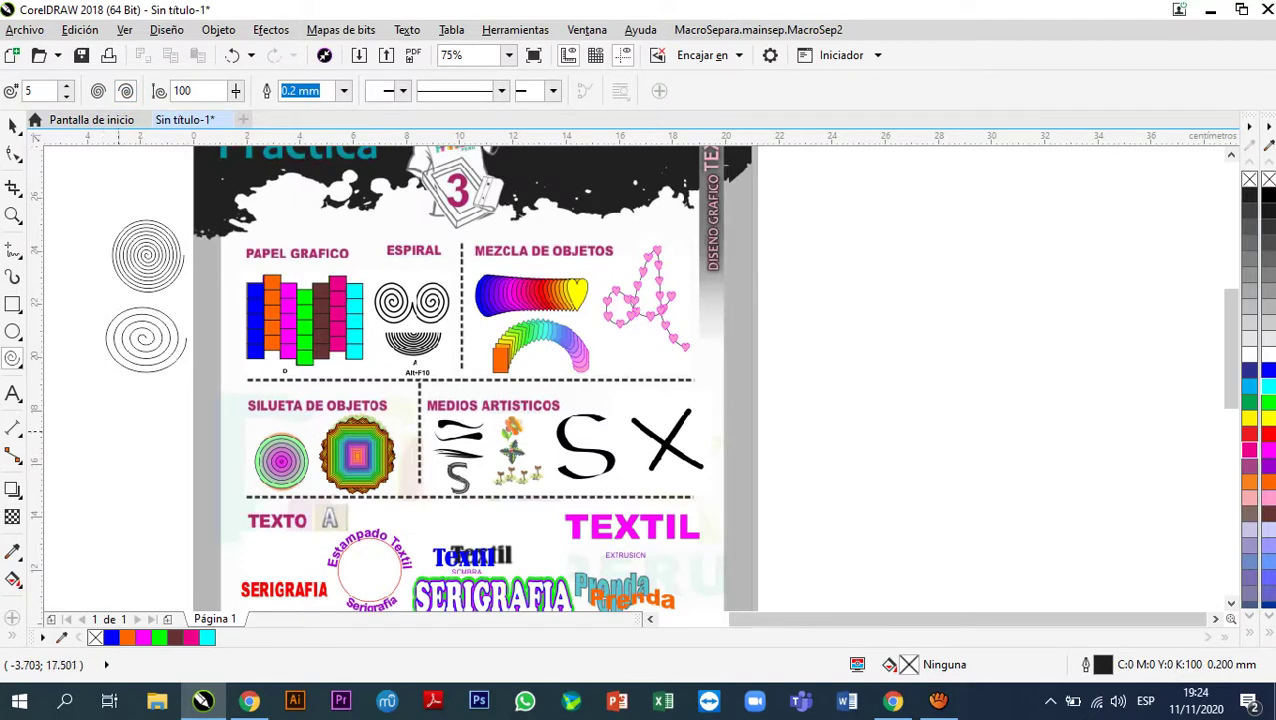
- Draw a logarithmic spiral with 5 revolutions and expansion factor 100 below the two existing spirals beside the page, and deselect it
{"action": "left_click_drag", "start_coordinate": [146, 415], "coordinate": [76, 493]}
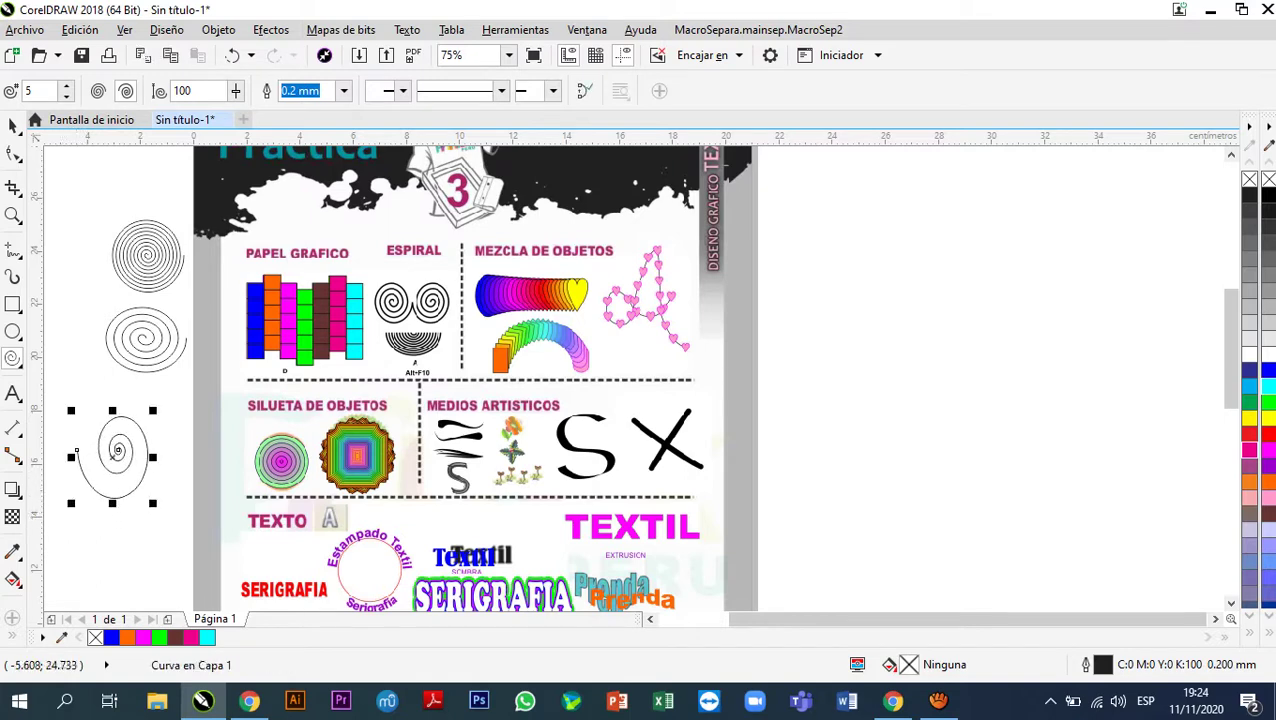
{"action": "left_click", "coordinate": [13, 124]}
{"action": "key", "text": "Escape"}
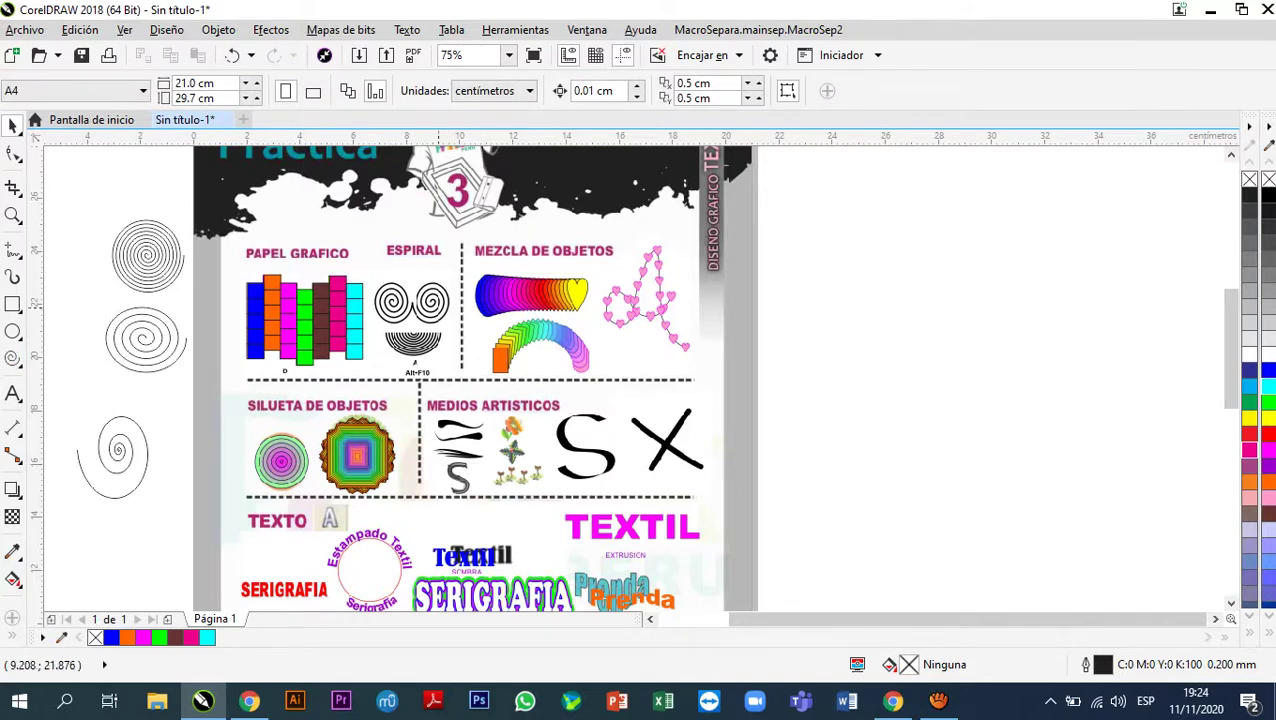
- Set the Spiral tool to 4 revolutions for tracing the reference spirals under the ESPIRAL heading
{"action": "scroll", "coordinate": [358, 300], "scroll_direction": "up", "scroll_amount": 4}
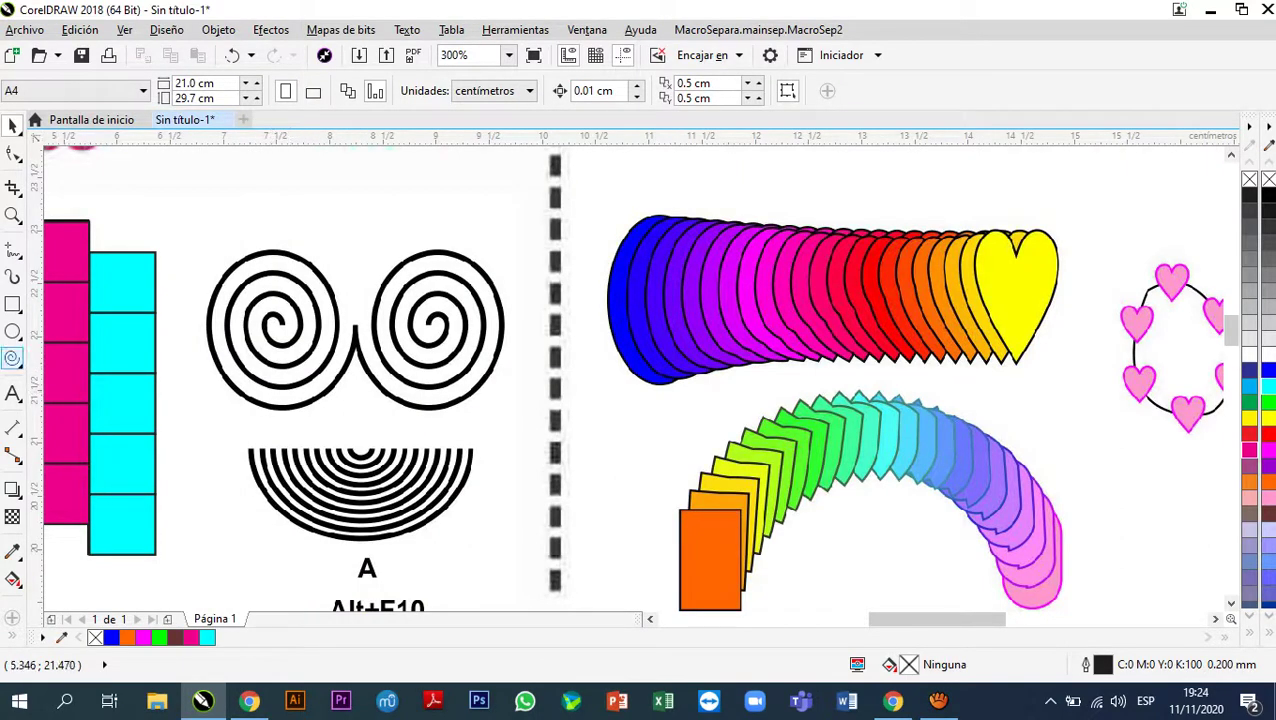
{"action": "left_click", "coordinate": [13, 357]}
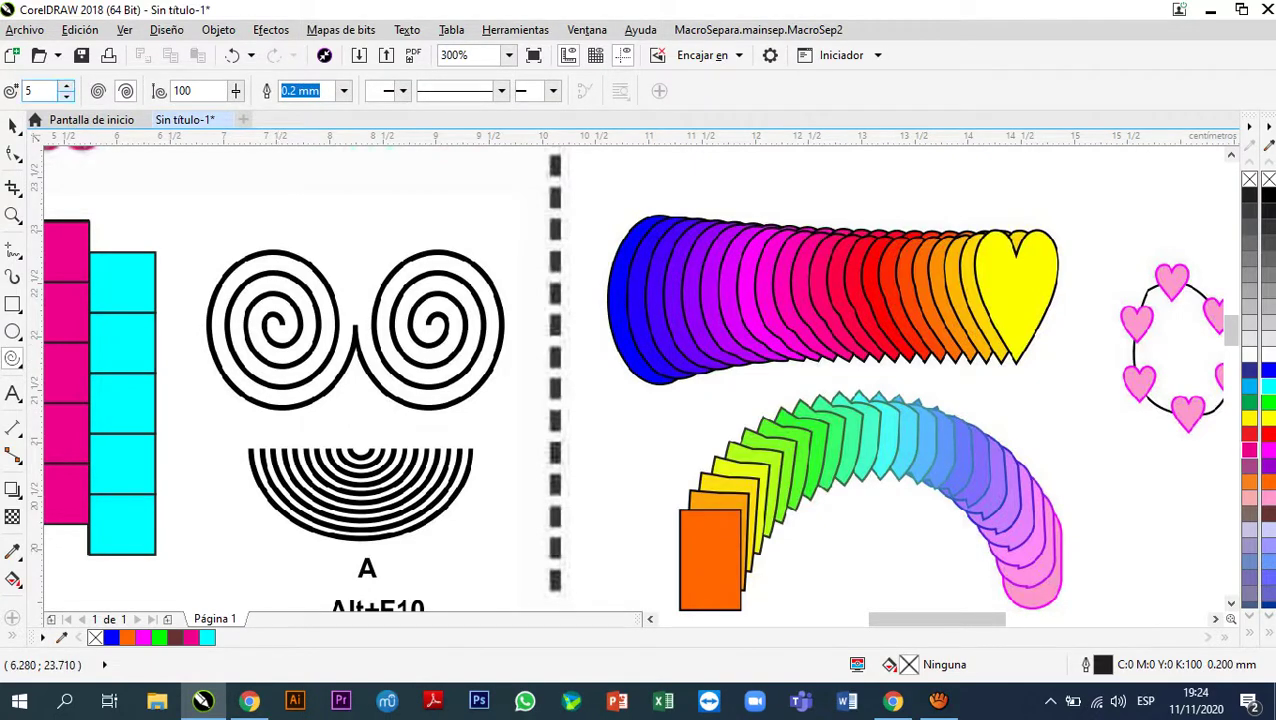
{"action": "left_click", "coordinate": [66, 96]}
{"action": "left_click_drag", "start_coordinate": [319, 188], "coordinate": [414, 282]}
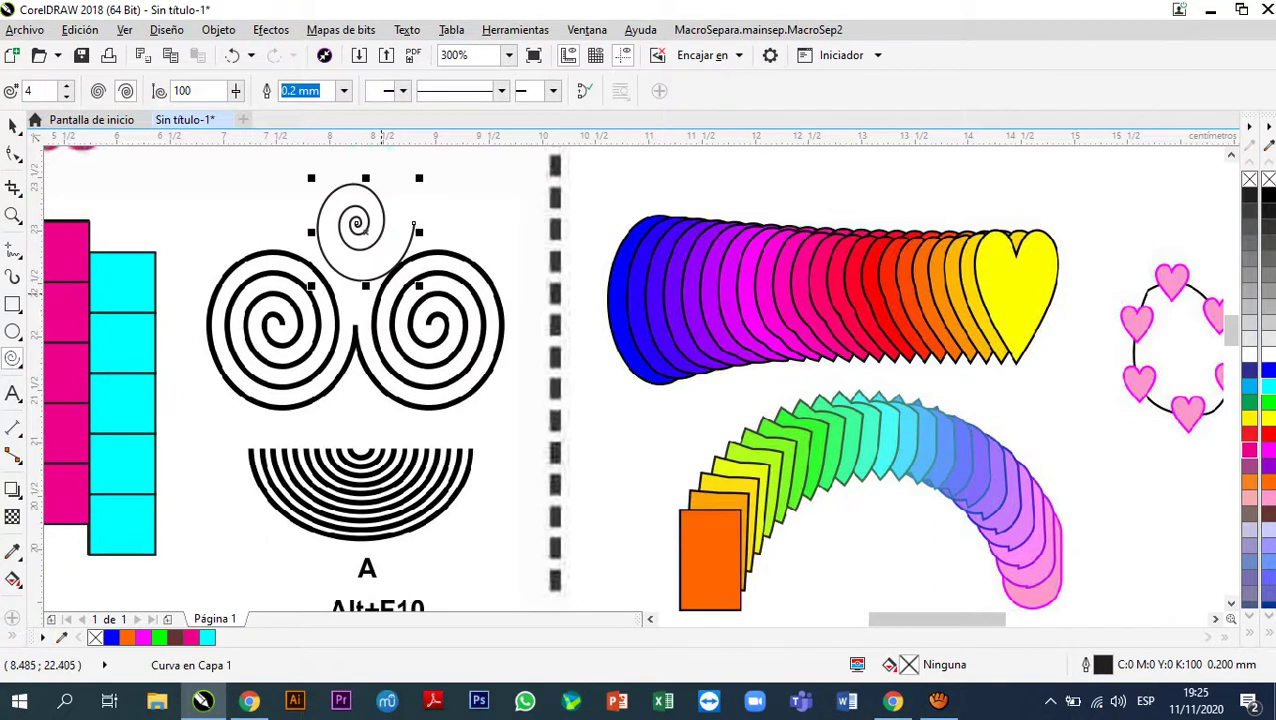
{"action": "key", "text": "Delete"}
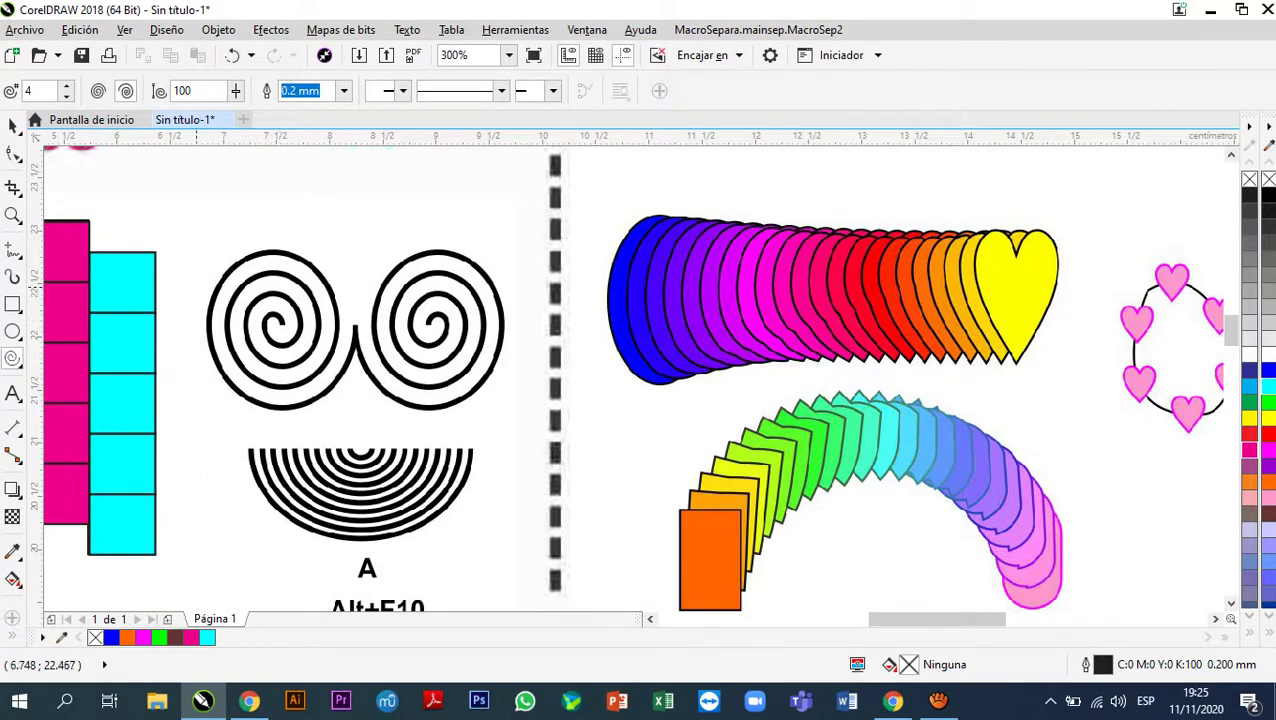
{"action": "left_click_drag", "start_coordinate": [253, 187], "coordinate": [412, 345]}
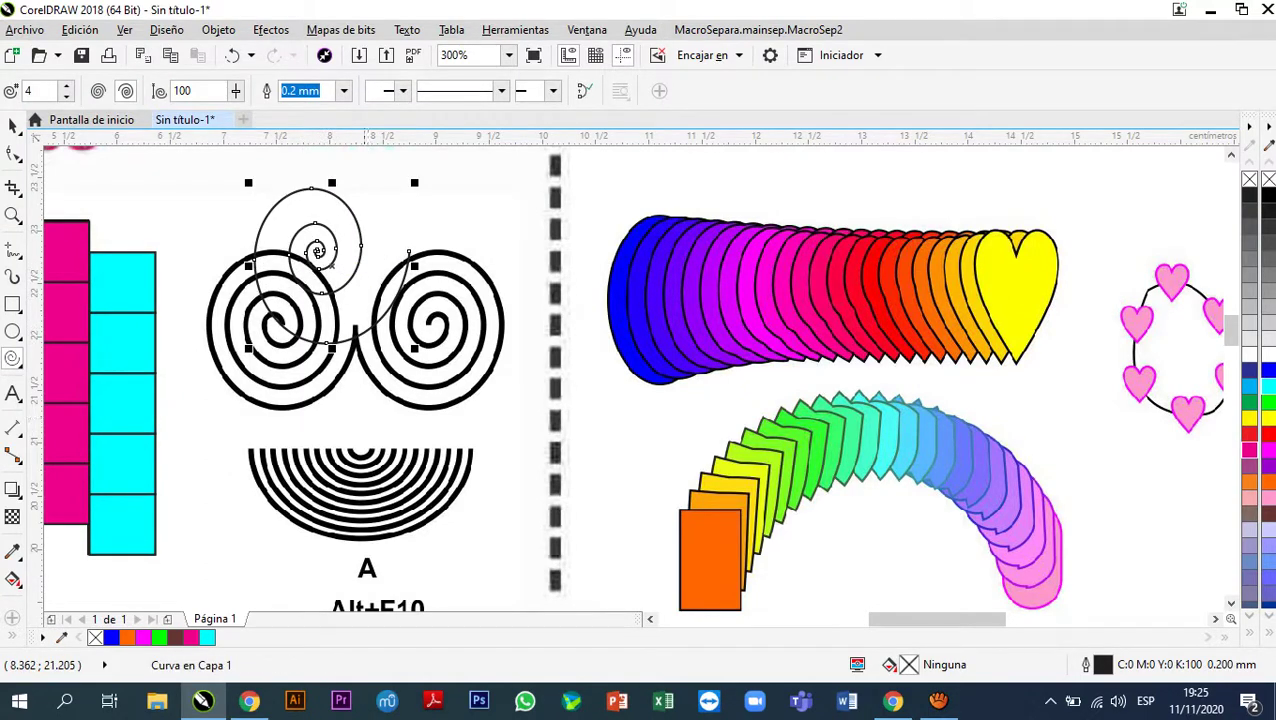
{"action": "key", "text": "Delete"}
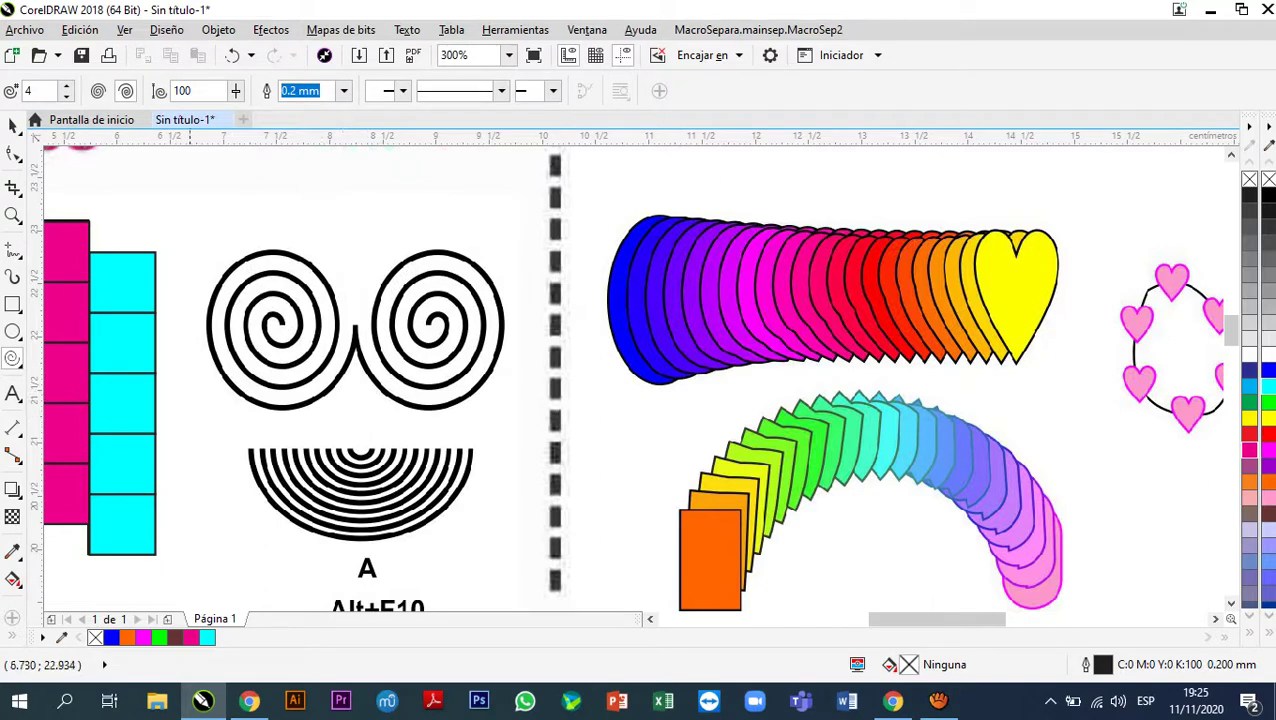
{"action": "left_click_drag", "start_coordinate": [208, 185], "coordinate": [305, 256]}
{"action": "key", "text": "Delete"}
{"action": "left_click", "coordinate": [343, 91]}
{"action": "key", "text": "Up"}
{"action": "key", "text": "Up"}
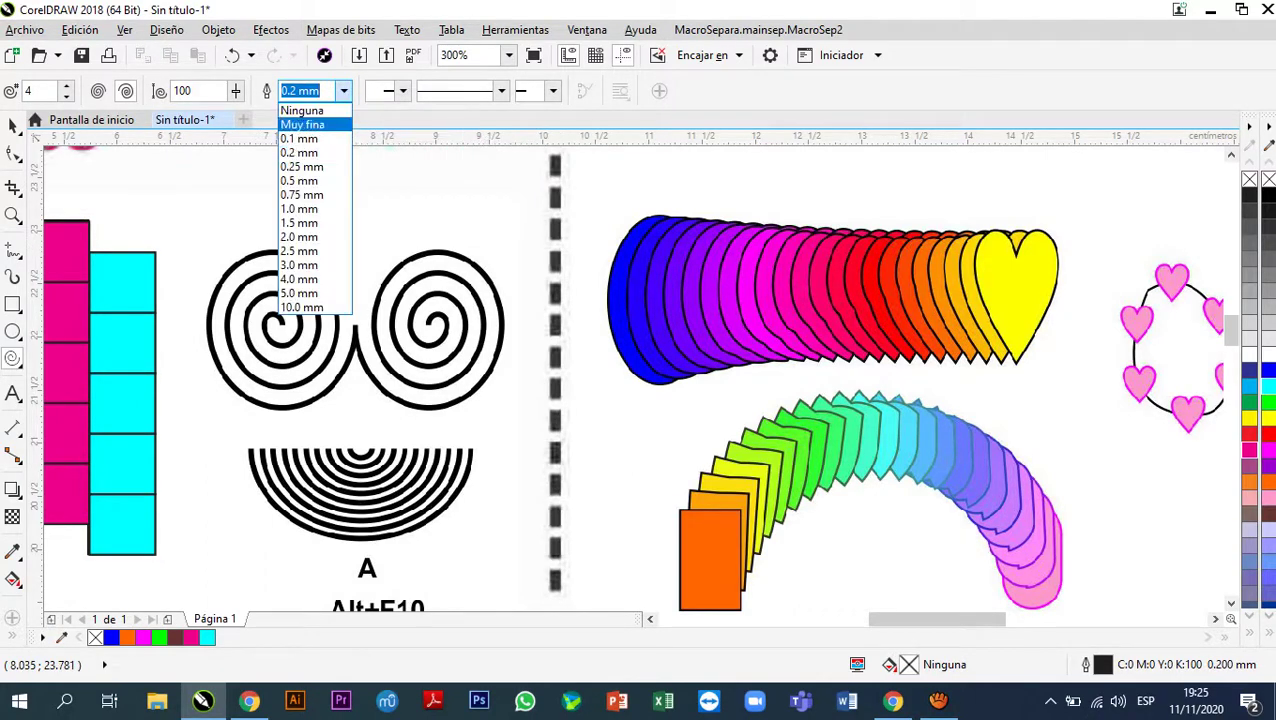
{"action": "key", "text": "Down"}
{"action": "key", "text": "Return"}
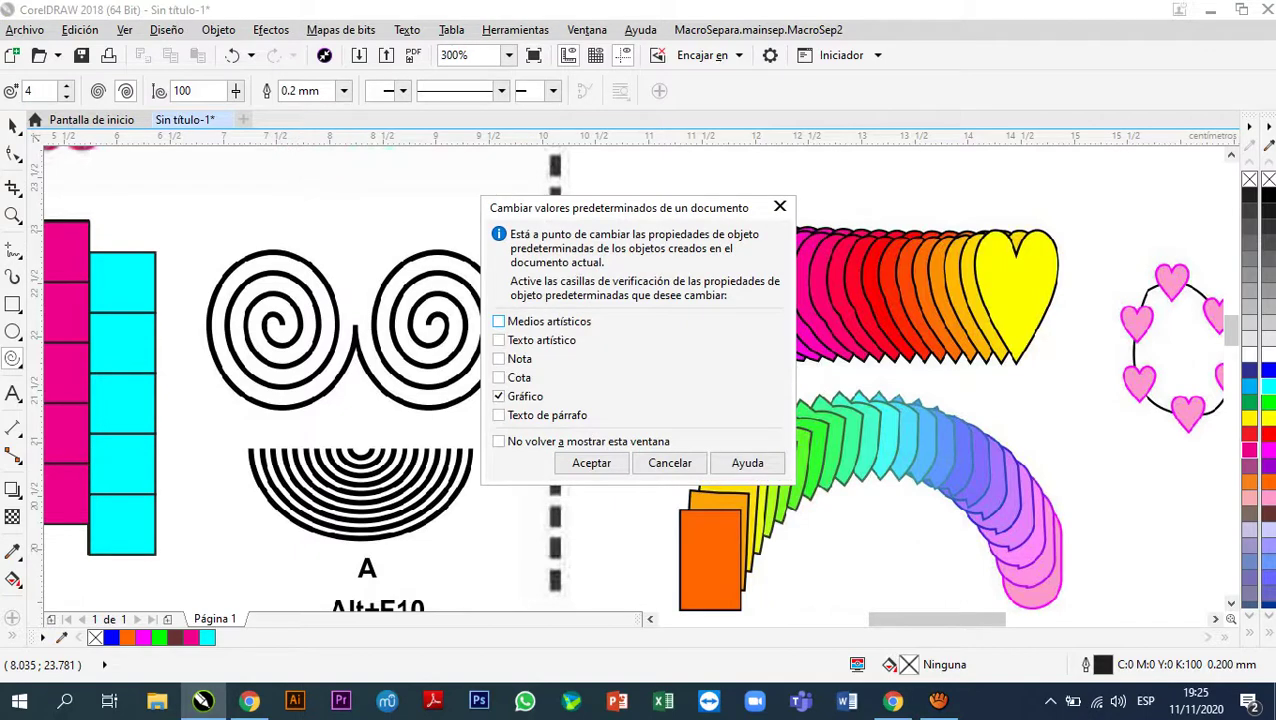
{"action": "left_click", "coordinate": [669, 463]}
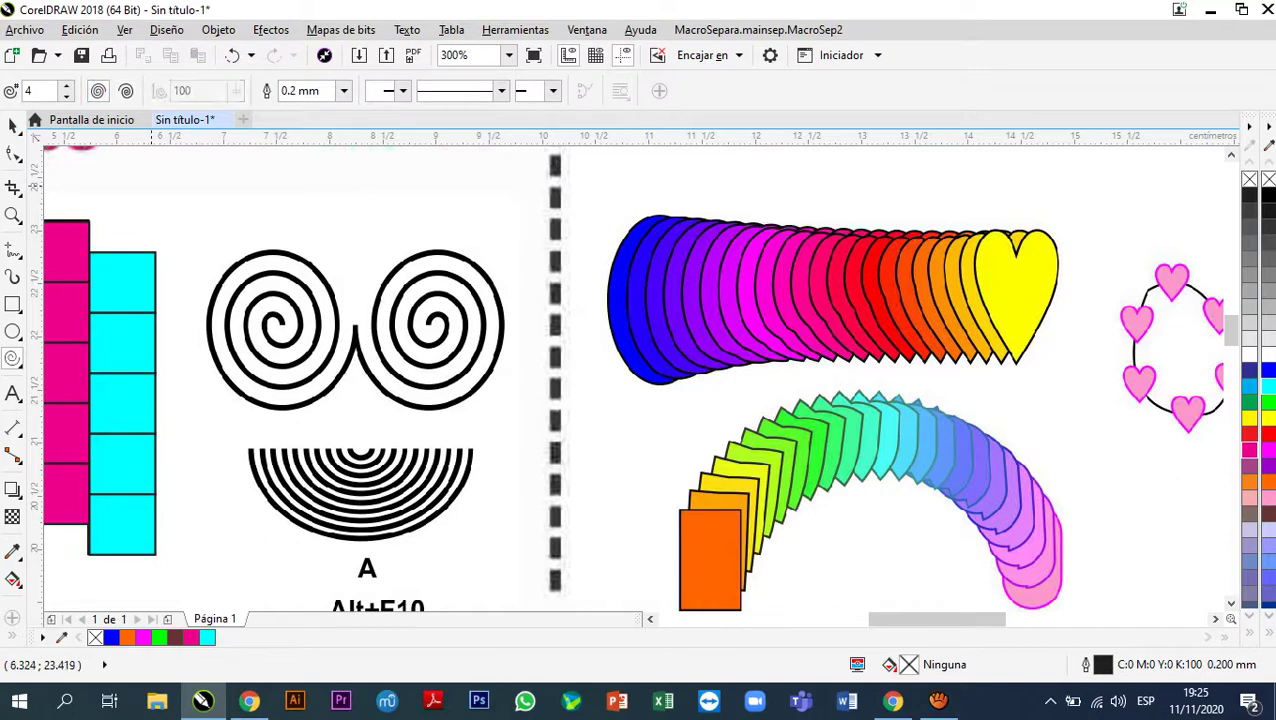
- Draw a symmetrical spiral with 4 revolutions, about 1.6 cm across, and move it above the left reference spiral
{"action": "key", "text": "F10"}
{"action": "left_click_drag", "start_coordinate": [202, 188], "coordinate": [342, 370]}
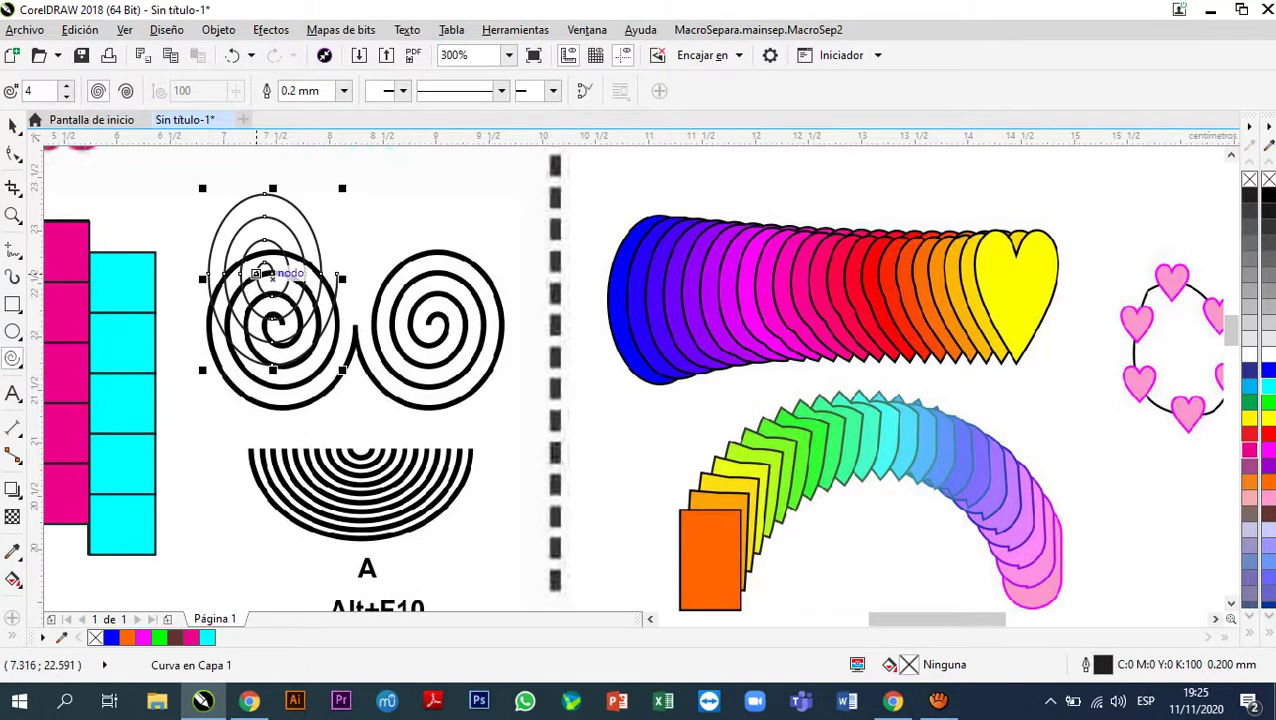
{"action": "key", "text": "Delete"}
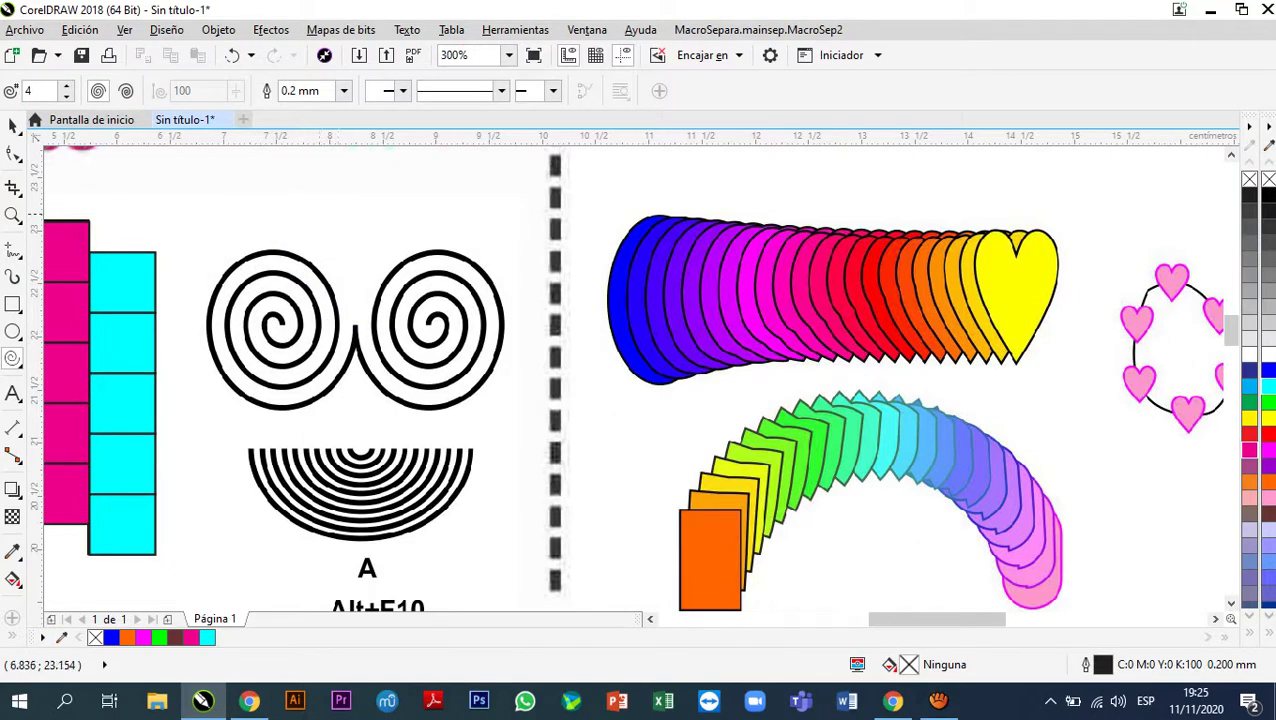
{"action": "left_click_drag", "start_coordinate": [197, 194], "coordinate": [368, 365]}
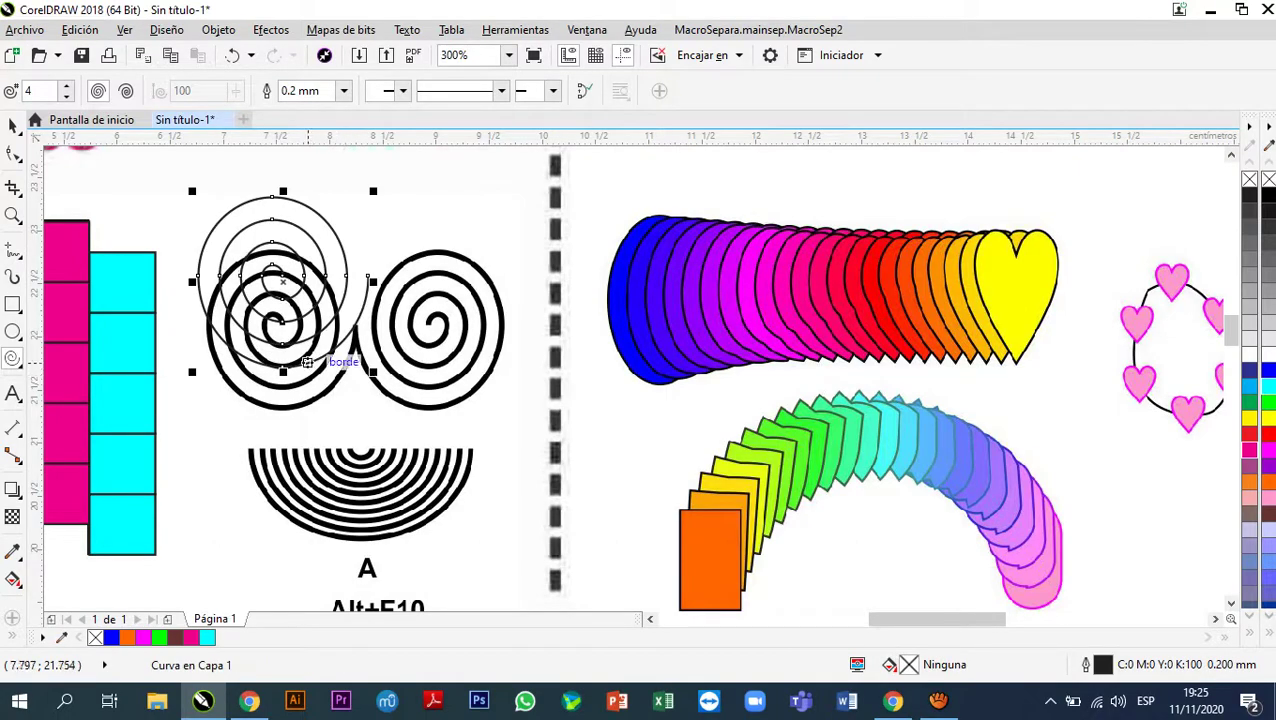
{"action": "scroll", "coordinate": [313, 305], "scroll_direction": "down", "scroll_amount": 3}
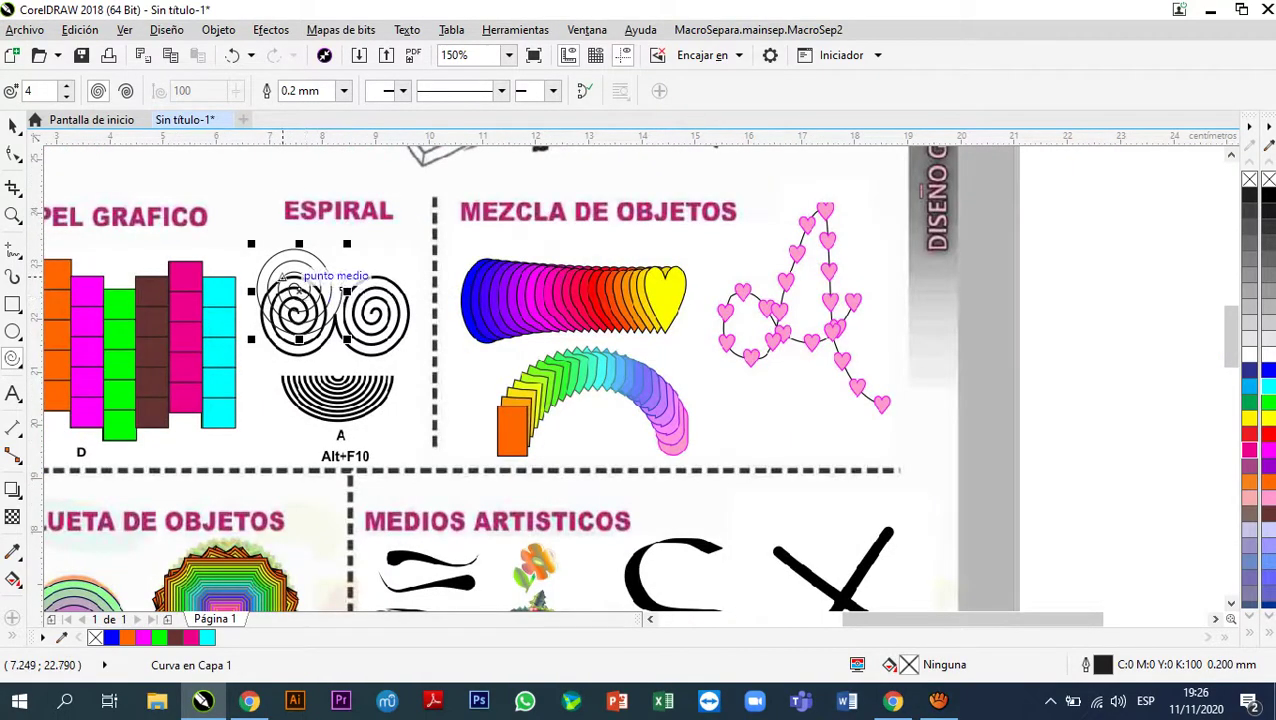
{"action": "scroll", "coordinate": [313, 305], "scroll_direction": "up", "scroll_amount": 3}
{"action": "left_click_drag", "start_coordinate": [315, 303], "coordinate": [327, 215]}
{"action": "scroll", "coordinate": [340, 272], "scroll_direction": "down", "scroll_amount": 3}
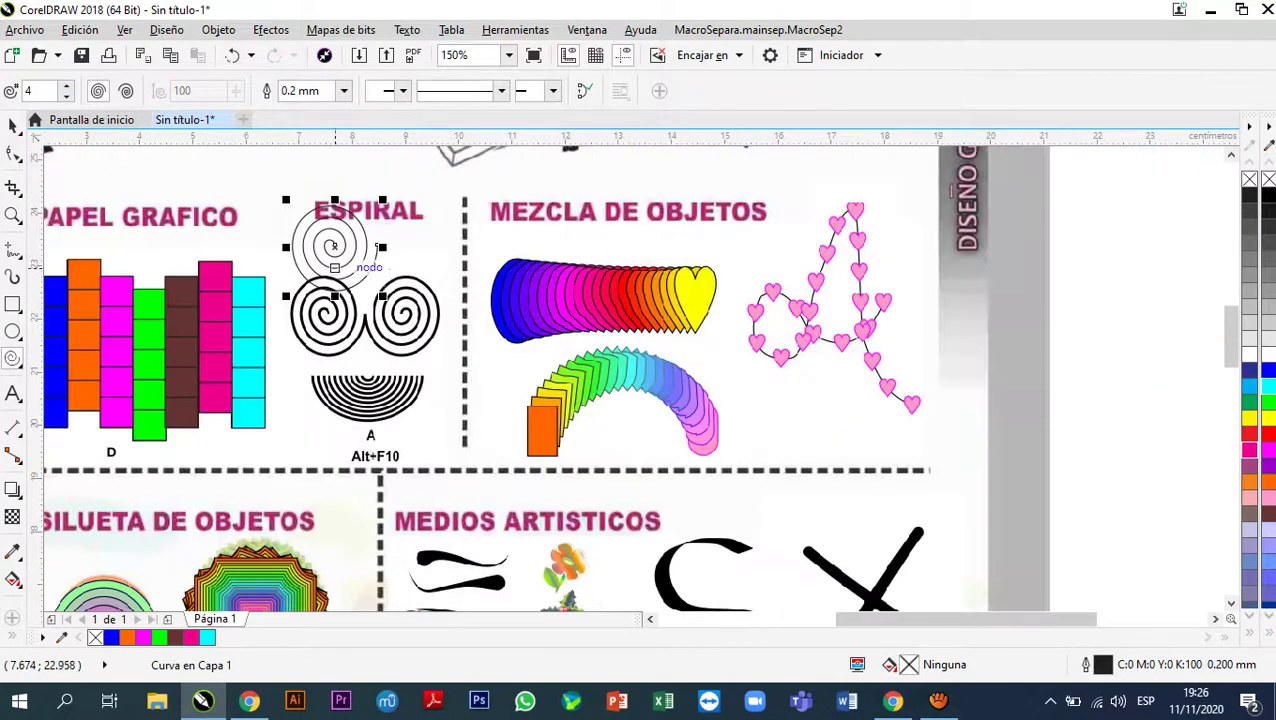
{"action": "scroll", "coordinate": [340, 268], "scroll_direction": "up", "scroll_amount": 1}
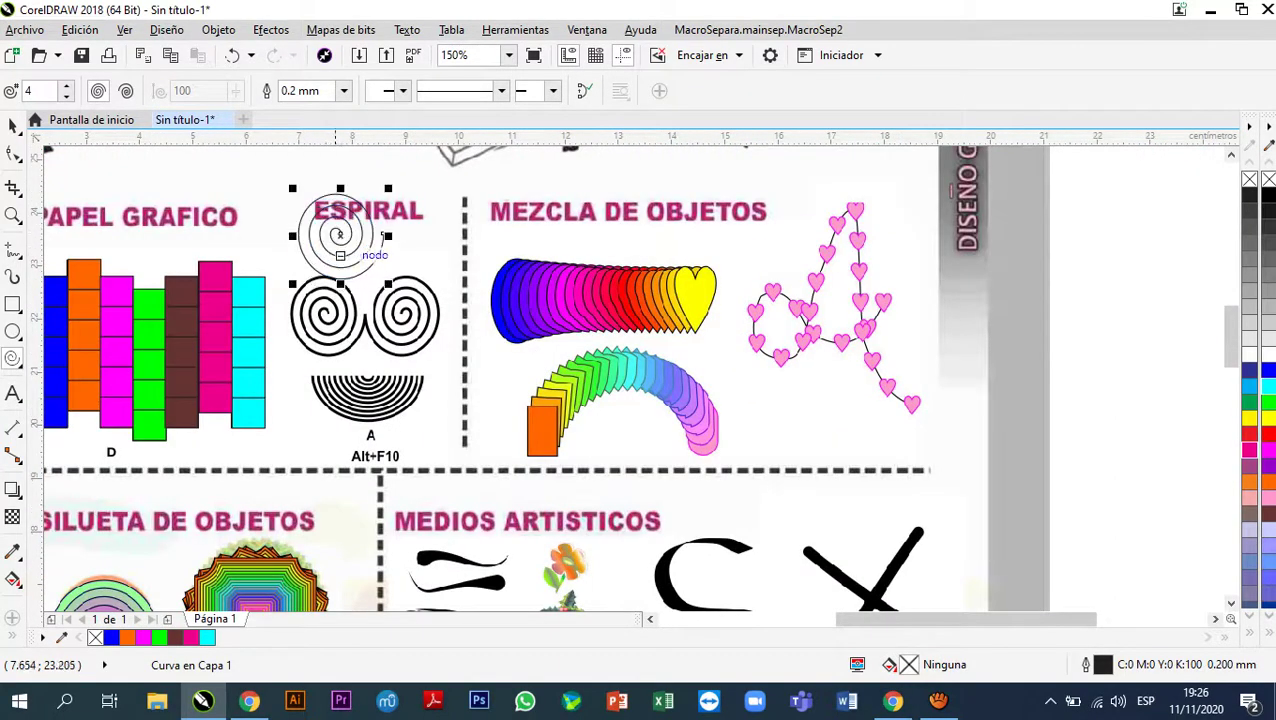
{"action": "scroll", "coordinate": [344, 287], "scroll_direction": "up", "scroll_amount": 2}
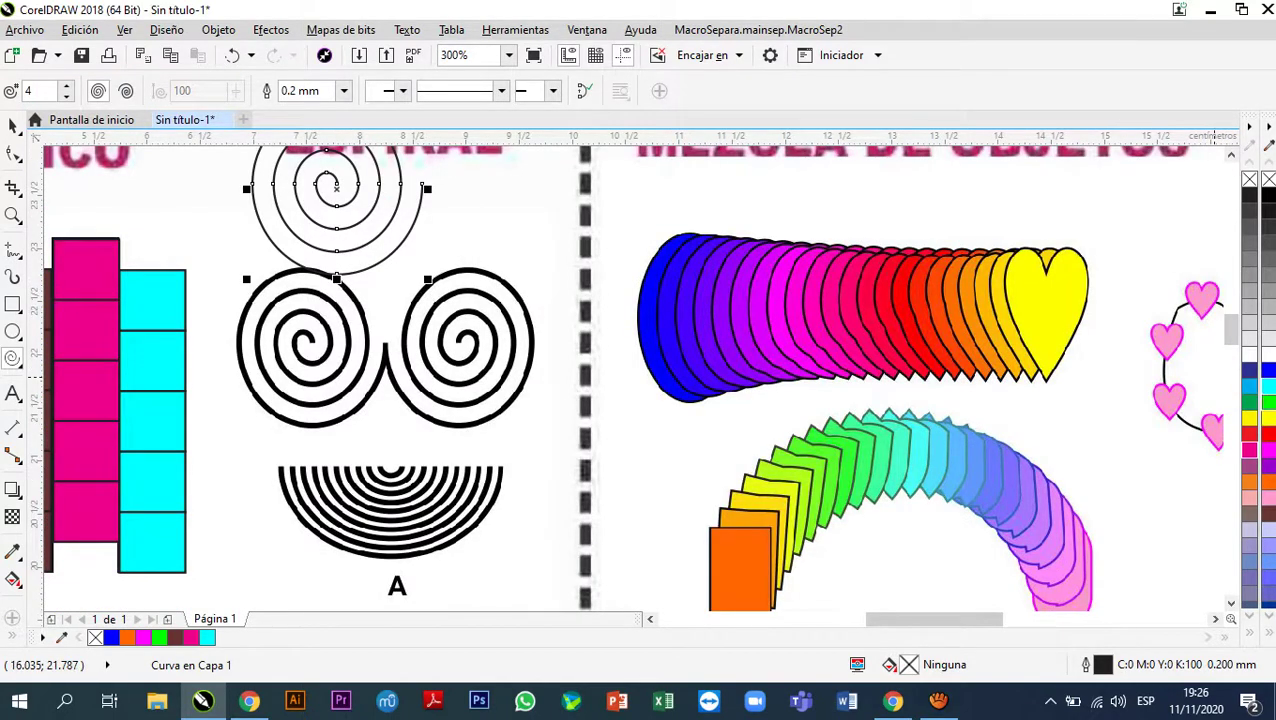
- Change the new spiral's outline color to green (#00FF00)
{"action": "right_click", "coordinate": [1265, 402]}
{"action": "scroll", "coordinate": [450, 411], "scroll_direction": "down", "scroll_amount": 2}
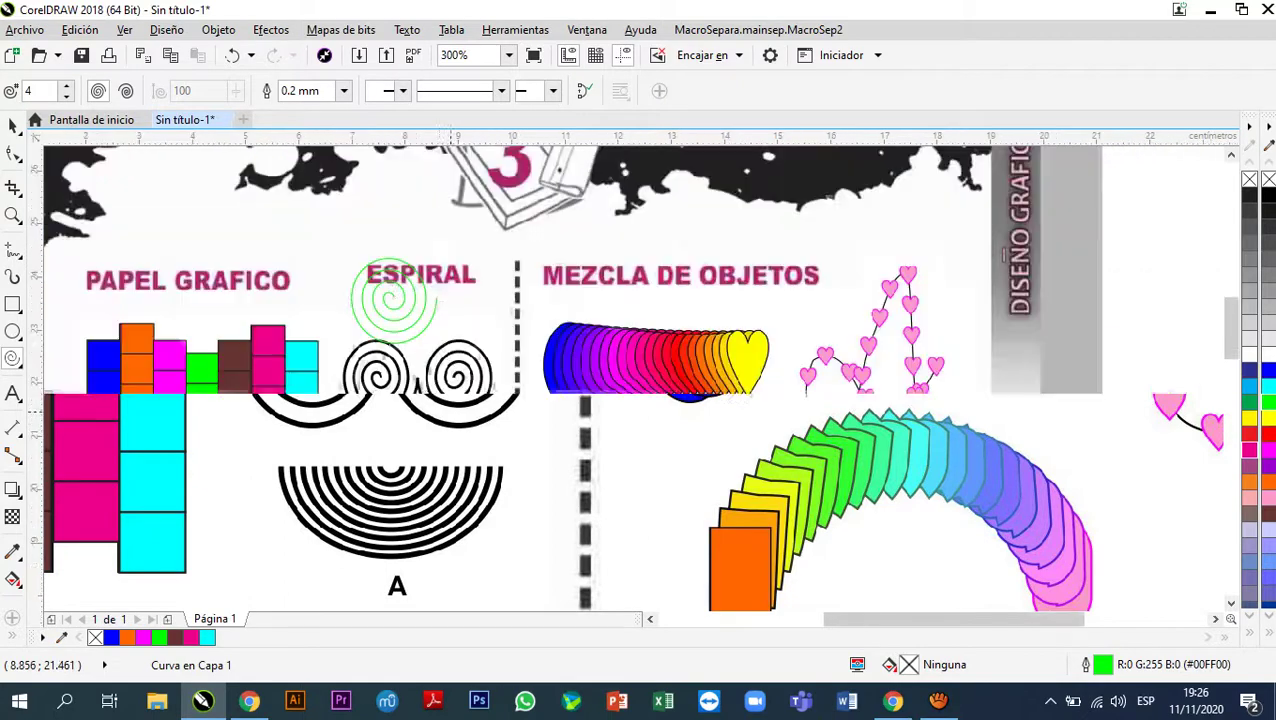
{"action": "scroll", "coordinate": [430, 315], "scroll_direction": "up", "scroll_amount": 2}
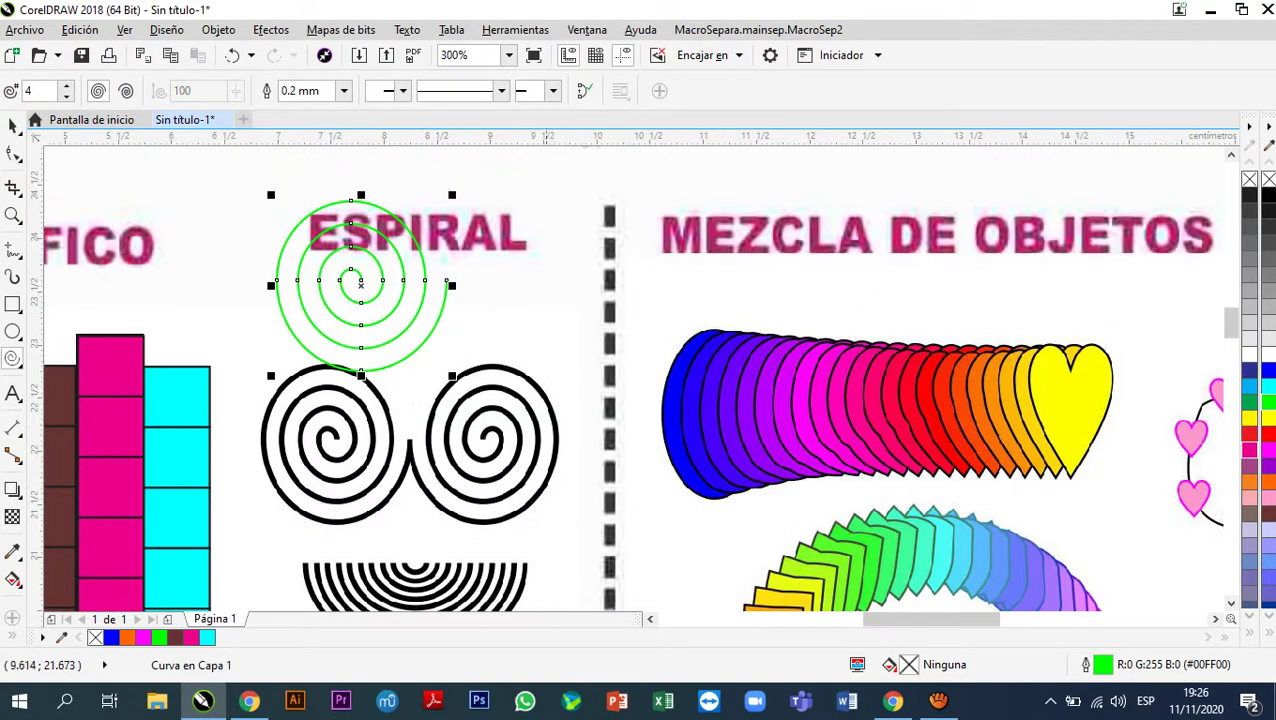
- Move the green spiral onto the left reference spiral, narrow it from its right edge to about 1.46 cm, and nudge it vertically into alignment
{"action": "left_click", "coordinate": [13, 124]}
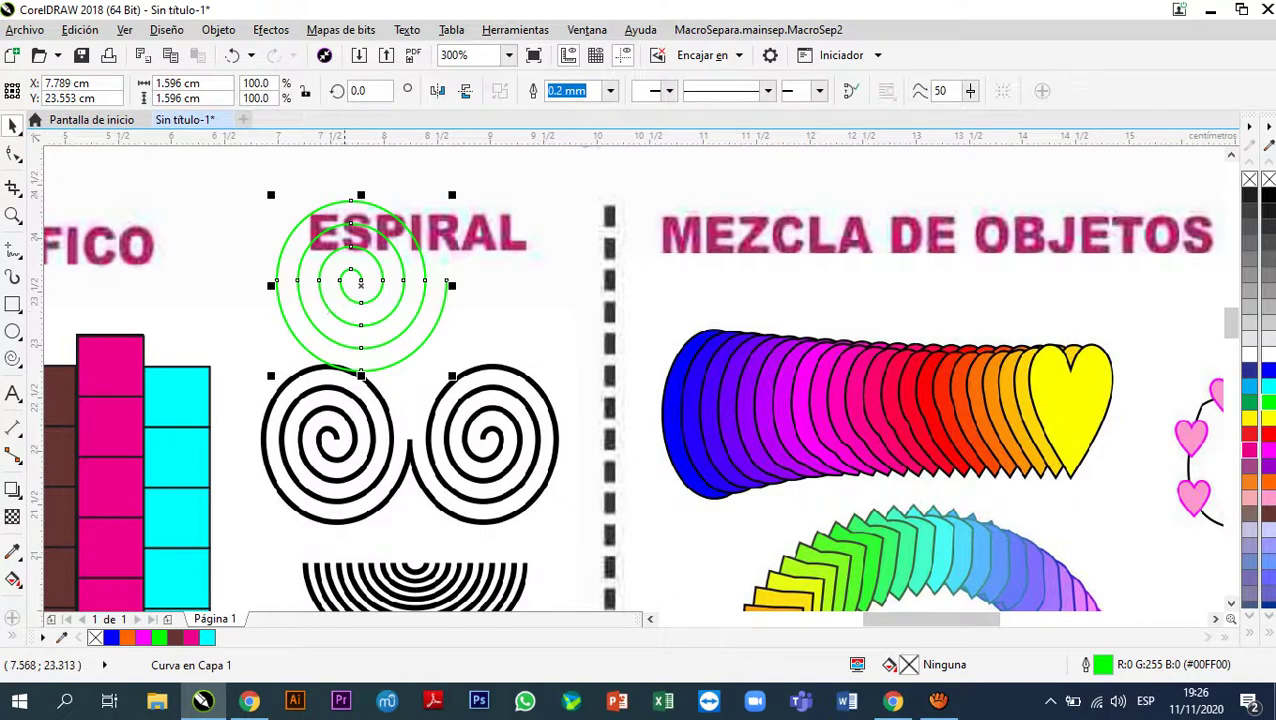
{"action": "left_click_drag", "start_coordinate": [361, 285], "coordinate": [339, 442]}
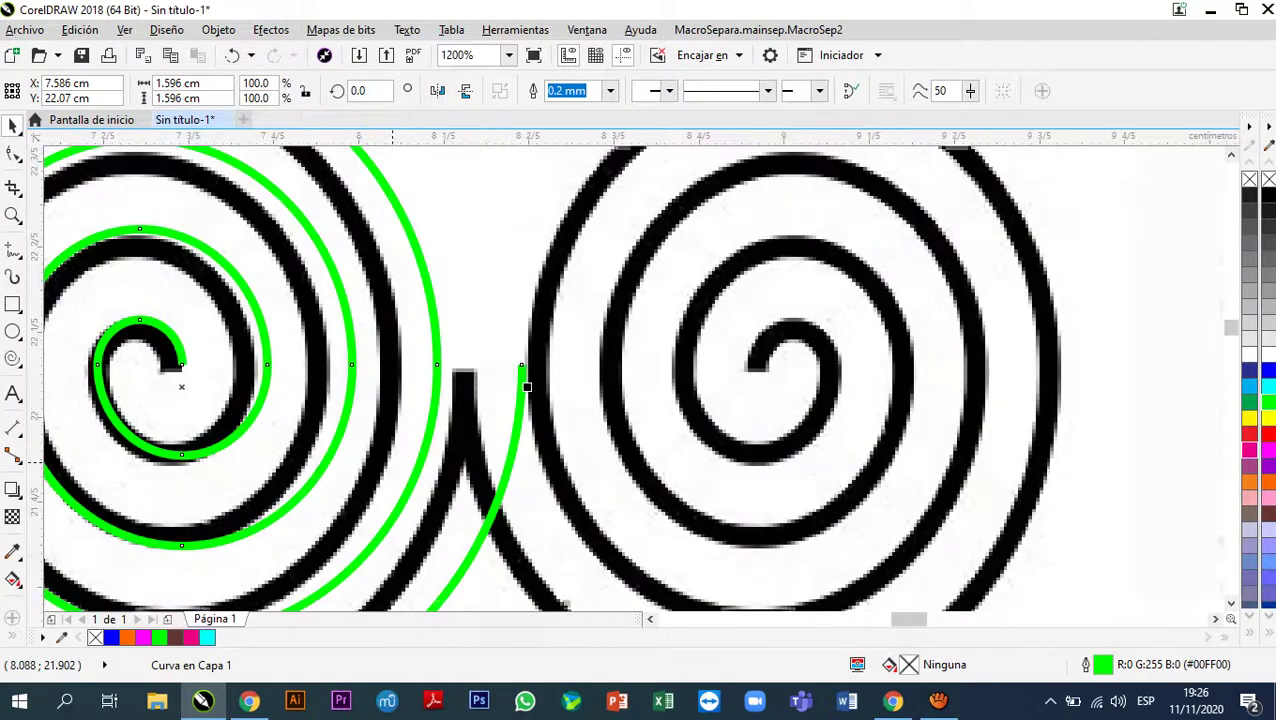
{"action": "scroll", "coordinate": [400, 460], "scroll_direction": "up", "scroll_amount": 2}
{"action": "left_click_drag", "start_coordinate": [522, 388], "coordinate": [471, 391]}
{"action": "scroll", "coordinate": [471, 391], "scroll_direction": "down", "scroll_amount": 1}
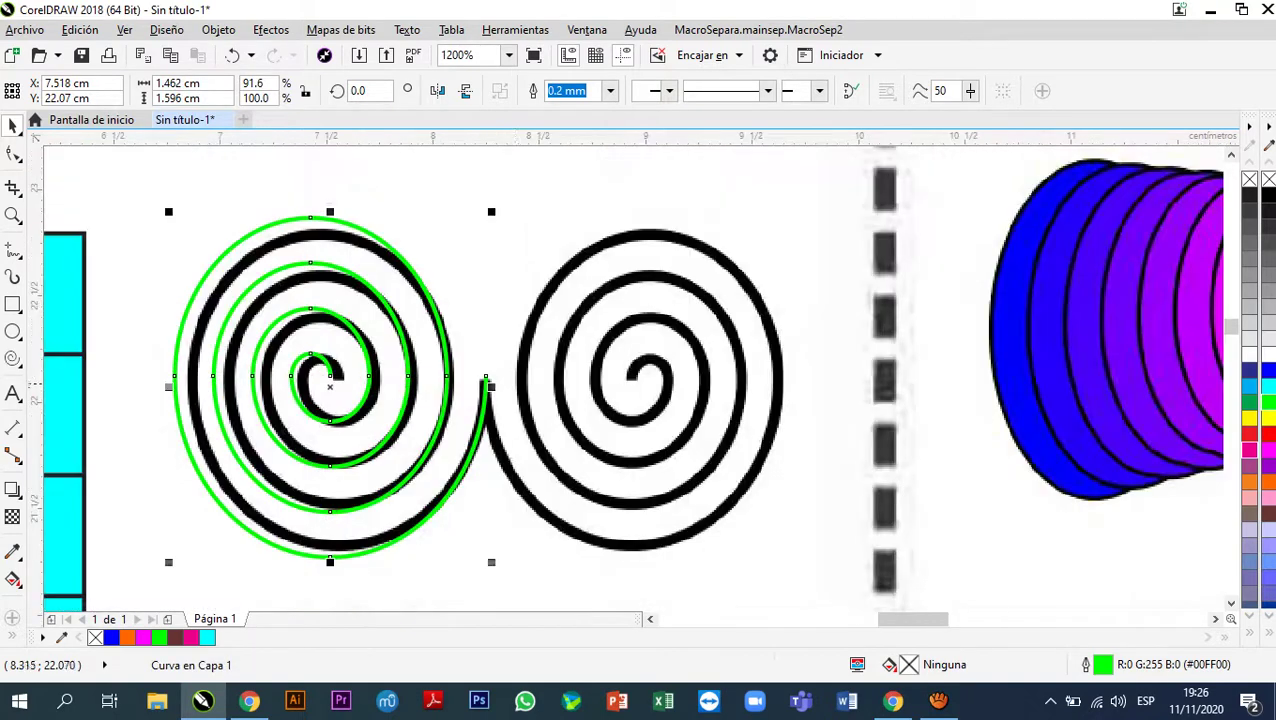
{"action": "key", "text": "Down"}
{"action": "key", "text": "Down"}
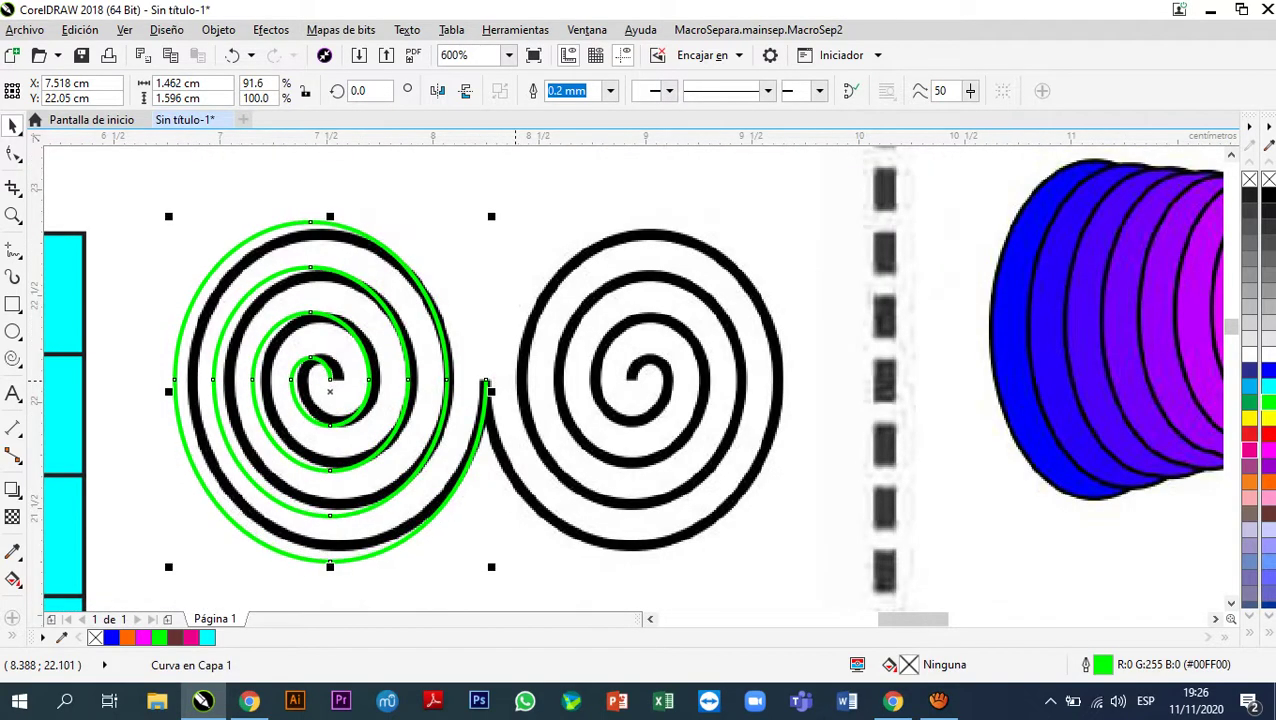
{"action": "key", "text": "Up"}
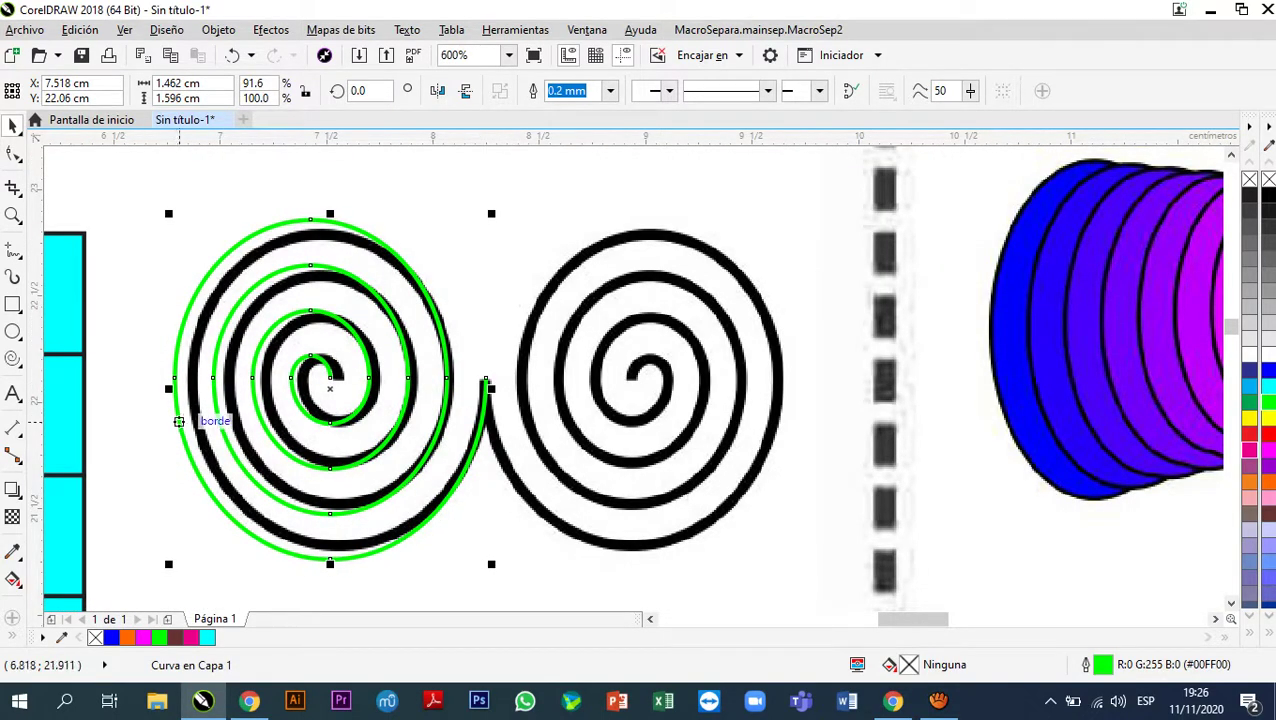
- Narrow the green spiral from its left edge to about 1.38 cm wide to match the reference spiral
{"action": "scroll", "coordinate": [173, 400], "scroll_direction": "up", "scroll_amount": 2}
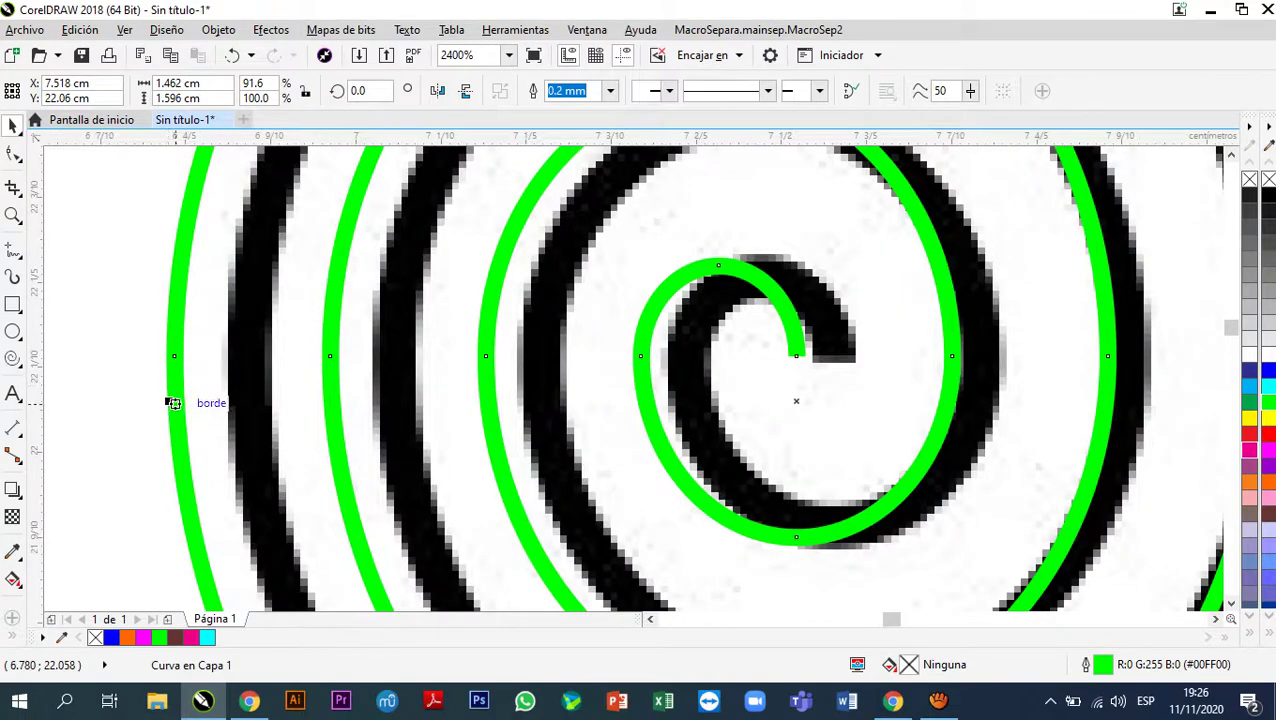
{"action": "left_click_drag", "start_coordinate": [173, 403], "coordinate": [240, 401]}
{"action": "scroll", "coordinate": [240, 401], "scroll_direction": "down", "scroll_amount": 2}
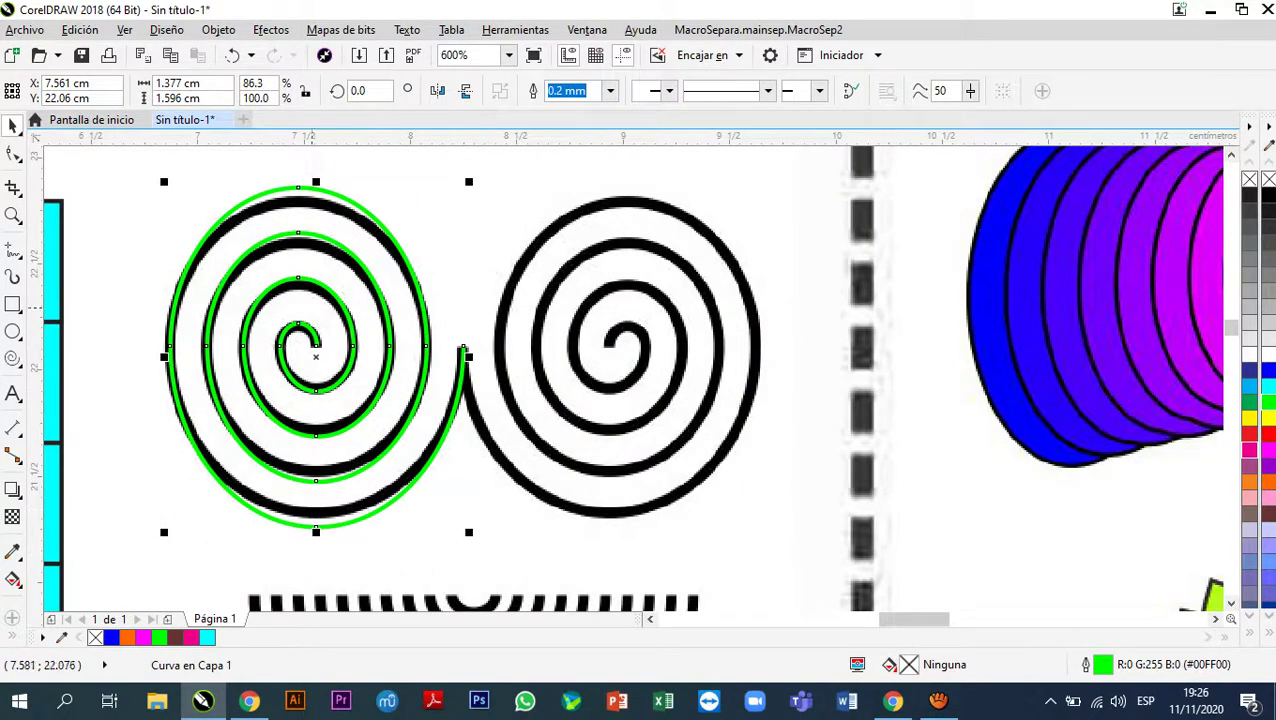
- Shorten the green spiral from its upper and lower edges to about 1.47 cm high to fit the reference, and deselect it
{"action": "scroll", "coordinate": [303, 180], "scroll_direction": "up", "scroll_amount": 1}
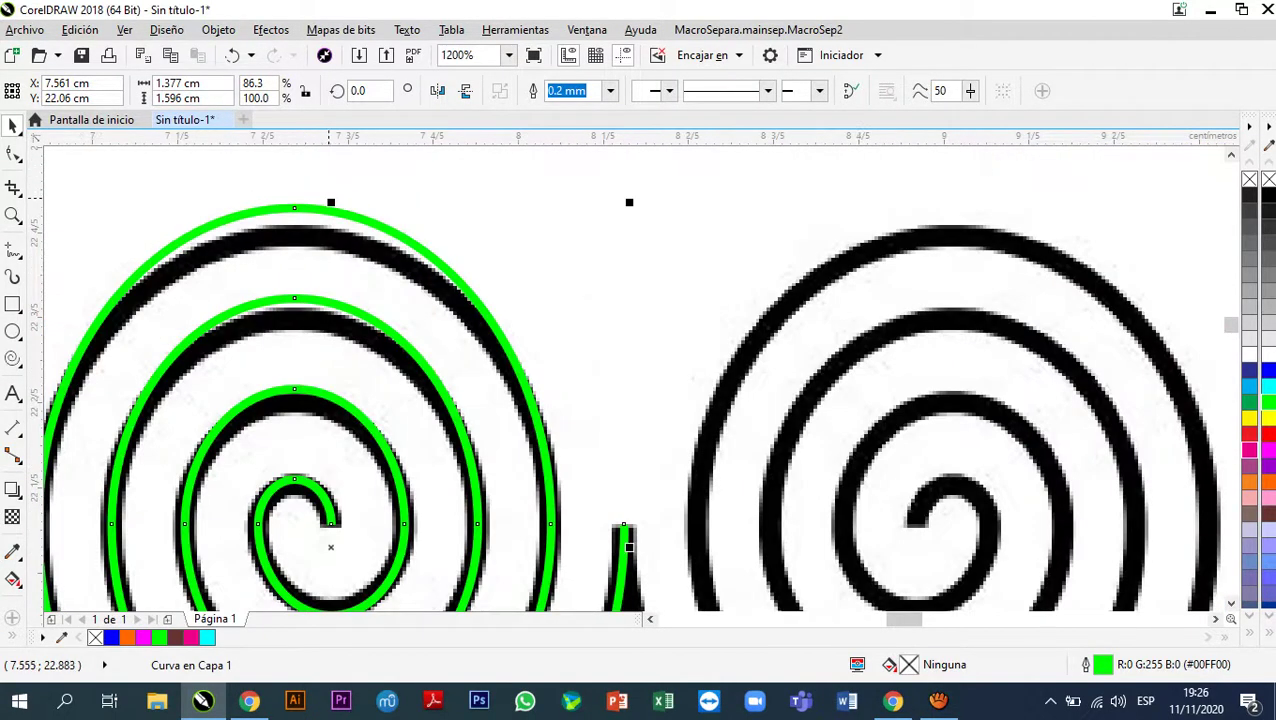
{"action": "left_click_drag", "start_coordinate": [331, 202], "coordinate": [331, 228]}
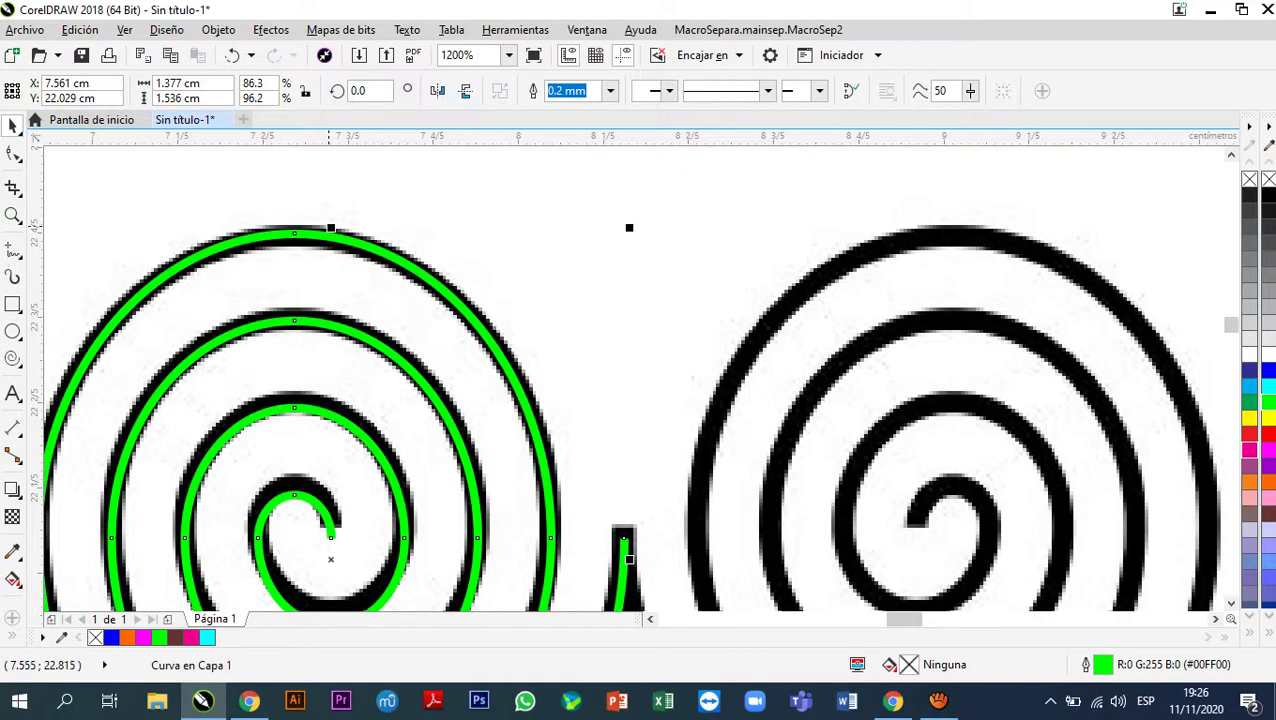
{"action": "scroll", "coordinate": [330, 558], "scroll_direction": "down", "scroll_amount": 2}
{"action": "scroll", "coordinate": [337, 385], "scroll_direction": "up", "scroll_amount": 2}
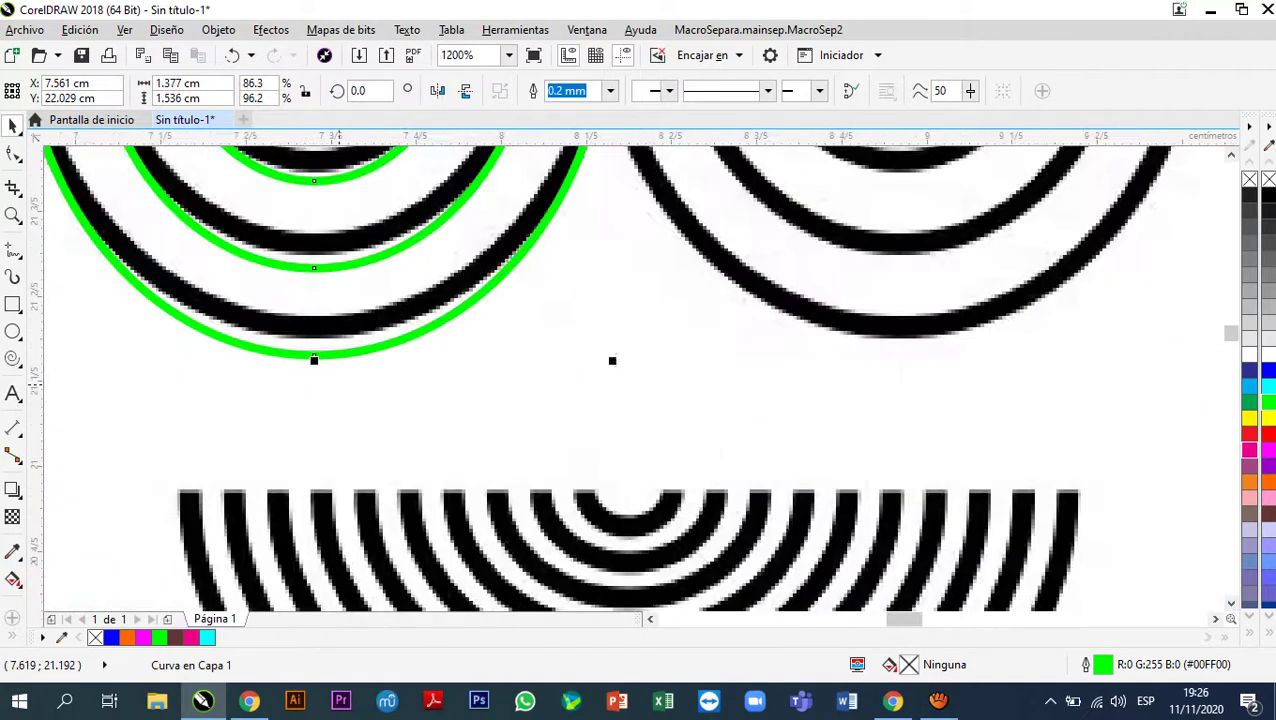
{"action": "left_click_drag", "start_coordinate": [314, 360], "coordinate": [321, 334]}
{"action": "scroll", "coordinate": [345, 292], "scroll_direction": "down", "scroll_amount": 2}
{"action": "scroll", "coordinate": [346, 292], "scroll_direction": "up", "scroll_amount": 1}
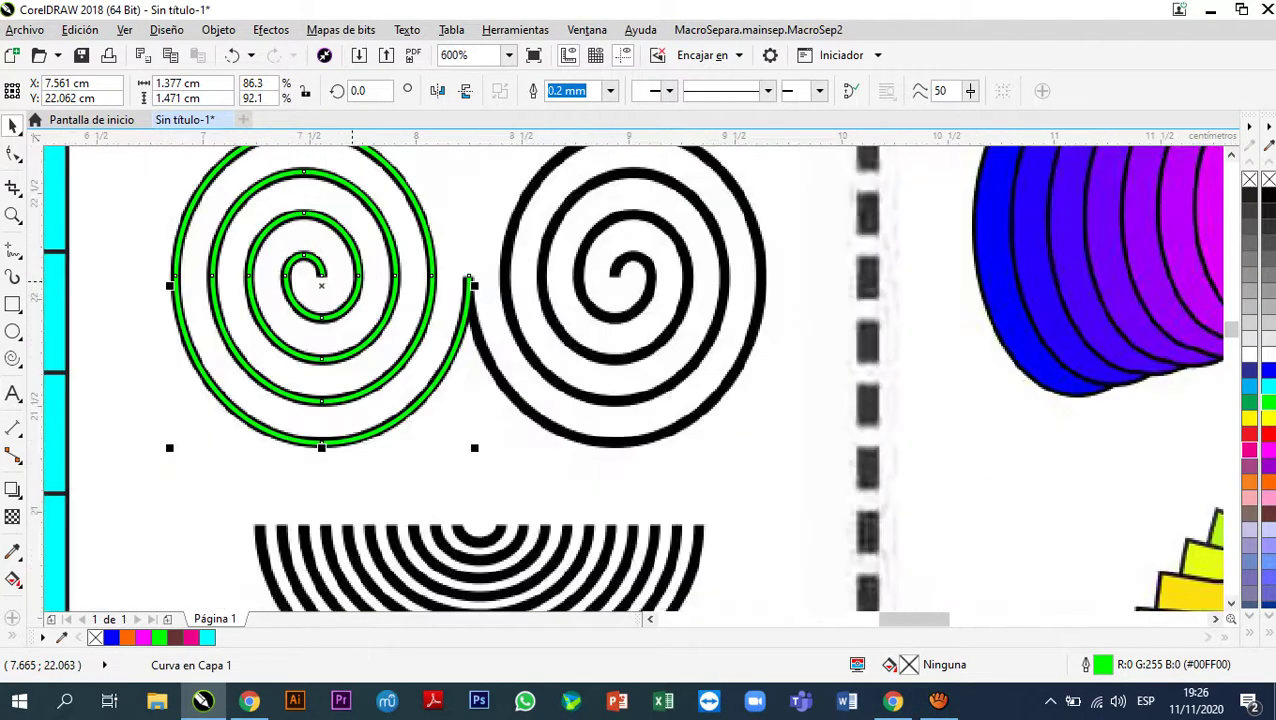
{"action": "left_click", "coordinate": [442, 455]}
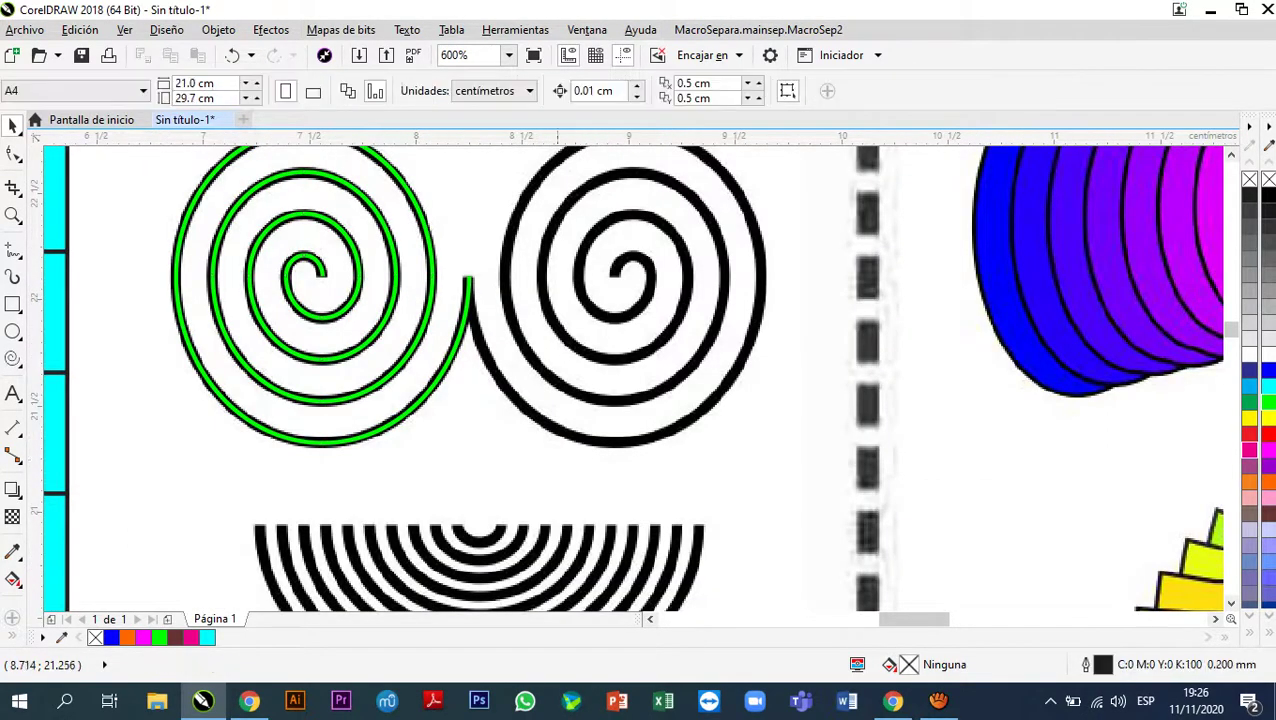
- Duplicate the green spiral in place and mirror the copy horizontally
{"action": "scroll", "coordinate": [475, 395], "scroll_direction": "down", "scroll_amount": 1}
{"action": "scroll", "coordinate": [450, 385], "scroll_direction": "up", "scroll_amount": 1}
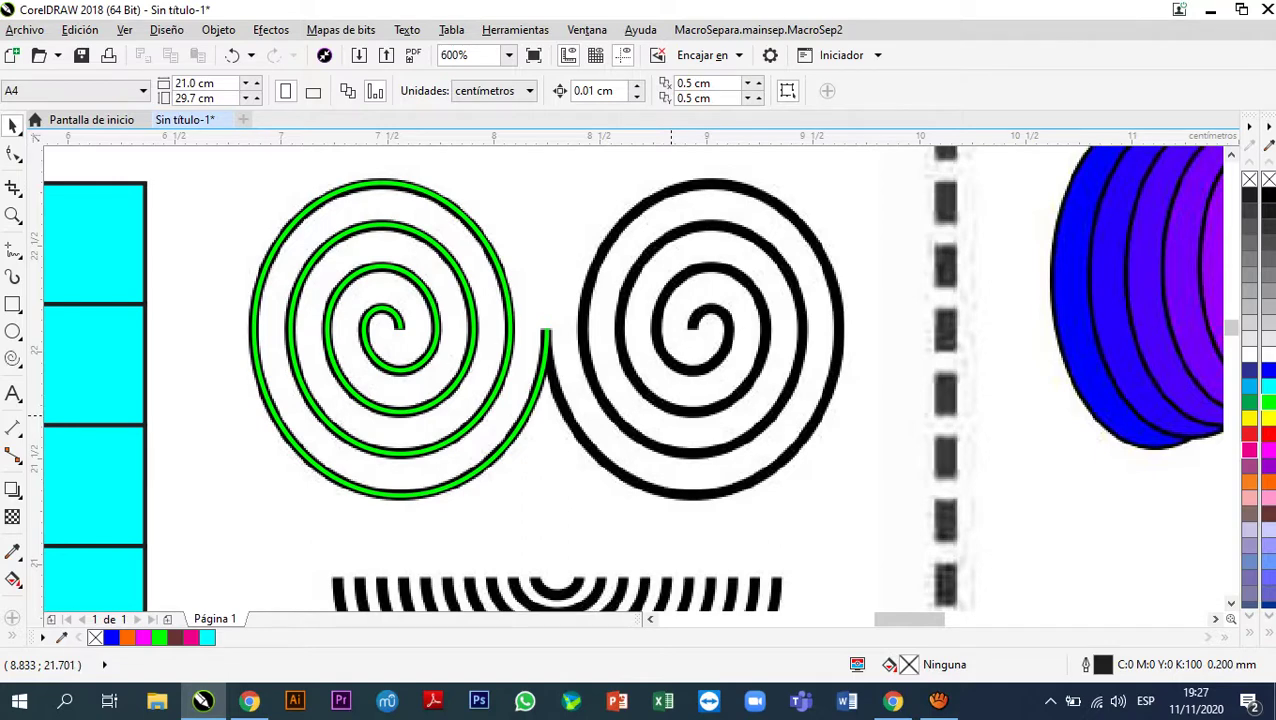
{"action": "left_click", "coordinate": [433, 342]}
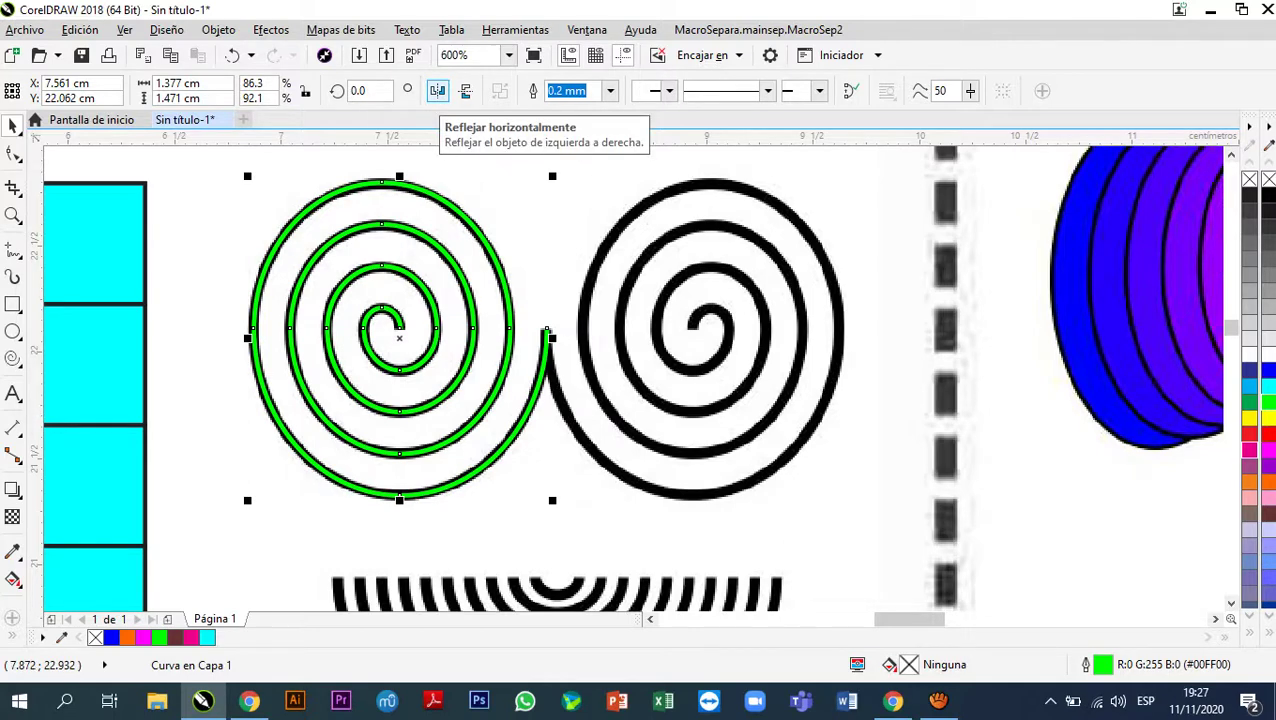
{"action": "left_click", "coordinate": [437, 91]}
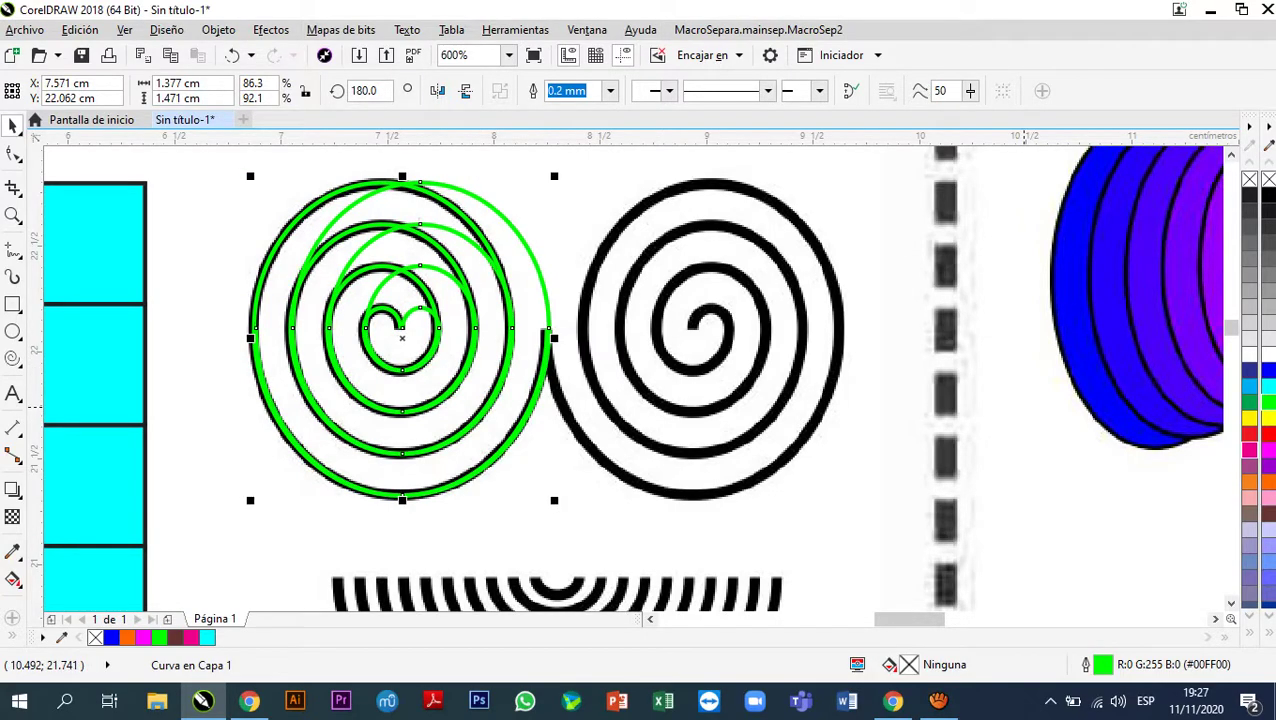
- Move the mirrored green copy onto the right reference spiral, nudge it right into alignment, and deselect it
{"action": "left_click_drag", "start_coordinate": [548, 330], "coordinate": [669, 338]}
{"action": "key", "text": "Right"}
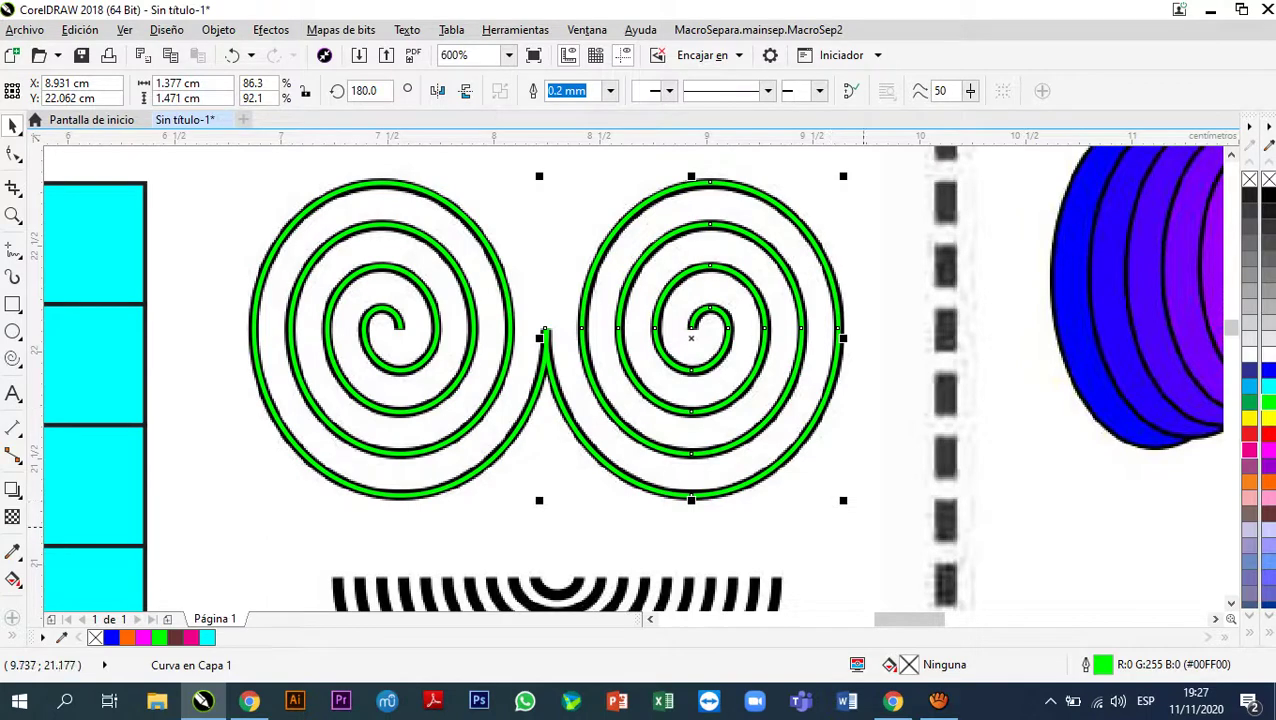
{"action": "key", "text": "Escape"}
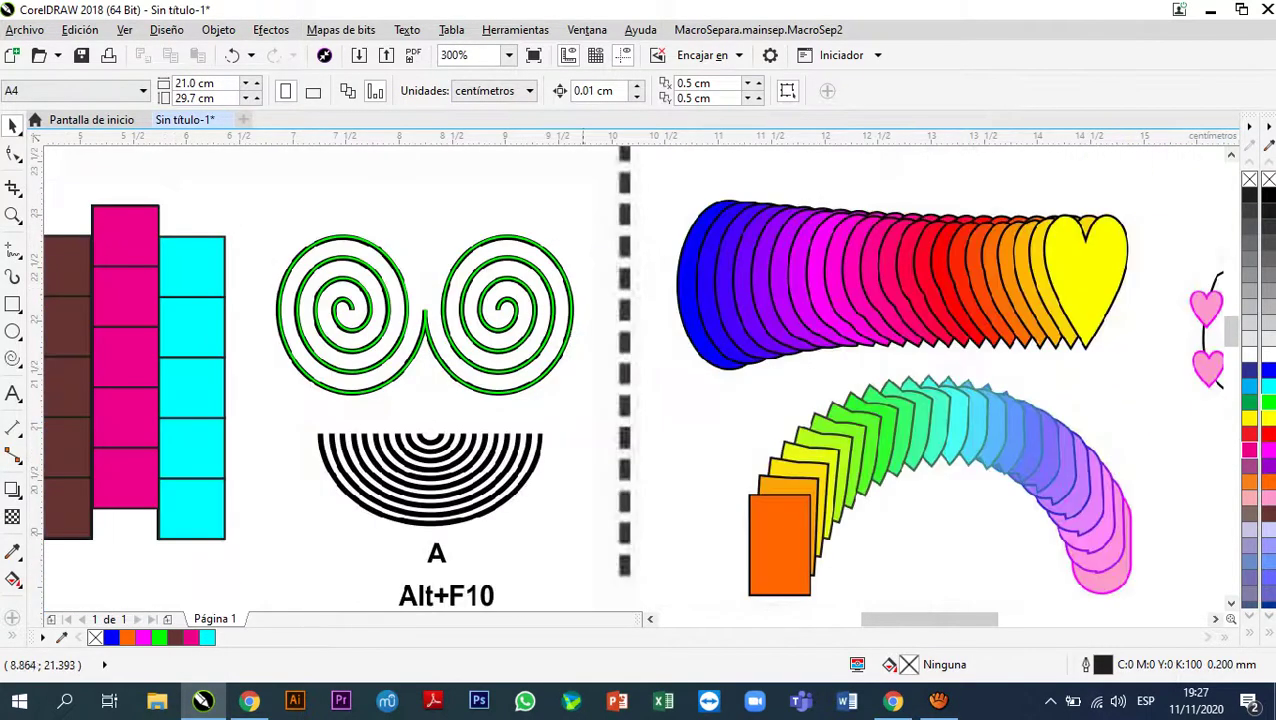
{"action": "scroll", "coordinate": [305, 333], "scroll_direction": "down", "scroll_amount": 2}
{"action": "scroll", "coordinate": [529, 340], "scroll_direction": "up", "scroll_amount": 2}
- Delete the mirrored green spiral over the right reference eye
{"action": "left_click", "coordinate": [510, 337]}
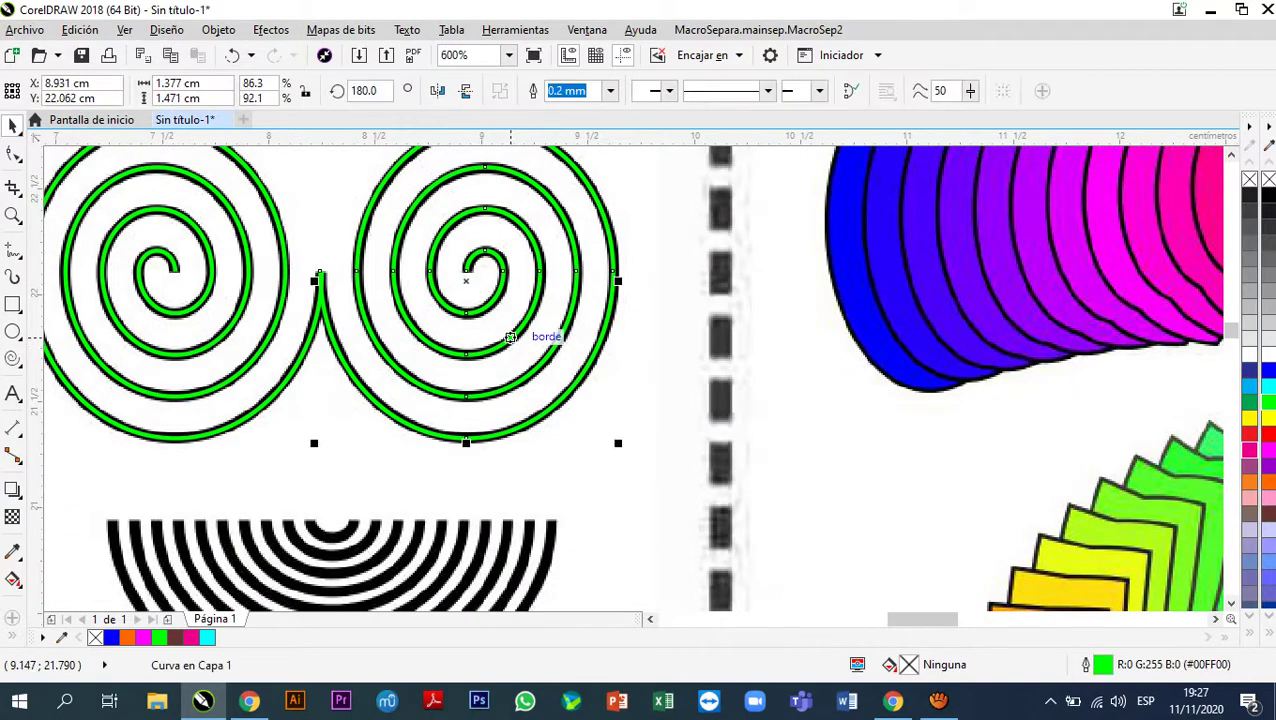
{"action": "key", "text": "Delete"}
{"action": "scroll", "coordinate": [589, 368], "scroll_direction": "down", "scroll_amount": 1}
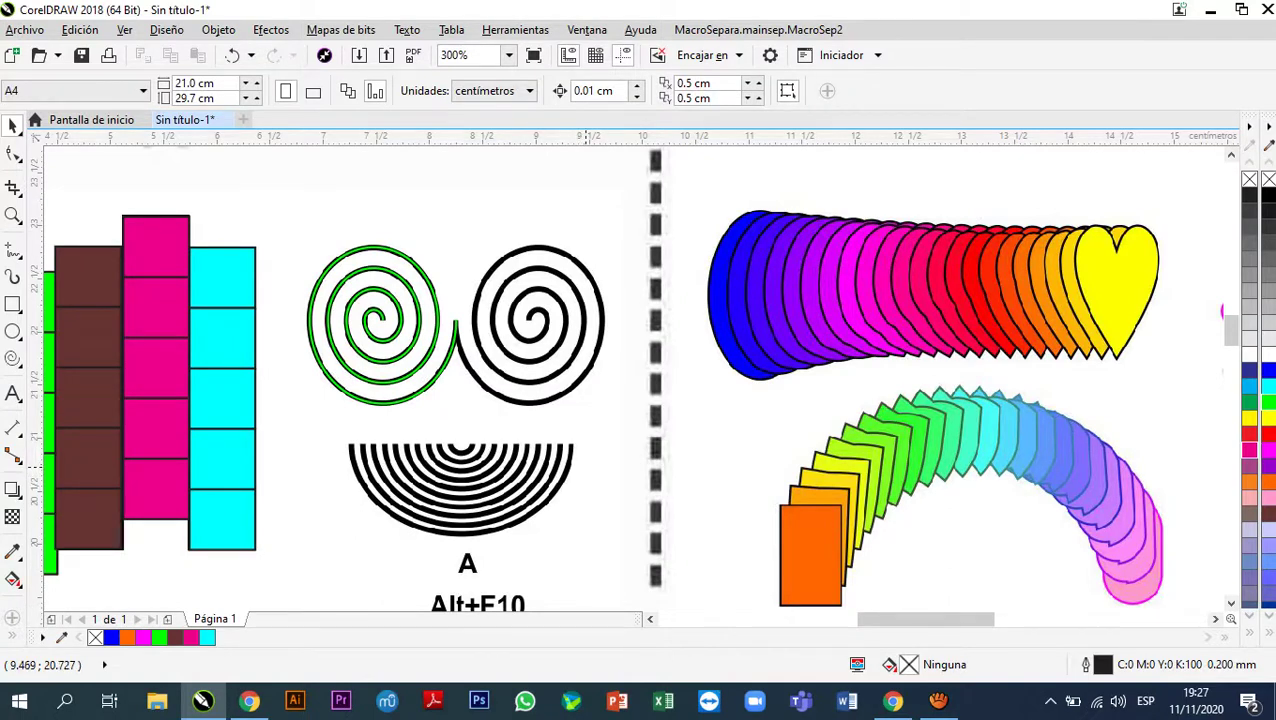
- Use the Scale and Mirror transformation to make 1 horizontally mirrored copy of the green spiral from its middle-right anchor at 100% scale
{"action": "key", "text": "alt+F10"}
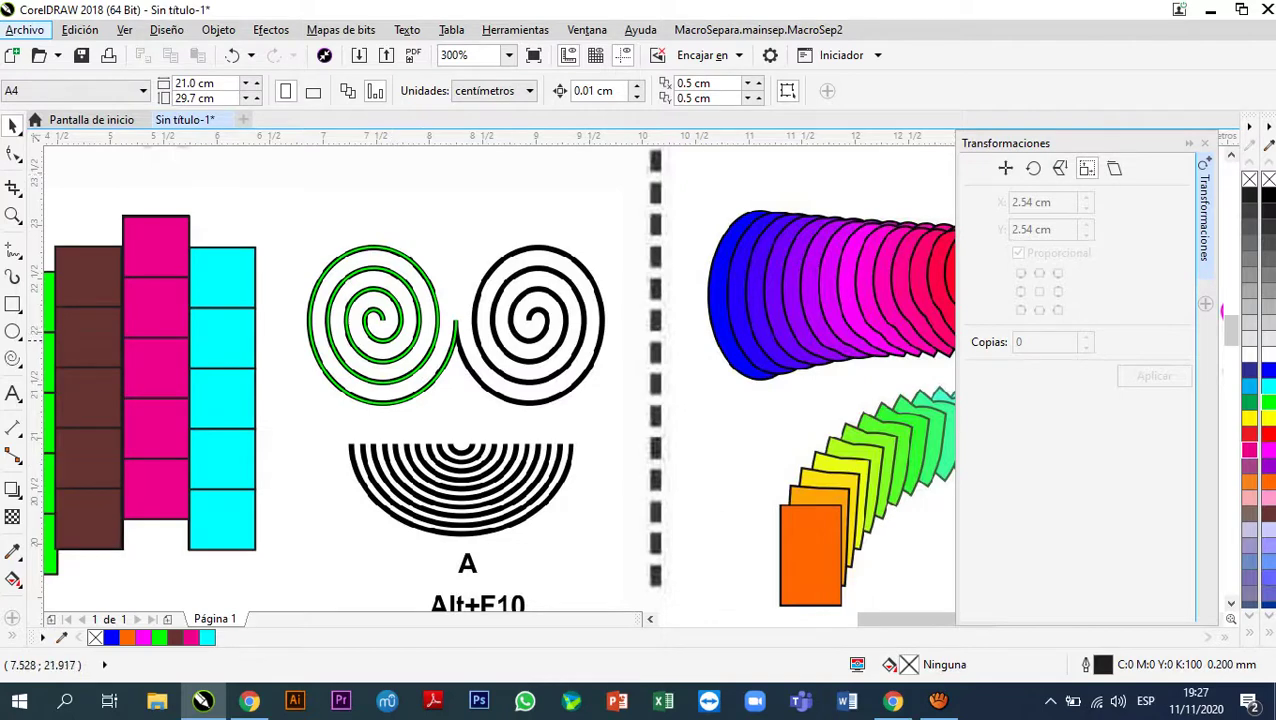
{"action": "left_click", "coordinate": [383, 339]}
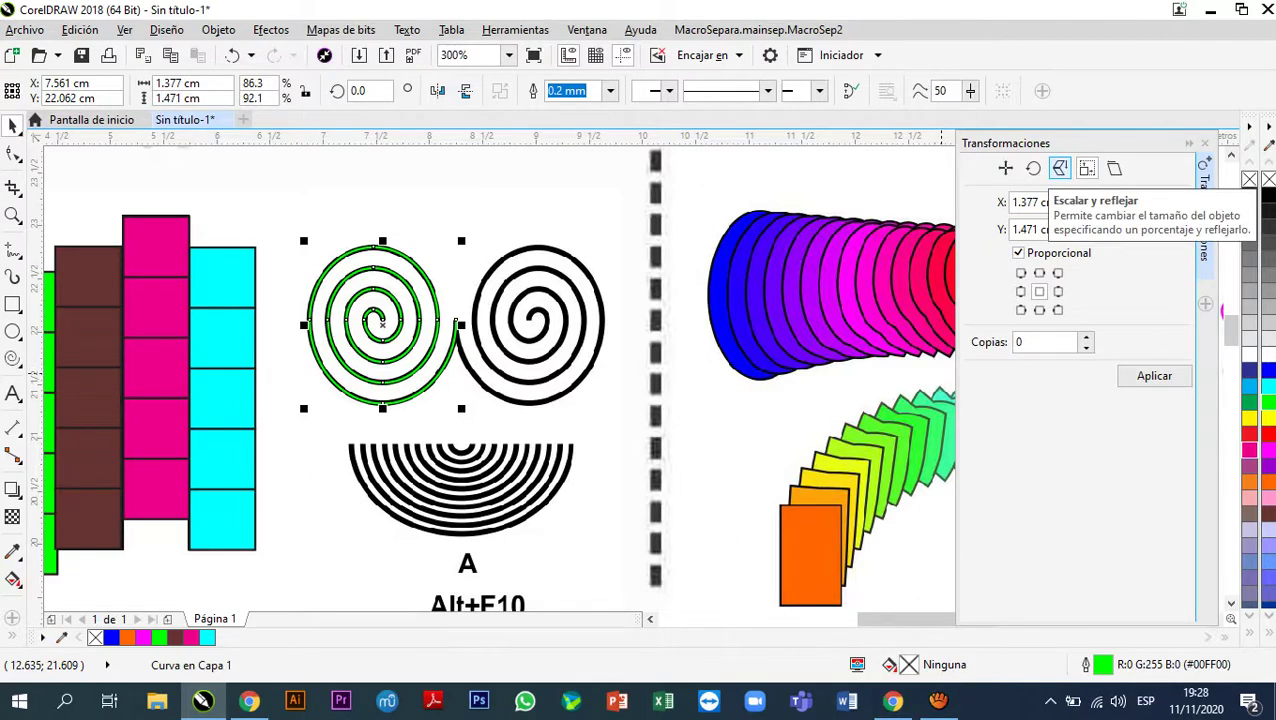
{"action": "left_click", "coordinate": [1060, 168]}
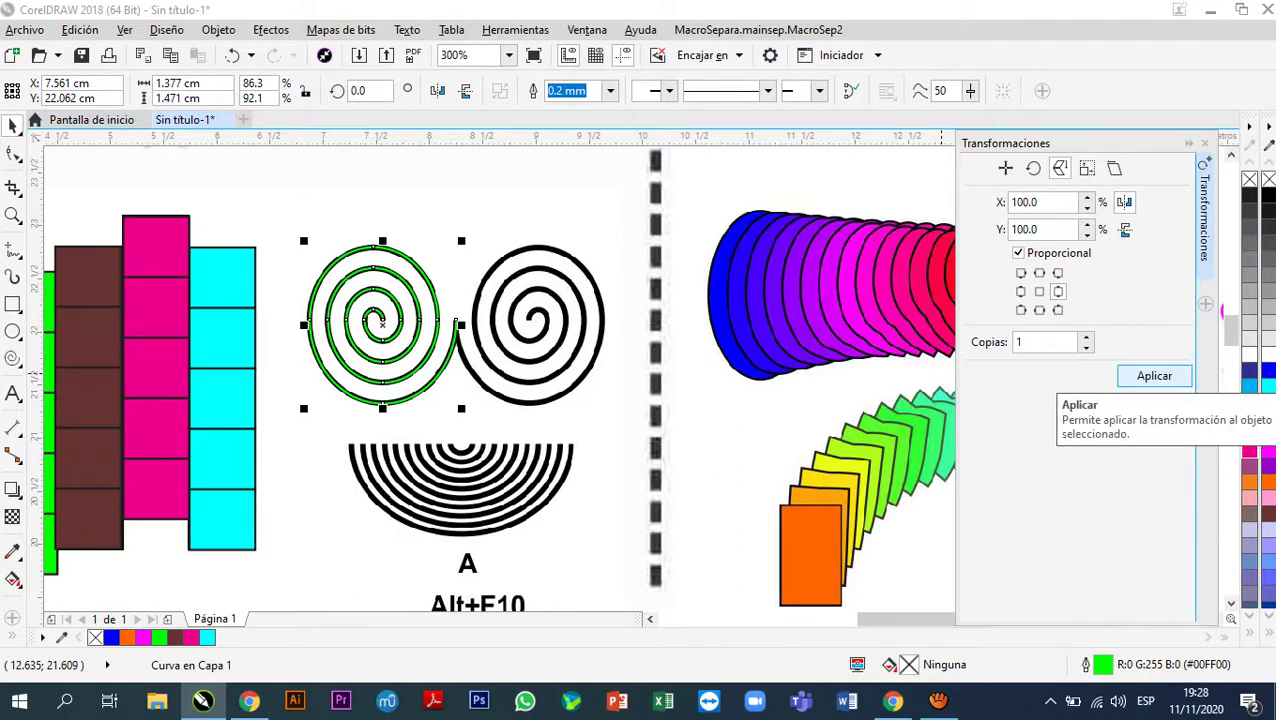
{"action": "left_click", "coordinate": [1154, 376]}
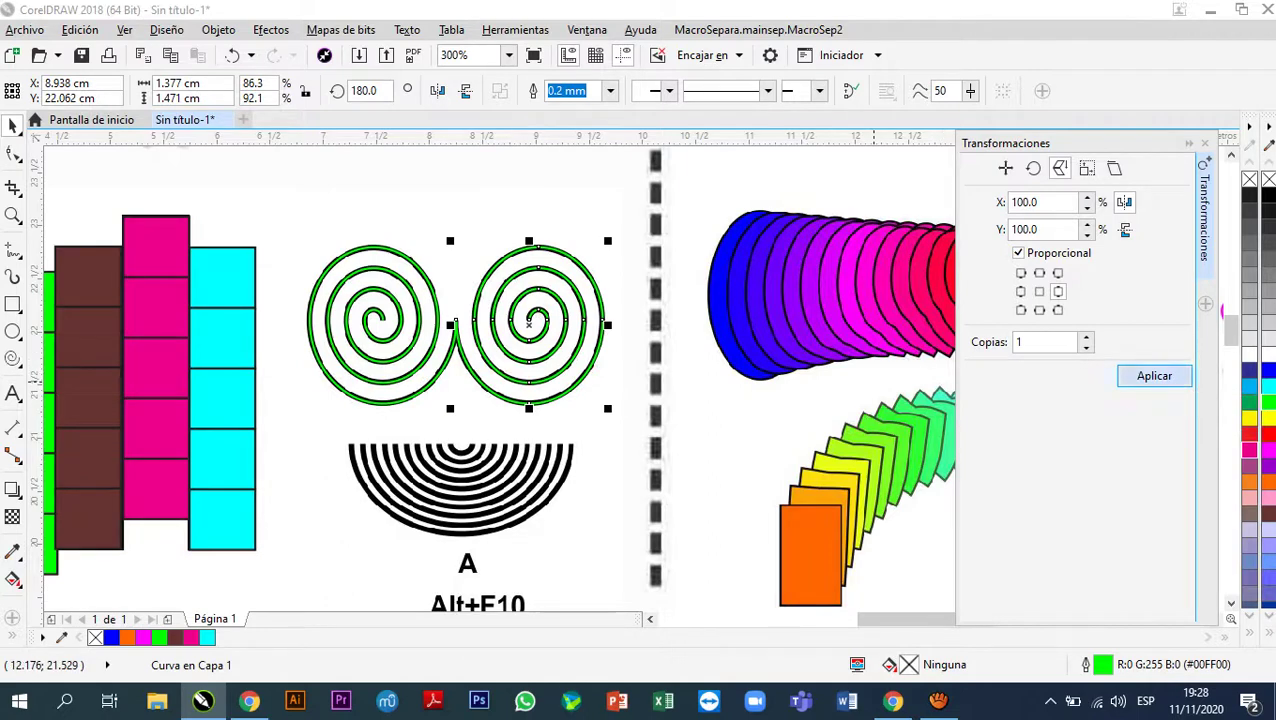
- Repeat the mirror transformation to extend a row of alternating spirals rightward across and beyond the page
{"action": "left_click", "coordinate": [1154, 376]}
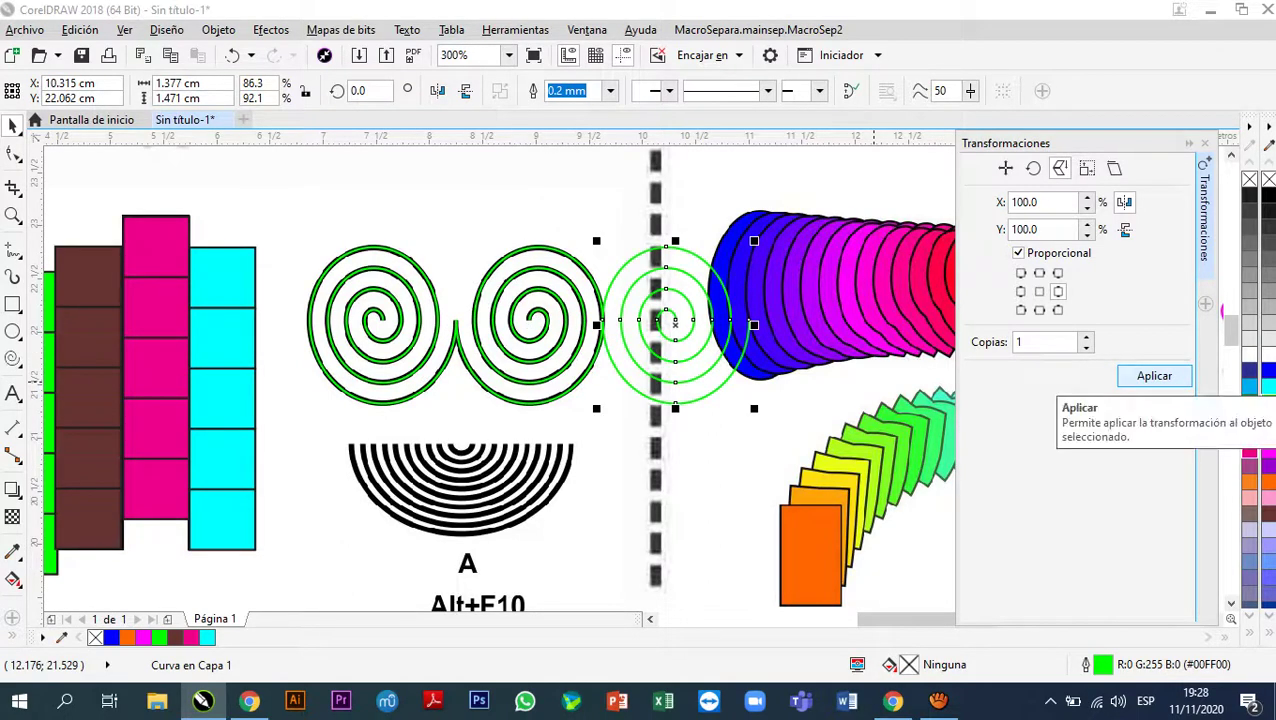
{"action": "left_click", "coordinate": [1154, 376]}
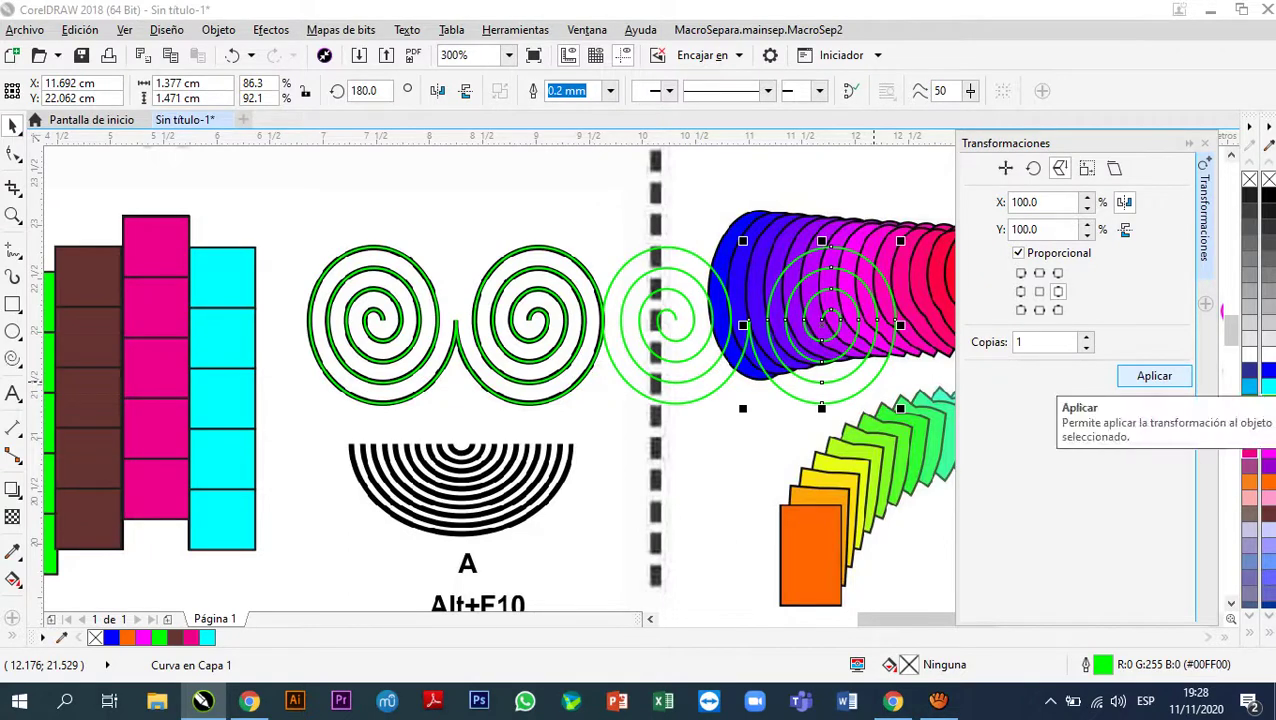
{"action": "left_click", "coordinate": [1154, 376]}
{"action": "scroll", "coordinate": [455, 458], "scroll_direction": "down", "scroll_amount": 2}
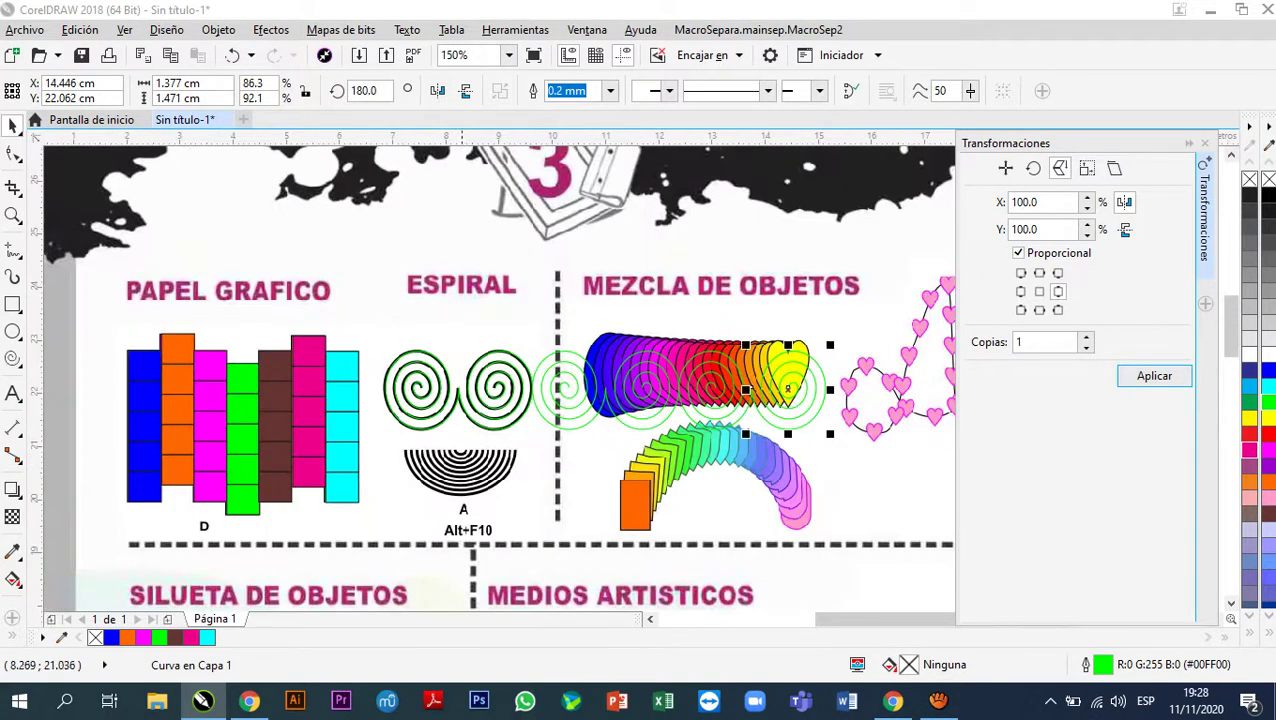
{"action": "scroll", "coordinate": [499, 440], "scroll_direction": "down", "scroll_amount": 1}
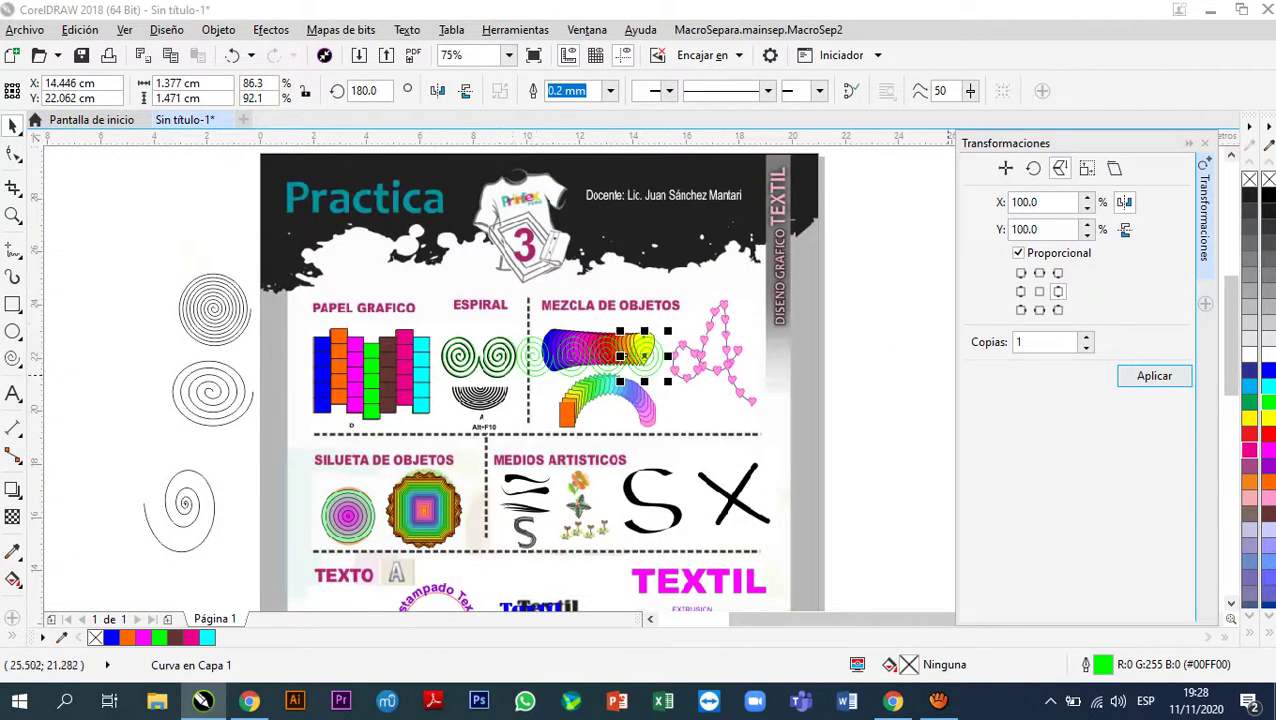
{"action": "left_click", "coordinate": [1154, 376]}
{"action": "left_click", "coordinate": [1154, 376]}
{"action": "left_click", "coordinate": [1154, 376]}
{"action": "left_click", "coordinate": [1154, 376]}
{"action": "left_click", "coordinate": [1154, 376]}
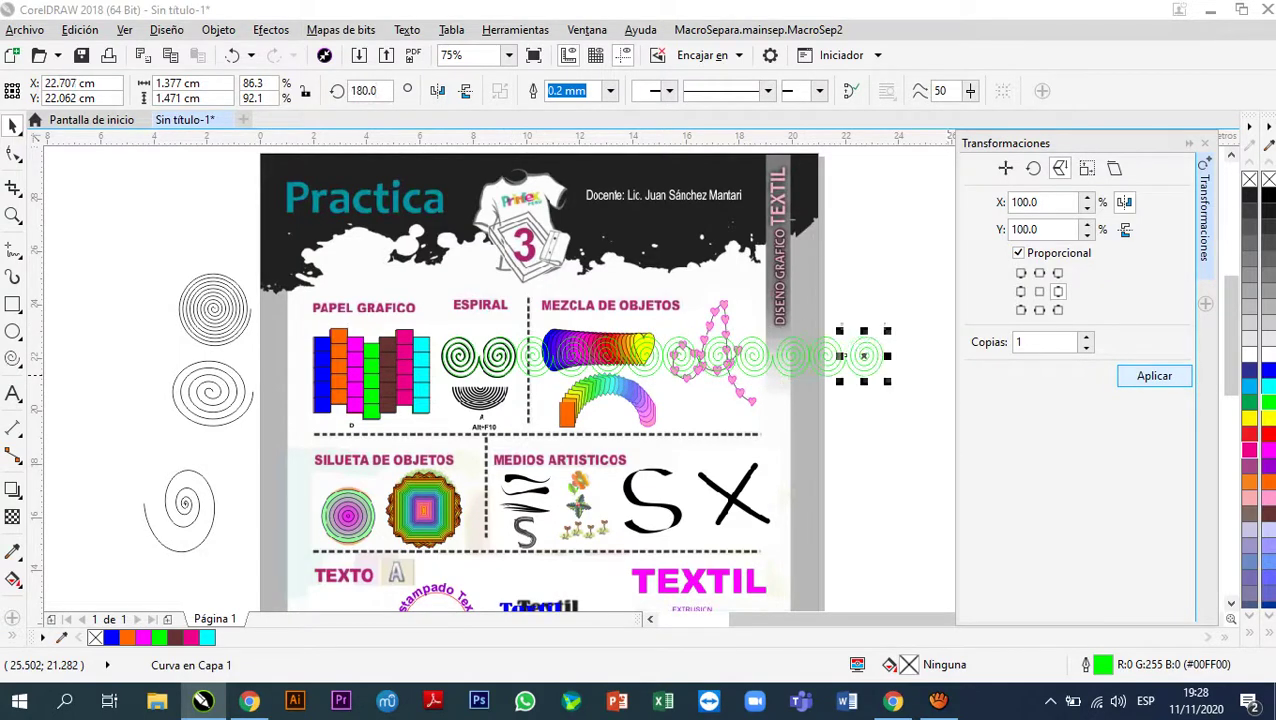
{"action": "left_click", "coordinate": [1154, 376]}
{"action": "left_click", "coordinate": [1154, 376]}
{"action": "scroll", "coordinate": [497, 400], "scroll_direction": "down", "scroll_amount": 1}
{"action": "scroll", "coordinate": [750, 400], "scroll_direction": "up", "scroll_amount": 1}
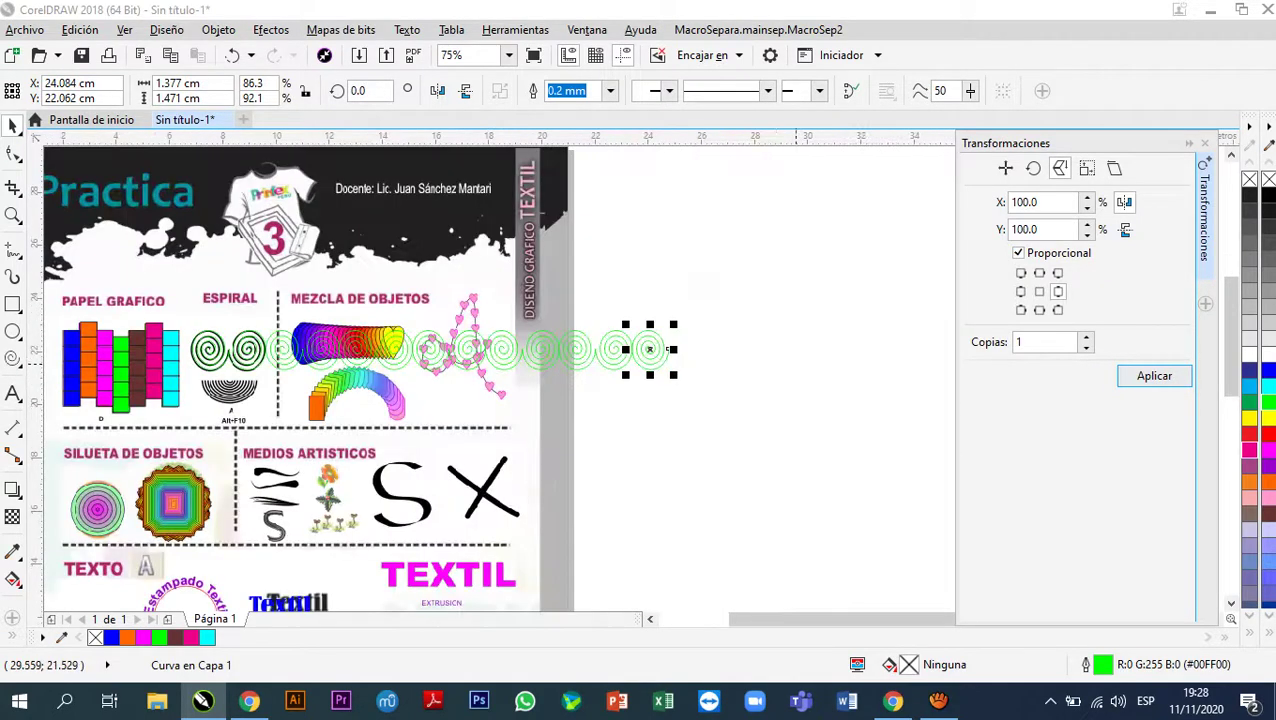
{"action": "left_click", "coordinate": [1154, 376]}
{"action": "left_click", "coordinate": [1154, 376]}
{"action": "left_click", "coordinate": [1154, 376]}
{"action": "left_click", "coordinate": [1154, 376]}
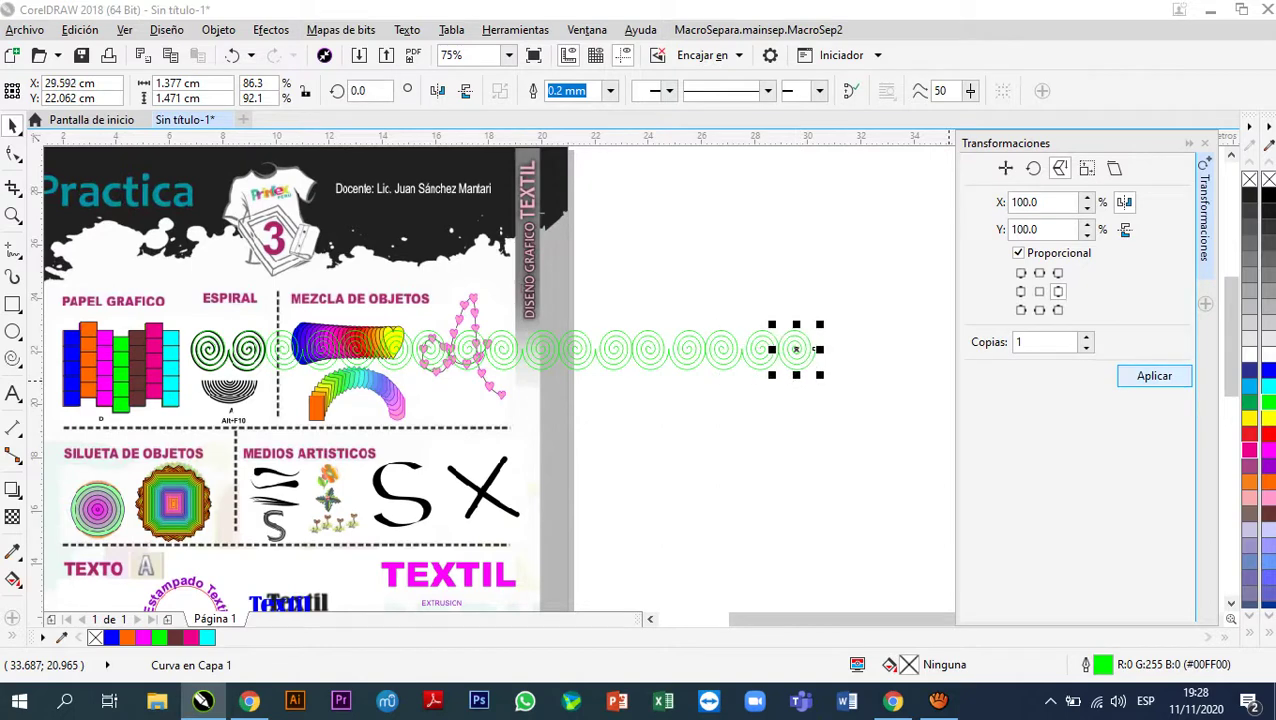
{"action": "scroll", "coordinate": [785, 345], "scroll_direction": "up", "scroll_amount": 2}
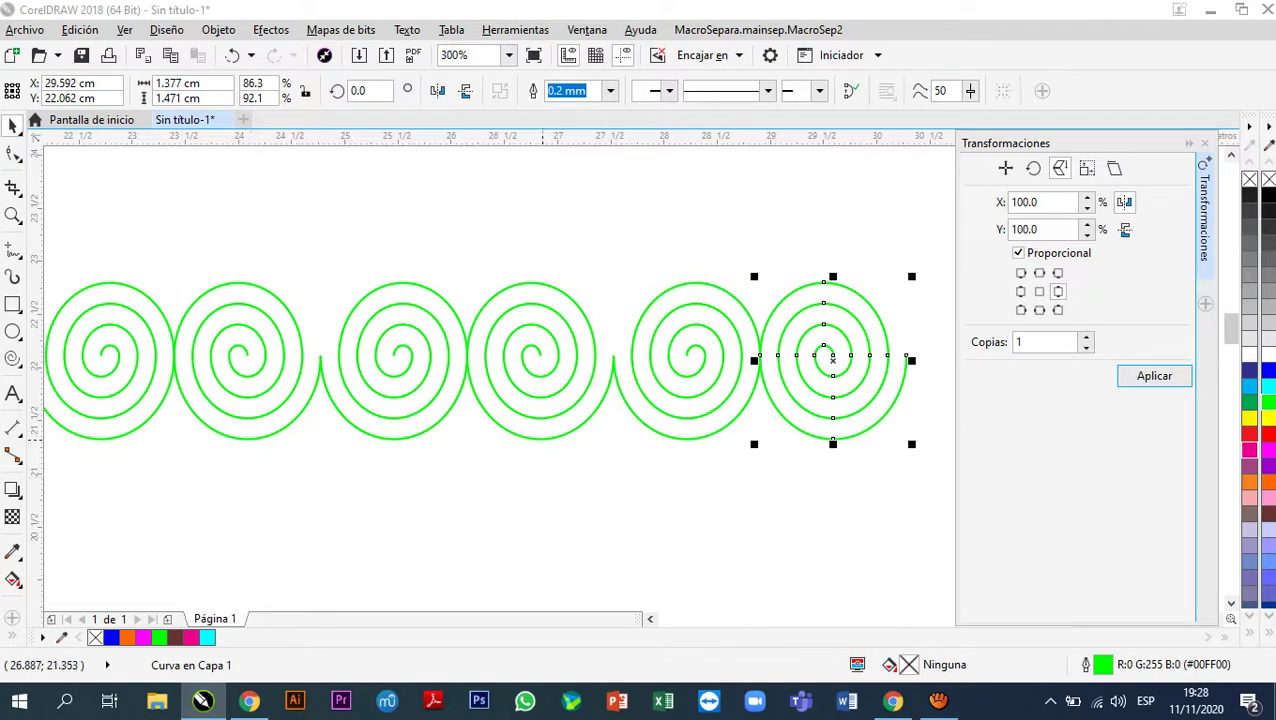
{"action": "scroll", "coordinate": [544, 441], "scroll_direction": "down", "scroll_amount": 4}
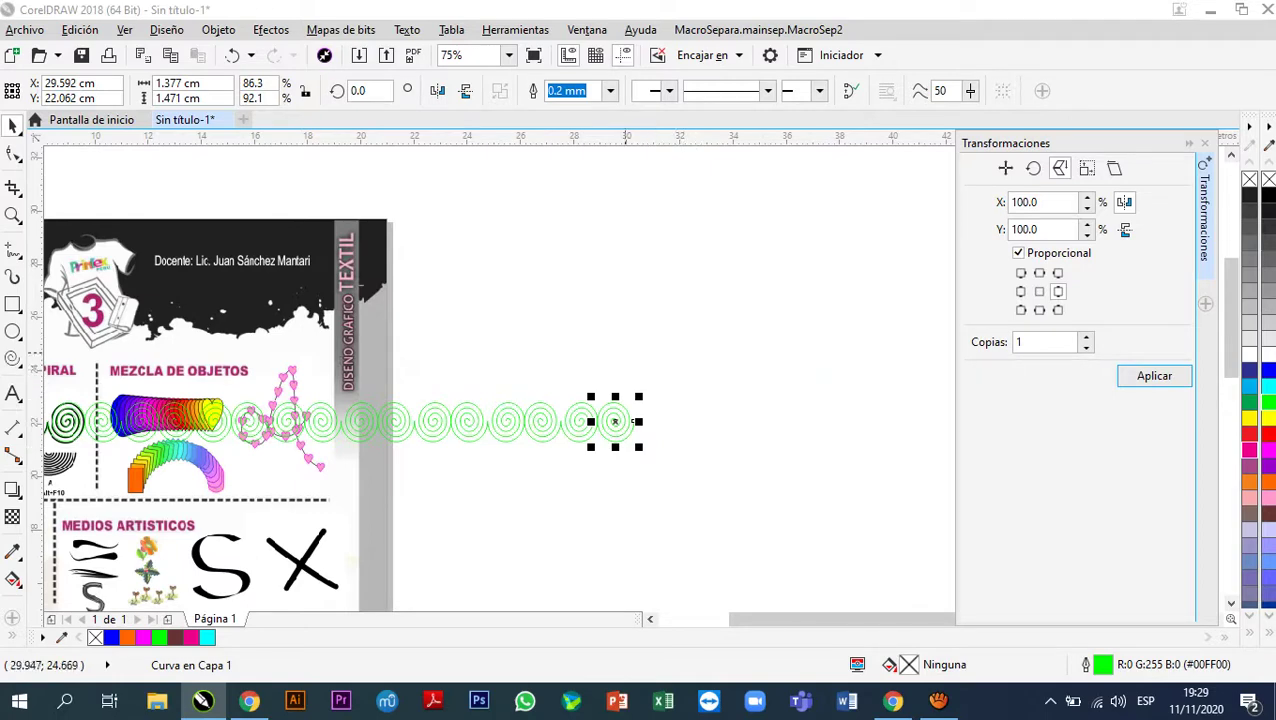
- Delete all the extra green spirals to the right of the face's two eyes
{"action": "left_click_drag", "start_coordinate": [641, 355], "coordinate": [98, 495]}
{"action": "key", "text": "Delete"}
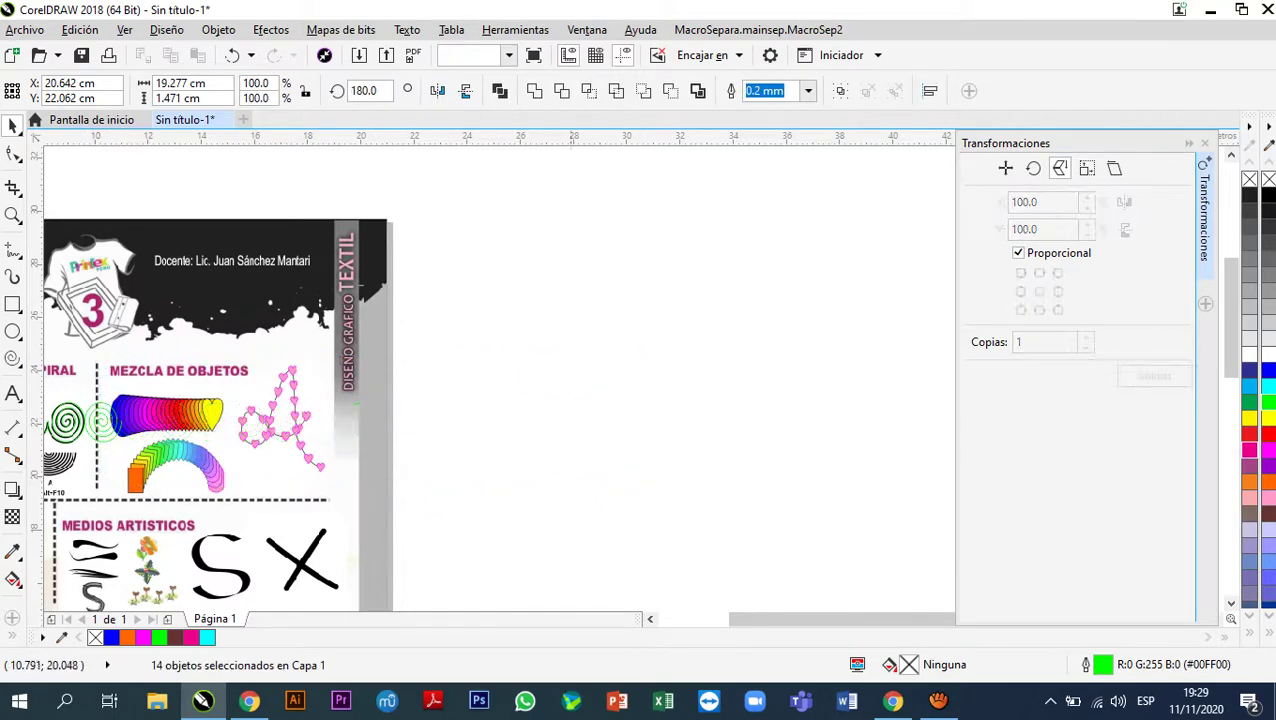
{"action": "key", "text": "F3"}
{"action": "key", "text": "F3"}
{"action": "scroll", "coordinate": [490, 398], "scroll_direction": "up", "scroll_amount": 5}
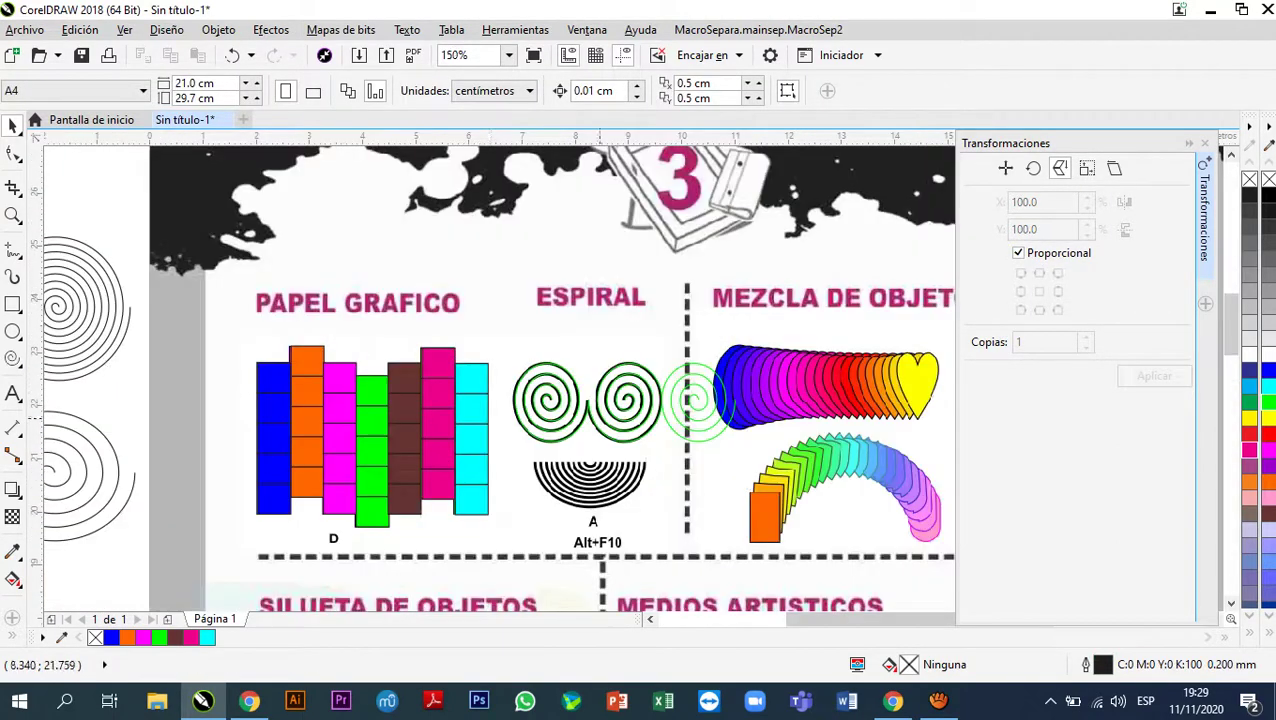
{"action": "left_click", "coordinate": [697, 400]}
{"action": "key", "text": "Delete"}
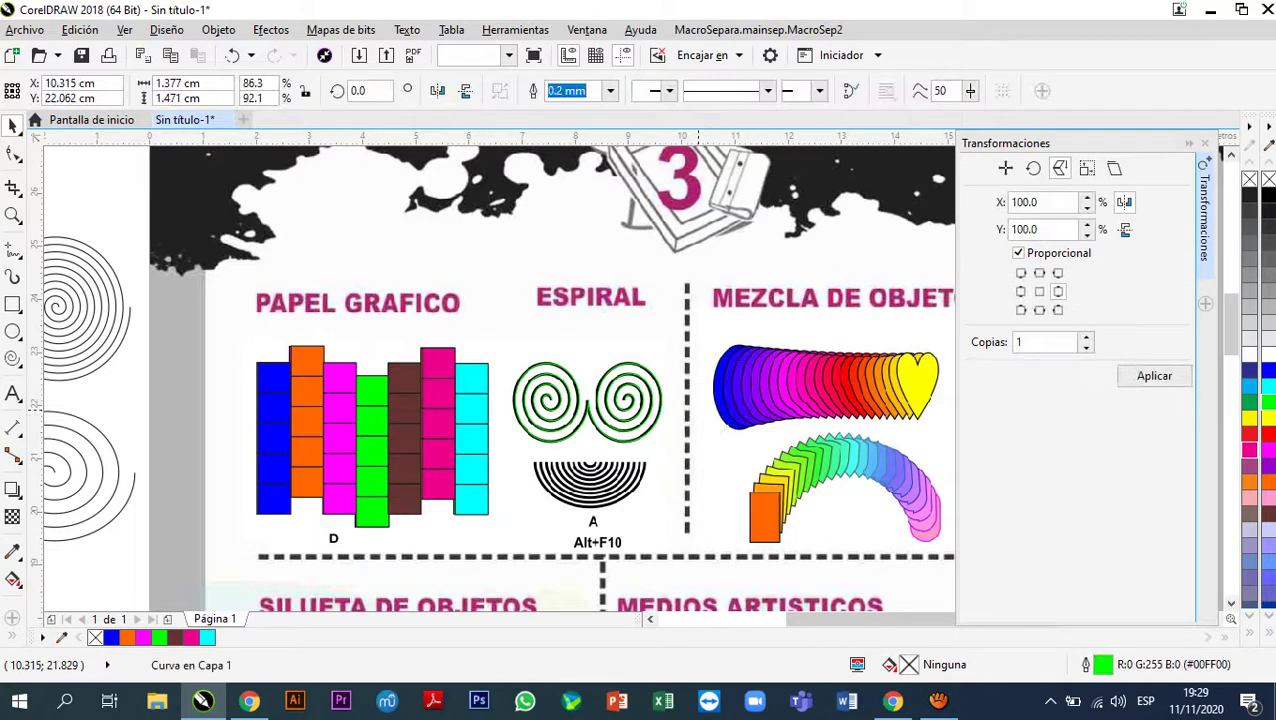
- Draw a symmetrical spiral with 10 revolutions over the semicircular mouth reference
{"action": "scroll", "coordinate": [577, 519], "scroll_direction": "up", "scroll_amount": 2}
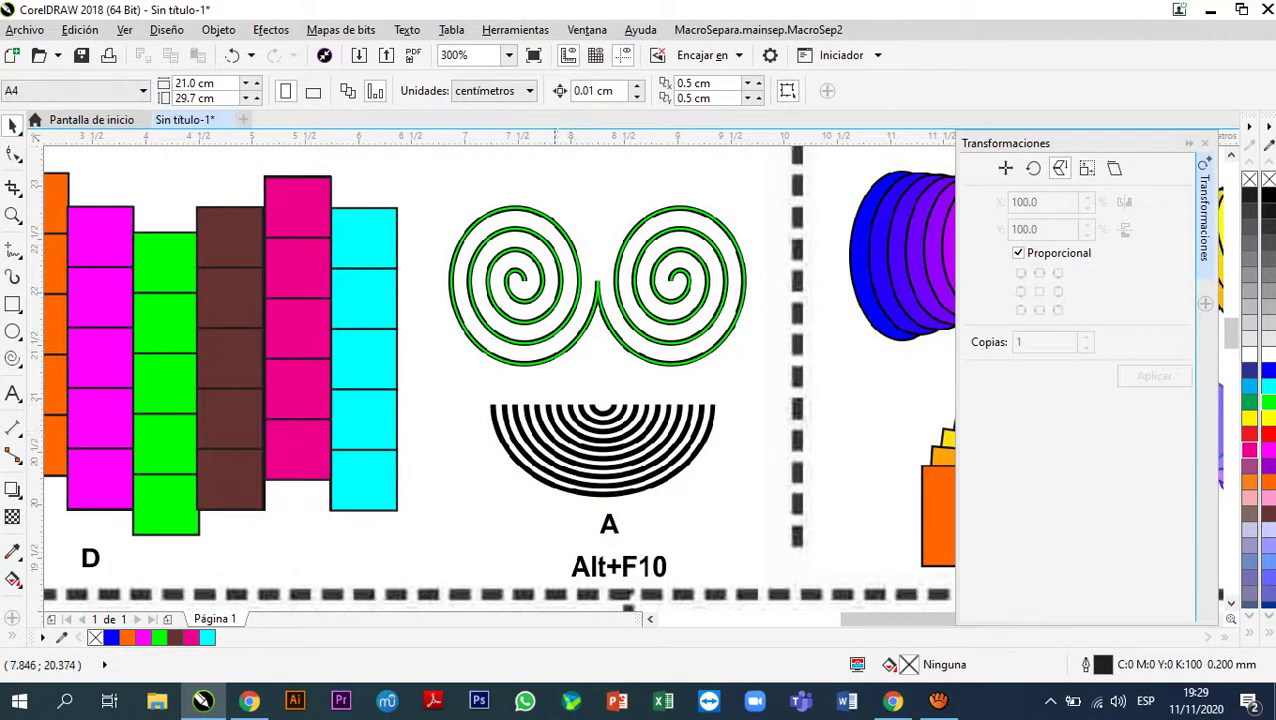
{"action": "scroll", "coordinate": [612, 530], "scroll_direction": "down", "scroll_amount": 1}
{"action": "scroll", "coordinate": [612, 530], "scroll_direction": "up", "scroll_amount": 2}
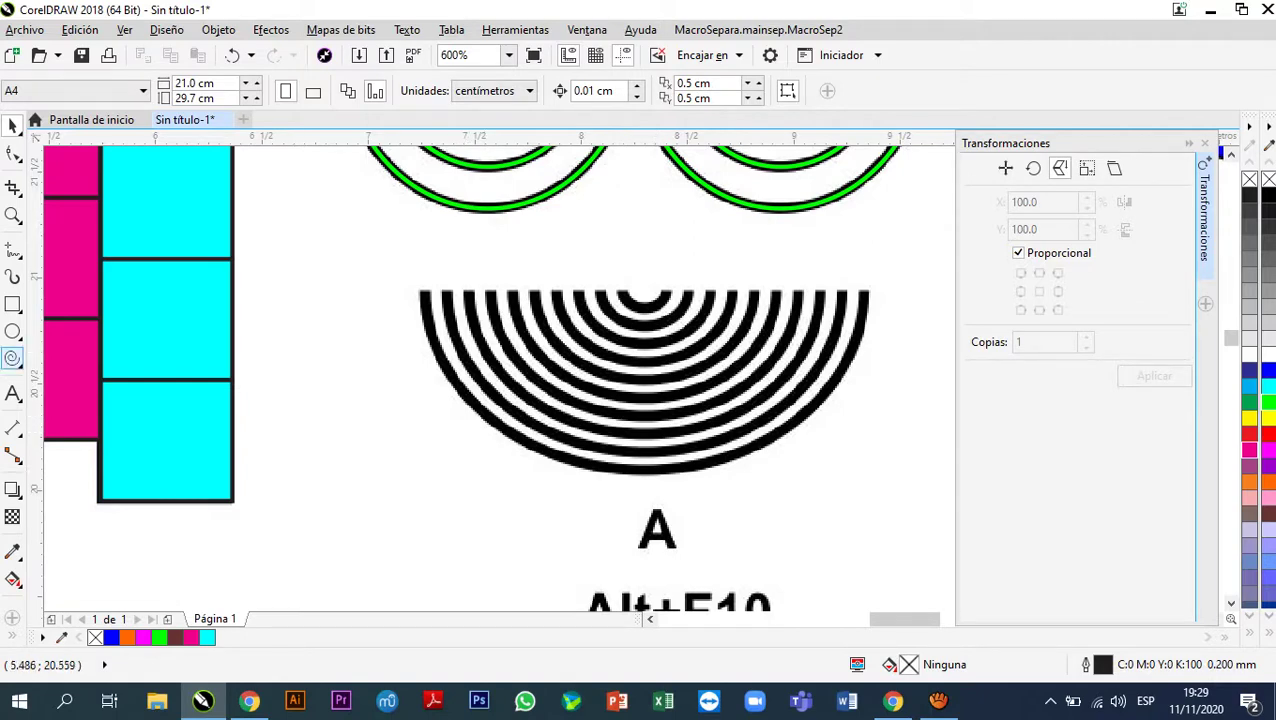
{"action": "left_click", "coordinate": [13, 358]}
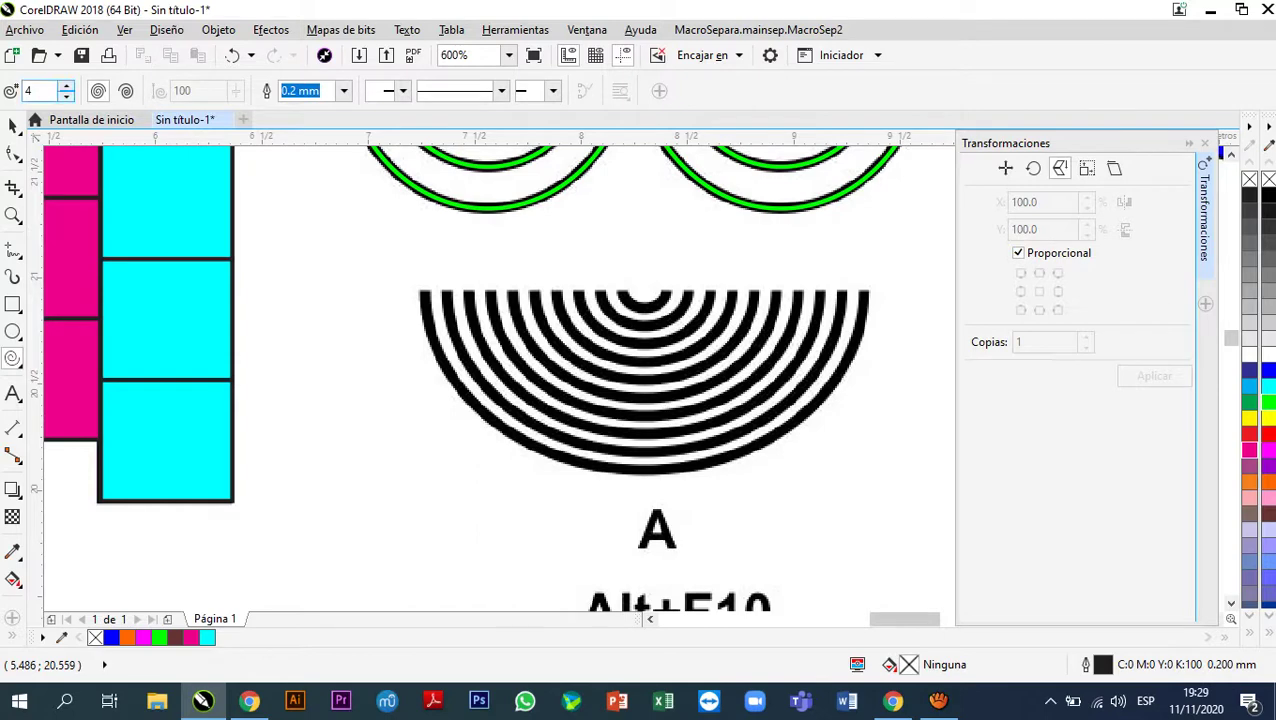
{"action": "key", "text": "BackSpace"}
{"action": "type", "text": "6"}
{"action": "key", "text": "Up"}
{"action": "key", "text": "Up"}
{"action": "key", "text": "Up"}
{"action": "scroll", "coordinate": [494, 309], "scroll_direction": "down", "scroll_amount": 2}
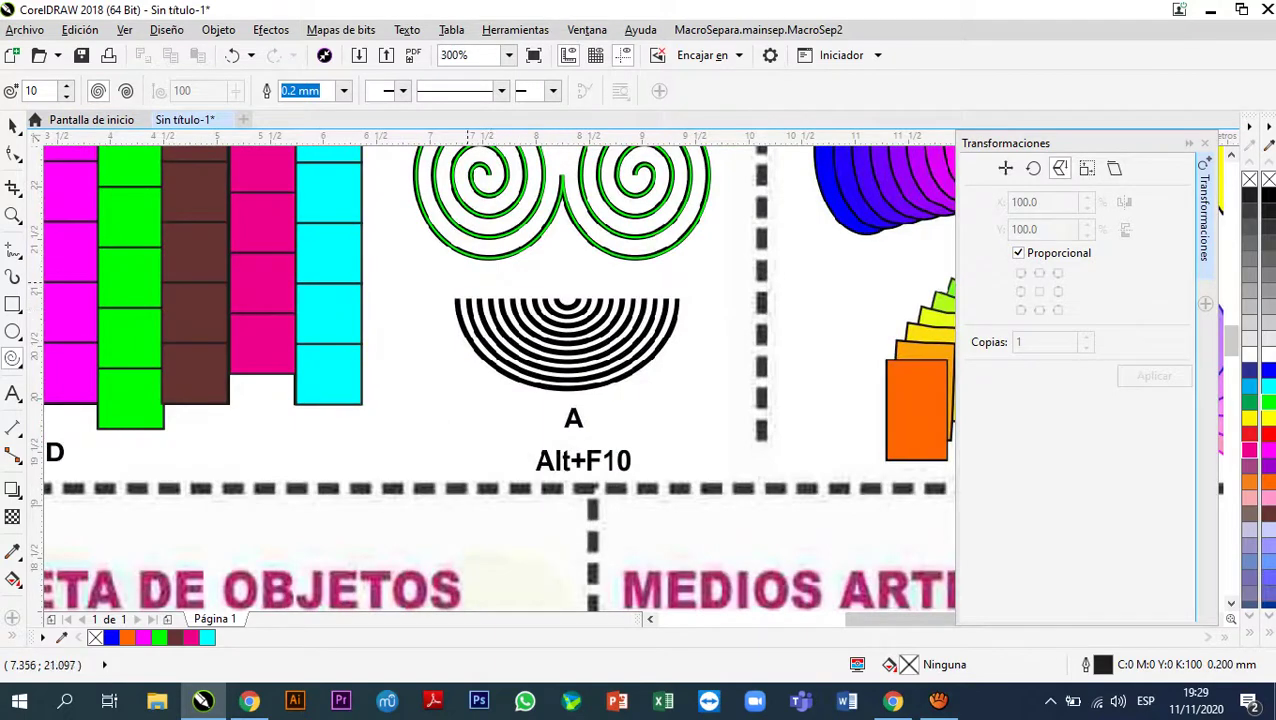
{"action": "left_click_drag", "start_coordinate": [464, 280], "coordinate": [665, 481]}
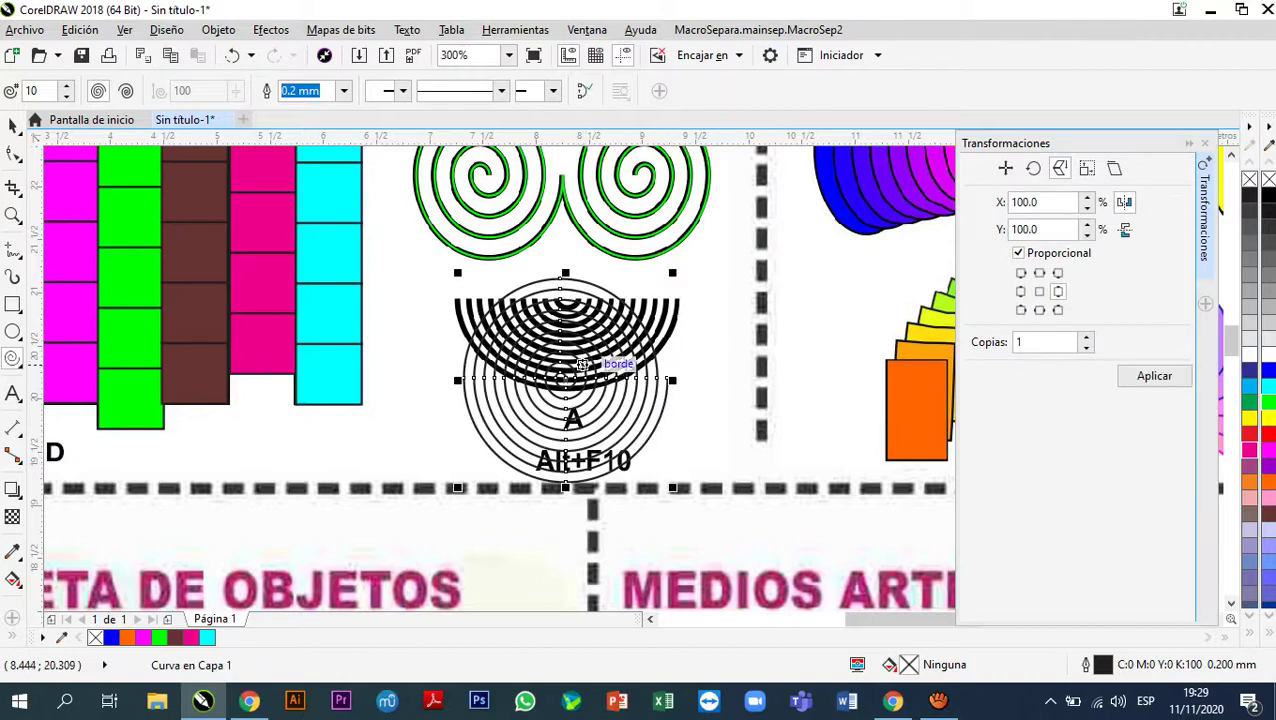
- Move the new spiral up to line its centre and left edge up with the flat top of the mouth, and colour its outline red
{"action": "scroll", "coordinate": [598, 362], "scroll_direction": "up", "scroll_amount": 2}
{"action": "left_click_drag", "start_coordinate": [570, 399], "coordinate": [531, 229]}
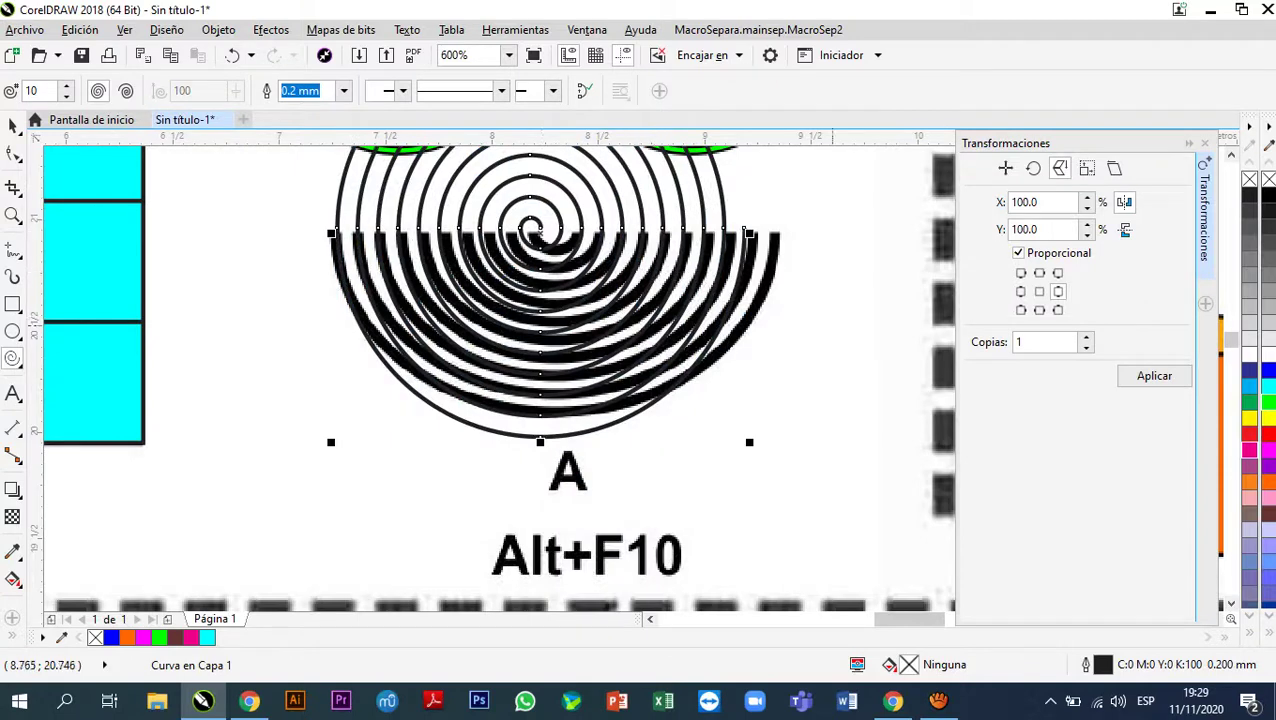
{"action": "right_click", "coordinate": [1249, 418]}
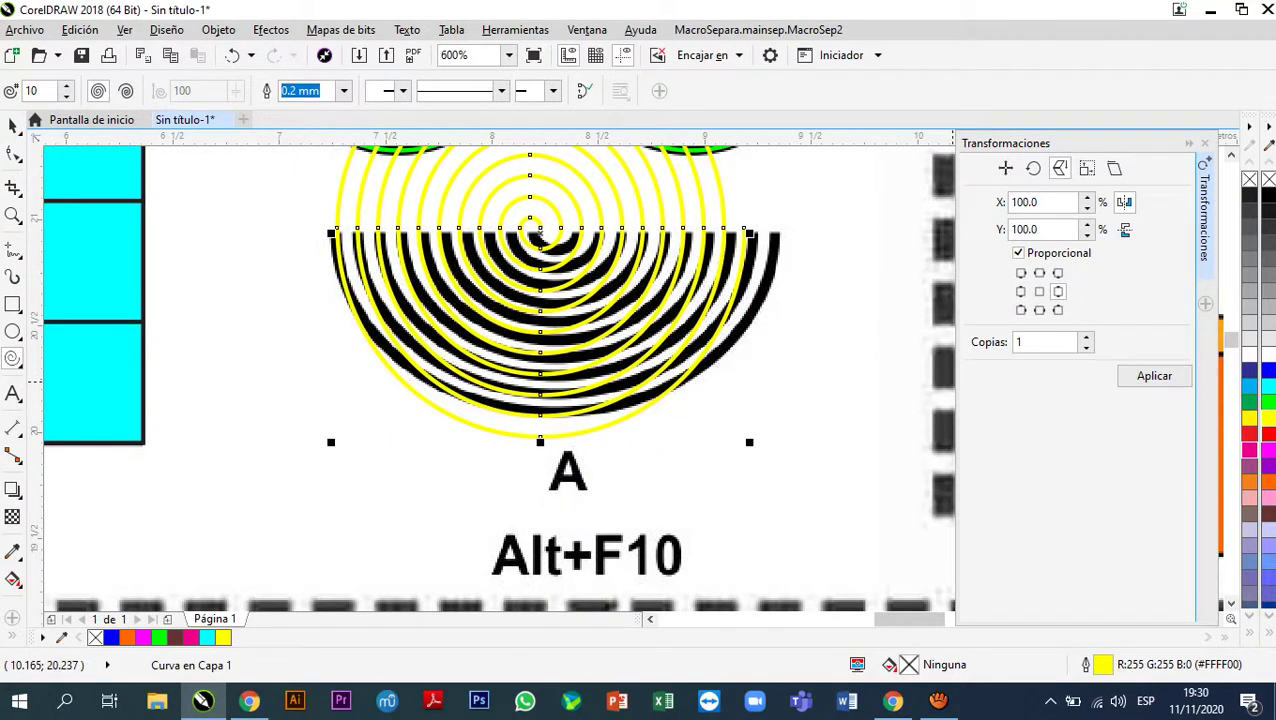
{"action": "right_click", "coordinate": [1249, 433]}
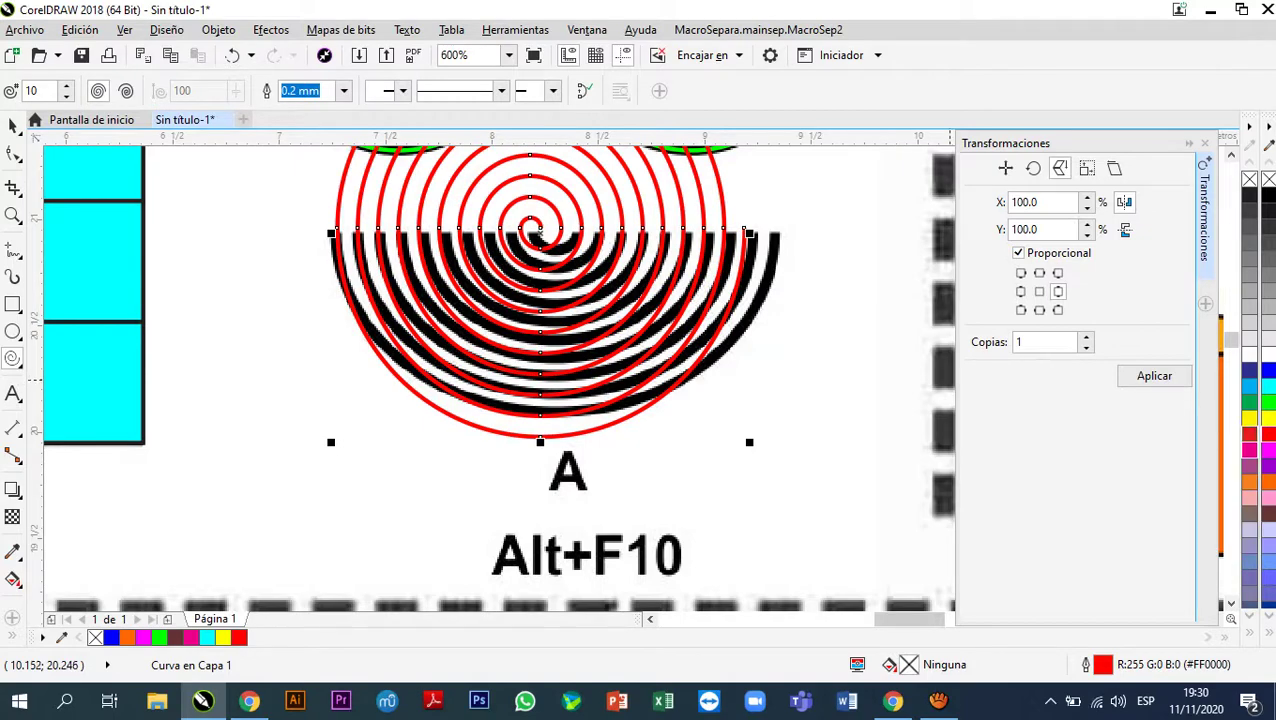
- Enlarge the red spiral proportionally toward the lower right until it spans the width of the mouth reference
{"action": "scroll", "coordinate": [640, 265], "scroll_direction": "up", "scroll_amount": 1}
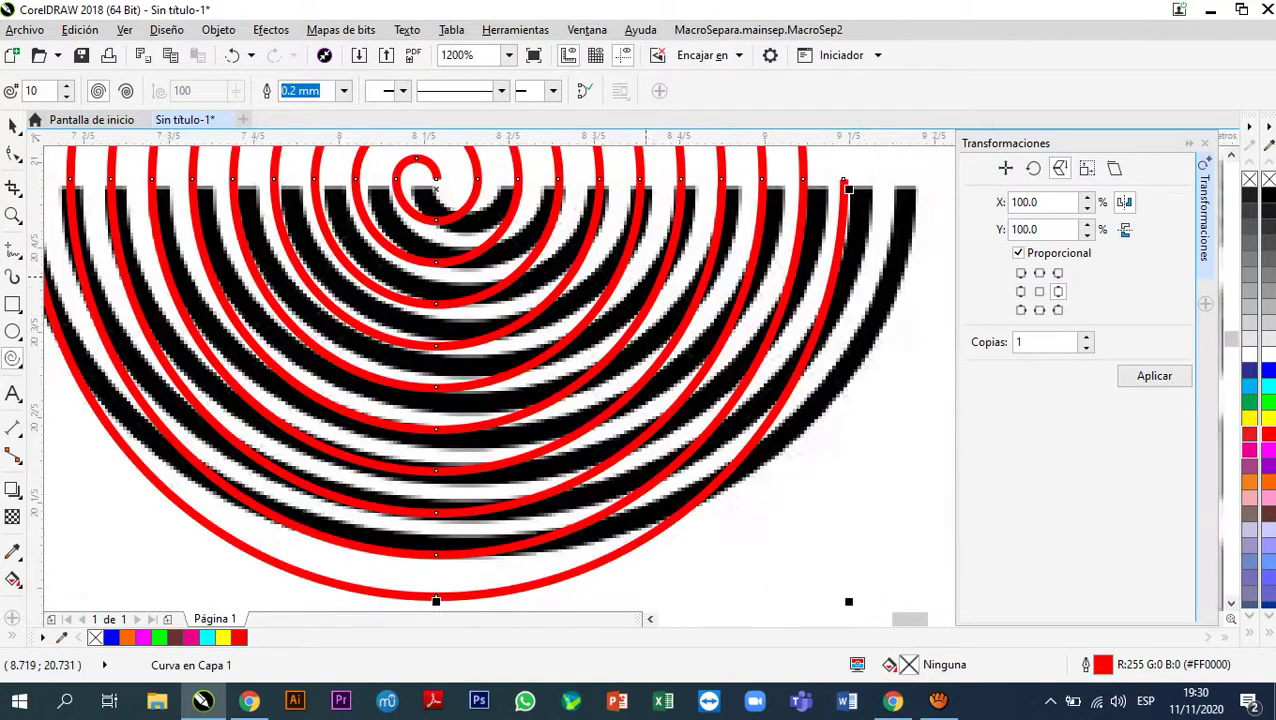
{"action": "scroll", "coordinate": [835, 300], "scroll_direction": "down", "scroll_amount": 1}
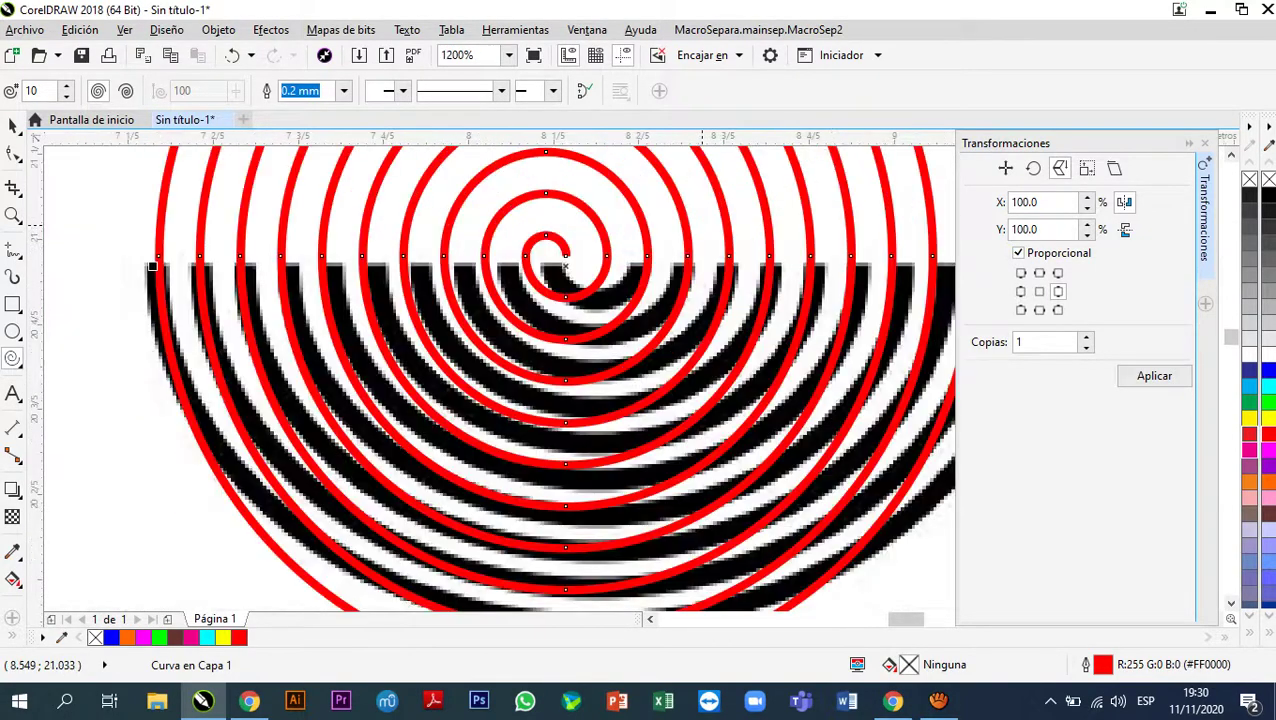
{"action": "scroll", "coordinate": [709, 238], "scroll_direction": "up", "scroll_amount": 1}
{"action": "scroll", "coordinate": [693, 234], "scroll_direction": "down", "scroll_amount": 1}
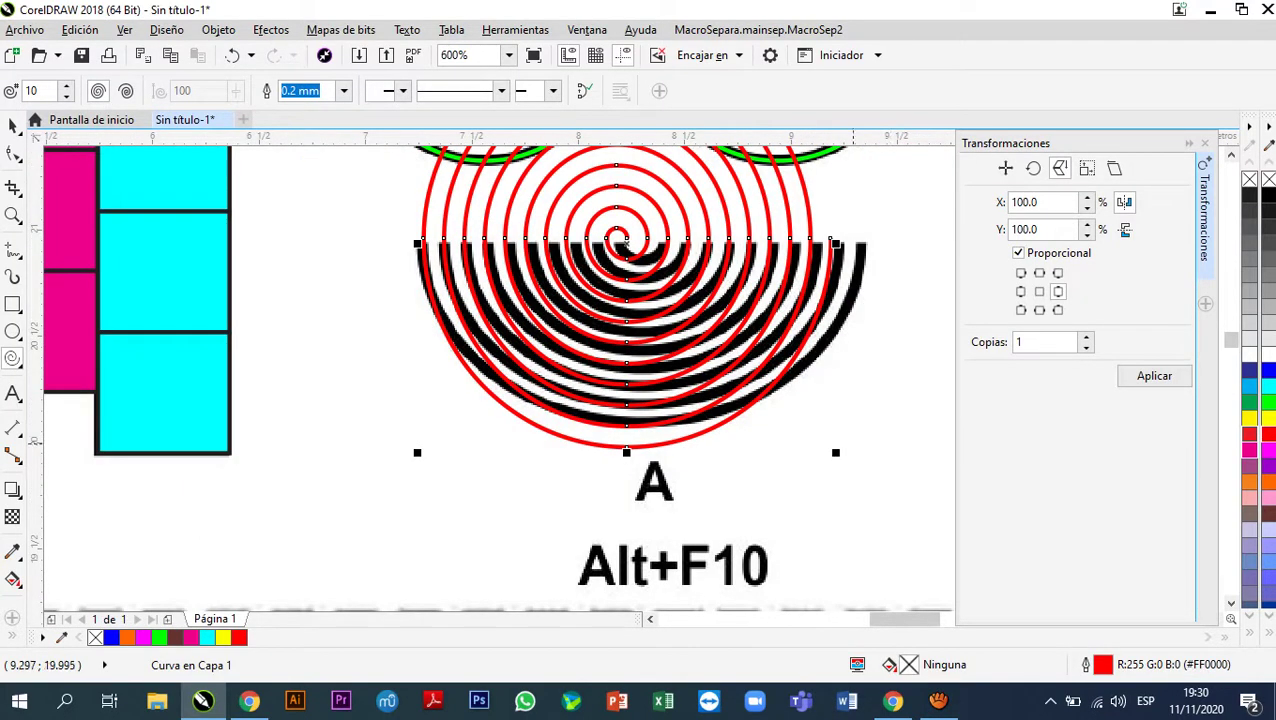
{"action": "left_click_drag", "start_coordinate": [836, 243], "coordinate": [862, 255]}
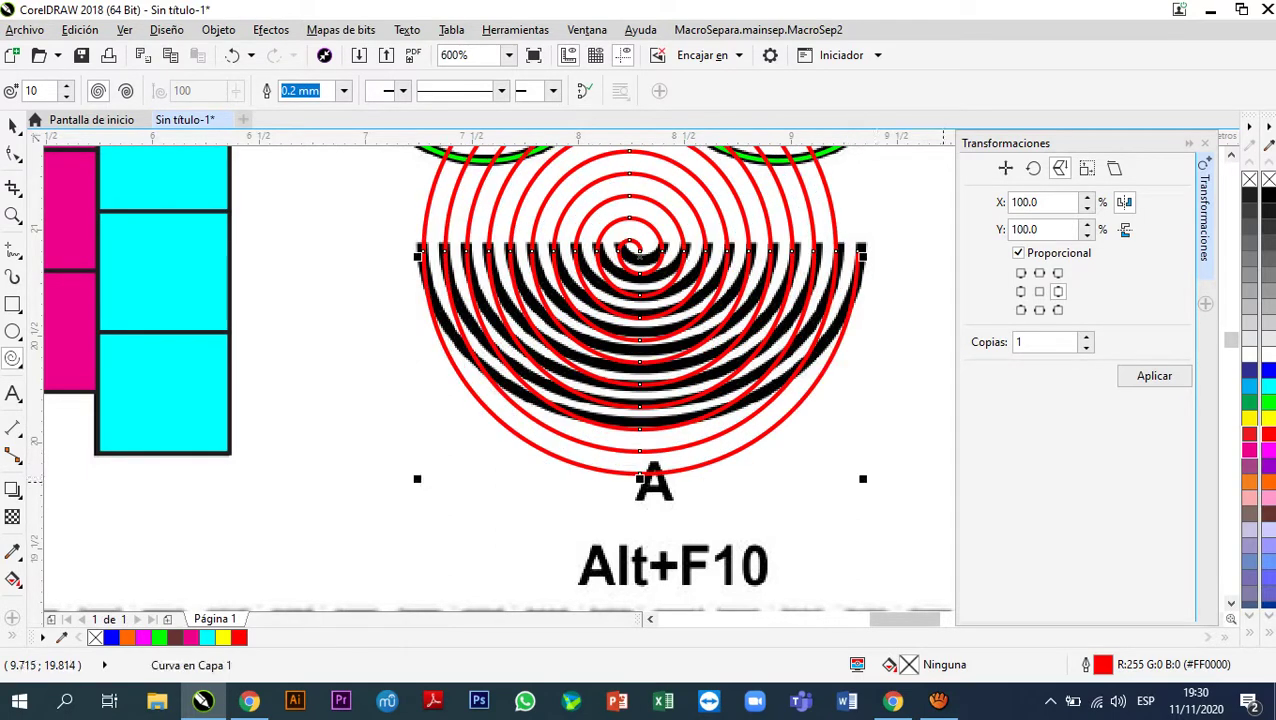
- Move the red spiral up and slightly right so its outer end sits on the end of the mouth's outermost arc
{"action": "left_click_drag", "start_coordinate": [628, 248], "coordinate": [628, 243]}
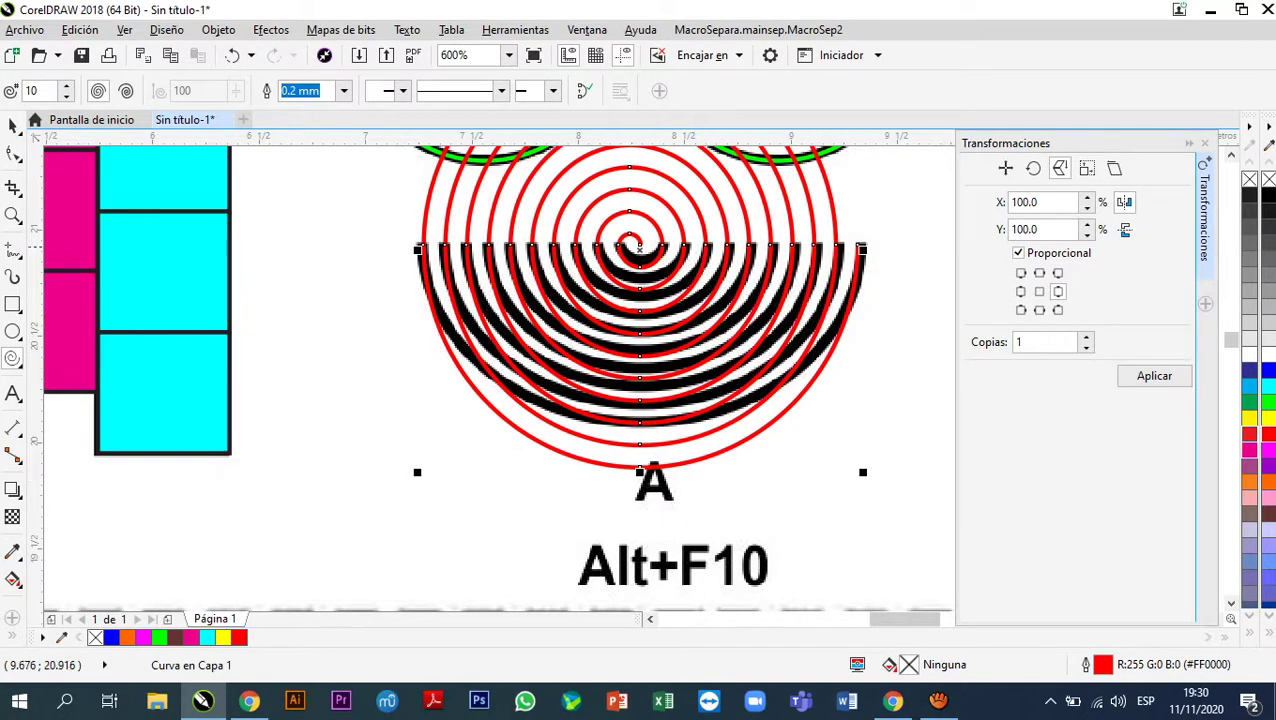
{"action": "scroll", "coordinate": [877, 234], "scroll_direction": "up", "scroll_amount": 2}
{"action": "left_click_drag", "start_coordinate": [806, 305], "coordinate": [824, 305]}
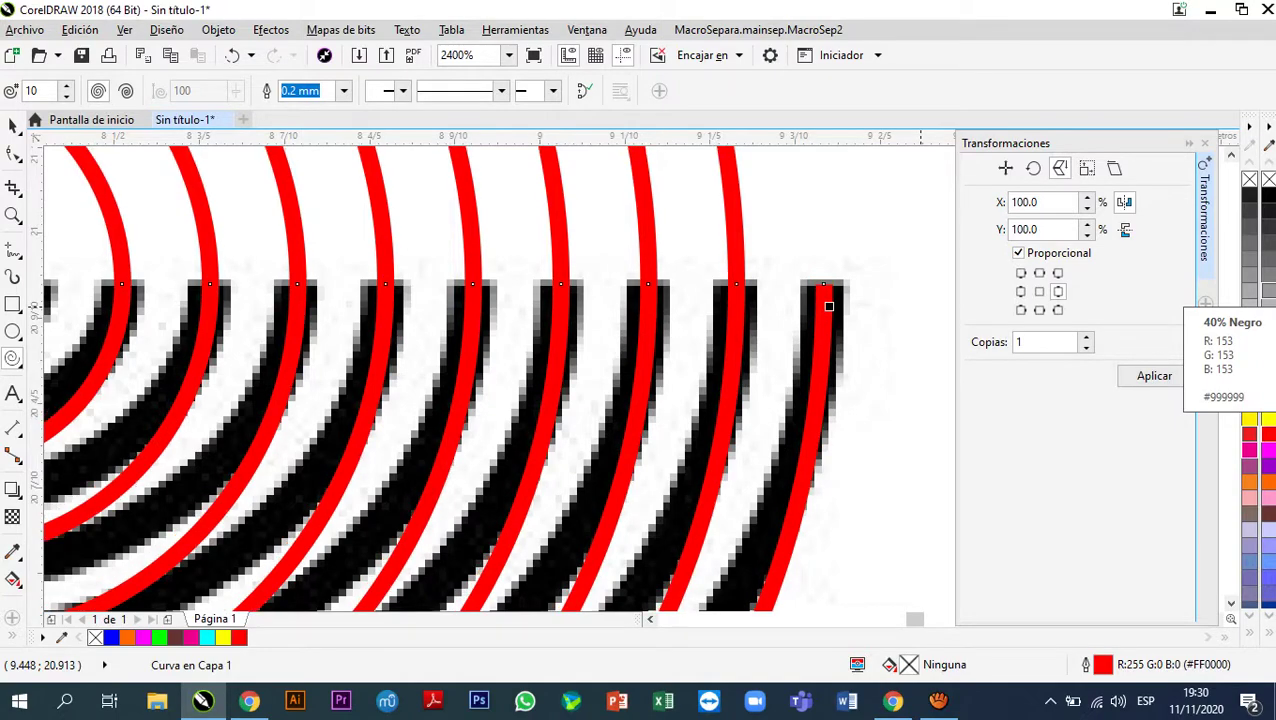
{"action": "scroll", "coordinate": [829, 306], "scroll_direction": "down", "scroll_amount": 2}
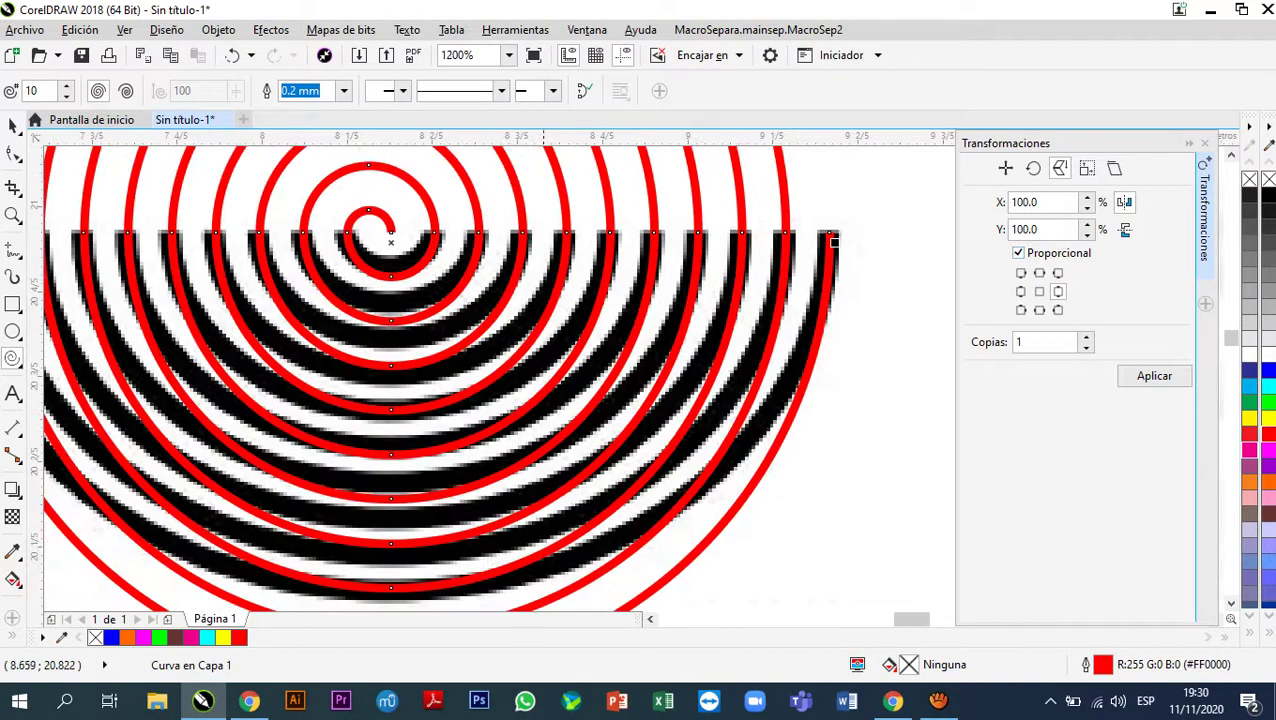
- Raise the red spiral's bottom edge onto the mouth's outermost arc, making the spiral about 1.84 cm tall, and deselect it
{"action": "scroll", "coordinate": [533, 358], "scroll_direction": "down", "scroll_amount": 1}
{"action": "scroll", "coordinate": [533, 358], "scroll_direction": "up", "scroll_amount": 1}
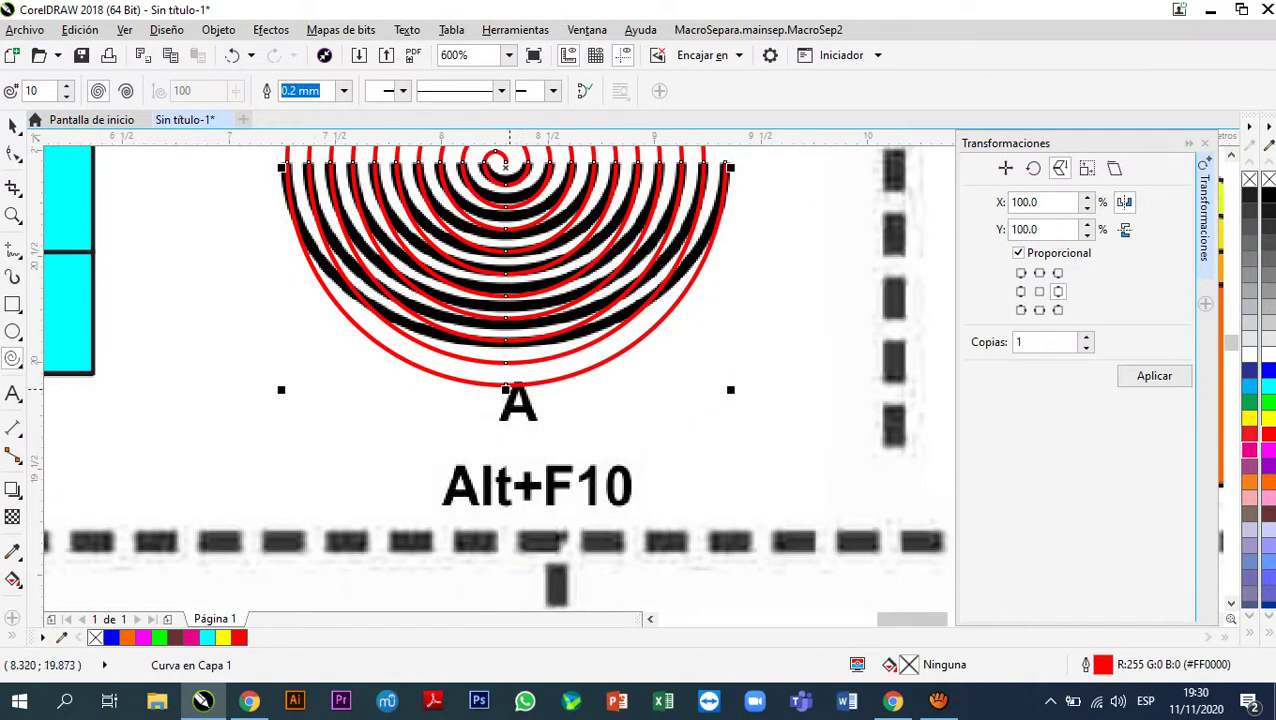
{"action": "scroll", "coordinate": [505, 385], "scroll_direction": "up", "scroll_amount": 2}
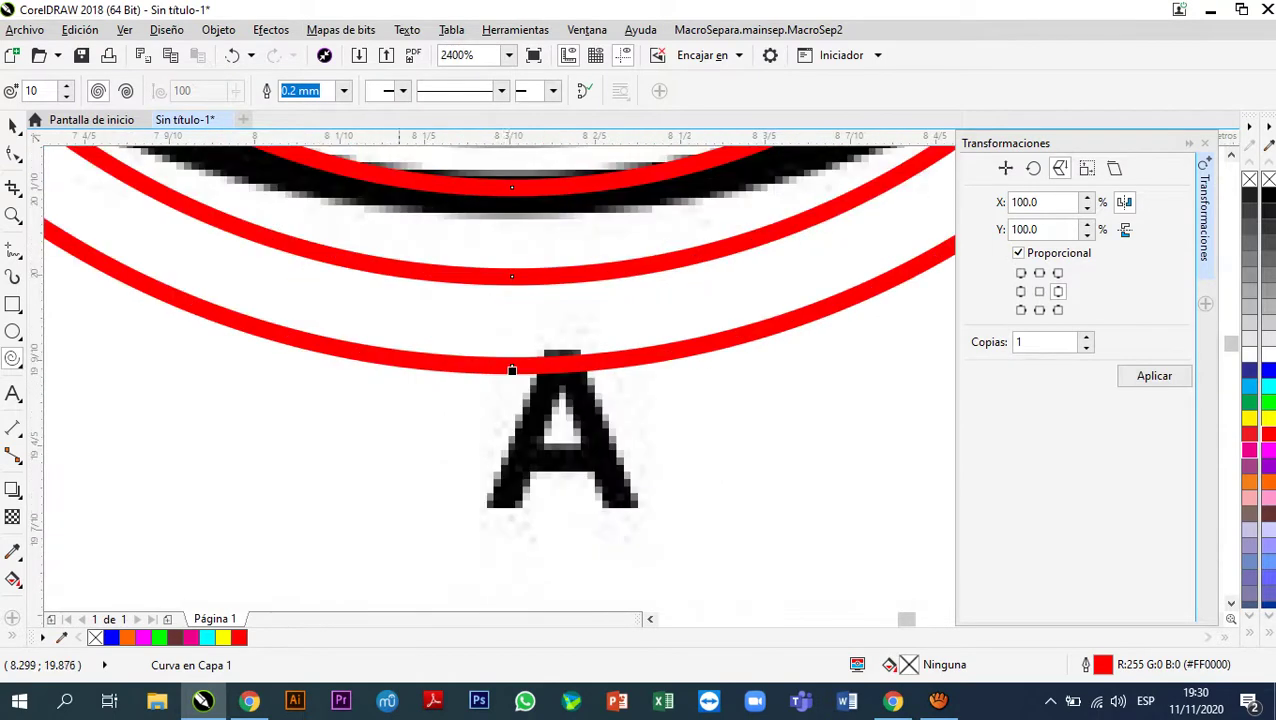
{"action": "left_click", "coordinate": [13, 125]}
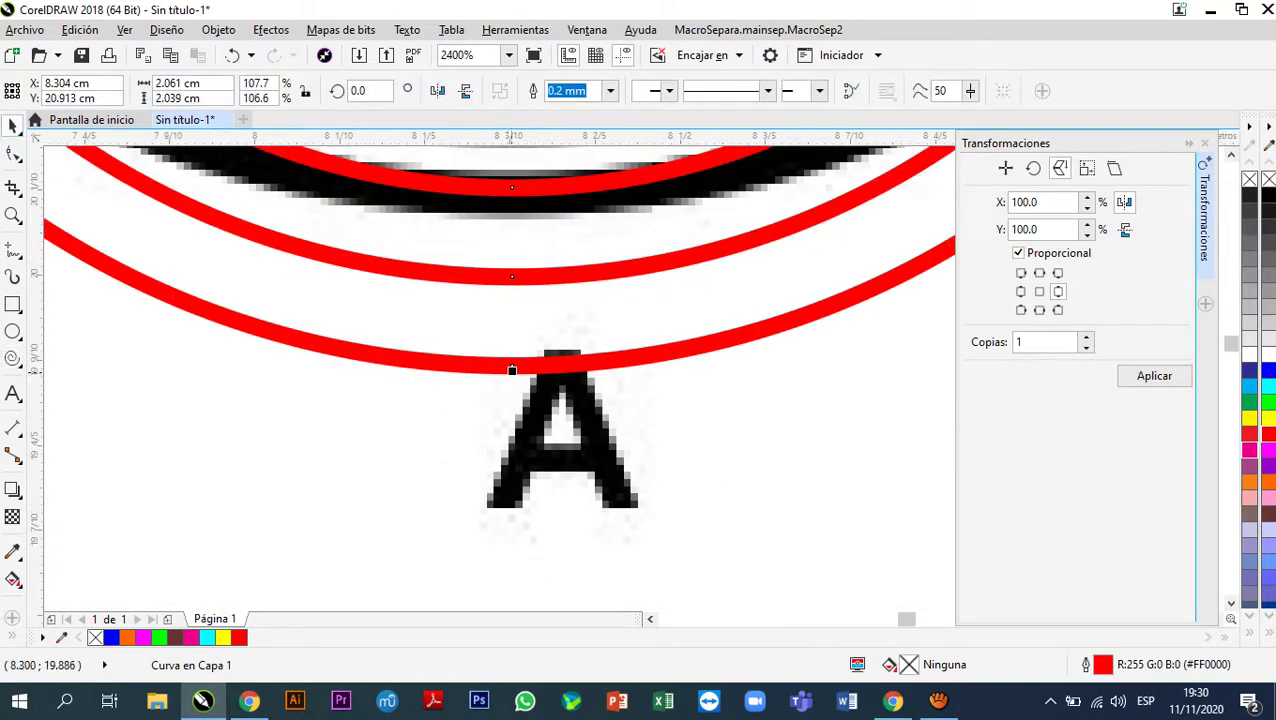
{"action": "left_click_drag", "start_coordinate": [512, 365], "coordinate": [512, 190]}
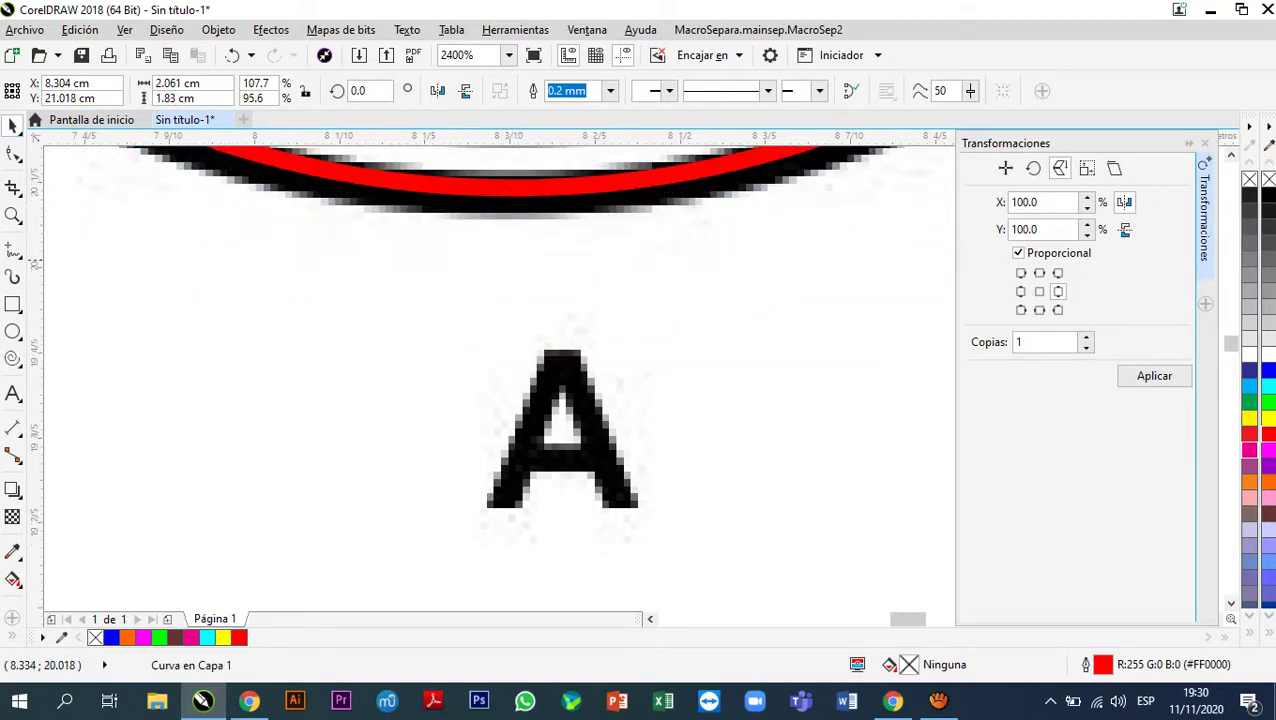
{"action": "key", "text": "alt+F10"}
{"action": "scroll", "coordinate": [524, 225], "scroll_direction": "down", "scroll_amount": 2}
{"action": "scroll", "coordinate": [523, 220], "scroll_direction": "up", "scroll_amount": 4}
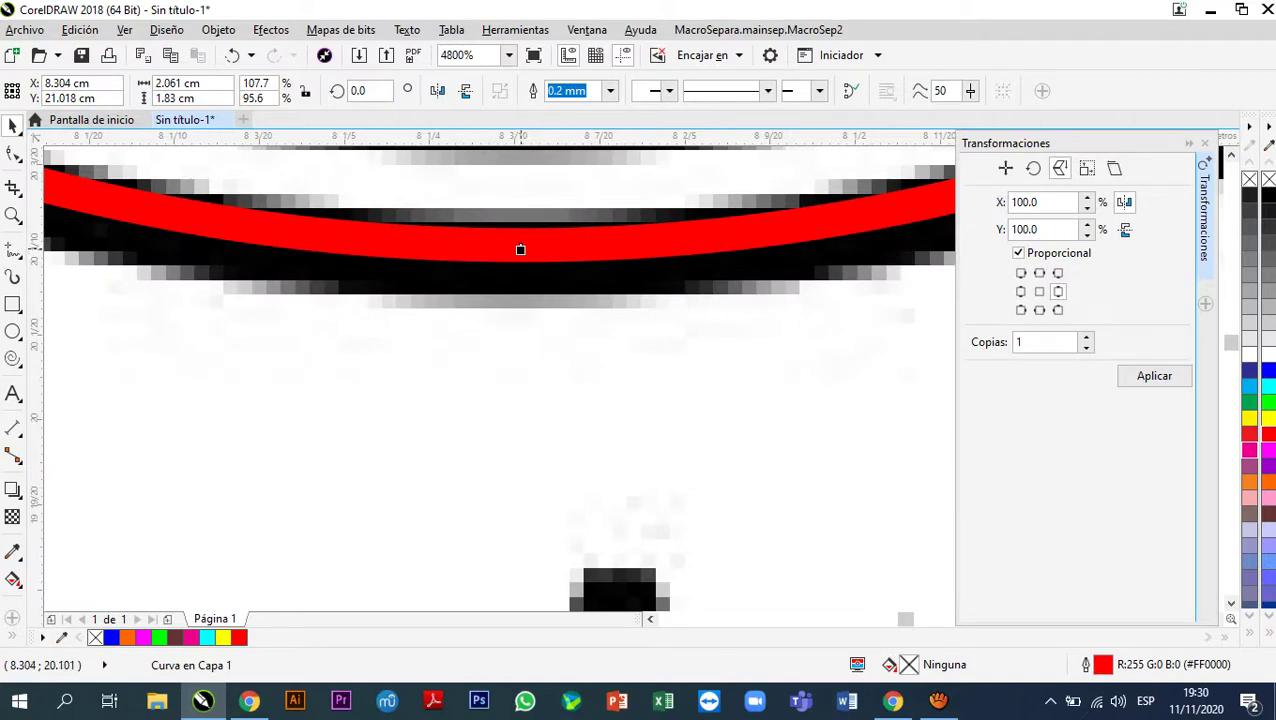
{"action": "left_click_drag", "start_coordinate": [518, 250], "coordinate": [520, 260]}
{"action": "scroll", "coordinate": [520, 260], "scroll_direction": "down", "scroll_amount": 4}
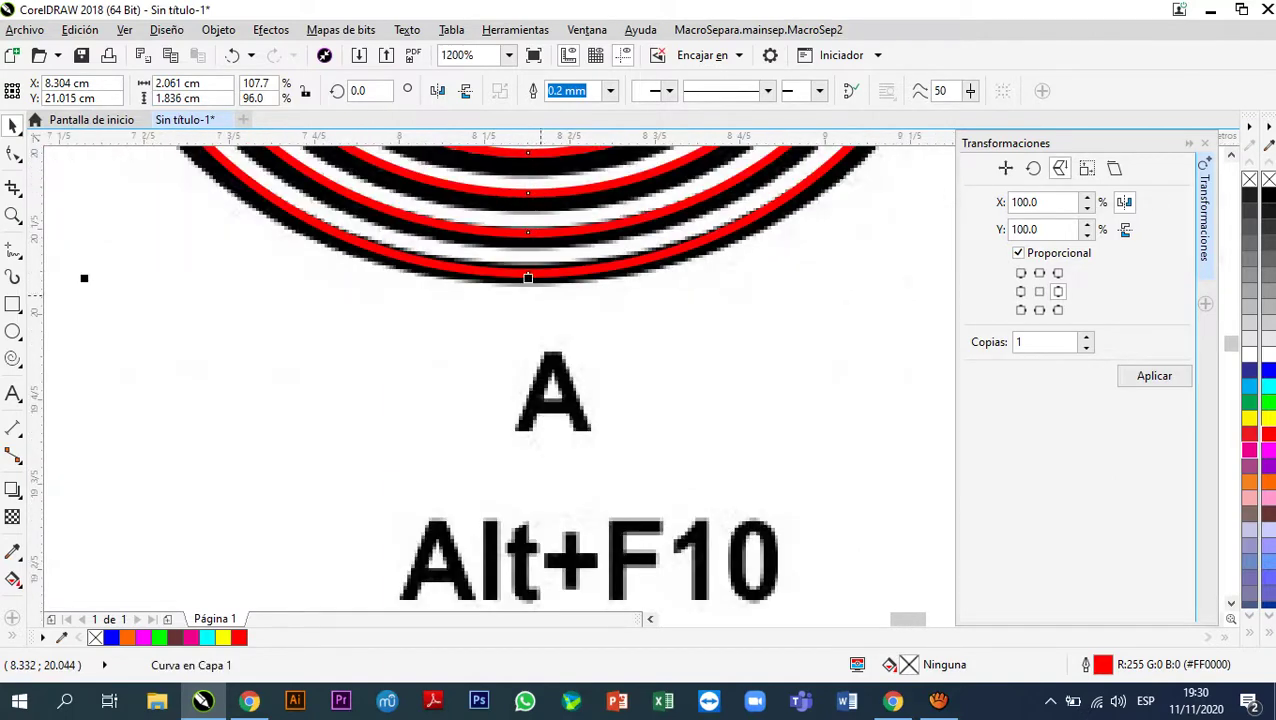
{"action": "scroll", "coordinate": [545, 230], "scroll_direction": "down", "scroll_amount": 2}
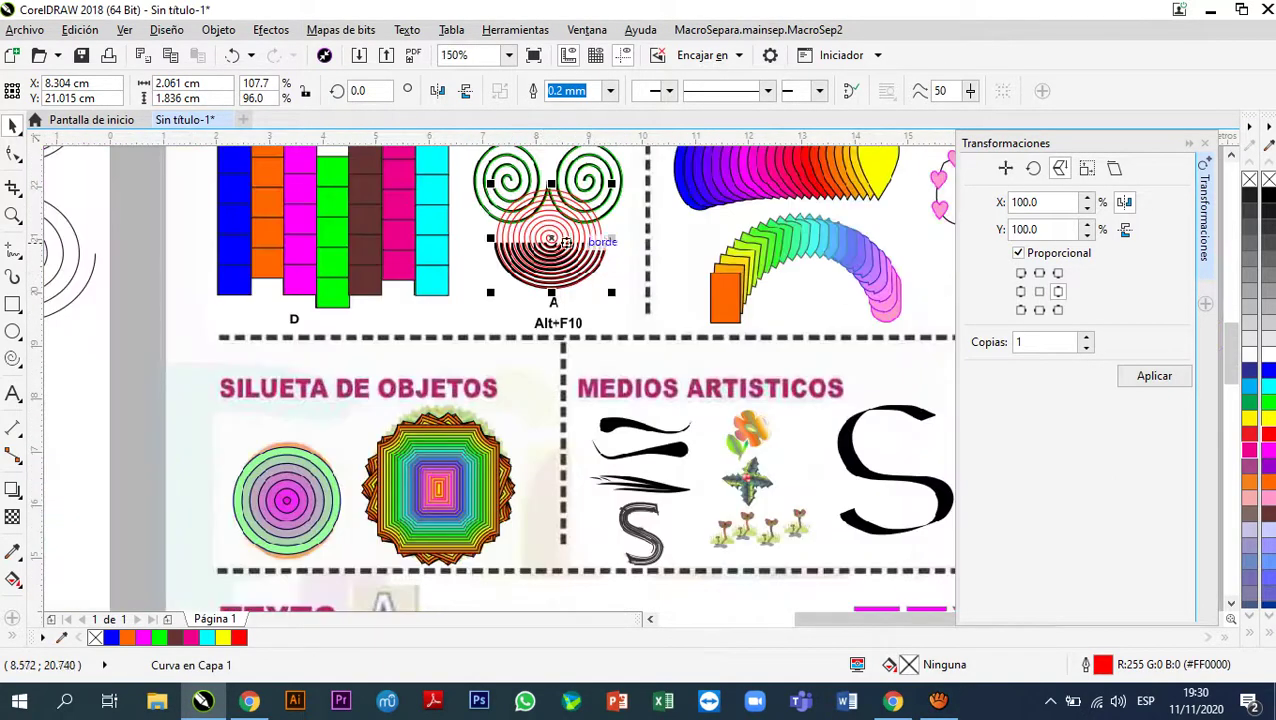
{"action": "scroll", "coordinate": [558, 290], "scroll_direction": "up", "scroll_amount": 2}
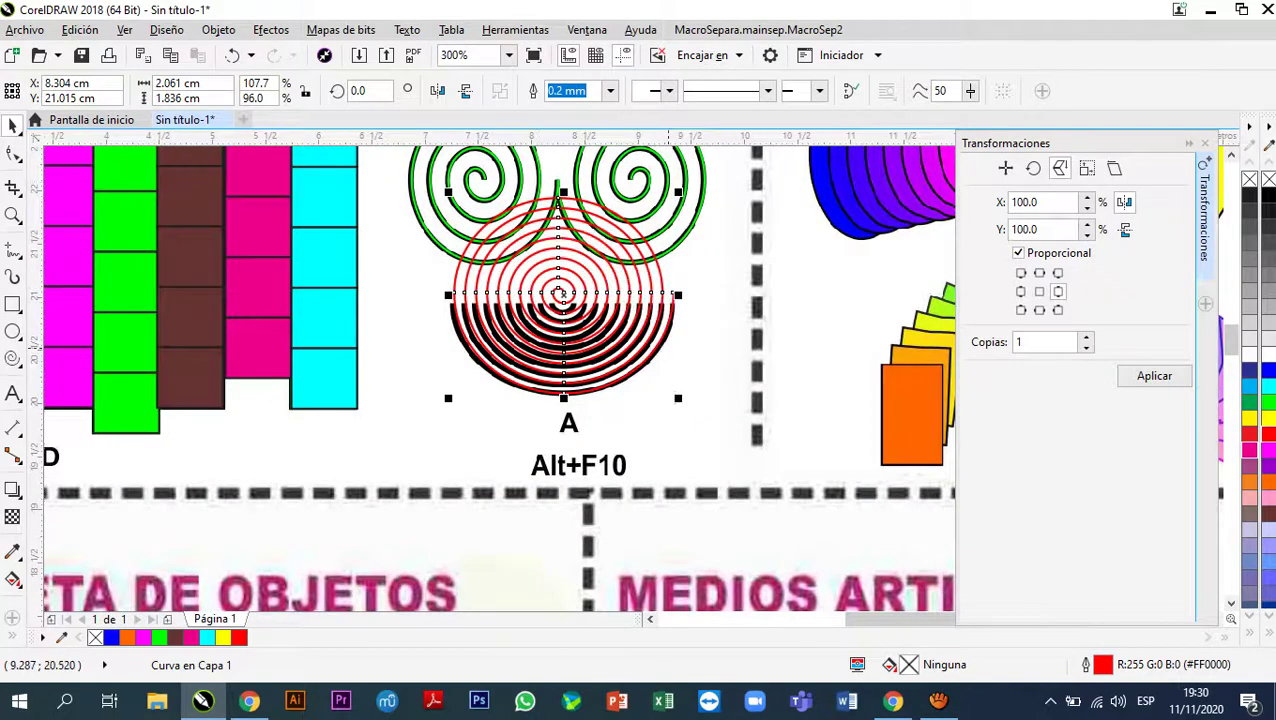
{"action": "key", "text": "Escape"}
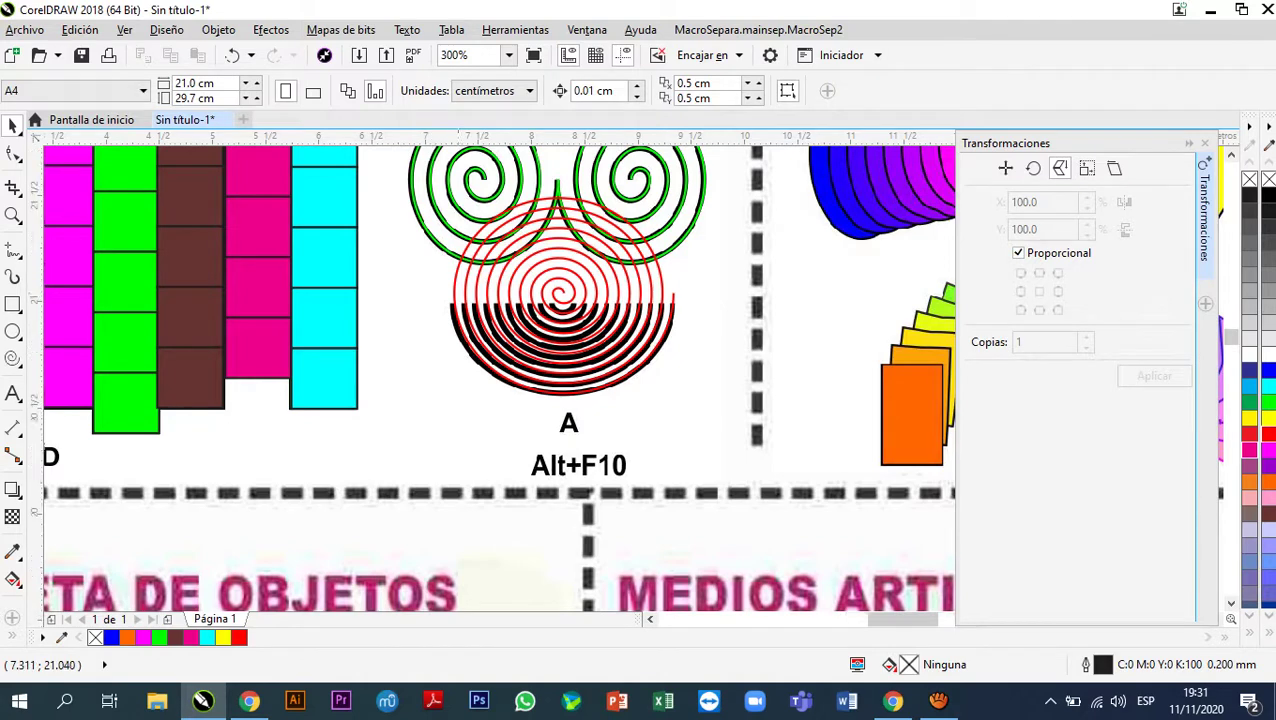
- Stretch the red spiral's left edge outward to the mouth's outermost arc, making the spiral about 2.07 cm wide
{"action": "scroll", "coordinate": [458, 292], "scroll_direction": "up", "scroll_amount": 2}
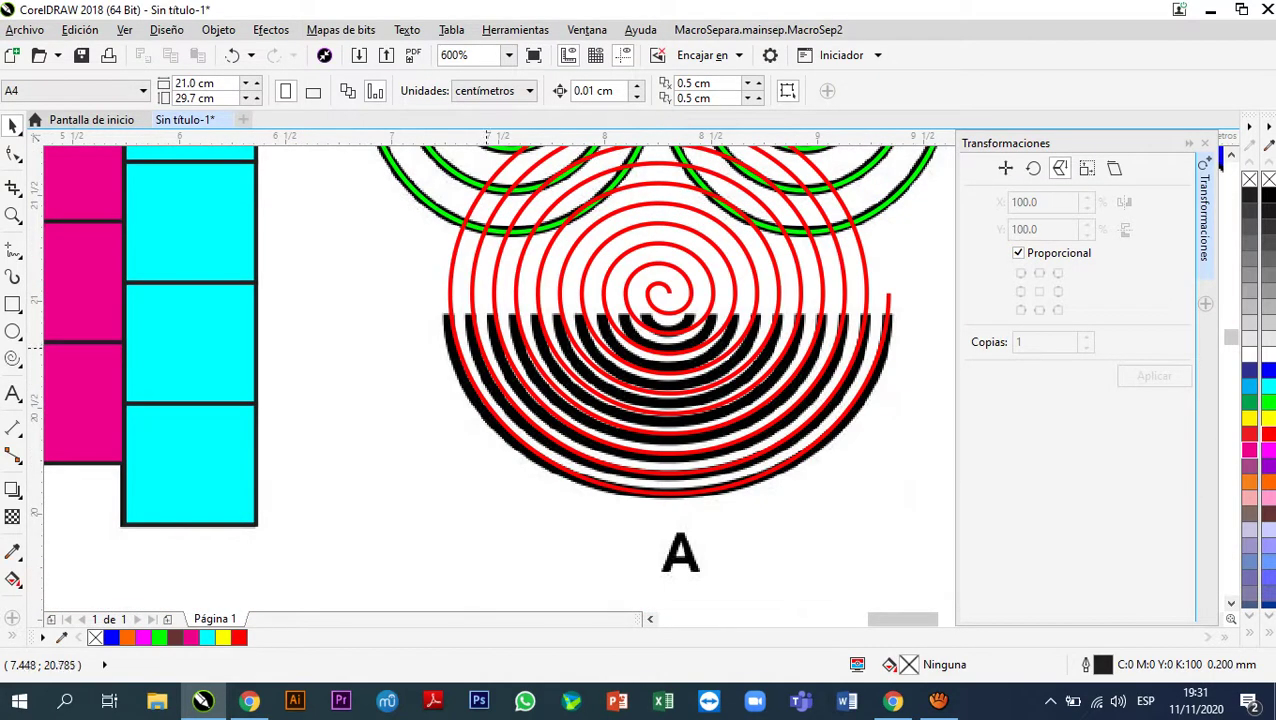
{"action": "left_click", "coordinate": [487, 349]}
{"action": "scroll", "coordinate": [428, 286], "scroll_direction": "up", "scroll_amount": 4}
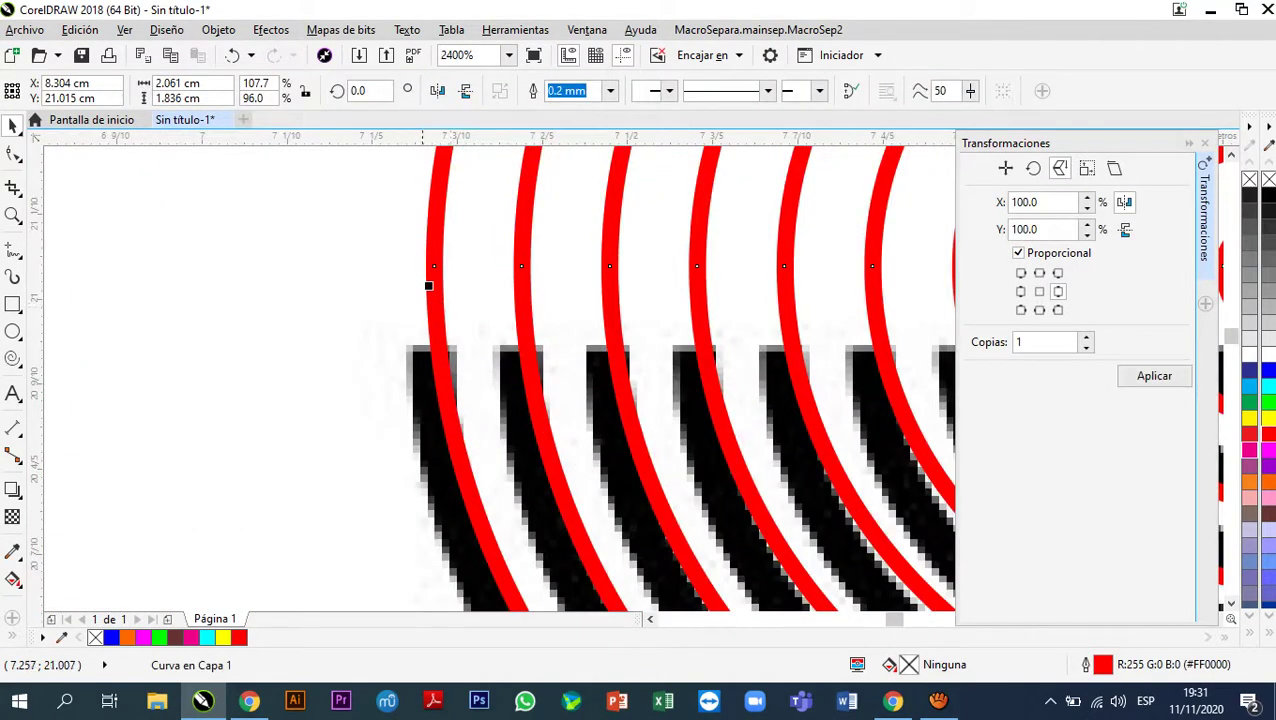
{"action": "left_click_drag", "start_coordinate": [428, 286], "coordinate": [418, 286]}
{"action": "scroll", "coordinate": [418, 286], "scroll_direction": "down", "scroll_amount": 4}
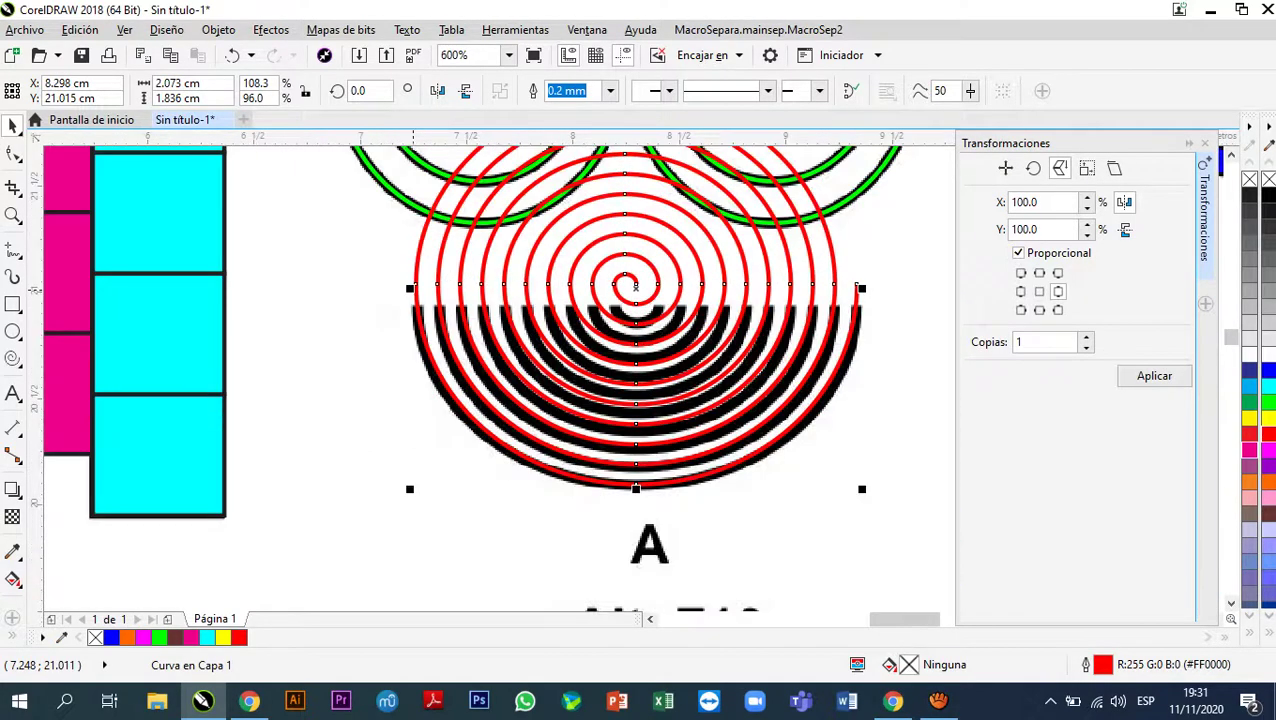
{"action": "scroll", "coordinate": [413, 287], "scroll_direction": "down", "scroll_amount": 2}
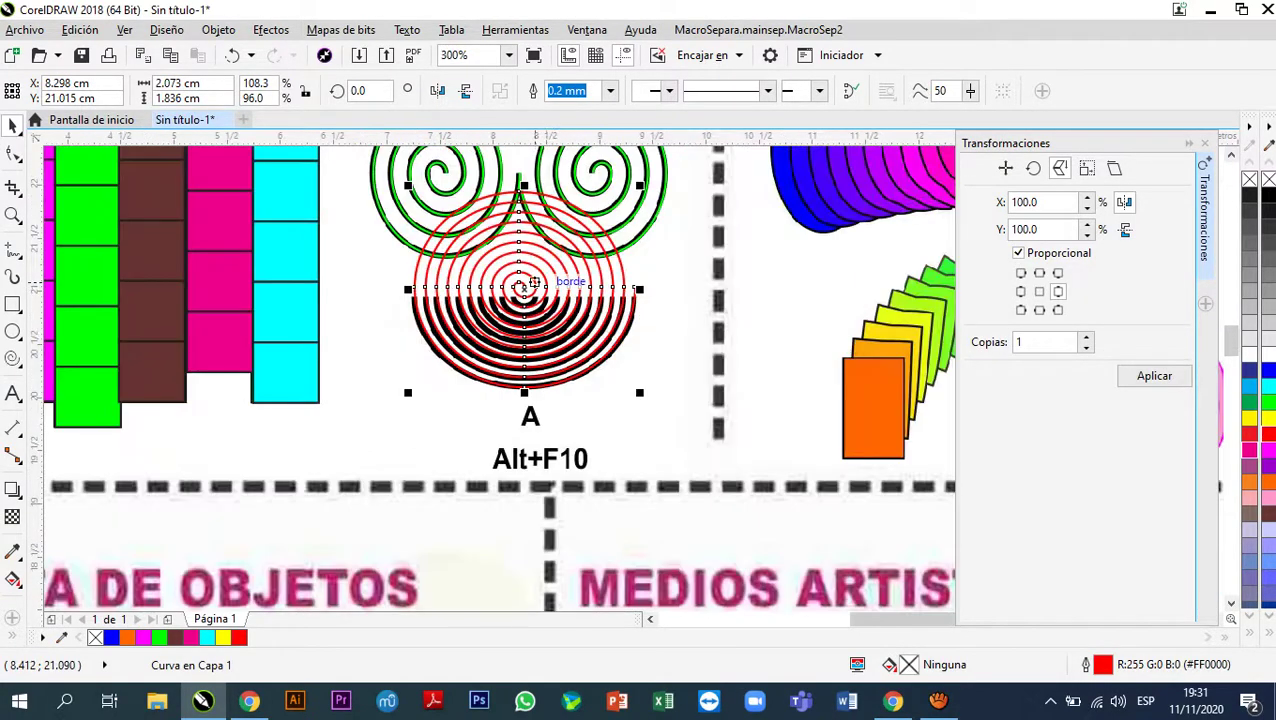
- Lower the red spiral's top edge to about 1.65 cm total height so its centre and rings line up with the mouth's arcs
{"action": "scroll", "coordinate": [538, 282], "scroll_direction": "up", "scroll_amount": 4}
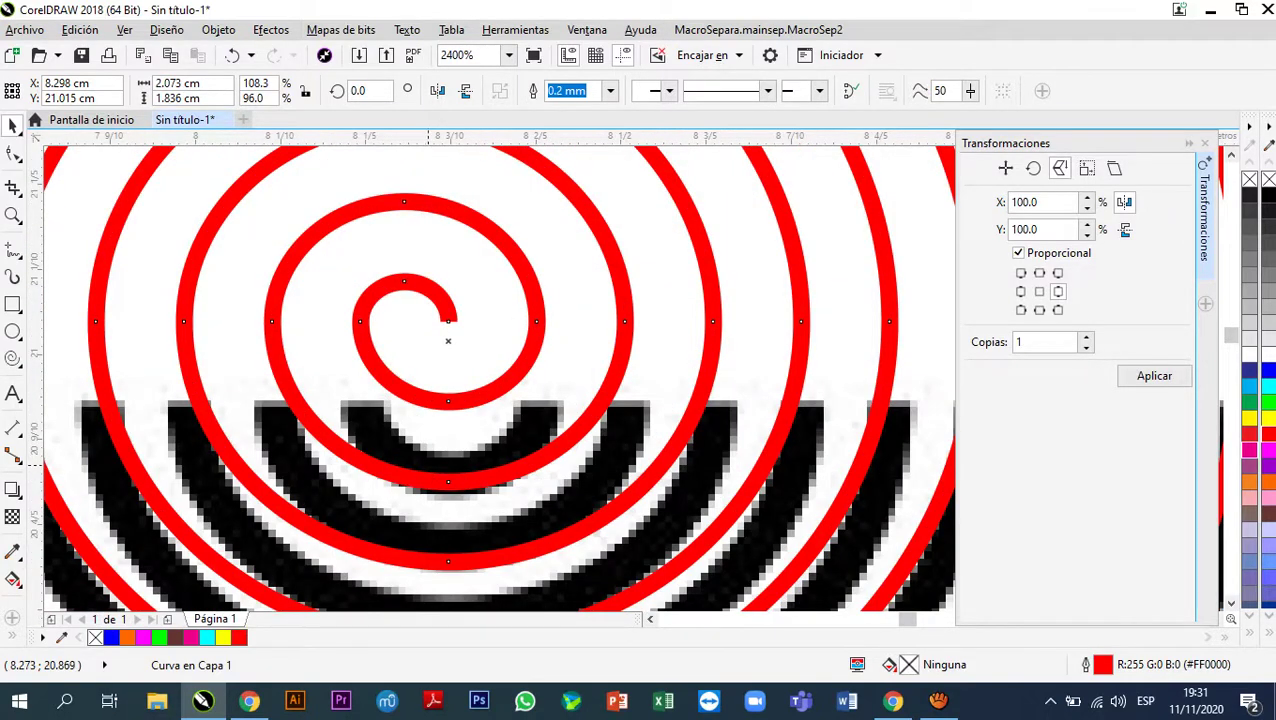
{"action": "scroll", "coordinate": [425, 340], "scroll_direction": "down", "scroll_amount": 2}
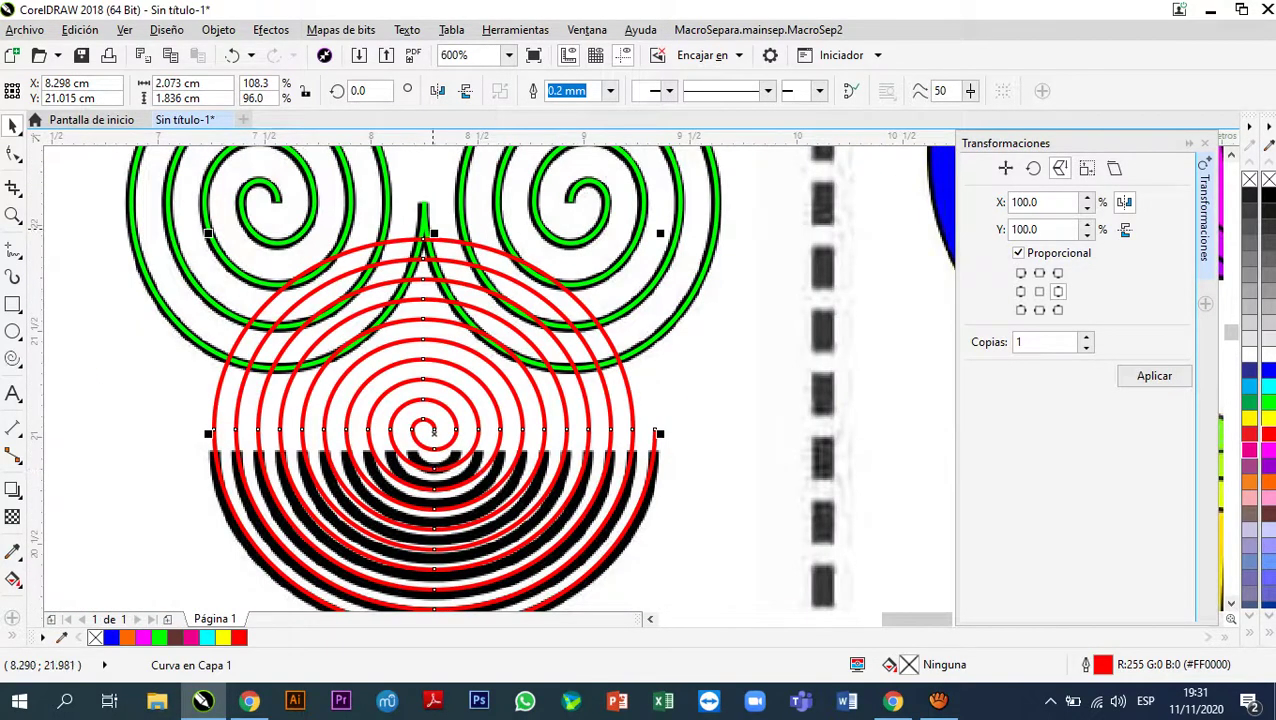
{"action": "left_click_drag", "start_coordinate": [433, 233], "coordinate": [428, 273]}
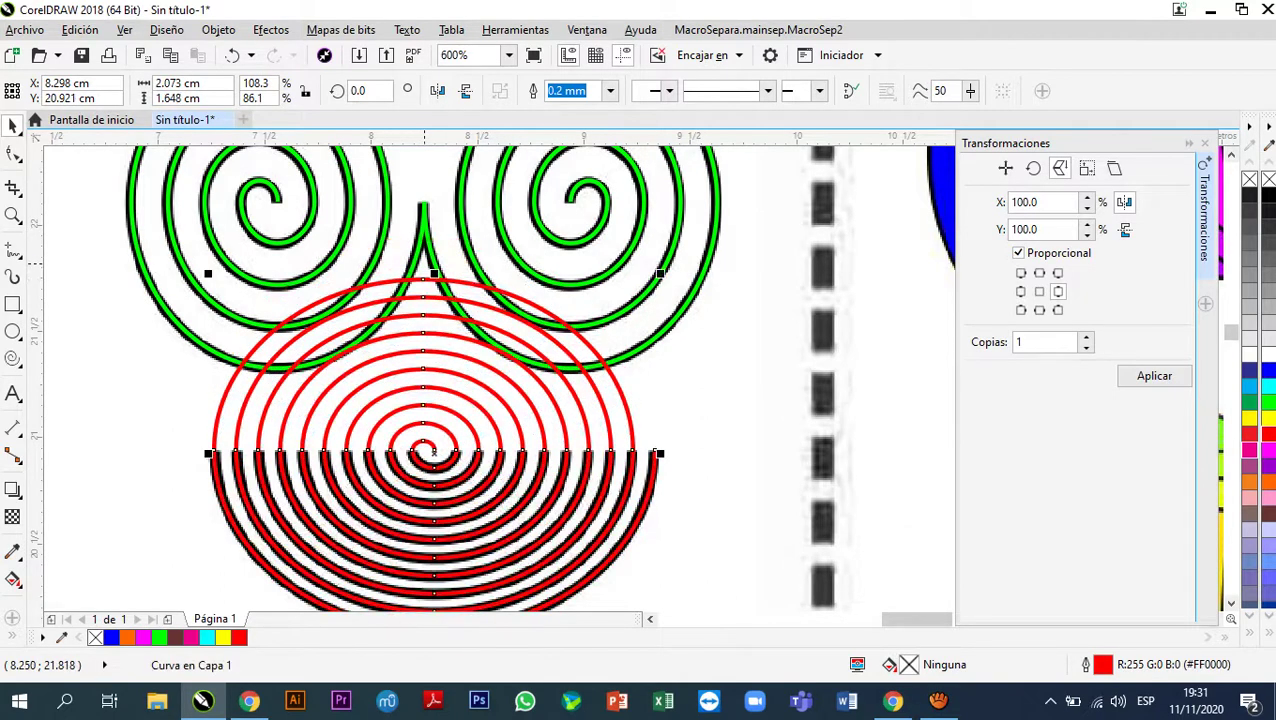
{"action": "scroll", "coordinate": [430, 370], "scroll_direction": "down", "scroll_amount": 3}
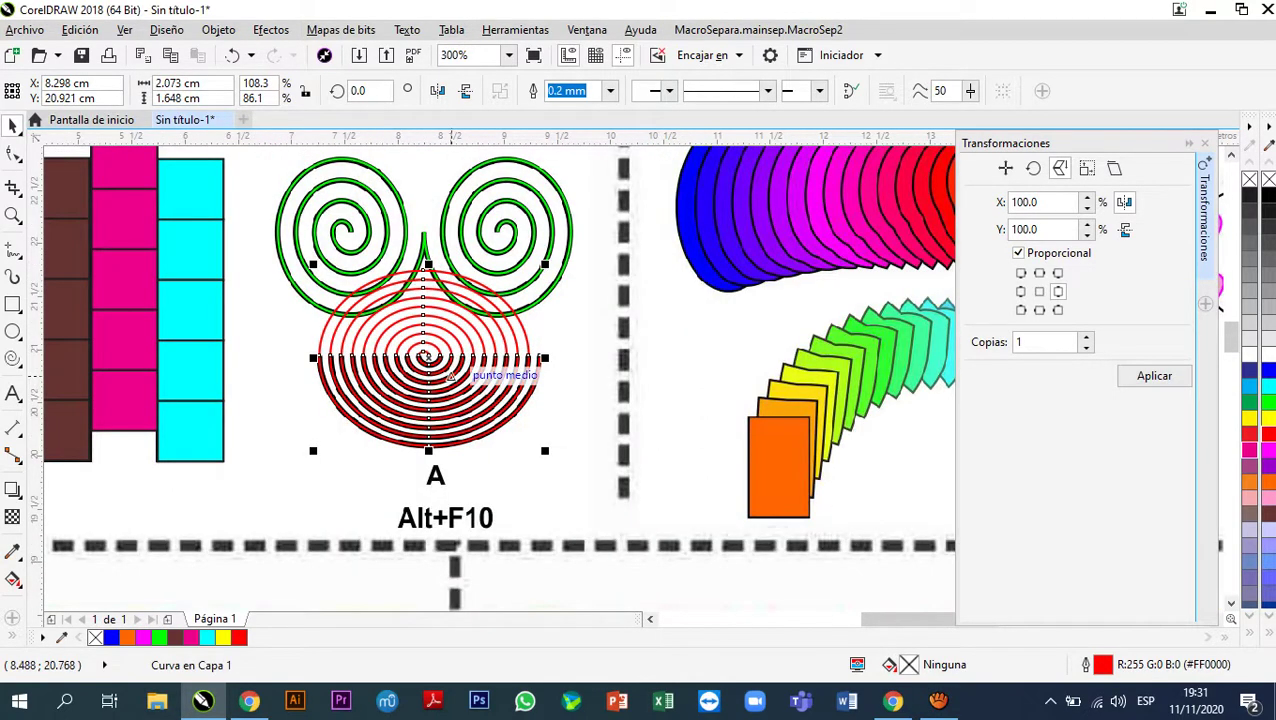
- Draw a straight horizontal Bézier line about 2.27 cm long along the mouth's flat top, extending past both sides of the red spiral
{"action": "scroll", "coordinate": [484, 365], "scroll_direction": "up", "scroll_amount": 4}
{"action": "scroll", "coordinate": [526, 363], "scroll_direction": "down", "scroll_amount": 1}
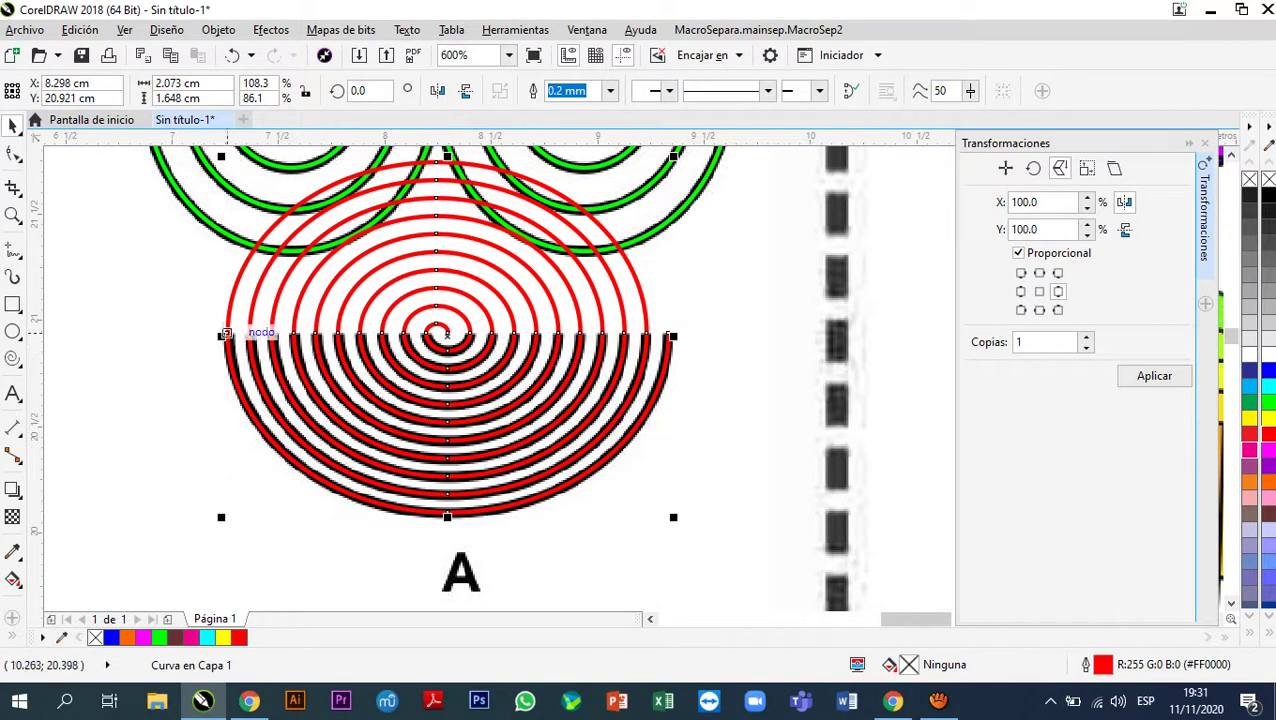
{"action": "scroll", "coordinate": [304, 347], "scroll_direction": "down", "scroll_amount": 2}
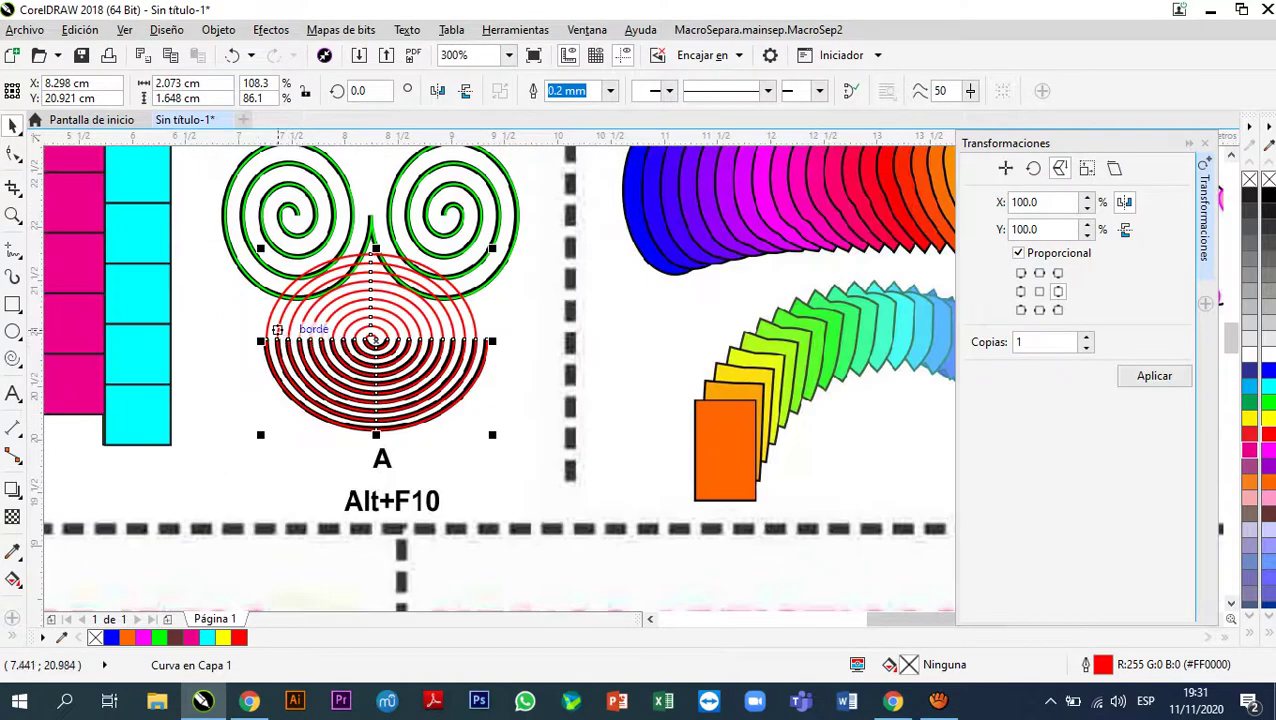
{"action": "scroll", "coordinate": [306, 283], "scroll_direction": "up", "scroll_amount": 2}
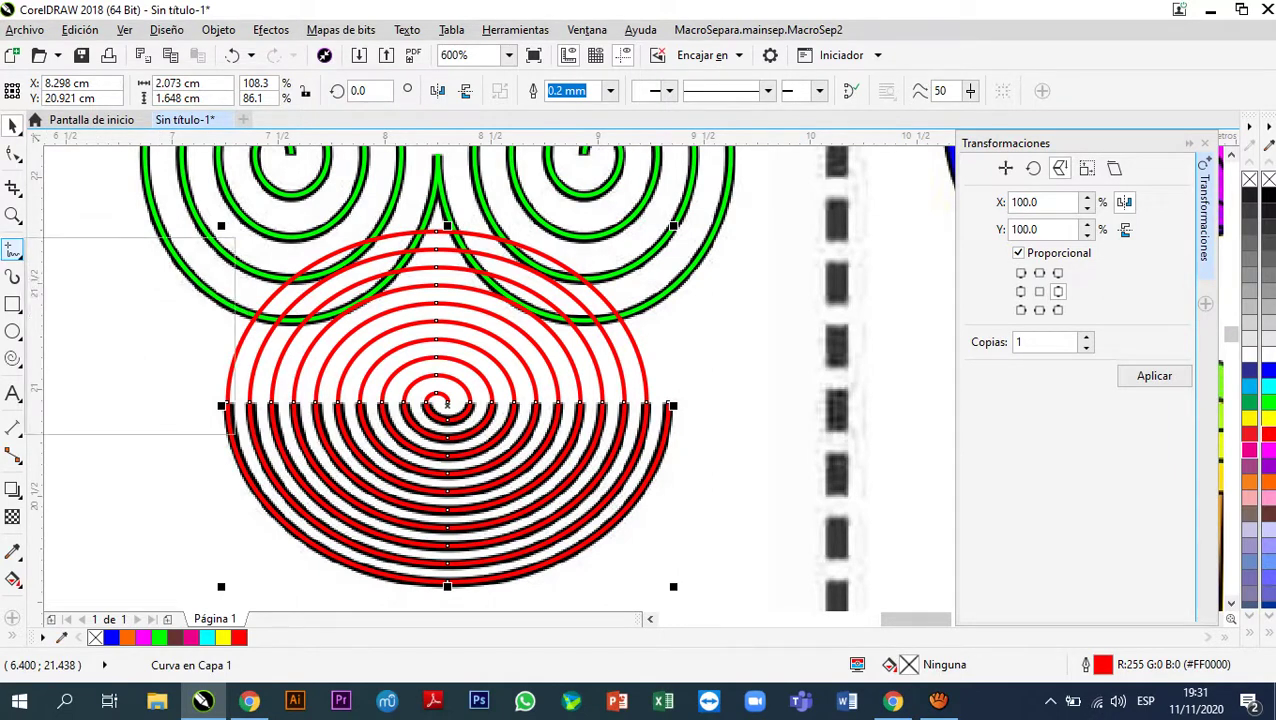
{"action": "left_click", "coordinate": [14, 250]}
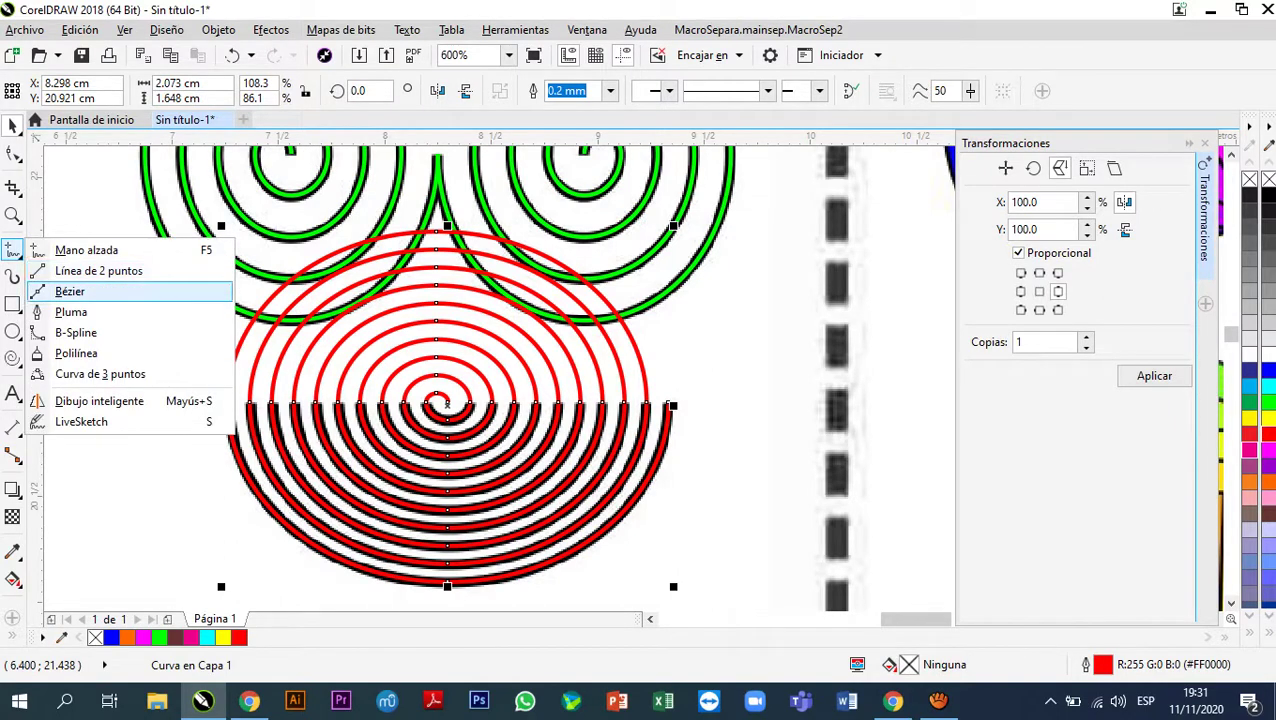
{"action": "left_click", "coordinate": [70, 291]}
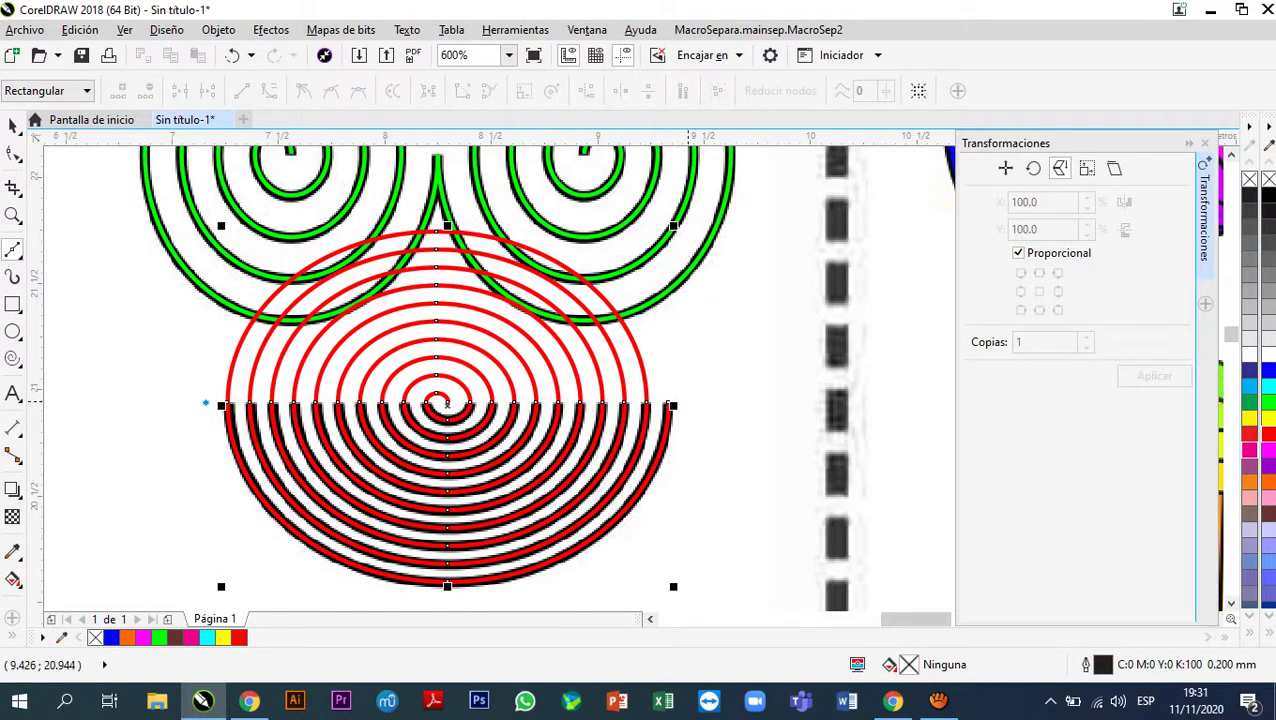
{"action": "left_click", "coordinate": [206, 403]}
{"action": "left_click", "coordinate": [690, 402]}
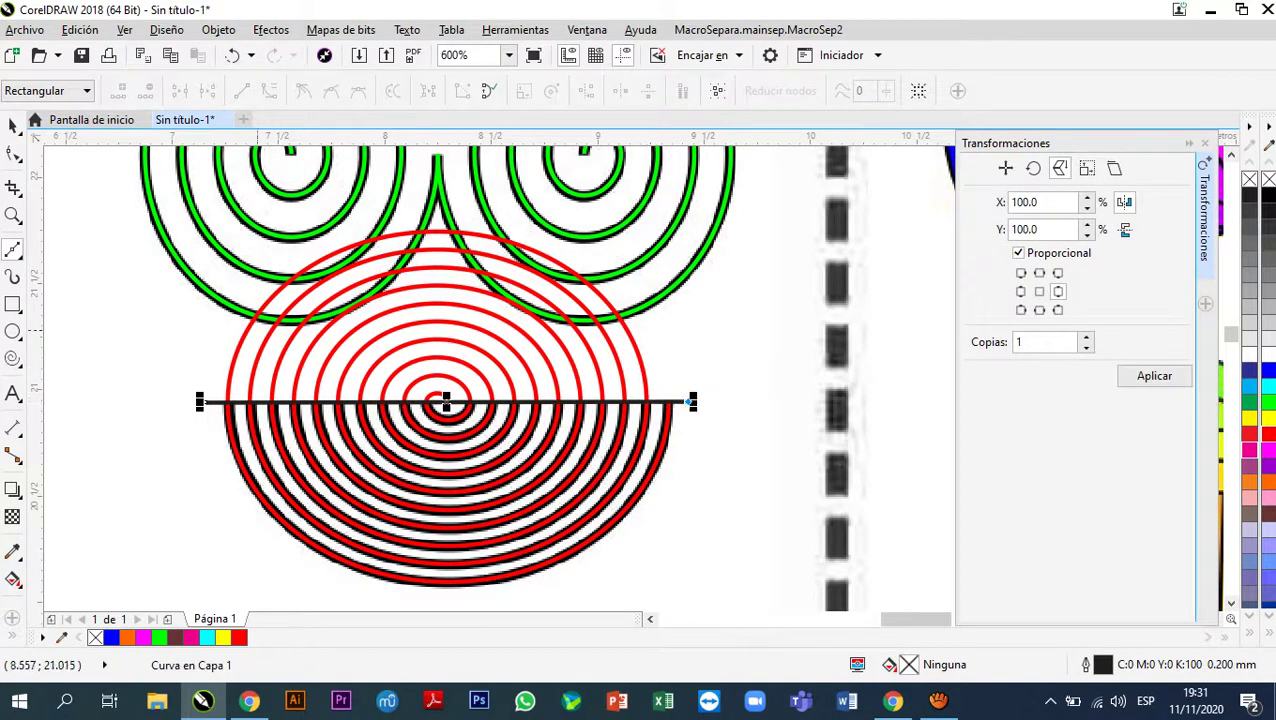
- Trim the red spiral with the horizontal line and deselect the result
{"action": "left_click", "coordinate": [13, 123]}
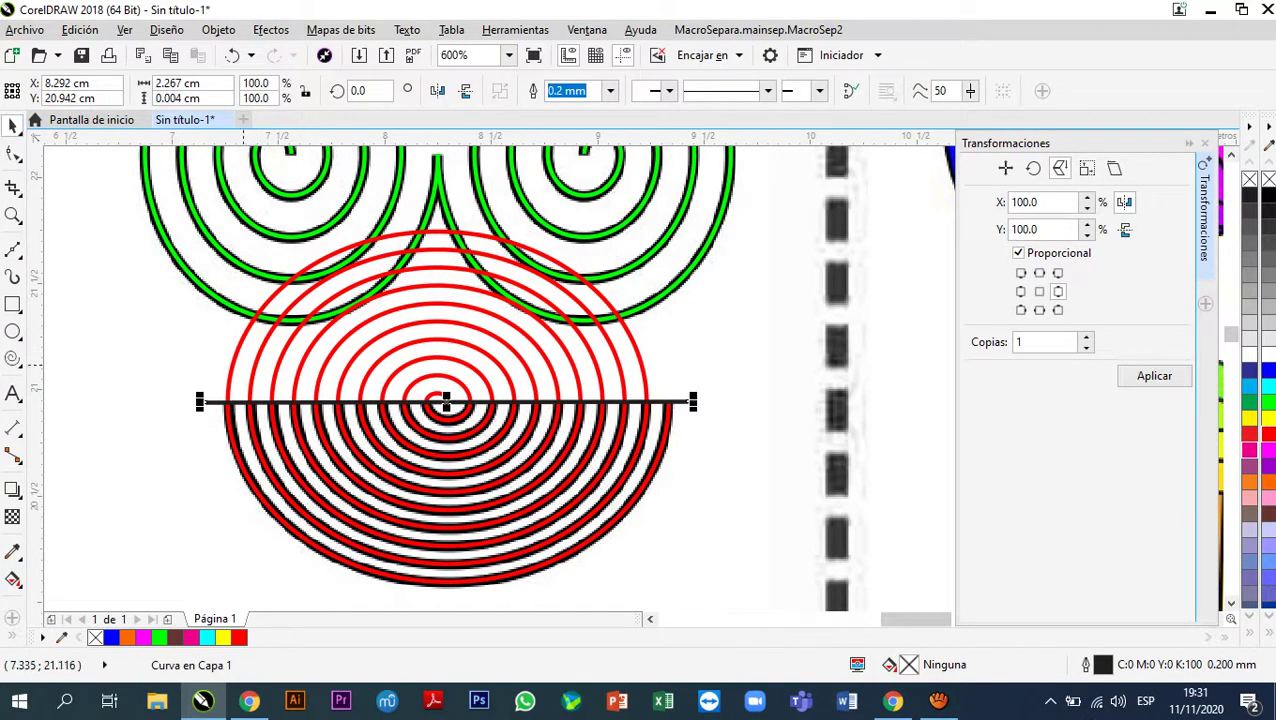
{"action": "left_click", "coordinate": [235, 364], "text": "shift"}
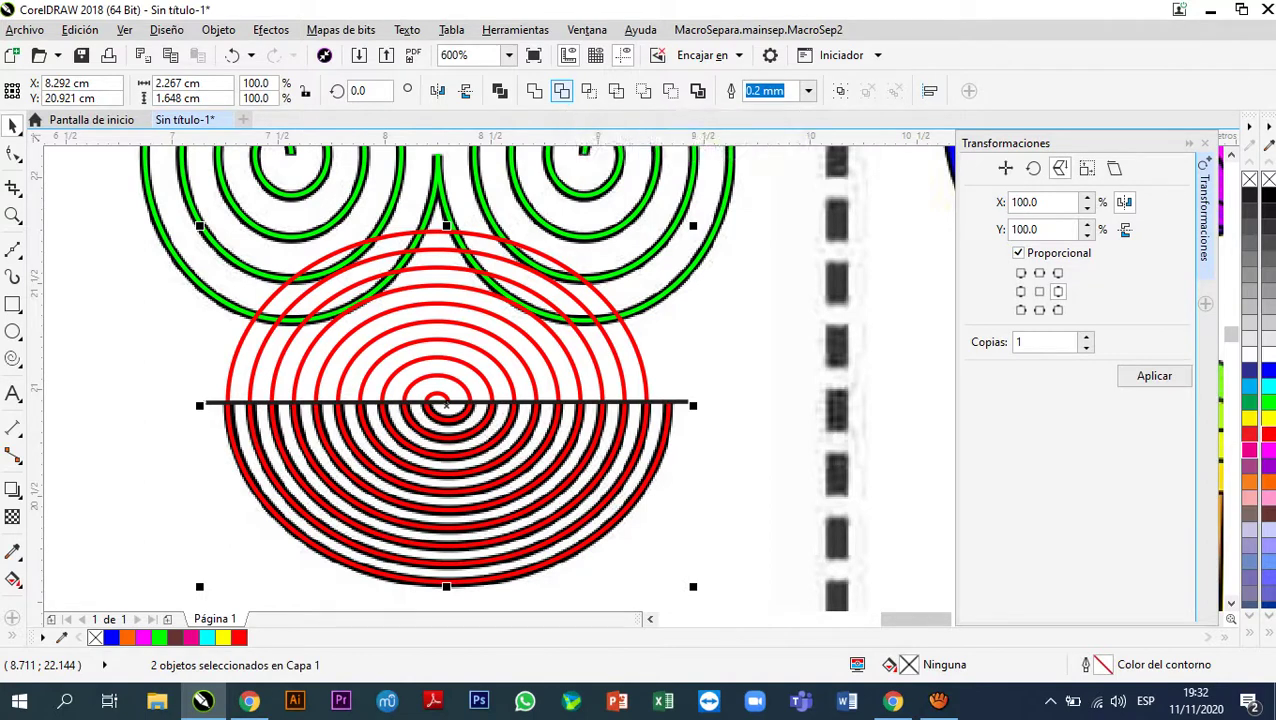
{"action": "left_click", "coordinate": [561, 90]}
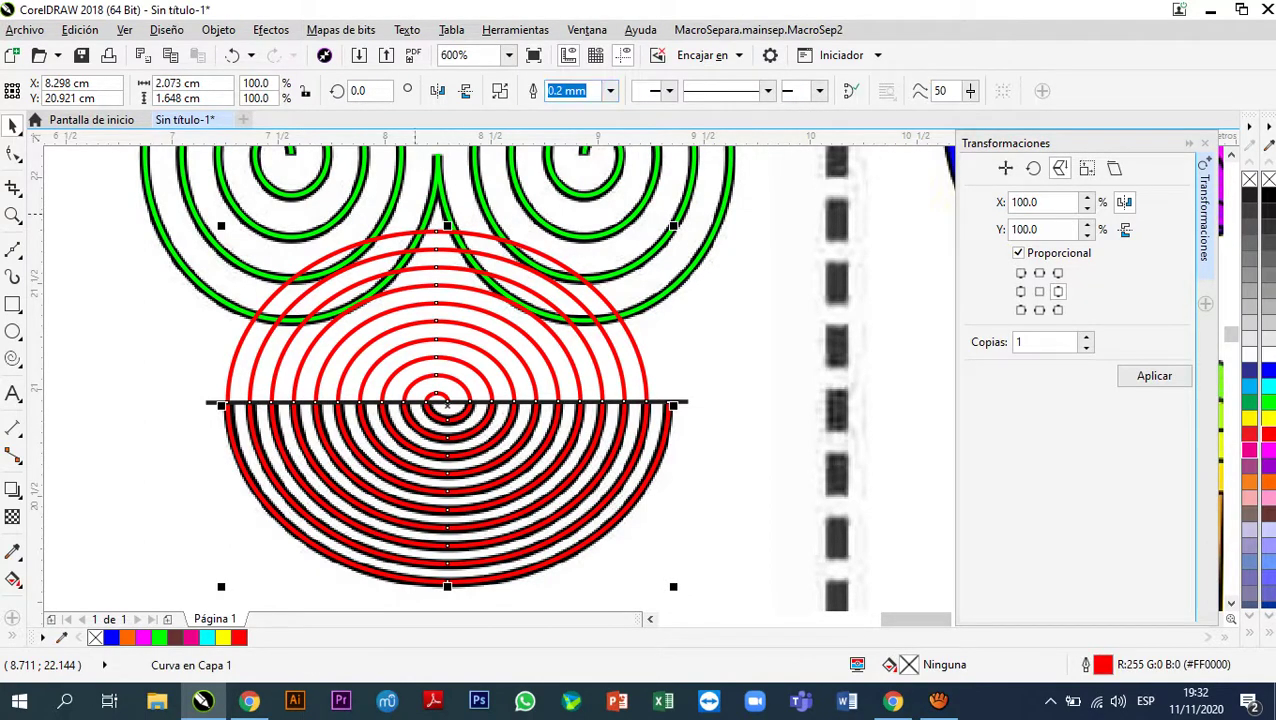
{"action": "key", "text": "Escape"}
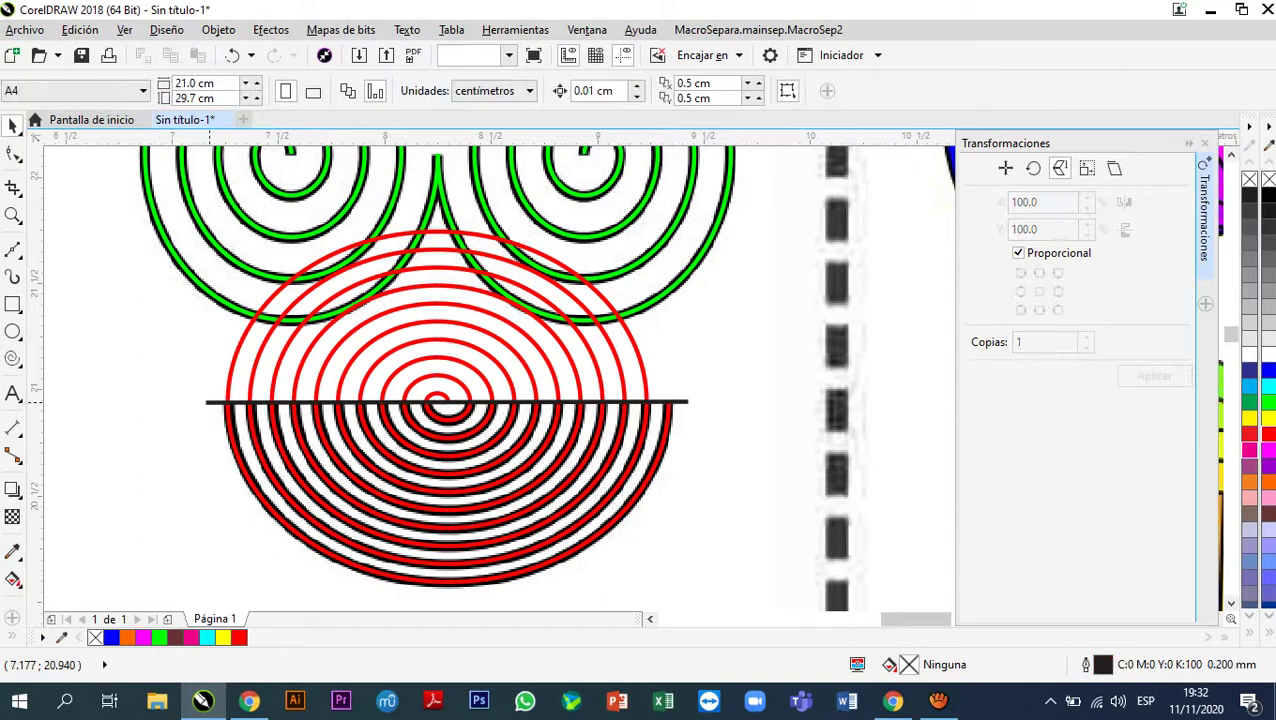
- Move the black cutting line off the mouth's flat top and delete it
{"action": "left_click_drag", "start_coordinate": [206, 402], "coordinate": [97, 375]}
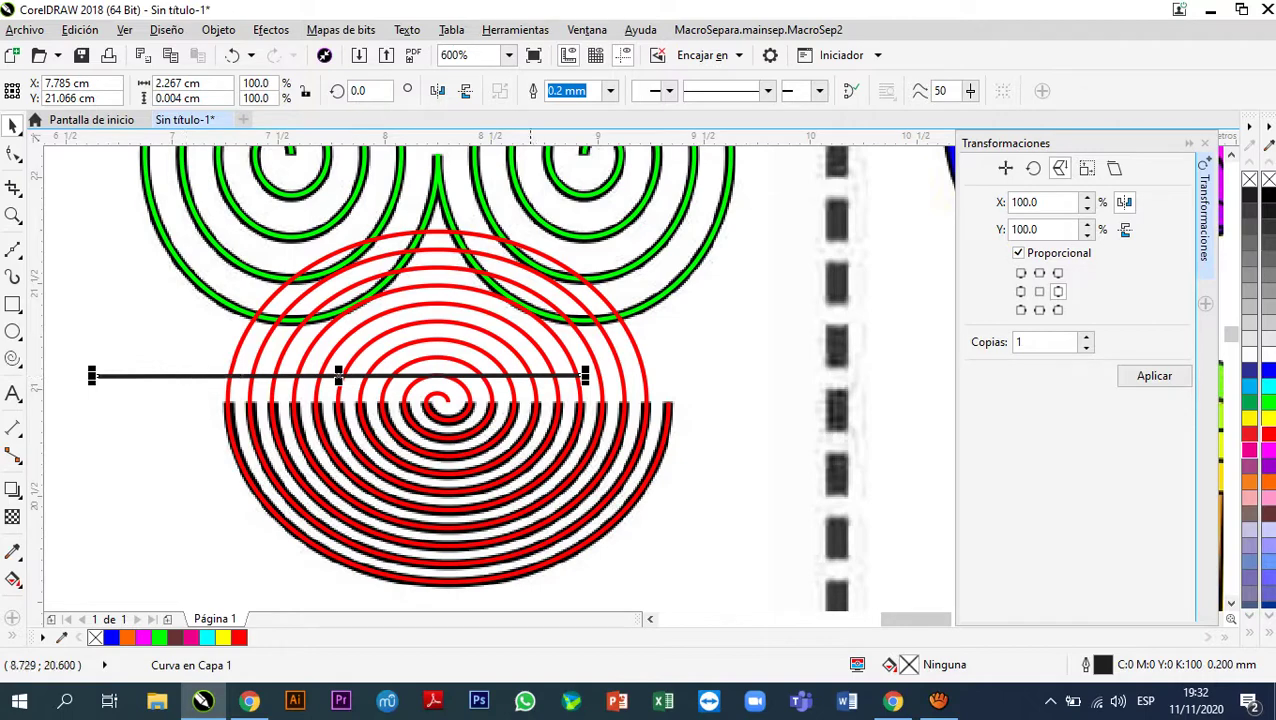
{"action": "key", "text": "Delete"}
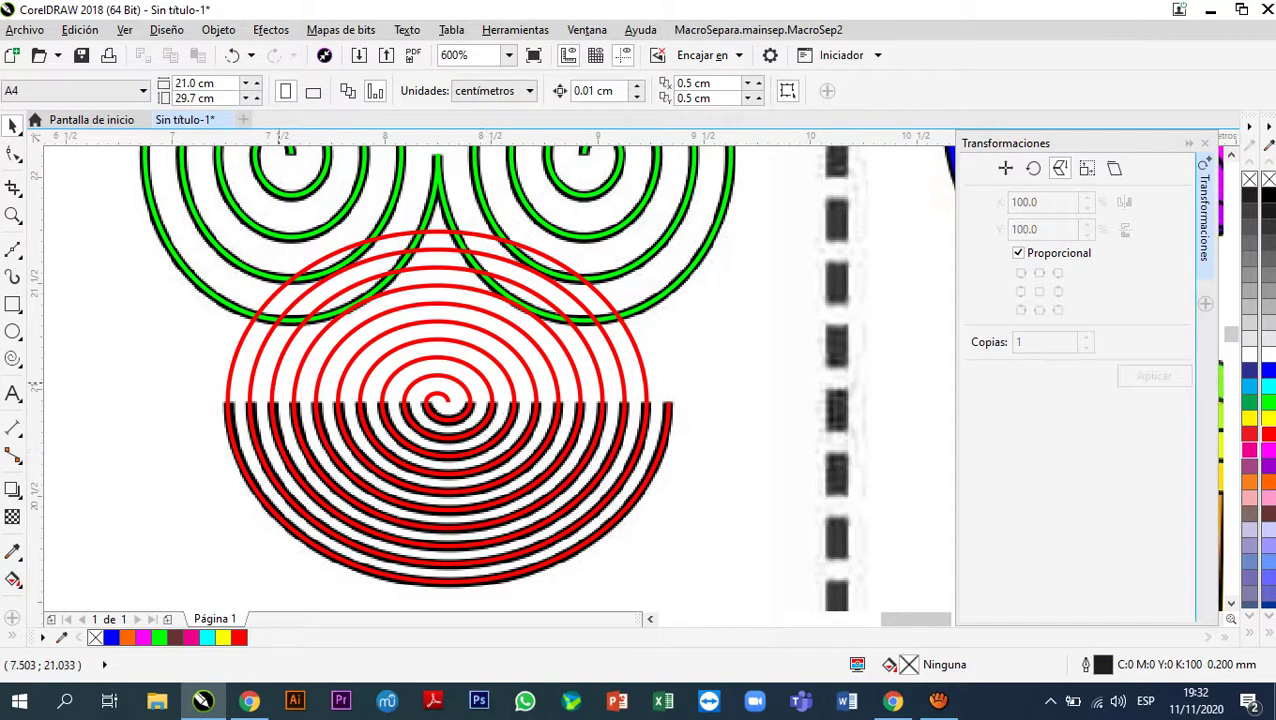
- Try moving the red spiral off the mouth reference, undo the move, and check the nodes at its outer end
{"action": "left_click_drag", "start_coordinate": [274, 381], "coordinate": [393, 397]}
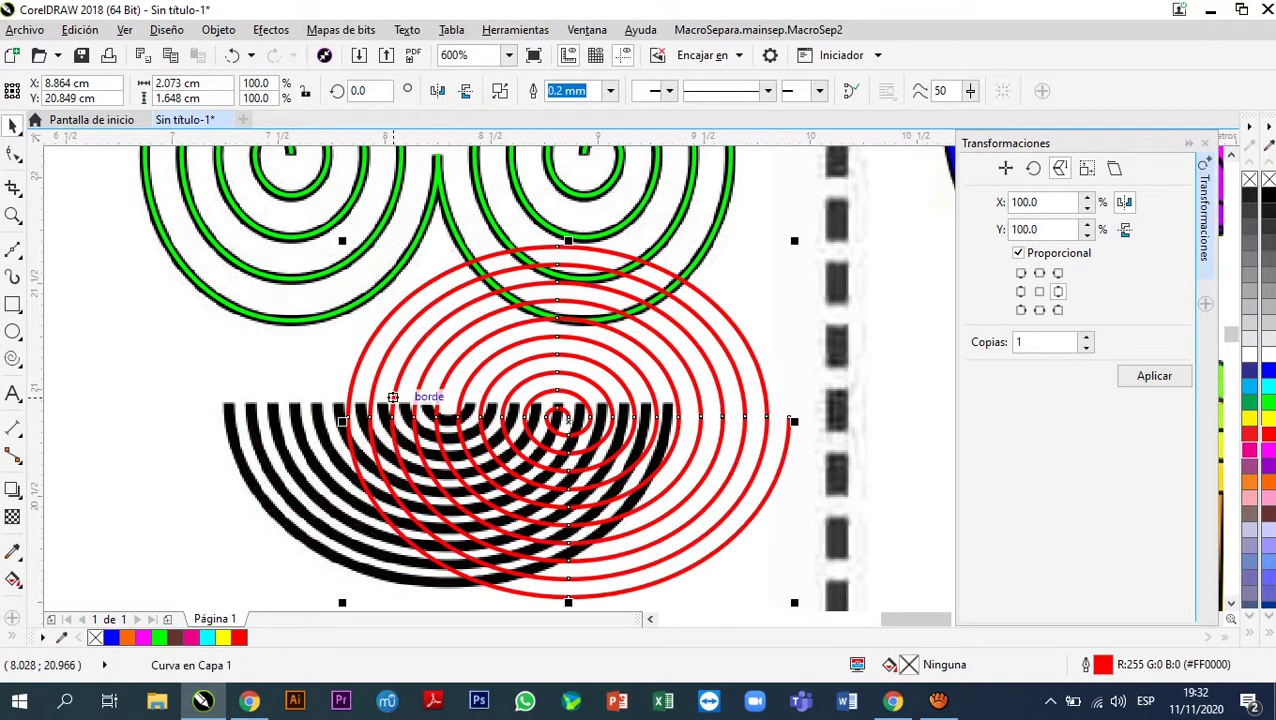
{"action": "key", "text": "ctrl+z"}
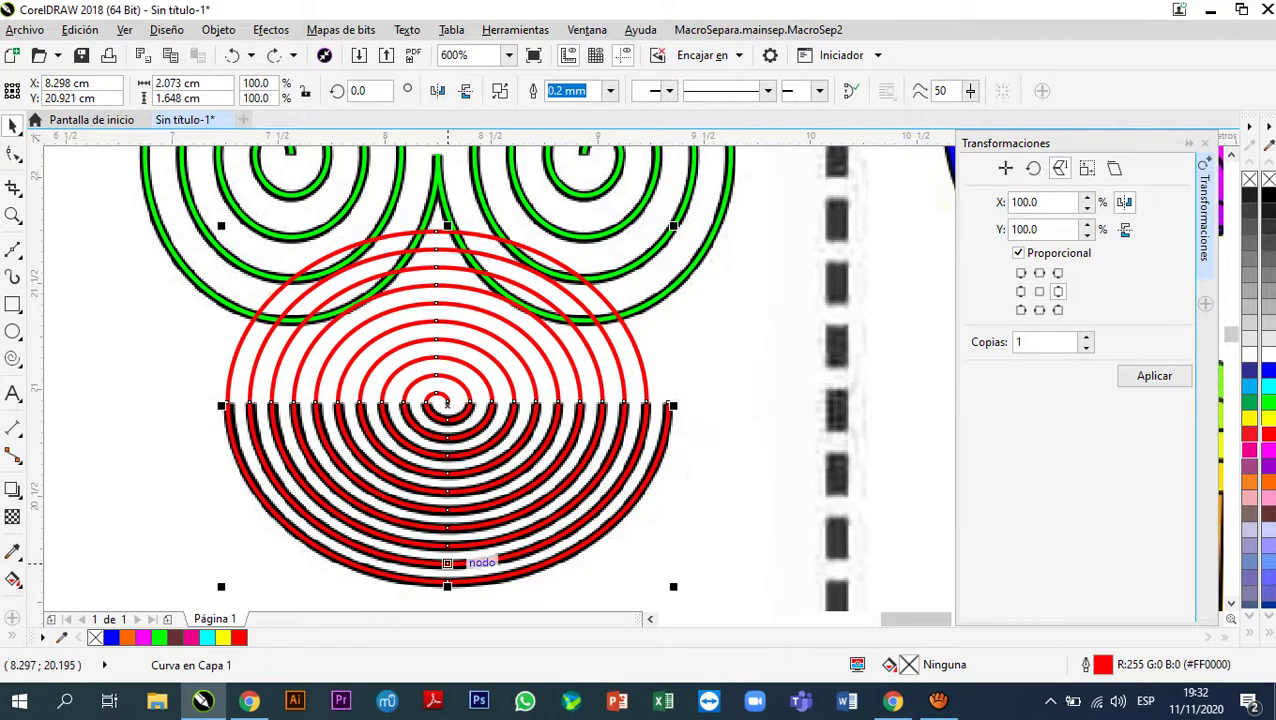
{"action": "scroll", "coordinate": [675, 405], "scroll_direction": "up", "scroll_amount": 2}
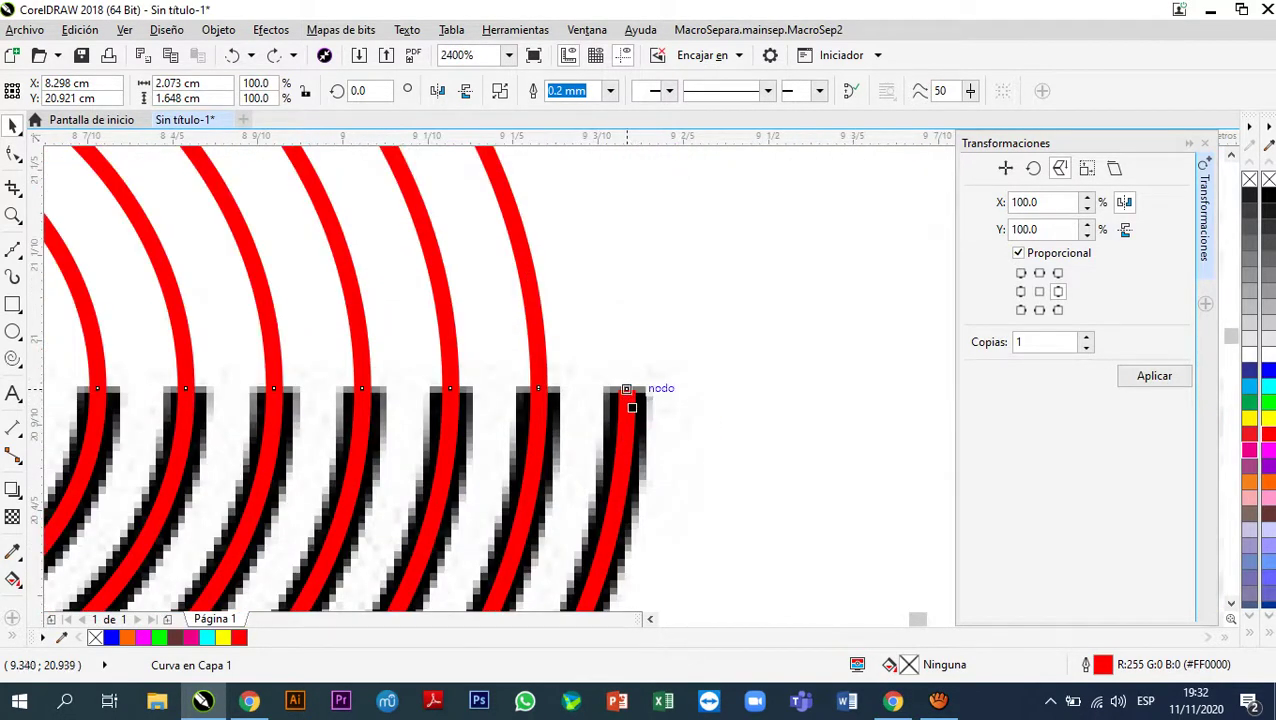
{"action": "scroll", "coordinate": [632, 407], "scroll_direction": "up", "scroll_amount": 2}
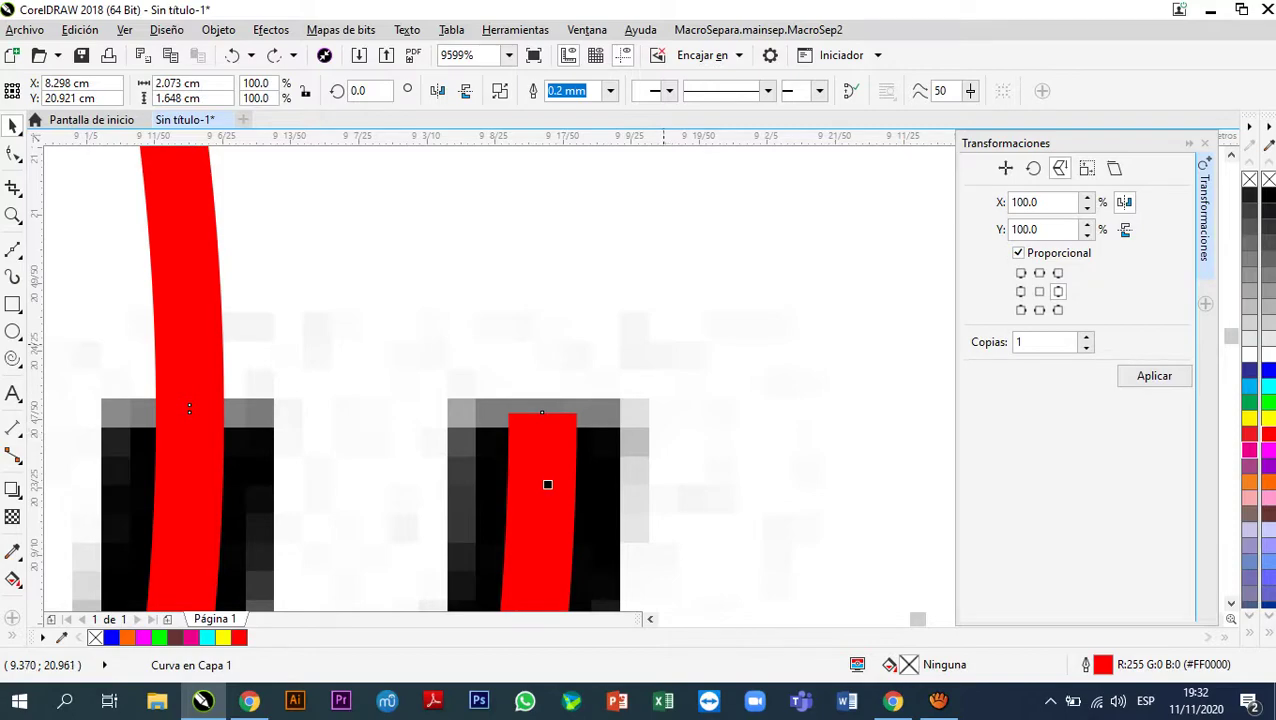
{"action": "scroll", "coordinate": [547, 484], "scroll_direction": "down", "scroll_amount": 5}
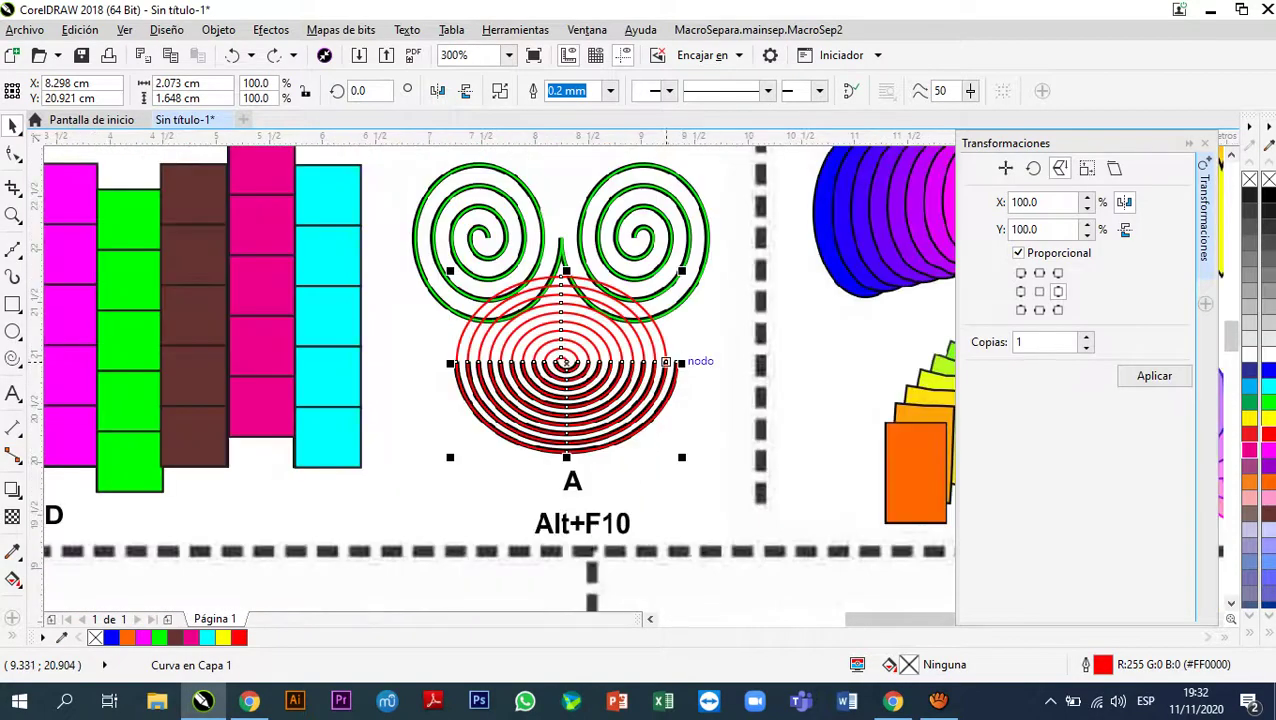
{"action": "scroll", "coordinate": [660, 362], "scroll_direction": "up", "scroll_amount": 1}
{"action": "scroll", "coordinate": [660, 362], "scroll_direction": "down", "scroll_amount": 1}
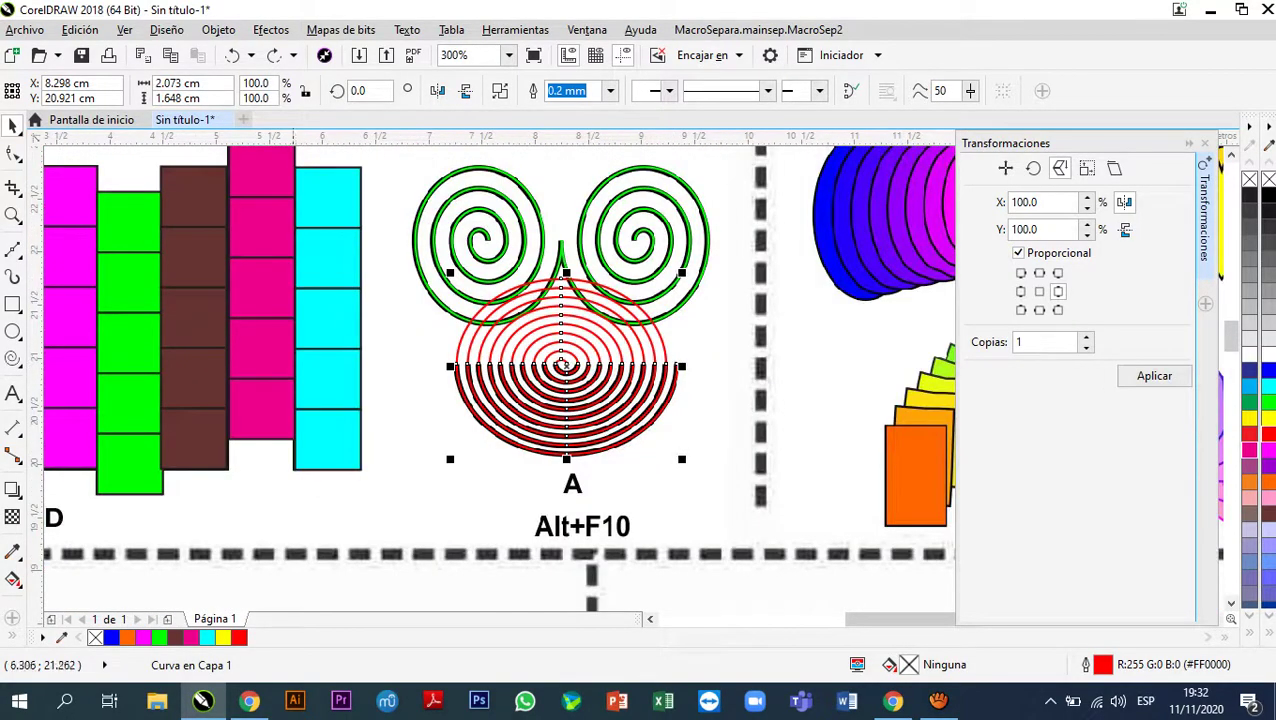
- Draw a rectangle about 2.78 by 0.91 cm over the red spiral's upper half, its lower edge on the mouth's flat top
{"action": "left_click", "coordinate": [13, 304]}
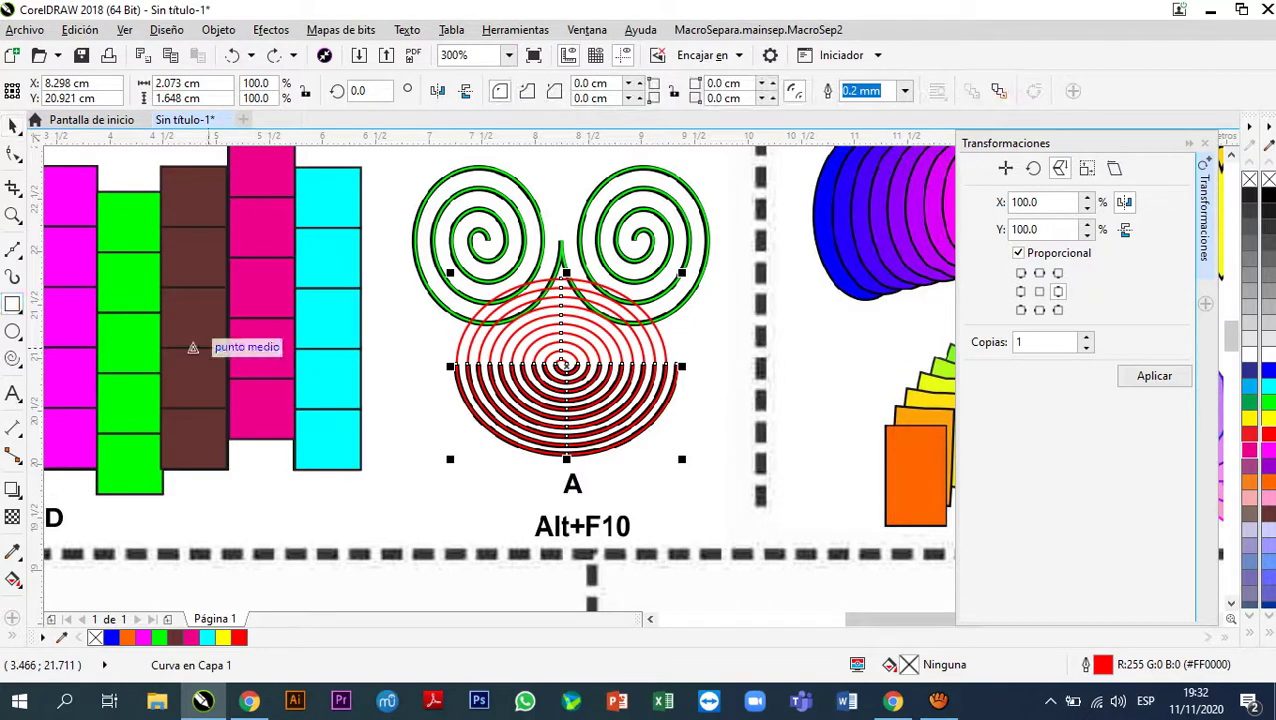
{"action": "left_click_drag", "start_coordinate": [404, 268], "coordinate": [701, 363]}
{"action": "scroll", "coordinate": [545, 343], "scroll_direction": "up", "scroll_amount": 3}
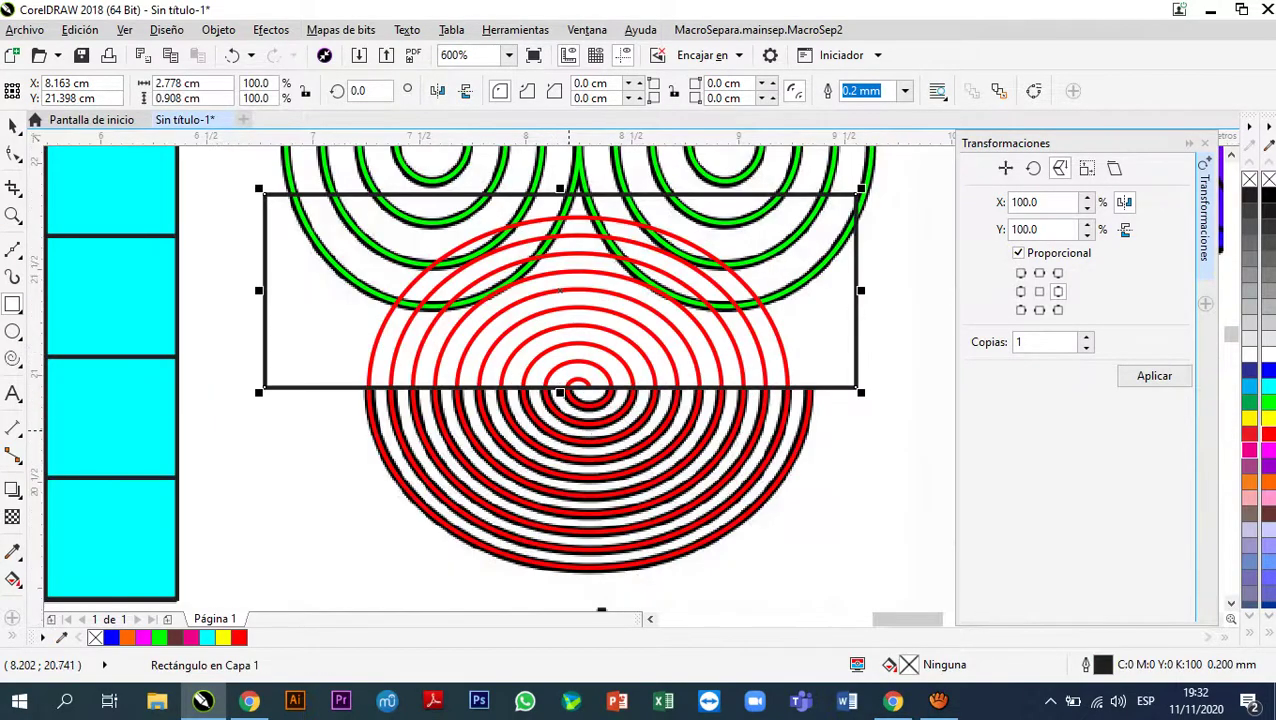
{"action": "scroll", "coordinate": [568, 388], "scroll_direction": "up", "scroll_amount": 1}
{"action": "scroll", "coordinate": [533, 372], "scroll_direction": "down", "scroll_amount": 1}
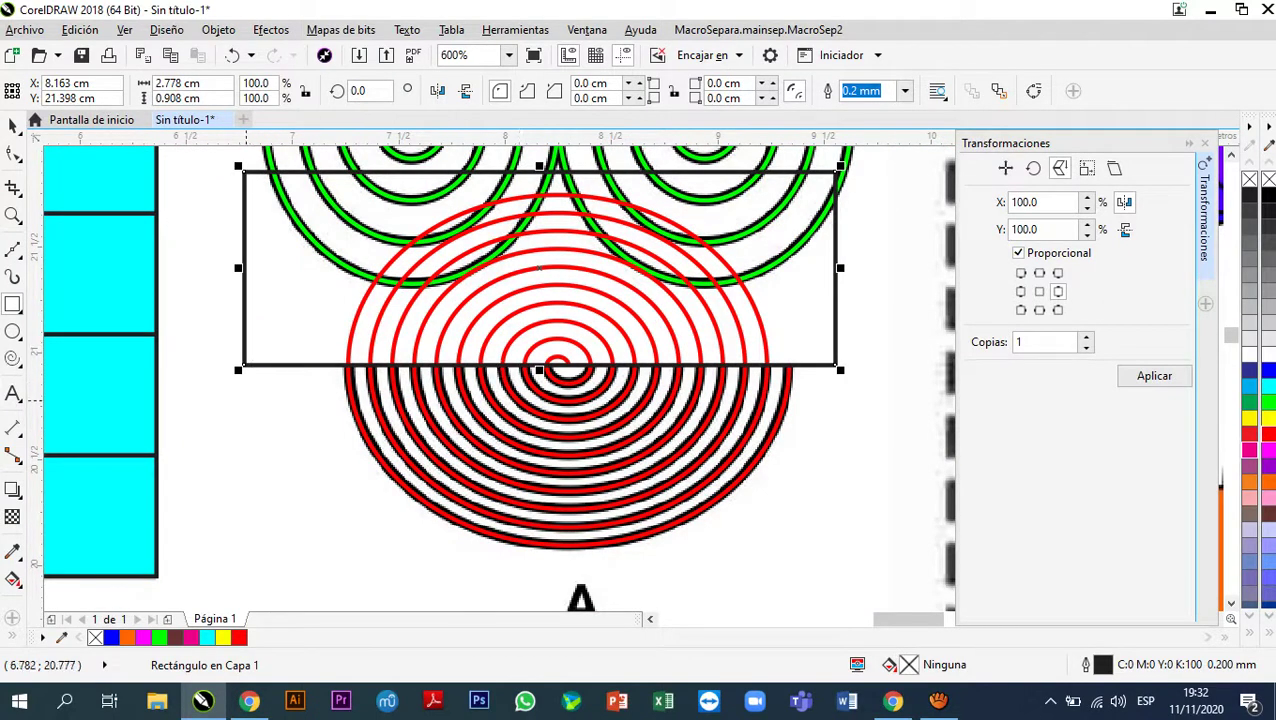
- Trim the red spiral with the rectangle to leave only the lower half that forms the mouth
{"action": "left_click", "coordinate": [13, 124]}
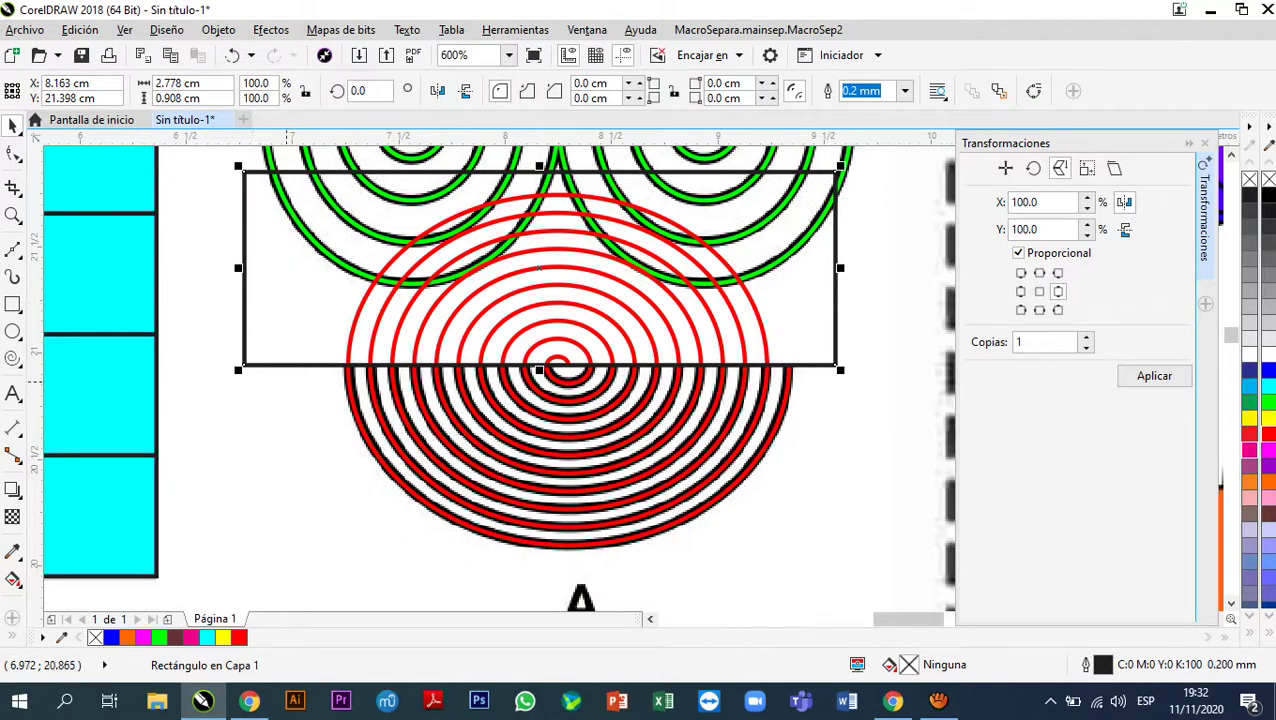
{"action": "scroll", "coordinate": [371, 451], "scroll_direction": "up", "scroll_amount": 2}
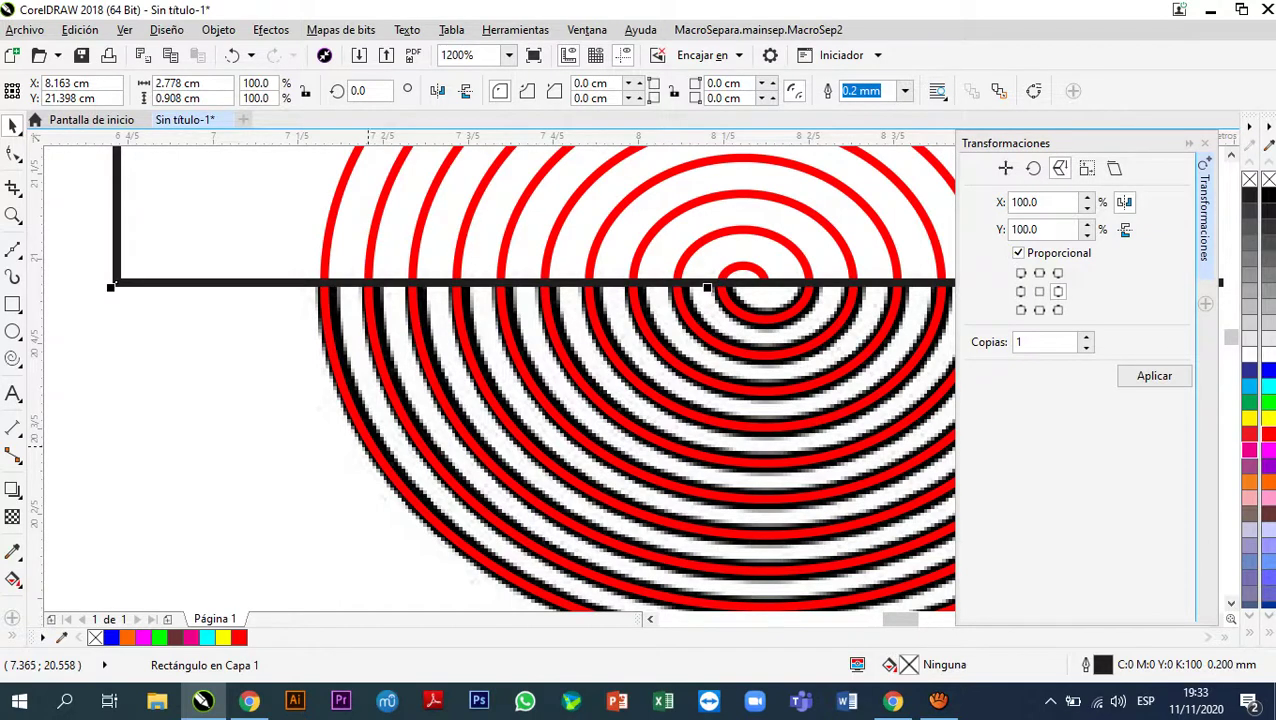
{"action": "left_click", "coordinate": [357, 445], "text": "shift"}
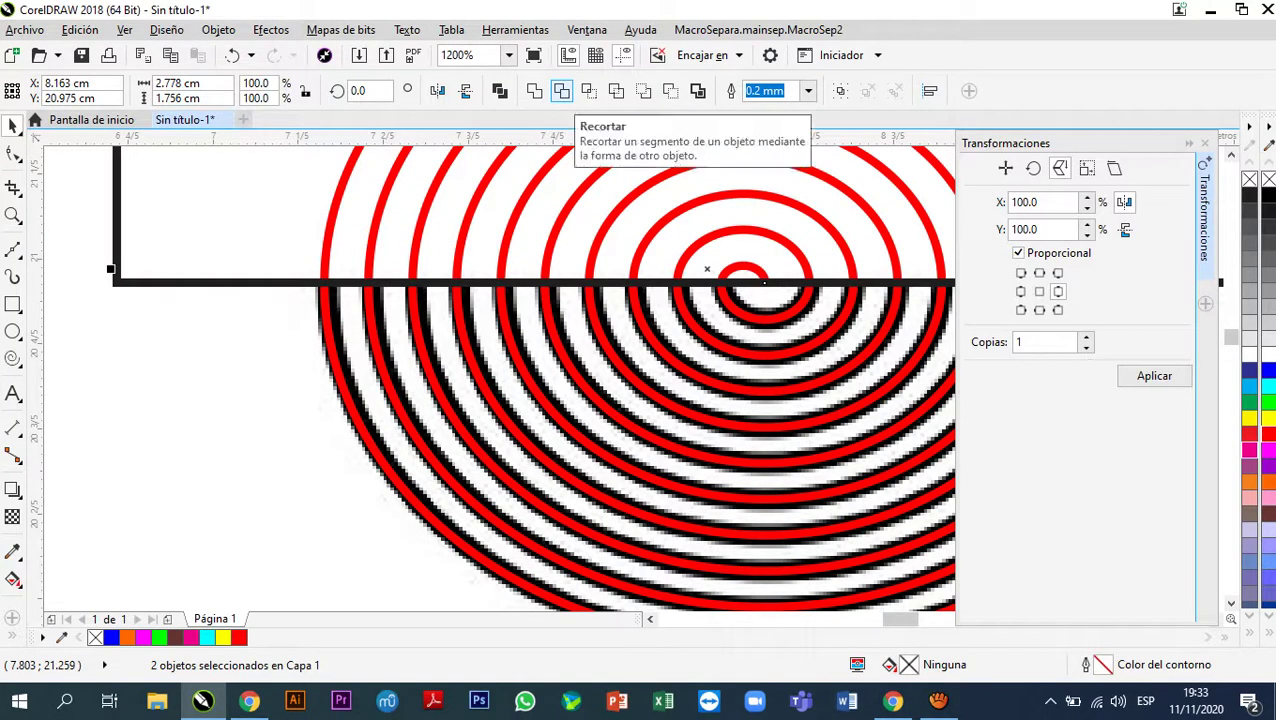
{"action": "left_click", "coordinate": [561, 91]}
{"action": "scroll", "coordinate": [333, 441], "scroll_direction": "down", "scroll_amount": 2}
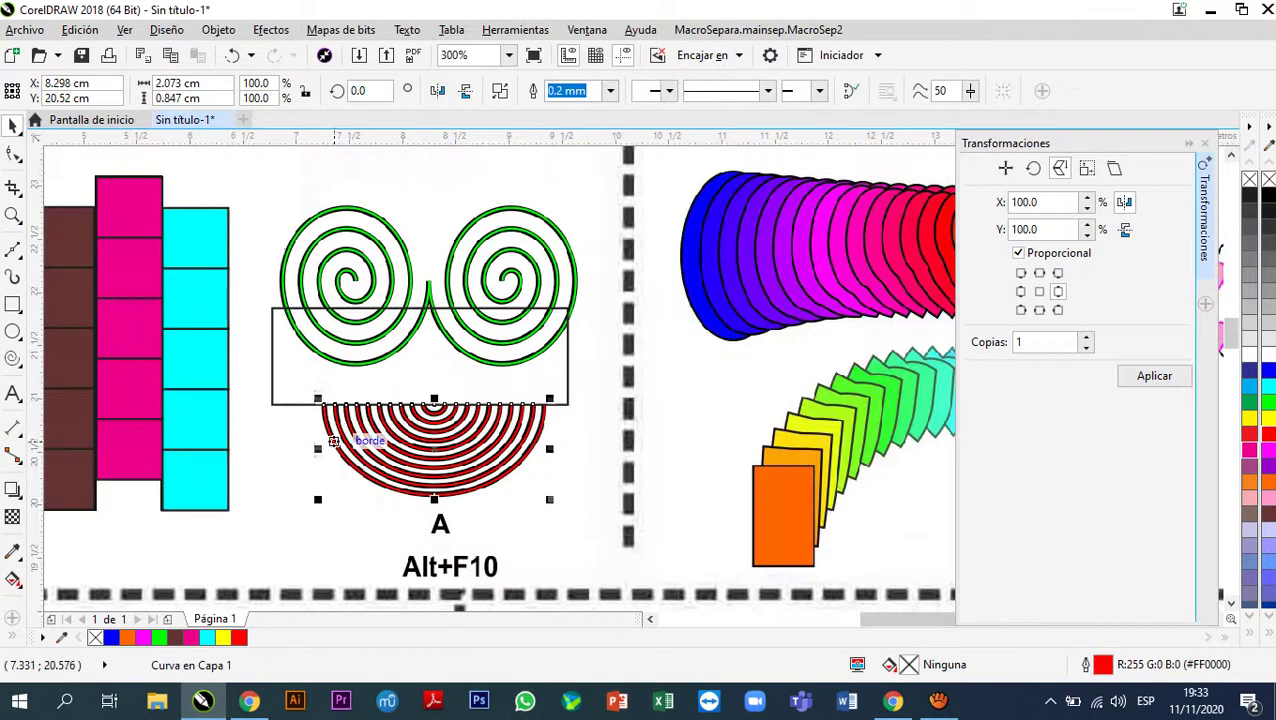
- Delete the cutting rectangle above the red mouth
{"action": "left_click", "coordinate": [426, 191]}
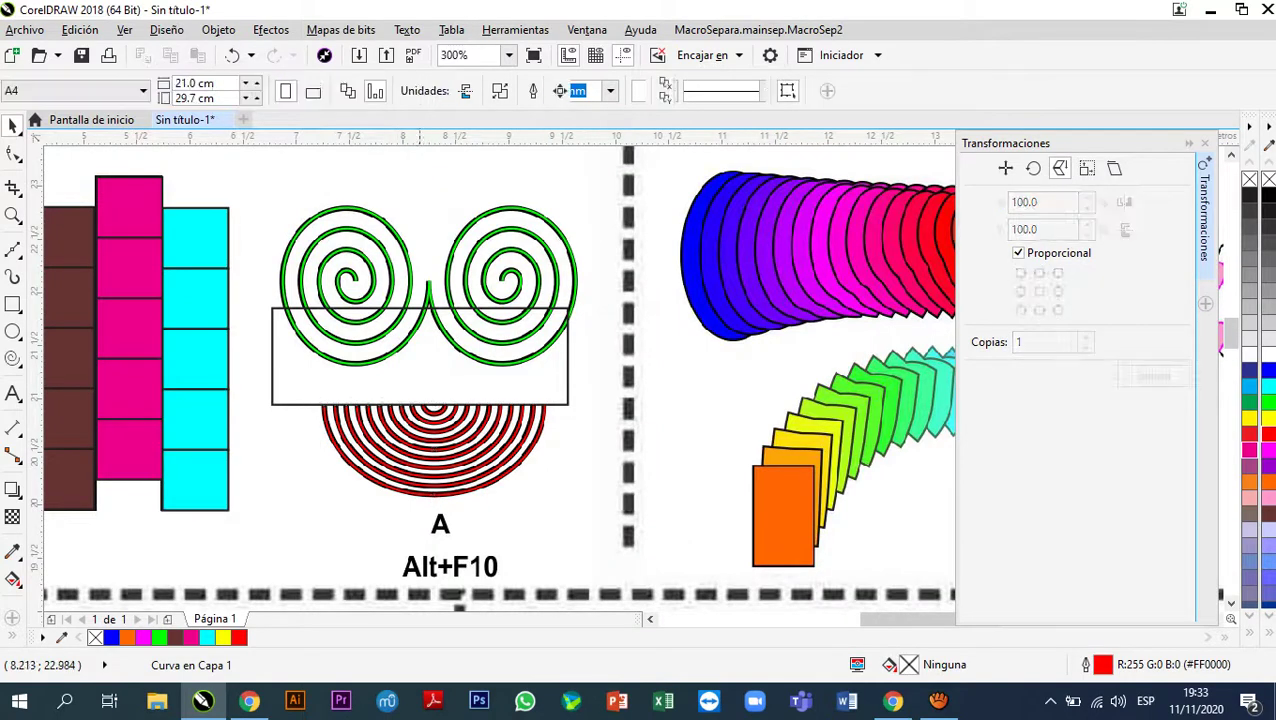
{"action": "left_click", "coordinate": [415, 355]}
{"action": "key", "text": "Delete"}
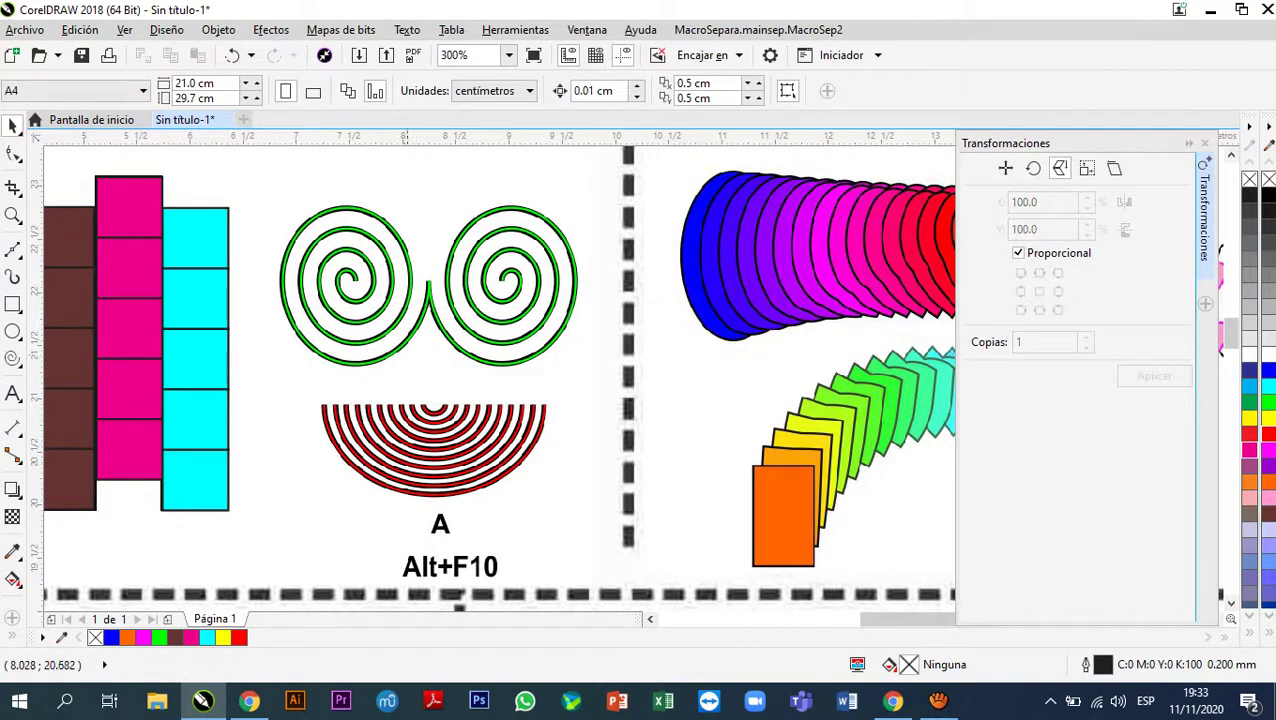
- Move the red mouth off the black reference to compare the two, and undo the move
{"action": "left_click_drag", "start_coordinate": [440, 440], "coordinate": [284, 533]}
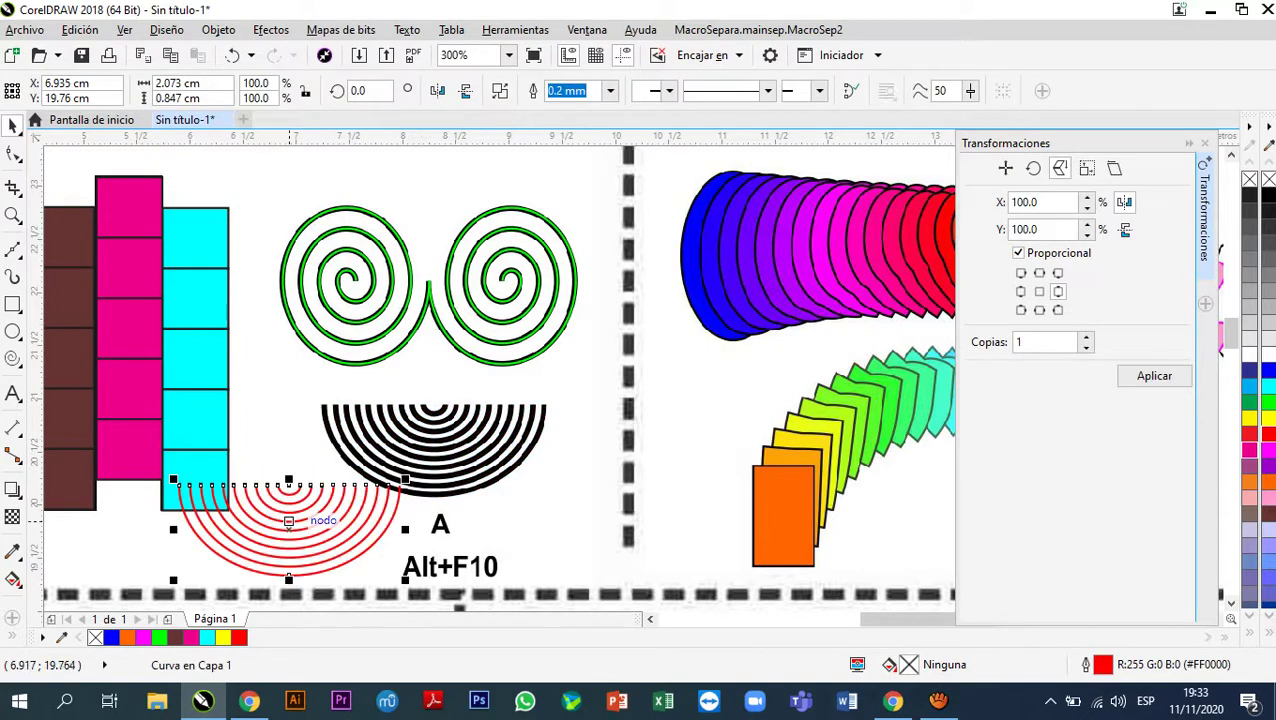
{"action": "scroll", "coordinate": [286, 529], "scroll_direction": "up", "scroll_amount": 2}
{"action": "scroll", "coordinate": [378, 435], "scroll_direction": "down", "scroll_amount": 1}
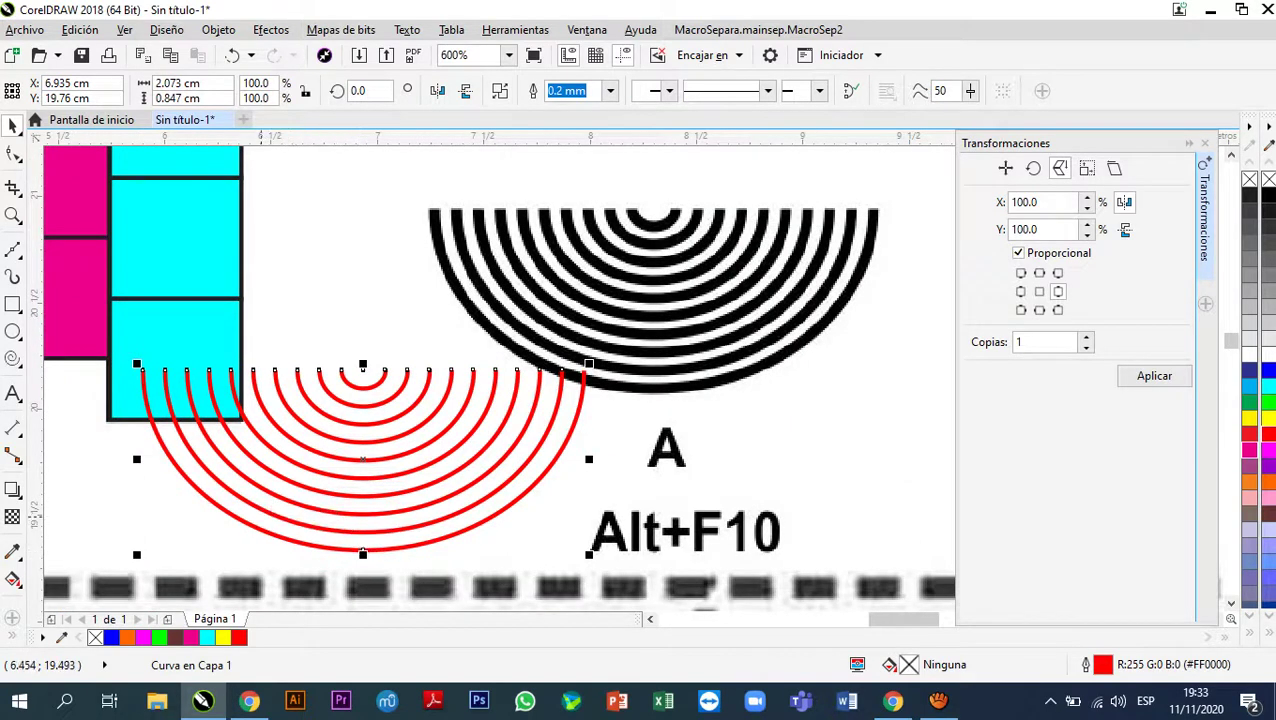
{"action": "key", "text": "ctrl+z"}
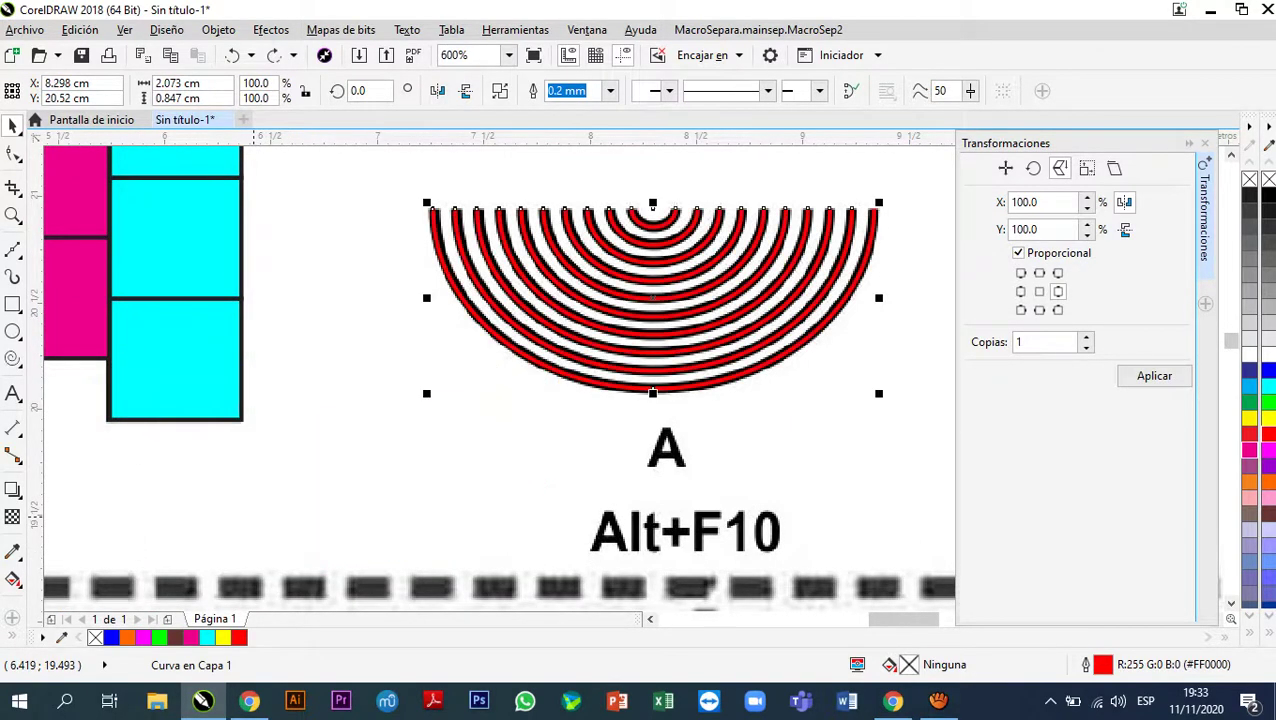
- Set the red mouth's outline width to 0.5 mm and deselect it
{"action": "scroll", "coordinate": [254, 510], "scroll_direction": "down", "scroll_amount": 2}
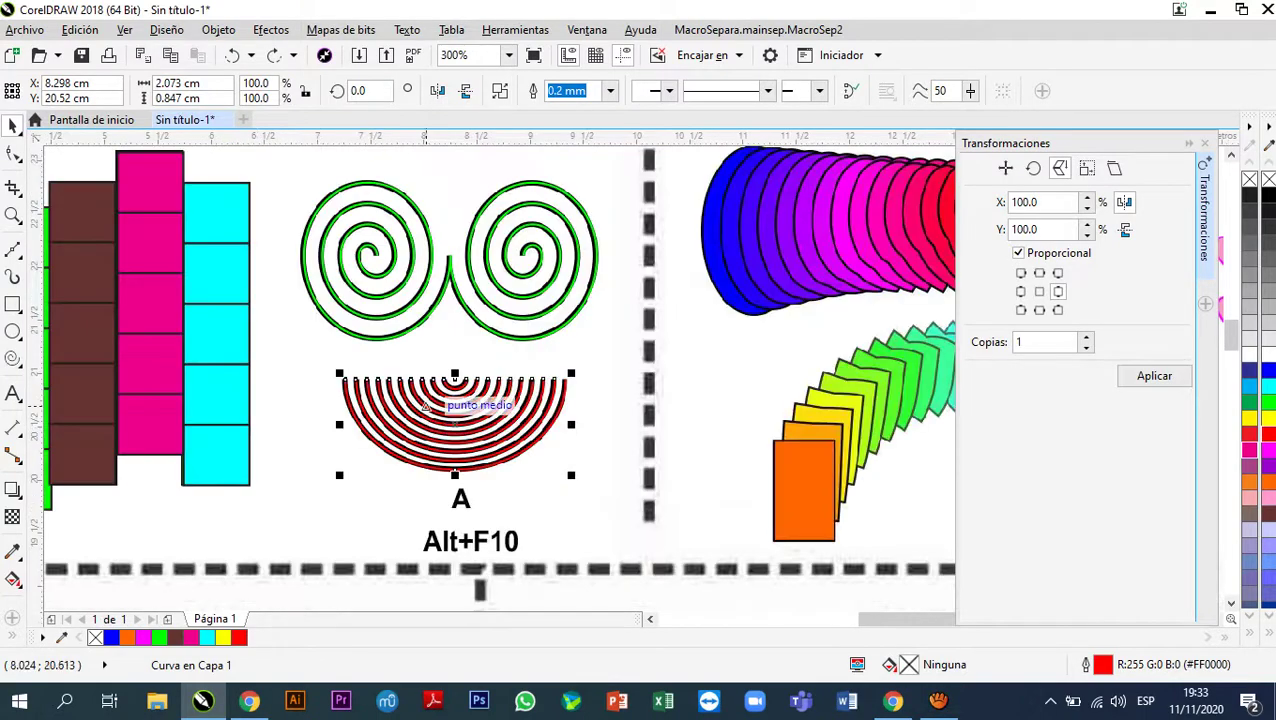
{"action": "scroll", "coordinate": [430, 395], "scroll_direction": "up", "scroll_amount": 4}
{"action": "scroll", "coordinate": [441, 313], "scroll_direction": "up", "scroll_amount": 2}
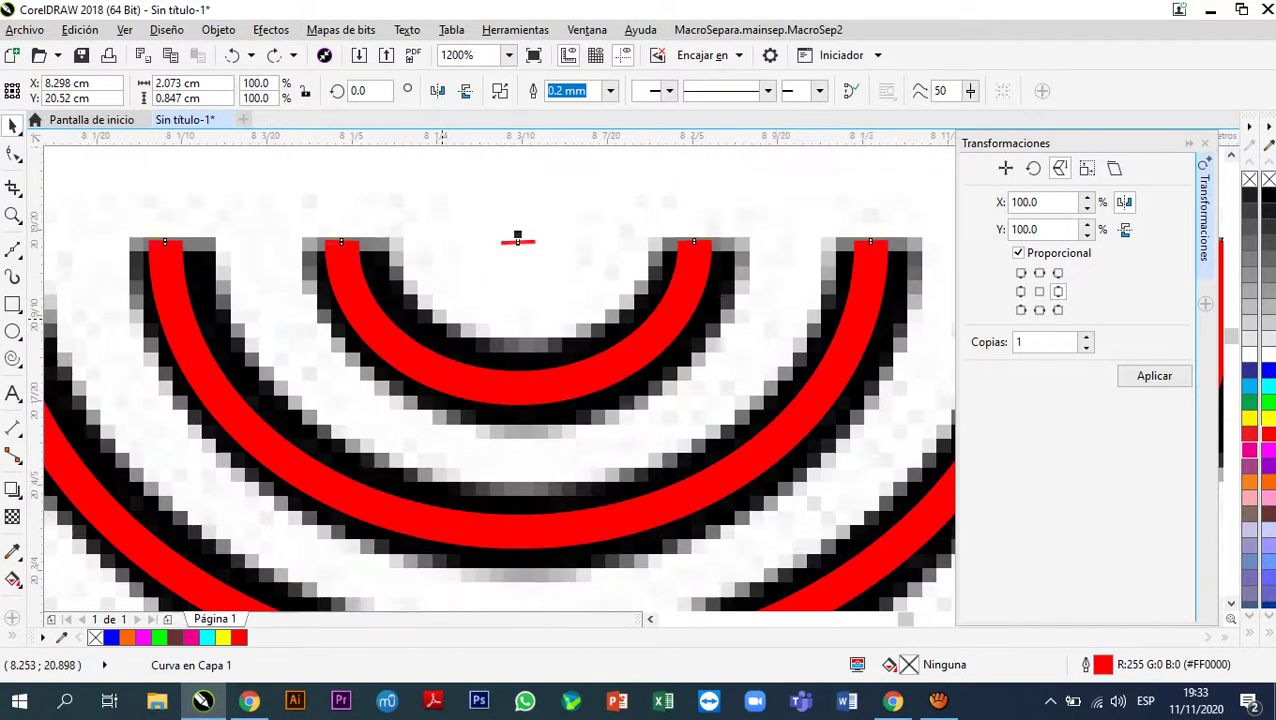
{"action": "scroll", "coordinate": [517, 238], "scroll_direction": "down", "scroll_amount": 1}
{"action": "key", "text": "alt+Down"}
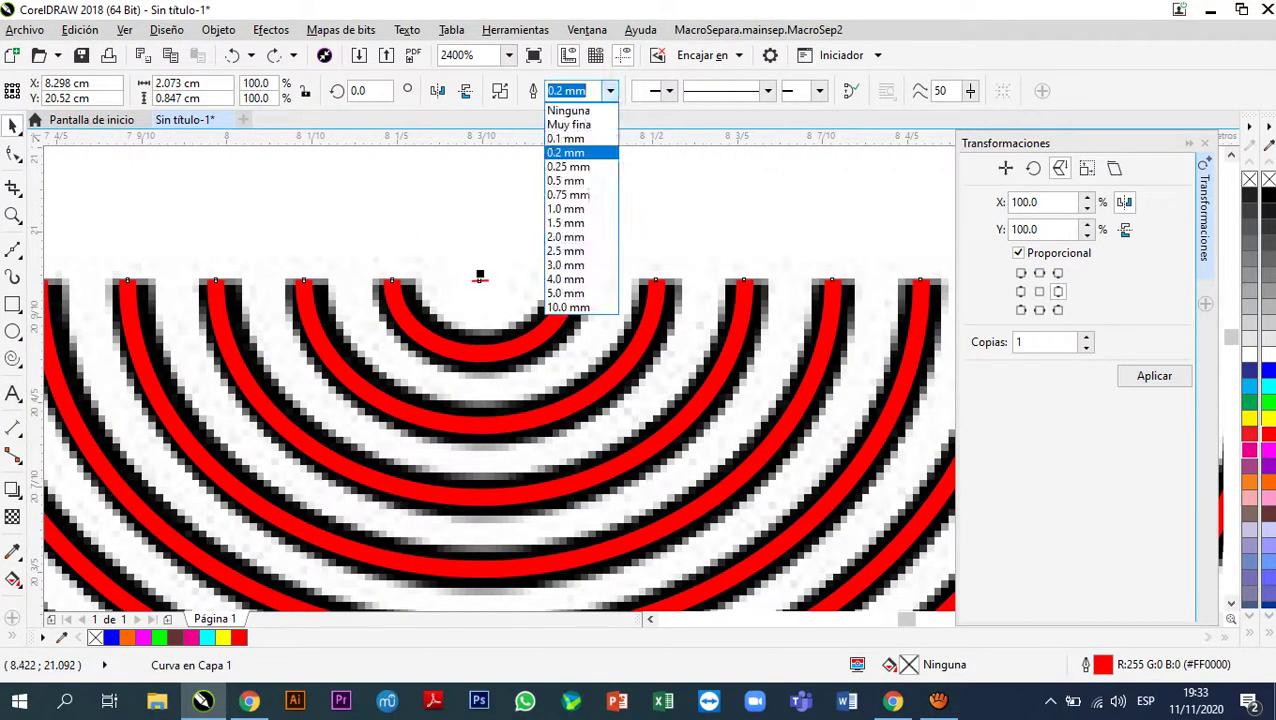
{"action": "key", "text": "Up"}
{"action": "key", "text": "Down"}
{"action": "key", "text": "Down"}
{"action": "key", "text": "Escape"}
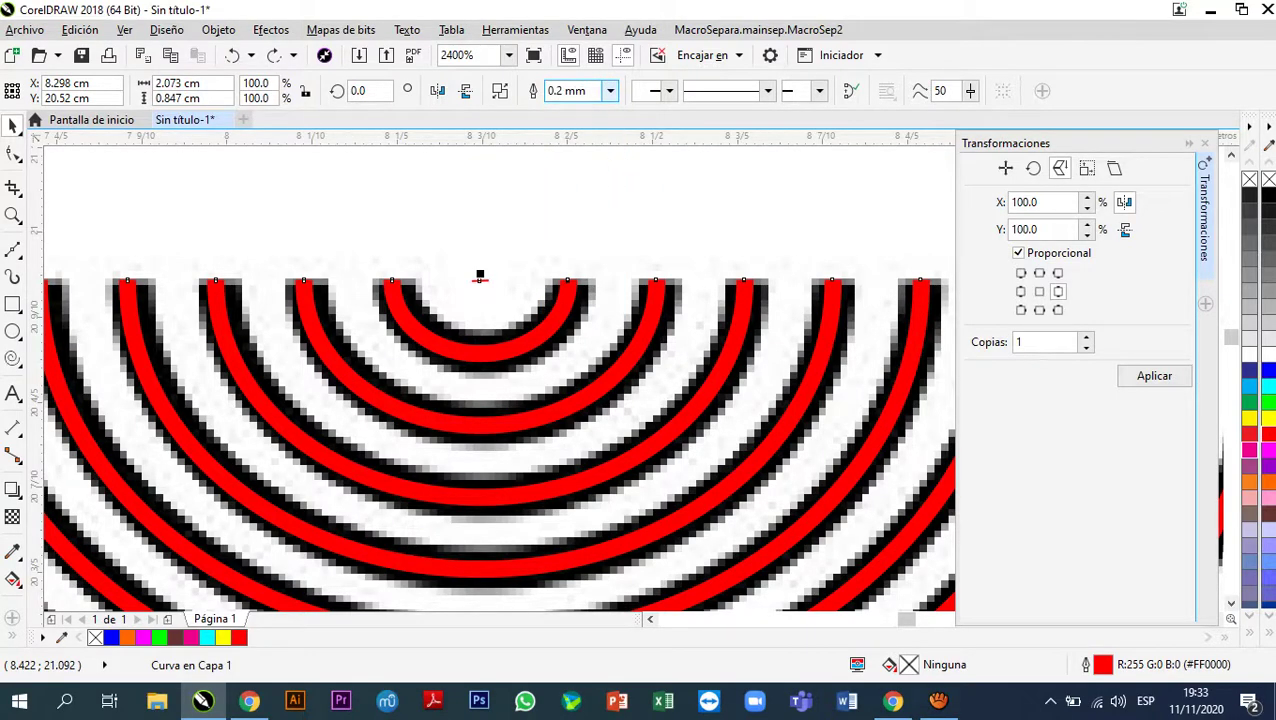
{"action": "scroll", "coordinate": [480, 276], "scroll_direction": "down", "scroll_amount": 2}
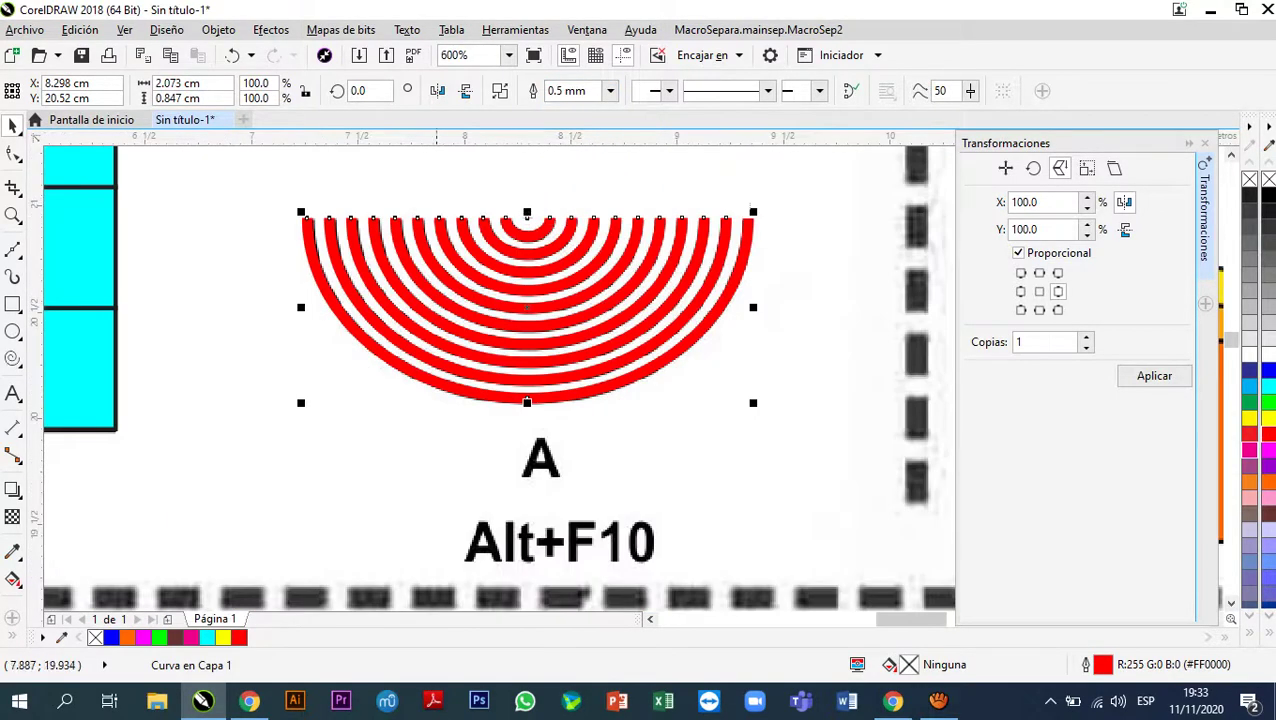
{"action": "key", "text": "Escape"}
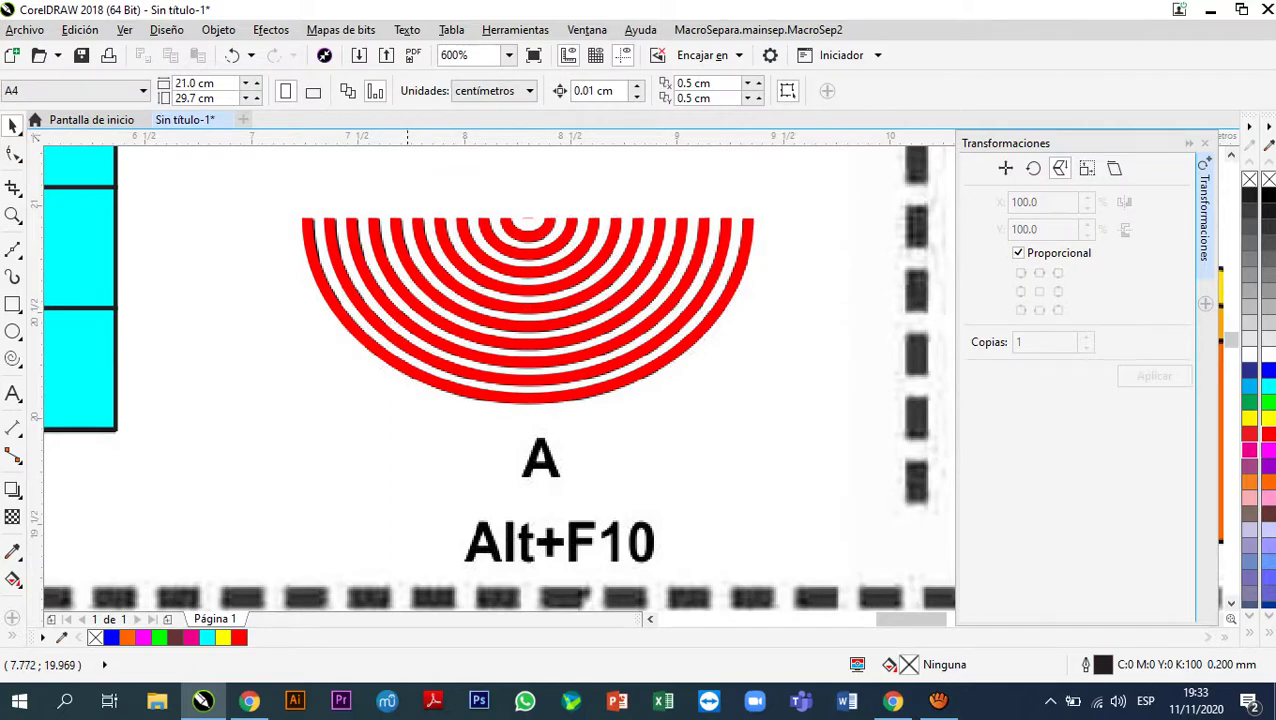
- Examine the thickened mouth against its reference and look over the MEZCLA DE OBJETOS examples
{"action": "scroll", "coordinate": [412, 430], "scroll_direction": "down", "scroll_amount": 2}
{"action": "scroll", "coordinate": [463, 330], "scroll_direction": "up", "scroll_amount": 3}
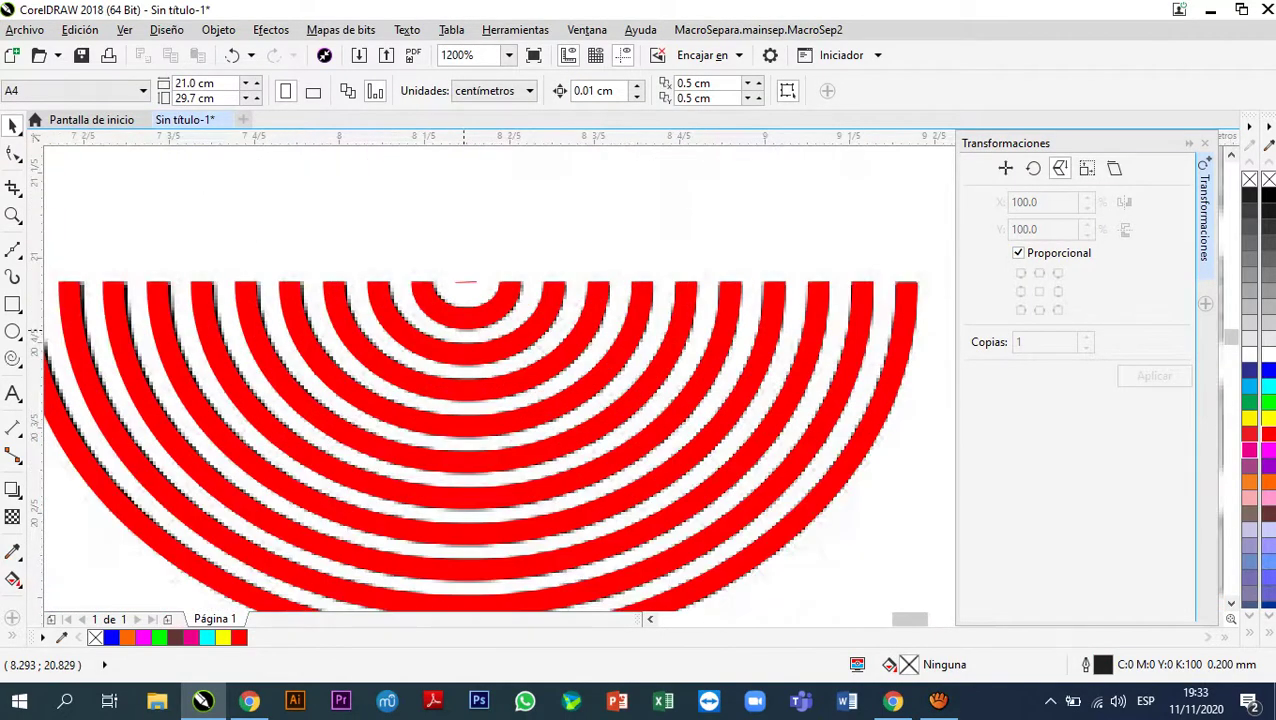
{"action": "scroll", "coordinate": [463, 282], "scroll_direction": "down", "scroll_amount": 2}
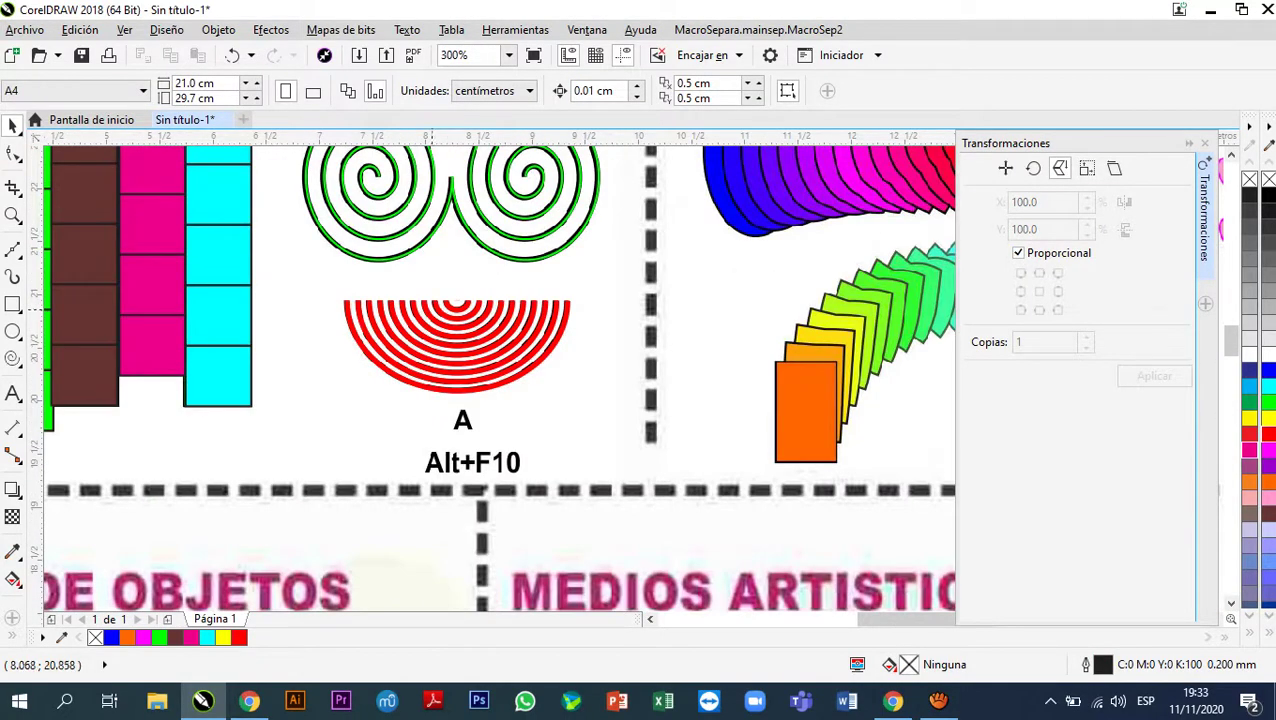
{"action": "scroll", "coordinate": [187, 366], "scroll_direction": "down", "scroll_amount": 1}
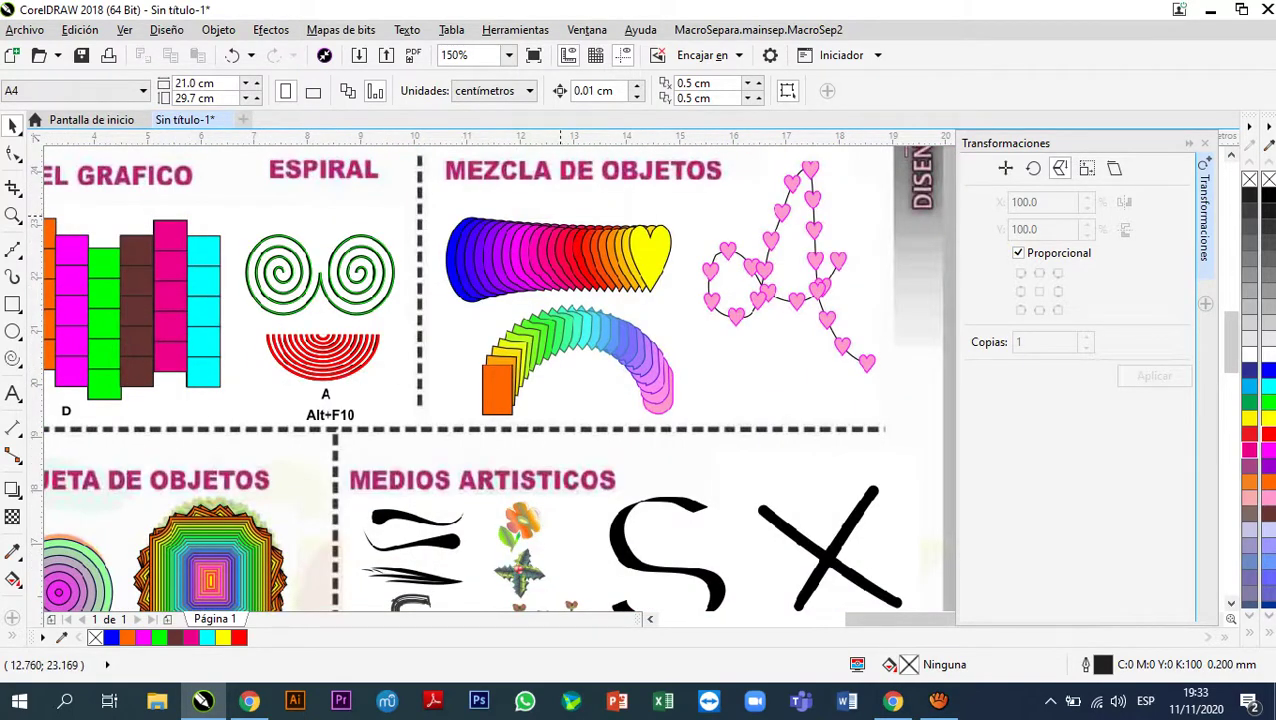
{"action": "scroll", "coordinate": [560, 300], "scroll_direction": "down", "scroll_amount": 2}
{"action": "scroll", "coordinate": [570, 320], "scroll_direction": "up", "scroll_amount": 2}
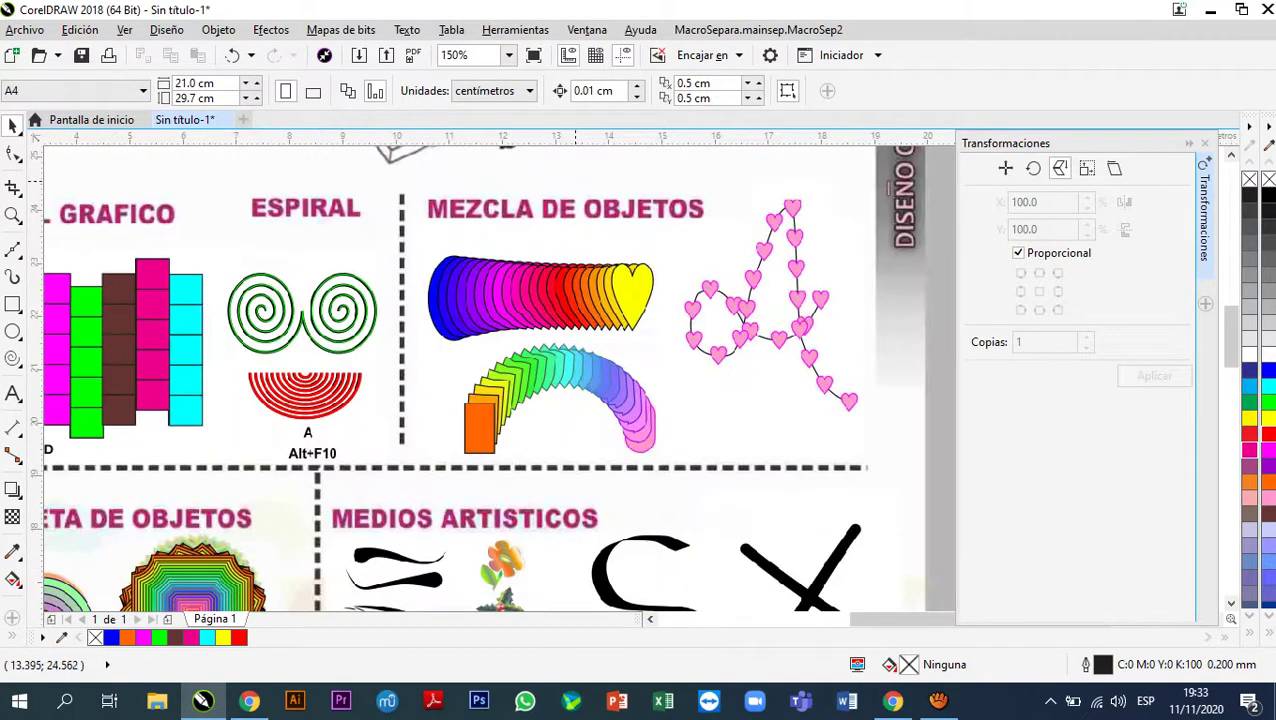
{"action": "scroll", "coordinate": [572, 265], "scroll_direction": "up", "scroll_amount": 1}
{"action": "scroll", "coordinate": [572, 265], "scroll_direction": "down", "scroll_amount": 1}
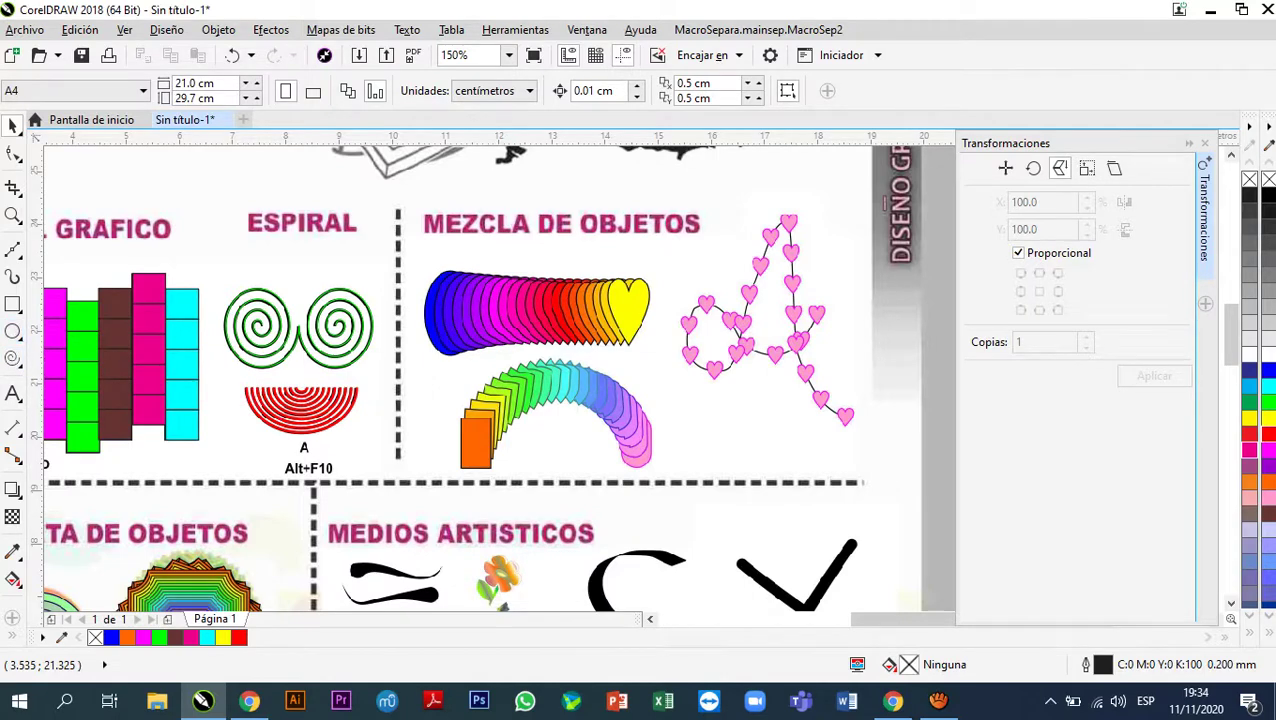
- Draw a six-sided polygon about 1.53 by 1.76 cm on the empty area beside the page
{"action": "left_click", "coordinate": [13, 358]}
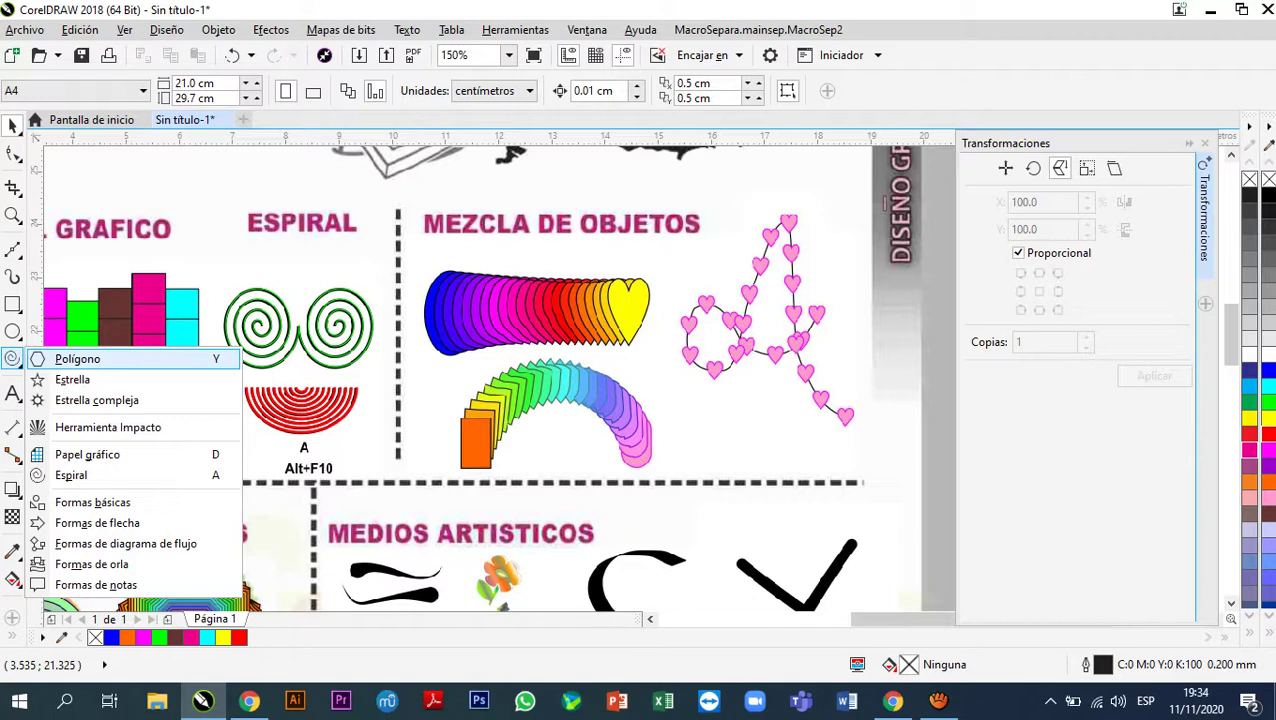
{"action": "key", "text": "y"}
{"action": "scroll", "coordinate": [202, 350], "scroll_direction": "down", "scroll_amount": 2}
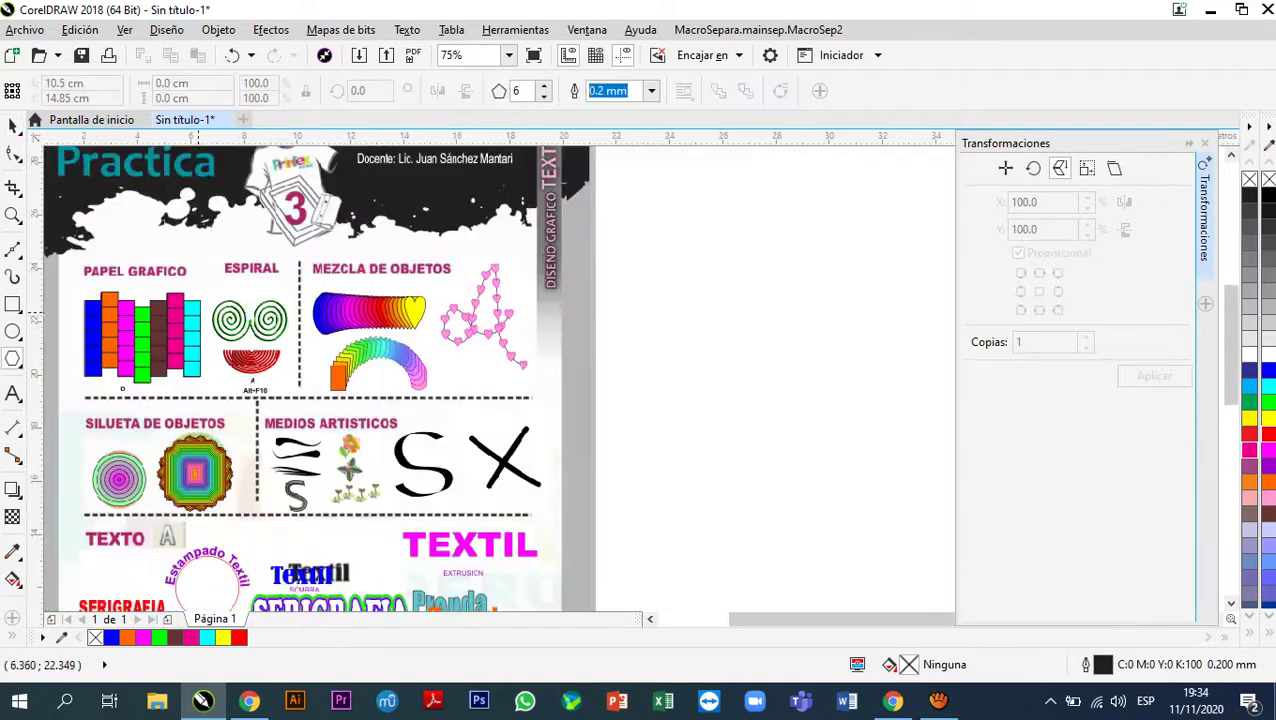
{"action": "left_click_drag", "start_coordinate": [617, 279], "coordinate": [668, 331]}
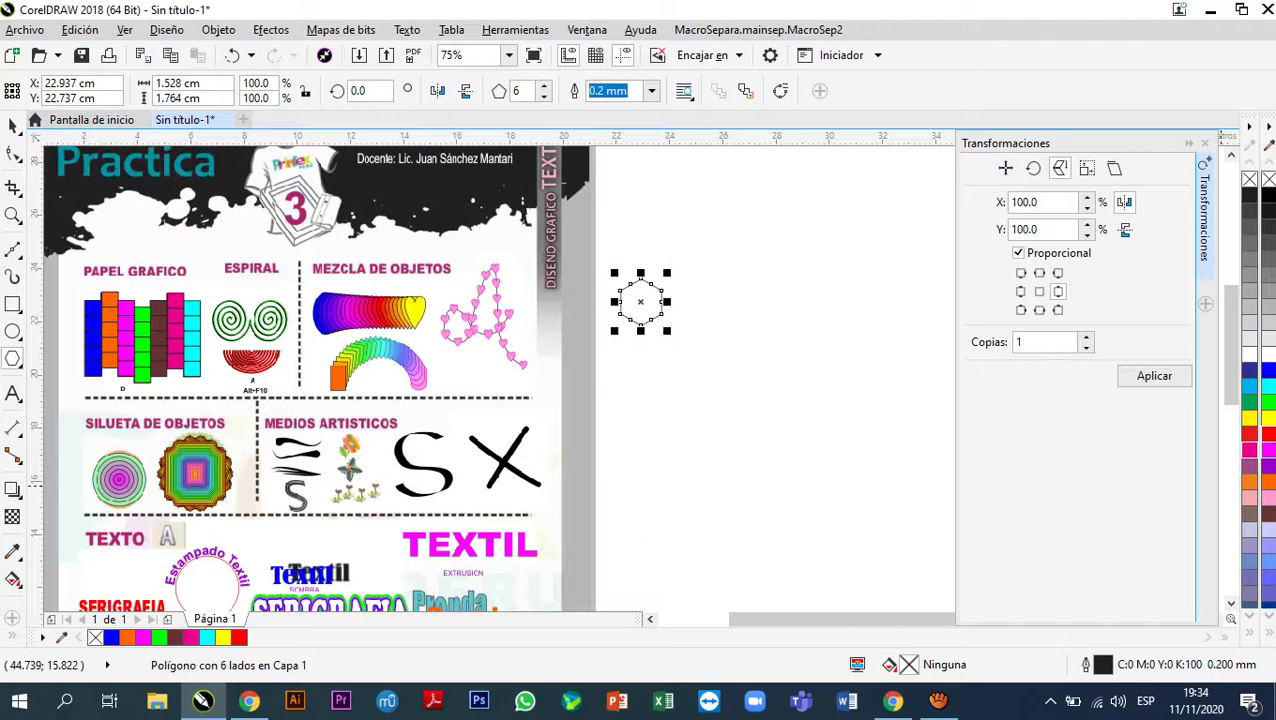
- Fill the hexagon with magenta, give it a green 0.5 mm outline, and deselect it
{"action": "left_click", "coordinate": [1249, 449]}
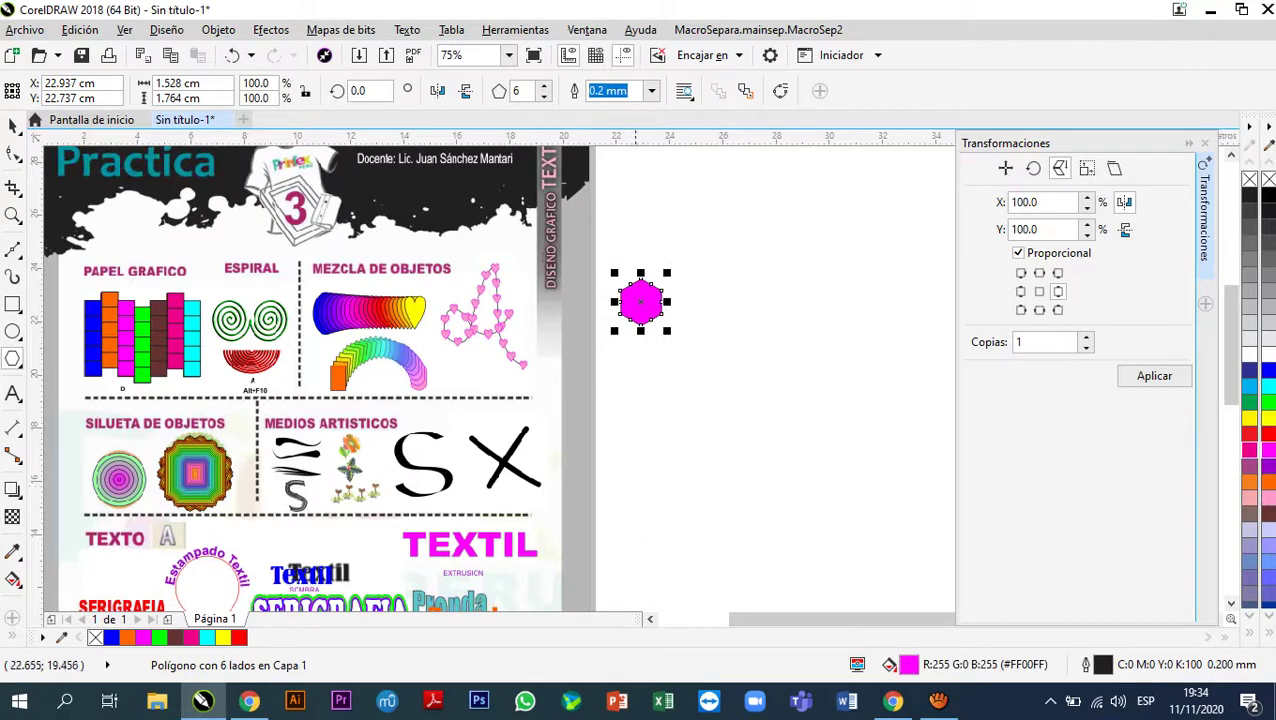
{"action": "scroll", "coordinate": [636, 300], "scroll_direction": "up", "scroll_amount": 2}
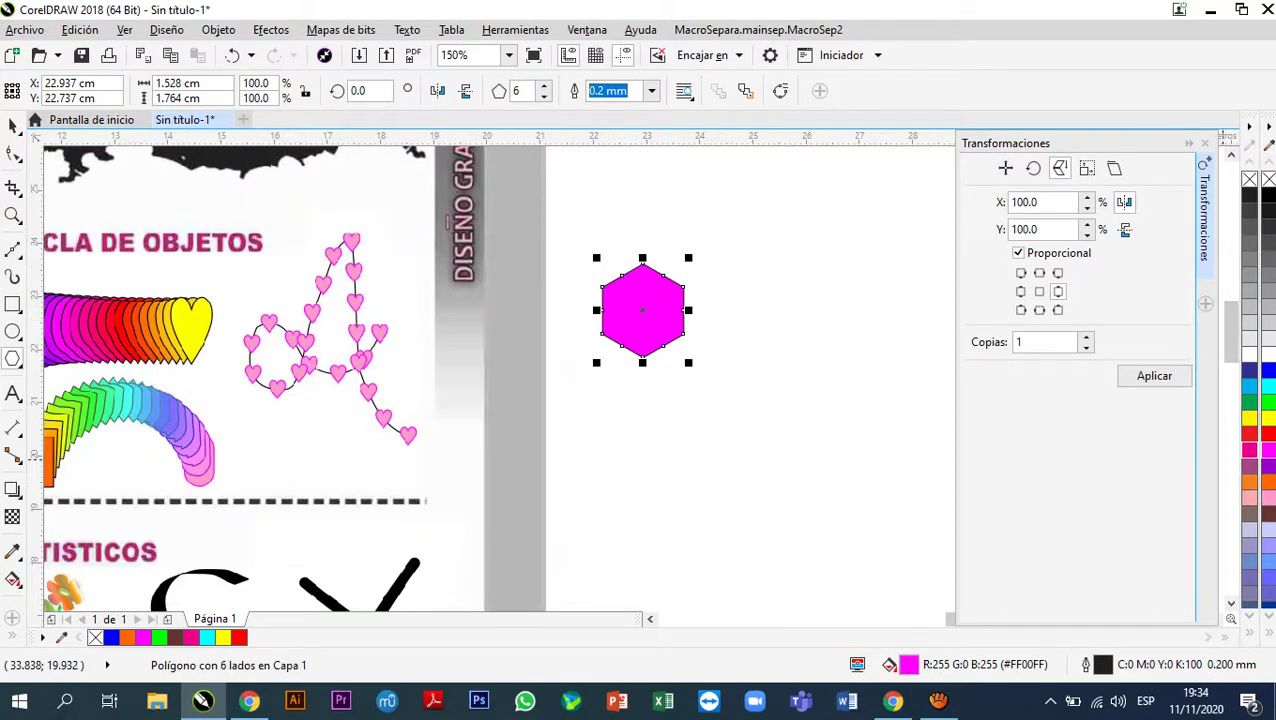
{"action": "right_click", "coordinate": [1266, 401]}
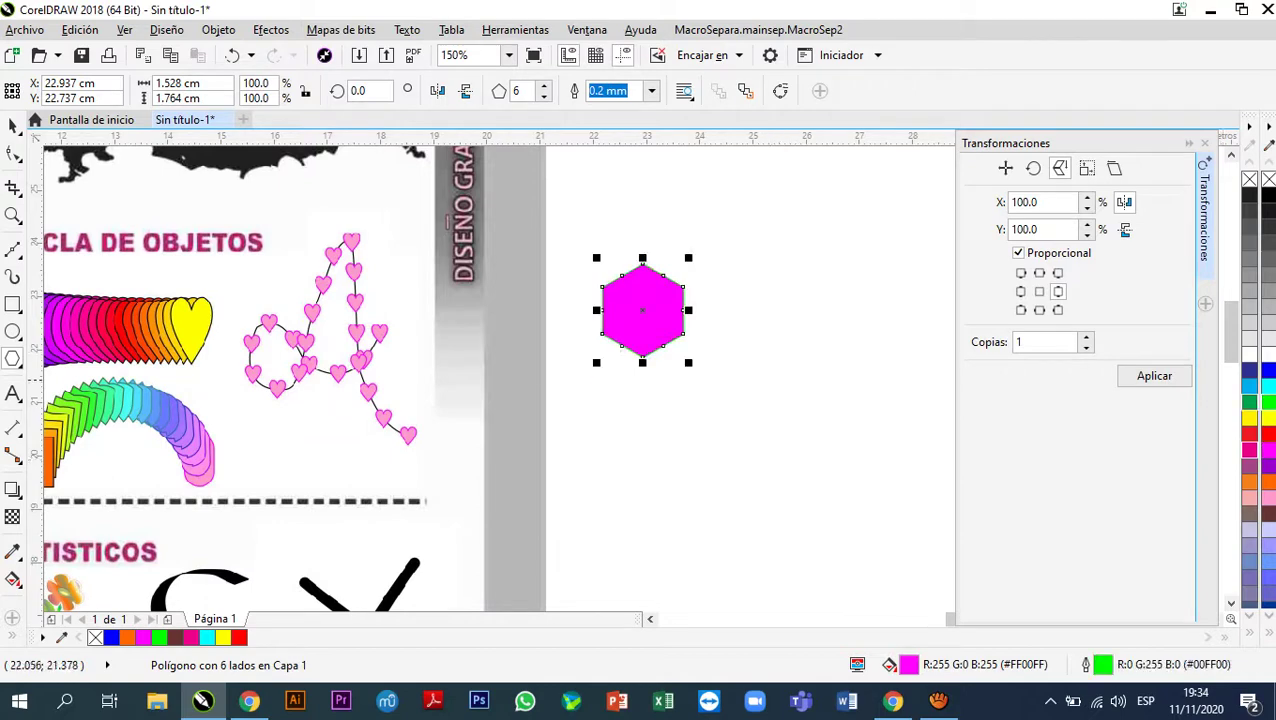
{"action": "left_click", "coordinate": [651, 90]}
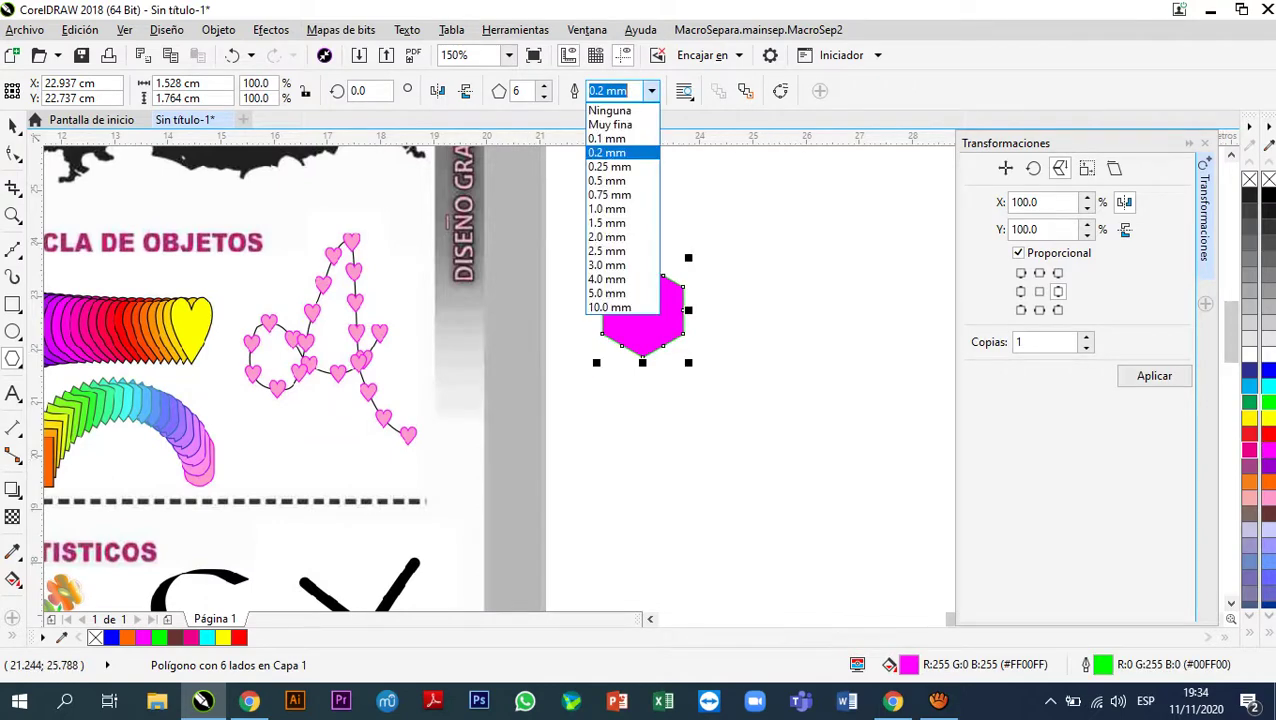
{"action": "left_click", "coordinate": [651, 90]}
{"action": "left_click", "coordinate": [667, 393]}
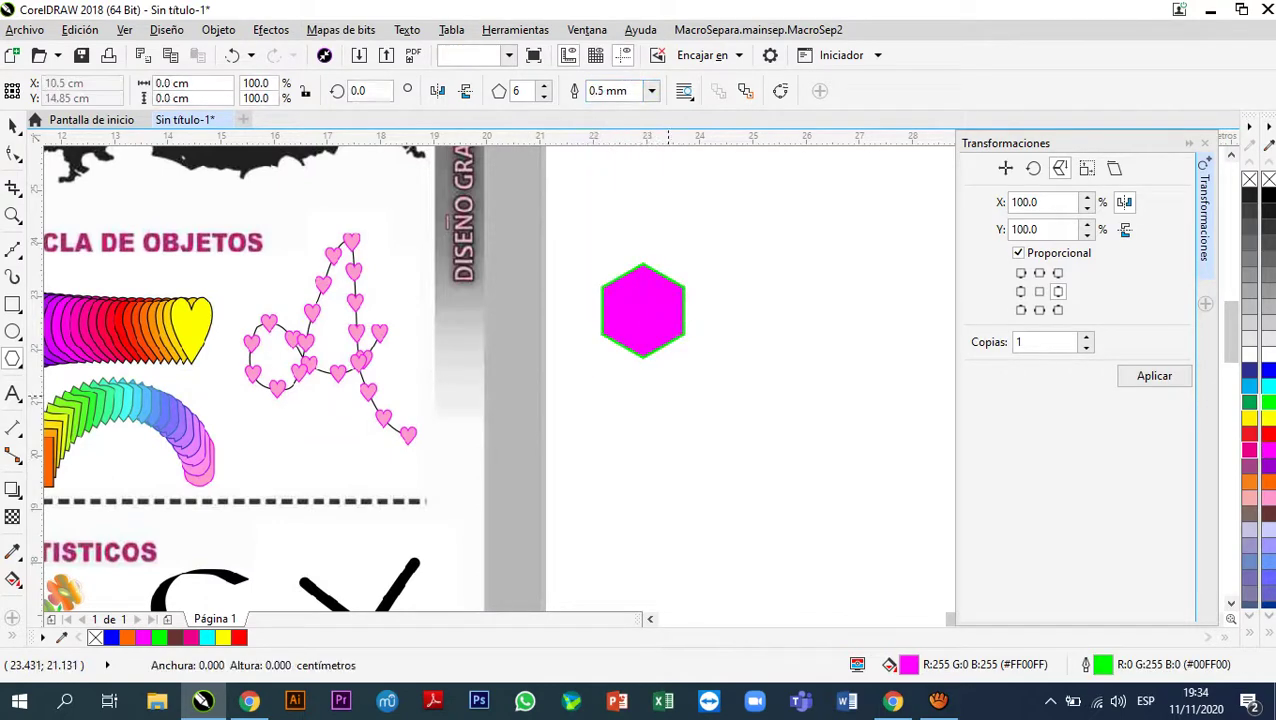
- Draw a circle about 1.52 cm in diameter on the empty area, well apart from the hexagon and level with it
{"action": "scroll", "coordinate": [355, 405], "scroll_direction": "down", "scroll_amount": 2}
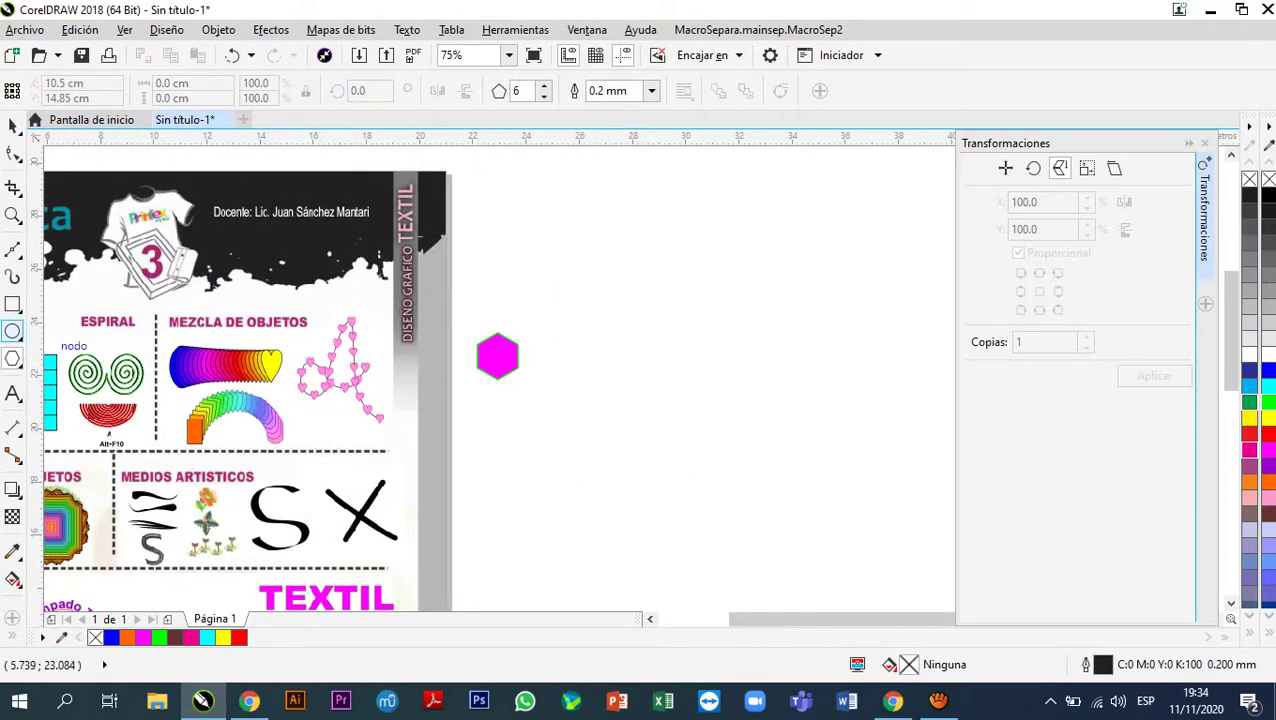
{"action": "key", "text": "F7"}
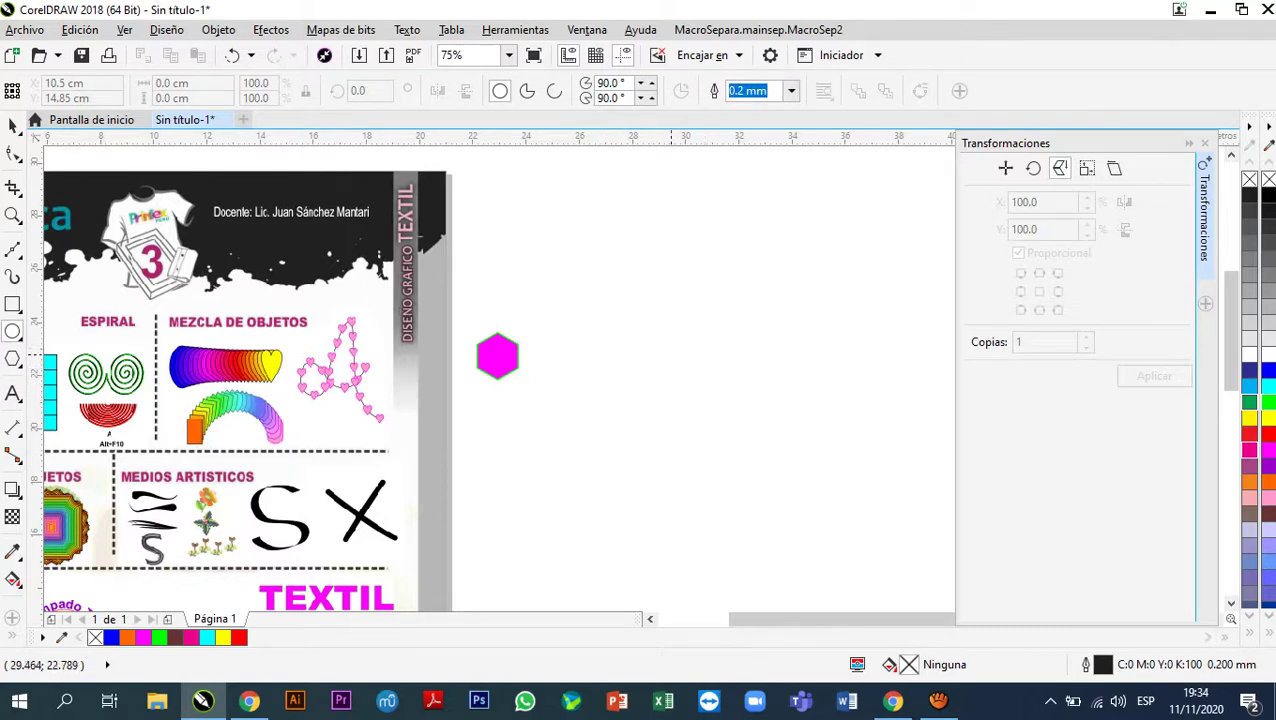
{"action": "left_click_drag", "start_coordinate": [752, 346], "coordinate": [791, 387]}
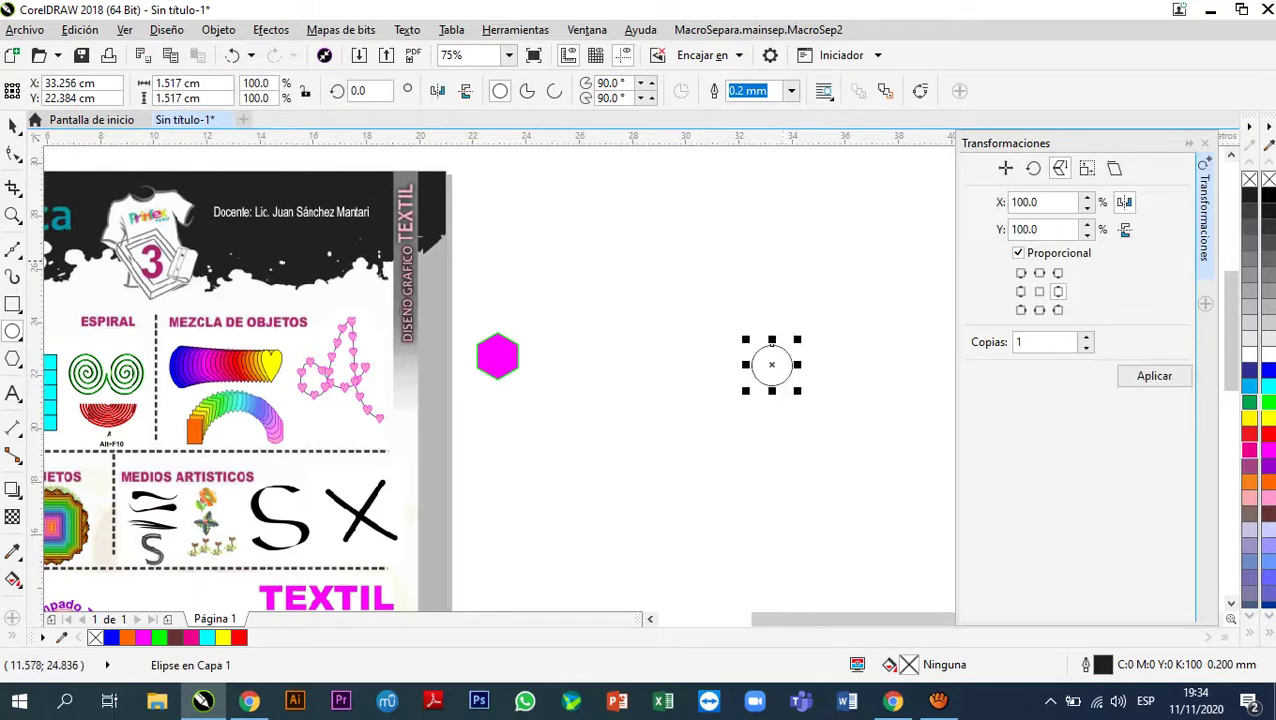
{"action": "key", "text": "space"}
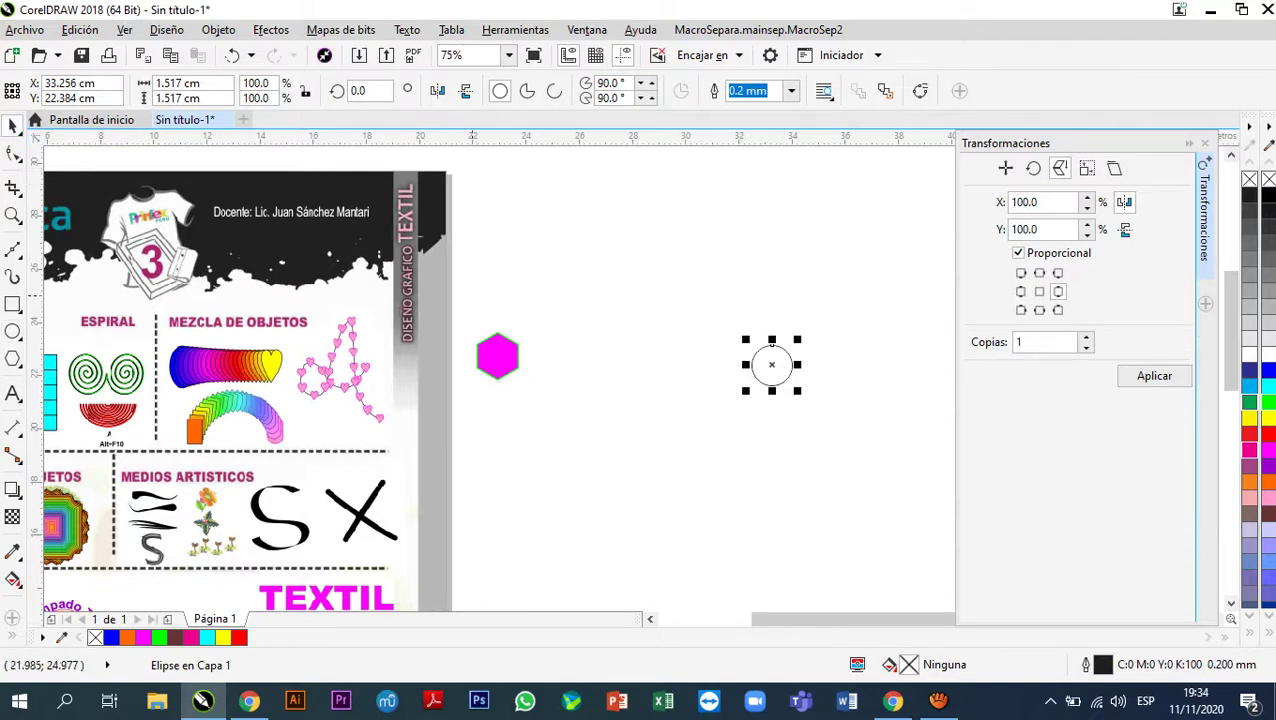
- Align the magenta hexagon and the circle on a common horizontal centre line and deselect them
{"action": "left_click_drag", "start_coordinate": [476, 292], "coordinate": [815, 419]}
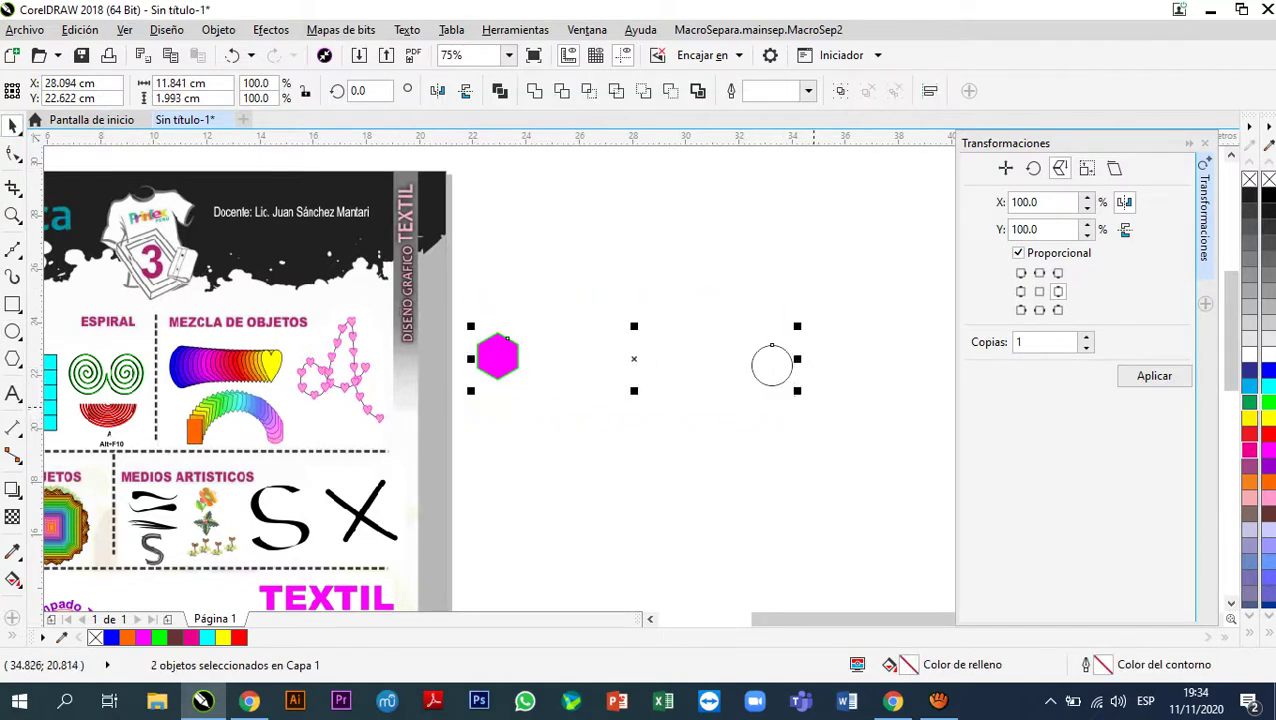
{"action": "key", "text": "e"}
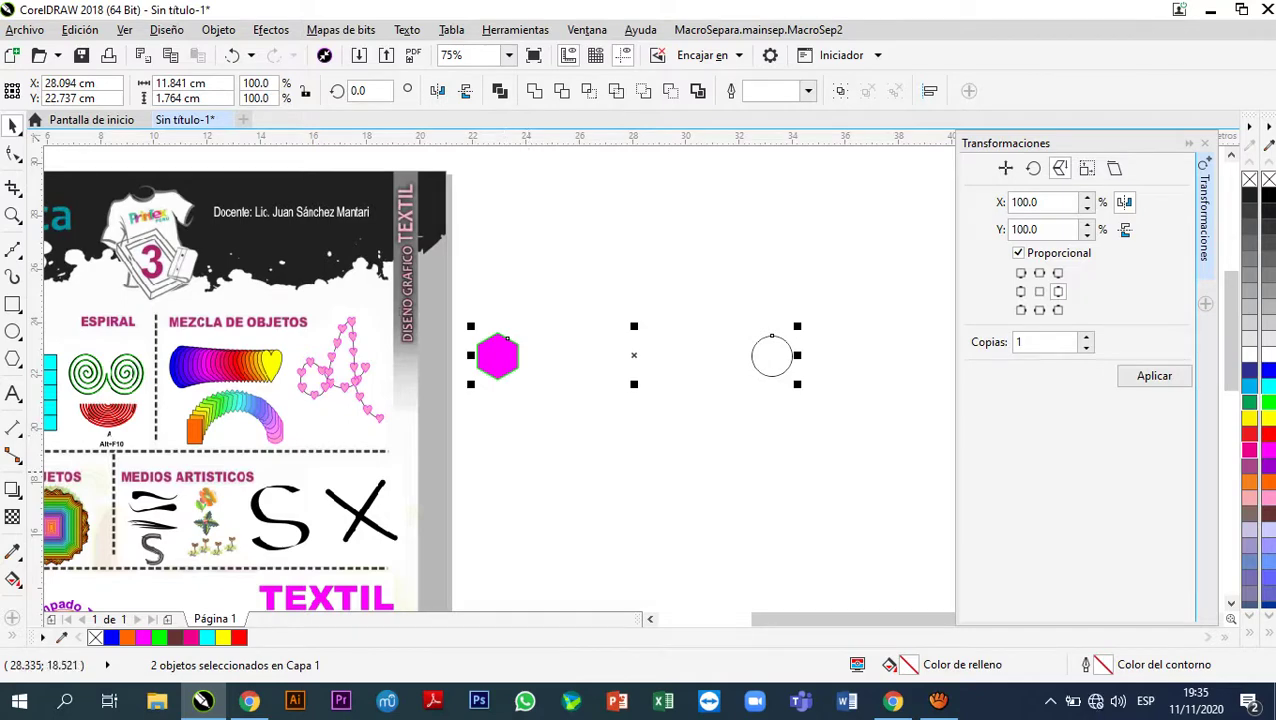
{"action": "key", "text": "Escape"}
- Fill the circle with green, give it a yellow 0.5 mm outline, and deselect it
{"action": "left_click", "coordinate": [771, 337]}
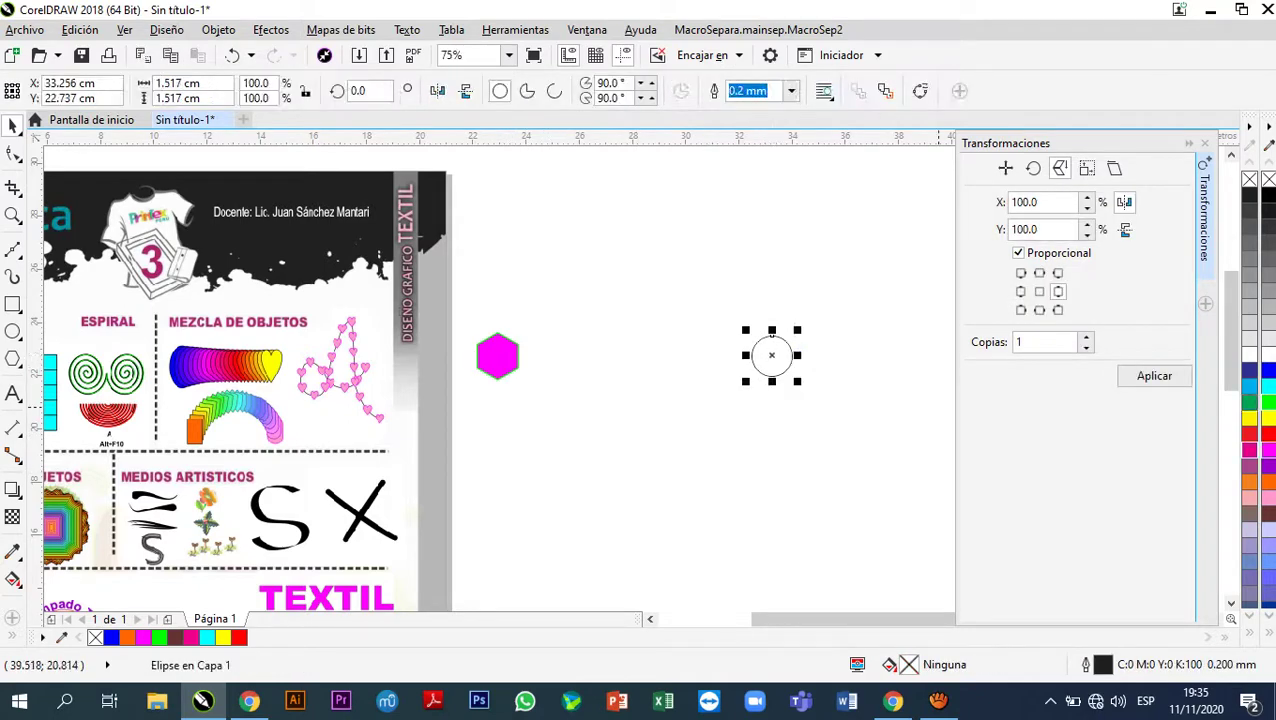
{"action": "left_click", "coordinate": [1267, 402]}
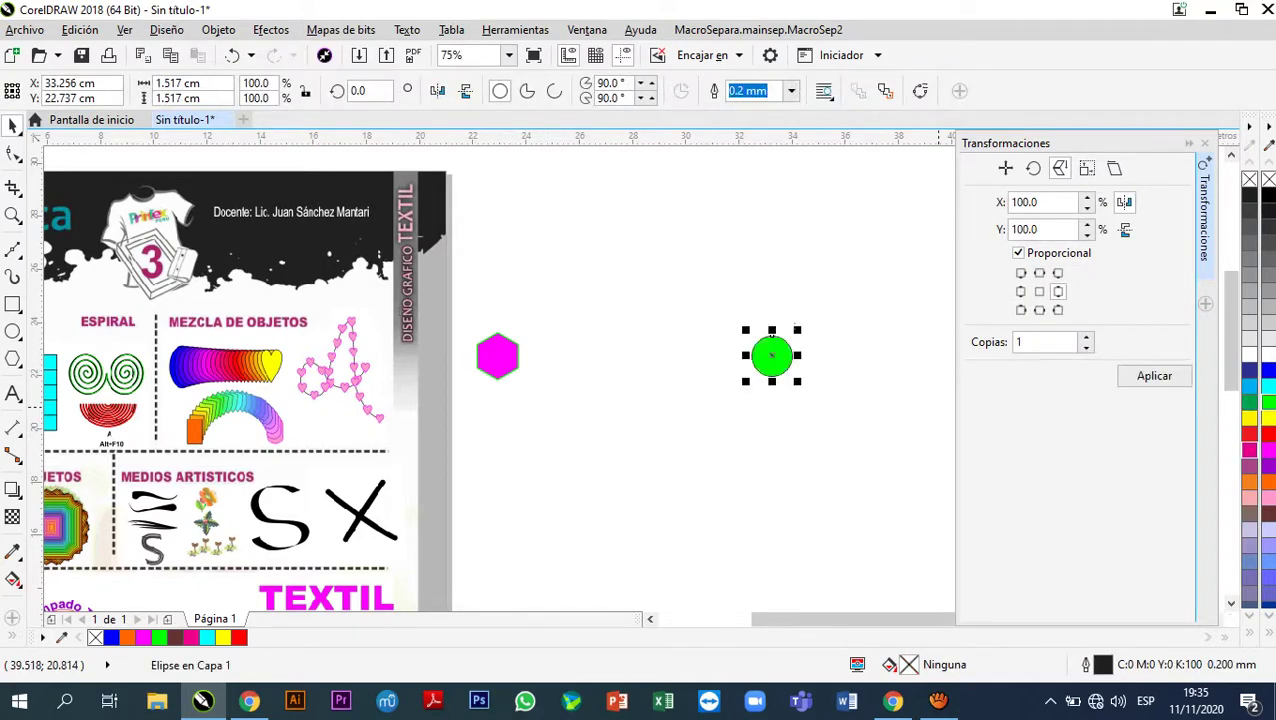
{"action": "right_click", "coordinate": [1267, 418]}
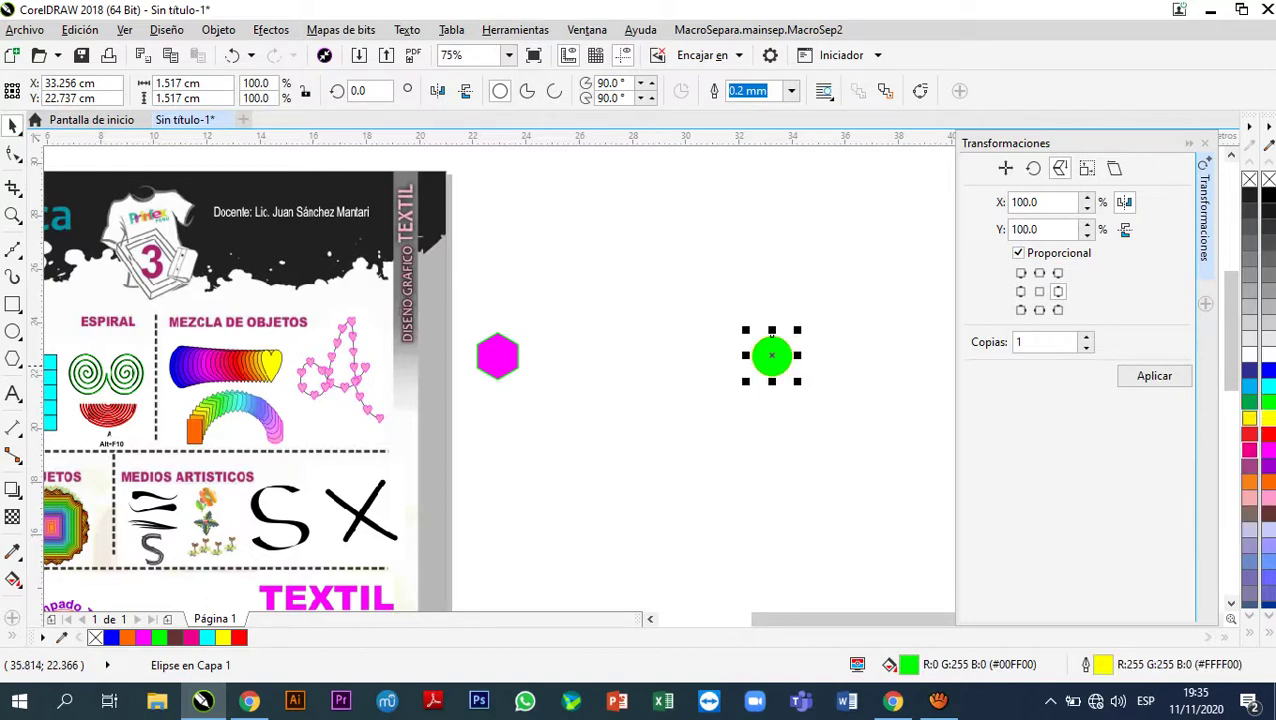
{"action": "scroll", "coordinate": [793, 362], "scroll_direction": "up", "scroll_amount": 3}
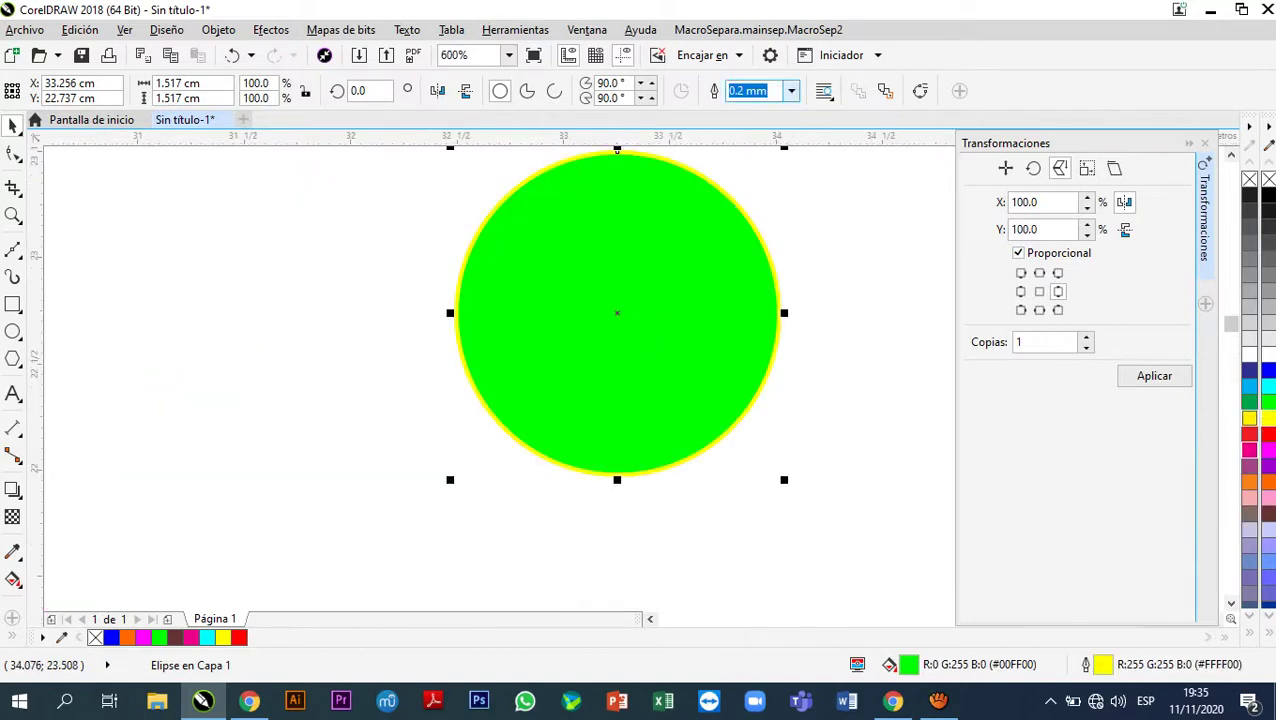
{"action": "left_click", "coordinate": [791, 91]}
{"action": "left_click", "coordinate": [746, 181]}
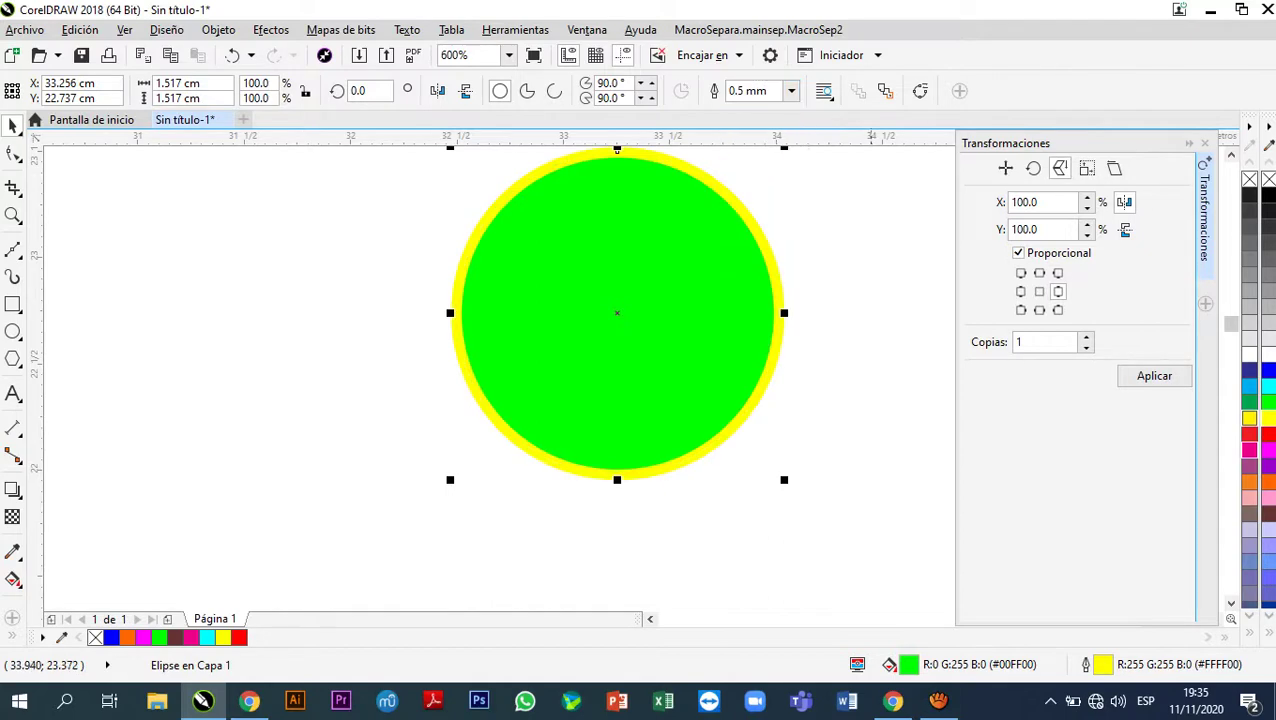
{"action": "scroll", "coordinate": [848, 324], "scroll_direction": "down", "scroll_amount": 5}
{"action": "key", "text": "Escape"}
{"action": "scroll", "coordinate": [598, 418], "scroll_direction": "down", "scroll_amount": 2}
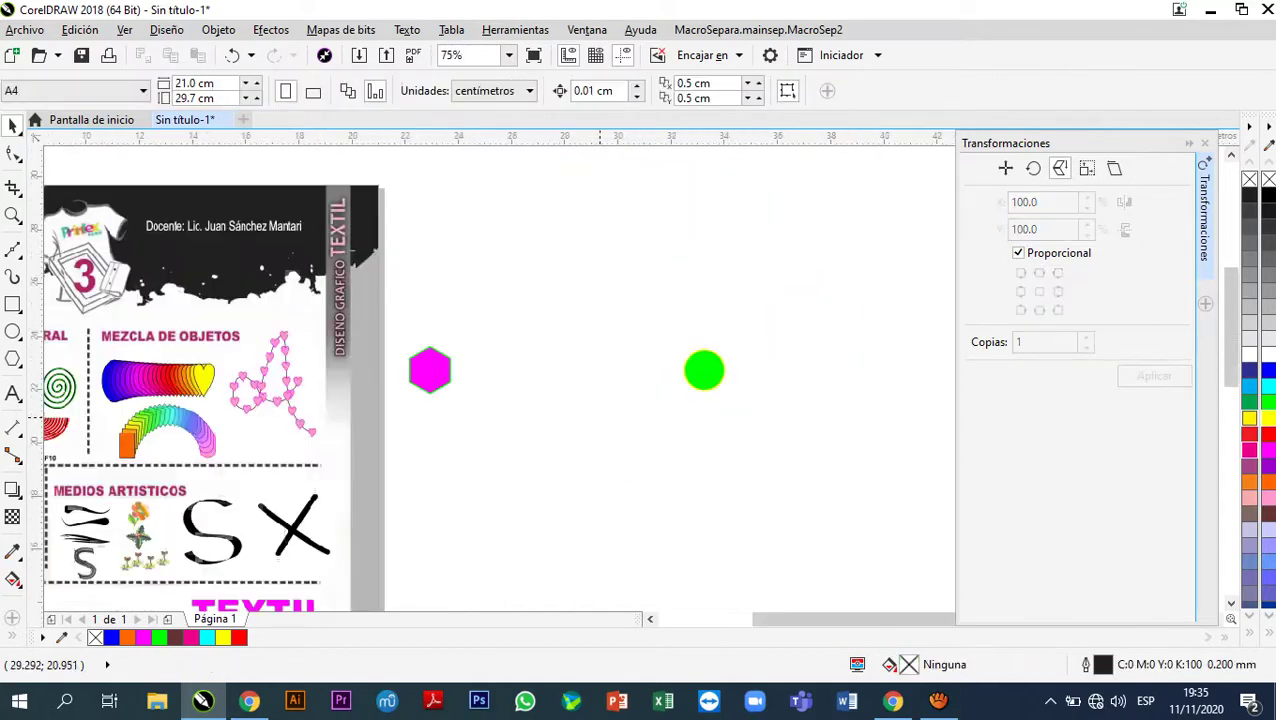
- Blend the magenta hexagon into the green circle with the Mezclar tool, after the MEZCLA DE OBJETOS examples
{"action": "scroll", "coordinate": [440, 407], "scroll_direction": "up", "scroll_amount": 1}
{"action": "scroll", "coordinate": [460, 405], "scroll_direction": "down", "scroll_amount": 1}
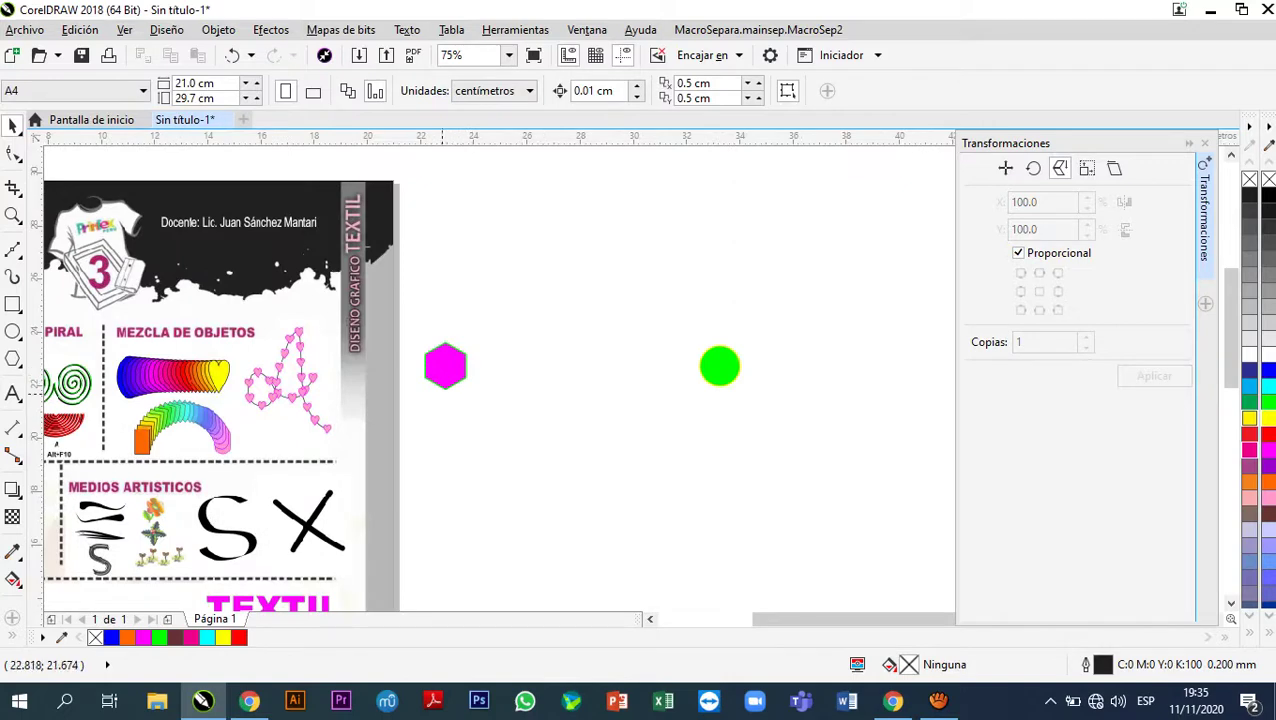
{"action": "scroll", "coordinate": [193, 380], "scroll_direction": "up", "scroll_amount": 3}
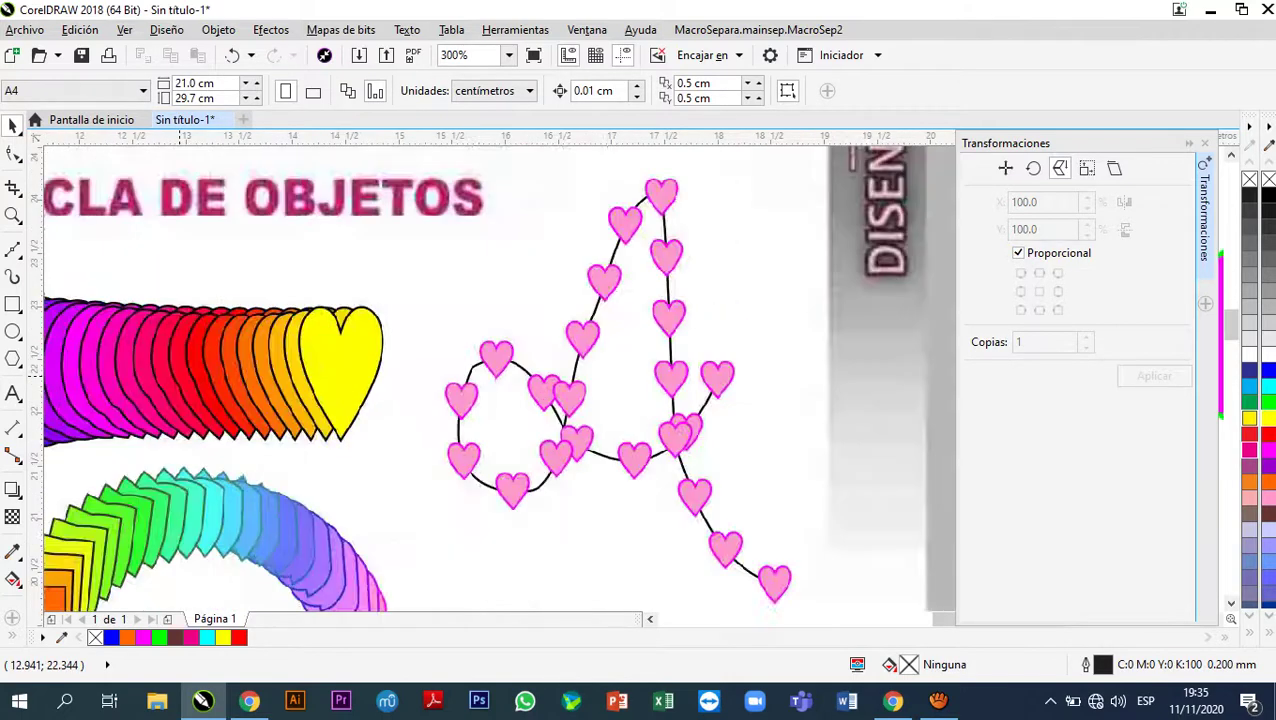
{"action": "scroll", "coordinate": [284, 380], "scroll_direction": "down", "scroll_amount": 4}
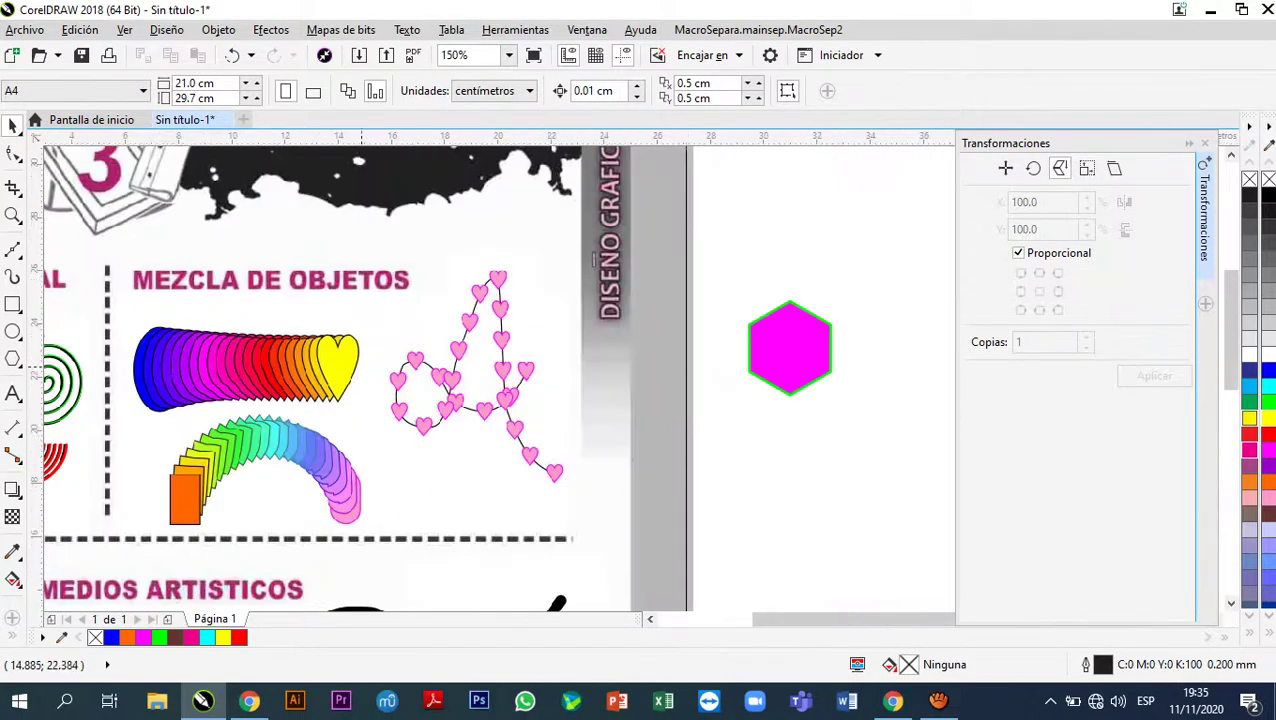
{"action": "scroll", "coordinate": [352, 380], "scroll_direction": "down", "scroll_amount": 1}
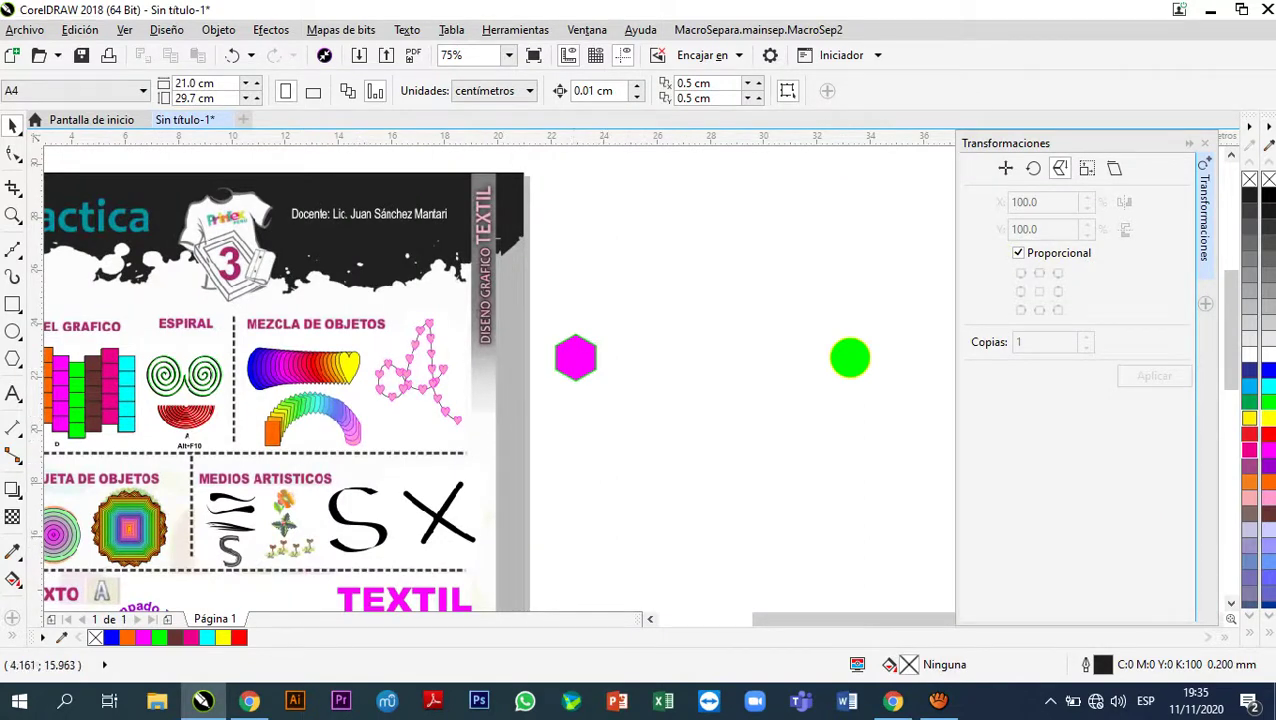
{"action": "left_click", "coordinate": [12, 489]}
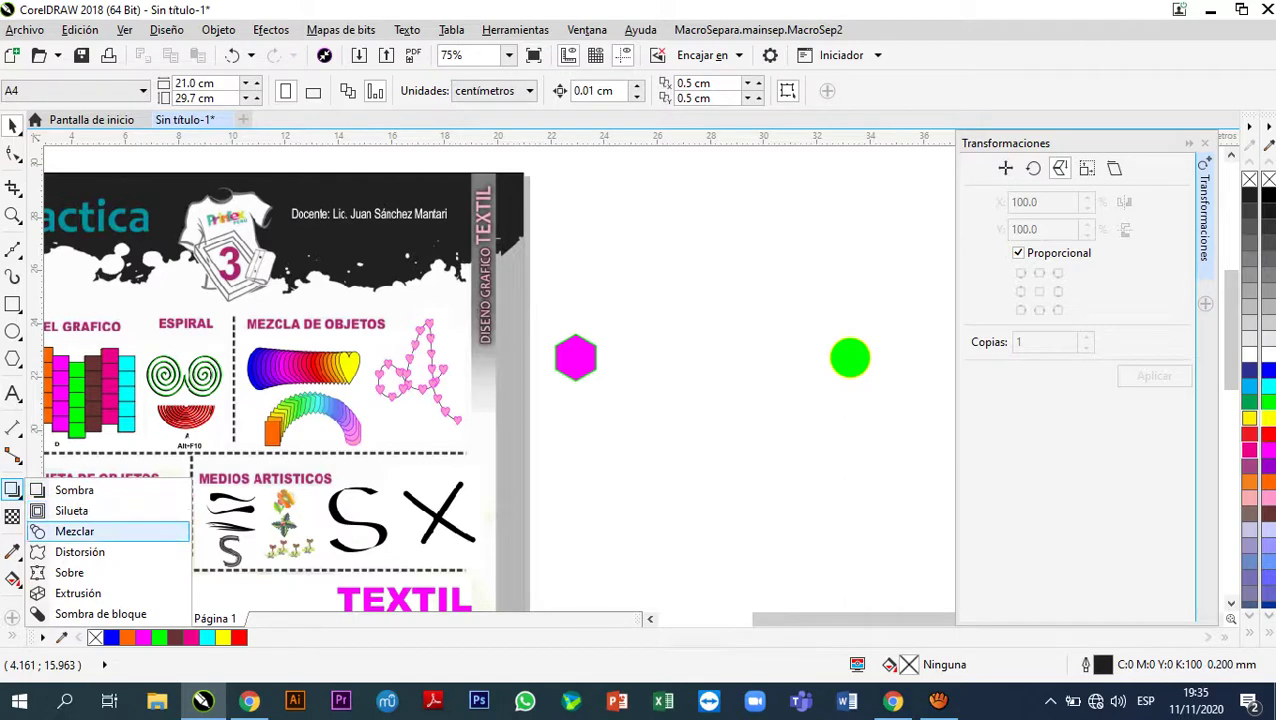
{"action": "left_click", "coordinate": [74, 531]}
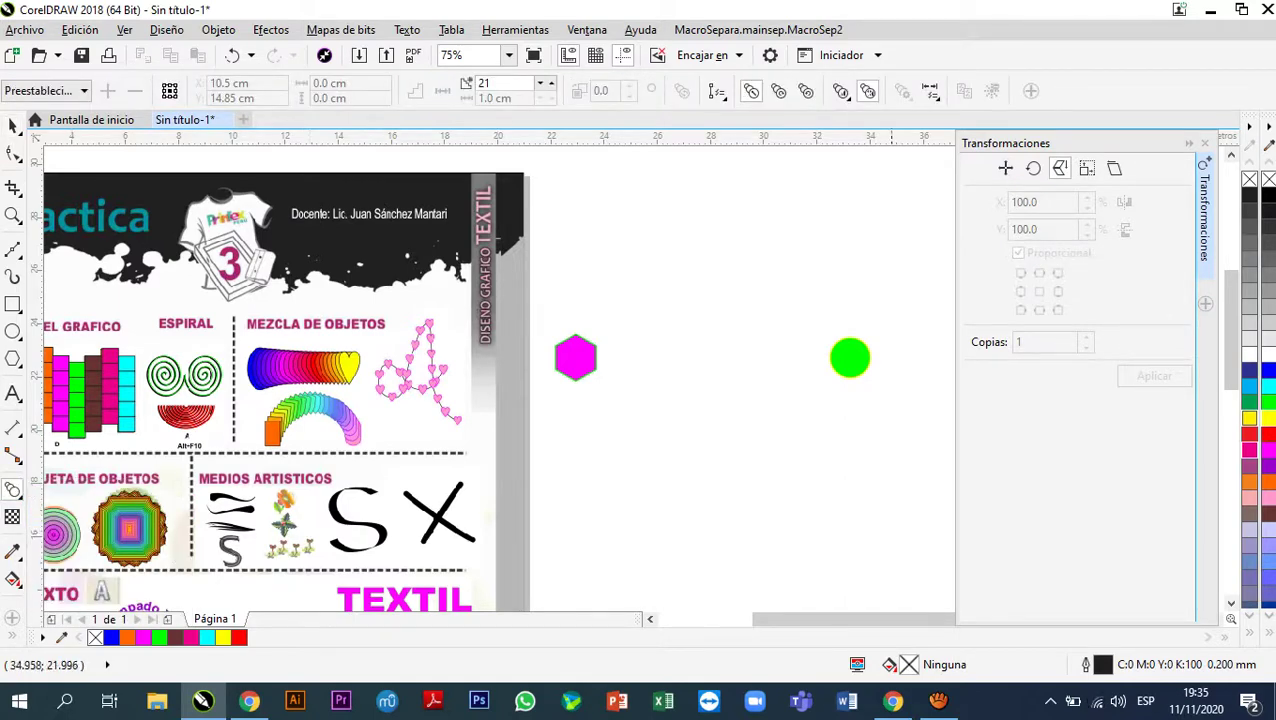
{"action": "scroll", "coordinate": [894, 352], "scroll_direction": "up", "scroll_amount": 2}
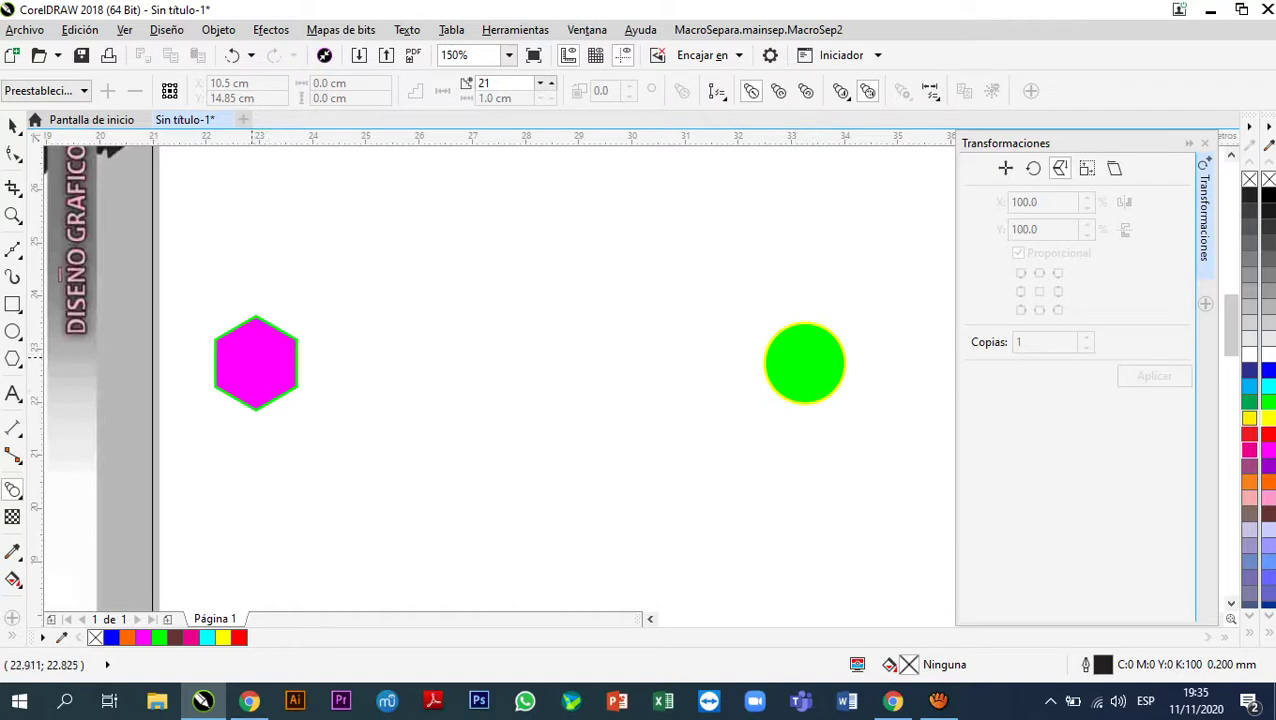
{"action": "left_click_drag", "start_coordinate": [266, 362], "coordinate": [784, 363]}
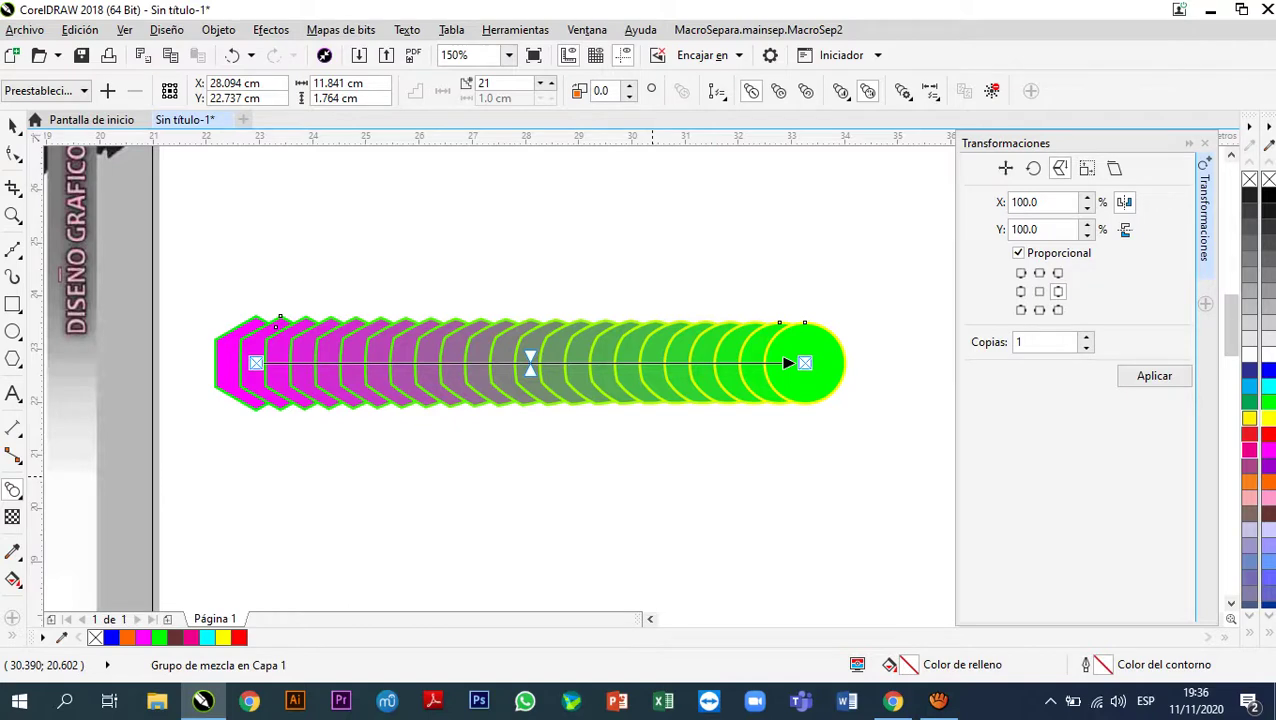
{"action": "left_click", "coordinate": [938, 700]}
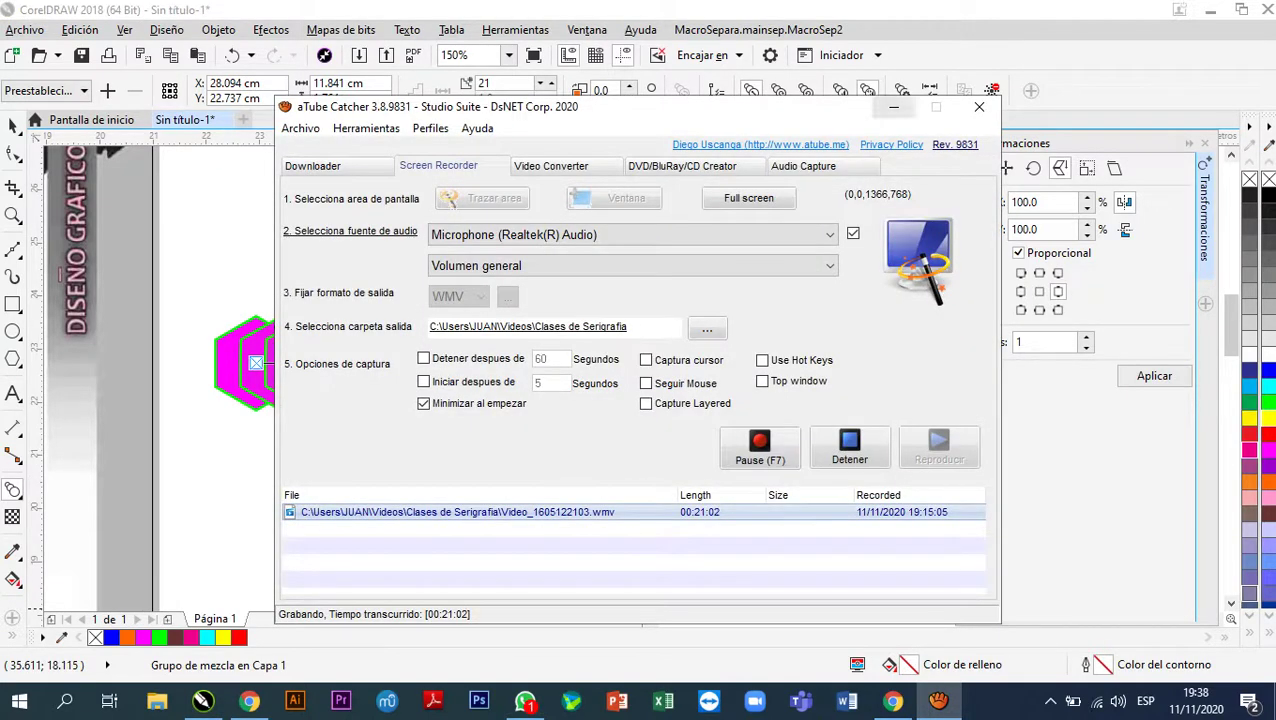
{"action": "left_click", "coordinate": [893, 107]}
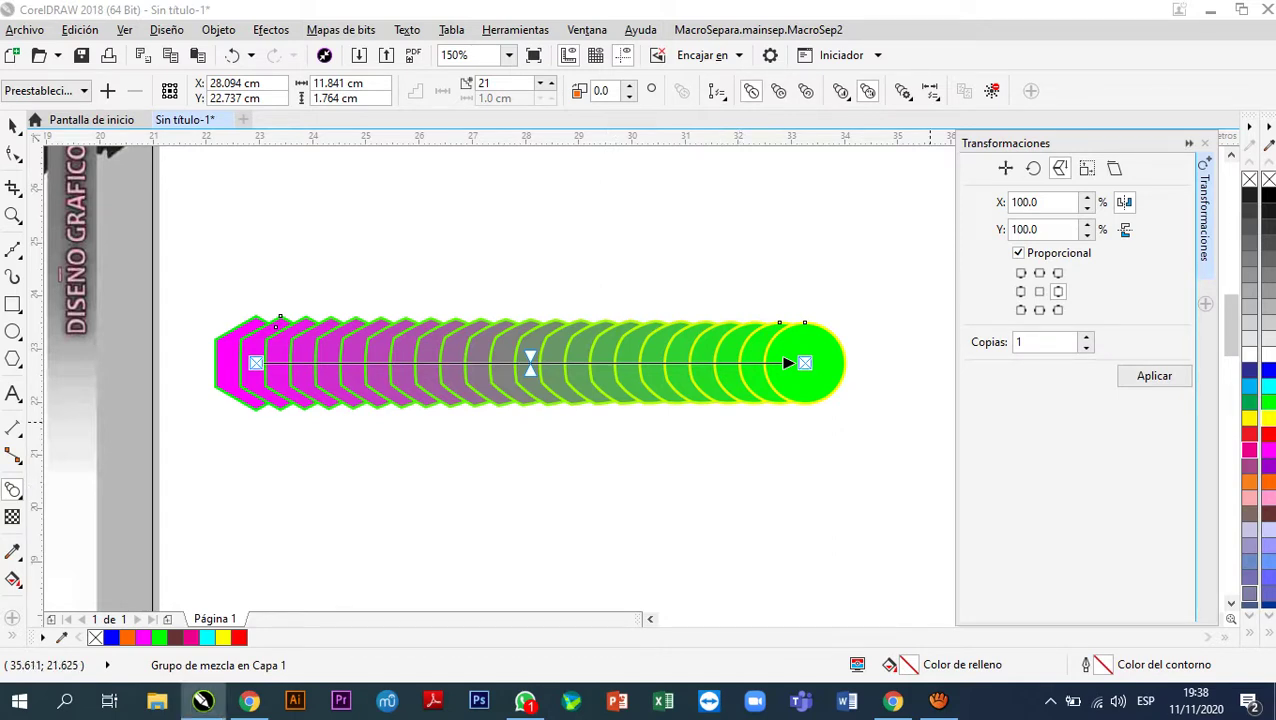
- Collapse the Transformaciones docker and delete the hexagon-to-circle blend
{"action": "left_click", "coordinate": [1188, 143]}
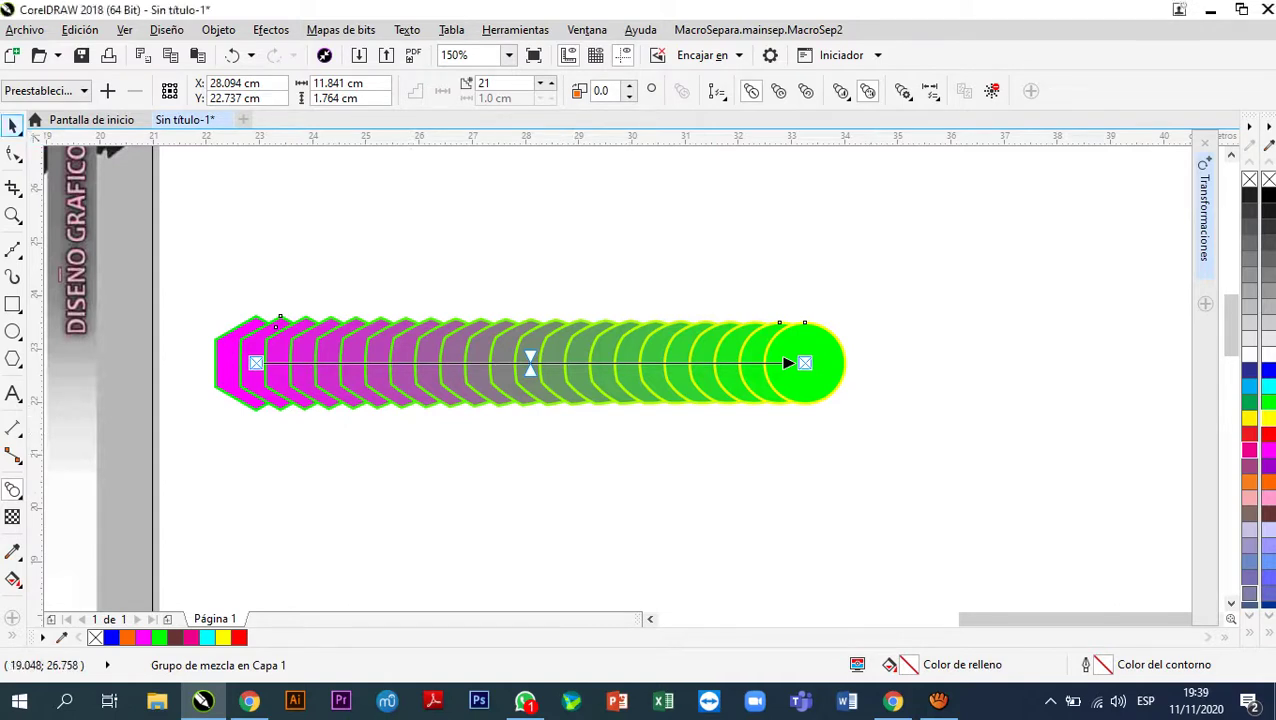
{"action": "left_click", "coordinate": [13, 124]}
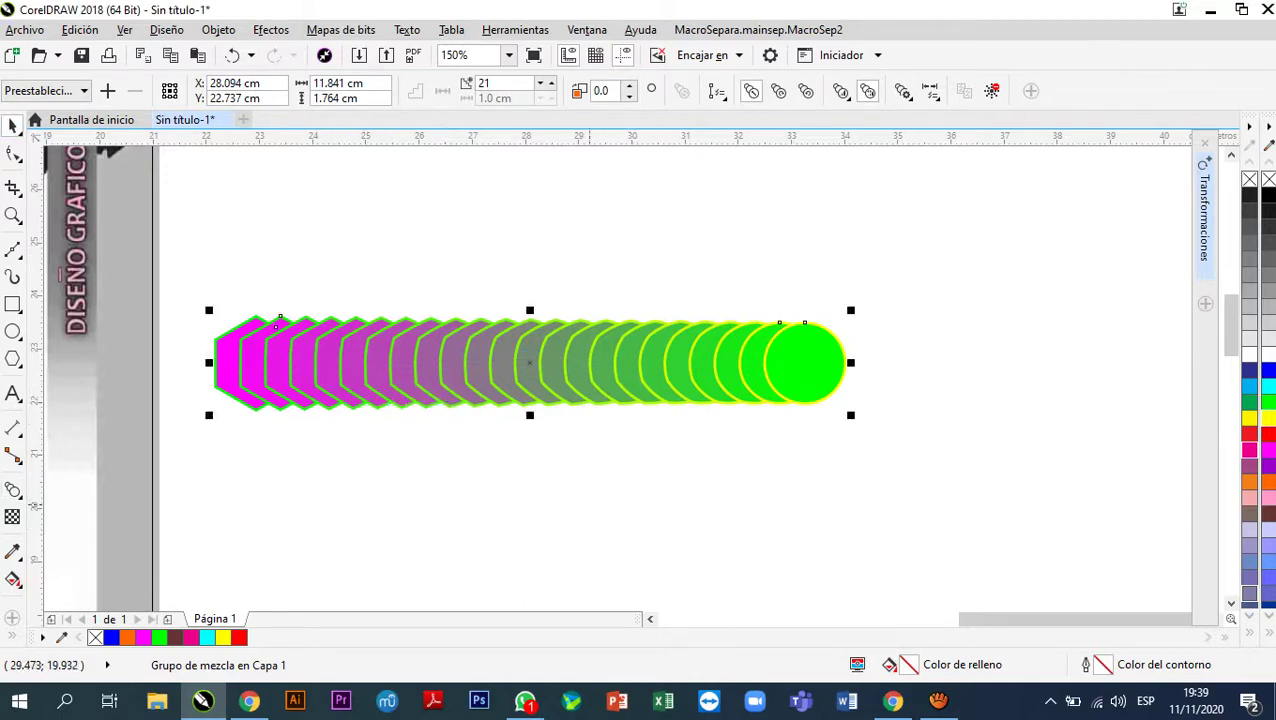
{"action": "key", "text": "Delete"}
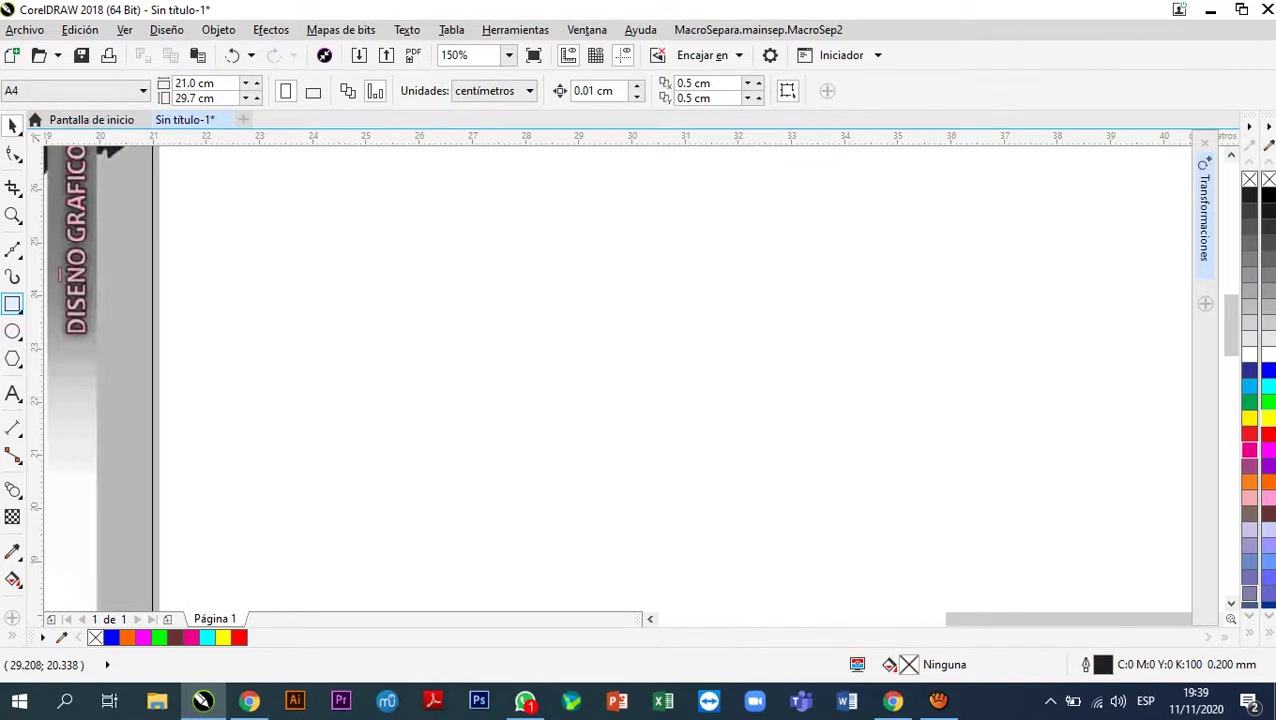
- Draw a square about 0.92 cm wide on the empty area beside the page and fill it with green
{"action": "left_click", "coordinate": [13, 305]}
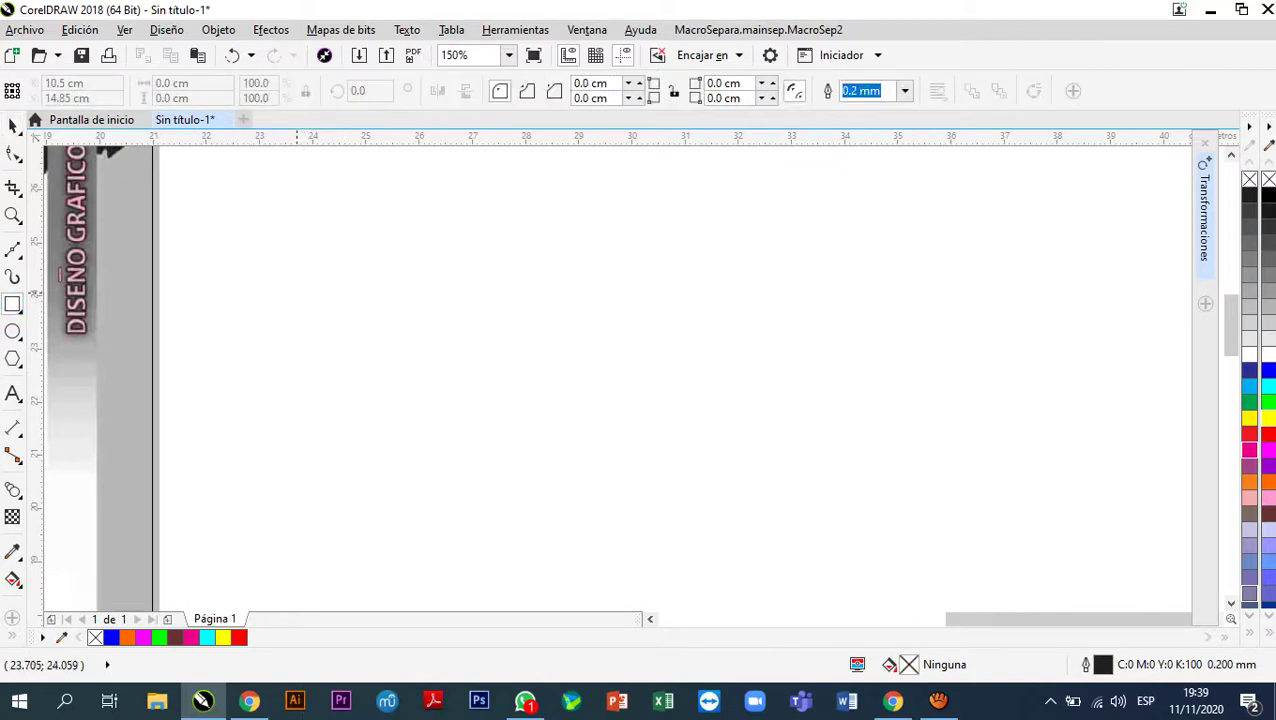
{"action": "left_click_drag", "start_coordinate": [297, 293], "coordinate": [346, 341]}
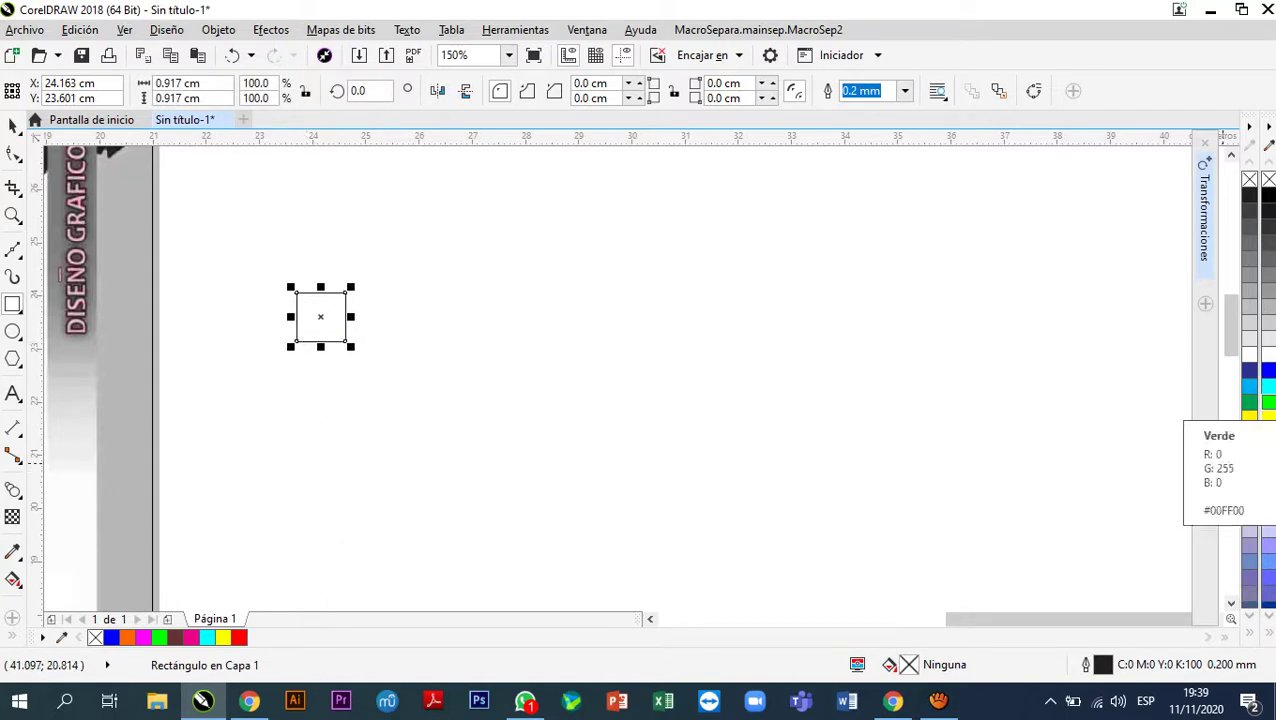
{"action": "left_click", "coordinate": [1267, 402]}
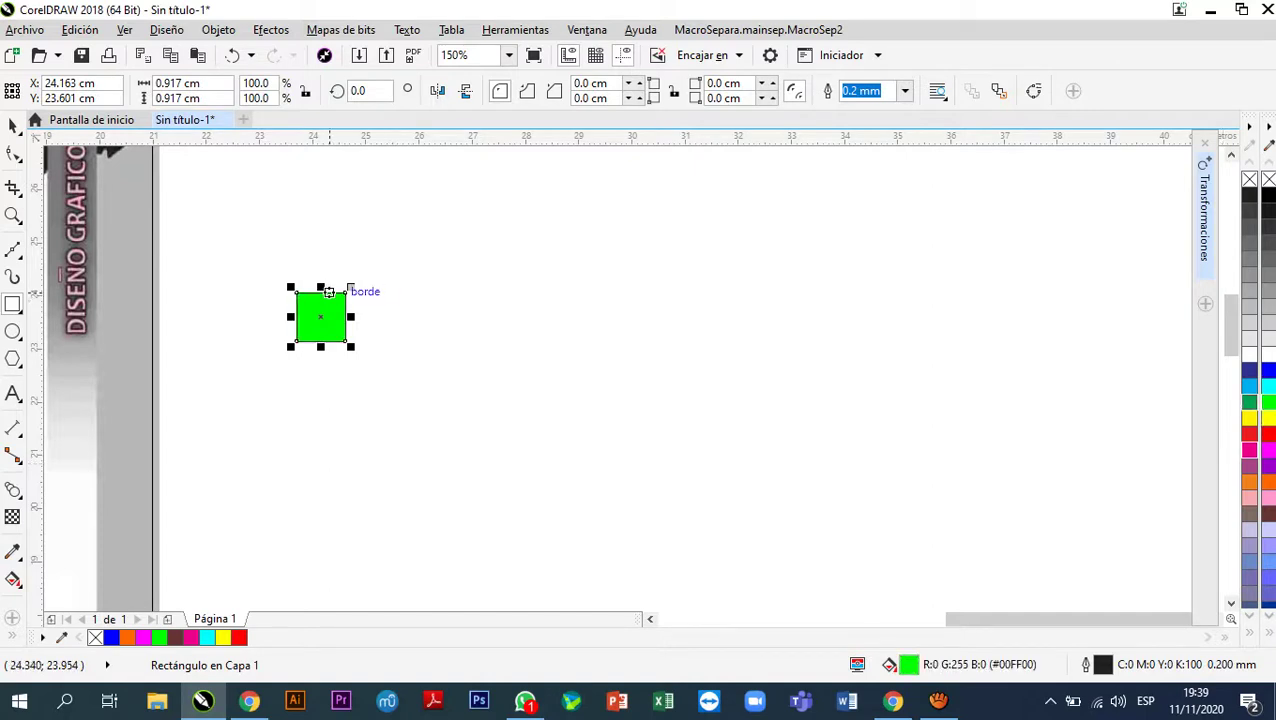
- Give the green square a magenta 0.5 mm outline and deselect it
{"action": "scroll", "coordinate": [393, 295], "scroll_direction": "up", "scroll_amount": 2}
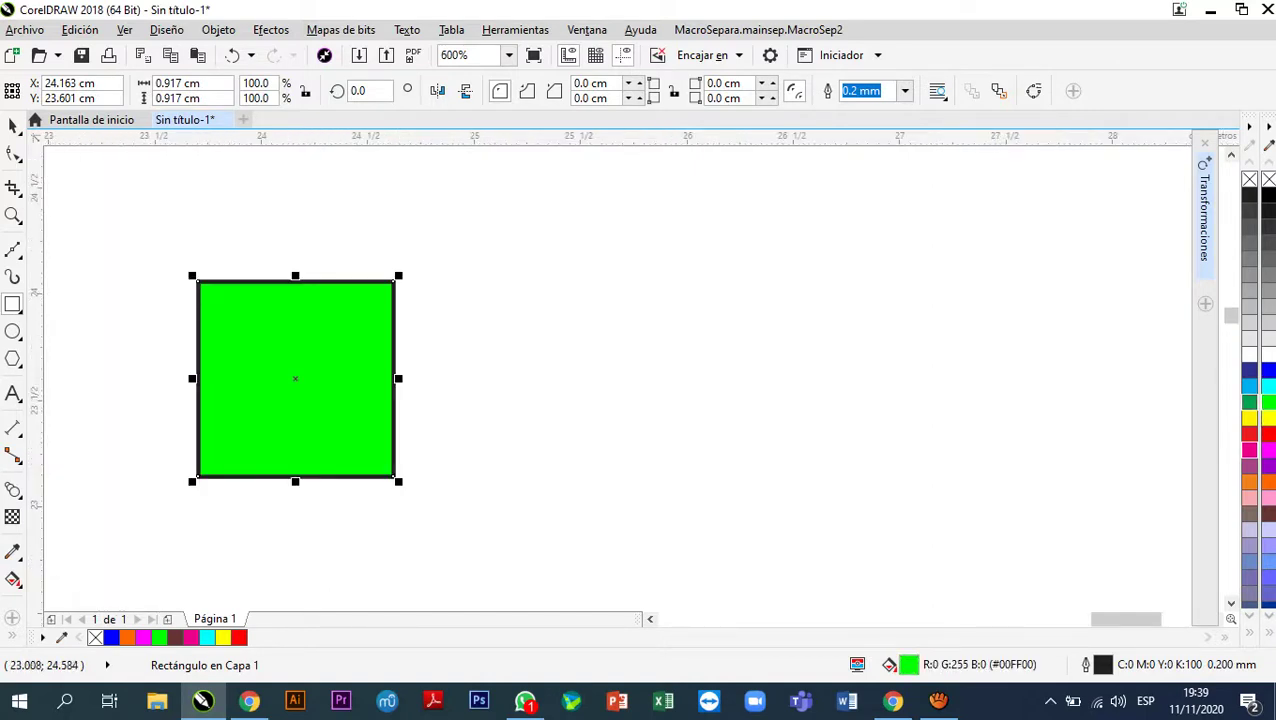
{"action": "key", "text": "space"}
{"action": "key", "text": "alt+Down"}
{"action": "key", "text": "Return"}
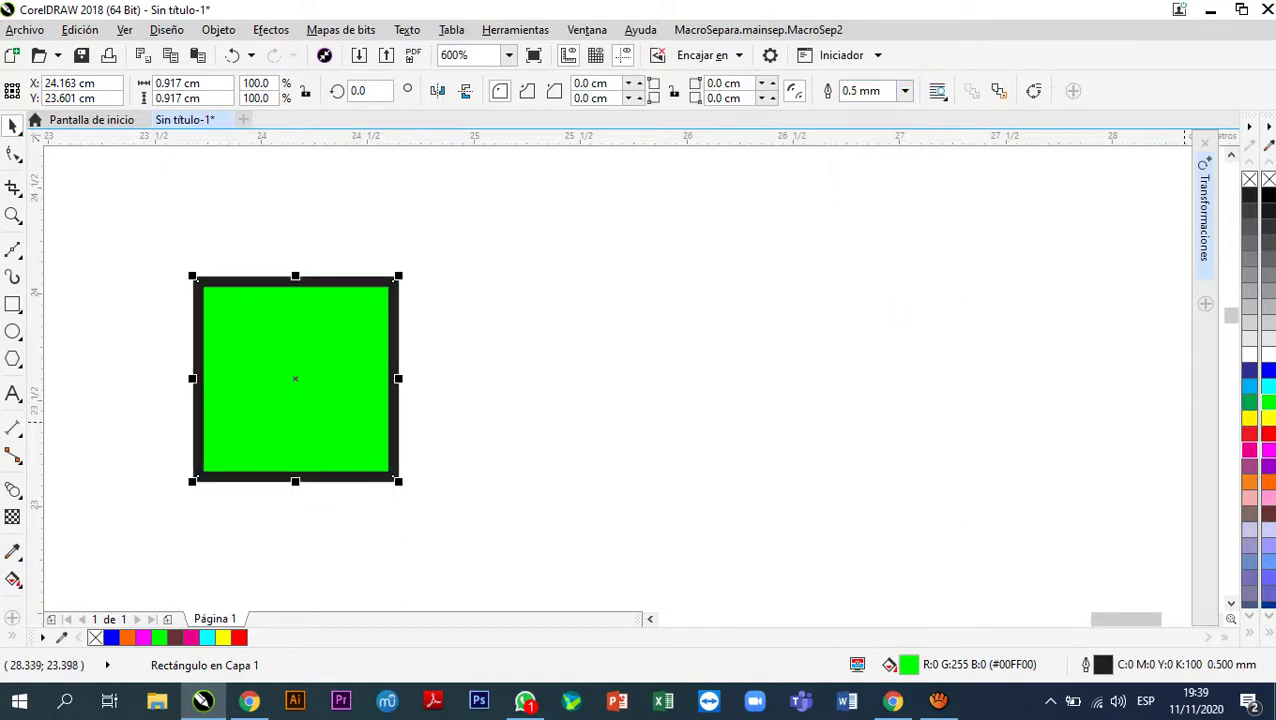
{"action": "right_click", "coordinate": [1267, 450]}
{"action": "scroll", "coordinate": [554, 303], "scroll_direction": "down", "scroll_amount": 1}
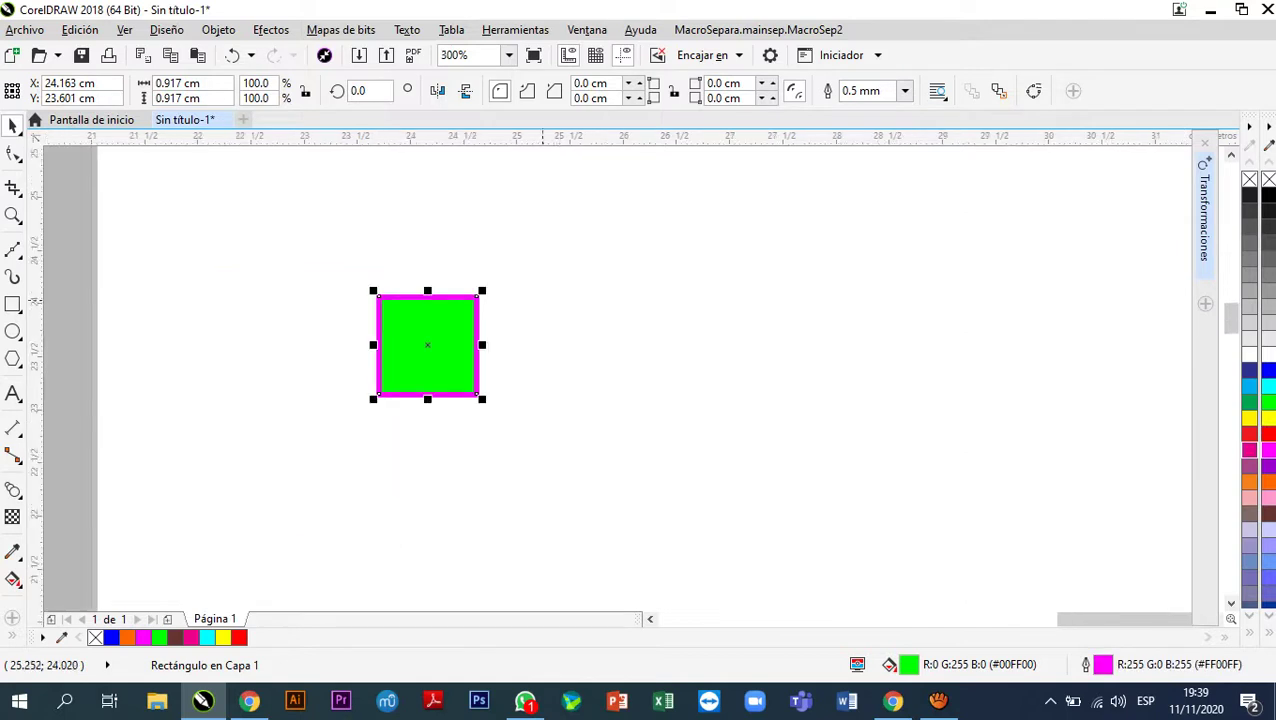
{"action": "left_click", "coordinate": [132, 328]}
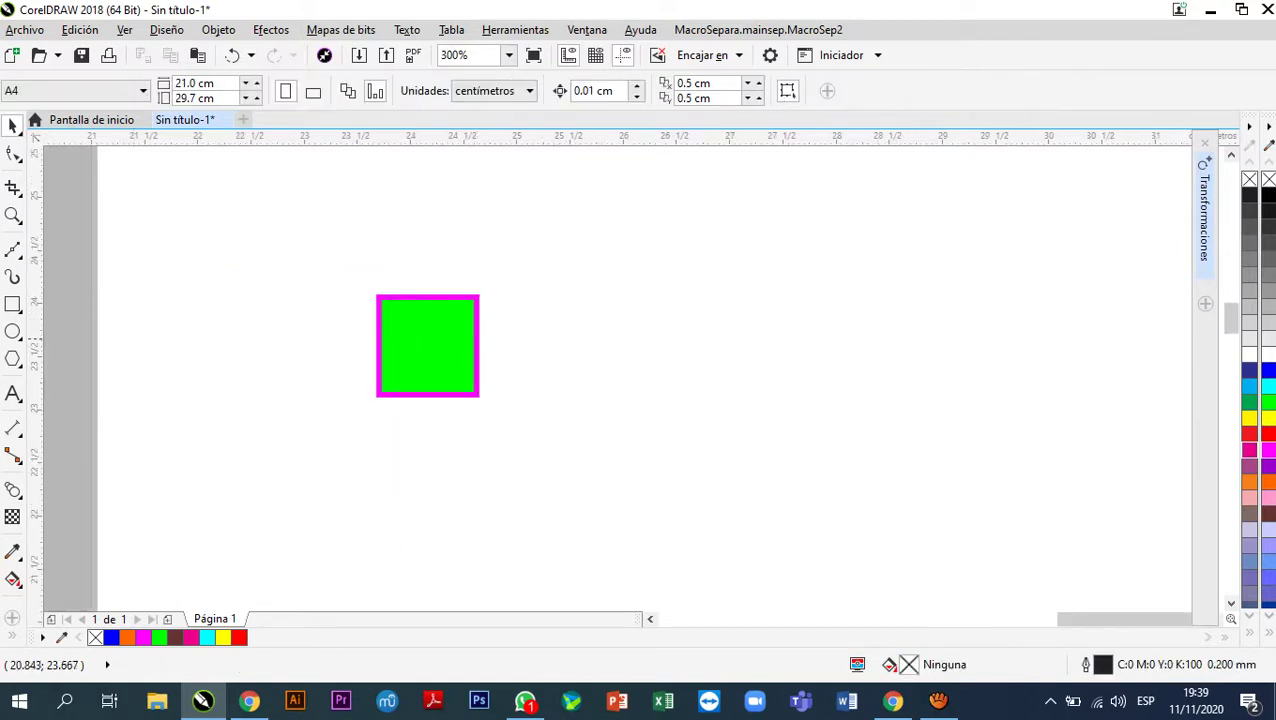
- Draw a six-sided polygon well apart from the green square and enlarge it to about 2.13 by 2.46 cm
{"action": "left_click", "coordinate": [13, 358]}
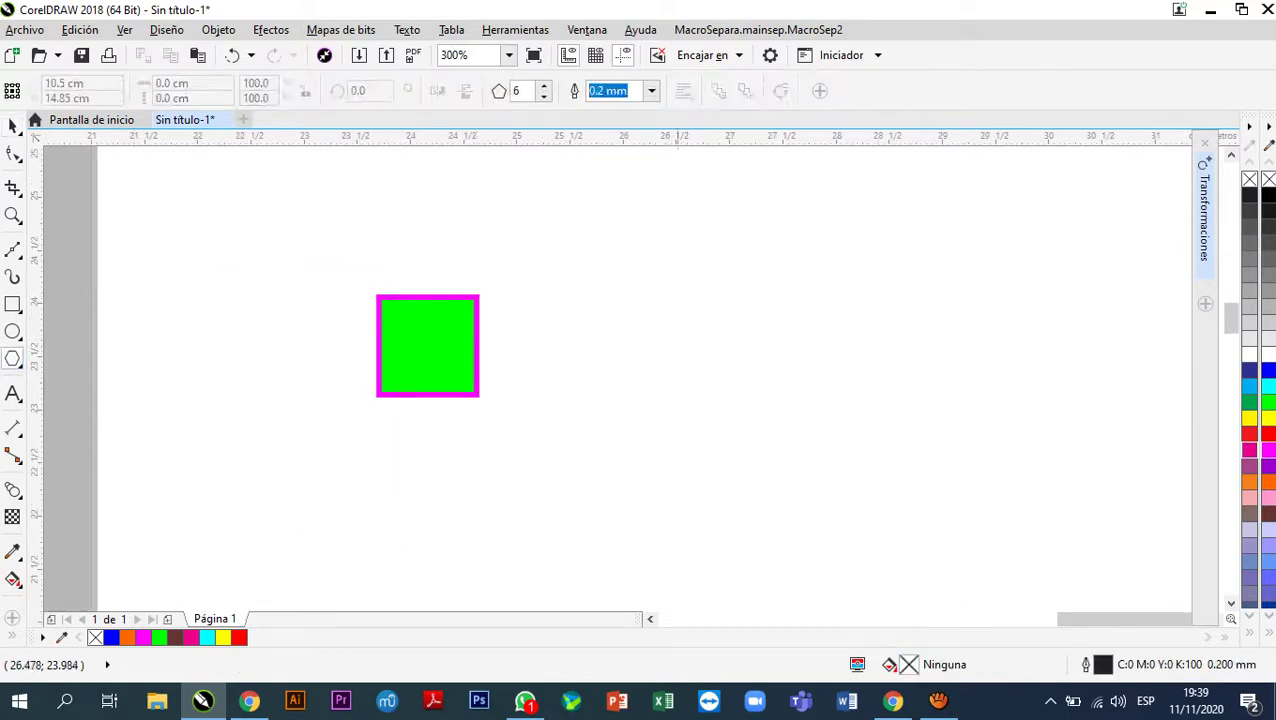
{"action": "scroll", "coordinate": [524, 310], "scroll_direction": "down", "scroll_amount": 2}
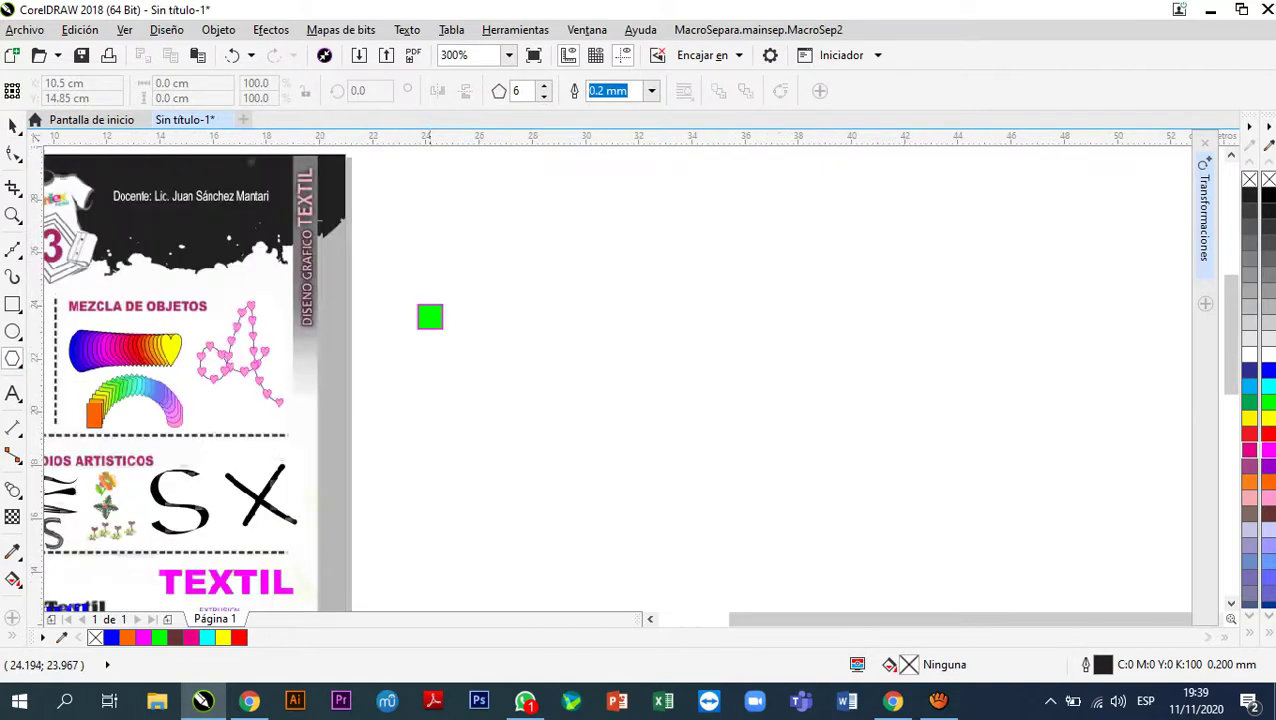
{"action": "scroll", "coordinate": [600, 300], "scroll_direction": "up", "scroll_amount": 1}
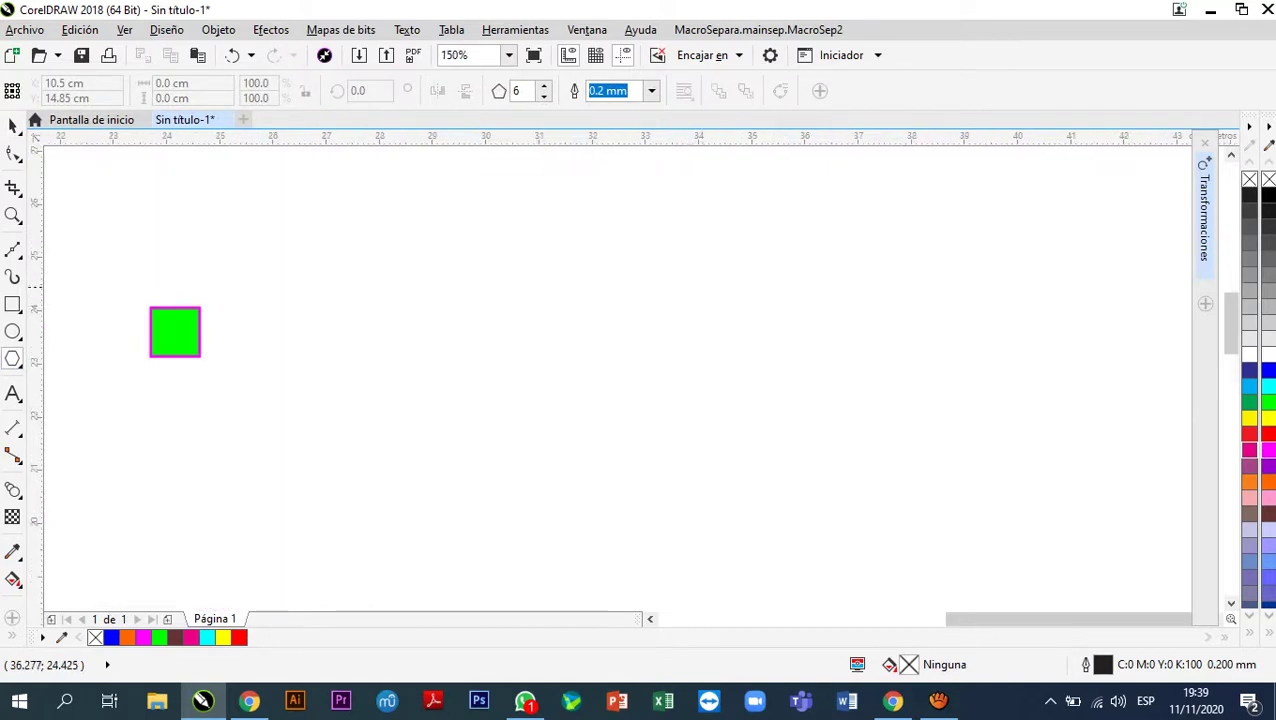
{"action": "mouse_move", "coordinate": [948, 287]}
{"action": "left_mouse_down"}
{"action": "mouse_move", "coordinate": [973, 335]}
{"action": "mouse_move", "coordinate": [998, 338]}
{"action": "left_mouse_up"}
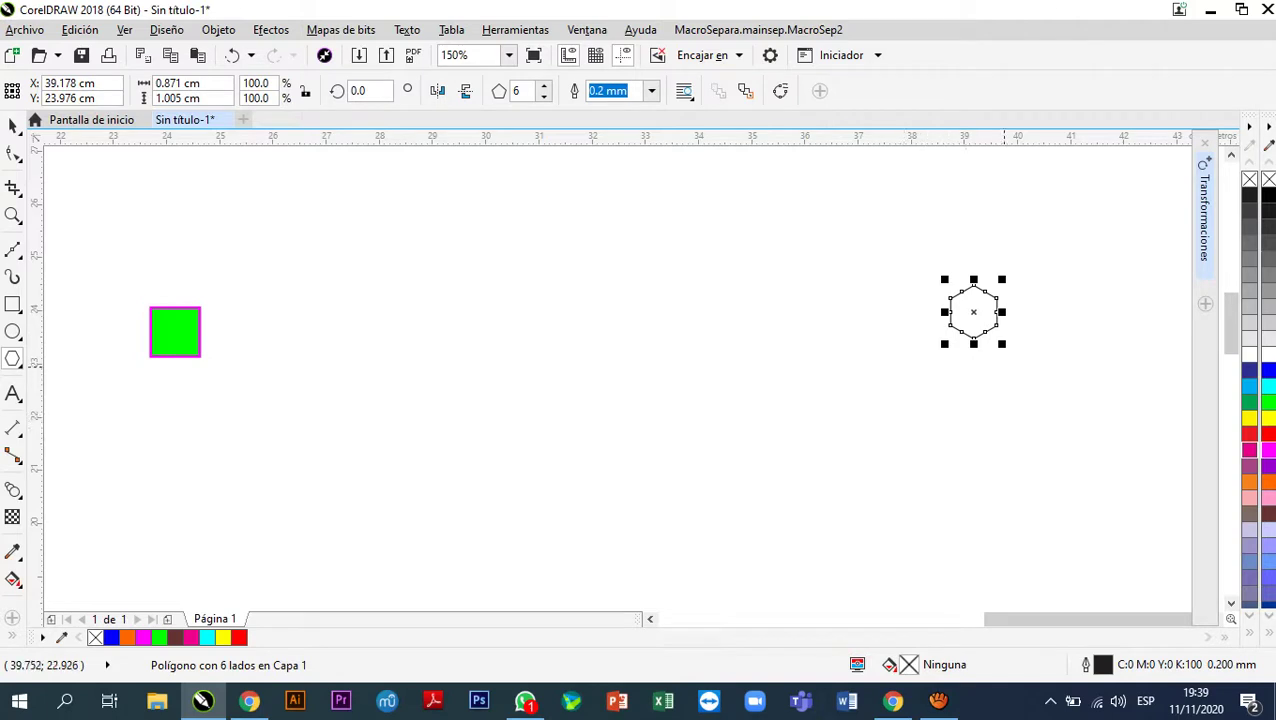
{"action": "left_click_drag", "start_coordinate": [999, 348], "coordinate": [1022, 388]}
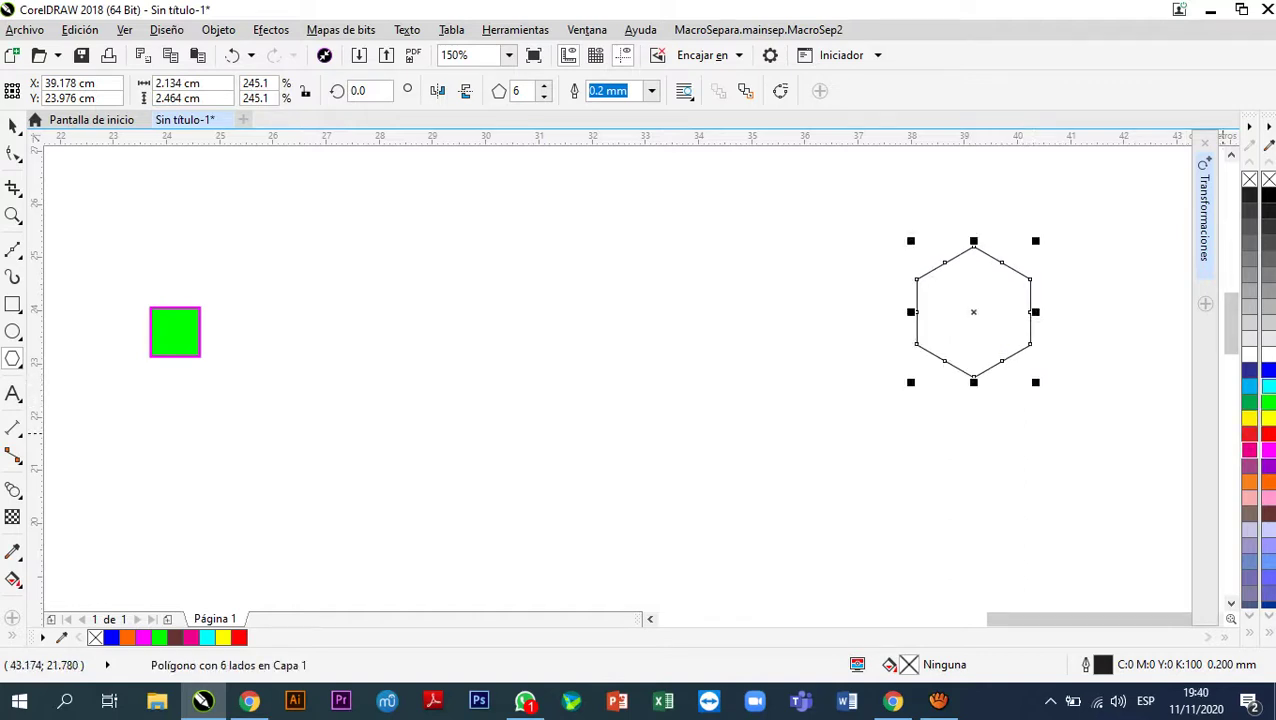
- Fill the hexagon with cyan, give it a yellow 0.5 mm outline and deselect it
{"action": "left_click", "coordinate": [1268, 386]}
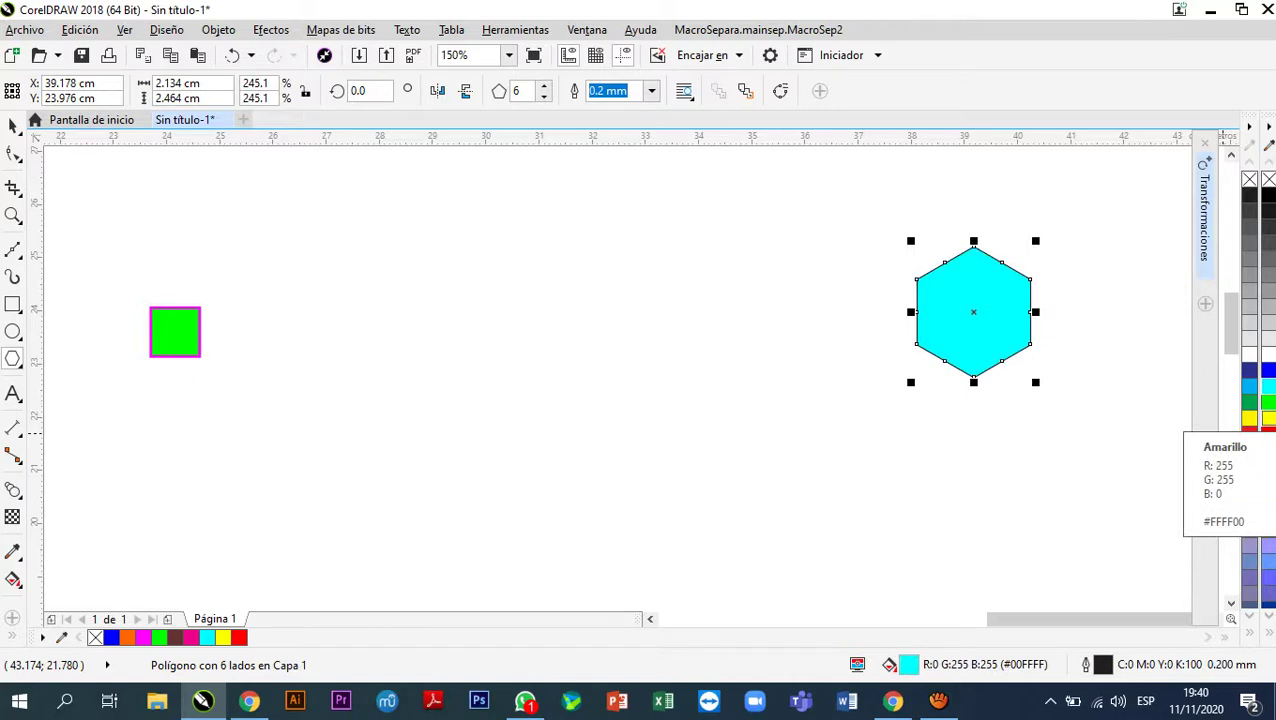
{"action": "right_click", "coordinate": [1250, 417]}
{"action": "left_click", "coordinate": [651, 91]}
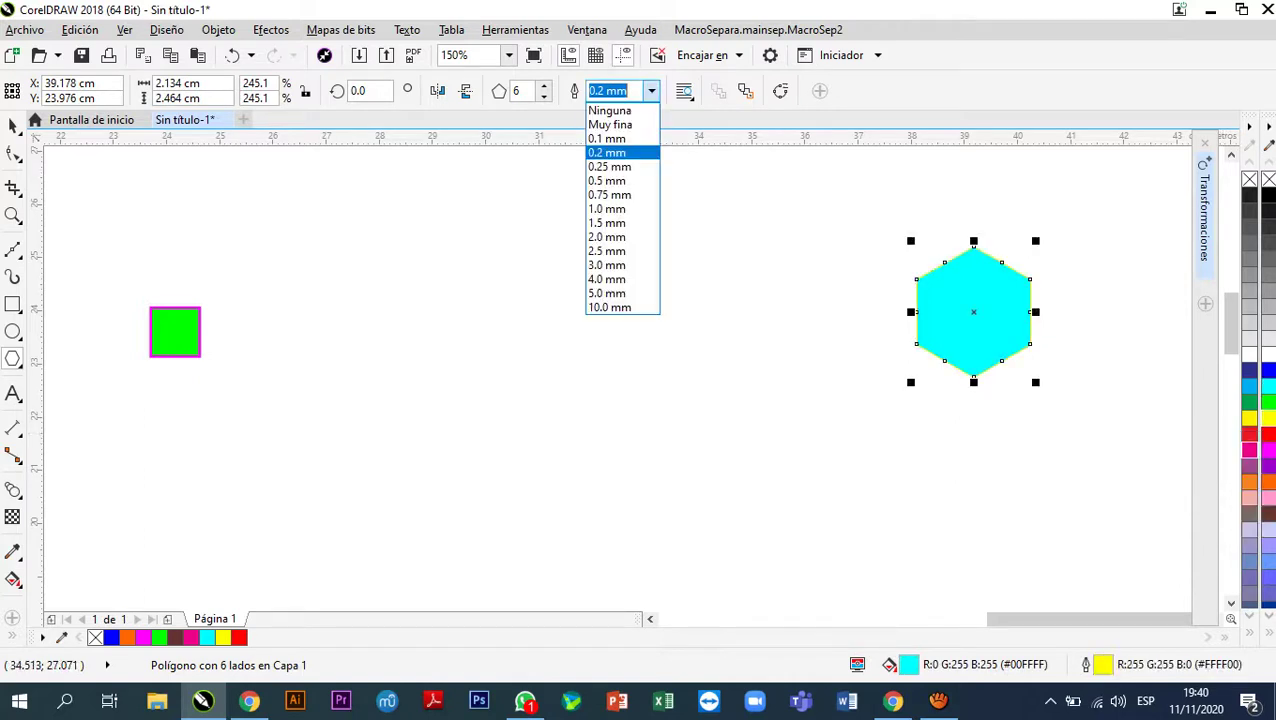
{"action": "left_click", "coordinate": [630, 180]}
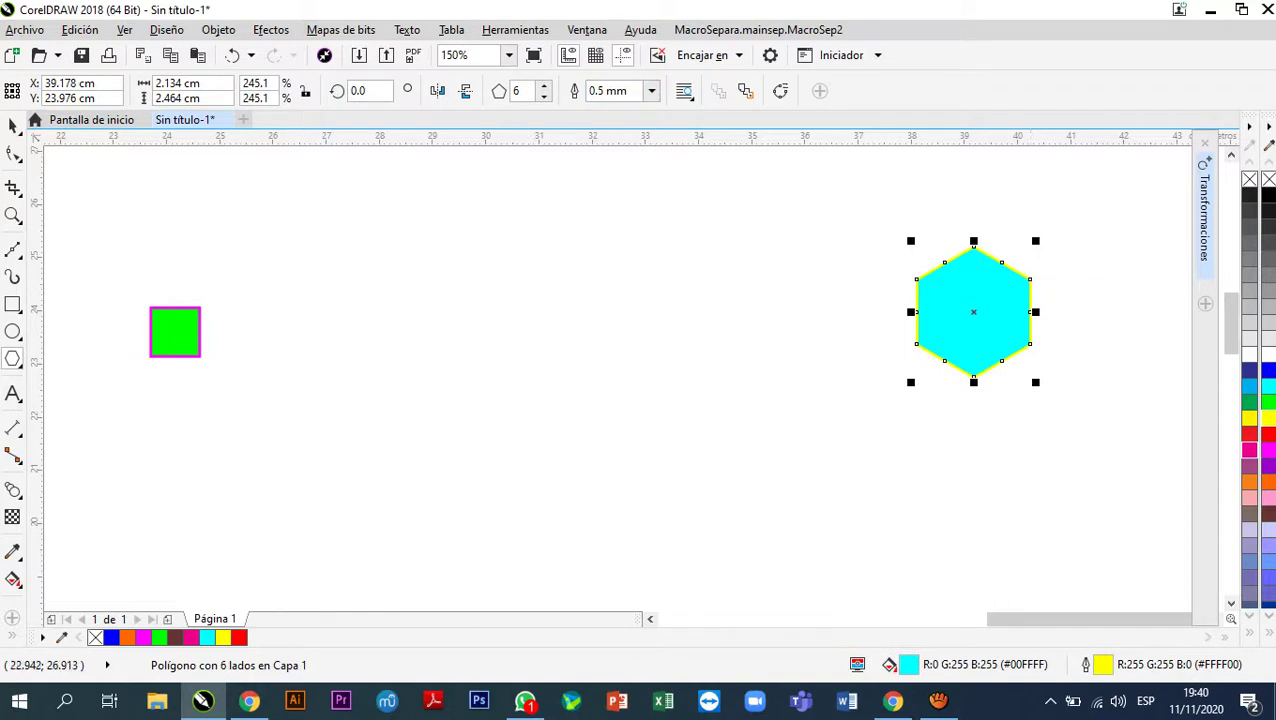
{"action": "key", "text": "space"}
{"action": "key", "text": "Escape"}
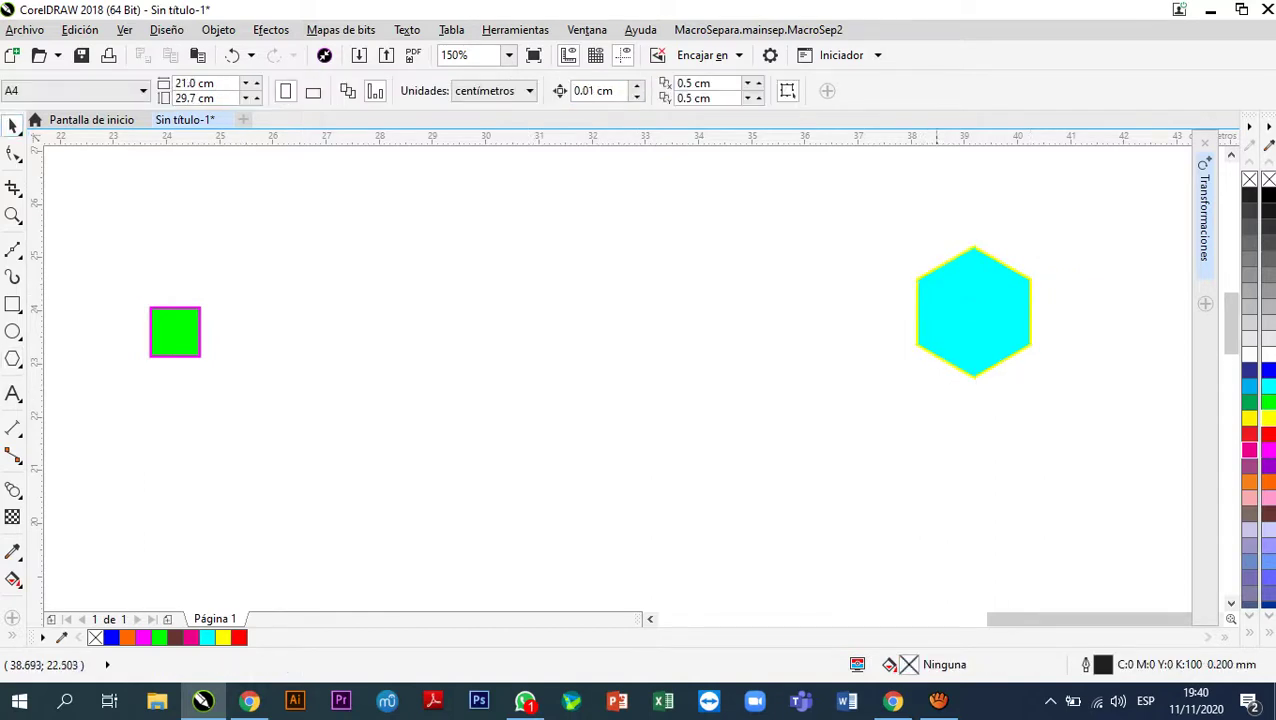
- Select the green square and the cyan hexagon, align their centres along a horizontal line and deselect them
{"action": "left_click_drag", "start_coordinate": [97, 189], "coordinate": [1095, 476]}
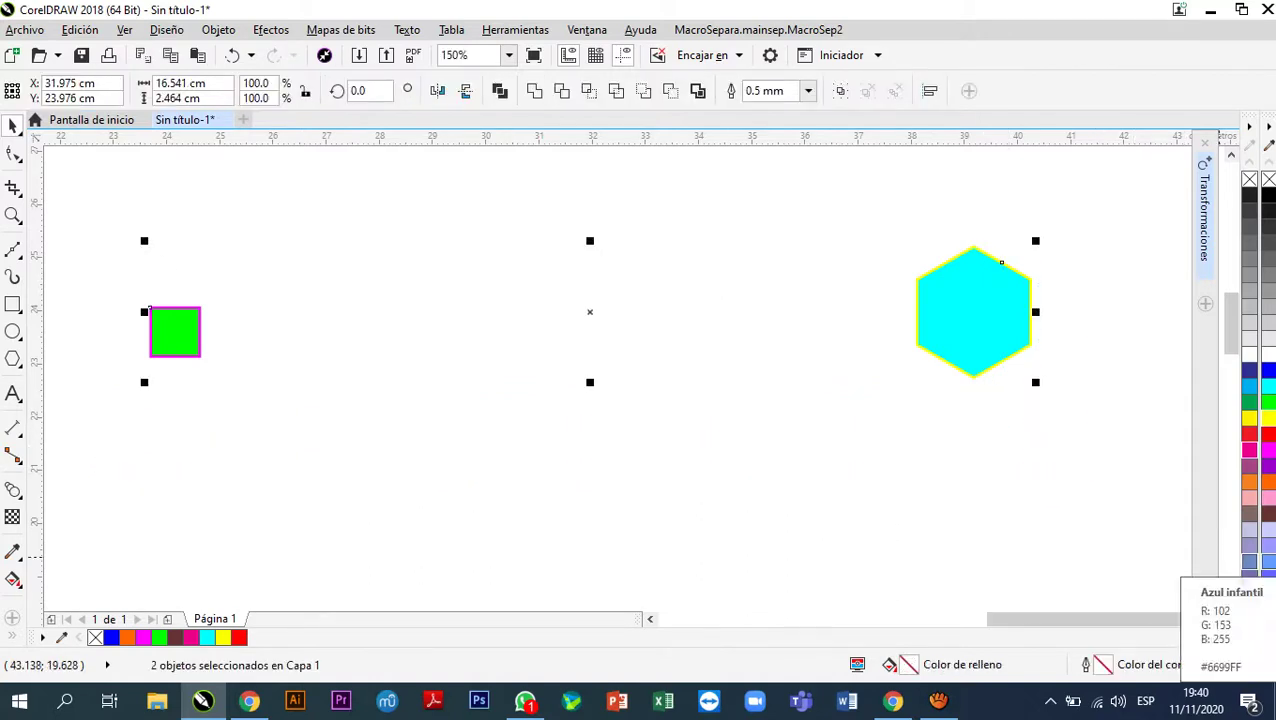
{"action": "key", "text": "e"}
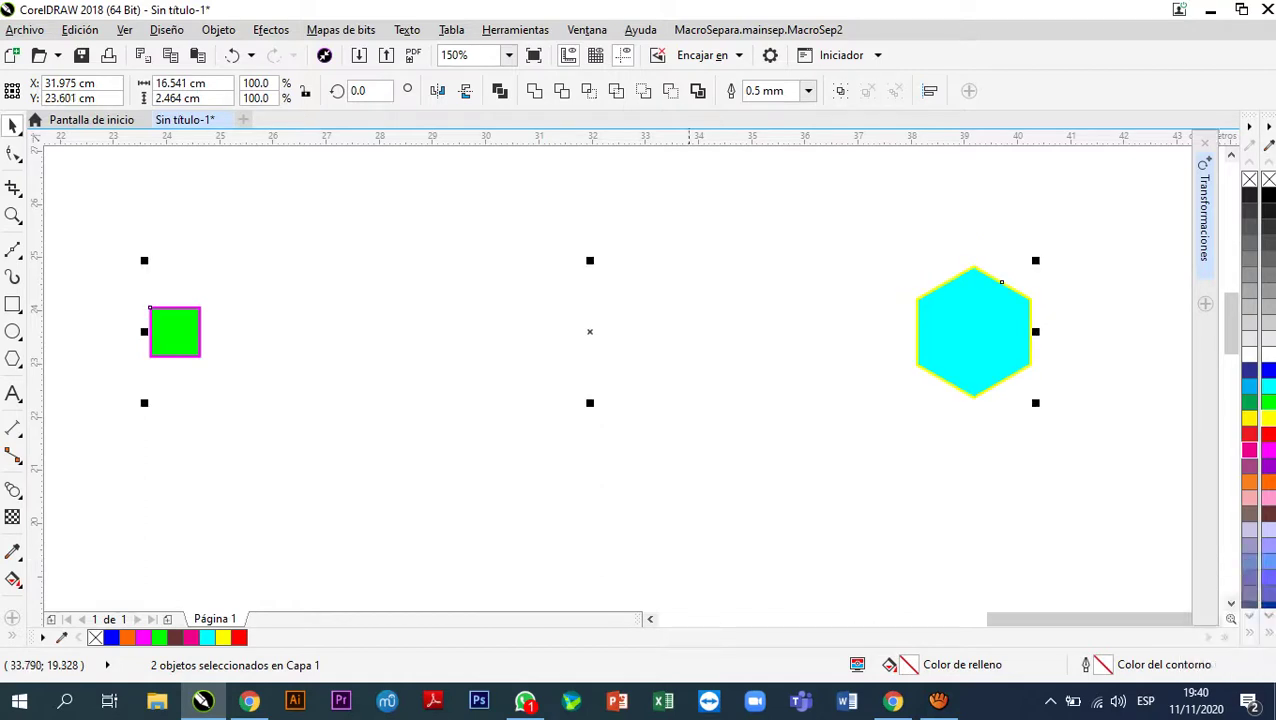
{"action": "key", "text": "Escape"}
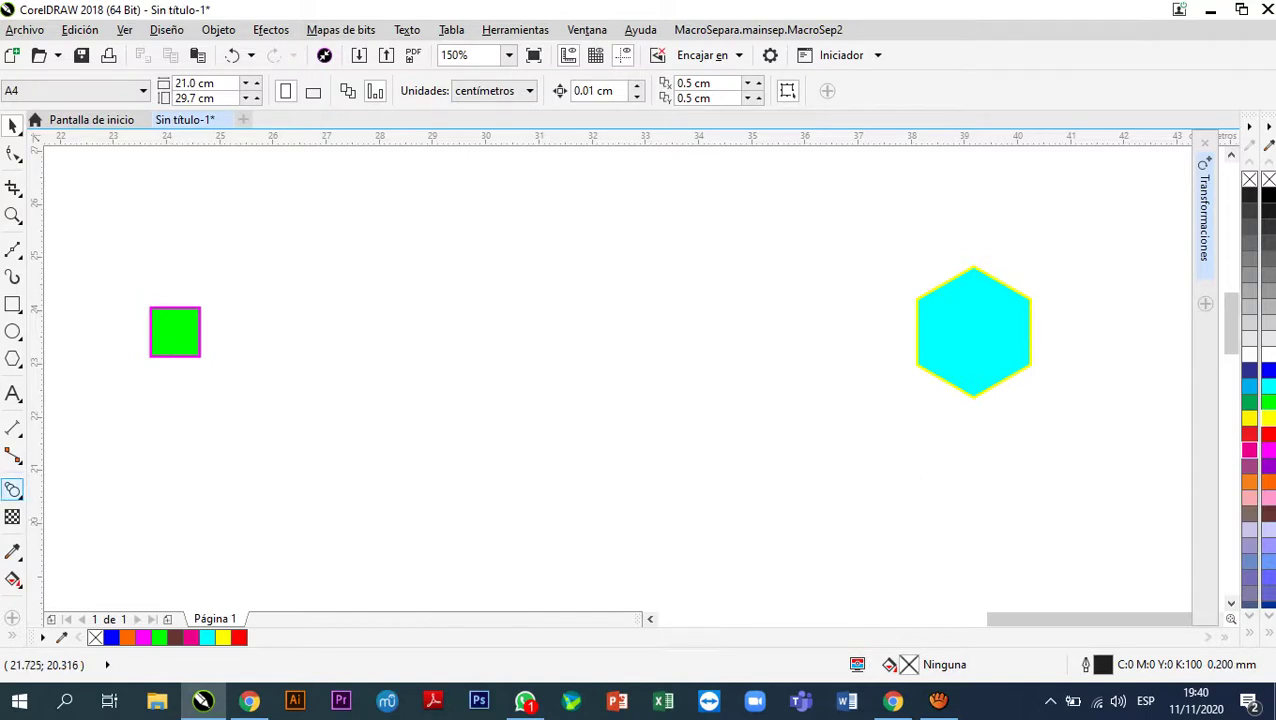
- Blend the green square into the cyan hexagon with the Mezclar tool, using 21 steps
{"action": "left_click", "coordinate": [13, 489]}
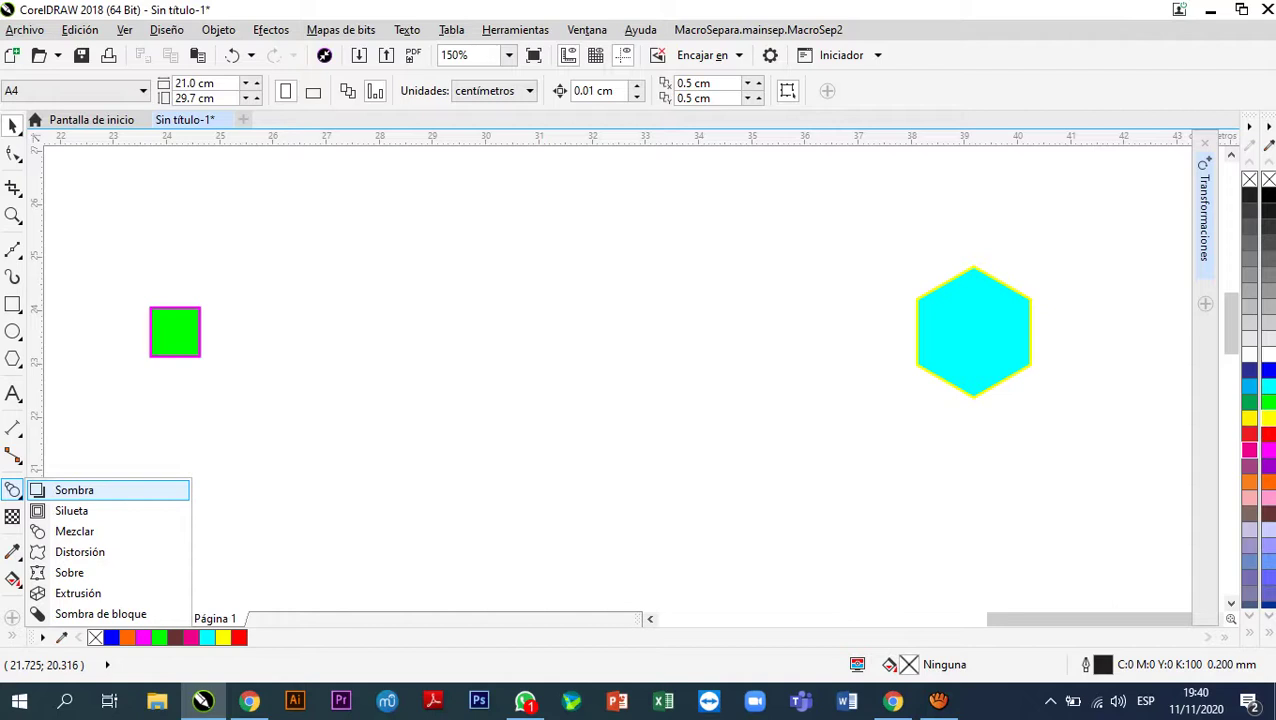
{"action": "key", "text": "Escape"}
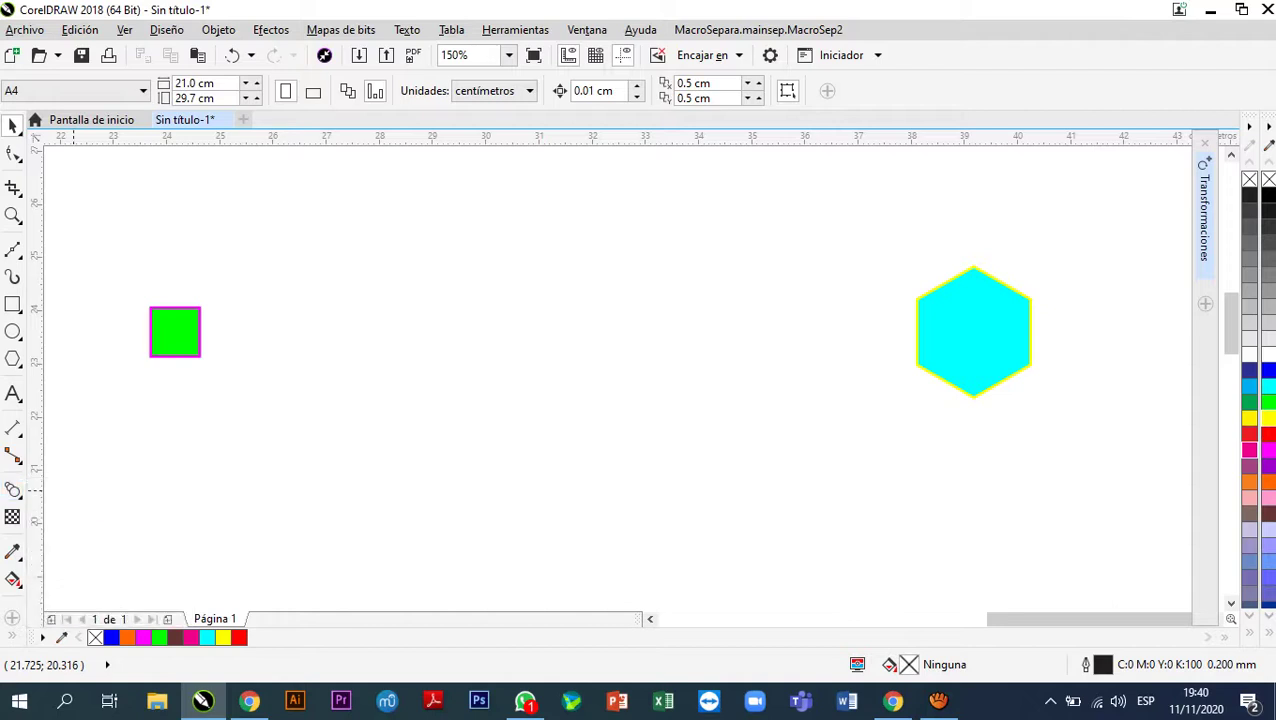
{"action": "left_click", "coordinate": [13, 489]}
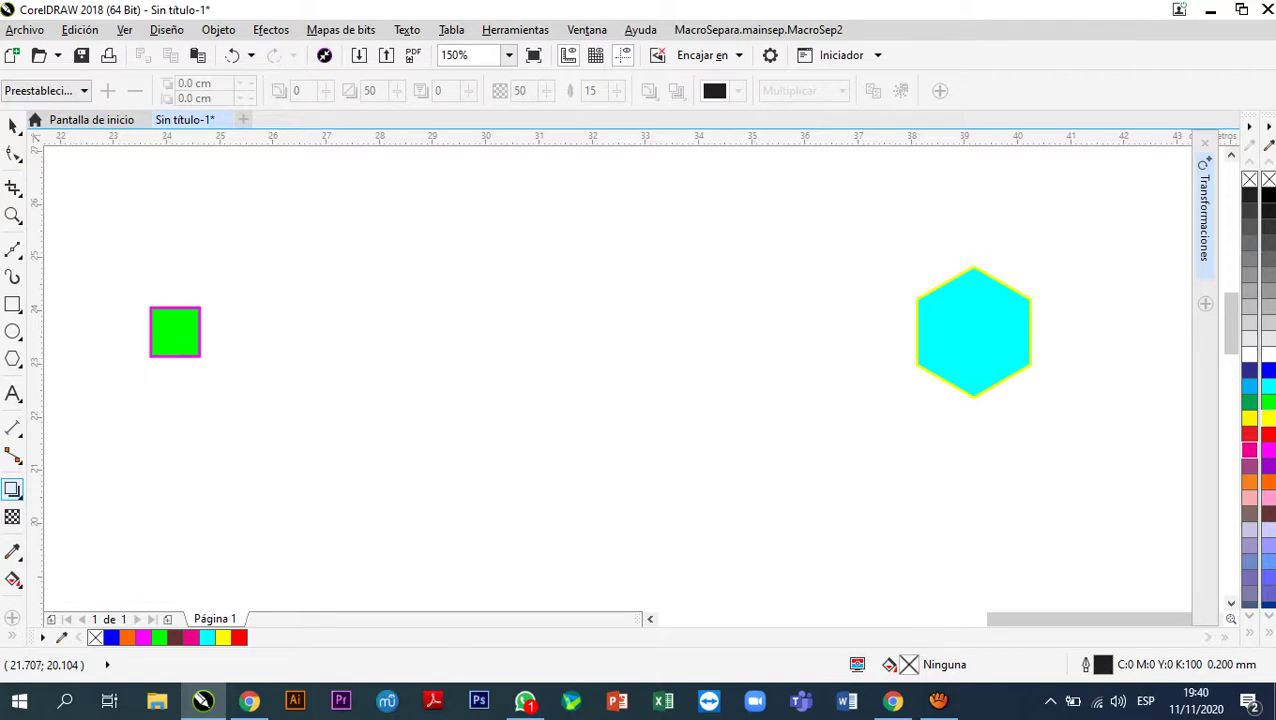
{"action": "left_click", "coordinate": [13, 489]}
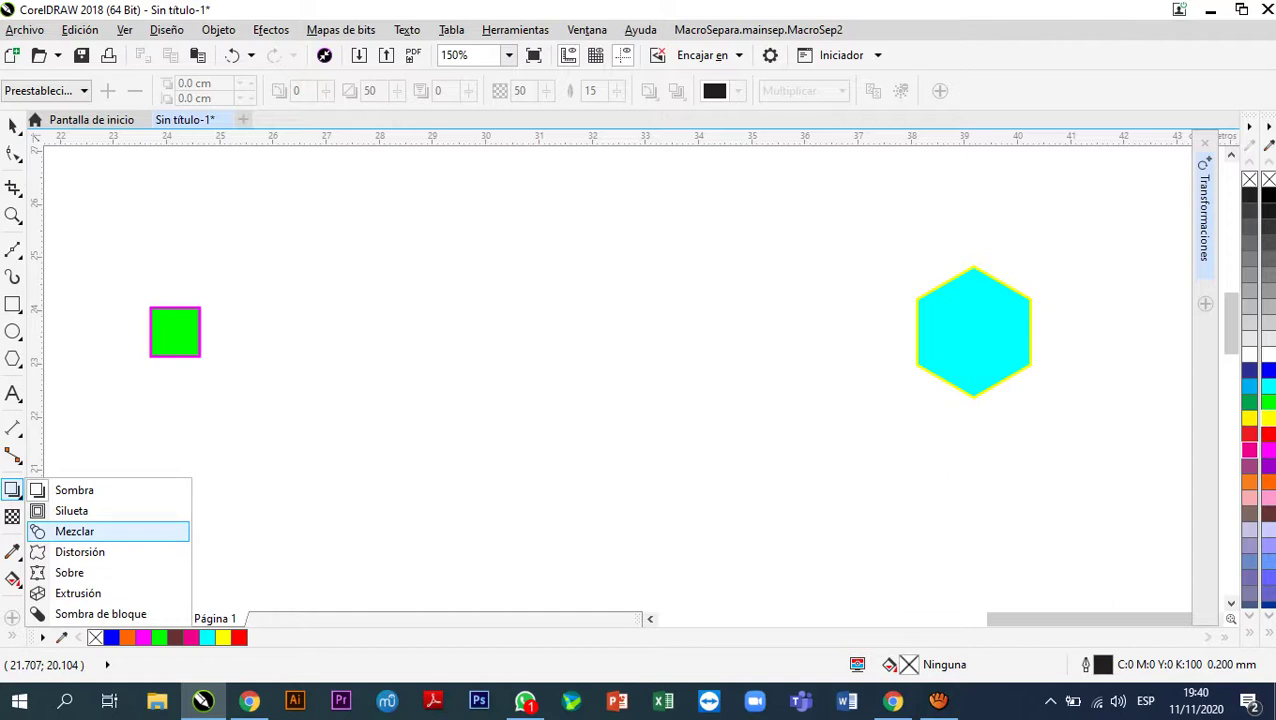
{"action": "left_click", "coordinate": [74, 531]}
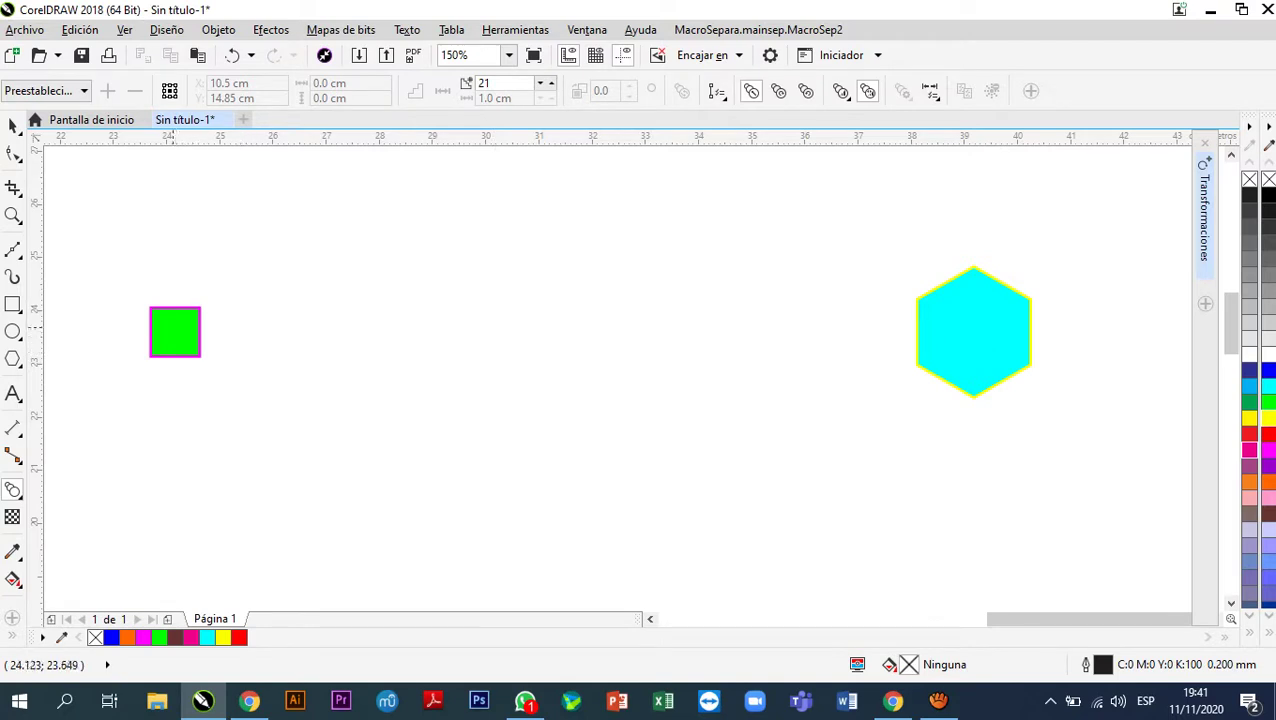
{"action": "left_click_drag", "start_coordinate": [174, 332], "coordinate": [973, 332]}
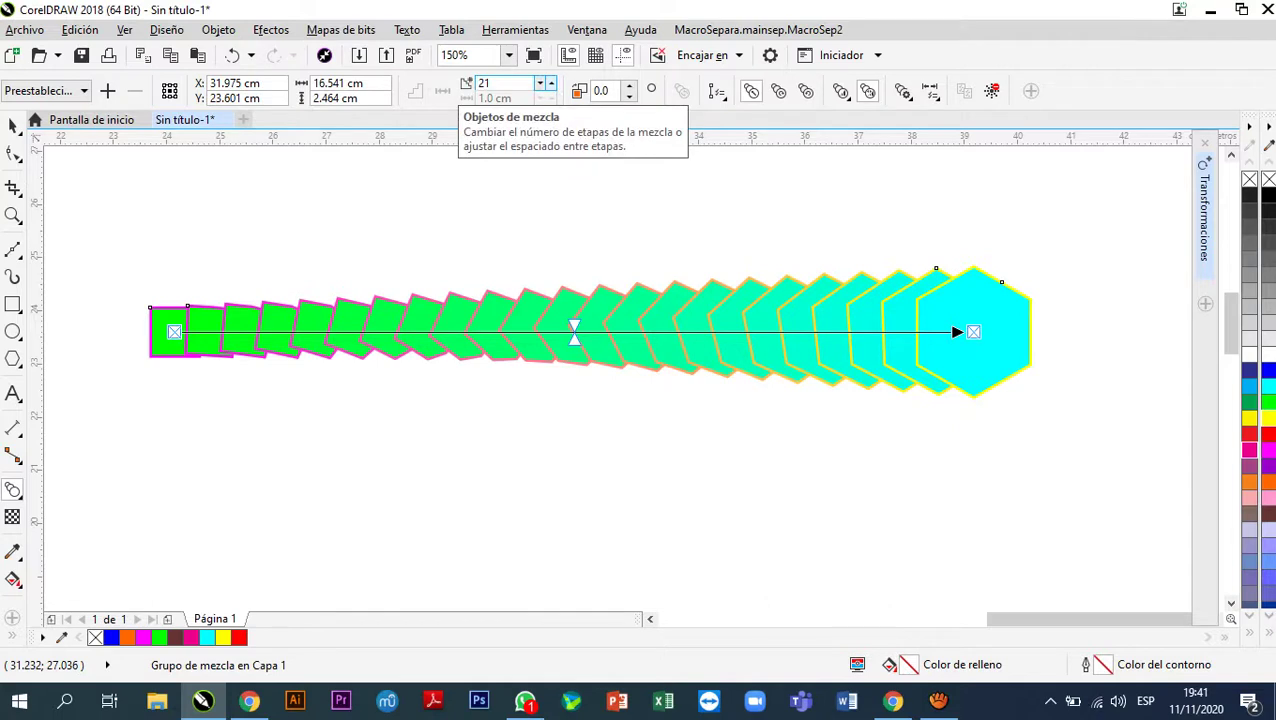
- Raise the number of steps in the square-to-hexagon blend to 48
{"action": "scroll", "coordinate": [490, 83], "scroll_direction": "up", "scroll_amount": 3}
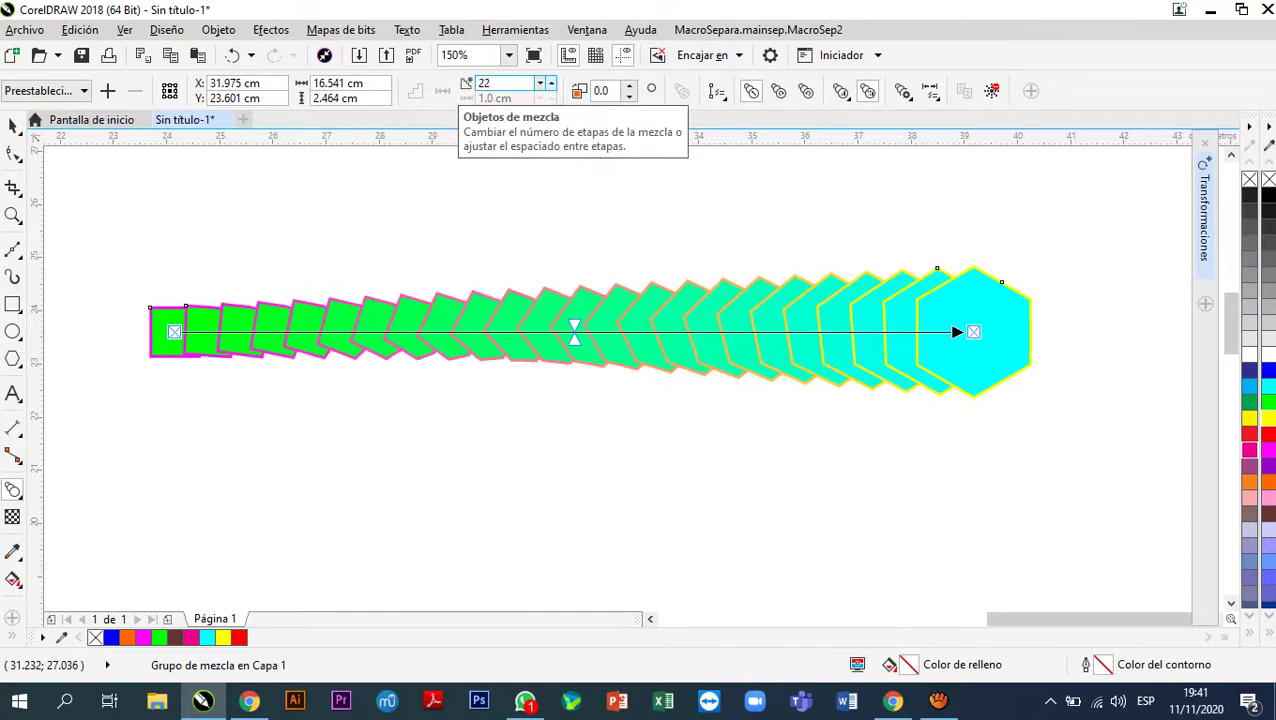
{"action": "scroll", "coordinate": [490, 83], "scroll_direction": "up", "scroll_amount": 4}
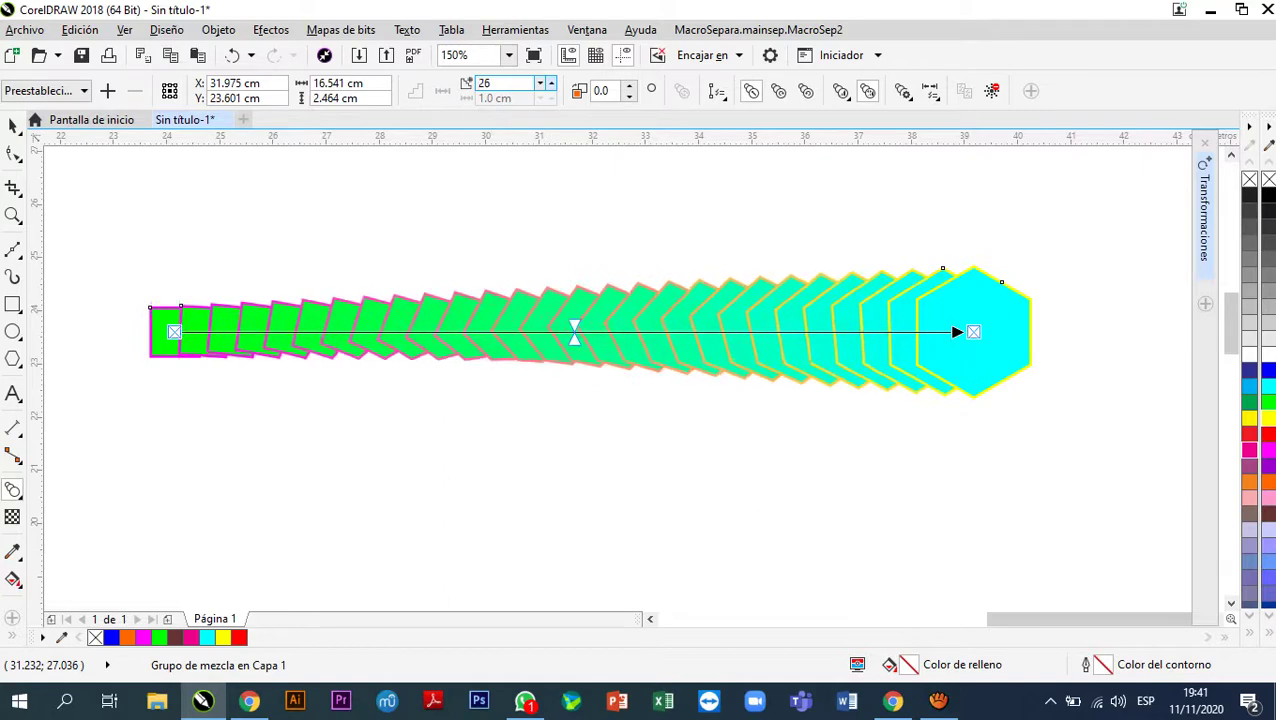
{"action": "scroll", "coordinate": [490, 83], "scroll_direction": "up", "scroll_amount": 7}
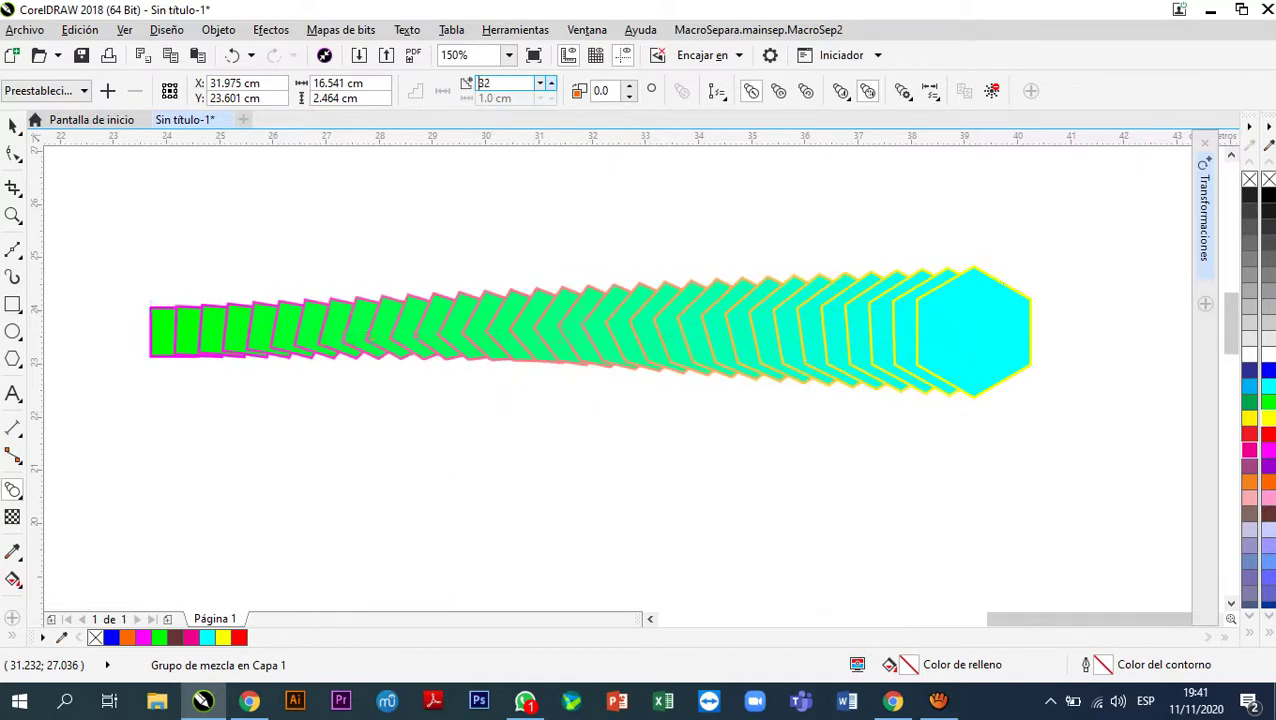
{"action": "scroll", "coordinate": [490, 83], "scroll_direction": "up", "scroll_amount": 8}
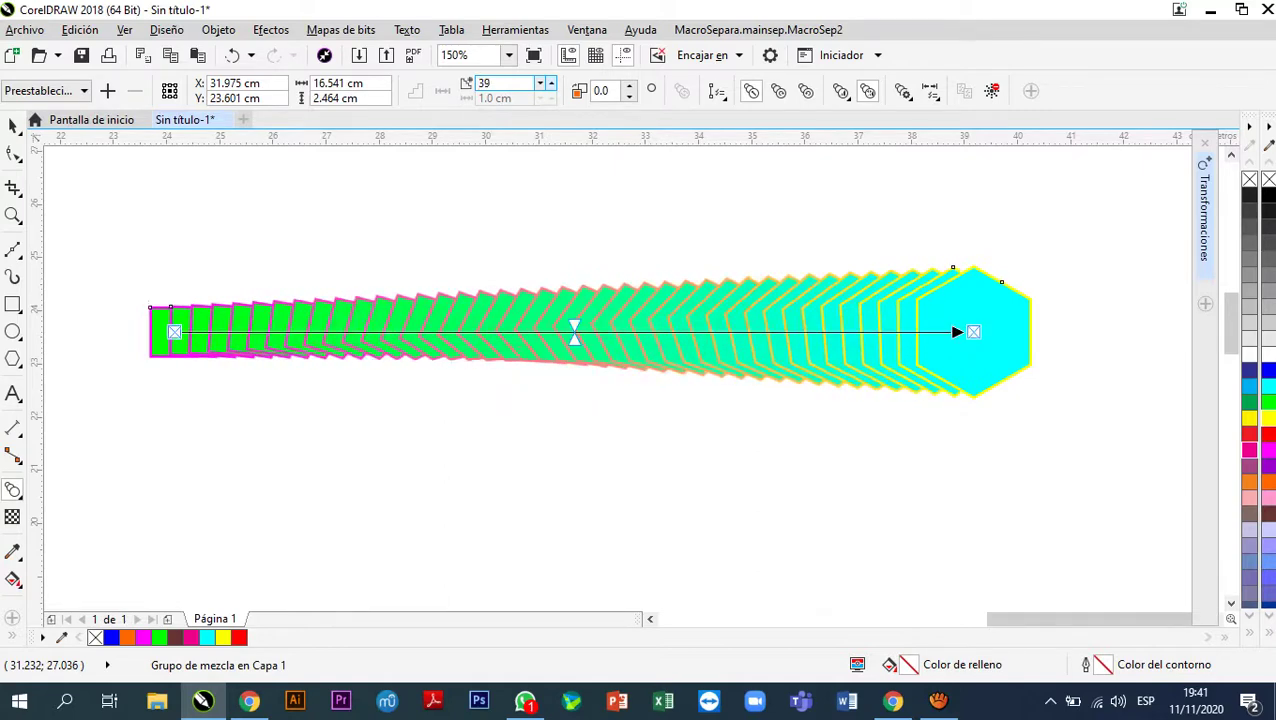
{"action": "scroll", "coordinate": [490, 83], "scroll_direction": "up", "scroll_amount": 5}
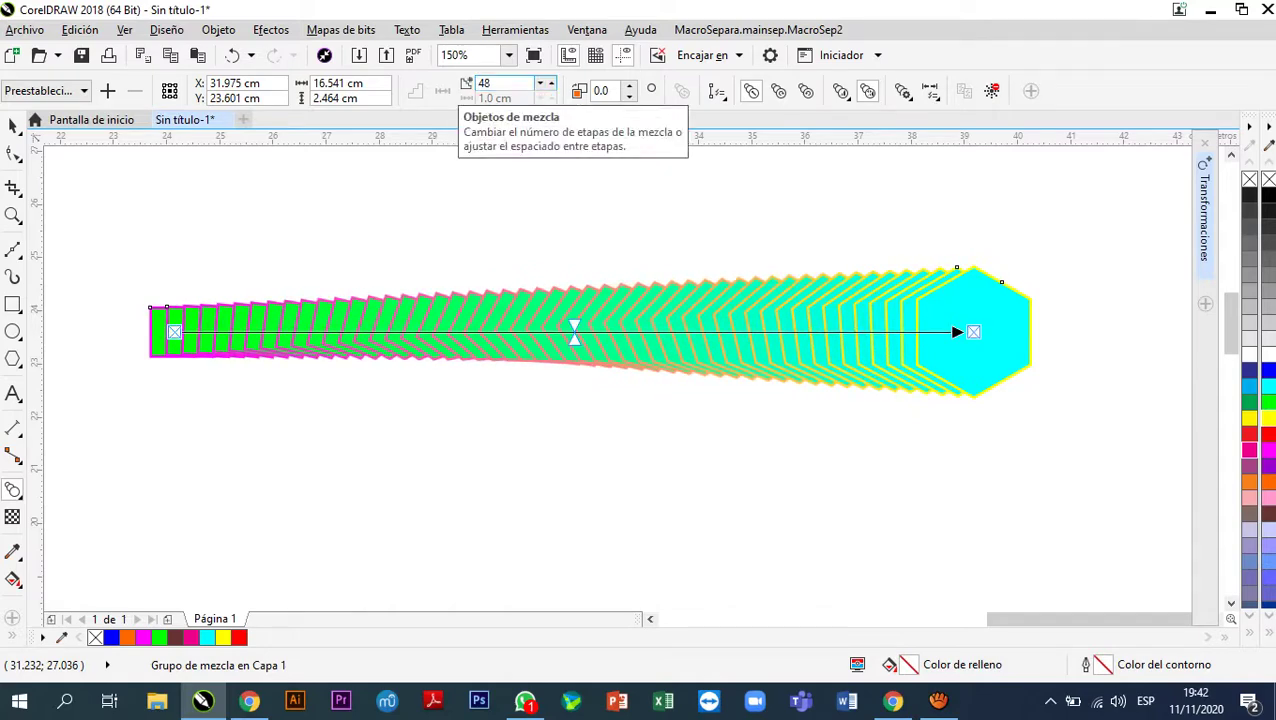
- Set the number of blend steps to 10 and reduce it gradually to 5
{"action": "double_click", "coordinate": [490, 83]}
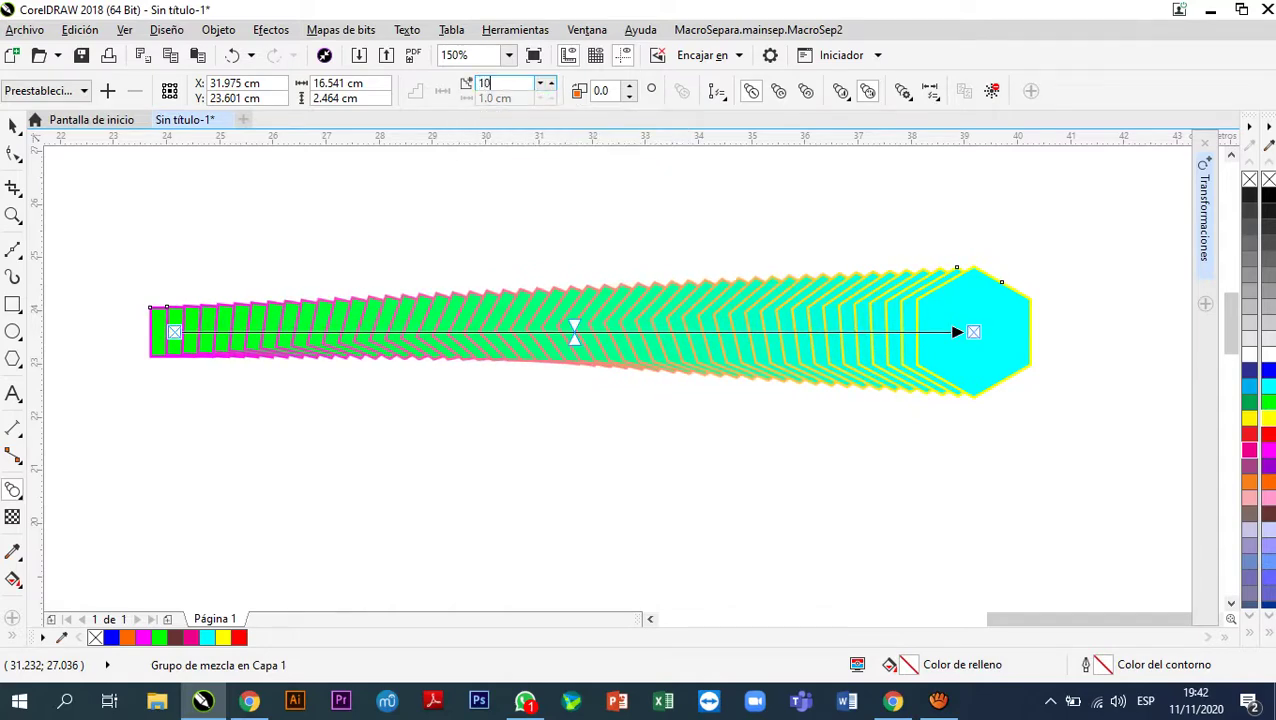
{"action": "key", "text": "Return"}
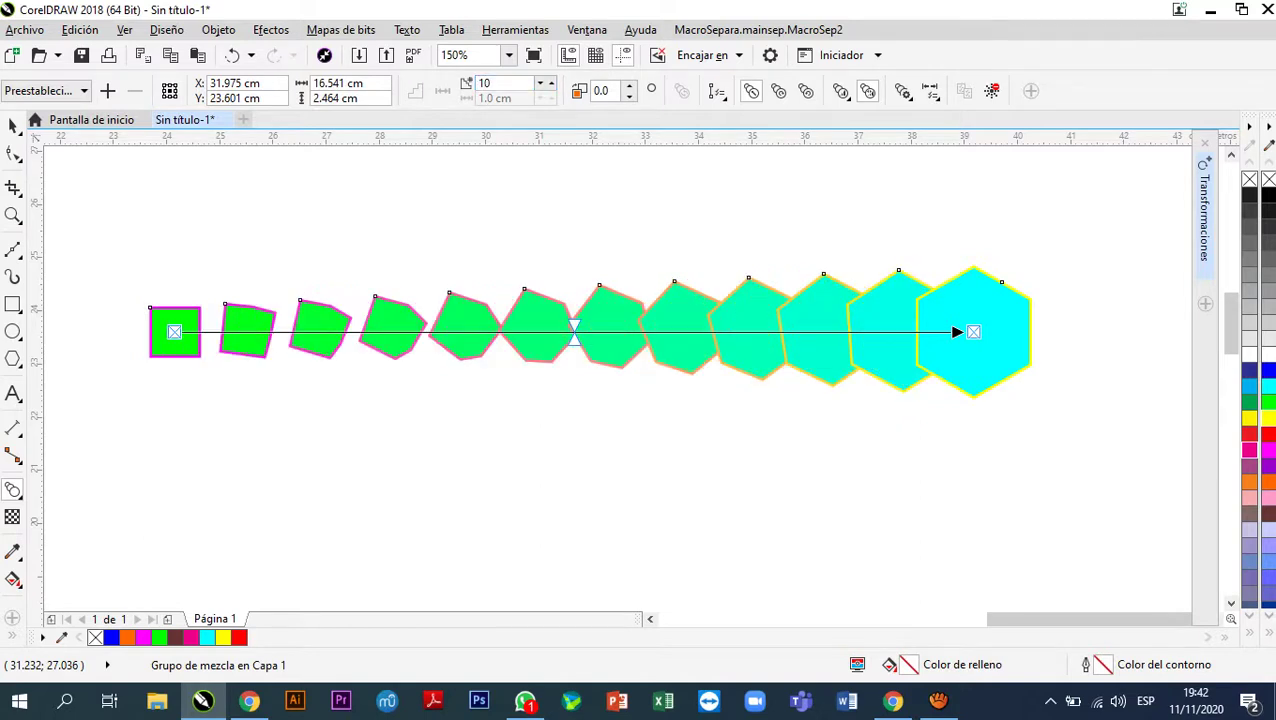
{"action": "scroll", "coordinate": [490, 83], "scroll_direction": "down", "scroll_amount": 2}
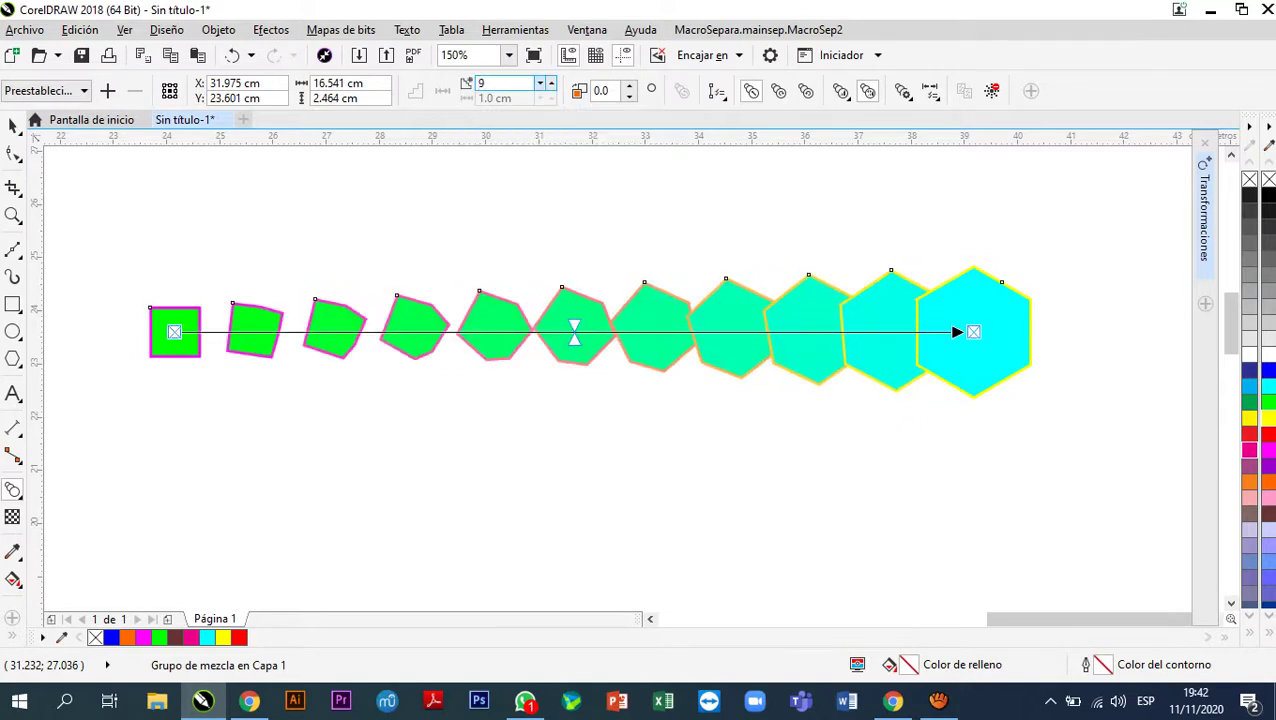
{"action": "scroll", "coordinate": [490, 83], "scroll_direction": "down", "scroll_amount": 2}
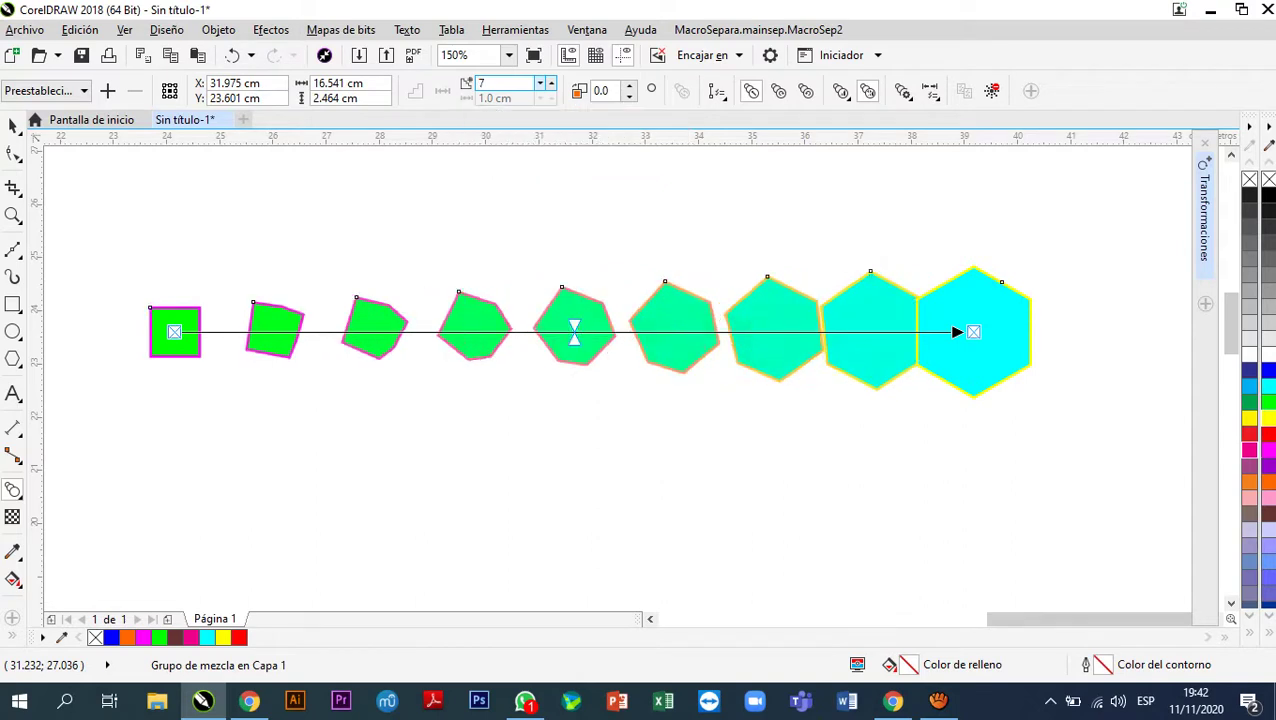
{"action": "scroll", "coordinate": [490, 83], "scroll_direction": "down", "scroll_amount": 1}
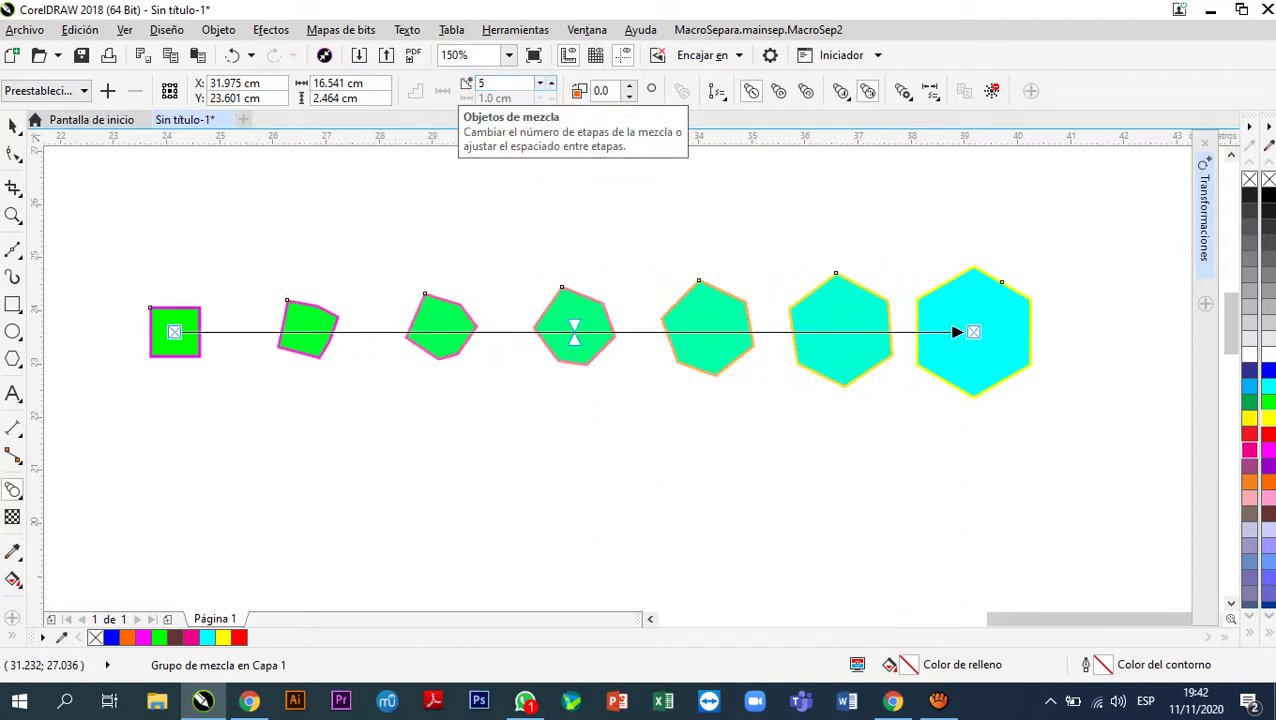
- Increase the number of blend steps to 30 and deselect the blend
{"action": "scroll", "coordinate": [490, 83], "scroll_direction": "up", "scroll_amount": 10}
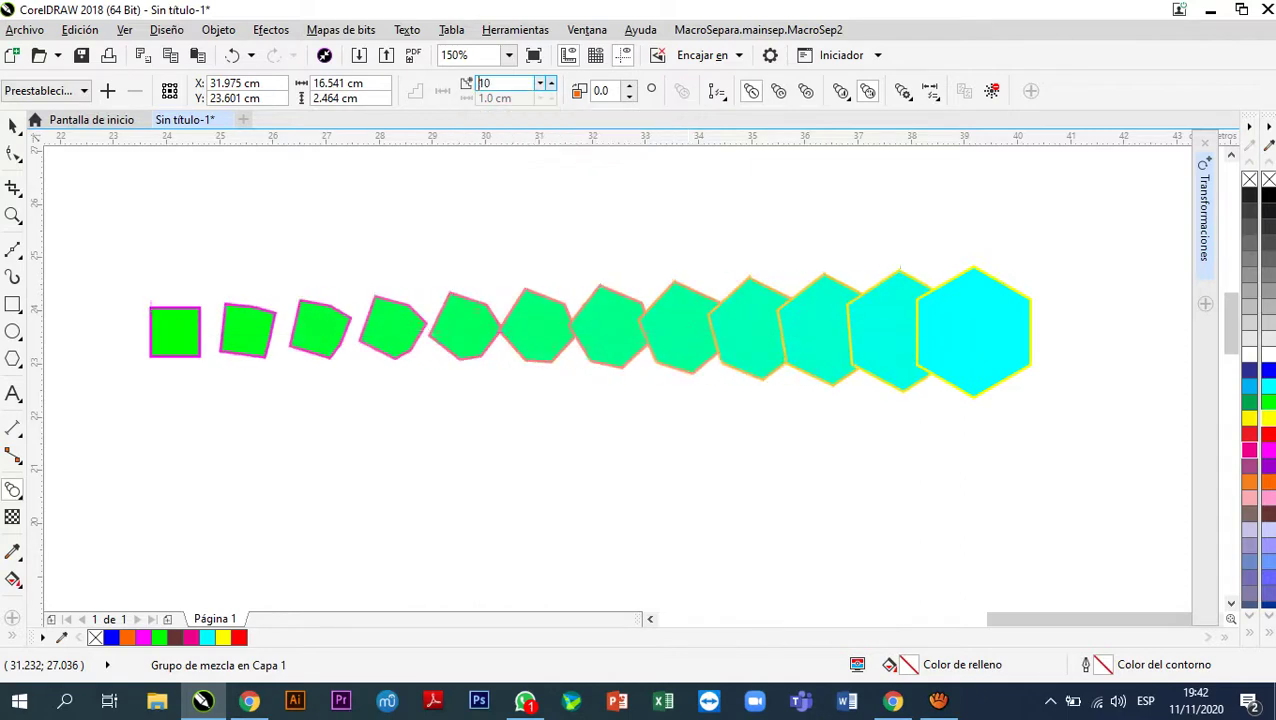
{"action": "scroll", "coordinate": [490, 83], "scroll_direction": "up", "scroll_amount": 10}
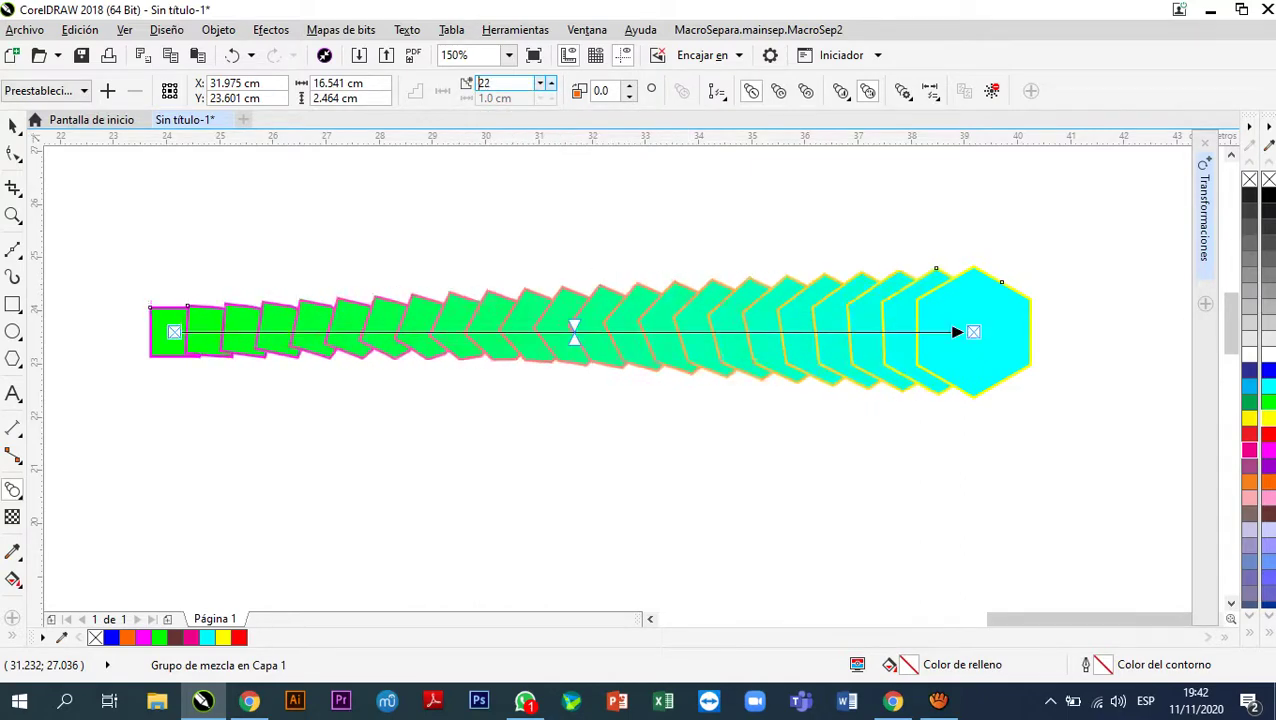
{"action": "scroll", "coordinate": [490, 83], "scroll_direction": "up", "scroll_amount": 4}
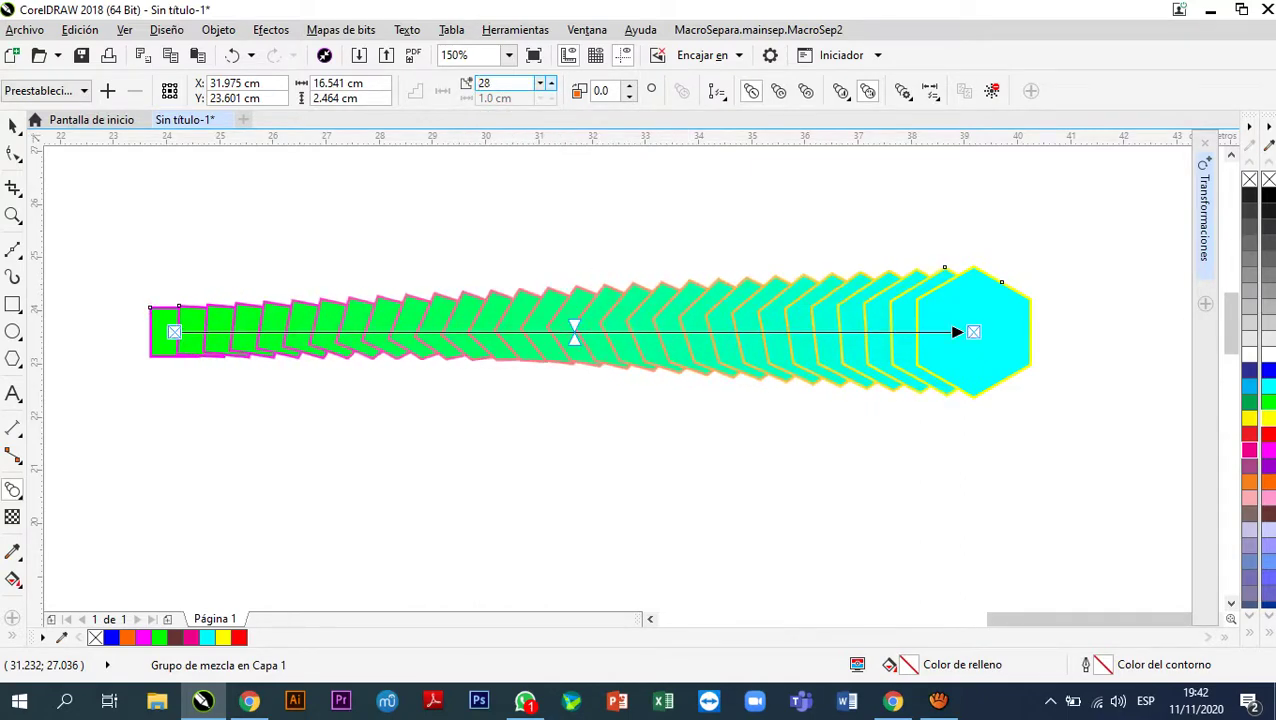
{"action": "scroll", "coordinate": [490, 83], "scroll_direction": "up", "scroll_amount": 1}
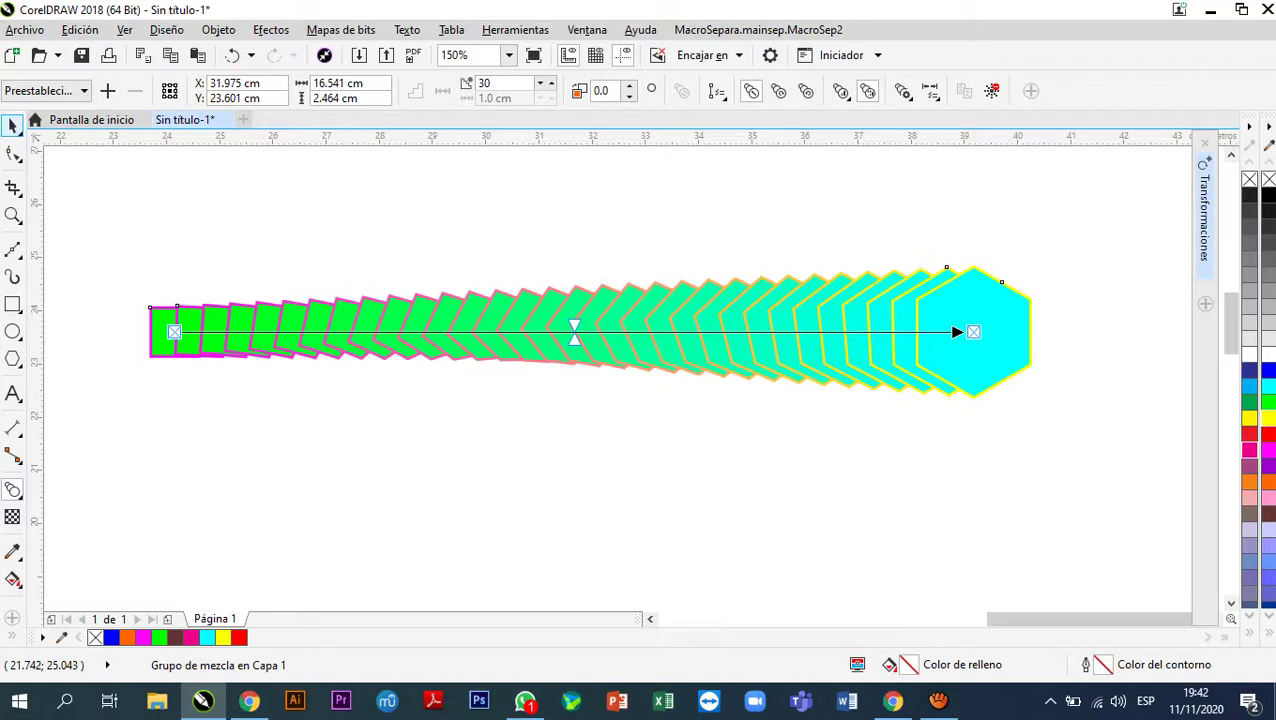
{"action": "left_click", "coordinate": [13, 124]}
{"action": "key", "text": "Escape"}
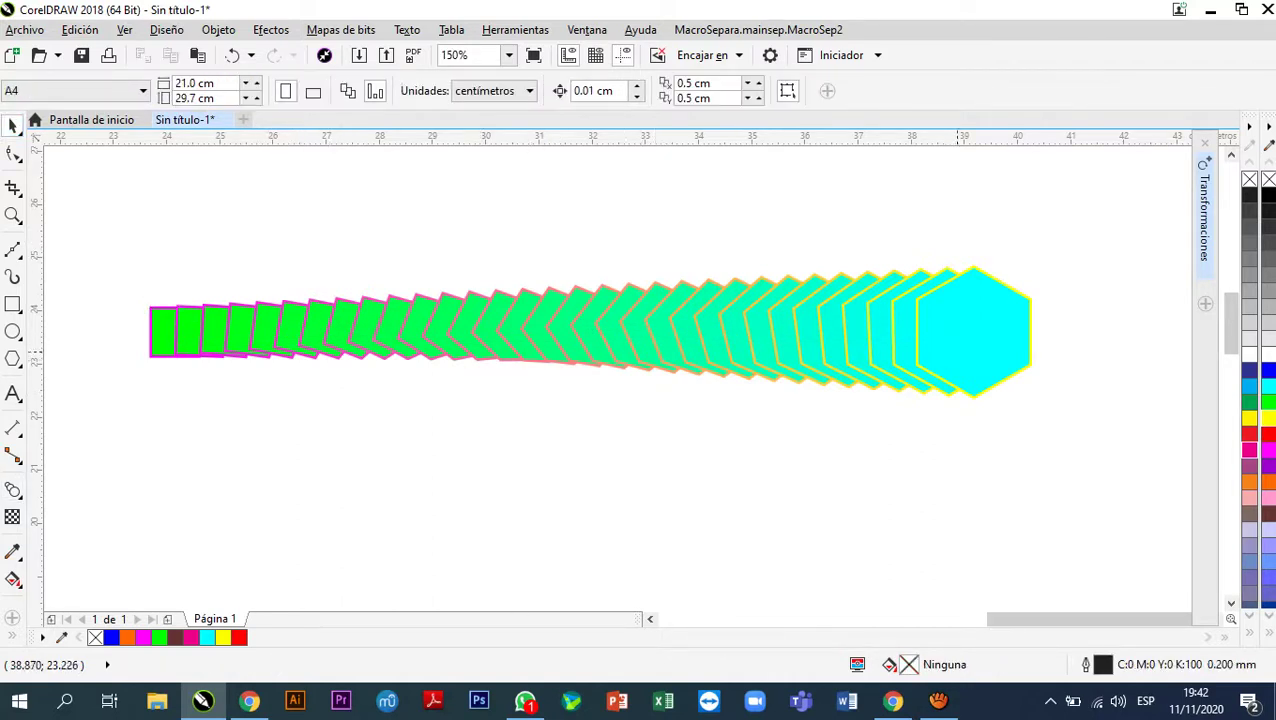
- Try shifting the blend's end hexagon slightly downwards and undo the move
{"action": "left_click_drag", "start_coordinate": [956, 350], "coordinate": [969, 380]}
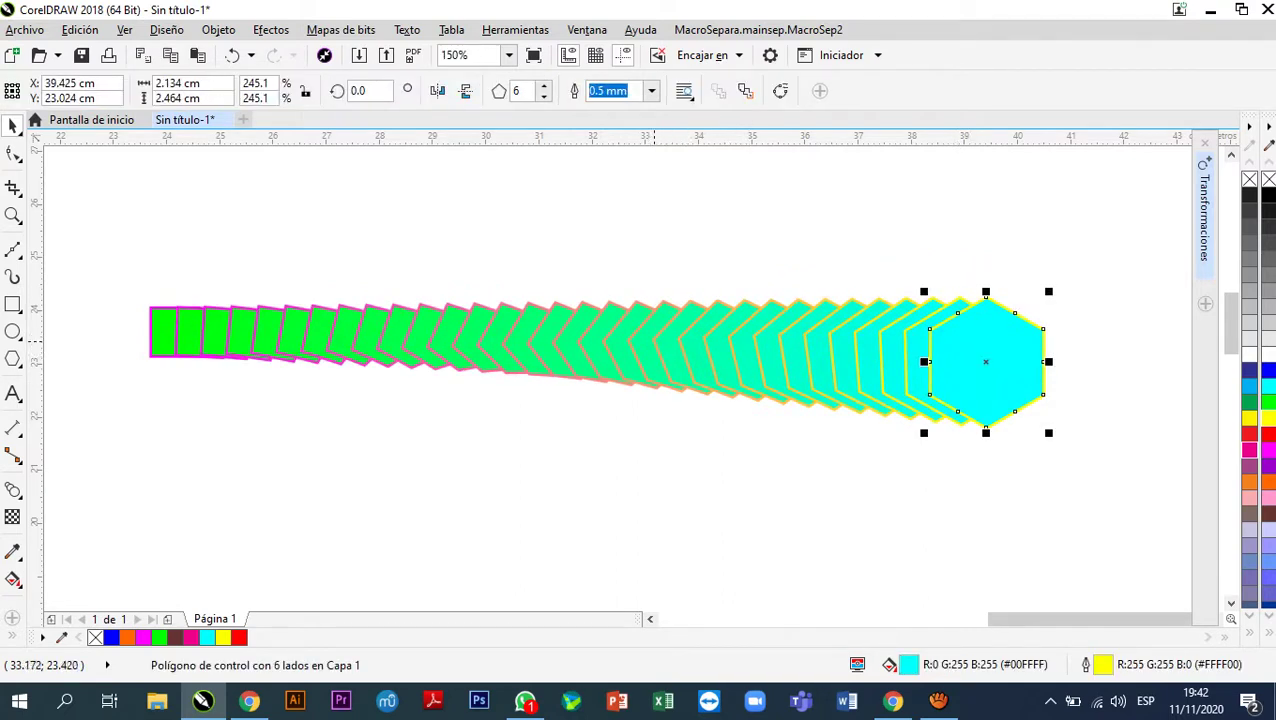
{"action": "key", "text": "ctrl+z"}
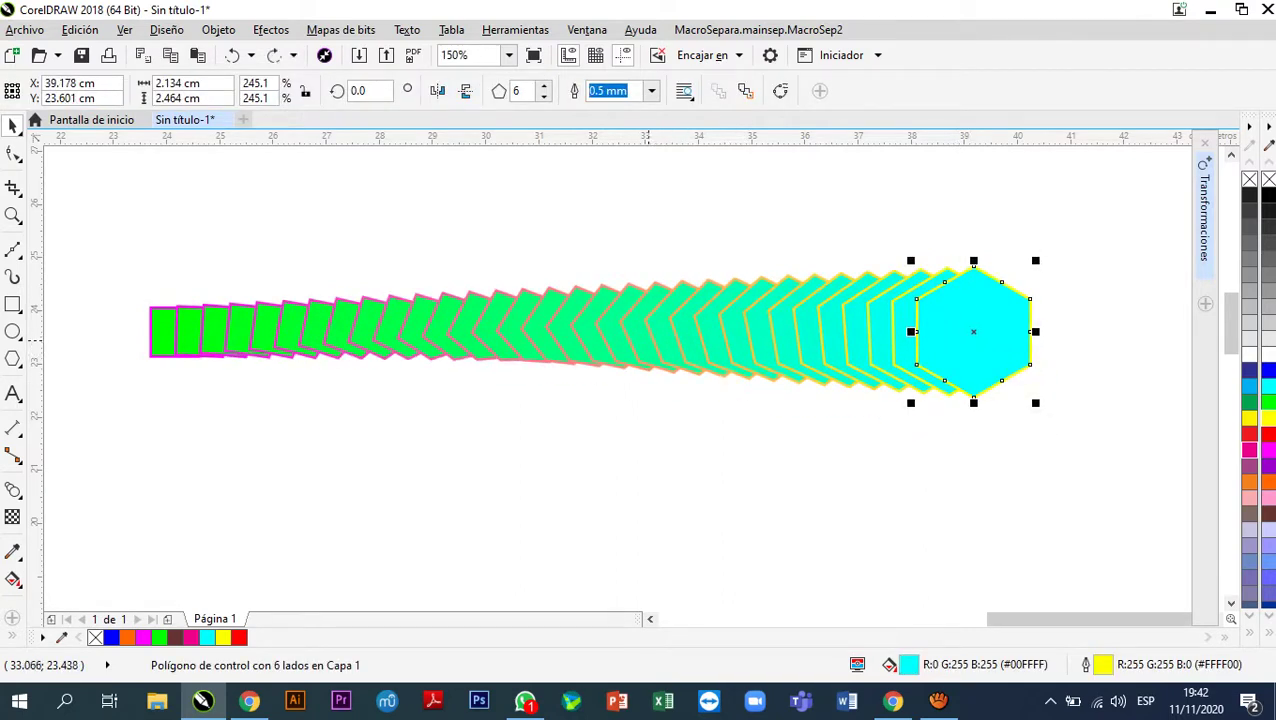
- Move the whole blend group up beside the page's header, centred at about X 32.0 cm and Y 26.2 cm
{"action": "left_click", "coordinate": [541, 410]}
{"action": "left_click_drag", "start_coordinate": [556, 338], "coordinate": [558, 428]}
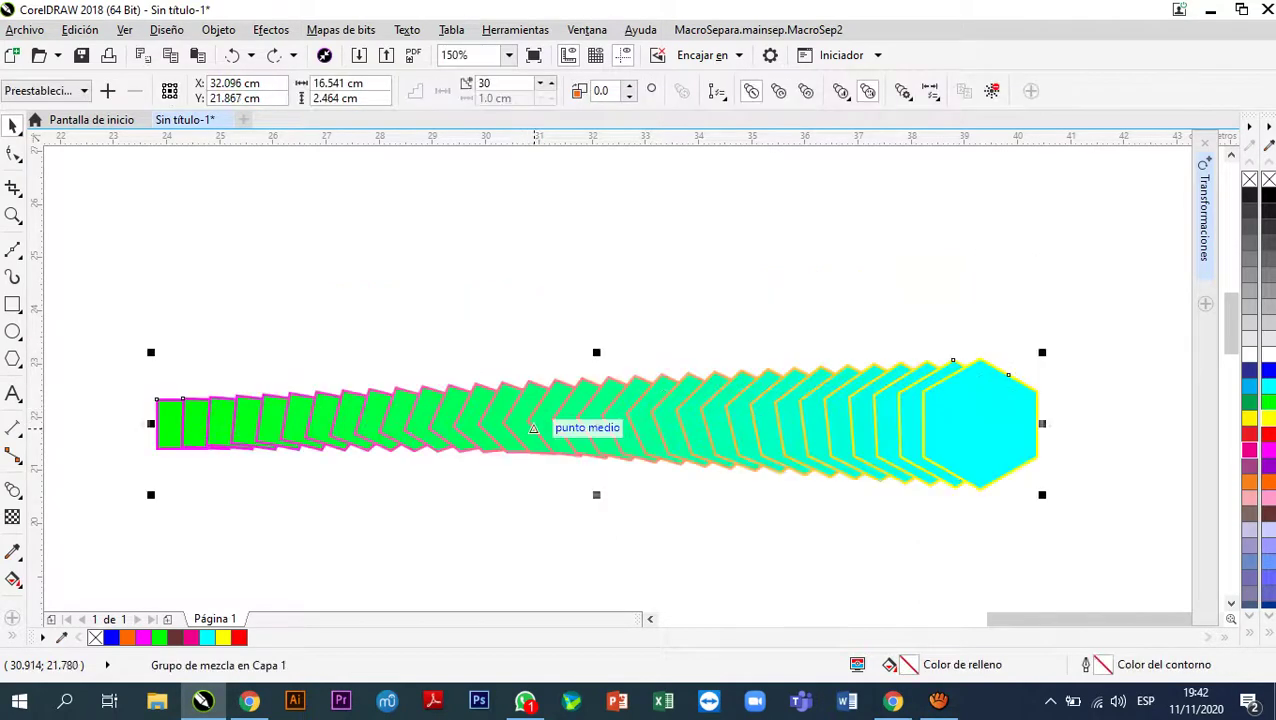
{"action": "scroll", "coordinate": [648, 261], "scroll_direction": "down", "scroll_amount": 2}
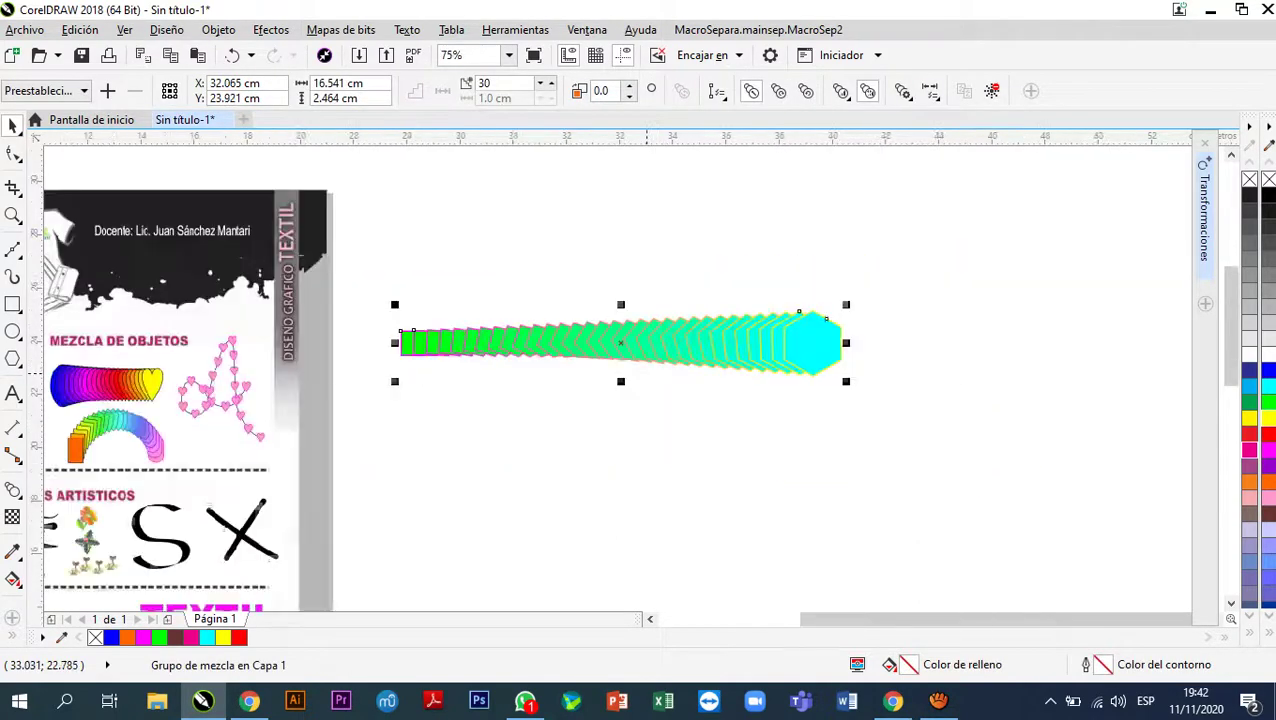
{"action": "scroll", "coordinate": [646, 386], "scroll_direction": "down", "scroll_amount": 2}
{"action": "scroll", "coordinate": [372, 388], "scroll_direction": "up", "scroll_amount": 4}
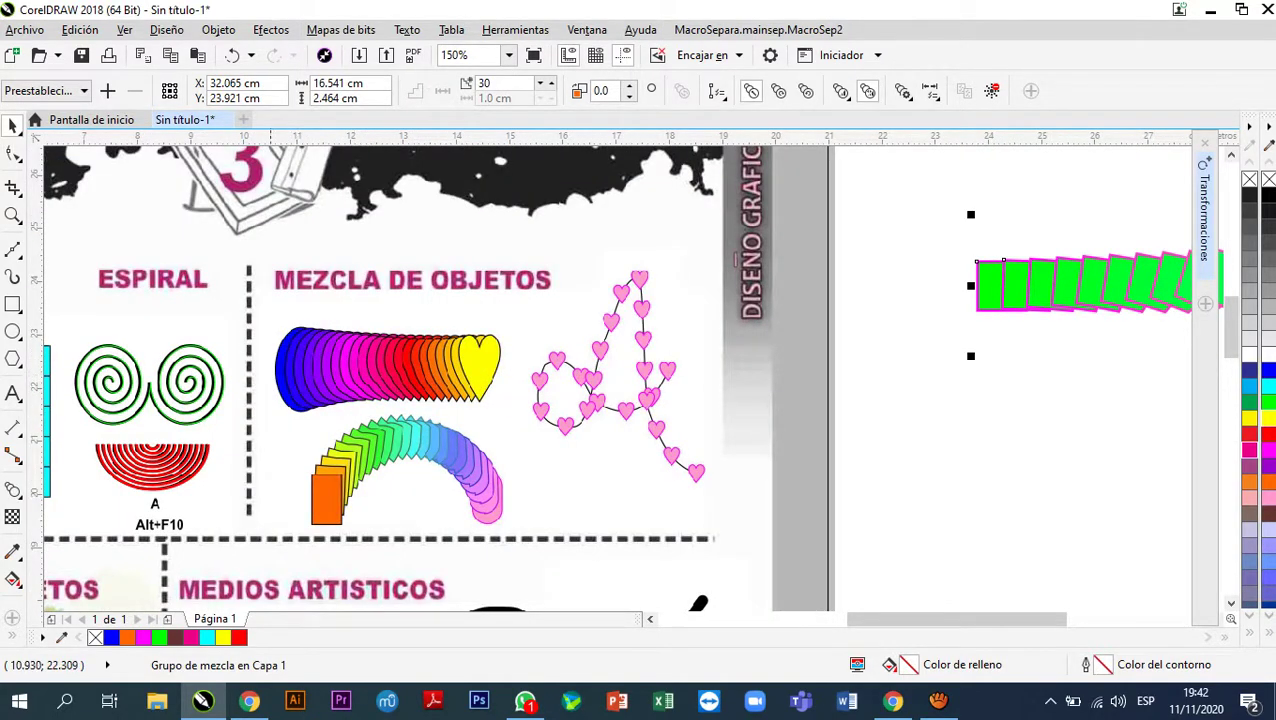
{"action": "scroll", "coordinate": [297, 375], "scroll_direction": "down", "scroll_amount": 2}
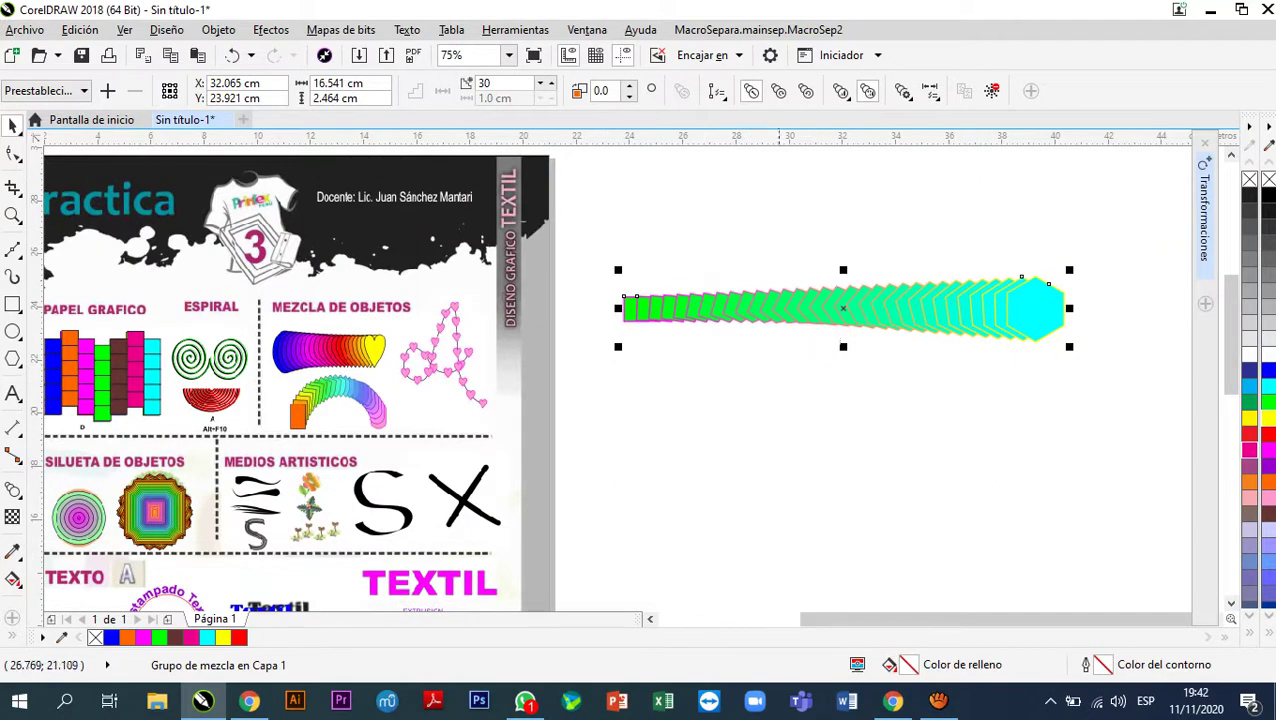
{"action": "left_click_drag", "start_coordinate": [800, 310], "coordinate": [800, 248]}
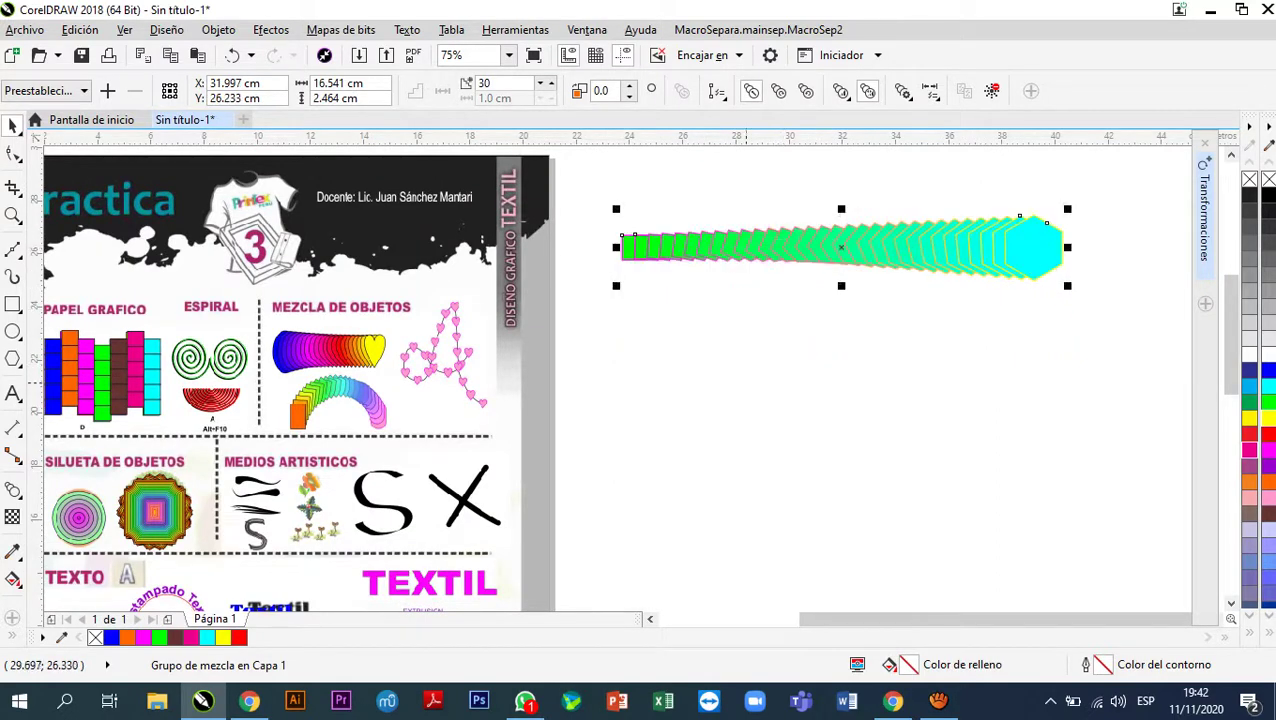
- Draw an upright ellipse about 0.9 cm wide and 1.6 cm high below the blend's green square end
{"action": "left_click", "coordinate": [748, 348]}
{"action": "left_click", "coordinate": [13, 331]}
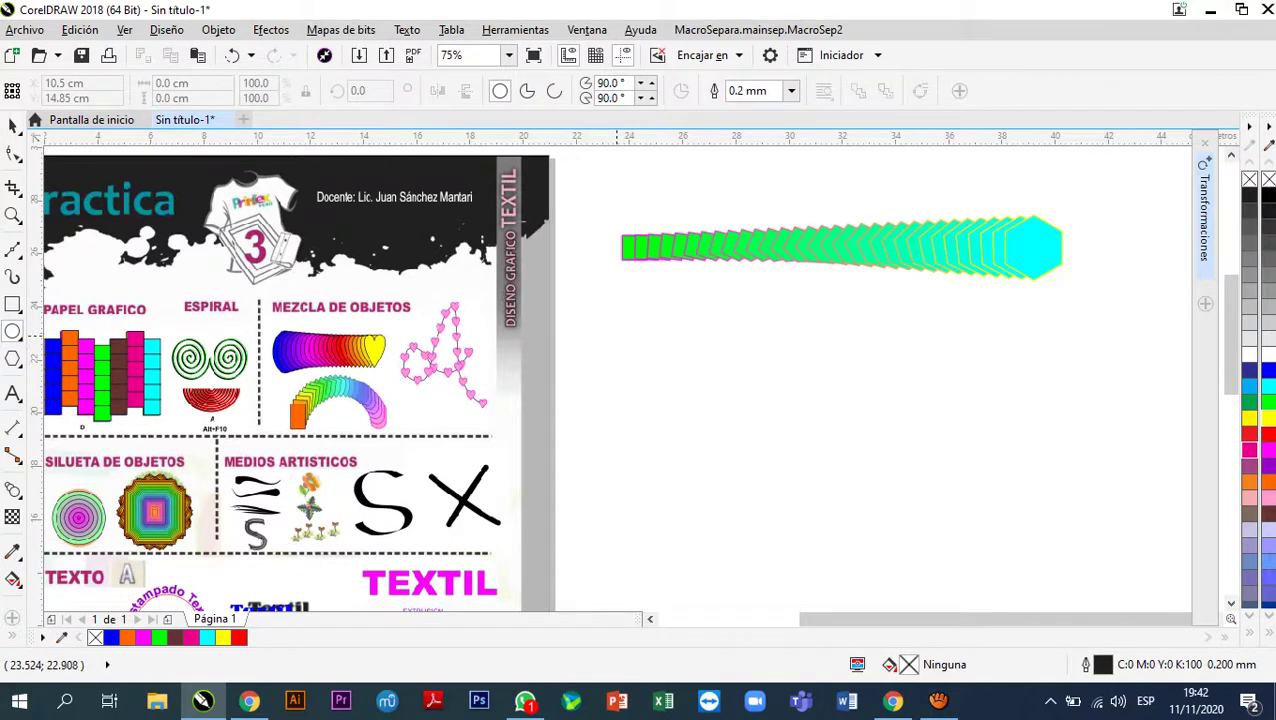
{"action": "left_click_drag", "start_coordinate": [616, 336], "coordinate": [641, 379]}
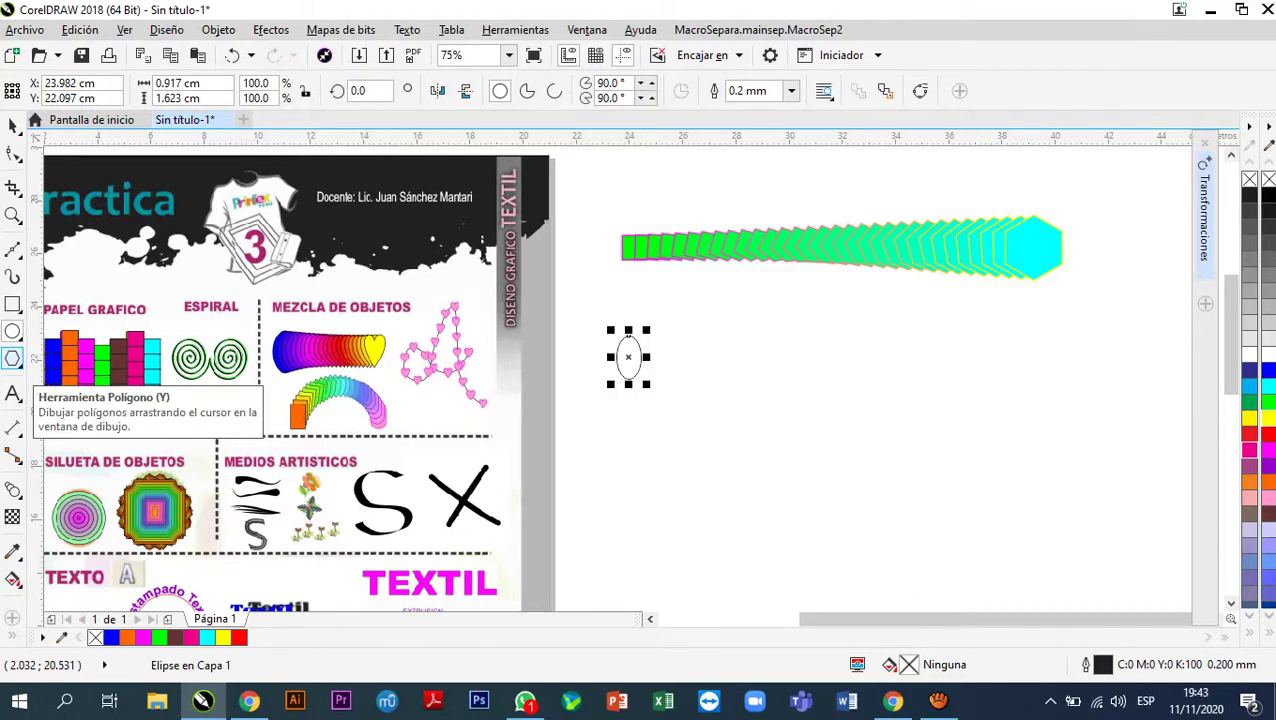
- Draw a heart from the basic shapes, about 1.4 cm wide and 1.7 cm high, below the cyan hexagon
{"action": "left_click", "coordinate": [13, 358]}
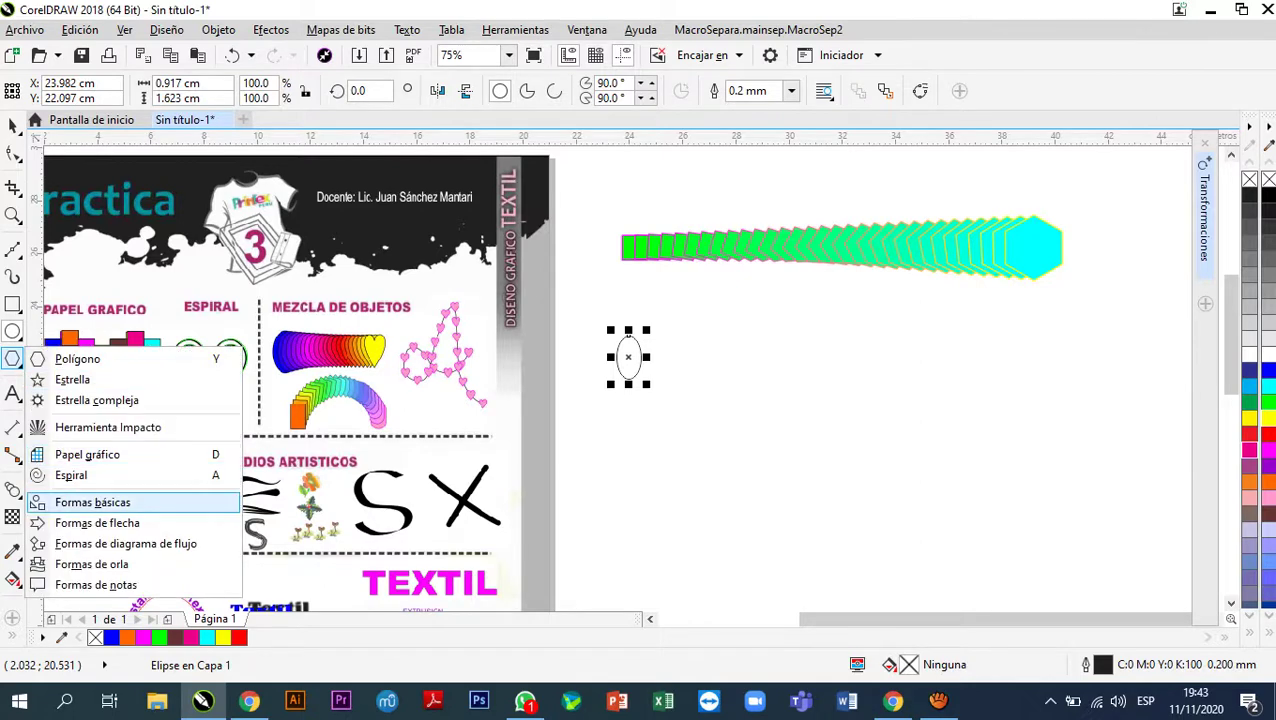
{"action": "left_click", "coordinate": [92, 502]}
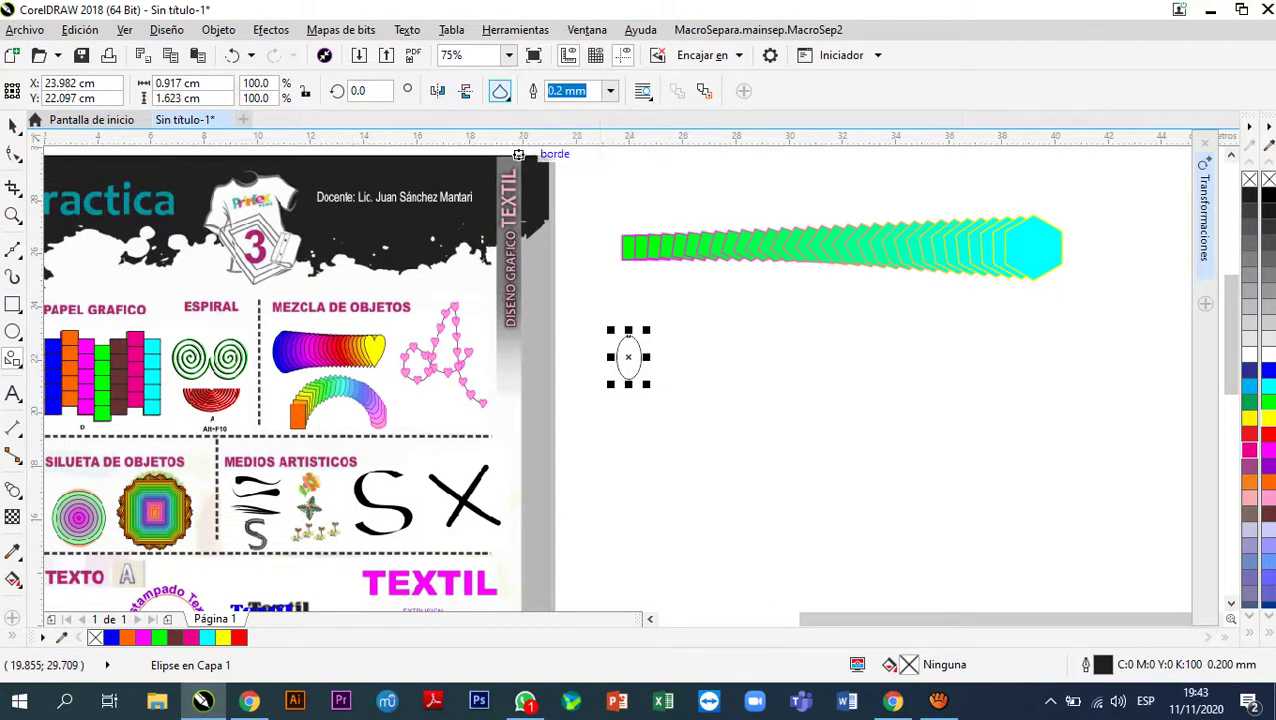
{"action": "left_click", "coordinate": [500, 91]}
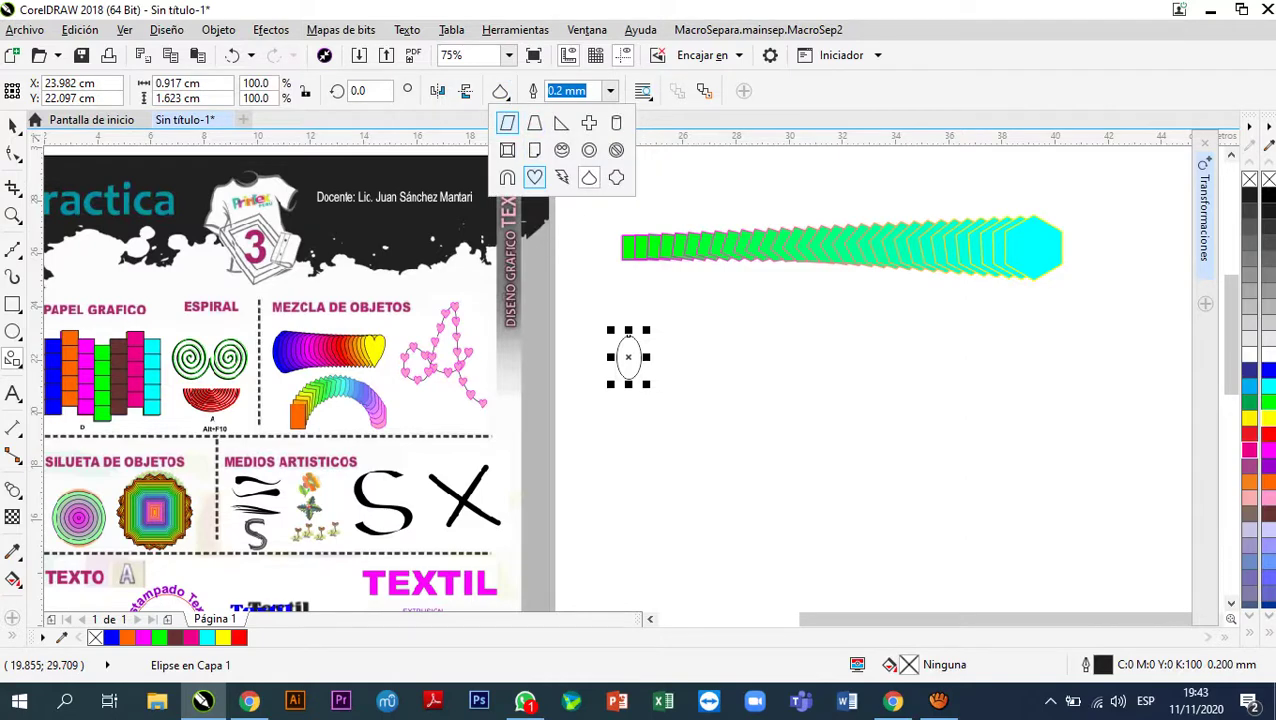
{"action": "left_click", "coordinate": [535, 177]}
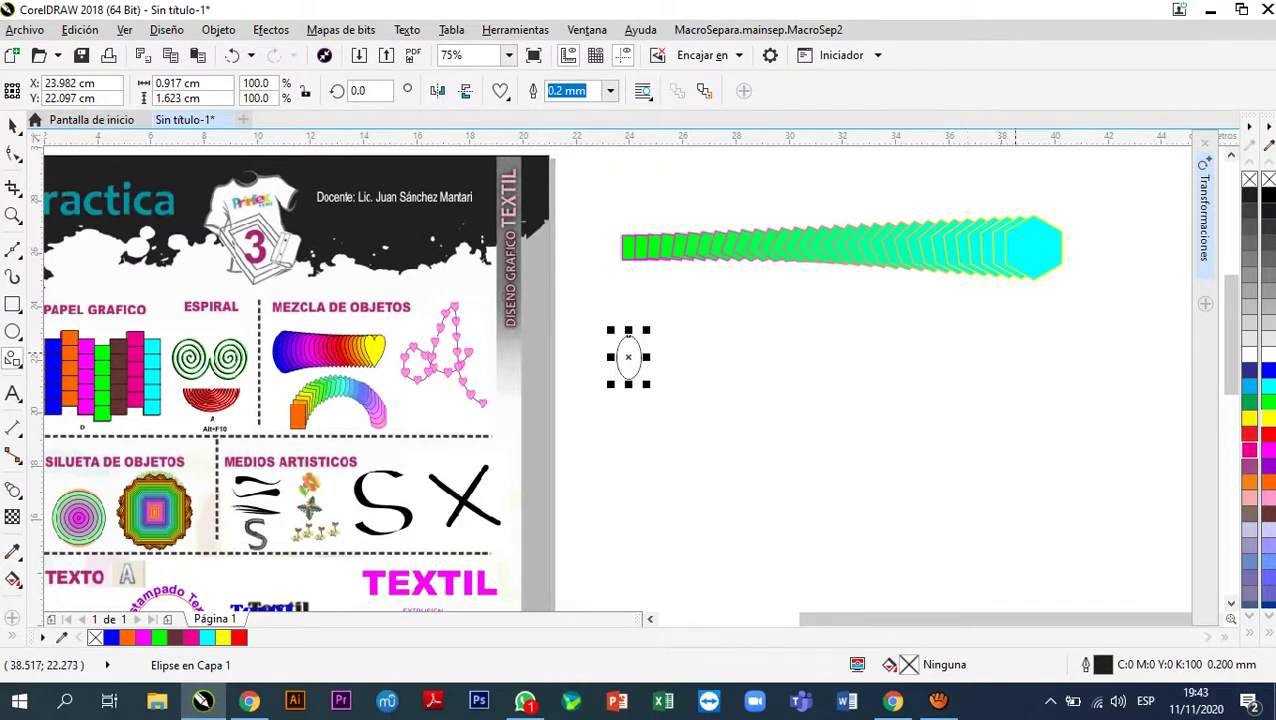
{"action": "left_click_drag", "start_coordinate": [1016, 332], "coordinate": [1056, 380]}
{"action": "key", "text": "ctrl+z"}
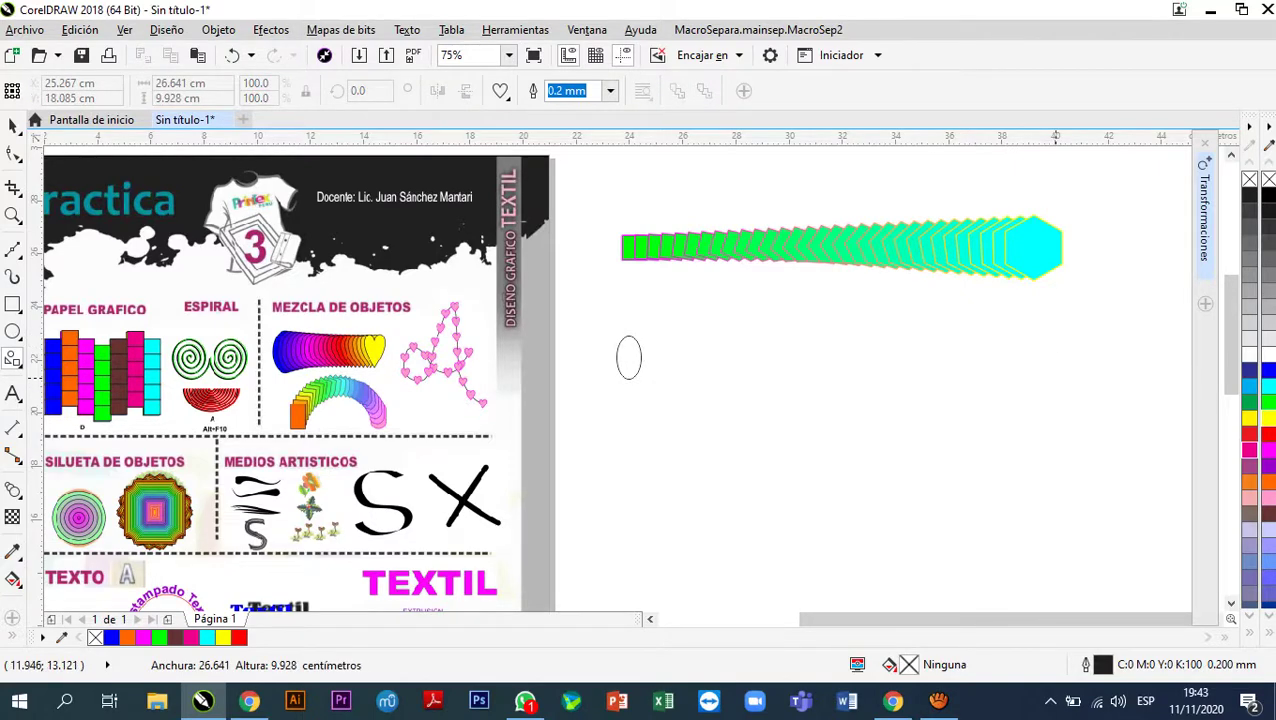
{"action": "key", "text": "ctrl+shift+z"}
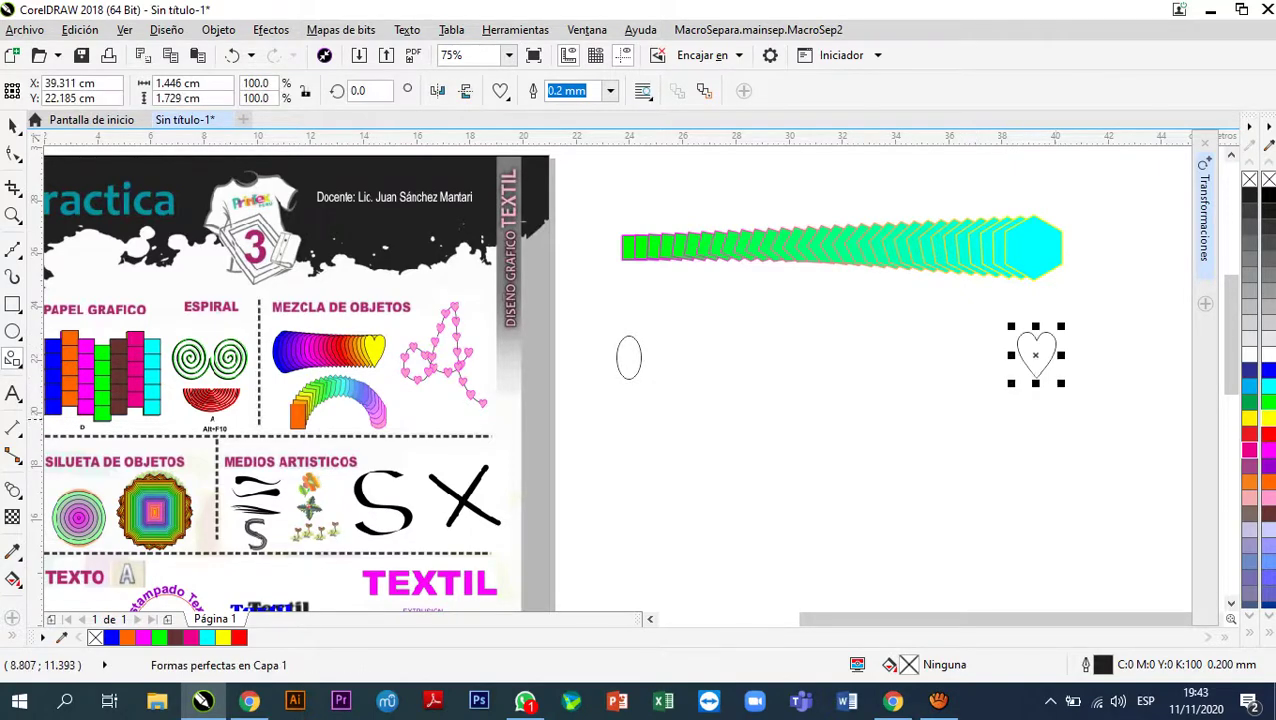
- Fill the ellipse with magenta and give it a 0.5 mm red outline
{"action": "left_click", "coordinate": [13, 125]}
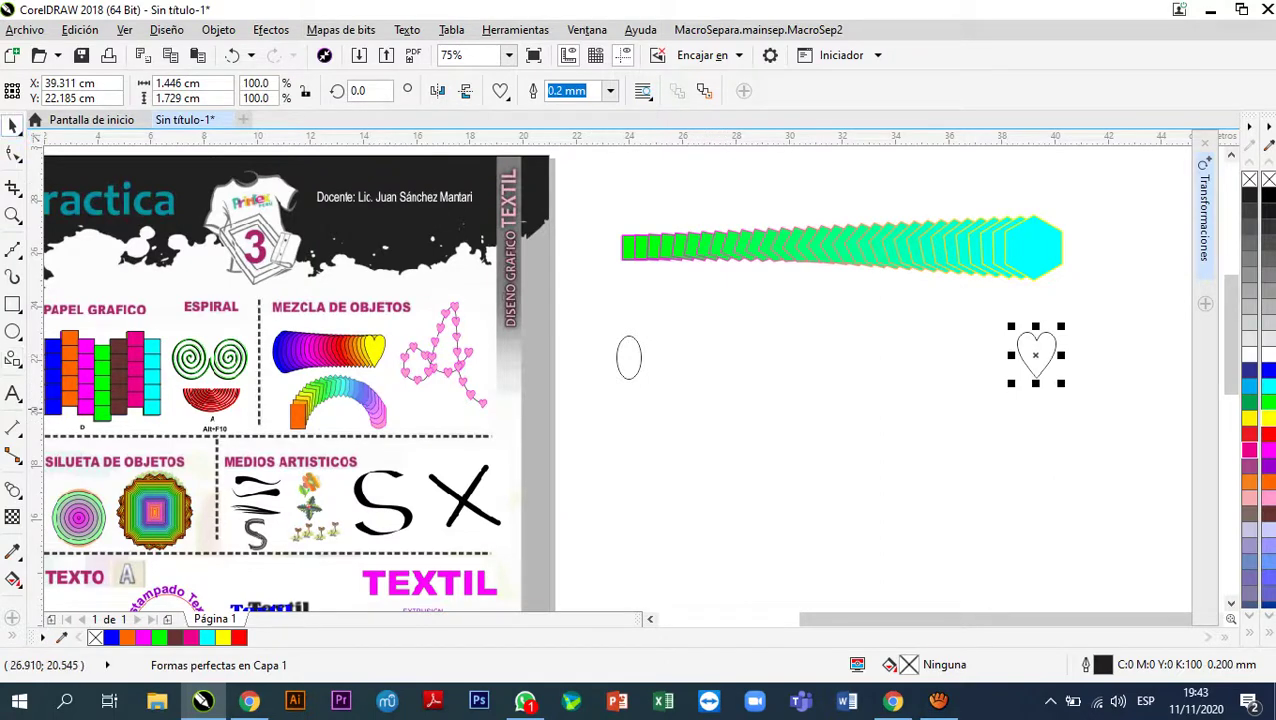
{"action": "left_click", "coordinate": [634, 363]}
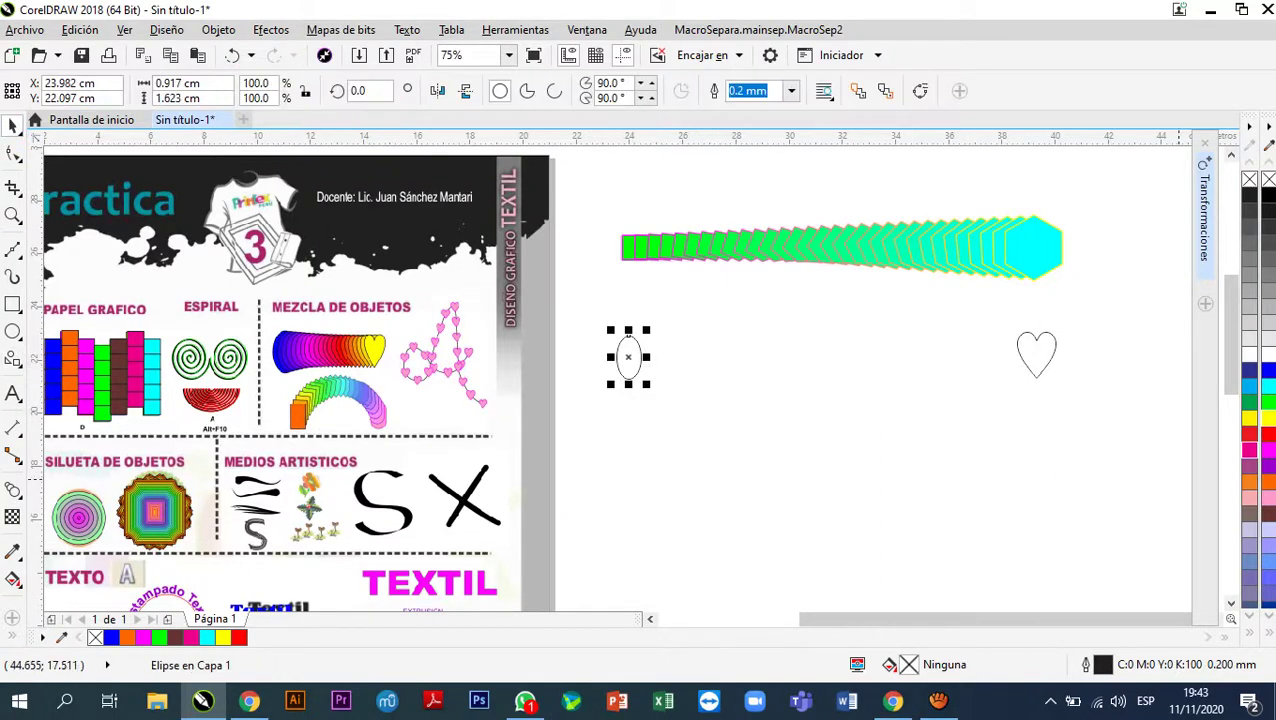
{"action": "left_click", "coordinate": [1266, 452]}
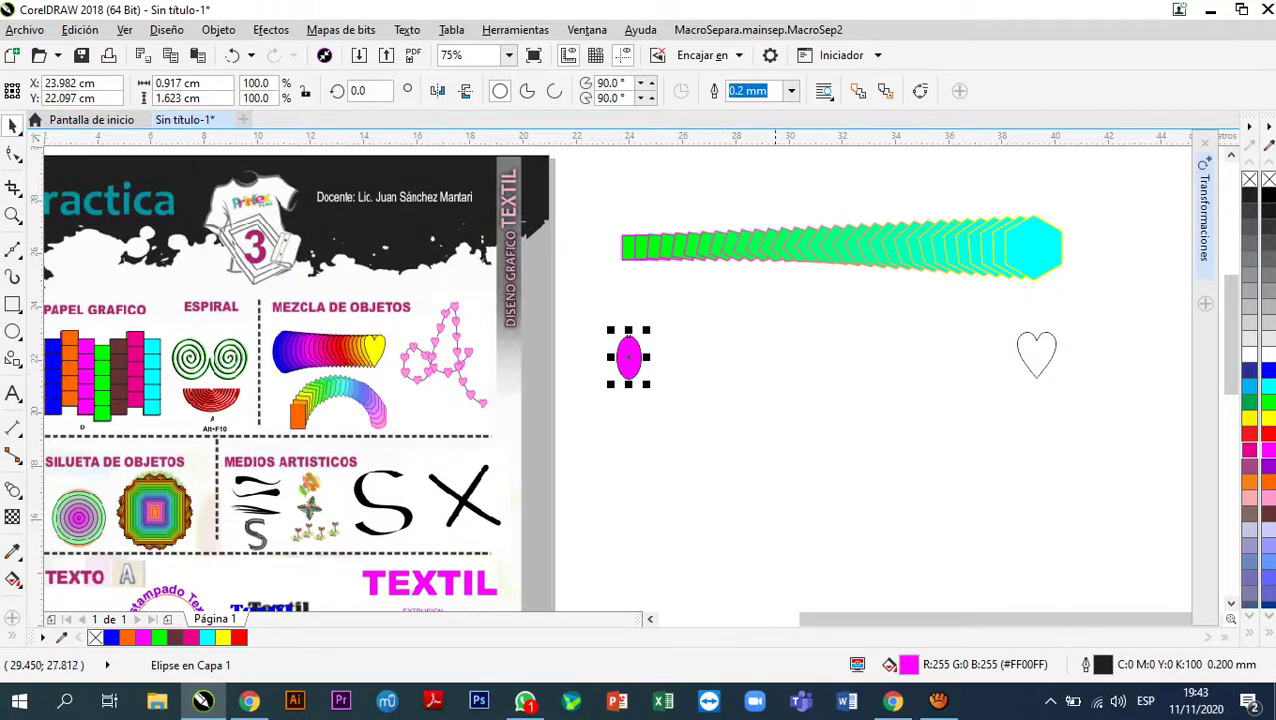
{"action": "left_click", "coordinate": [790, 91]}
{"action": "key", "text": "Down"}
{"action": "key", "text": "Down"}
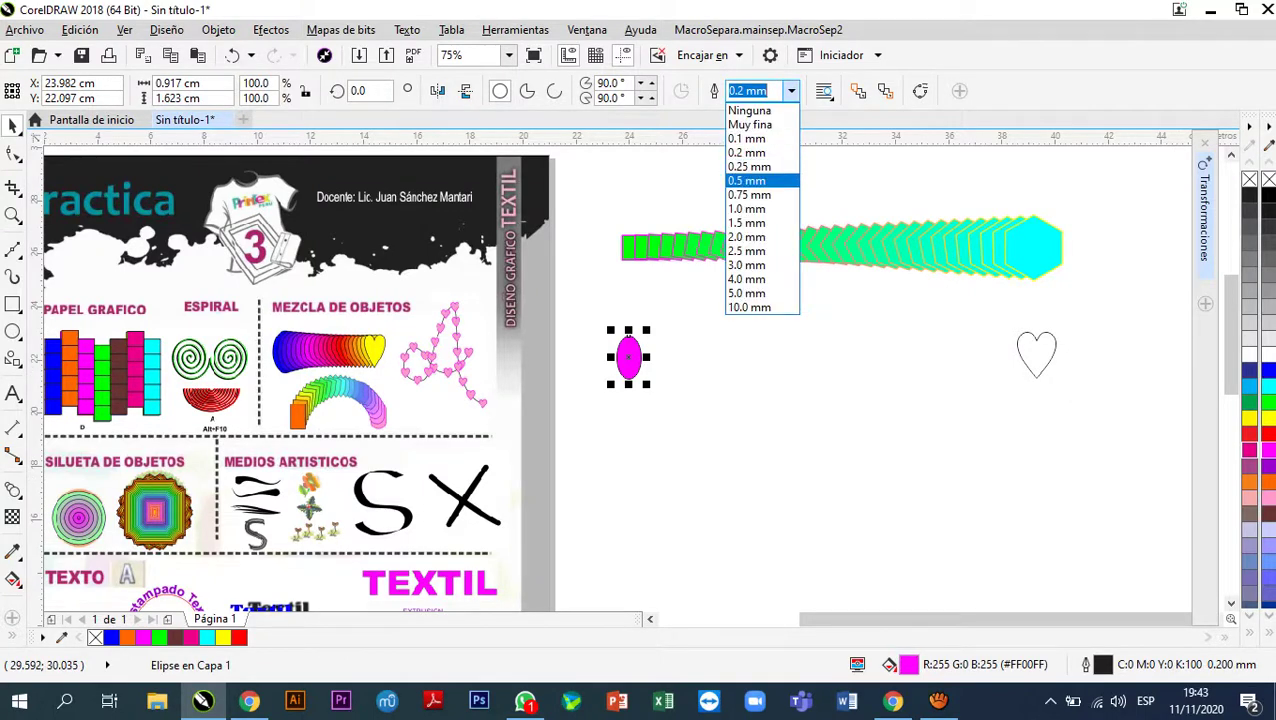
{"action": "key", "text": "Return"}
{"action": "right_click", "coordinate": [1249, 433]}
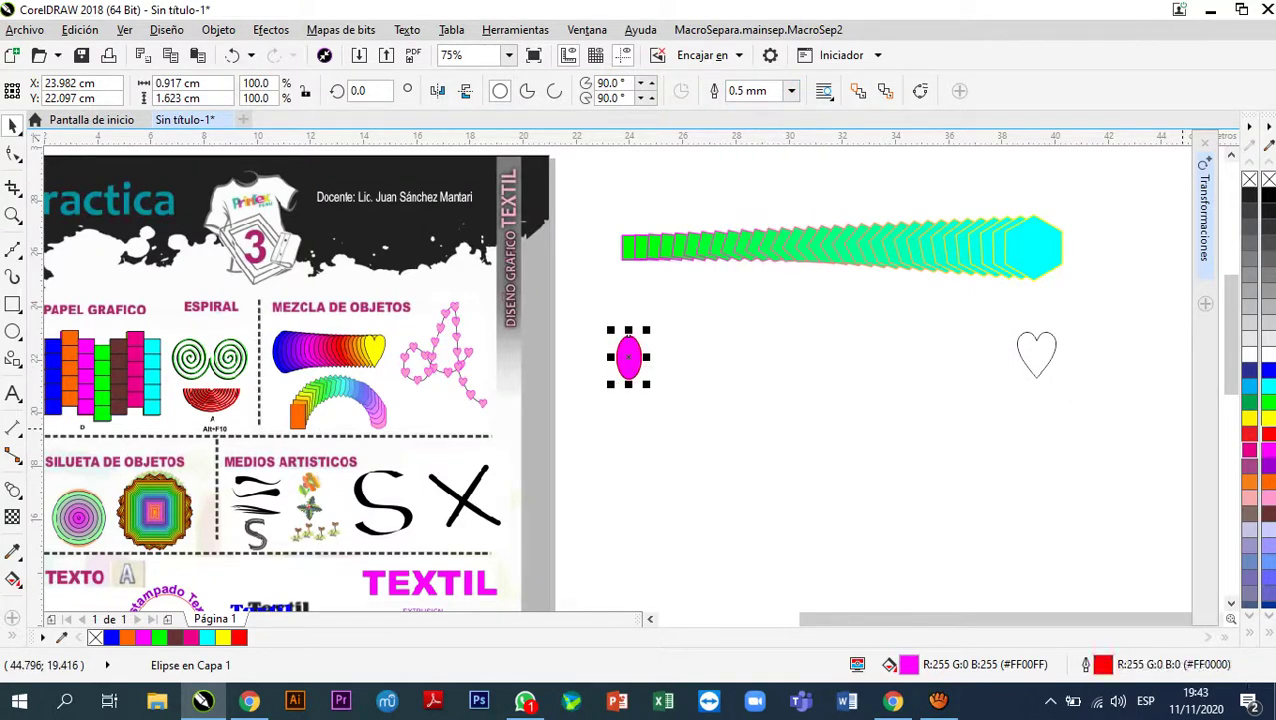
- Fill the heart with pink and give it a thicker blue outline
{"action": "left_click", "coordinate": [1033, 352]}
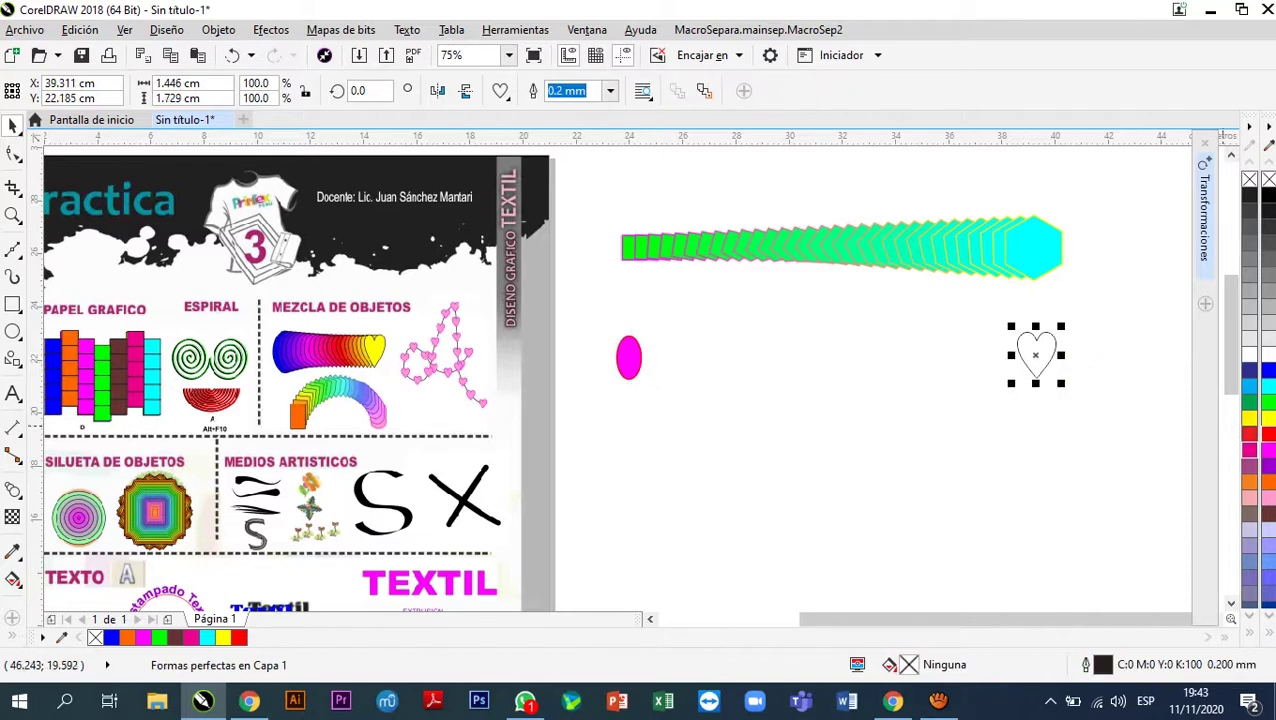
{"action": "left_click", "coordinate": [1250, 497]}
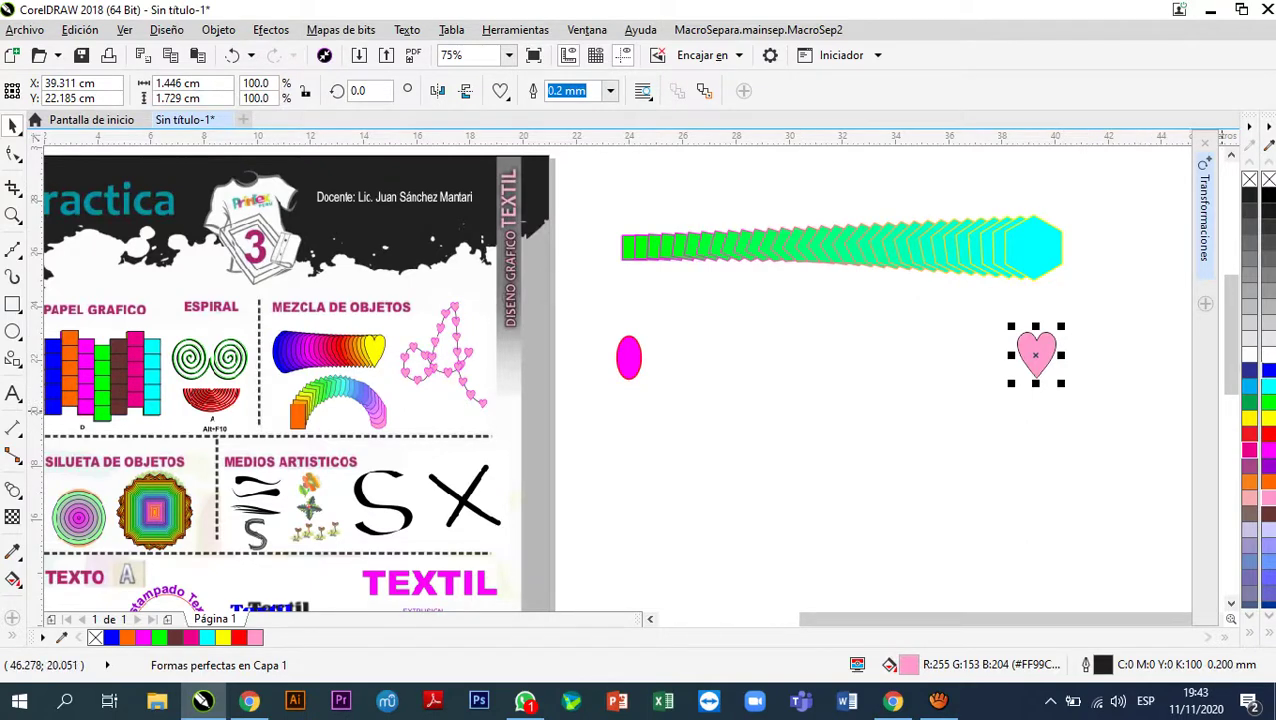
{"action": "right_click", "coordinate": [1250, 370]}
{"action": "left_click", "coordinate": [610, 90]}
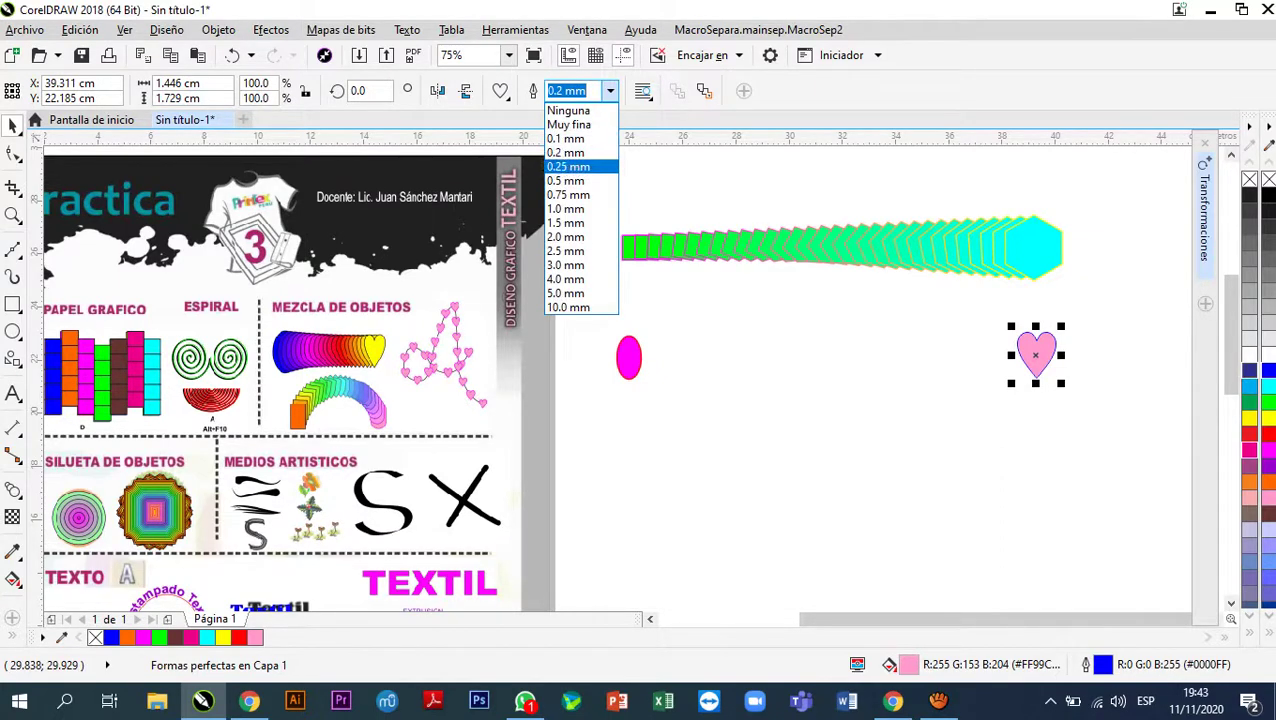
{"action": "left_click", "coordinate": [567, 166]}
{"action": "left_click", "coordinate": [809, 332]}
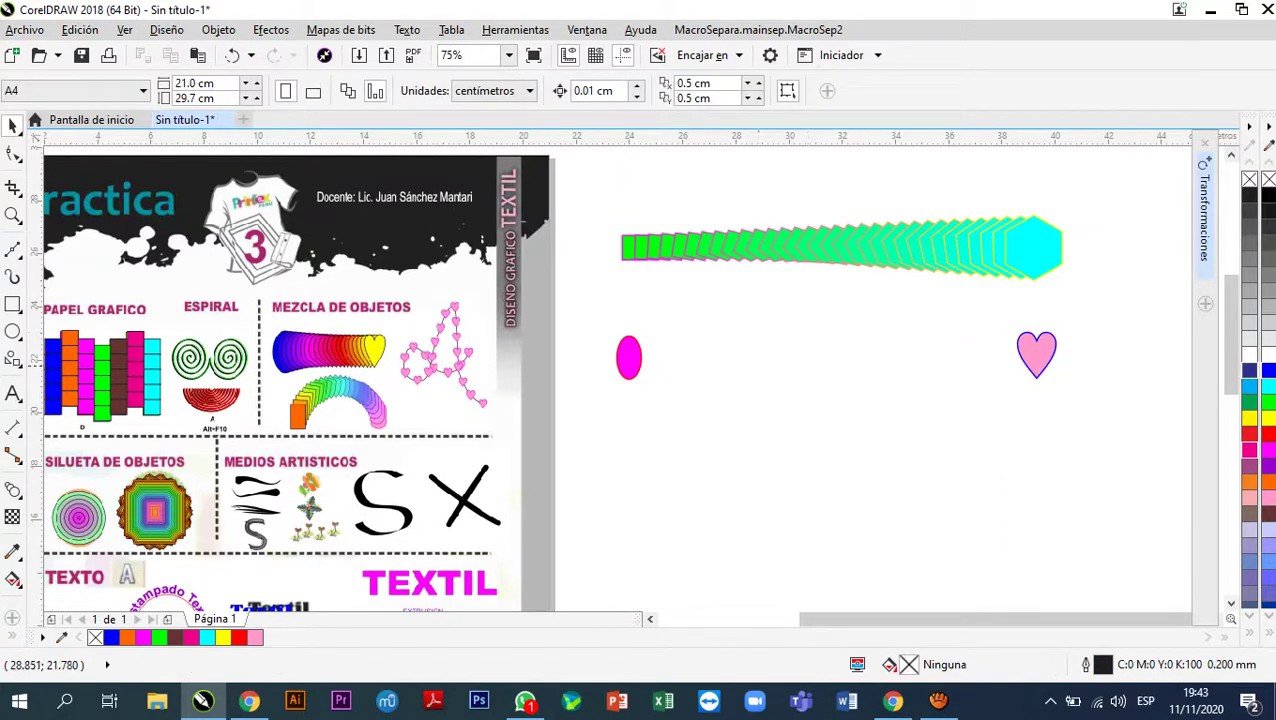
- Align the centres of the ellipse and heart at the same height and blend the two shapes together
{"action": "left_click_drag", "start_coordinate": [601, 322], "coordinate": [1136, 404]}
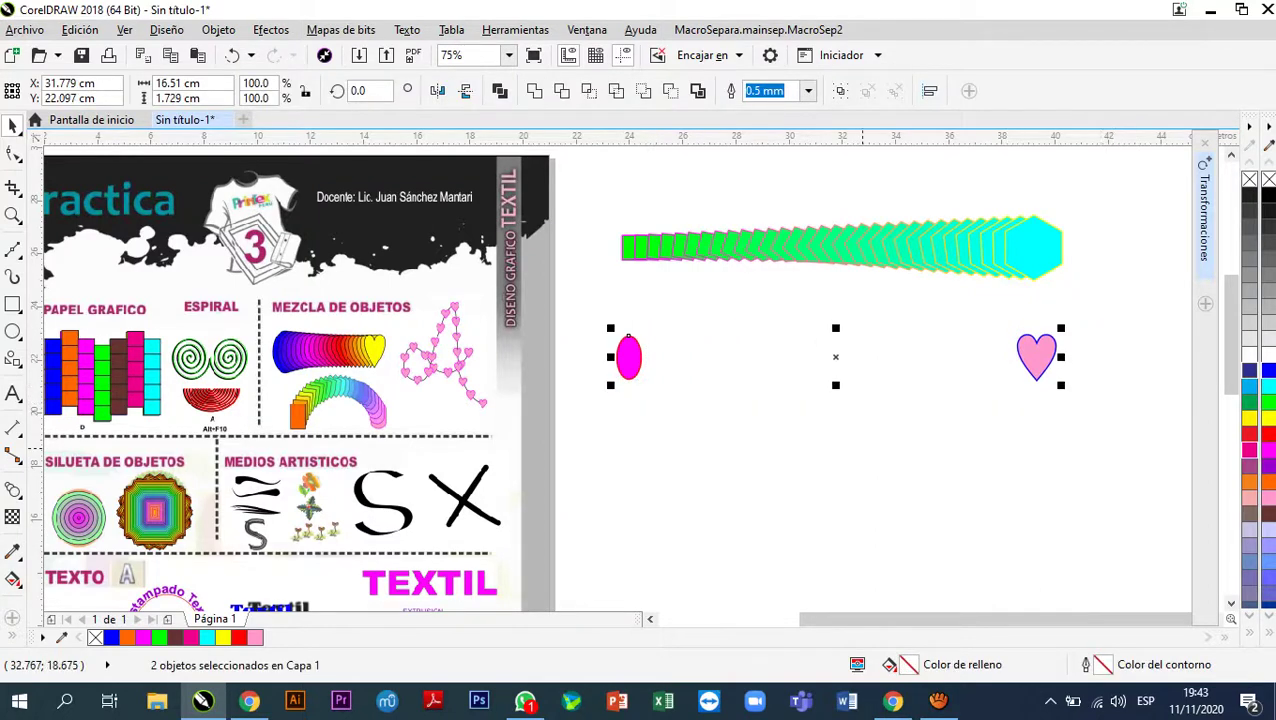
{"action": "left_click", "coordinate": [829, 450]}
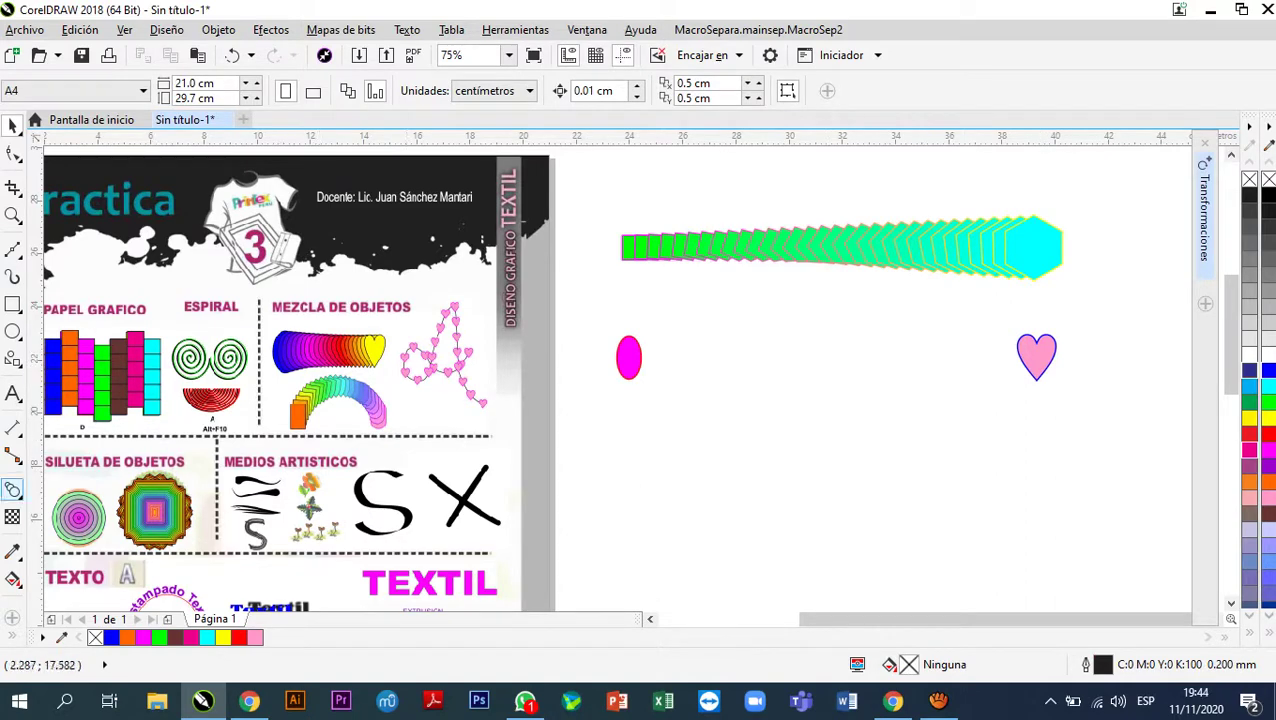
{"action": "left_click", "coordinate": [13, 489]}
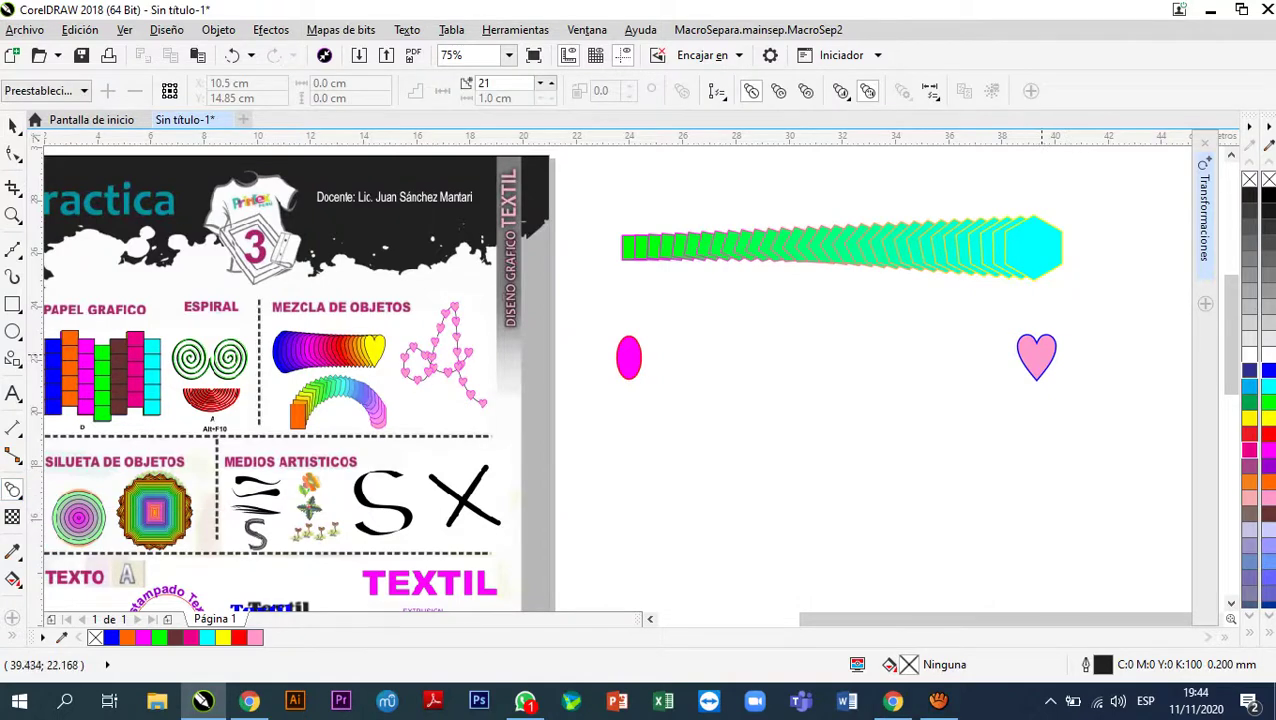
{"action": "left_click_drag", "start_coordinate": [1038, 353], "coordinate": [629, 357]}
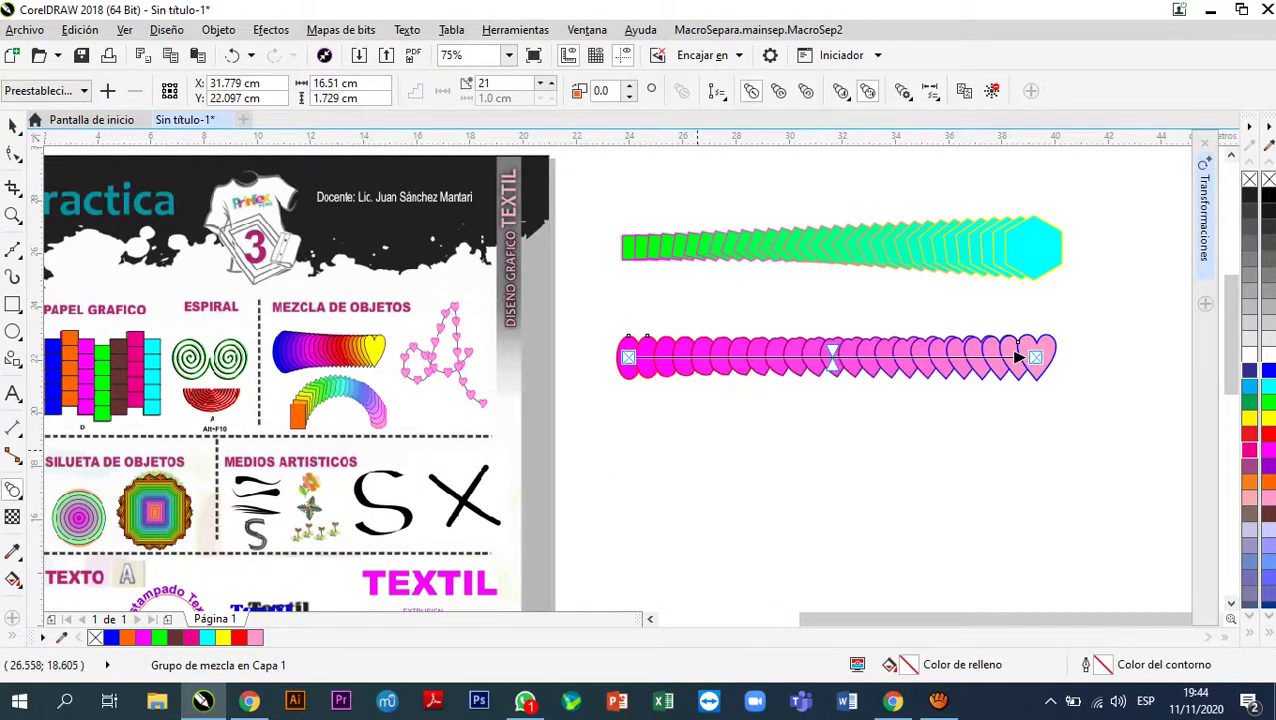
{"action": "left_click", "coordinate": [13, 125]}
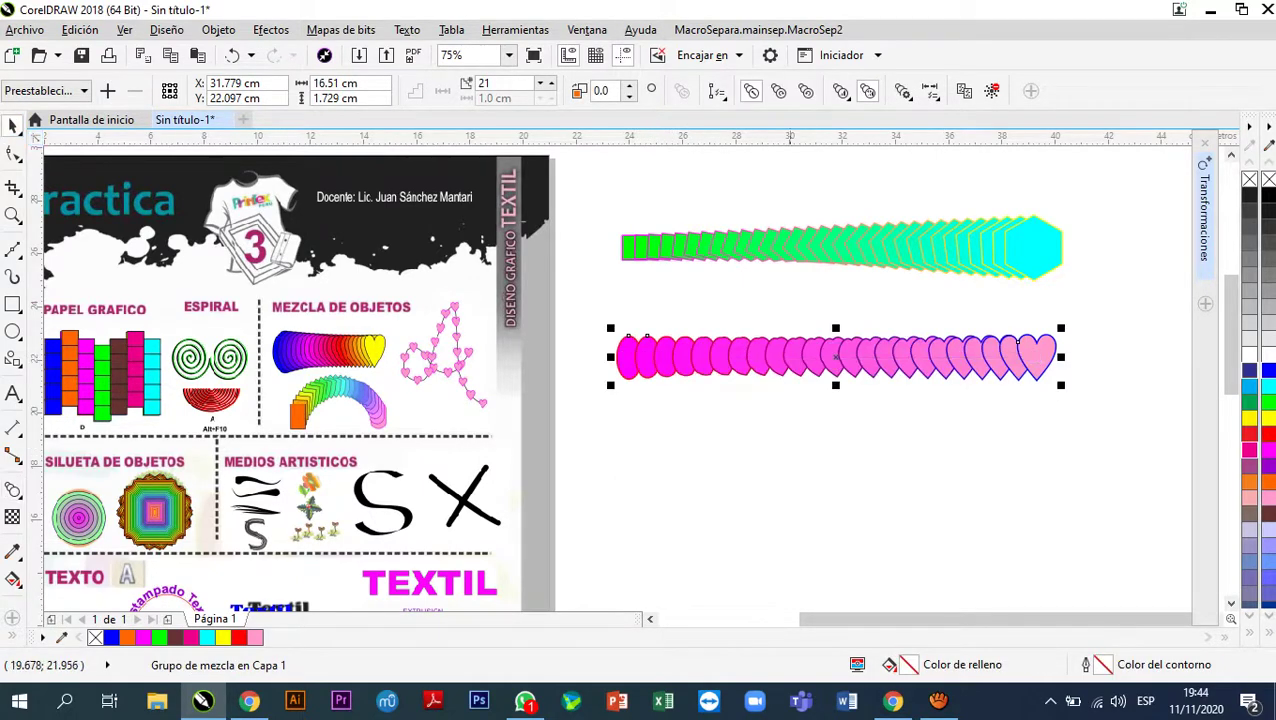
{"action": "key", "text": "Escape"}
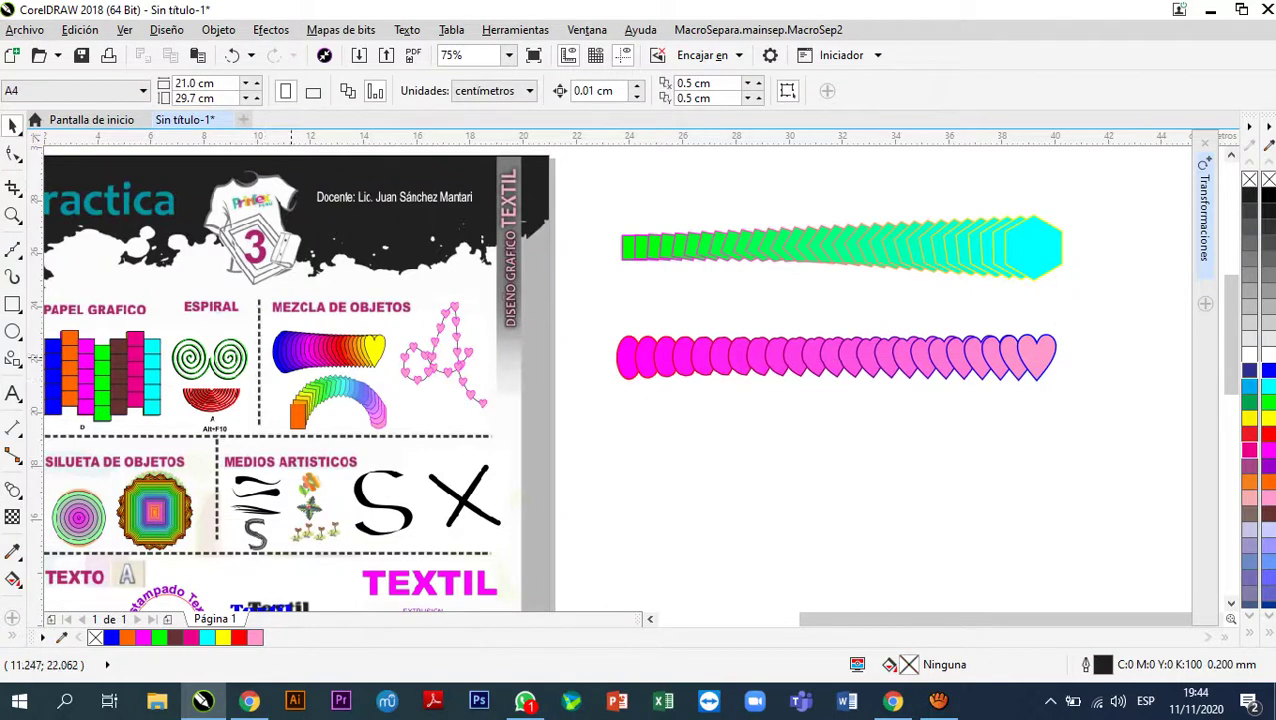
- Increase the number of steps in the ellipse-to-heart blend to 36
{"action": "scroll", "coordinate": [281, 356], "scroll_direction": "up", "scroll_amount": 4}
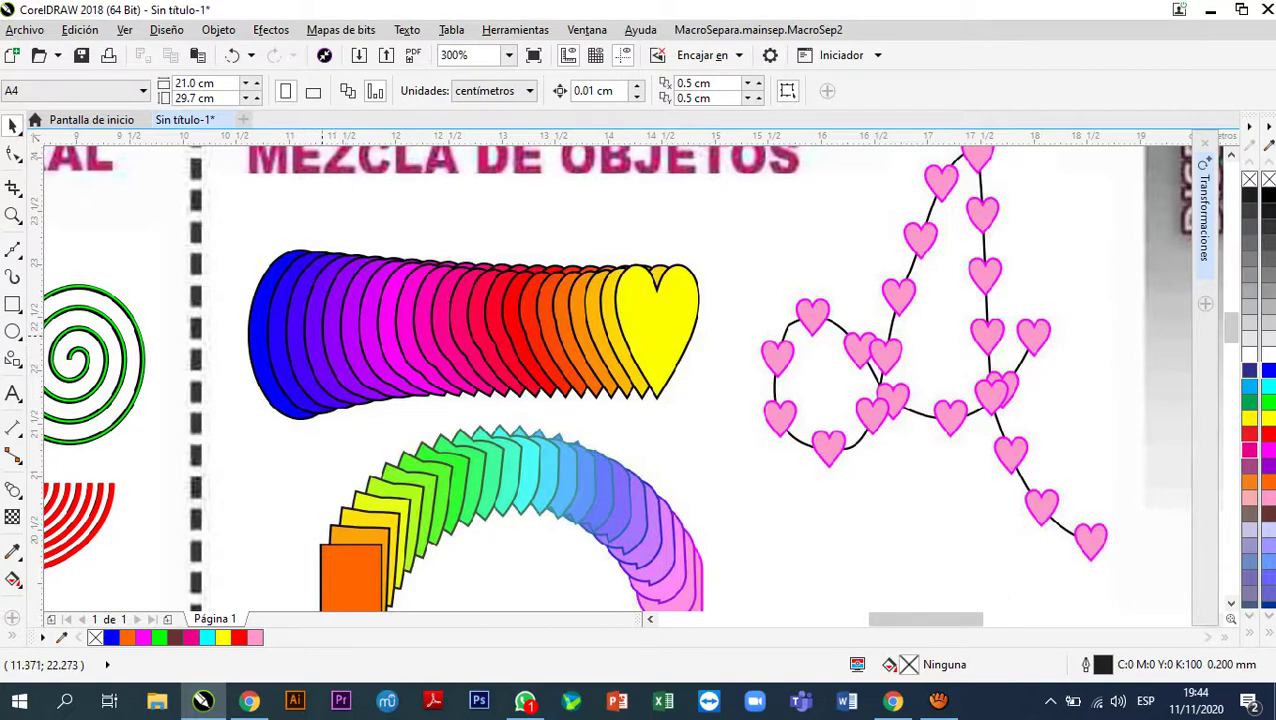
{"action": "scroll", "coordinate": [305, 325], "scroll_direction": "down", "scroll_amount": 4}
{"action": "scroll", "coordinate": [877, 330], "scroll_direction": "up", "scroll_amount": 2}
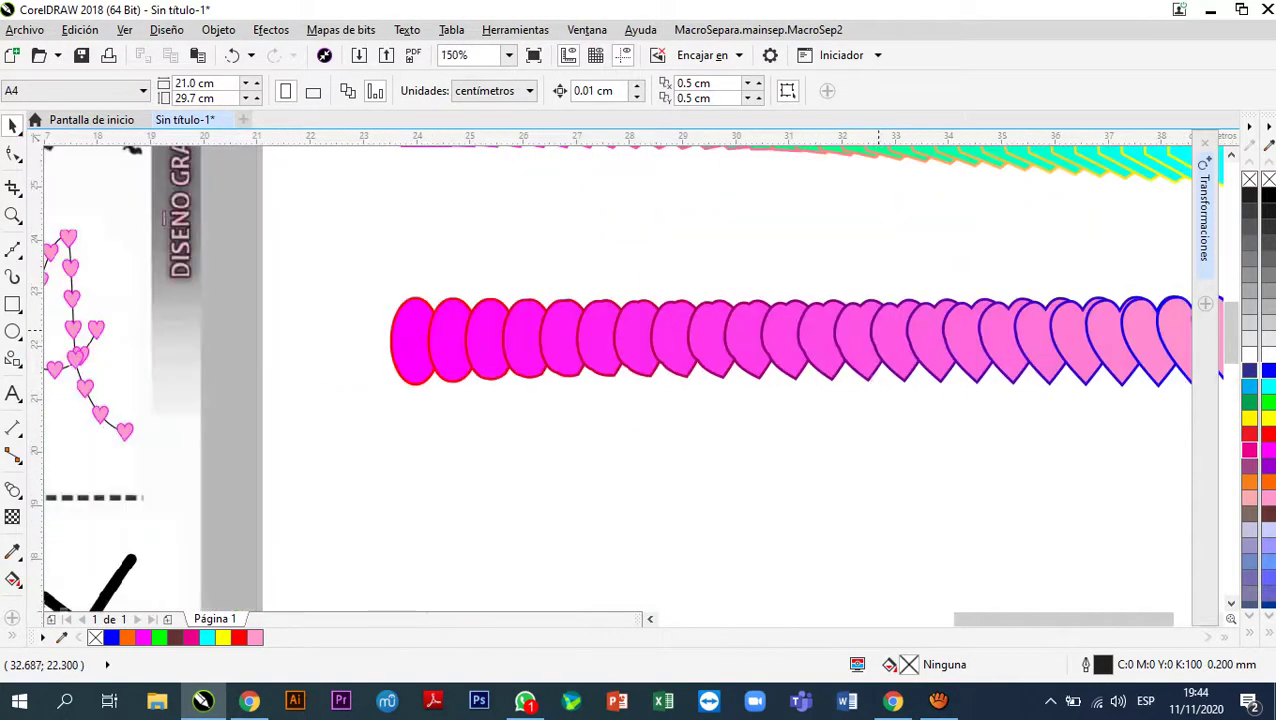
{"action": "scroll", "coordinate": [738, 320], "scroll_direction": "down", "scroll_amount": 2}
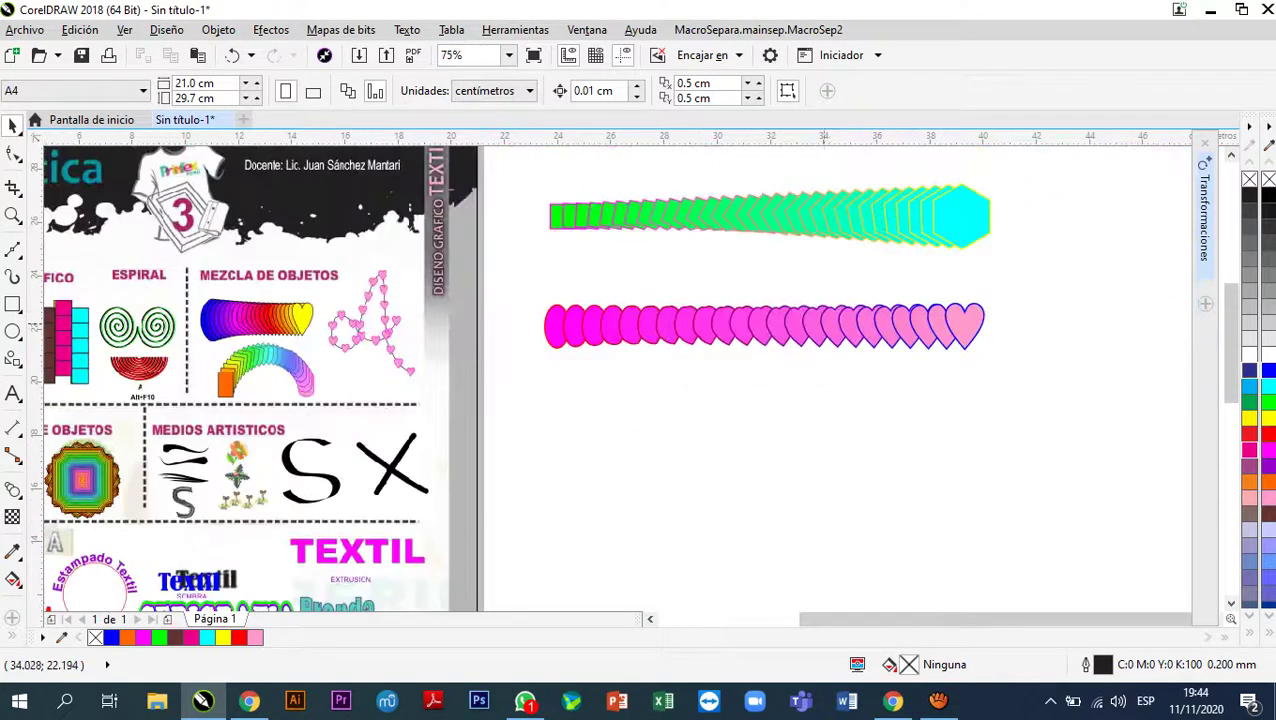
{"action": "left_click", "coordinate": [825, 322]}
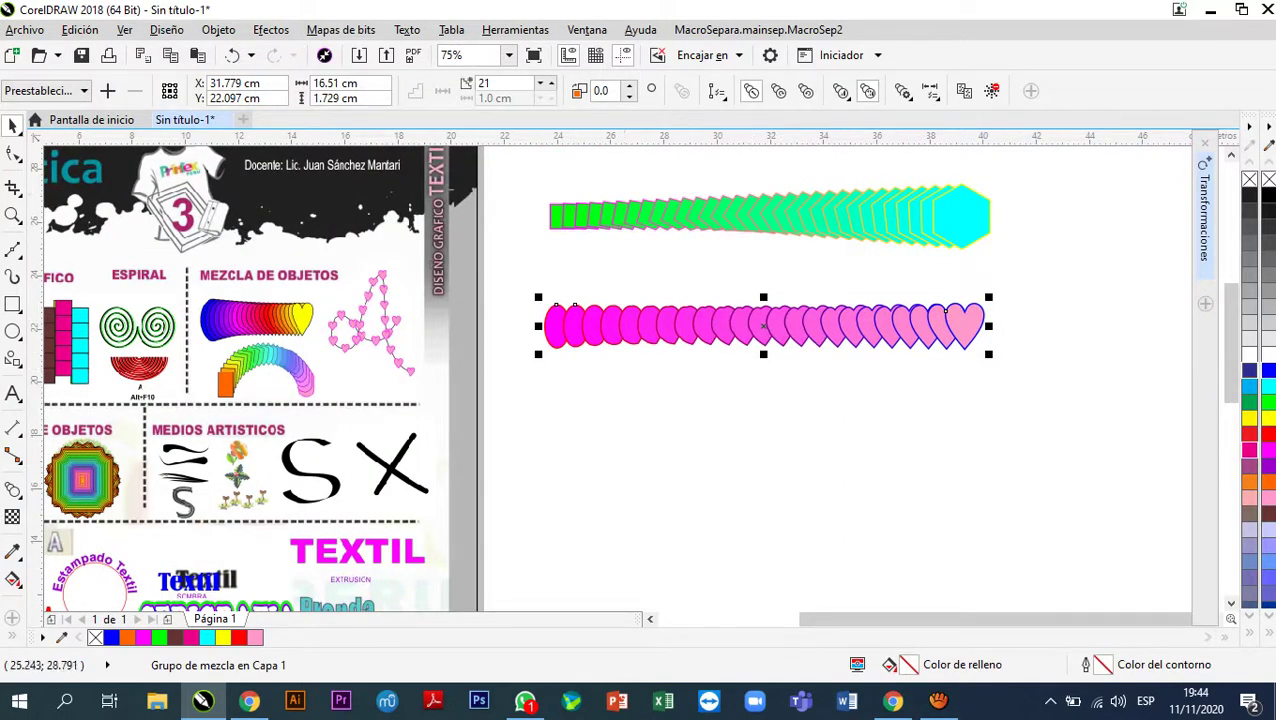
{"action": "scroll", "coordinate": [510, 83], "scroll_direction": "up", "scroll_amount": 5}
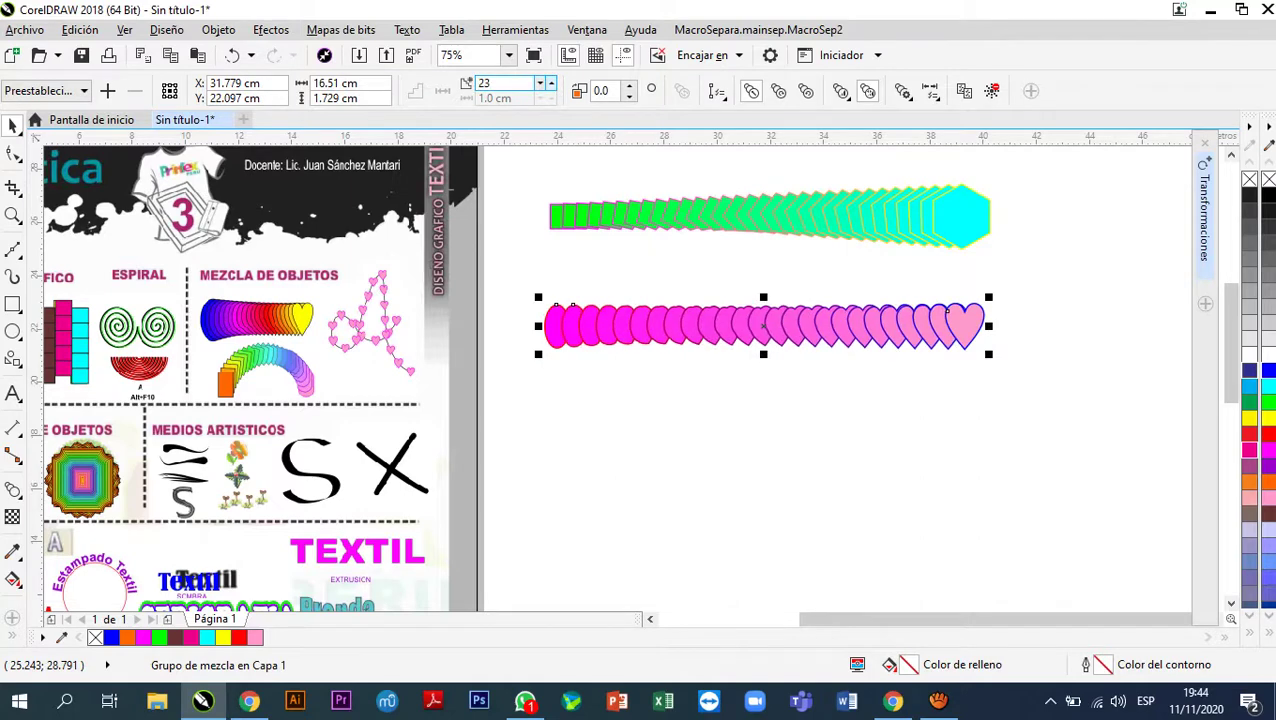
{"action": "scroll", "coordinate": [510, 83], "scroll_direction": "up", "scroll_amount": 8}
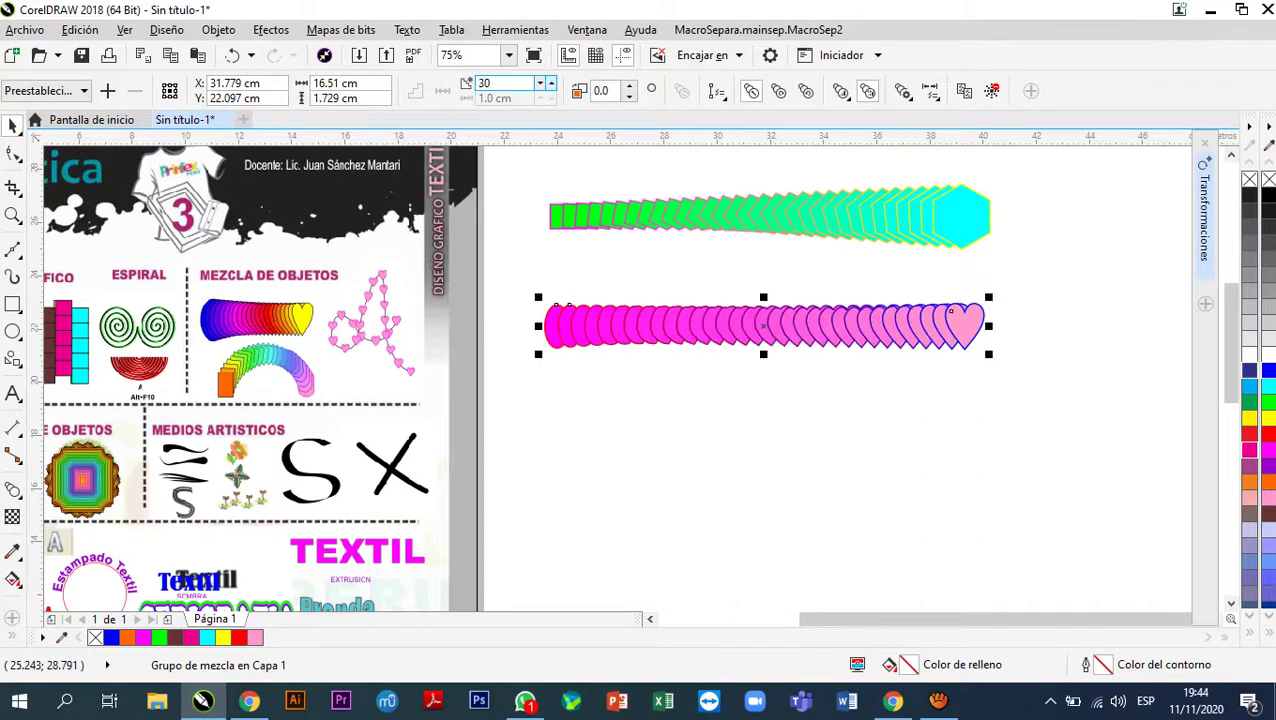
{"action": "scroll", "coordinate": [510, 83], "scroll_direction": "up", "scroll_amount": 2}
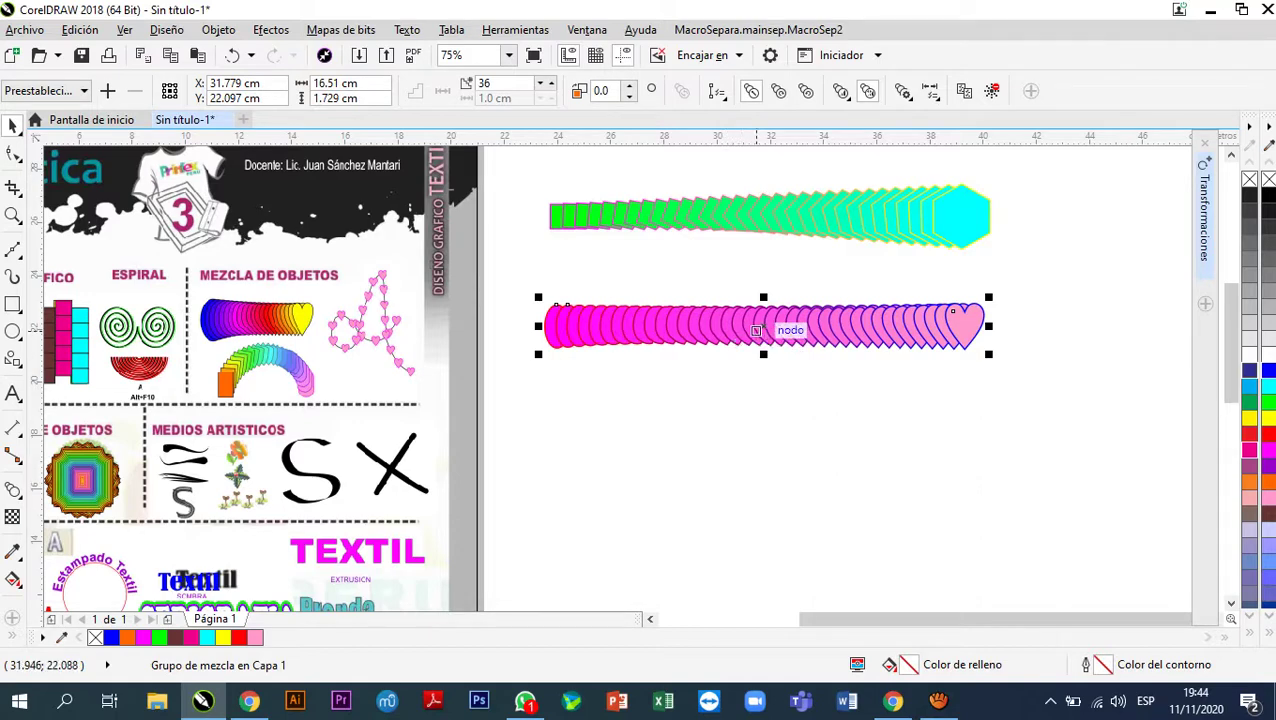
- Reposition the ellipse-to-heart blend just beneath the green-to-cyan one, centred at about X 31.9 cm and Y 22.5 cm, and deselect it
{"action": "left_click_drag", "start_coordinate": [765, 325], "coordinate": [743, 391]}
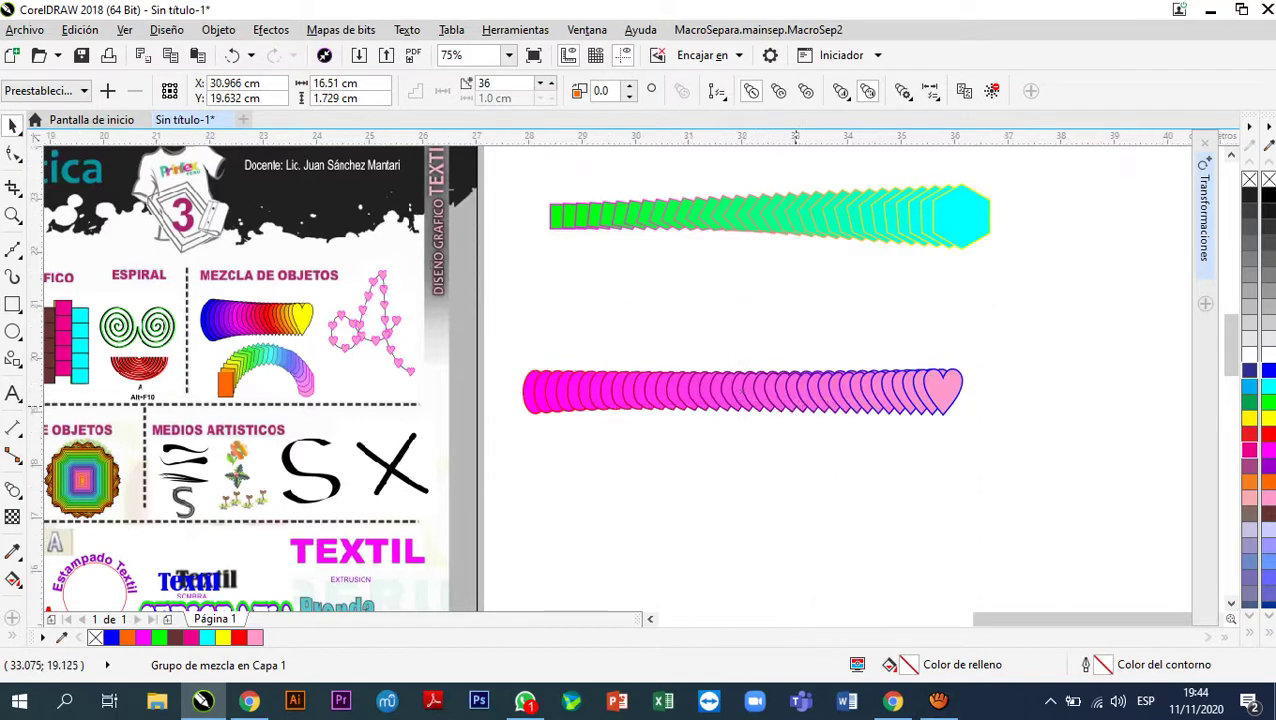
{"action": "scroll", "coordinate": [797, 404], "scroll_direction": "up", "scroll_amount": 2}
{"action": "scroll", "coordinate": [799, 404], "scroll_direction": "down", "scroll_amount": 2}
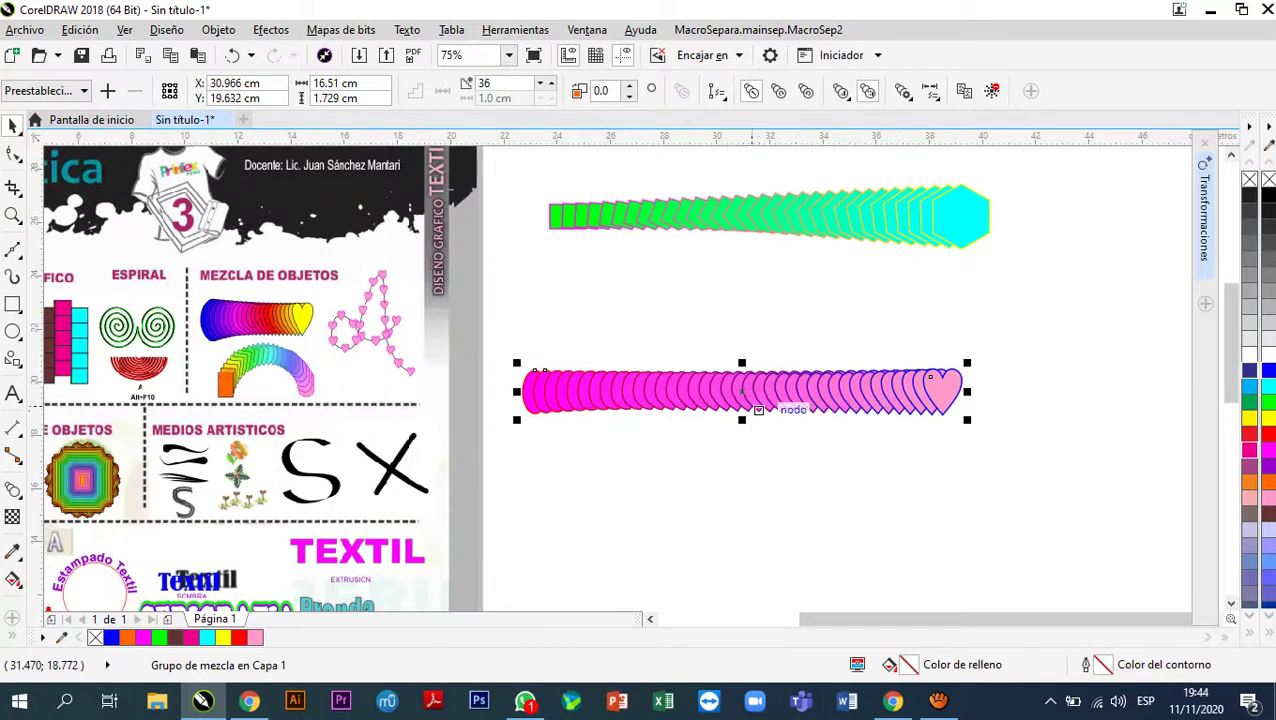
{"action": "left_click_drag", "start_coordinate": [742, 396], "coordinate": [769, 323]}
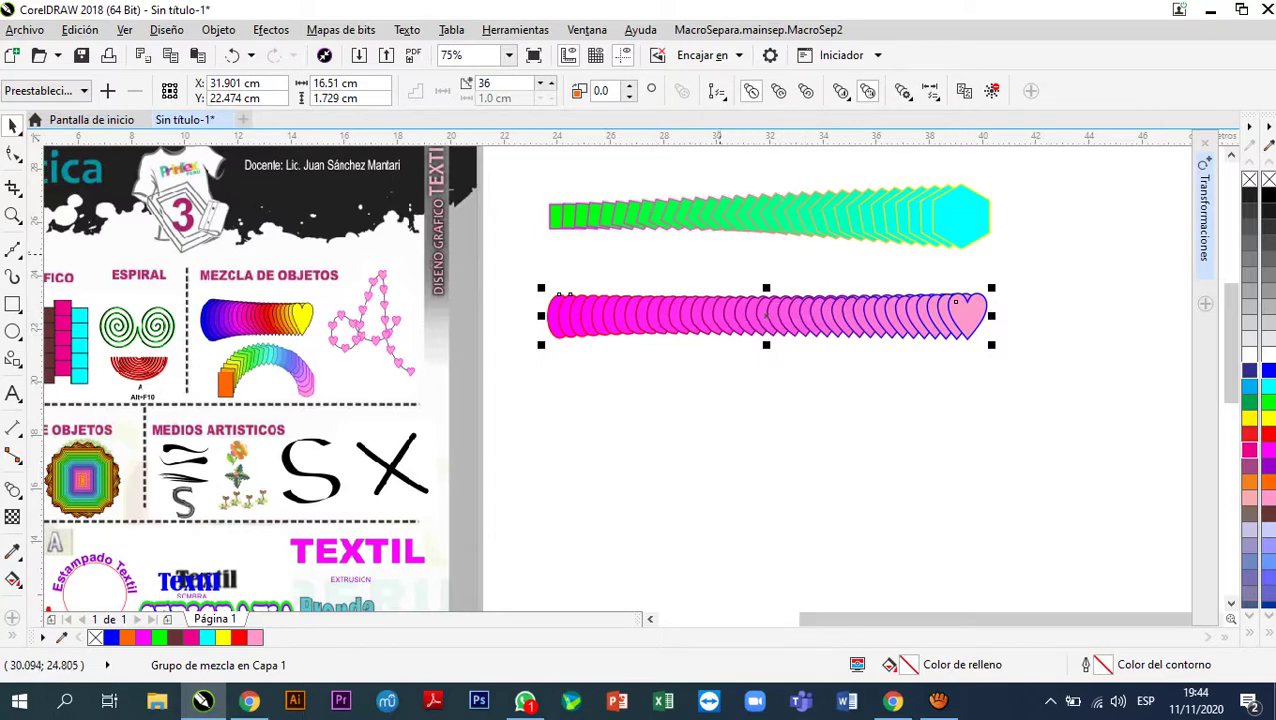
{"action": "scroll", "coordinate": [240, 400], "scroll_direction": "up", "scroll_amount": 2}
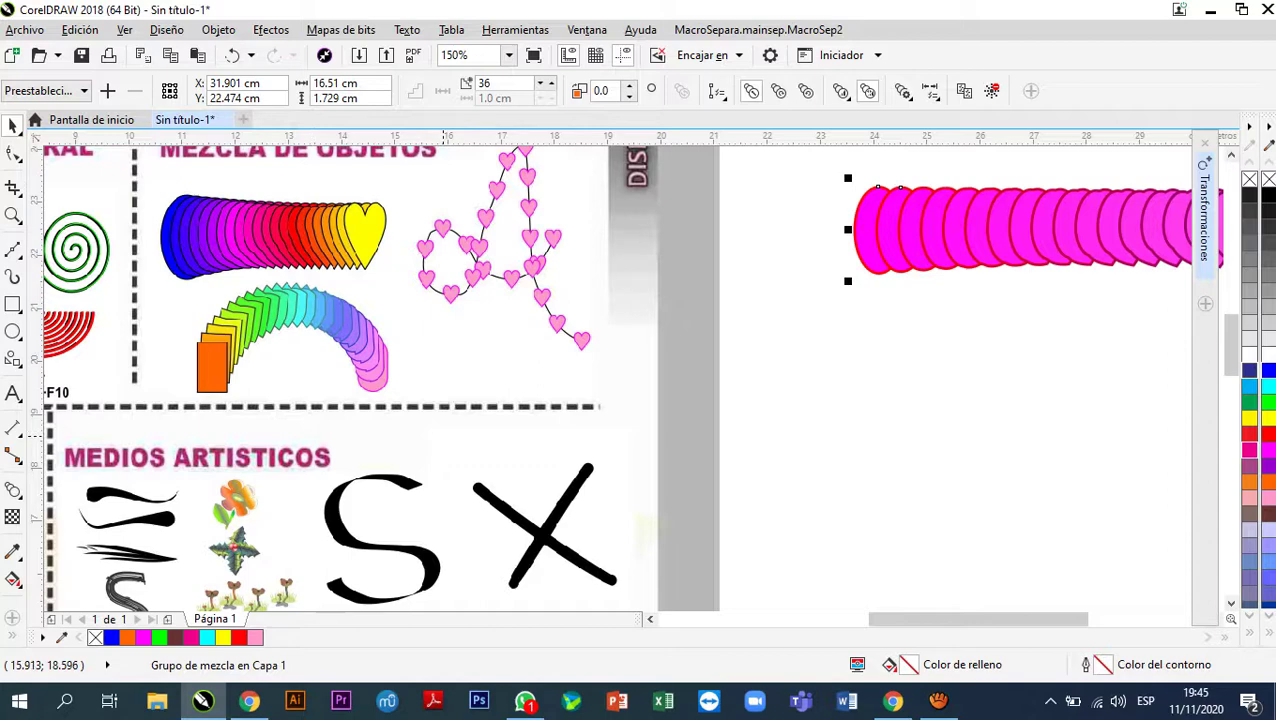
{"action": "scroll", "coordinate": [379, 377], "scroll_direction": "down", "scroll_amount": 2}
{"action": "key", "text": "Escape"}
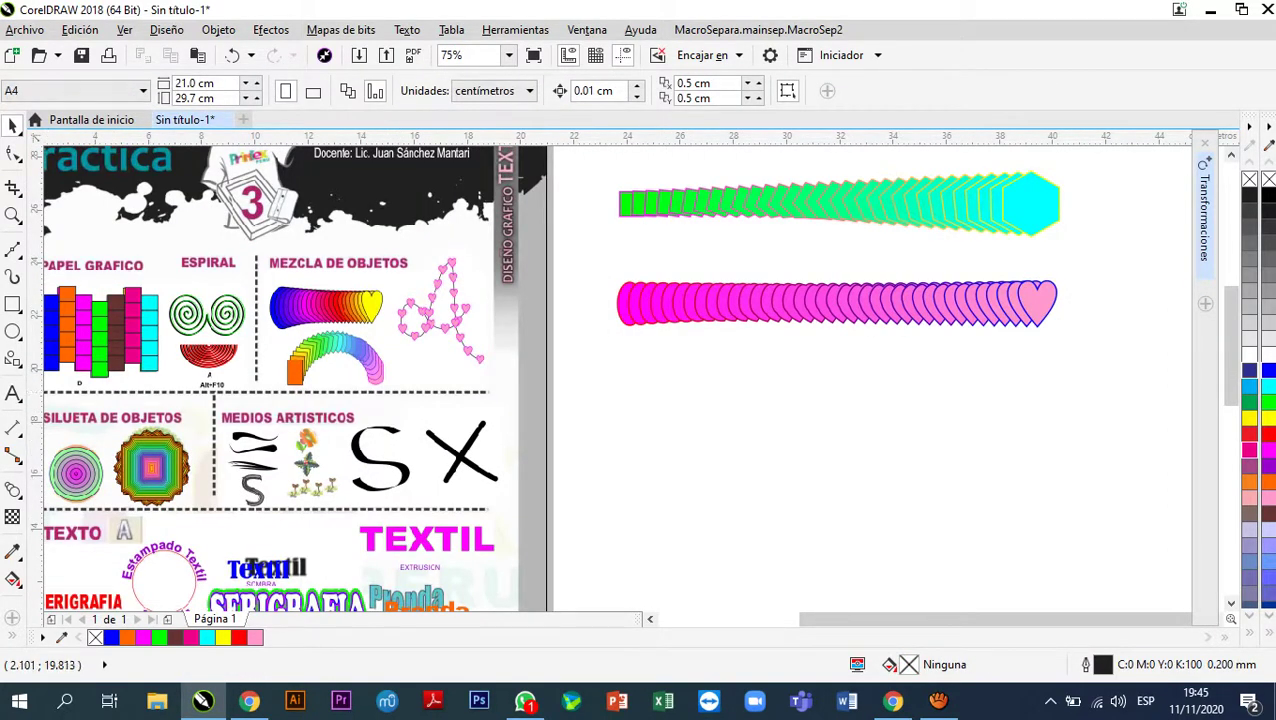
- Draw a circle about 1.69 cm across below the start of the ellipse-to-heart blend, and delete the extra circle drawn below the blend's heart end
{"action": "left_click", "coordinate": [13, 331]}
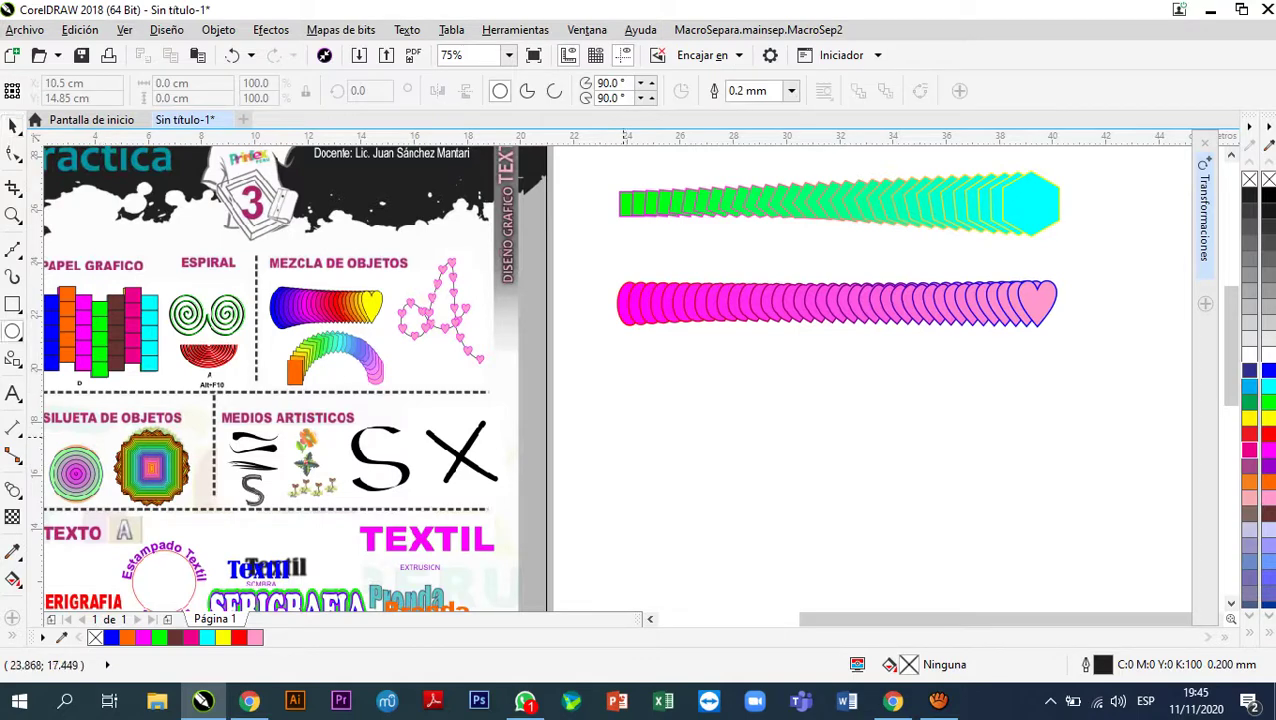
{"action": "left_click_drag", "start_coordinate": [627, 449], "coordinate": [661, 495]}
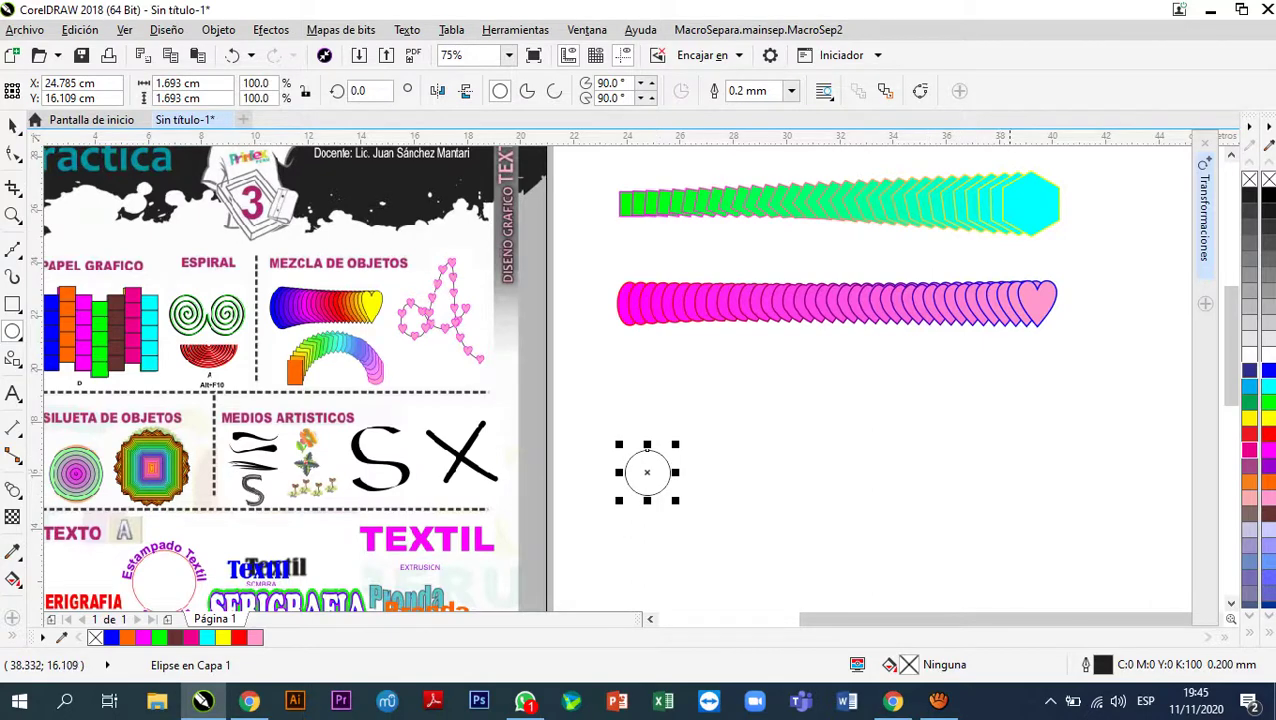
{"action": "left_click_drag", "start_coordinate": [1013, 433], "coordinate": [1040, 482]}
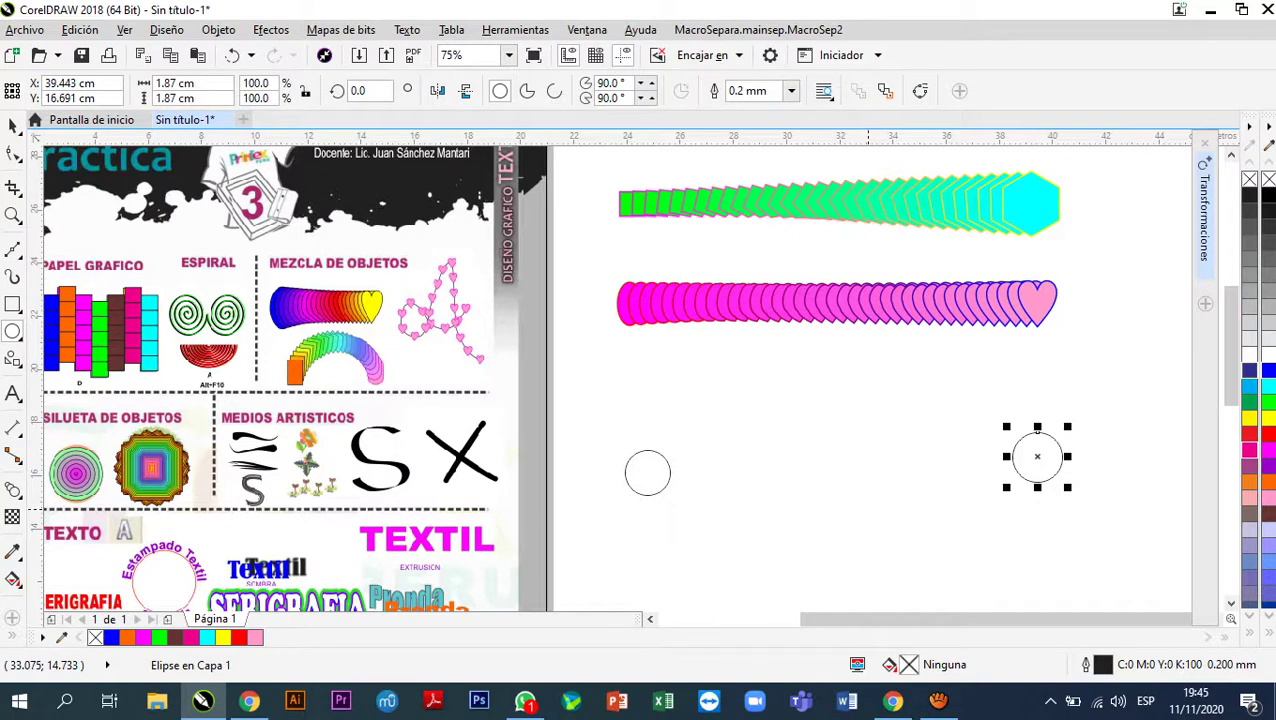
{"action": "key", "text": "Delete"}
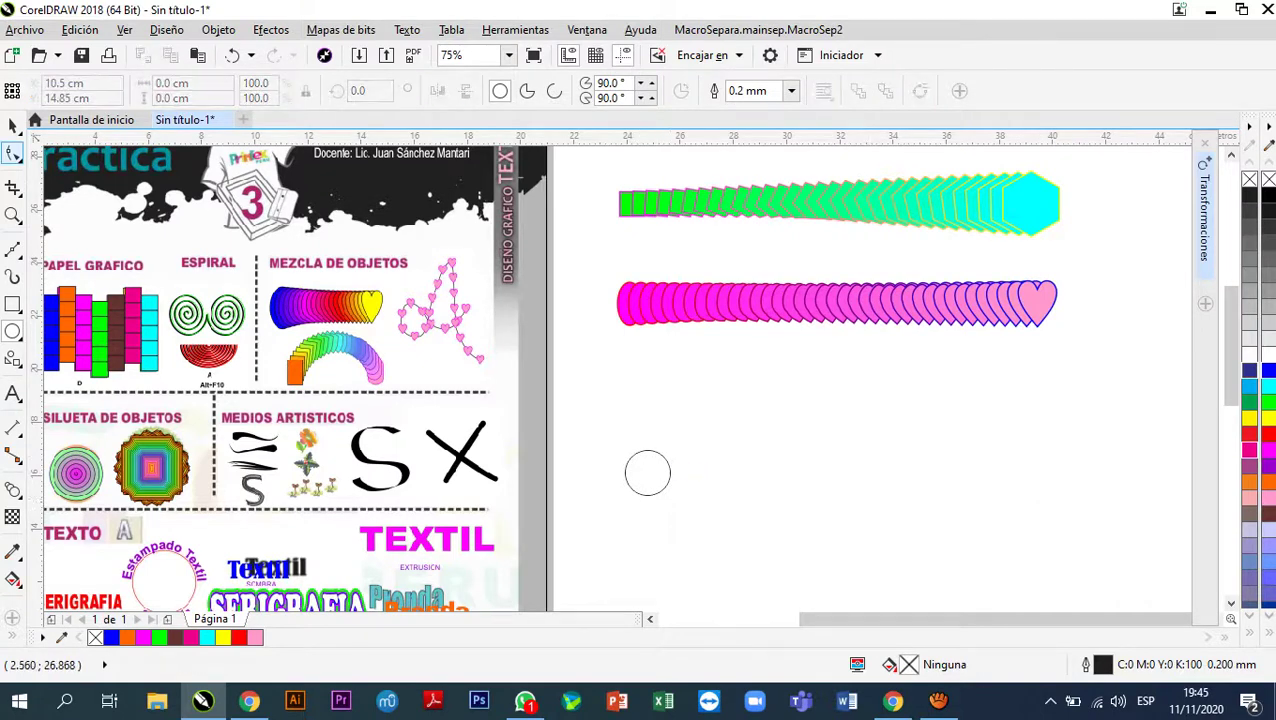
- Fill the circle below the ellipse-to-heart blend with yellow and give it a 0.5 mm magenta outline
{"action": "left_click", "coordinate": [12, 126]}
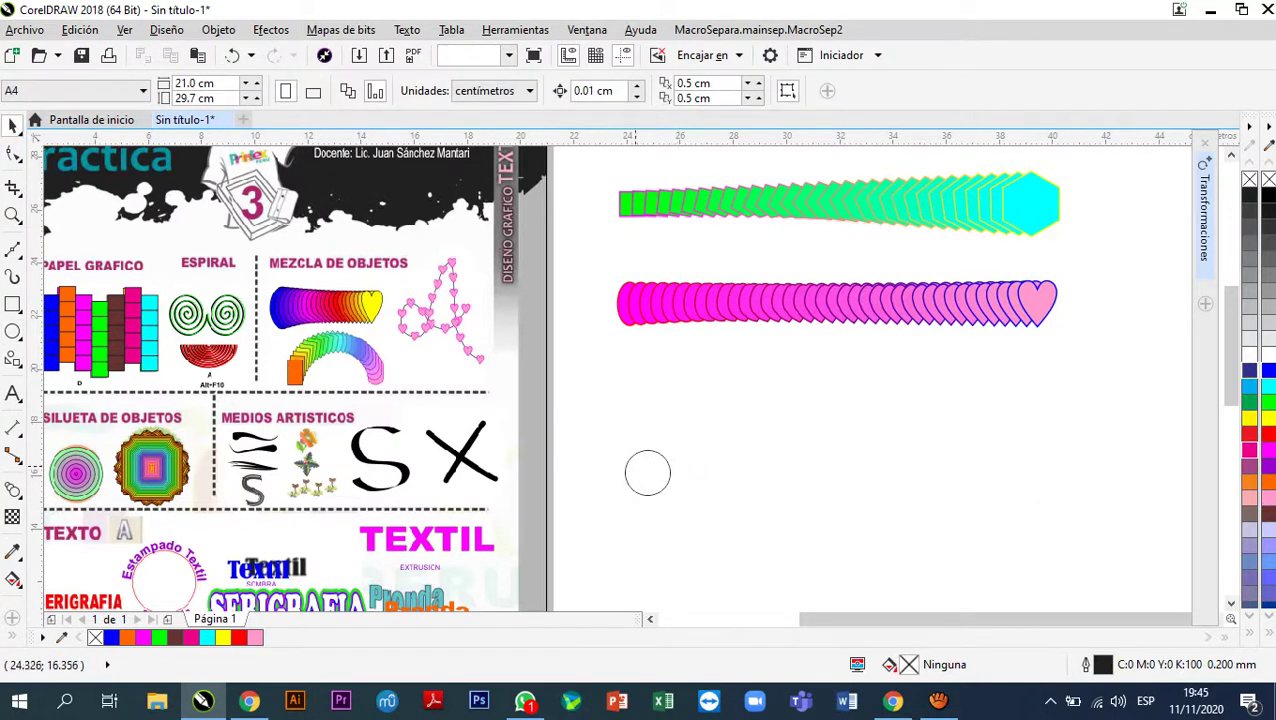
{"action": "left_click", "coordinate": [647, 472]}
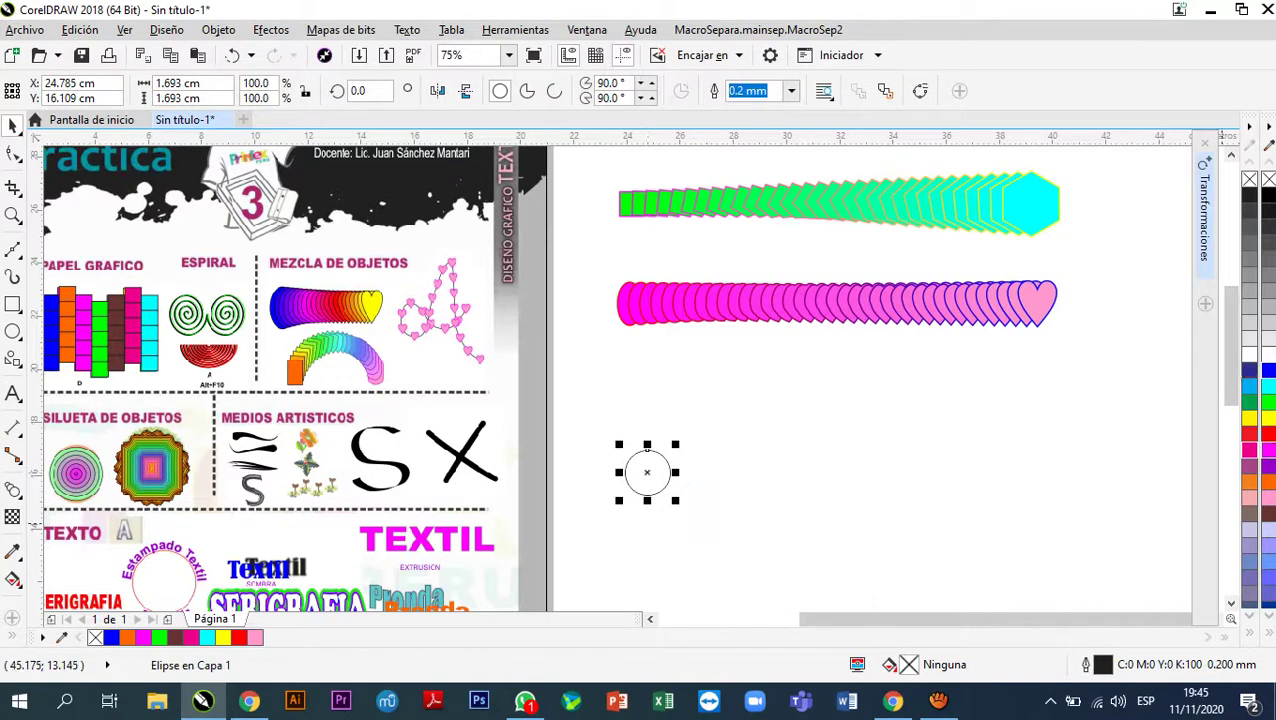
{"action": "left_click", "coordinate": [1249, 418]}
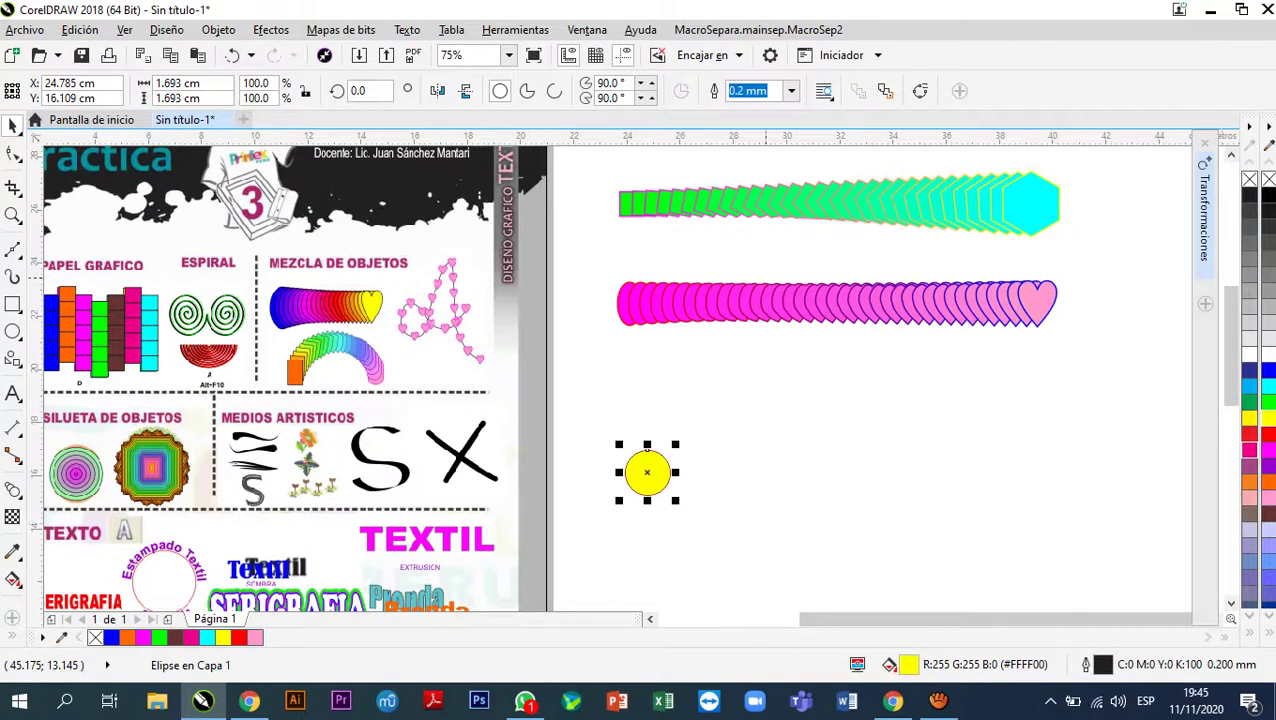
{"action": "right_click", "coordinate": [1249, 450]}
{"action": "left_click", "coordinate": [791, 91]}
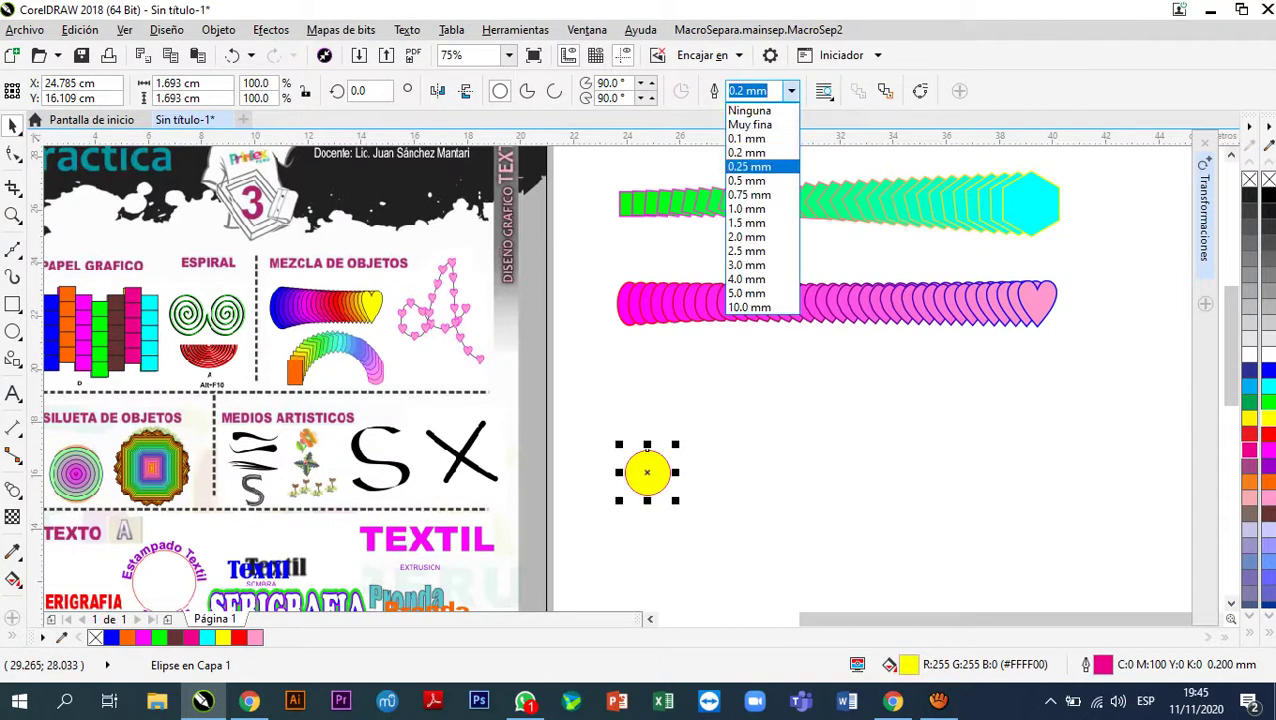
{"action": "left_click", "coordinate": [746, 180]}
{"action": "scroll", "coordinate": [645, 465], "scroll_direction": "up", "scroll_amount": 2}
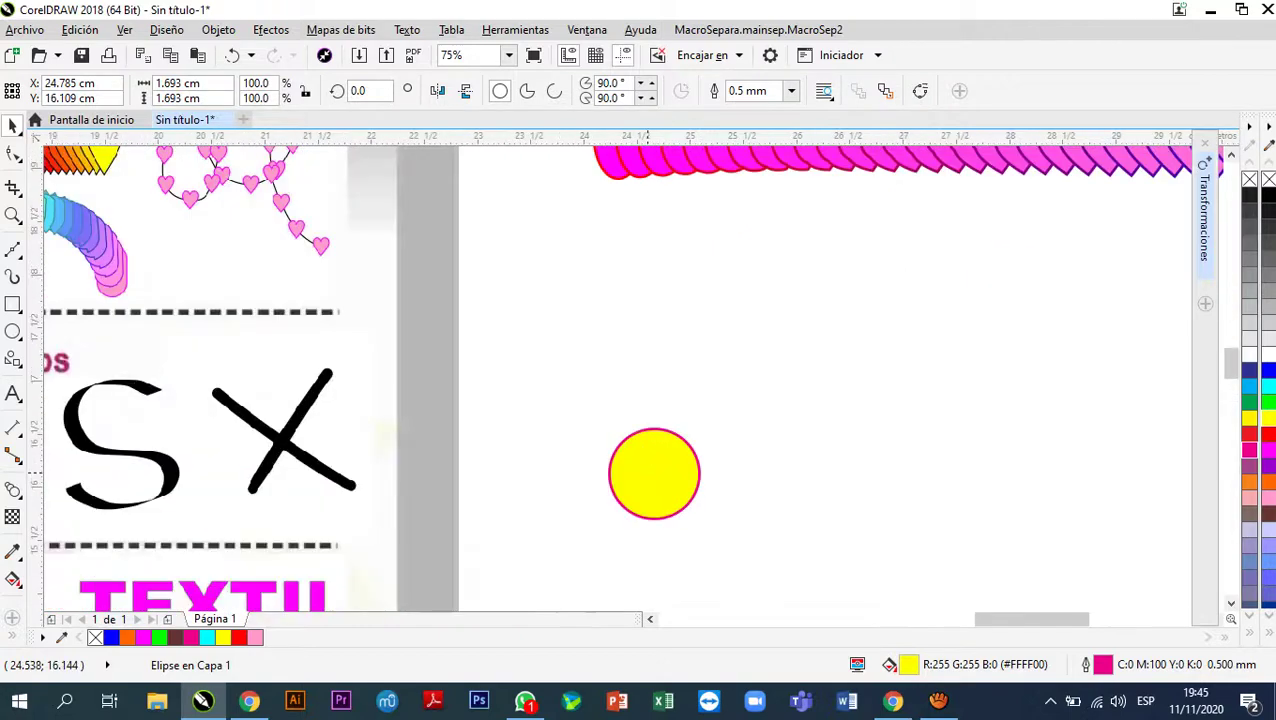
{"action": "scroll", "coordinate": [641, 466], "scroll_direction": "up", "scroll_amount": 2}
{"action": "scroll", "coordinate": [690, 395], "scroll_direction": "down", "scroll_amount": 4}
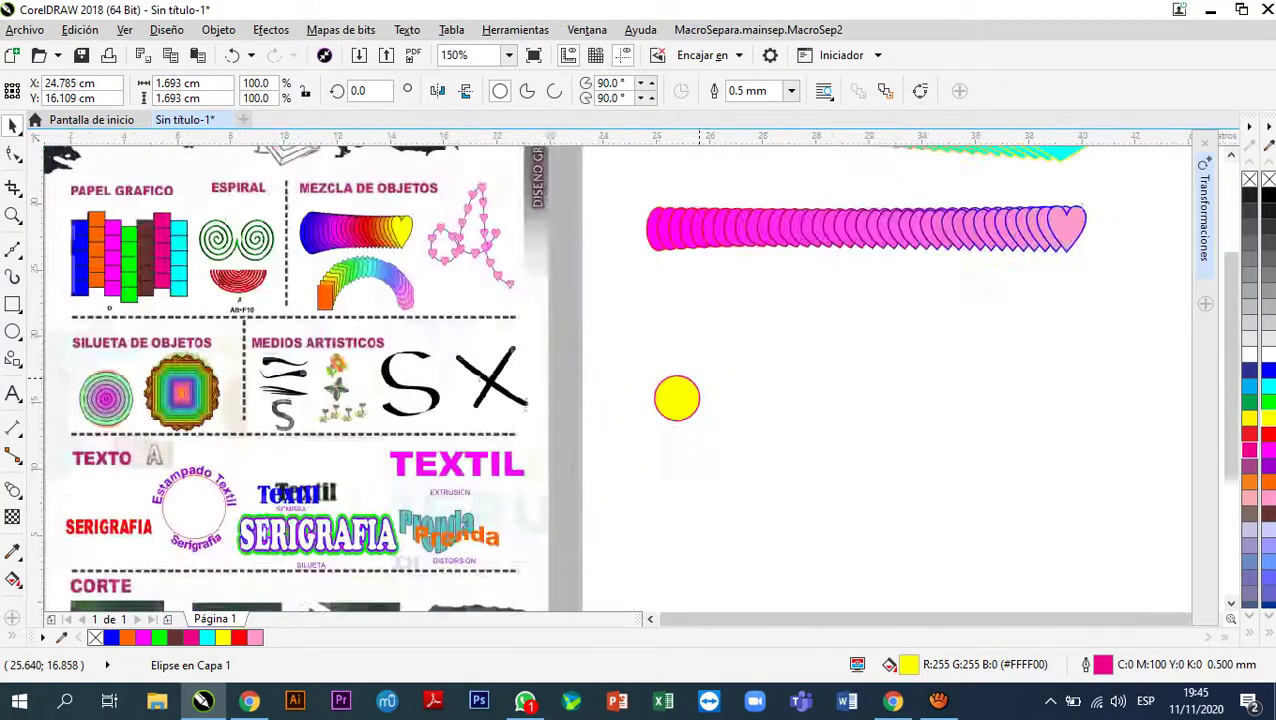
- Place a copy of the yellow circle about 14.6 cm to its right and fill the copy with green
{"action": "scroll", "coordinate": [680, 396], "scroll_direction": "down", "scroll_amount": 4}
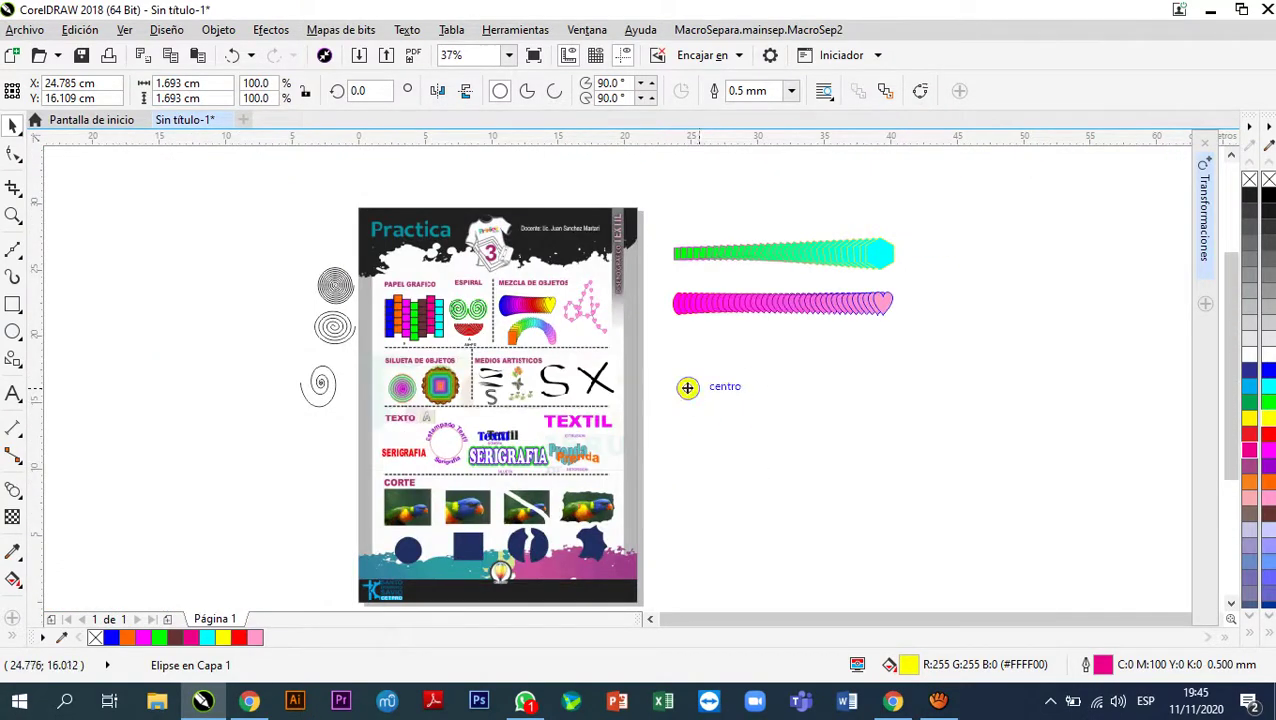
{"action": "left_click_drag", "start_coordinate": [687, 387], "coordinate": [881, 388]}
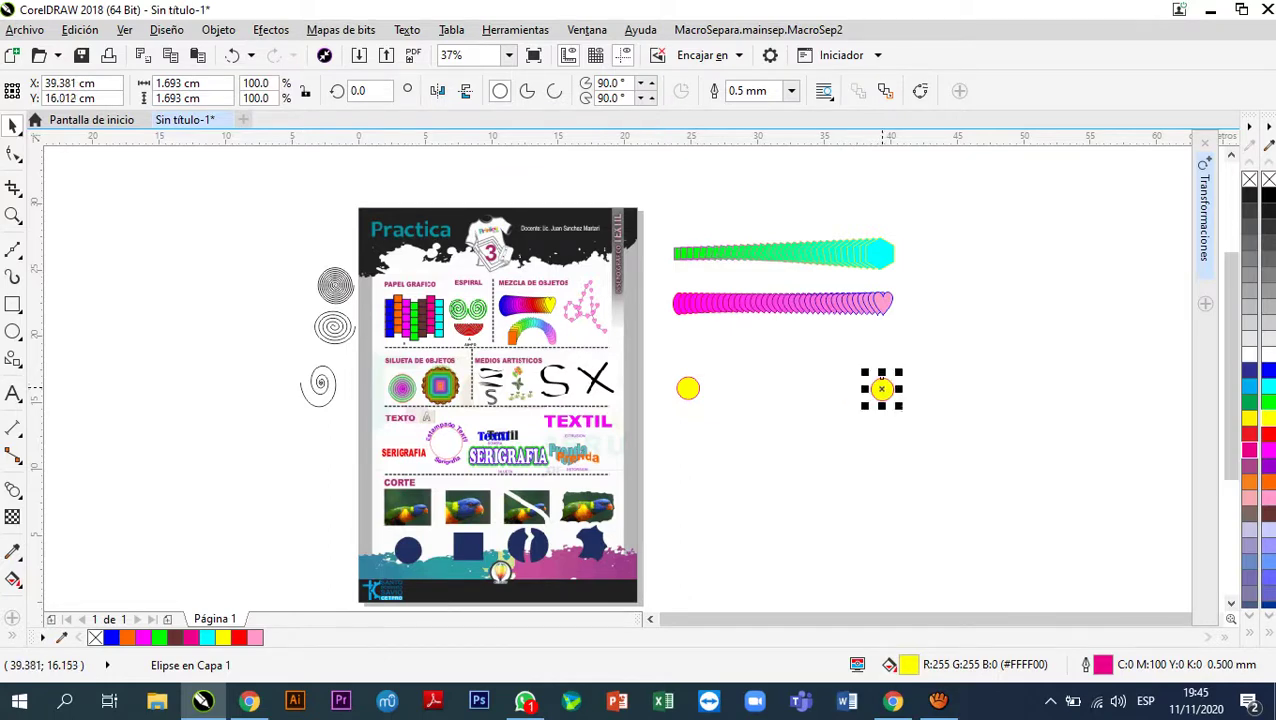
{"action": "left_click", "coordinate": [1266, 401]}
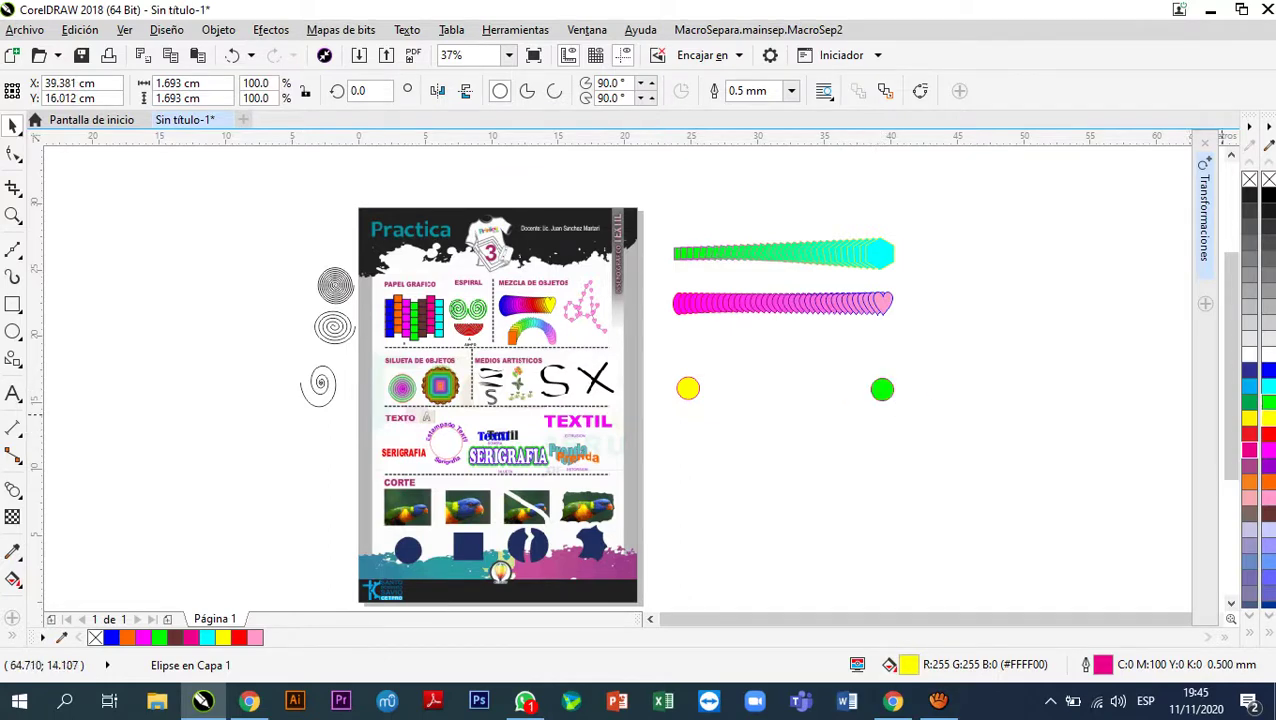
{"action": "key", "text": "Escape"}
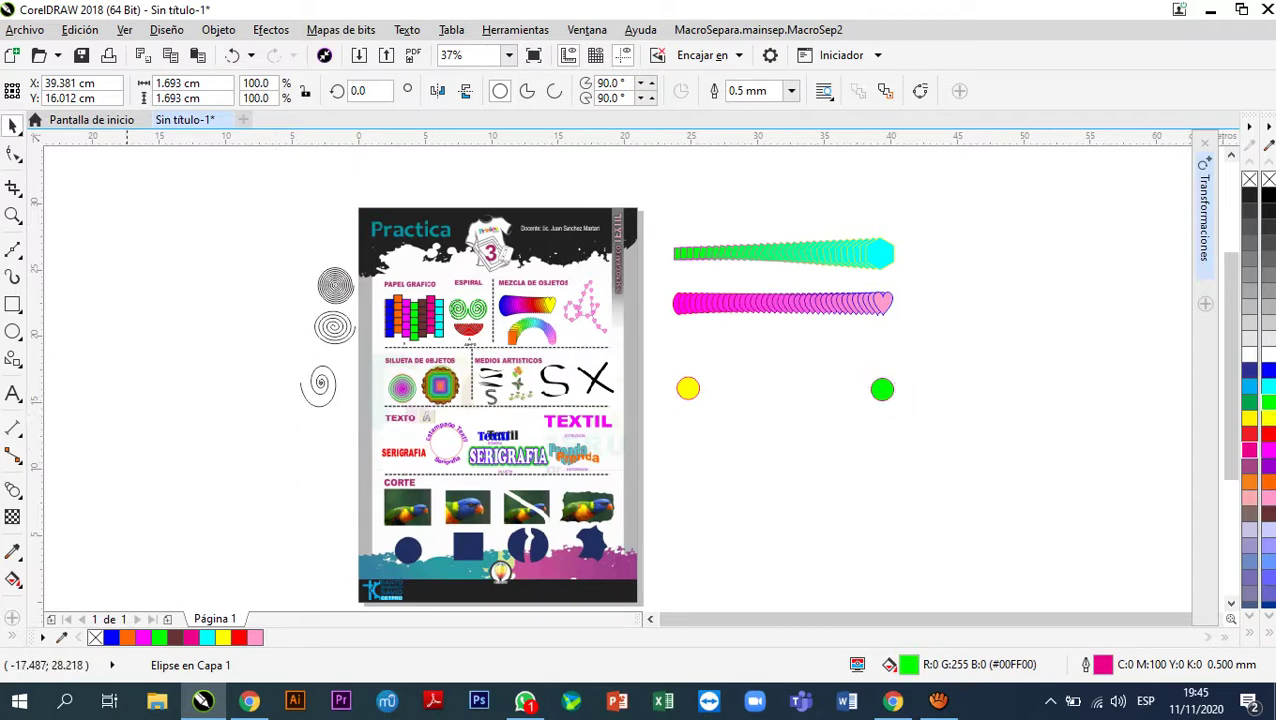
- Draw a straight Bézier line from the centre of the yellow circle to the centre of the green circle
{"action": "scroll", "coordinate": [749, 353], "scroll_direction": "up", "scroll_amount": 1}
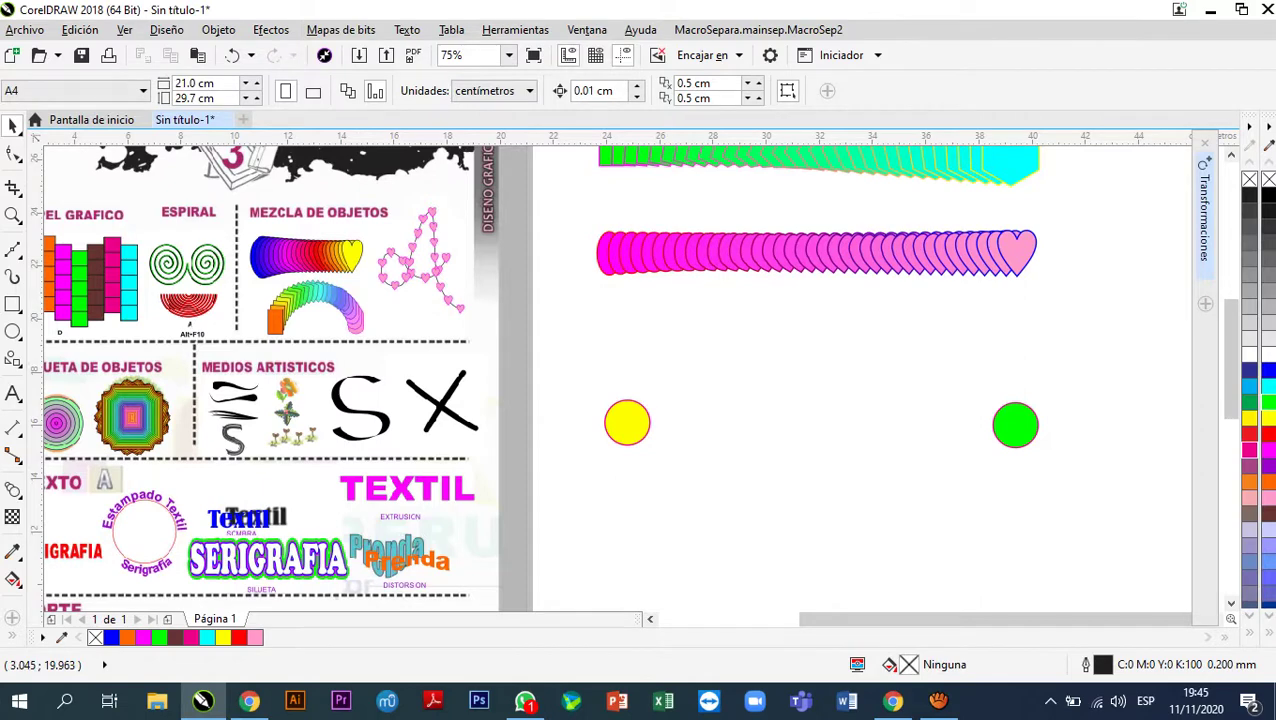
{"action": "left_click", "coordinate": [12, 248]}
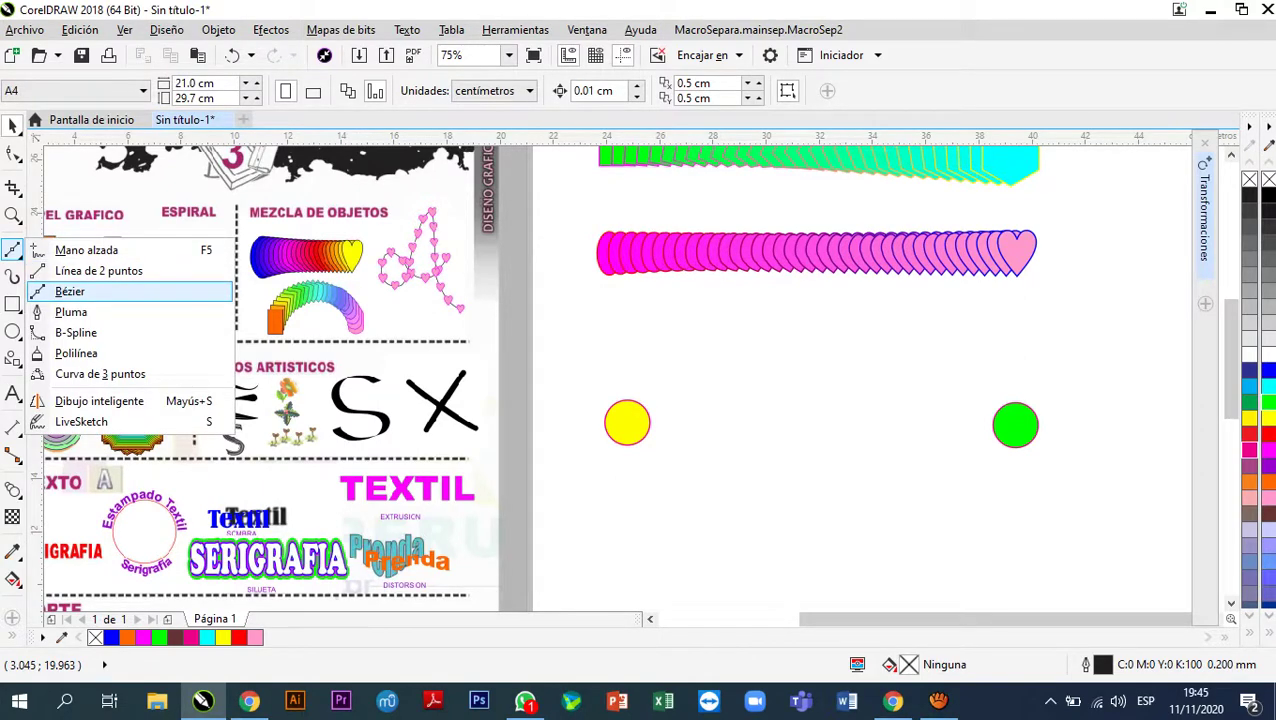
{"action": "left_click", "coordinate": [68, 291]}
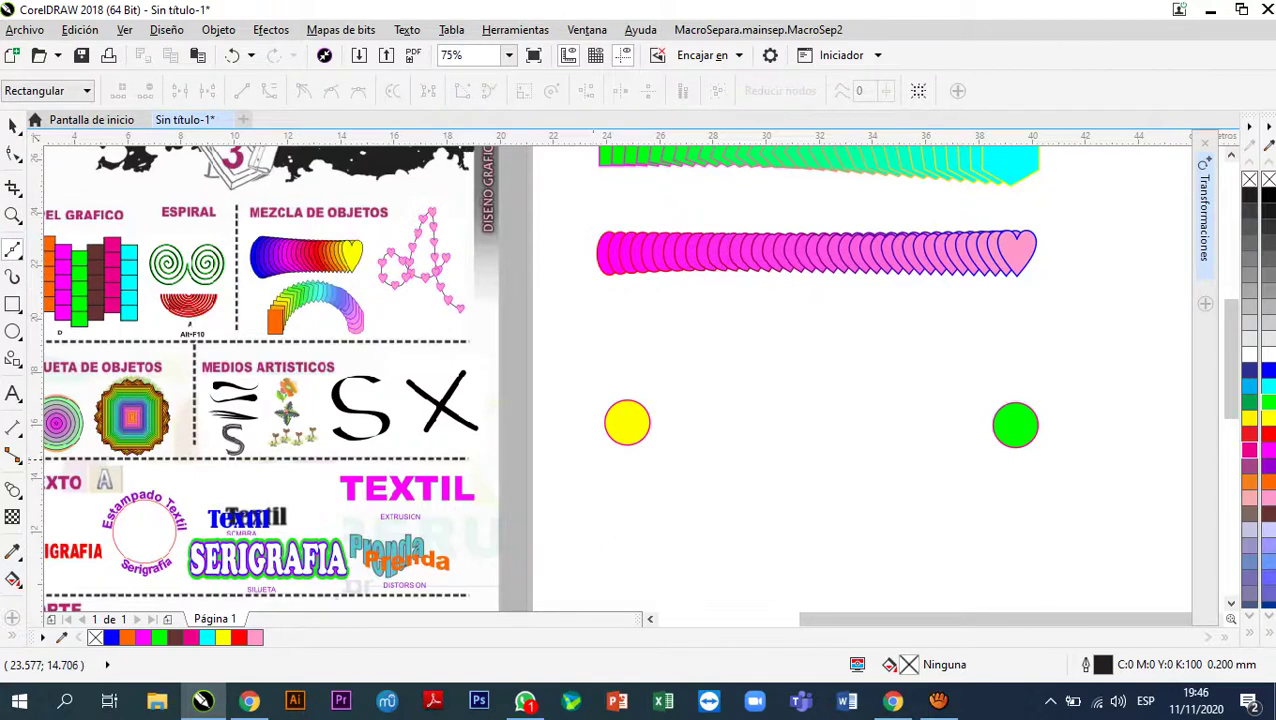
{"action": "left_click", "coordinate": [626, 421]}
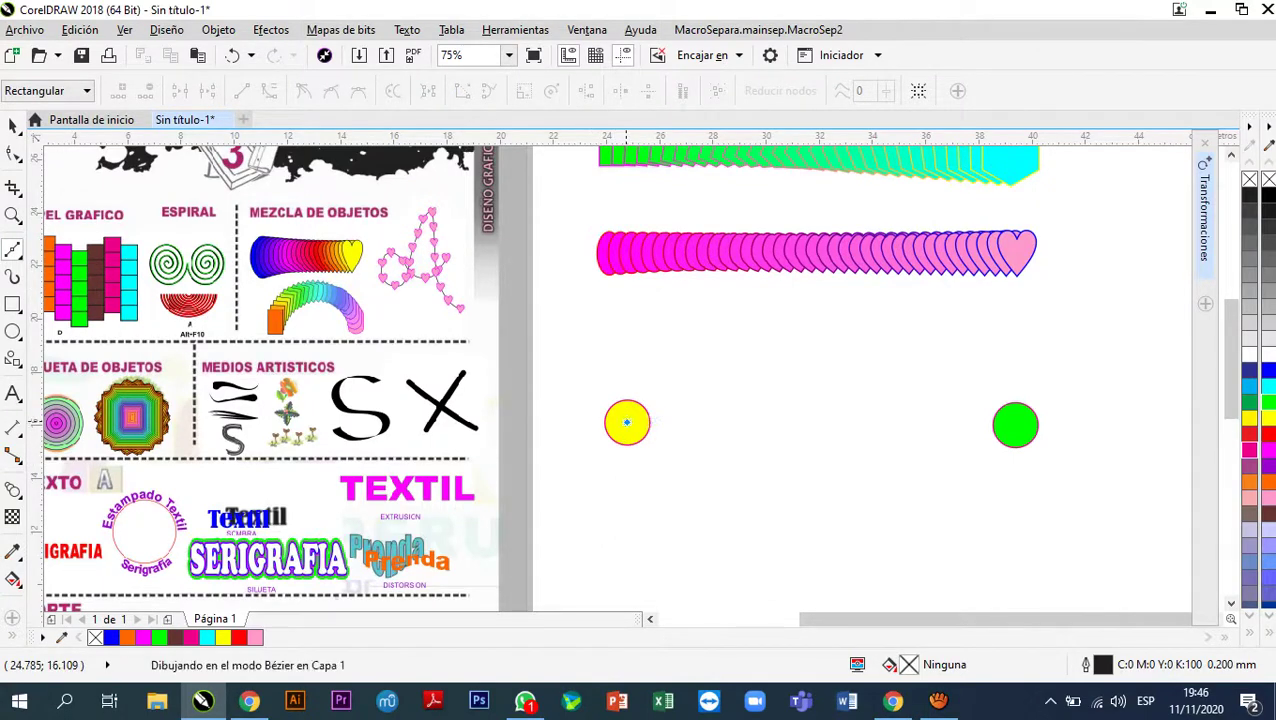
{"action": "left_click", "coordinate": [1014, 424]}
{"action": "key", "text": "space"}
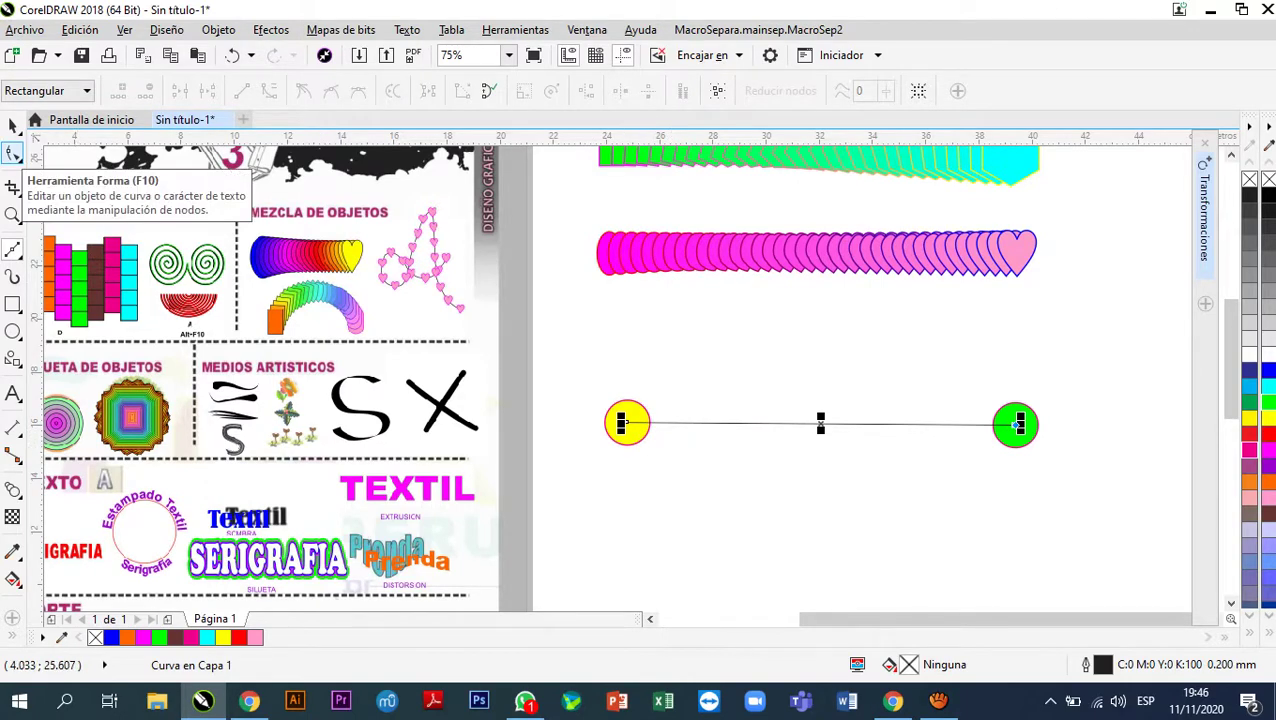
- Convert the straight line between the two circles to a curve with the Shape tool
{"action": "left_click", "coordinate": [13, 153]}
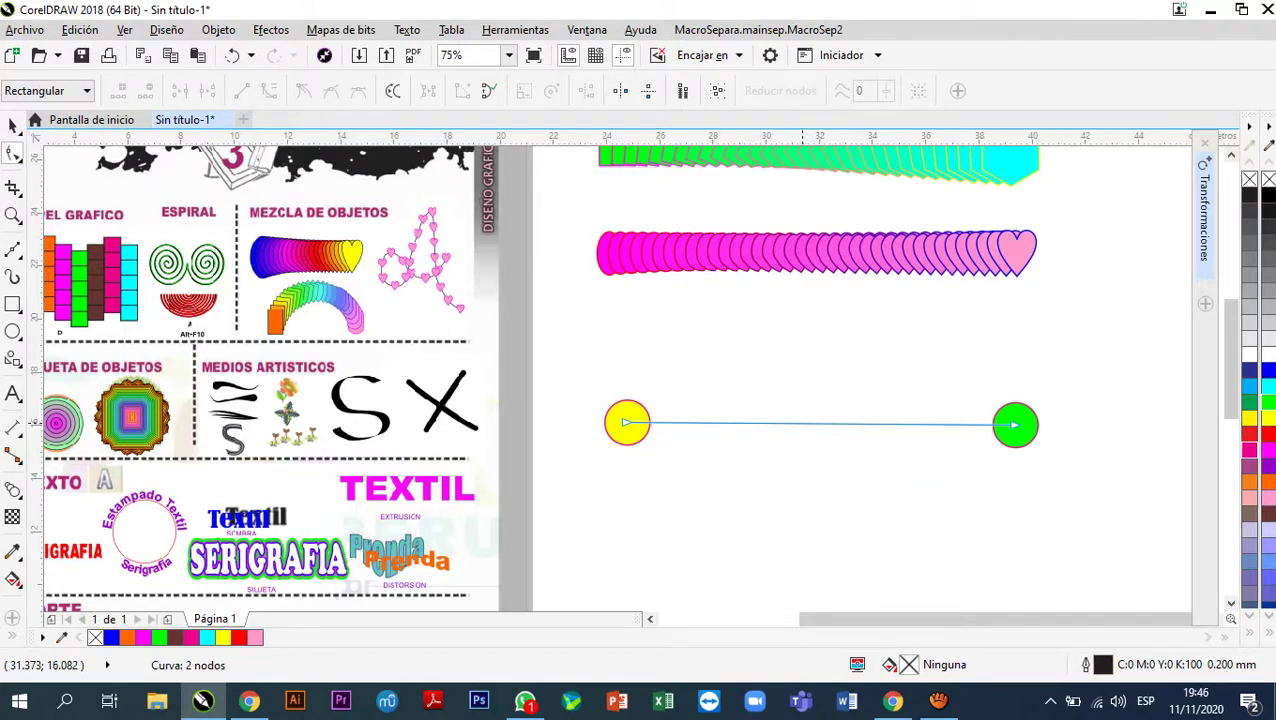
{"action": "right_click", "coordinate": [802, 423]}
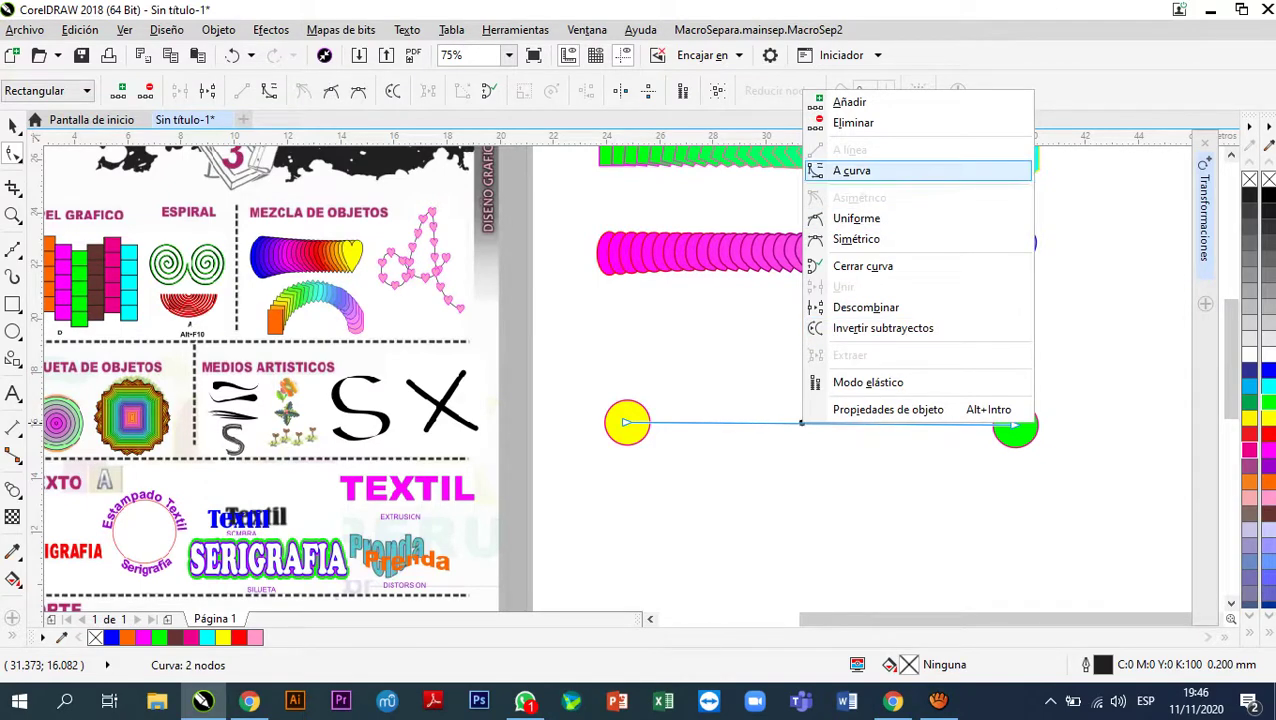
{"action": "left_click", "coordinate": [851, 170]}
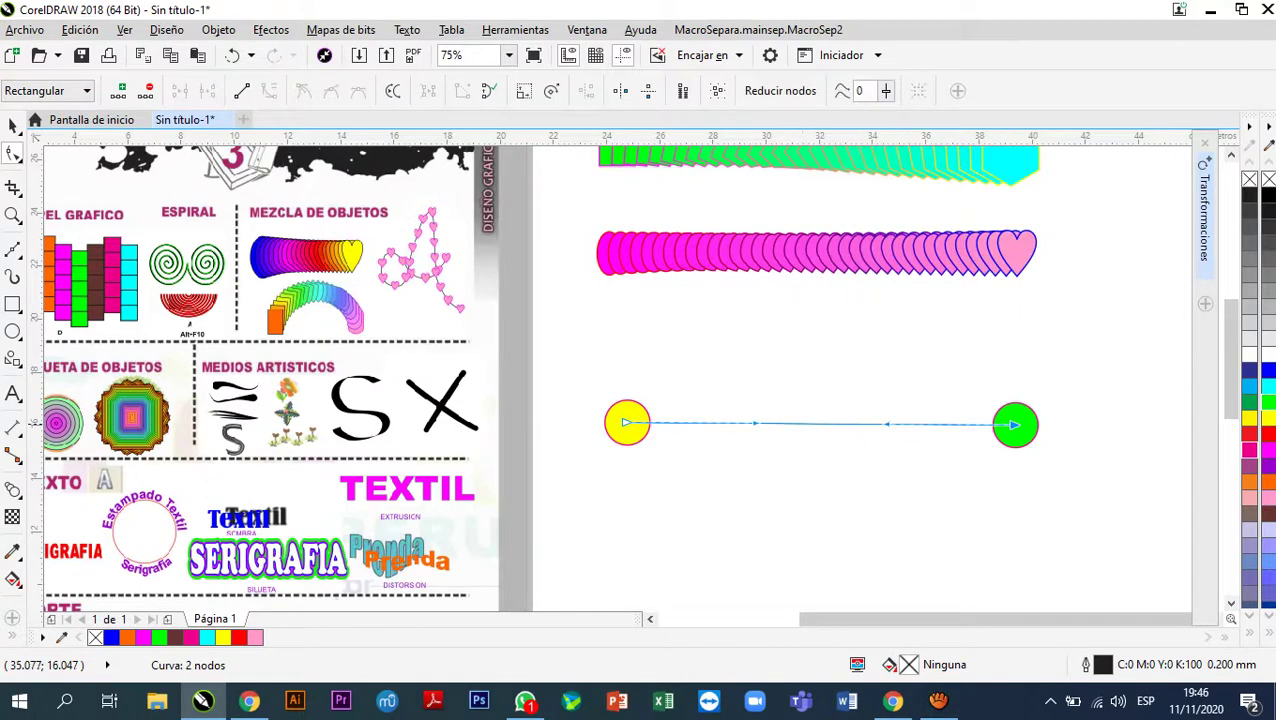
- Bend the line into an S-shaped wave by raising the yellow-end control handle and lowering the green-end one
{"action": "scroll", "coordinate": [790, 425], "scroll_direction": "up", "scroll_amount": 2}
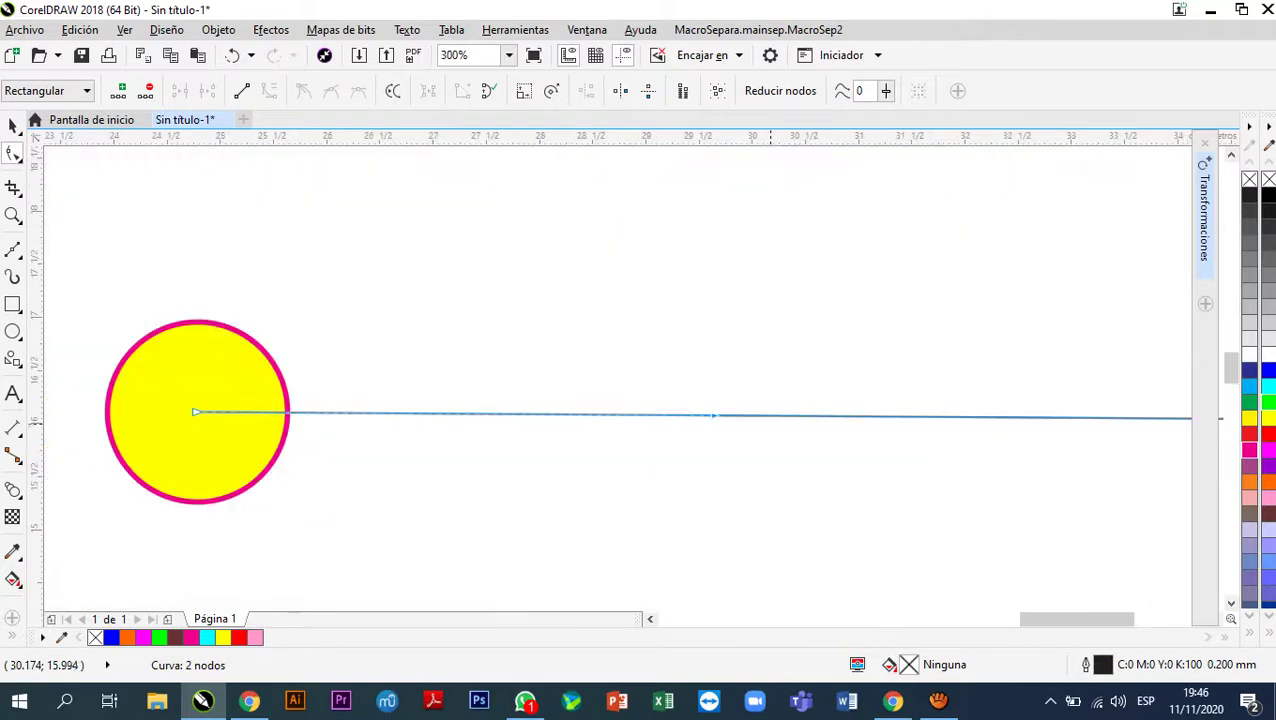
{"action": "scroll", "coordinate": [724, 398], "scroll_direction": "down", "scroll_amount": 2}
{"action": "scroll", "coordinate": [724, 398], "scroll_direction": "up", "scroll_amount": 3}
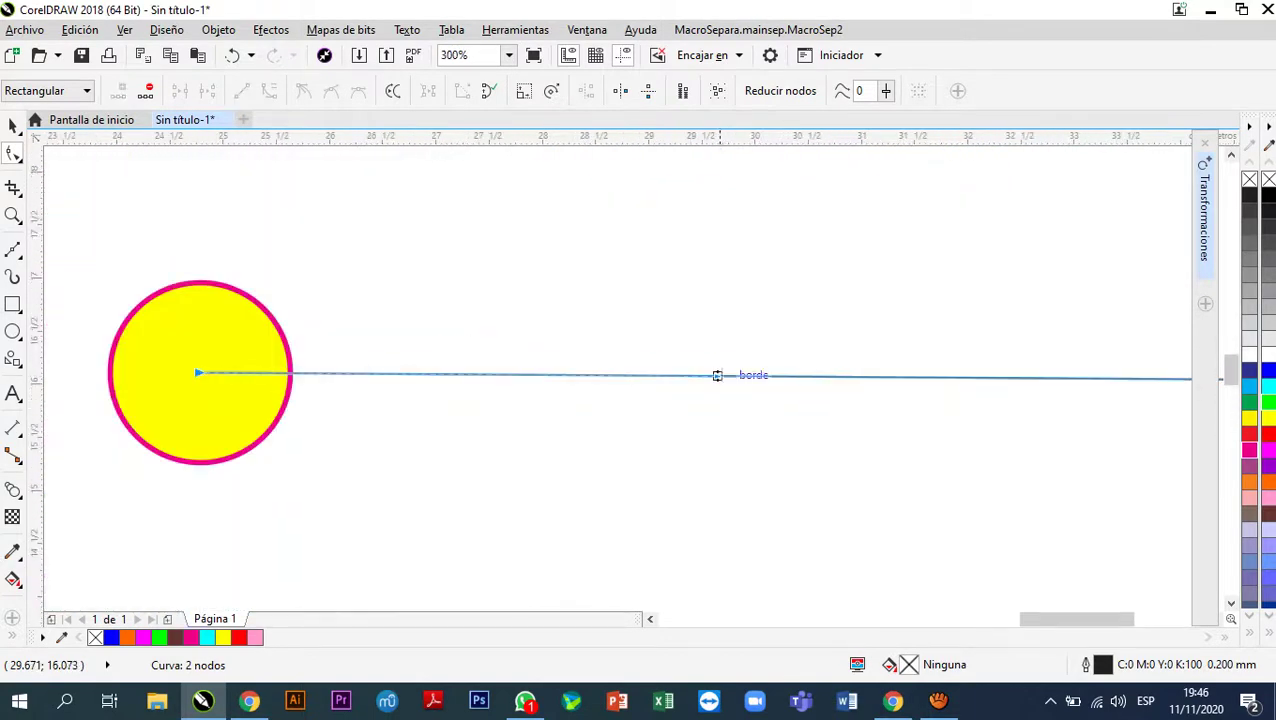
{"action": "left_click_drag", "start_coordinate": [717, 376], "coordinate": [708, 172]}
{"action": "scroll", "coordinate": [708, 172], "scroll_direction": "down", "scroll_amount": 4}
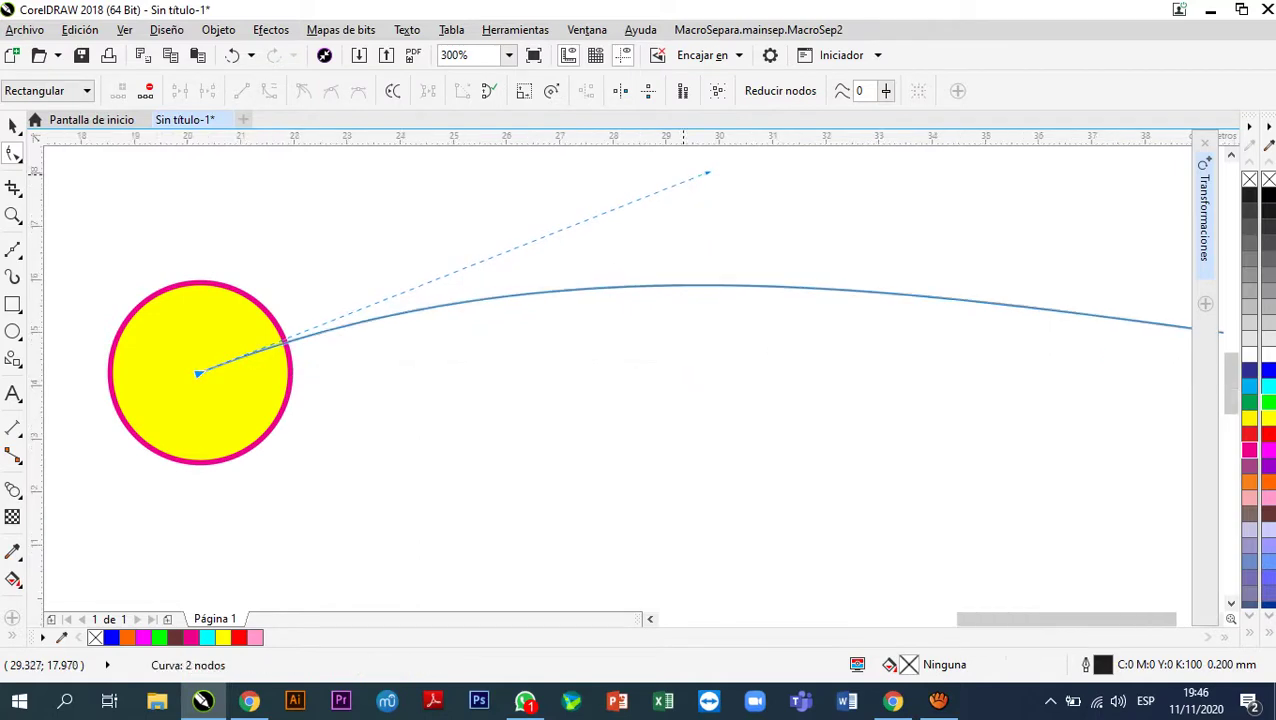
{"action": "scroll", "coordinate": [800, 247], "scroll_direction": "up", "scroll_amount": 2}
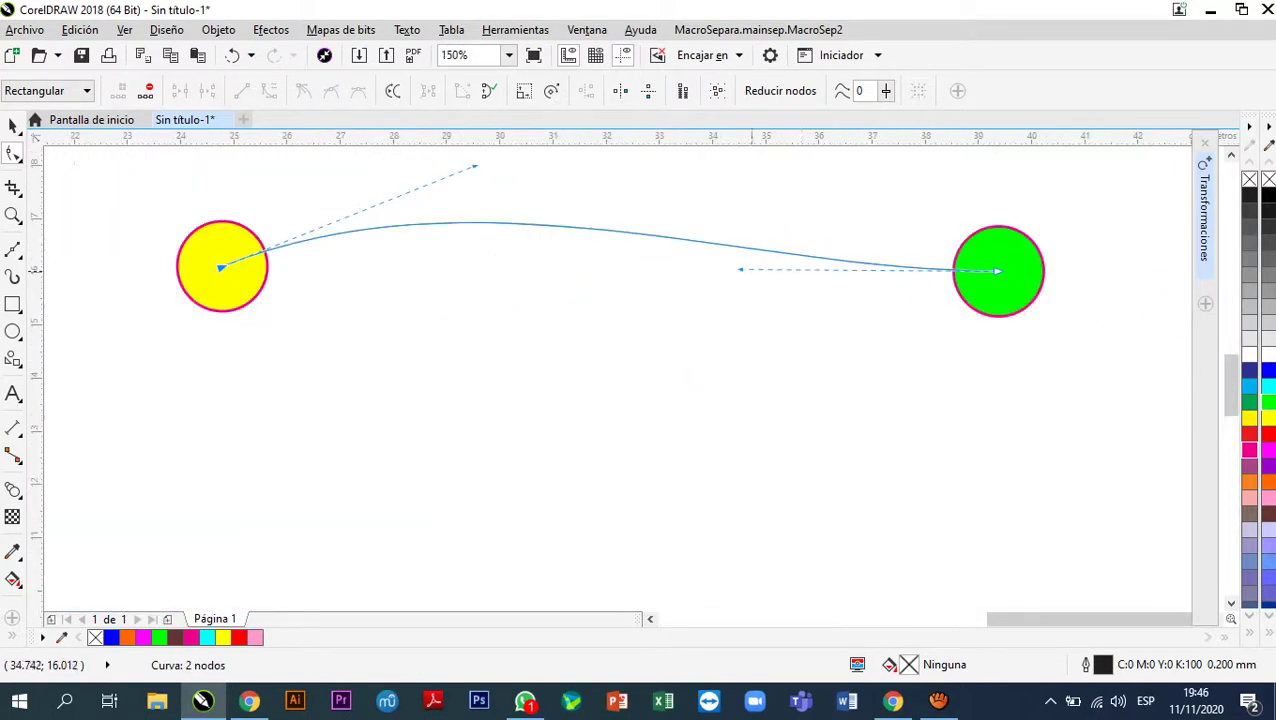
{"action": "left_click_drag", "start_coordinate": [740, 269], "coordinate": [767, 456]}
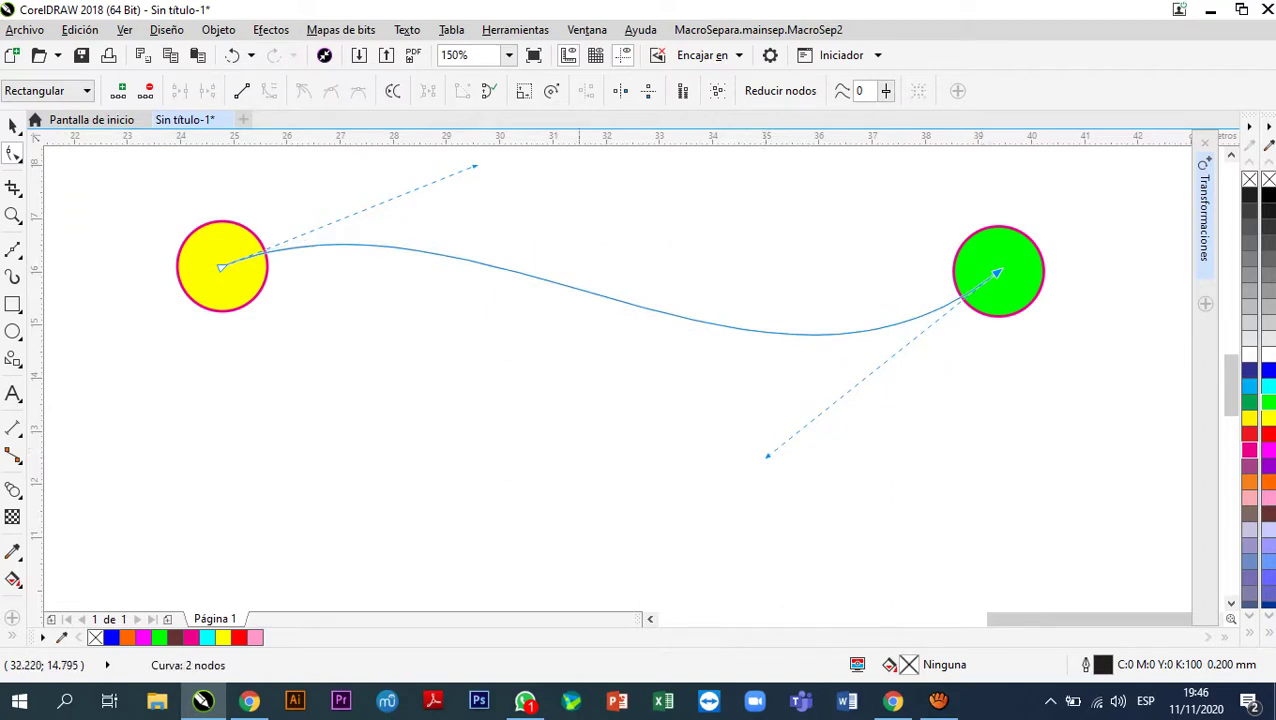
- Refine both control handles so the wave between the circles has evenly balanced bends, and deselect the curve
{"action": "scroll", "coordinate": [563, 360], "scroll_direction": "down", "scroll_amount": 2}
{"action": "scroll", "coordinate": [516, 257], "scroll_direction": "up", "scroll_amount": 3}
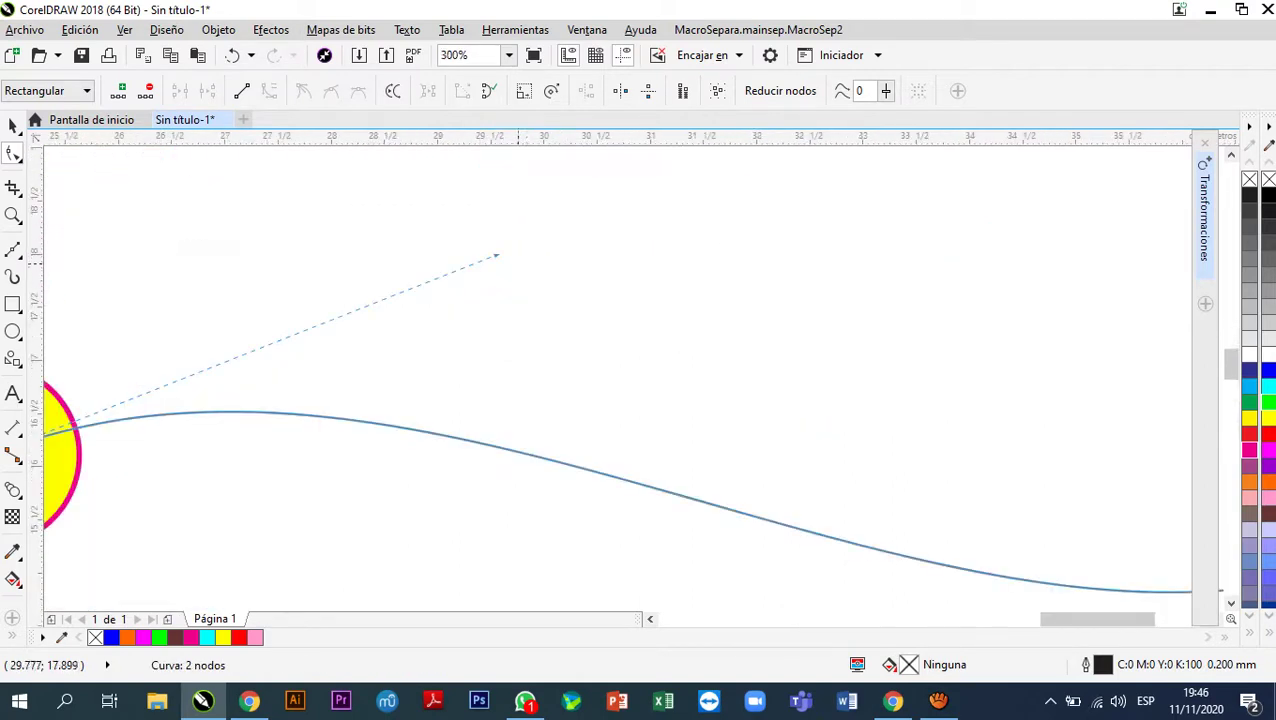
{"action": "left_click_drag", "start_coordinate": [497, 255], "coordinate": [506, 238]}
{"action": "left_click_drag", "start_coordinate": [517, 163], "coordinate": [517, 163]}
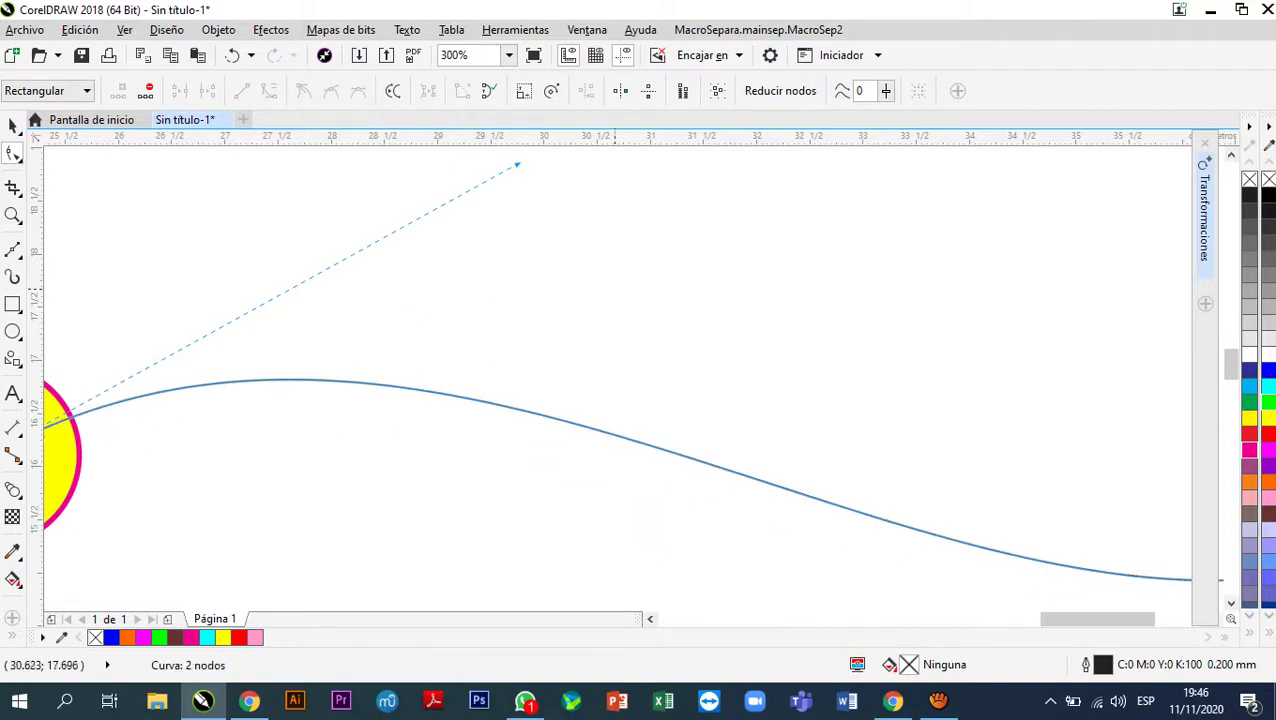
{"action": "key", "text": "F3"}
{"action": "left_click_drag", "start_coordinate": [605, 264], "coordinate": [660, 257]}
{"action": "left_click_drag", "start_coordinate": [745, 430], "coordinate": [668, 440]}
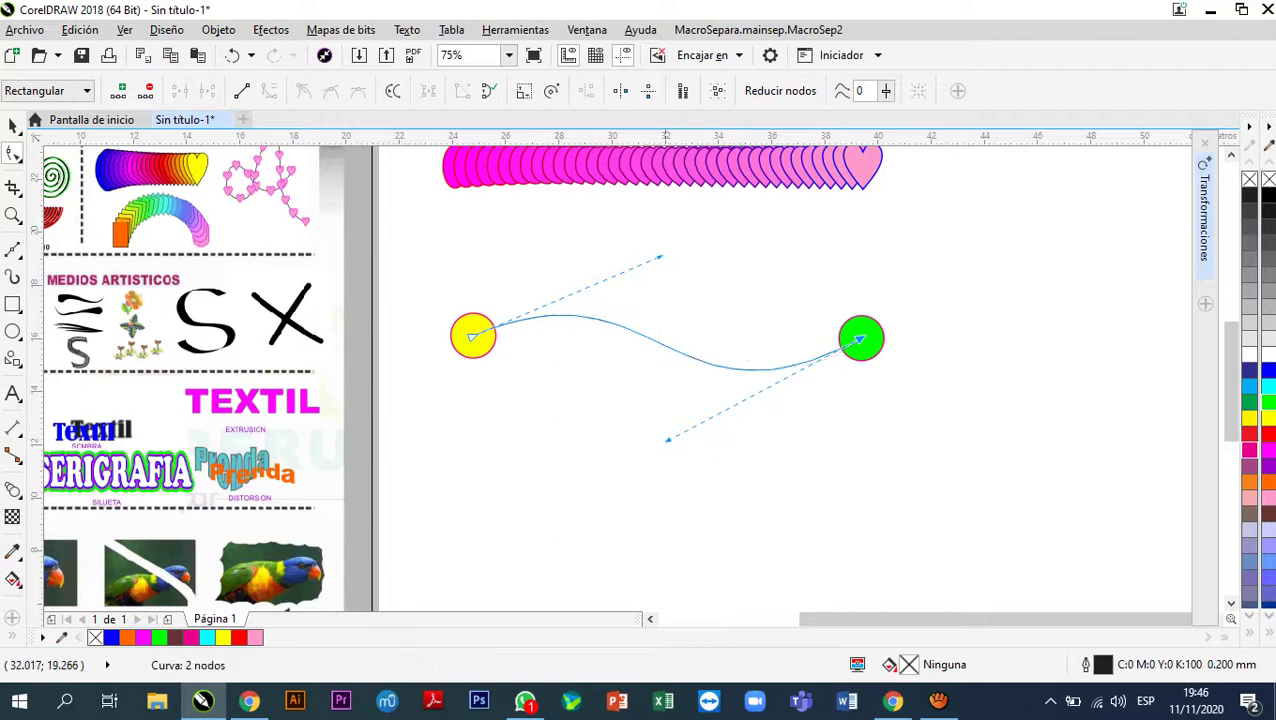
{"action": "left_click_drag", "start_coordinate": [663, 257], "coordinate": [674, 255]}
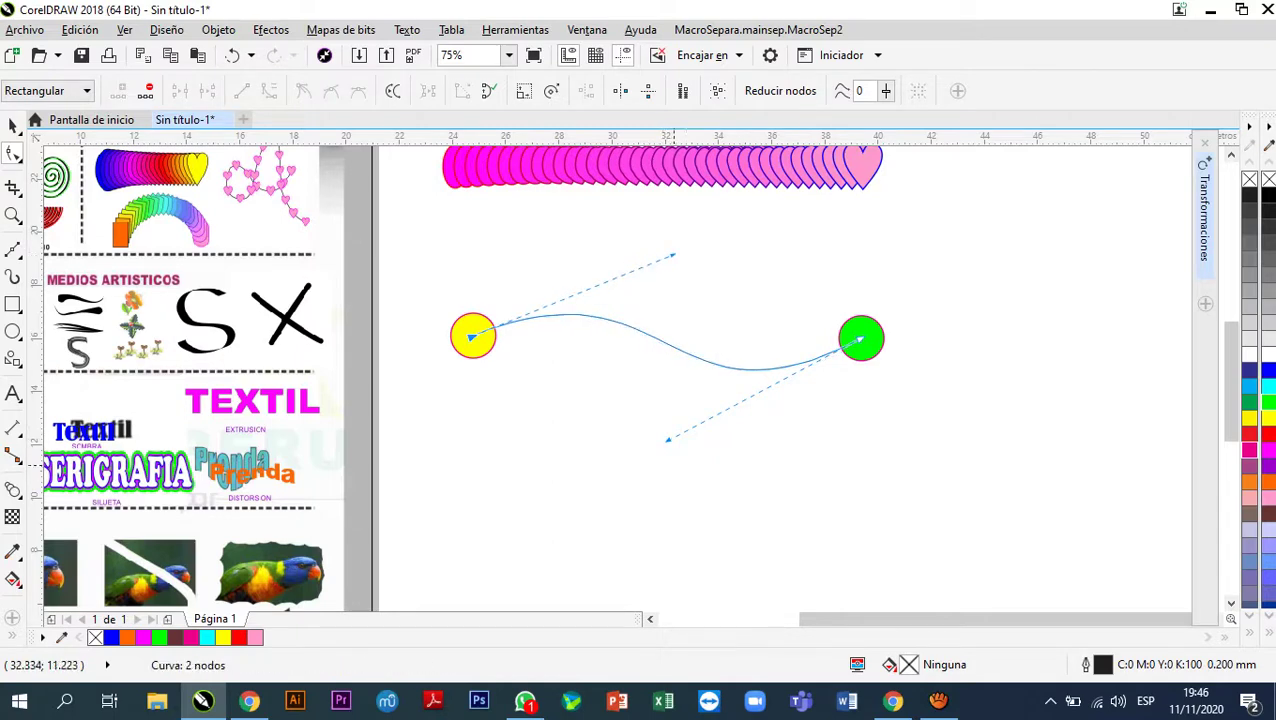
{"action": "left_click_drag", "start_coordinate": [668, 440], "coordinate": [660, 436]}
{"action": "scroll", "coordinate": [660, 436], "scroll_direction": "down", "scroll_amount": 2}
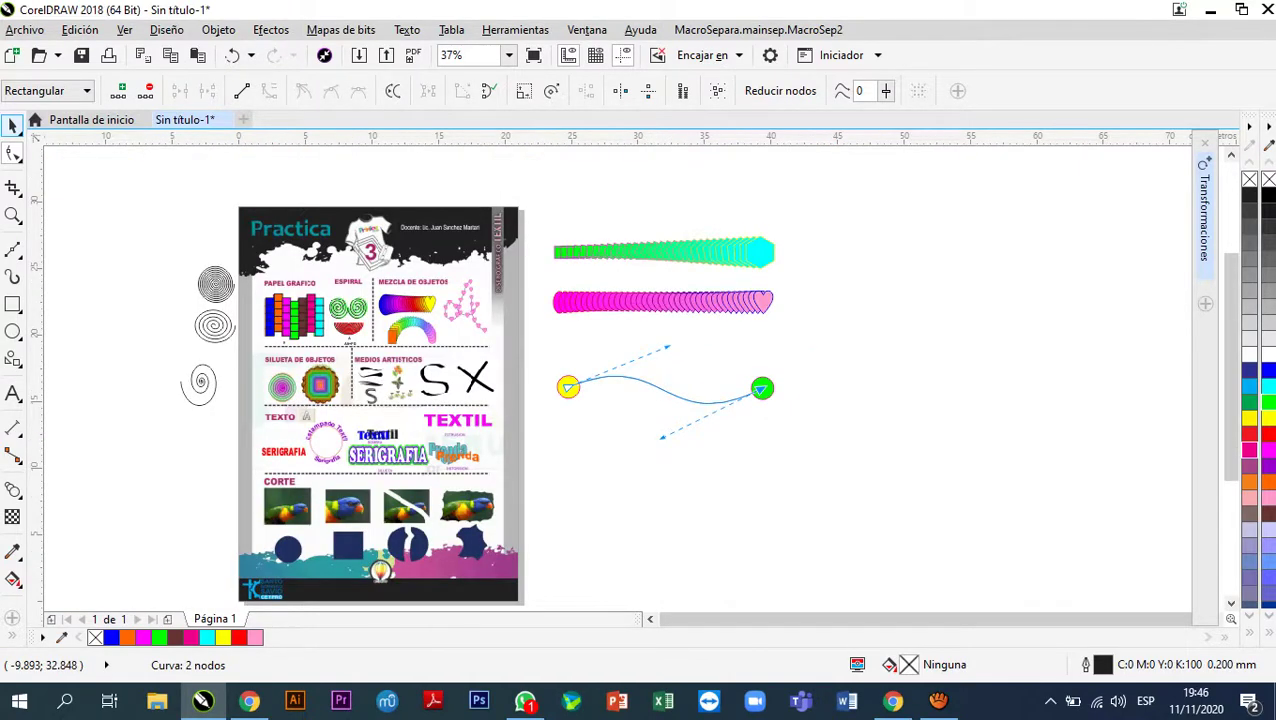
{"action": "key", "text": "space"}
{"action": "key", "text": "Escape"}
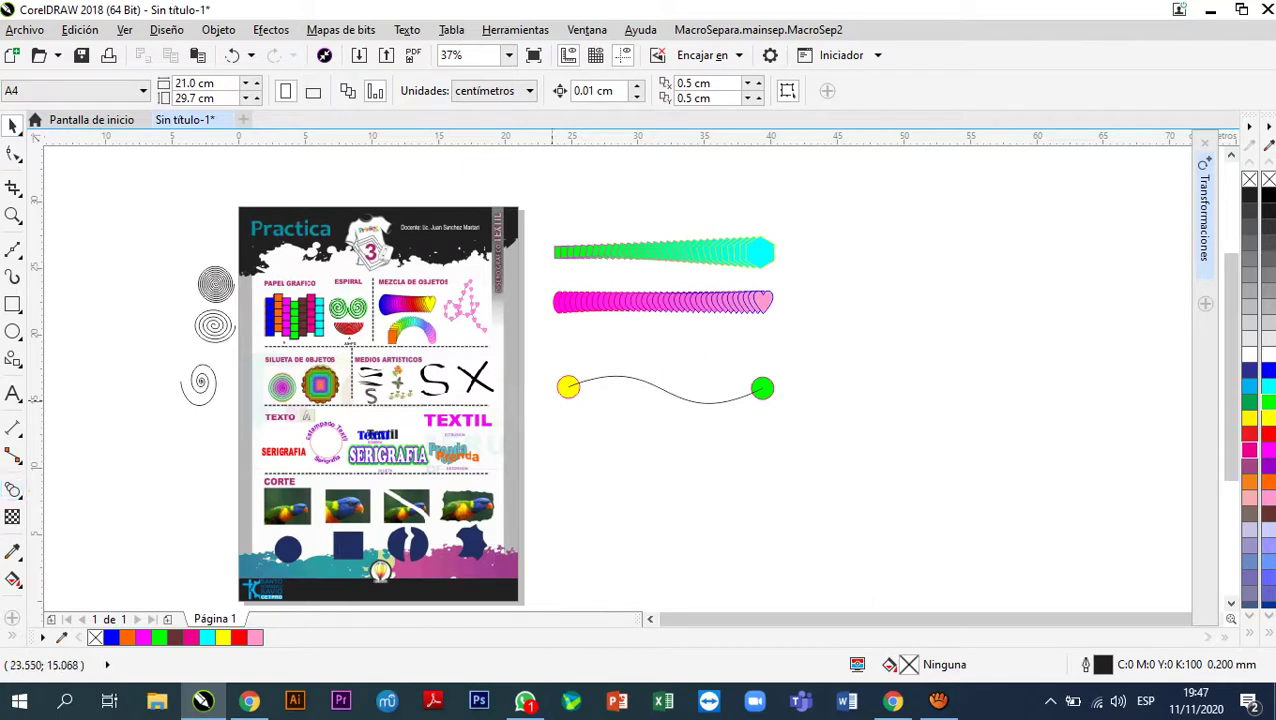
- Blend the yellow circle into the green circle with 21 steps
{"action": "scroll", "coordinate": [550, 399], "scroll_direction": "up", "scroll_amount": 2}
{"action": "scroll", "coordinate": [1051, 398], "scroll_direction": "up", "scroll_amount": 2}
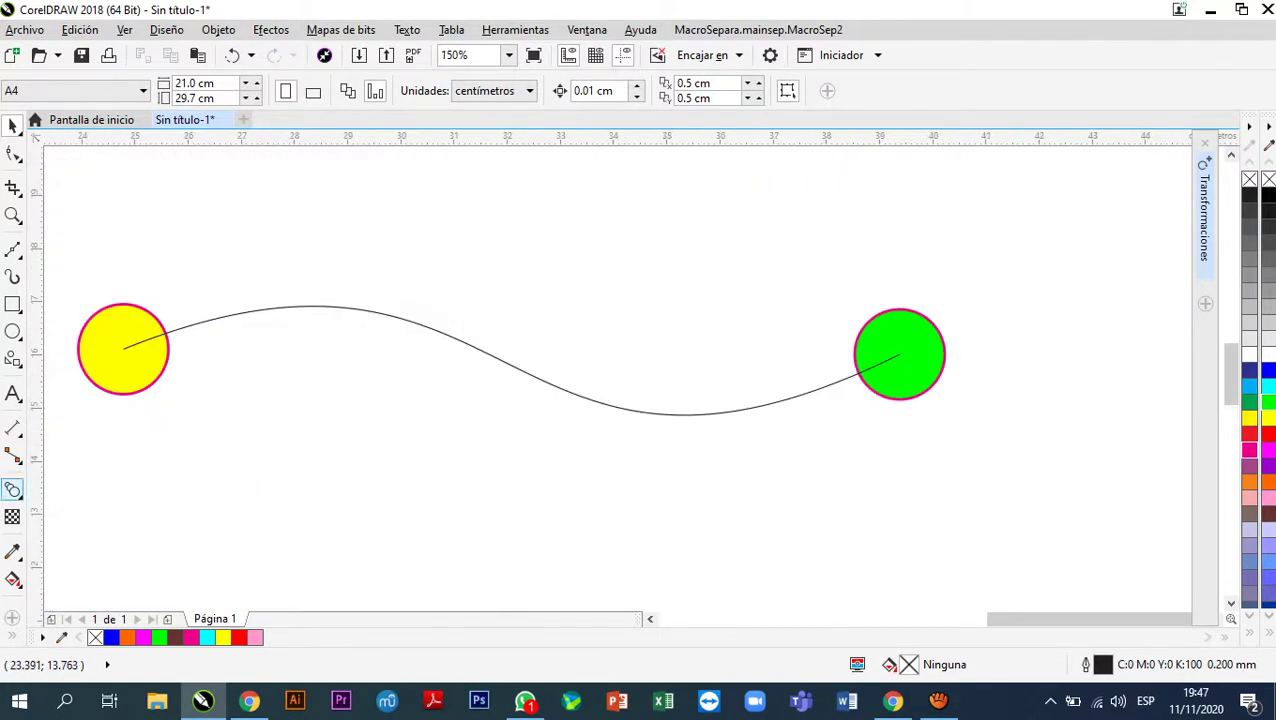
{"action": "left_click", "coordinate": [13, 489]}
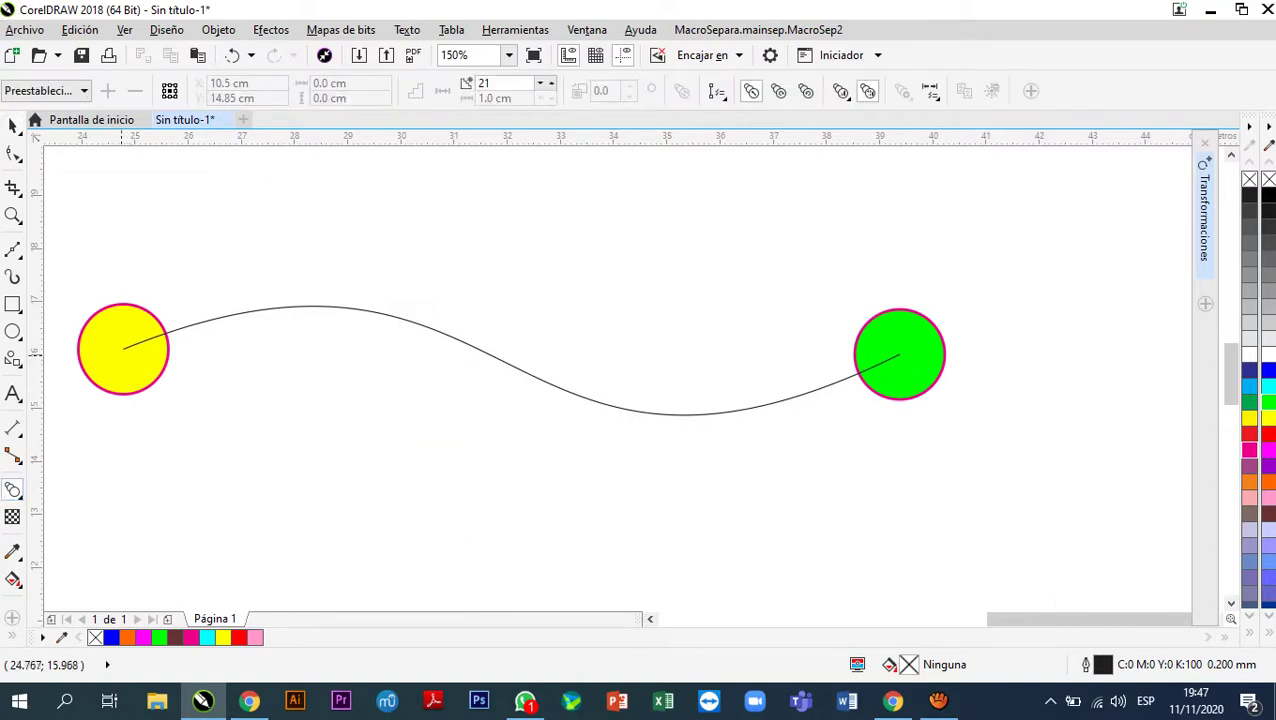
{"action": "left_click_drag", "start_coordinate": [122, 348], "coordinate": [897, 354]}
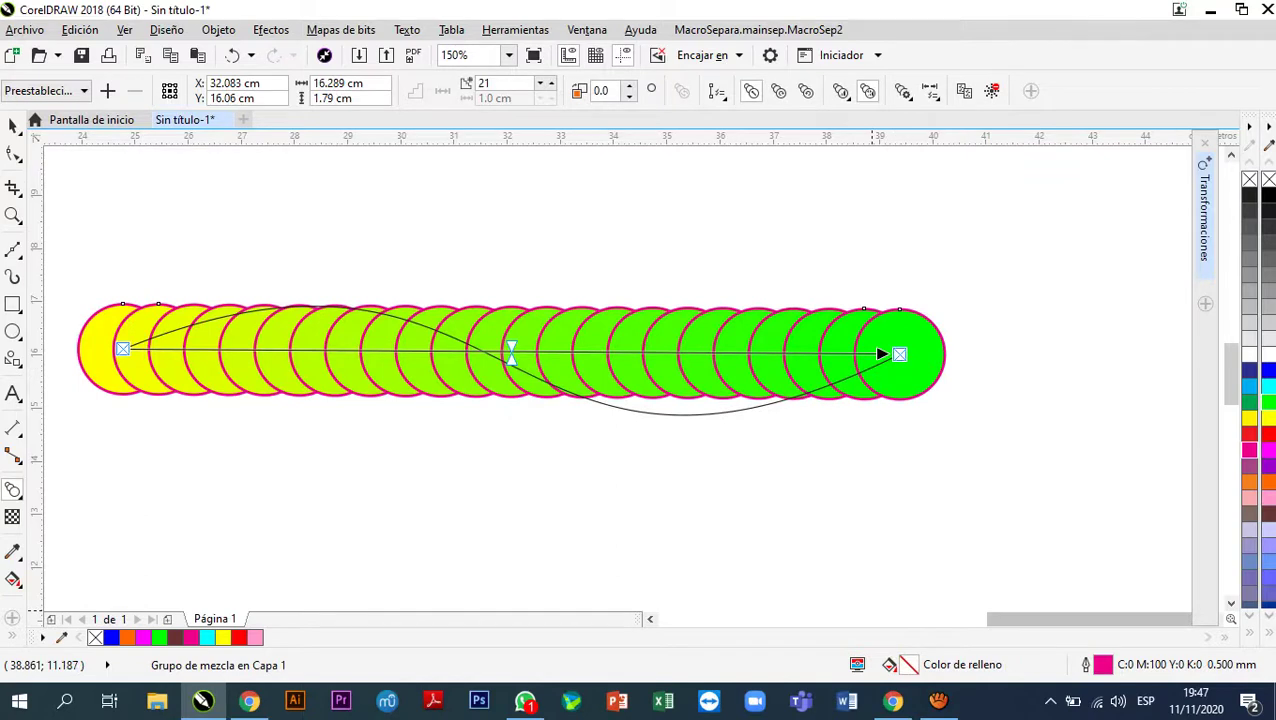
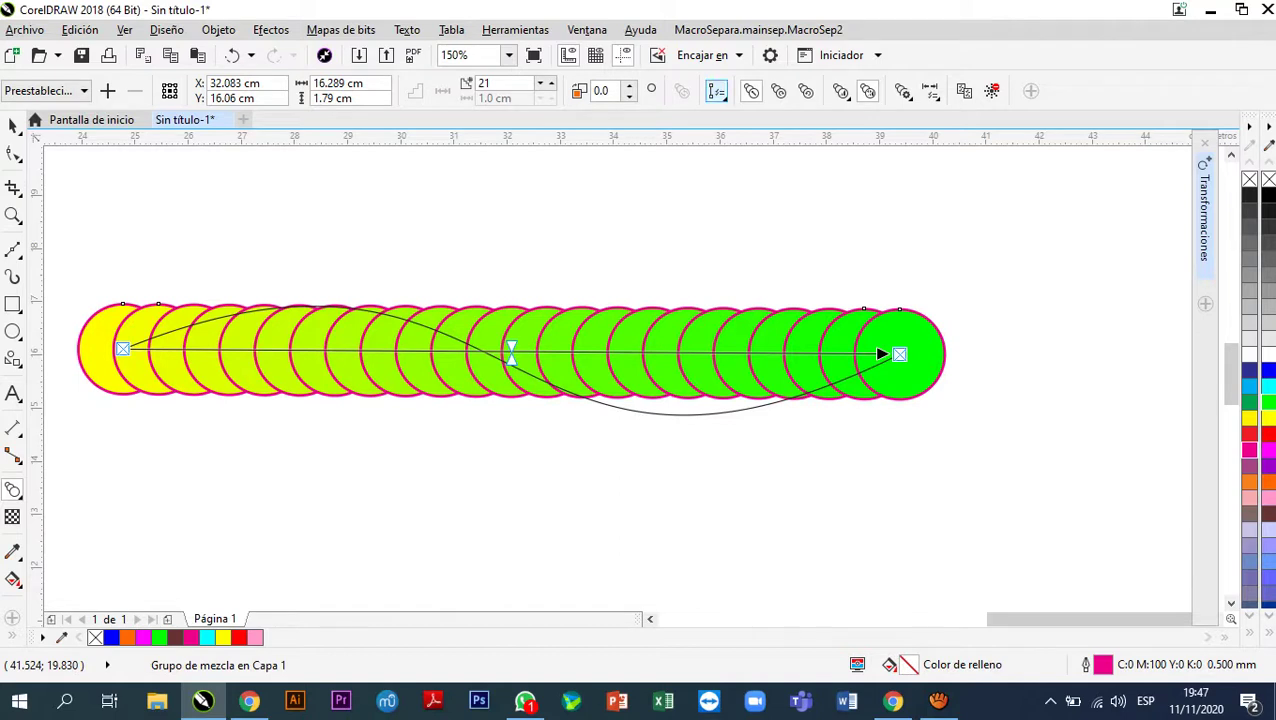
- Attach the circle blend to the wavy curve as its new path, and deselect the result
{"action": "left_click", "coordinate": [716, 91]}
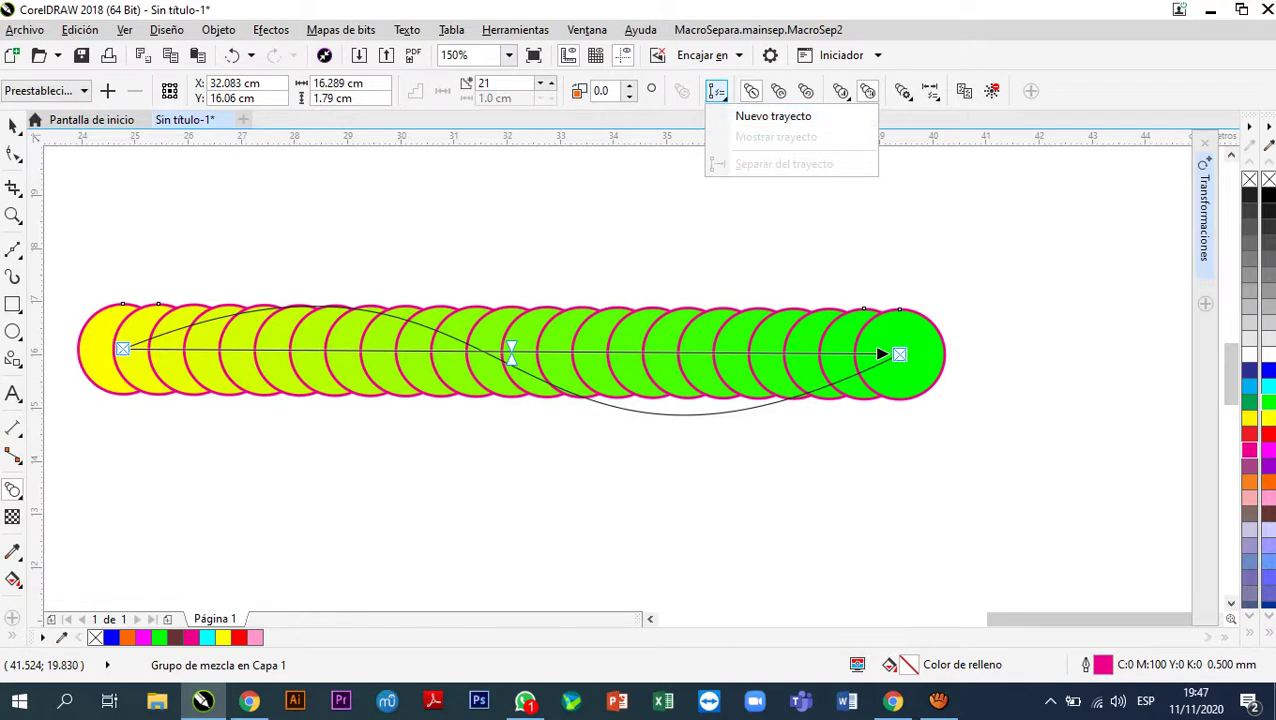
{"action": "left_click", "coordinate": [773, 116]}
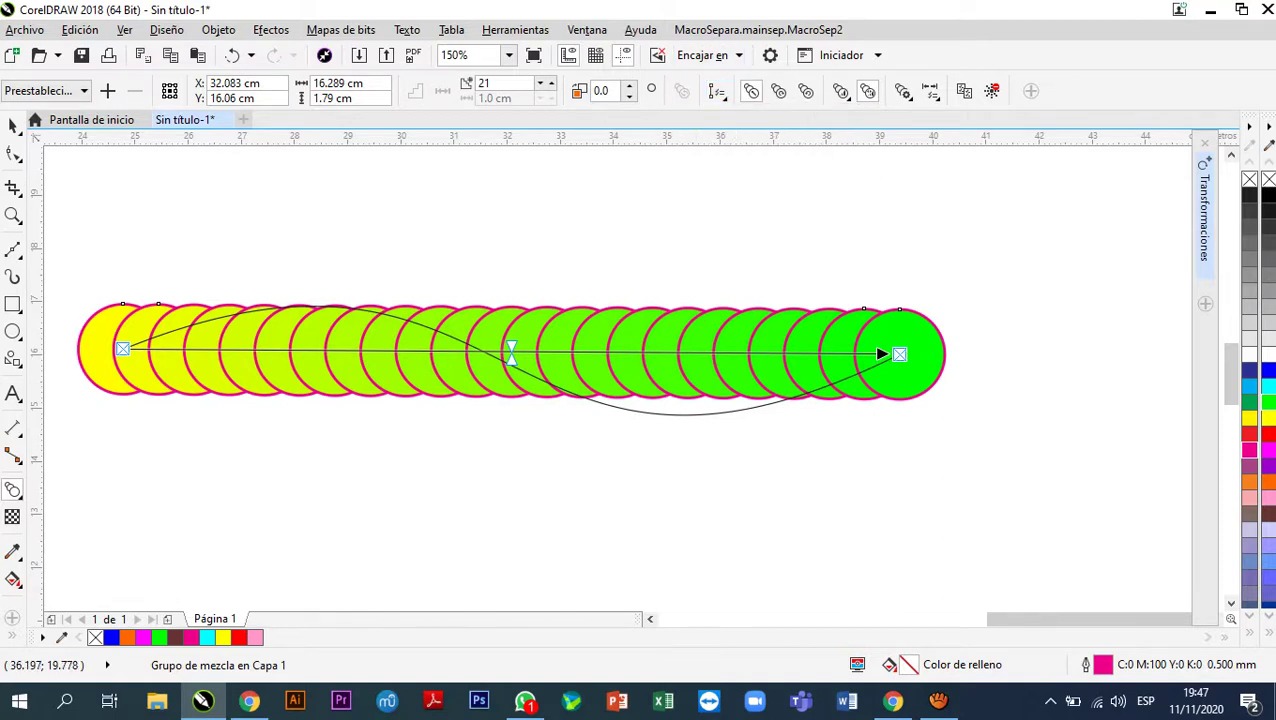
{"action": "left_click", "coordinate": [716, 91]}
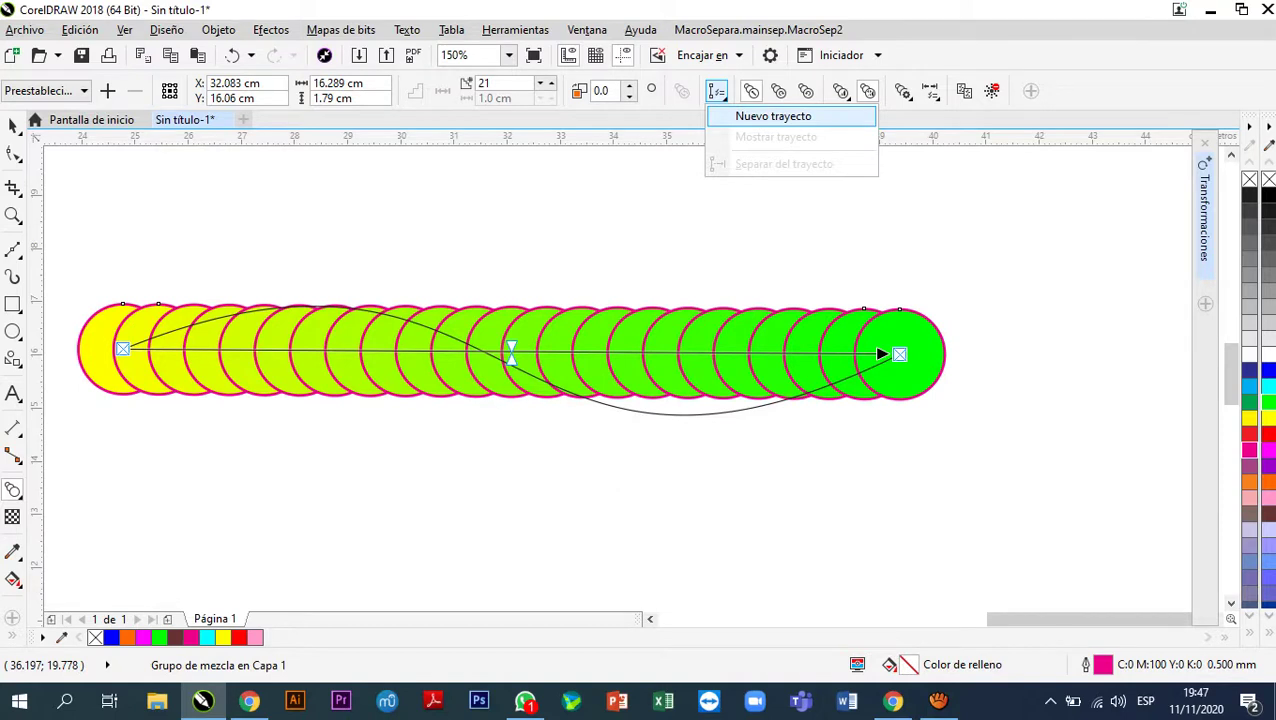
{"action": "left_click", "coordinate": [773, 116]}
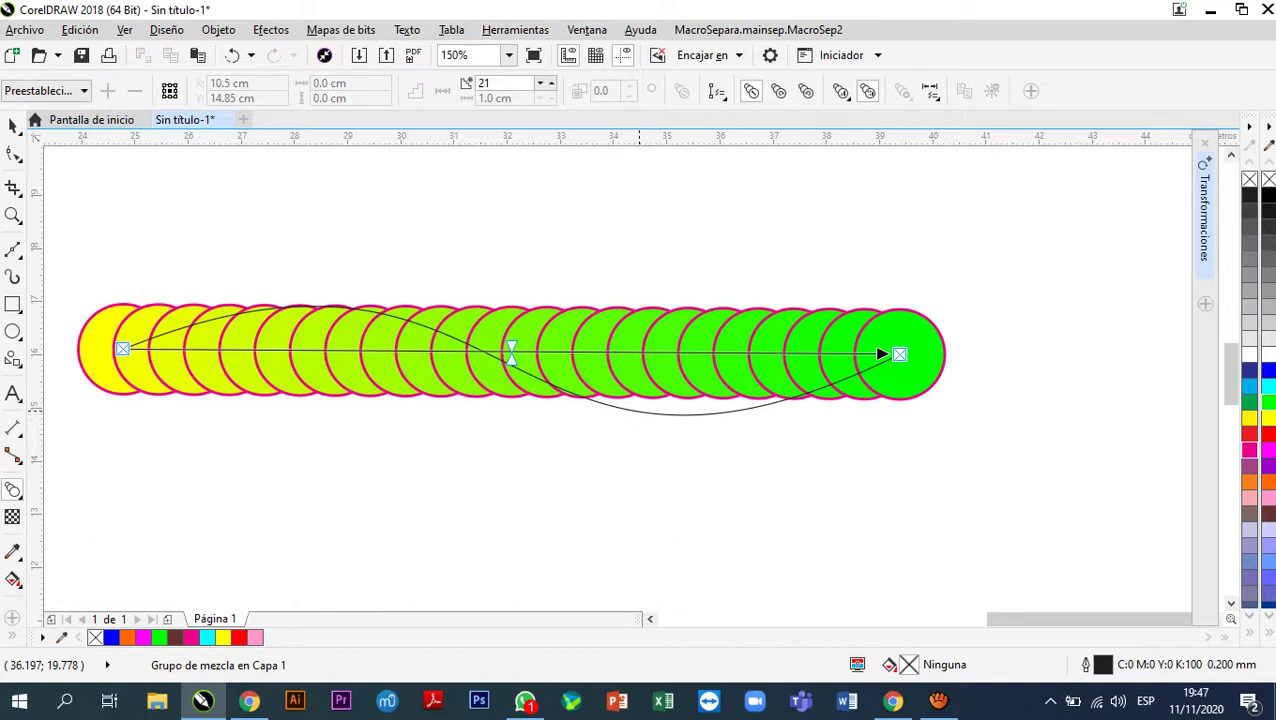
{"action": "left_click", "coordinate": [882, 358]}
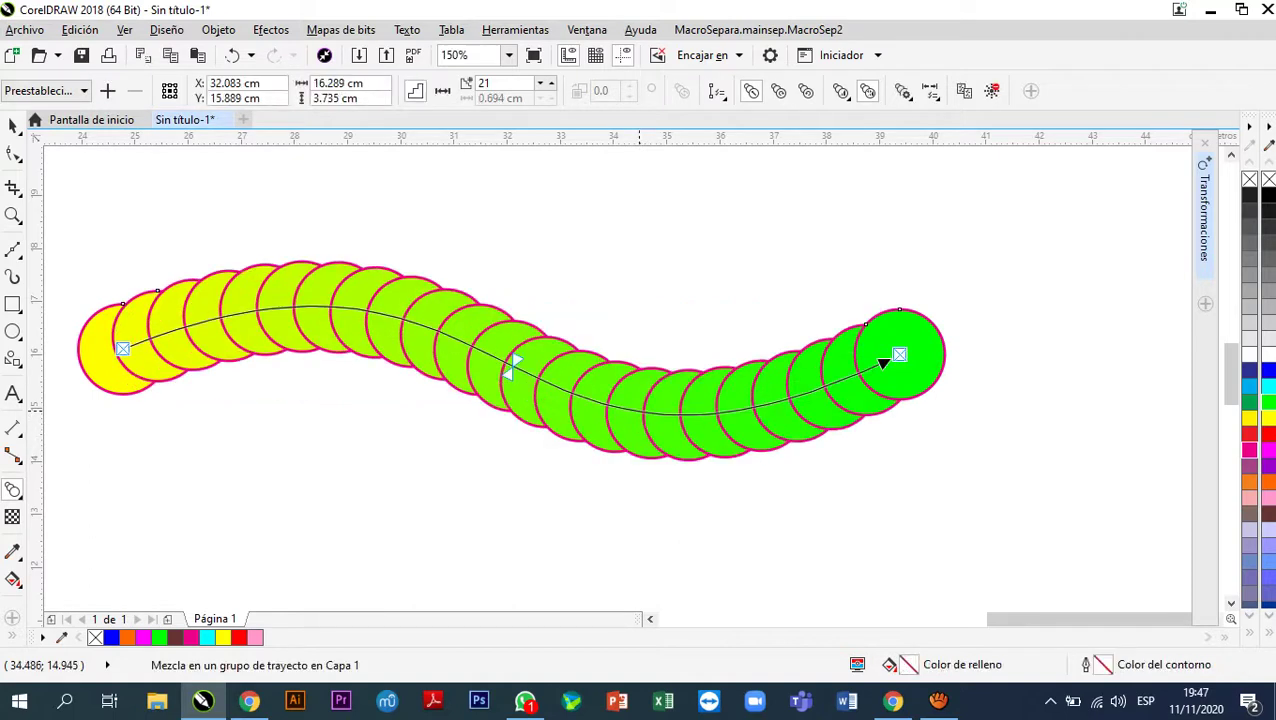
{"action": "left_click", "coordinate": [13, 124]}
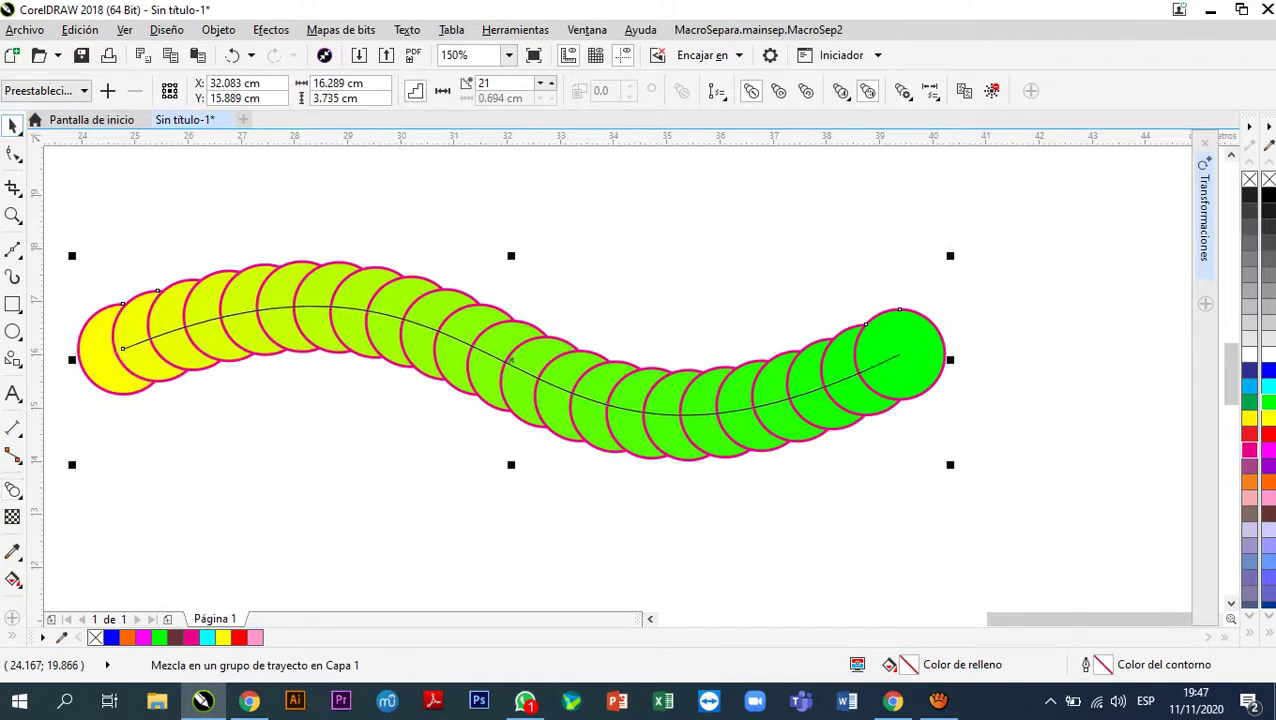
{"action": "key", "text": "Escape"}
{"action": "scroll", "coordinate": [756, 356], "scroll_direction": "down", "scroll_amount": 3}
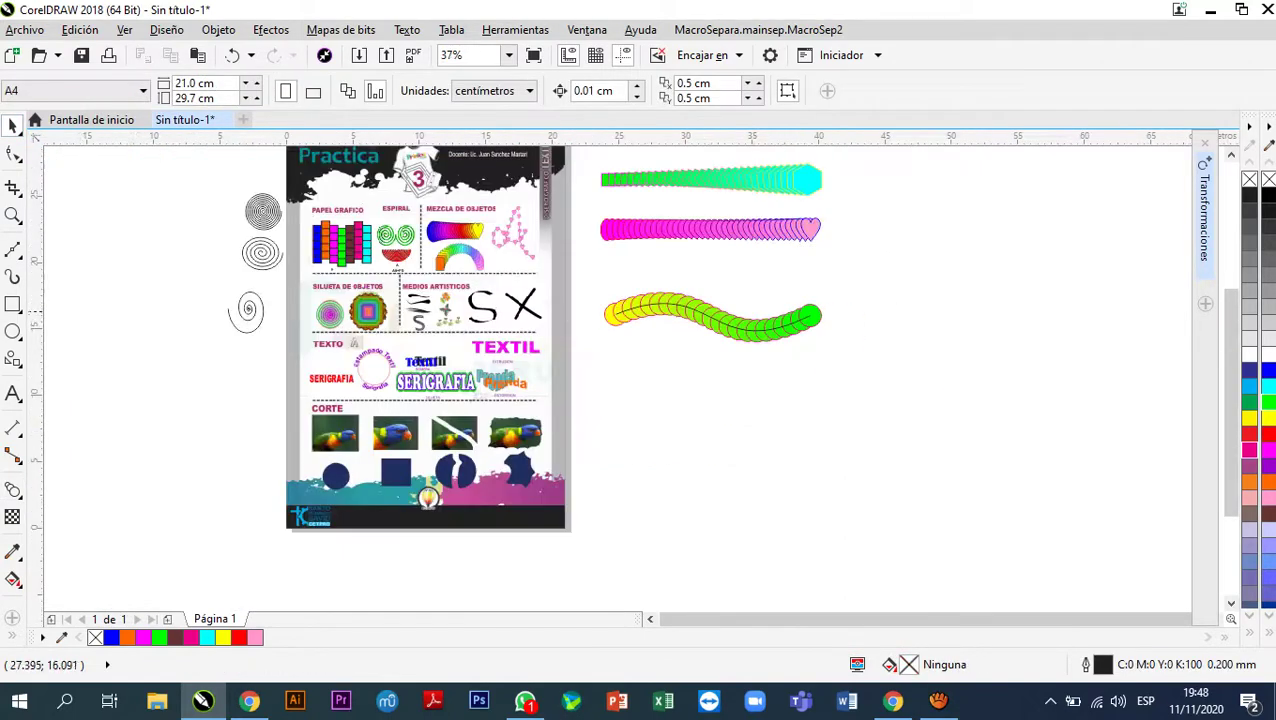
{"action": "scroll", "coordinate": [630, 306], "scroll_direction": "up", "scroll_amount": 3}
{"action": "scroll", "coordinate": [633, 308], "scroll_direction": "down", "scroll_amount": 2}
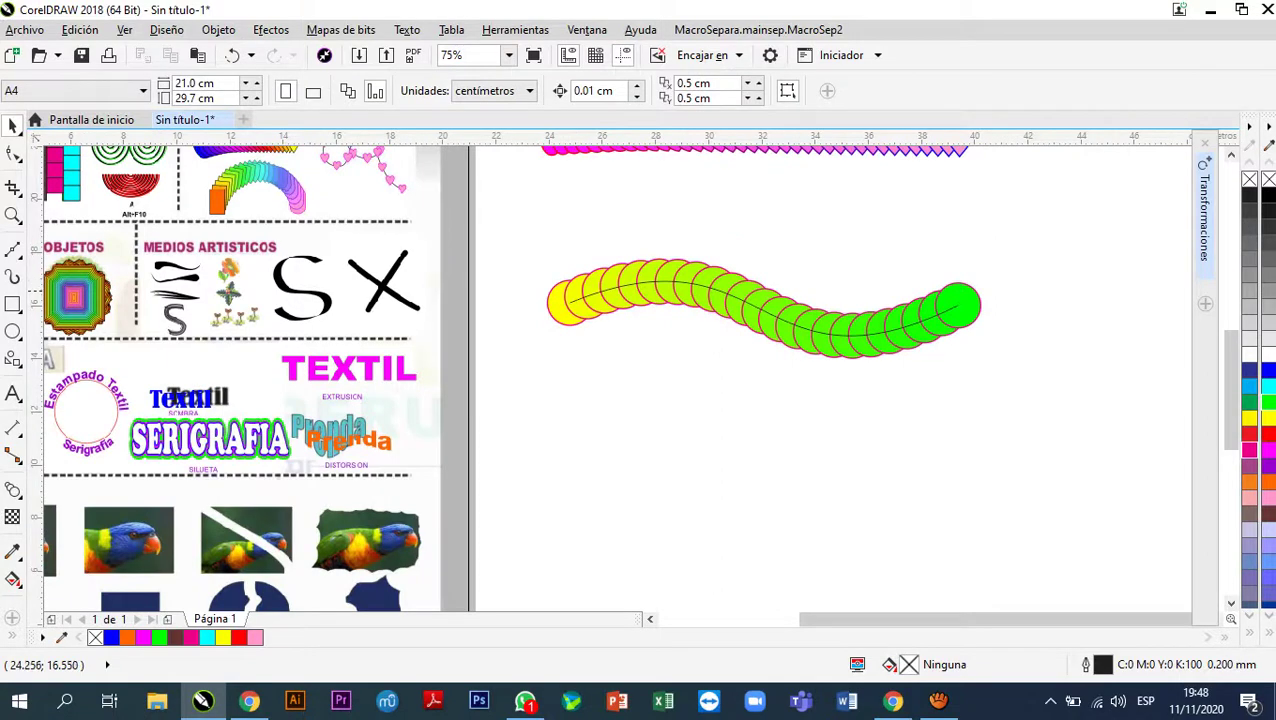
{"action": "scroll", "coordinate": [884, 330], "scroll_direction": "up", "scroll_amount": 2}
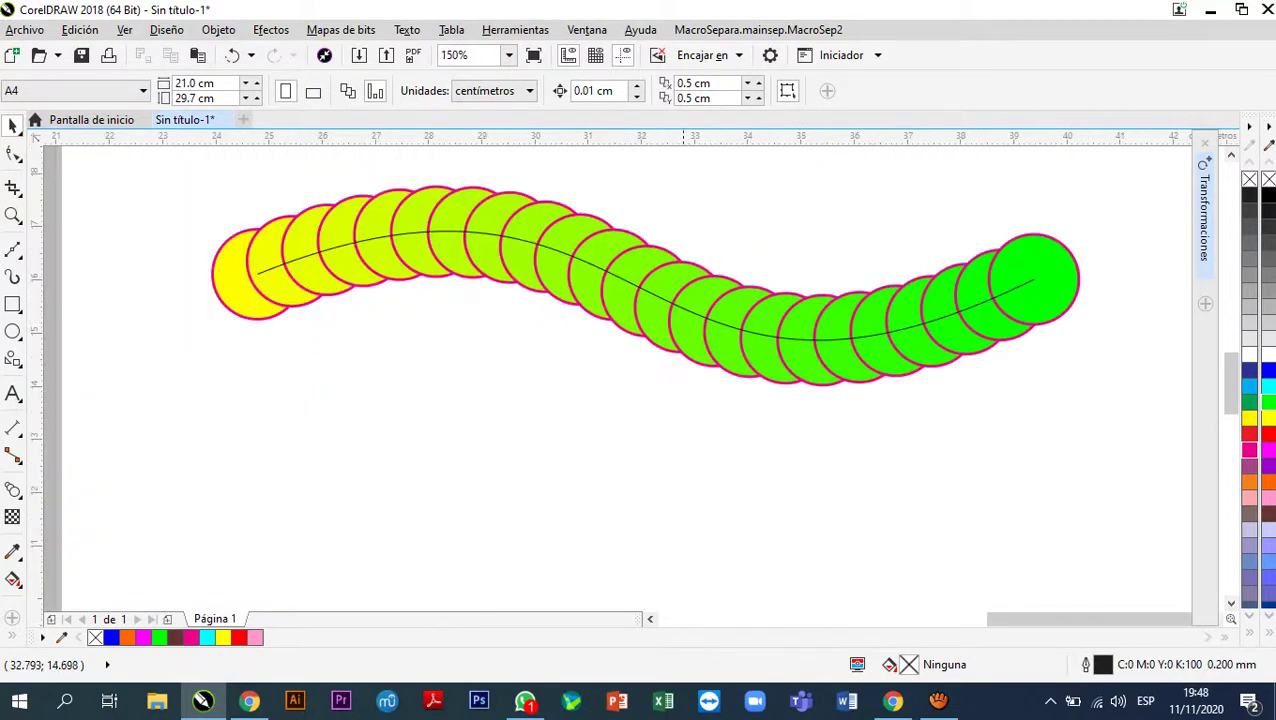
{"action": "left_click", "coordinate": [645, 288]}
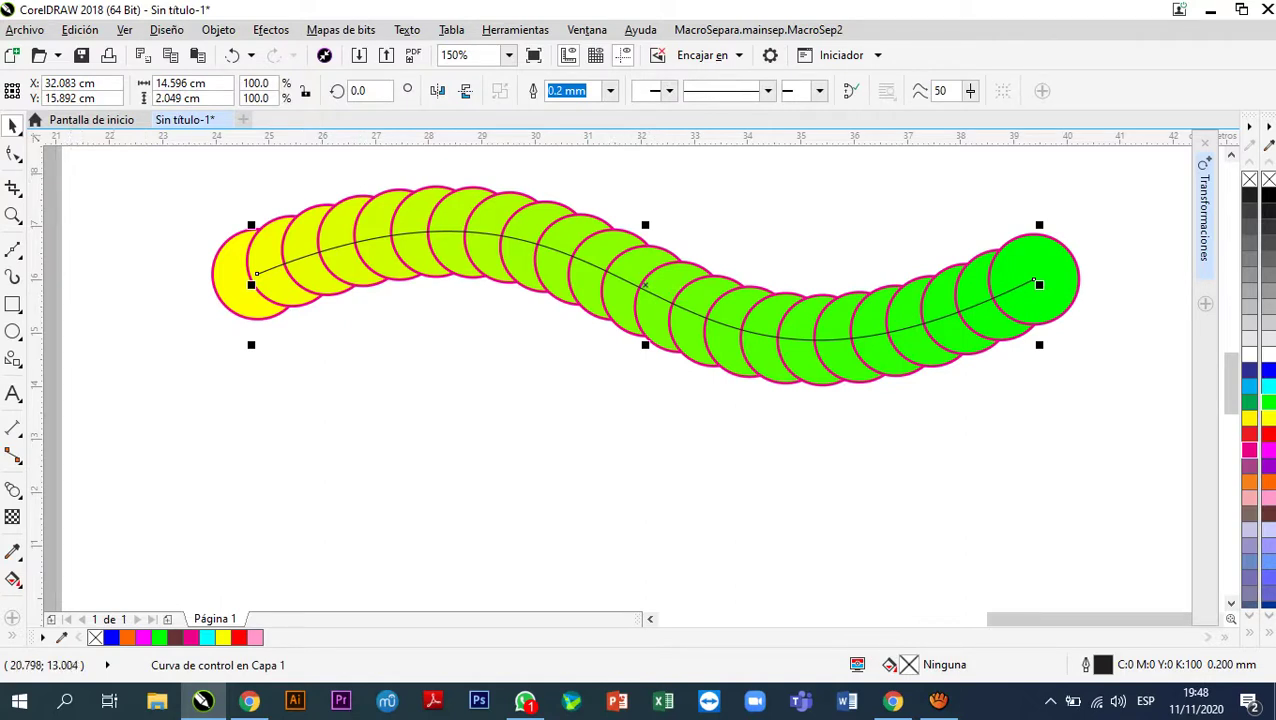
{"action": "left_click", "coordinate": [13, 489]}
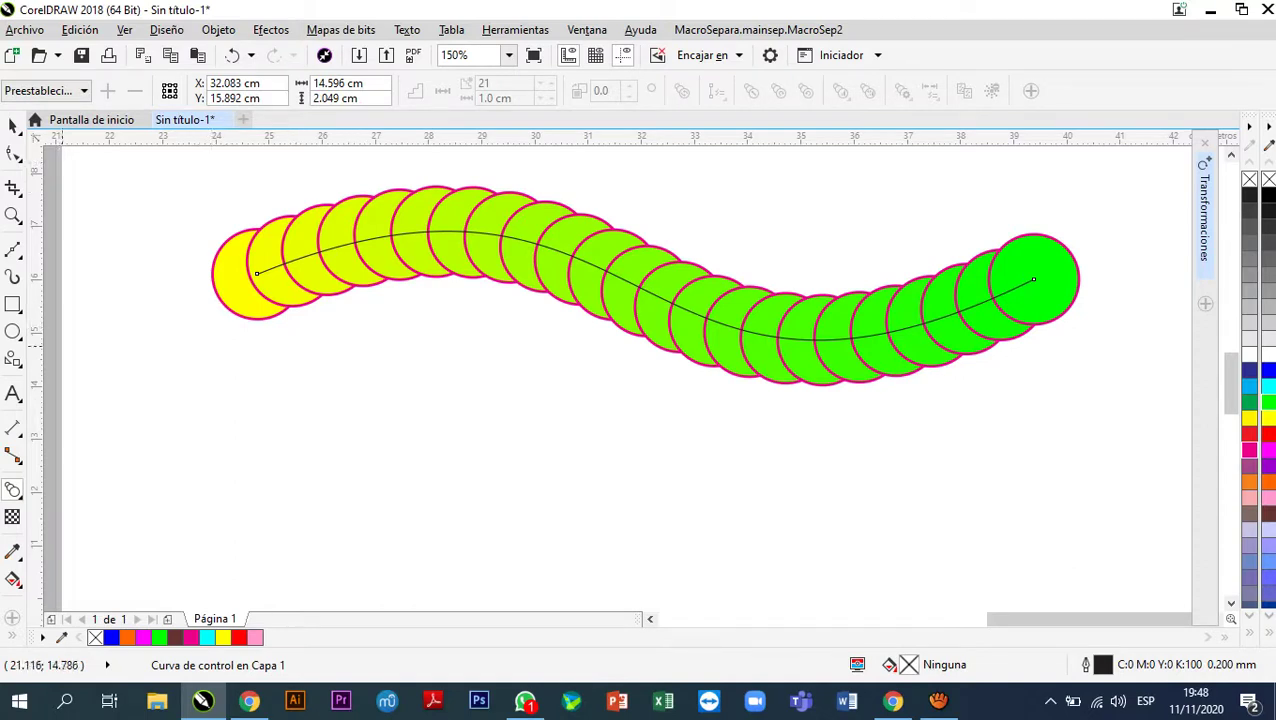
{"action": "left_click", "coordinate": [13, 124]}
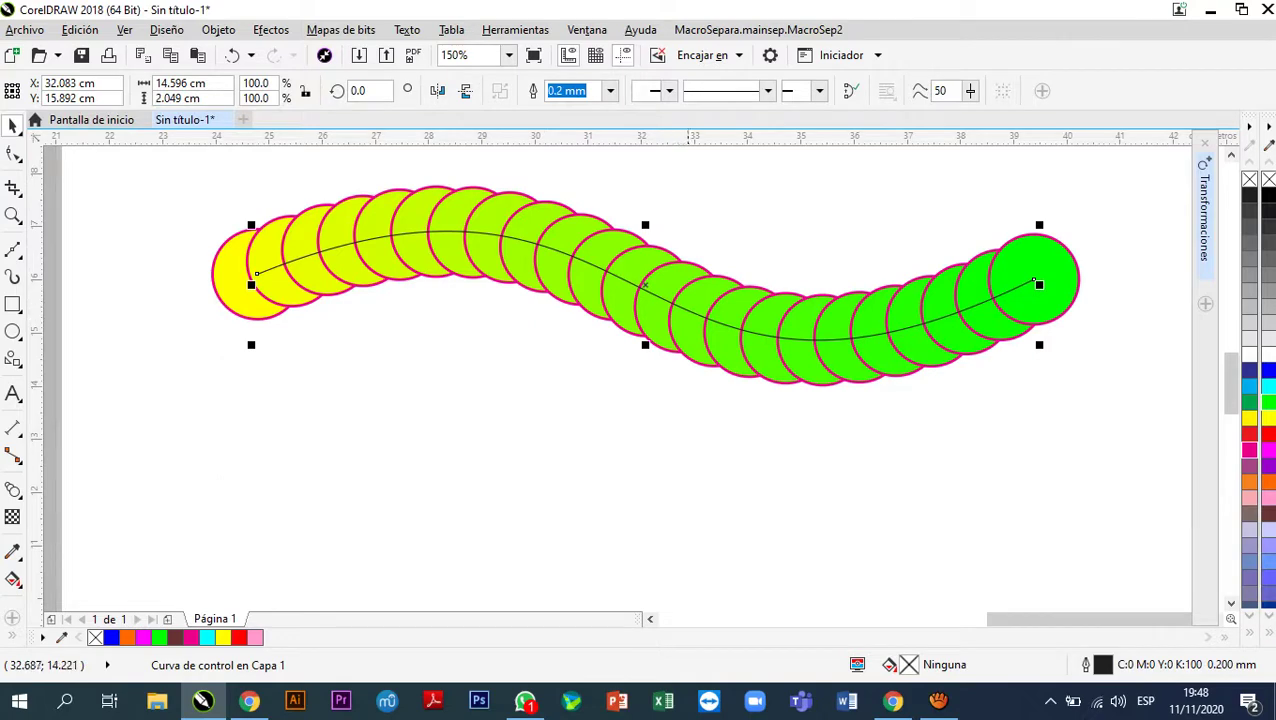
{"action": "key", "text": "Escape"}
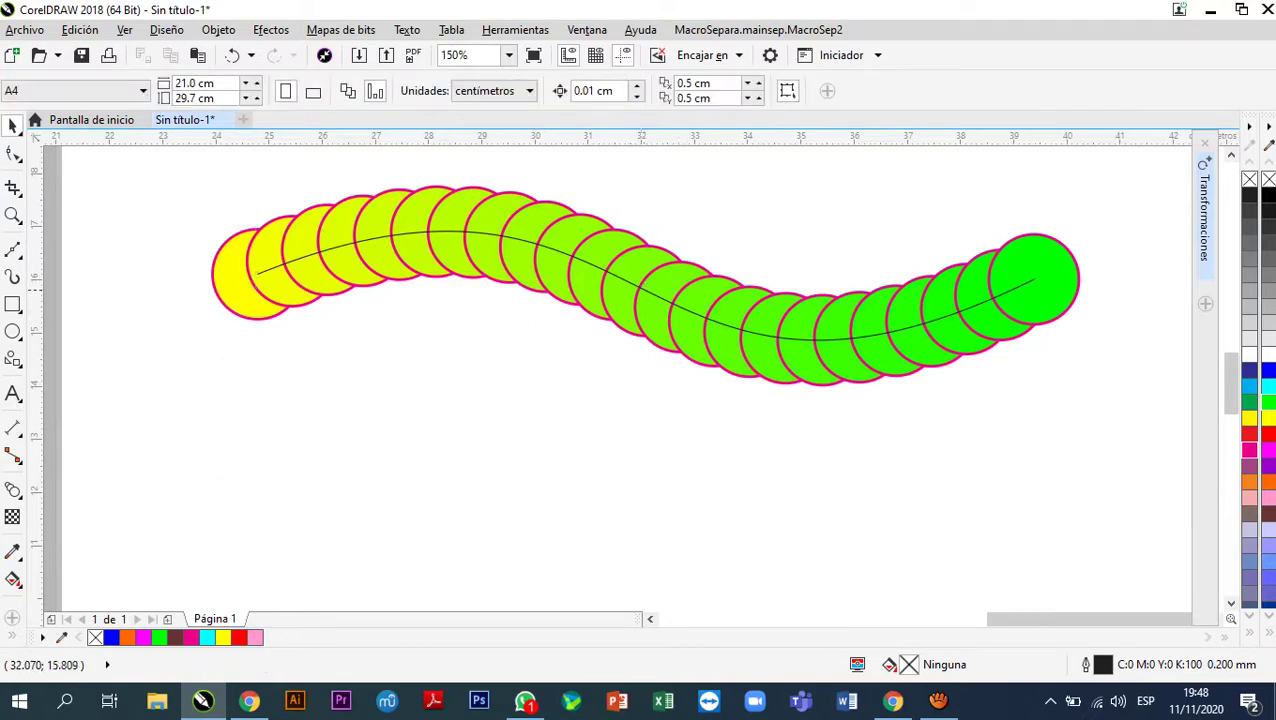
- Move the circle blend down together with its wavy path until the path is centred at about X 32.23 cm, Y 13.85 cm
{"action": "left_click", "coordinate": [648, 288]}
{"action": "mouse_move", "coordinate": [648, 288]}
{"action": "left_mouse_down"}
{"action": "mouse_move", "coordinate": [643, 346]}
{"action": "mouse_move", "coordinate": [641, 298]}
{"action": "left_mouse_up"}
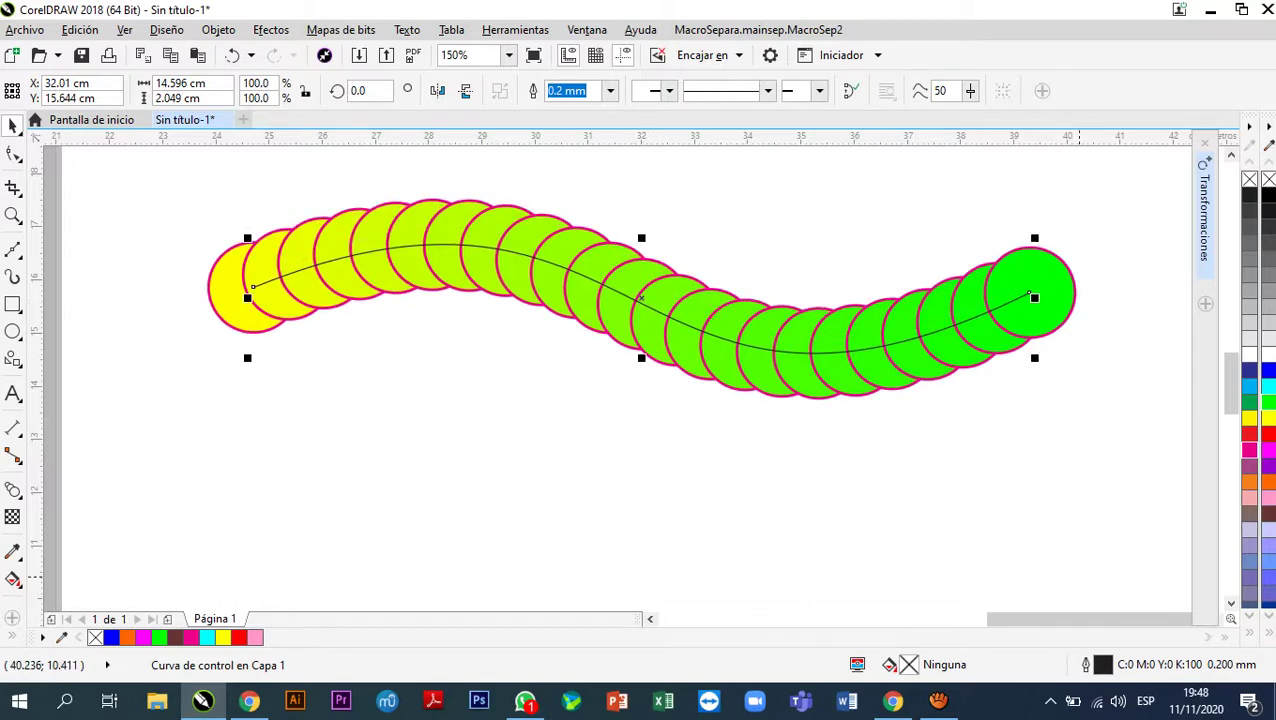
{"action": "key", "text": "Escape"}
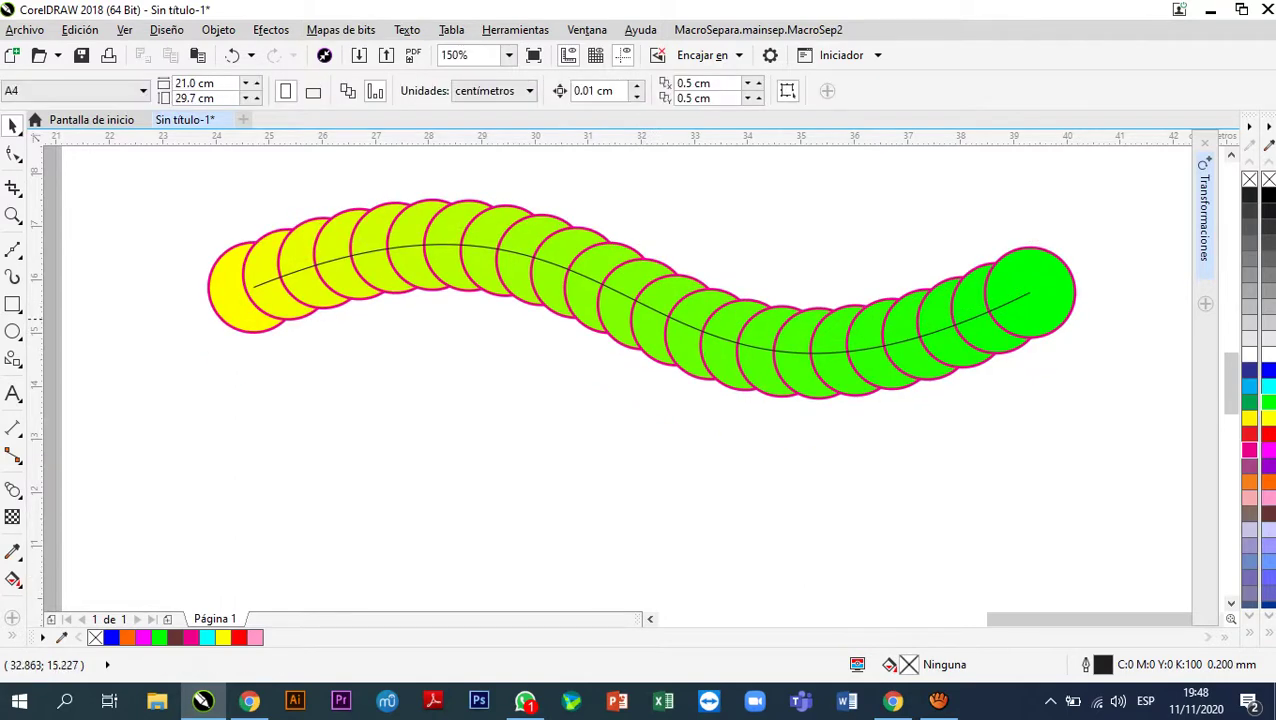
{"action": "left_click", "coordinate": [686, 322]}
{"action": "left_click_drag", "start_coordinate": [686, 322], "coordinate": [680, 372]}
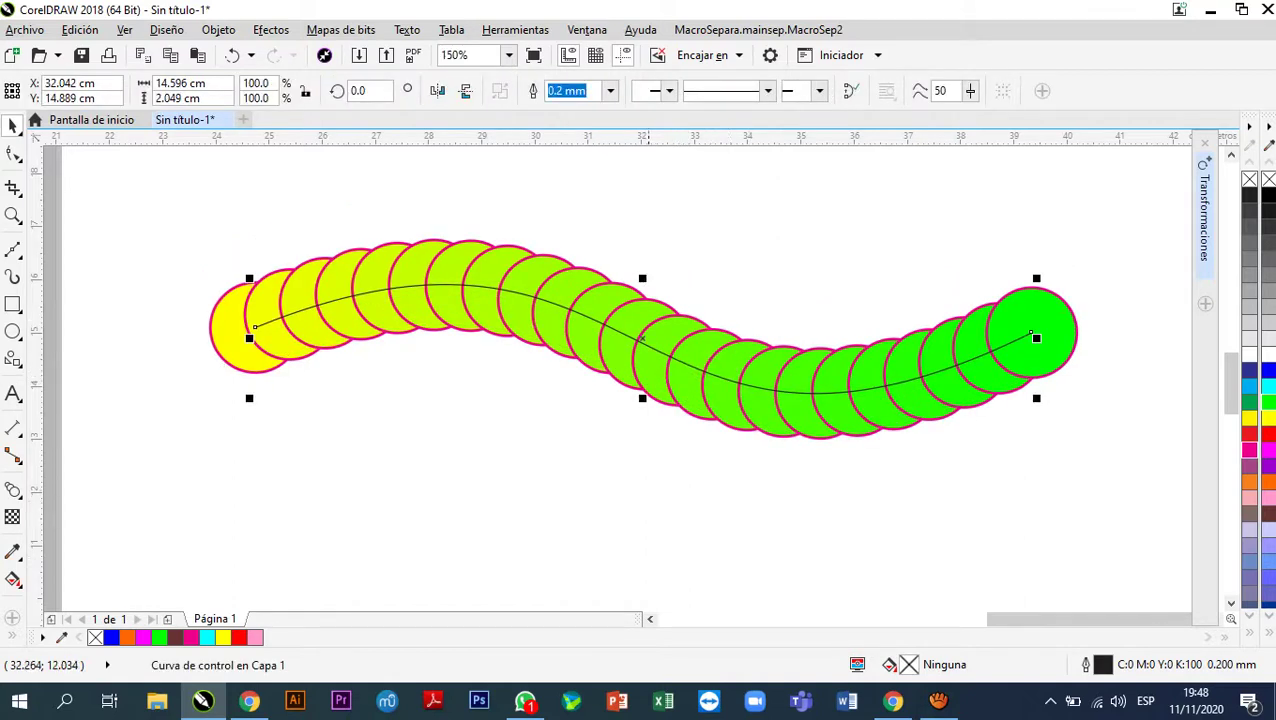
{"action": "key", "text": "Escape"}
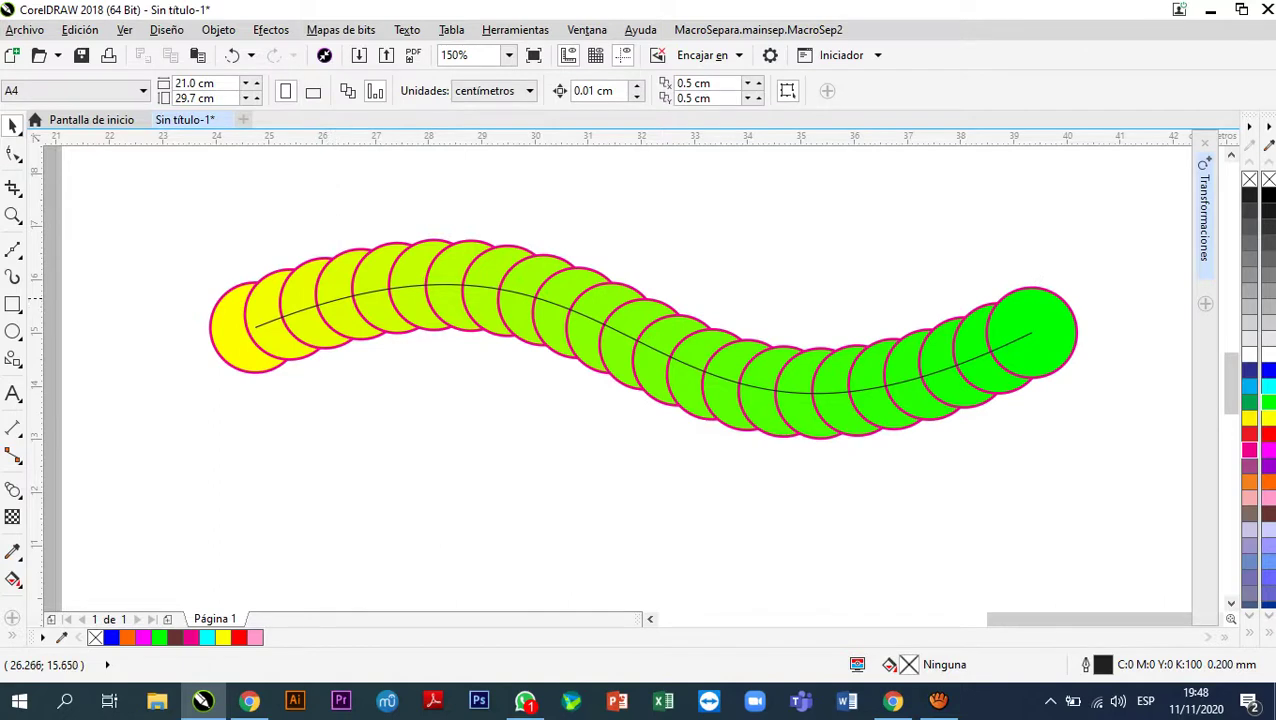
{"action": "left_click_drag", "start_coordinate": [336, 297], "coordinate": [346, 353]}
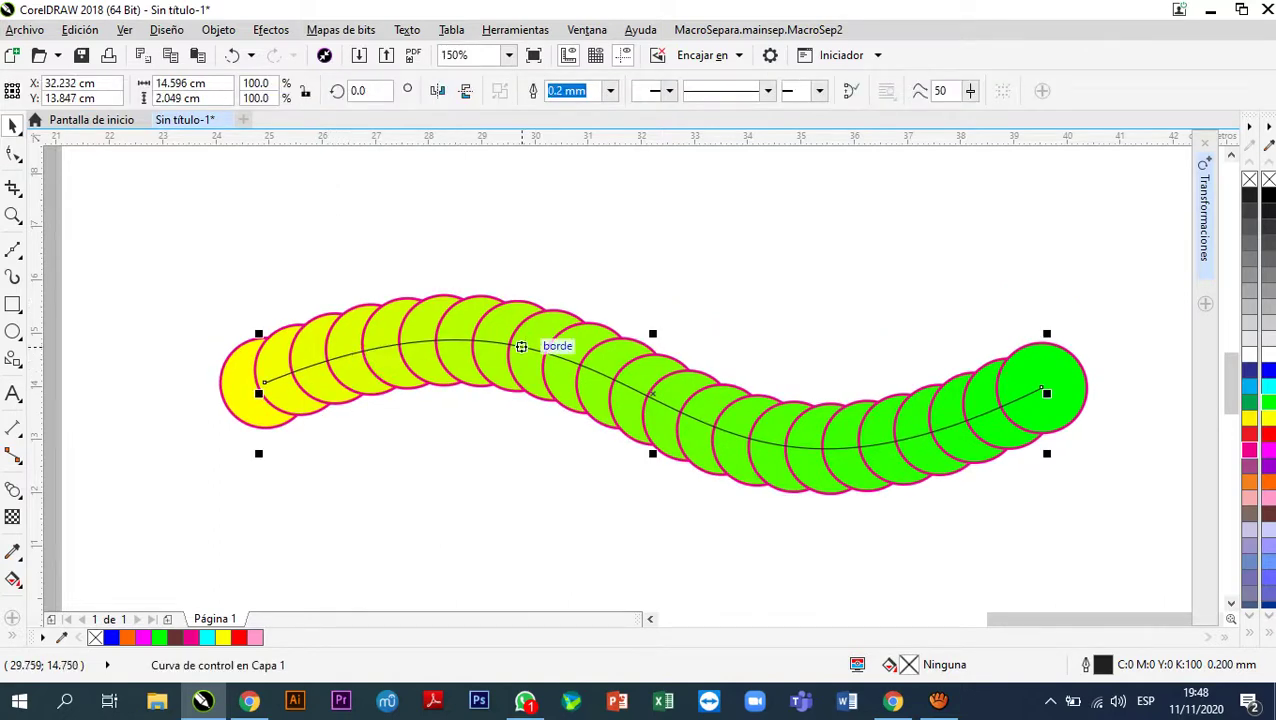
- Break the yellow-to-green circle blend apart from its wavy path, and deselect everything
{"action": "right_click", "coordinate": [522, 343]}
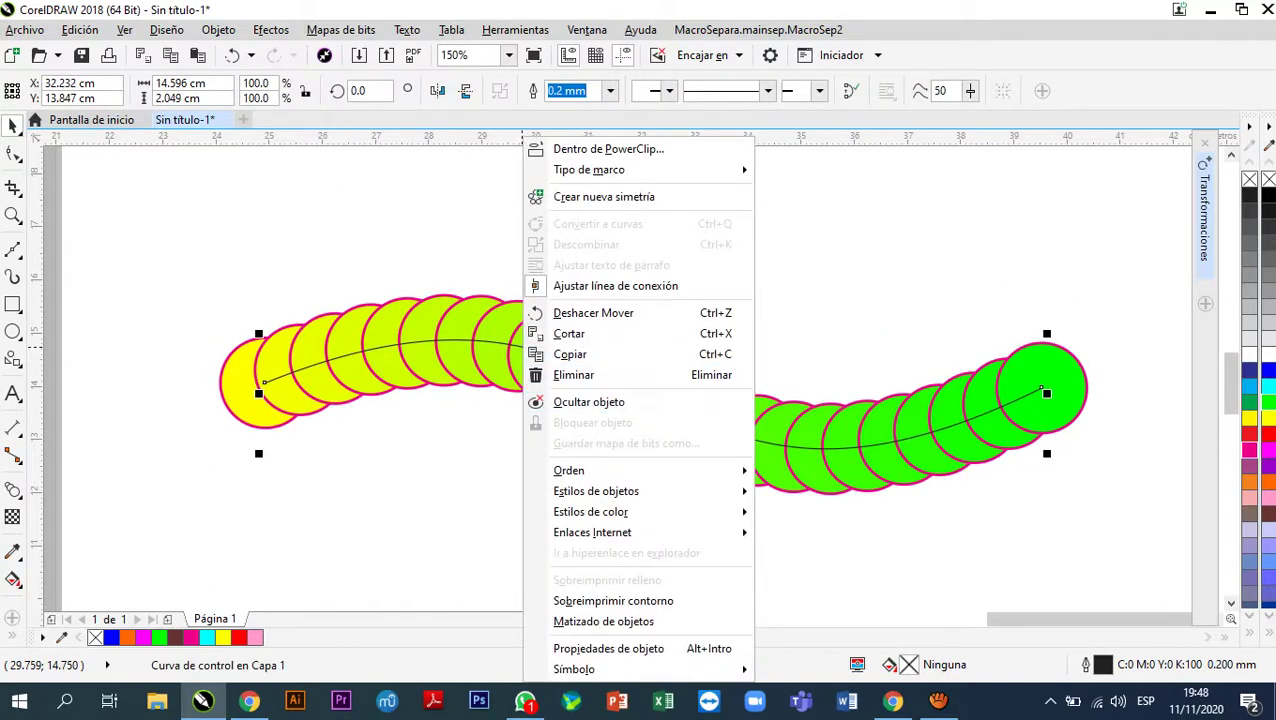
{"action": "key", "text": "Escape"}
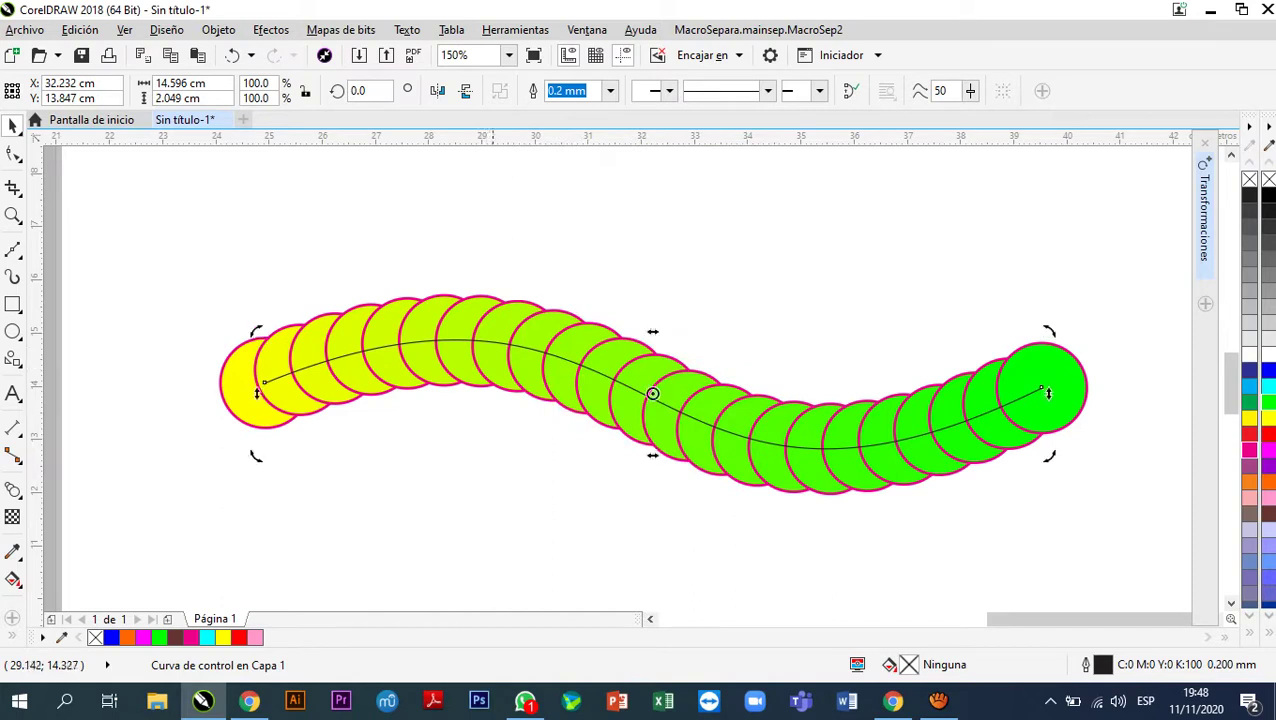
{"action": "key", "text": "Escape"}
{"action": "left_click", "coordinate": [487, 376]}
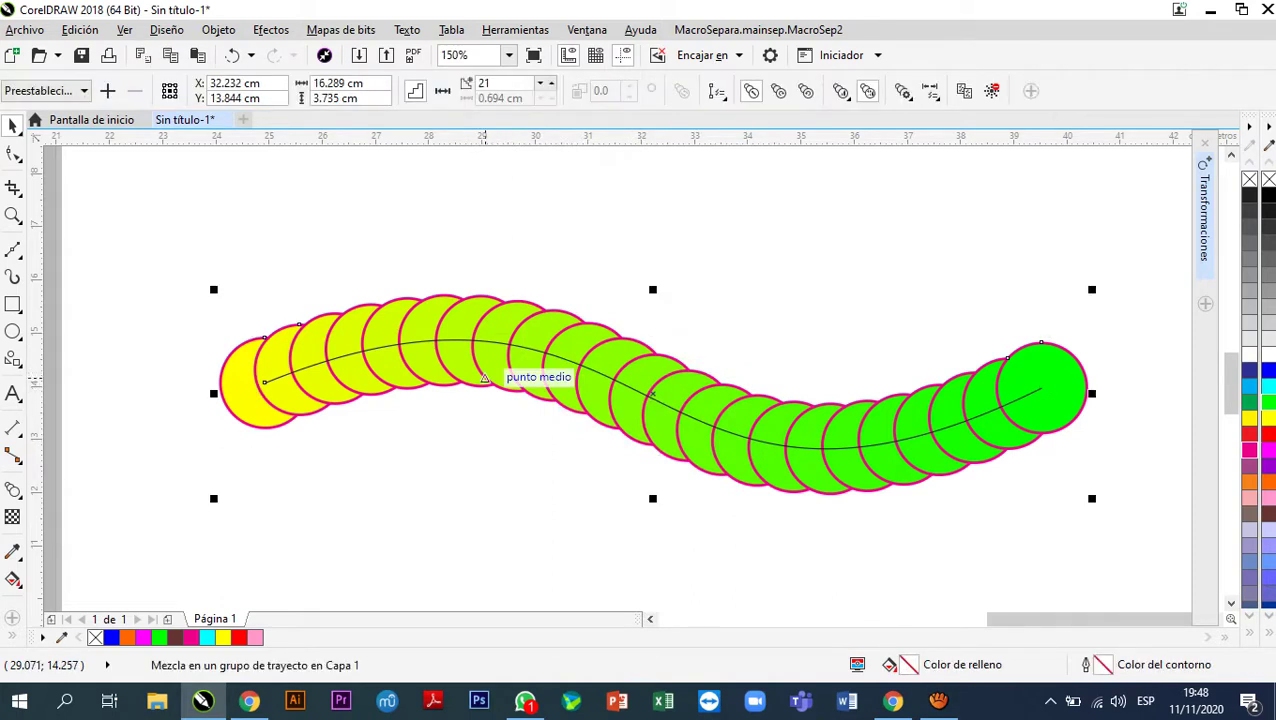
{"action": "scroll", "coordinate": [453, 240], "scroll_direction": "down", "scroll_amount": 2}
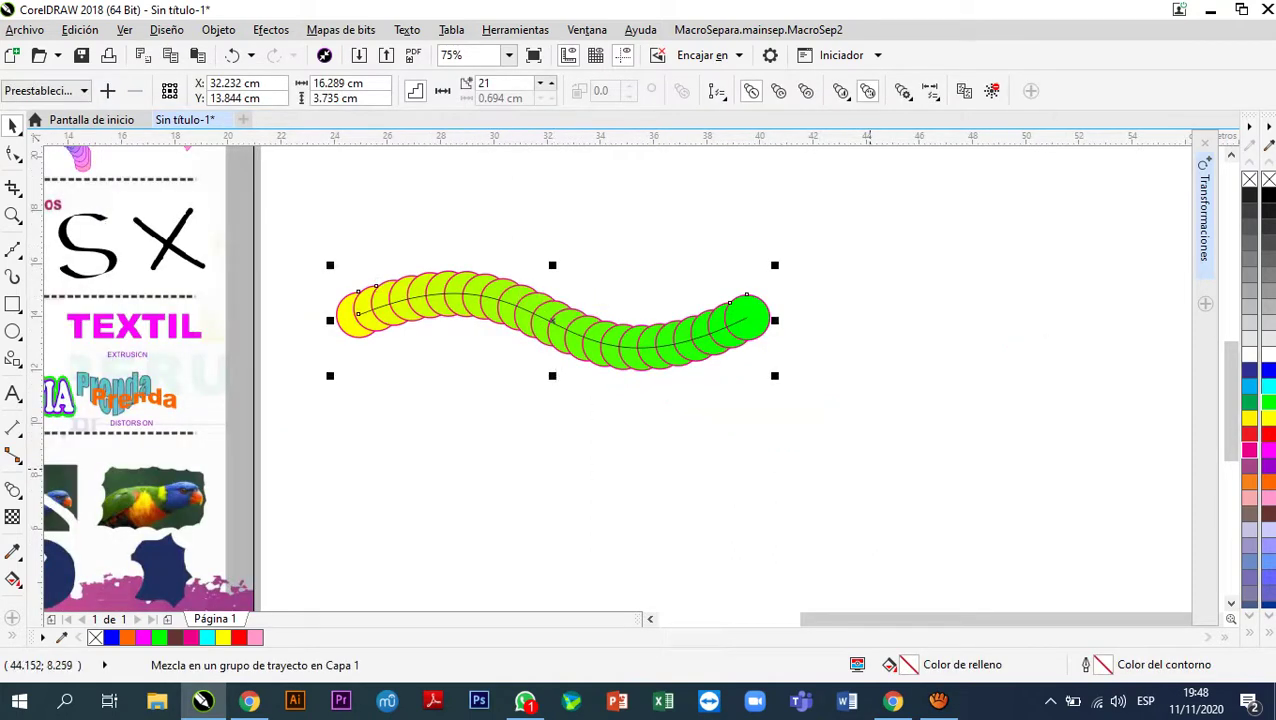
{"action": "key", "text": "ctrl+k"}
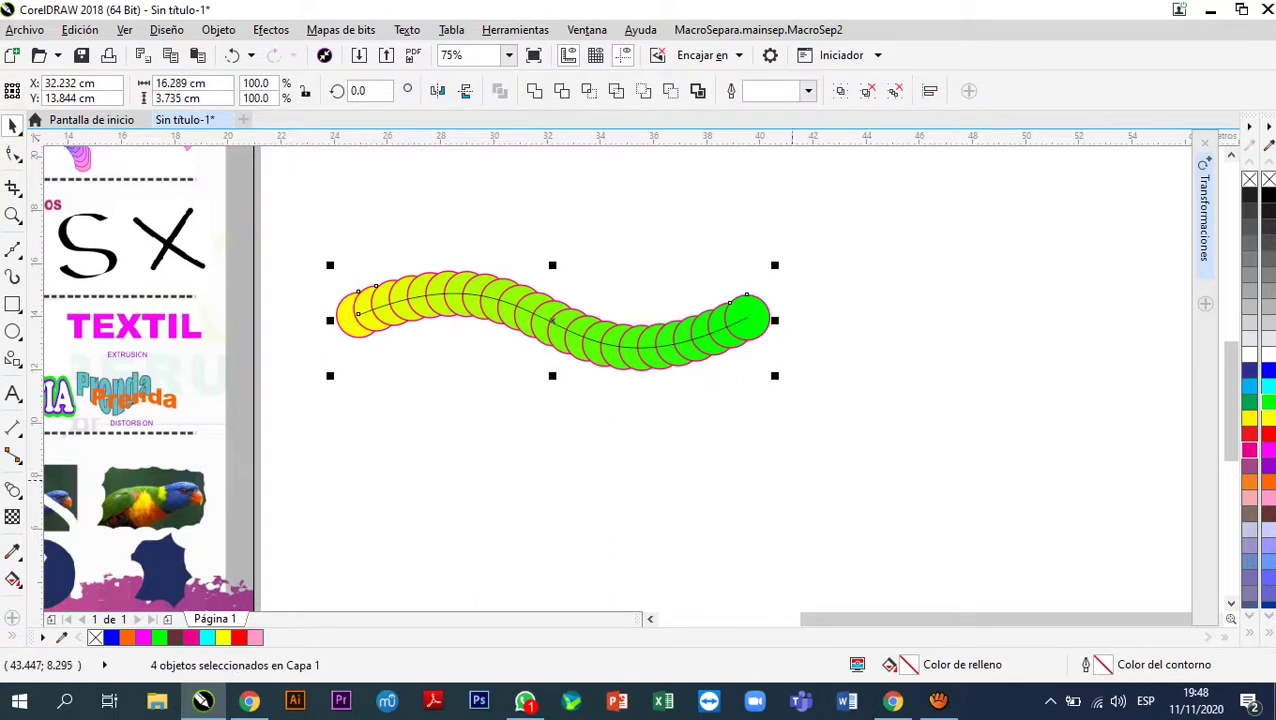
{"action": "key", "text": "Escape"}
- Move the separated wavy curve out below the circles, centred at about X 32.01 cm, Y 10.59 cm
{"action": "scroll", "coordinate": [664, 365], "scroll_direction": "up", "scroll_amount": 2}
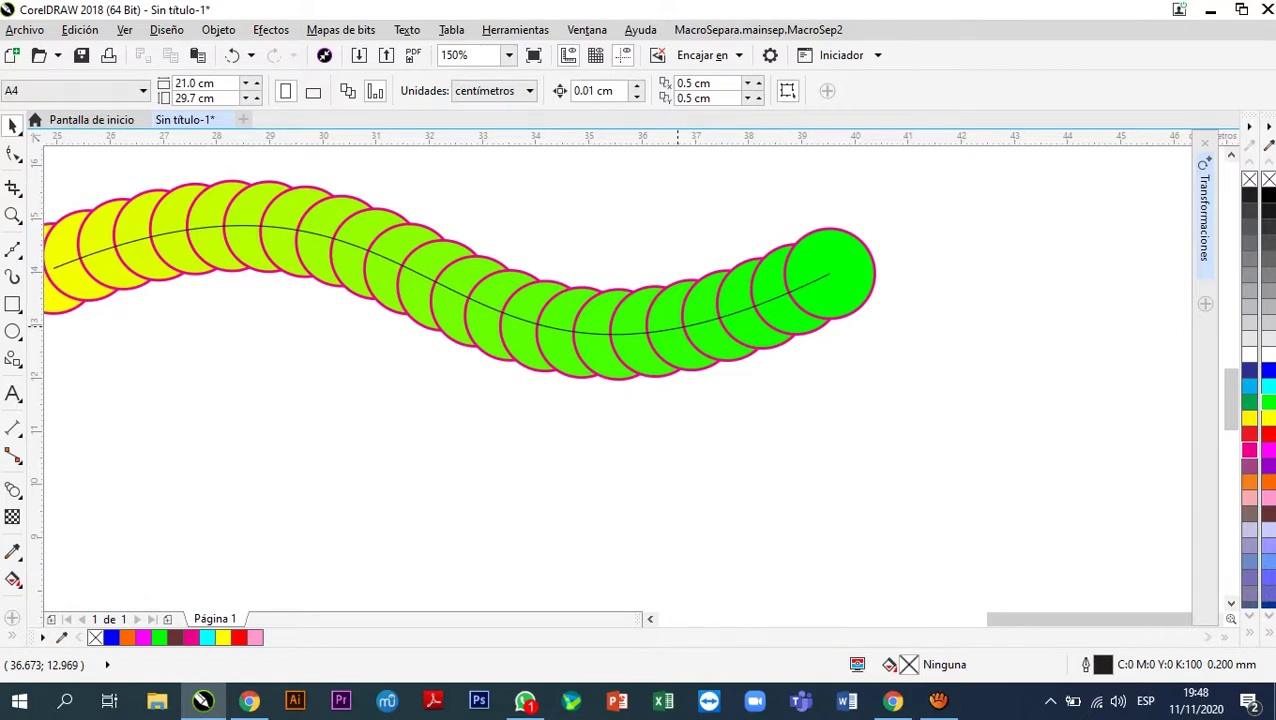
{"action": "left_click", "coordinate": [678, 322]}
{"action": "left_click_drag", "start_coordinate": [684, 328], "coordinate": [735, 427]}
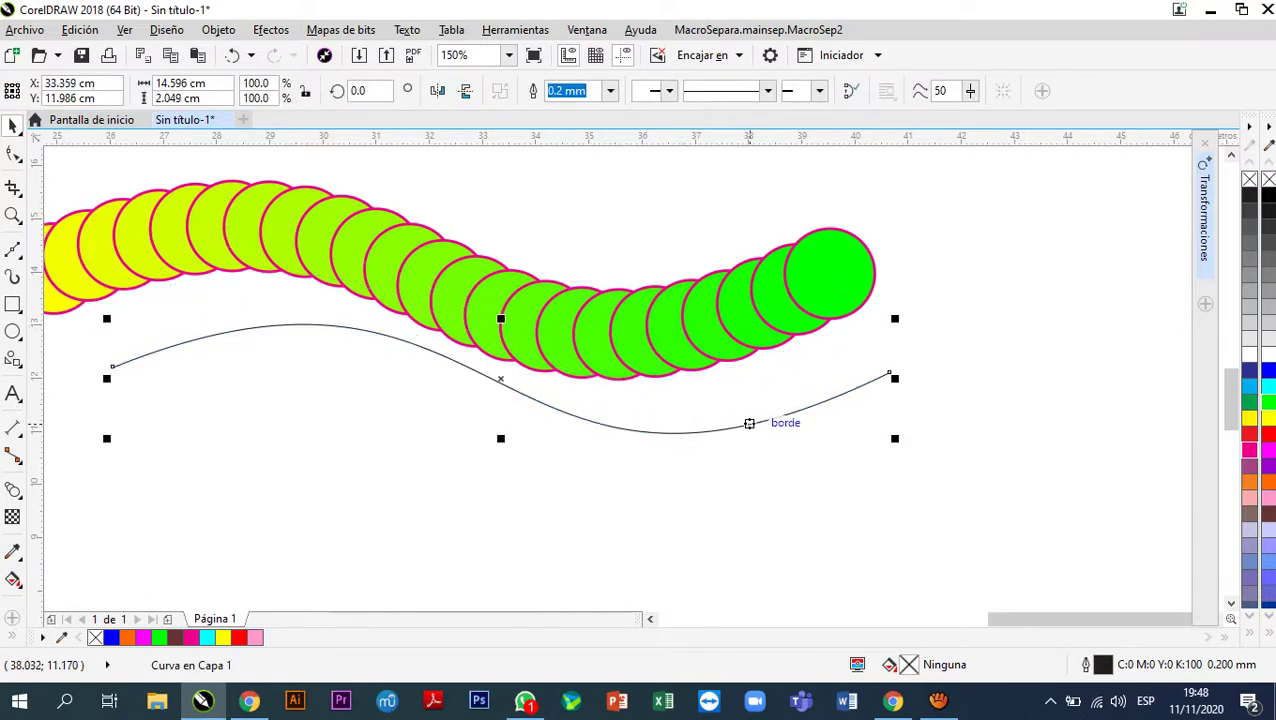
{"action": "scroll", "coordinate": [749, 423], "scroll_direction": "down", "scroll_amount": 2}
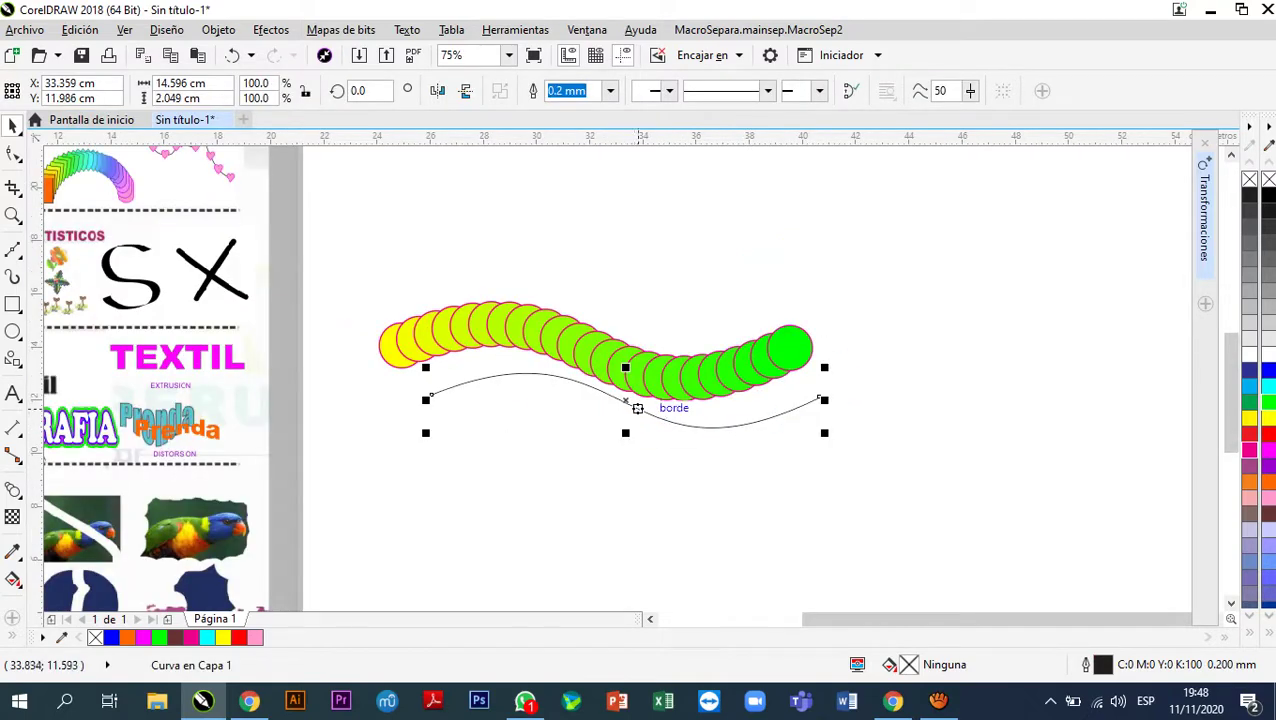
{"action": "left_click_drag", "start_coordinate": [637, 408], "coordinate": [601, 444]}
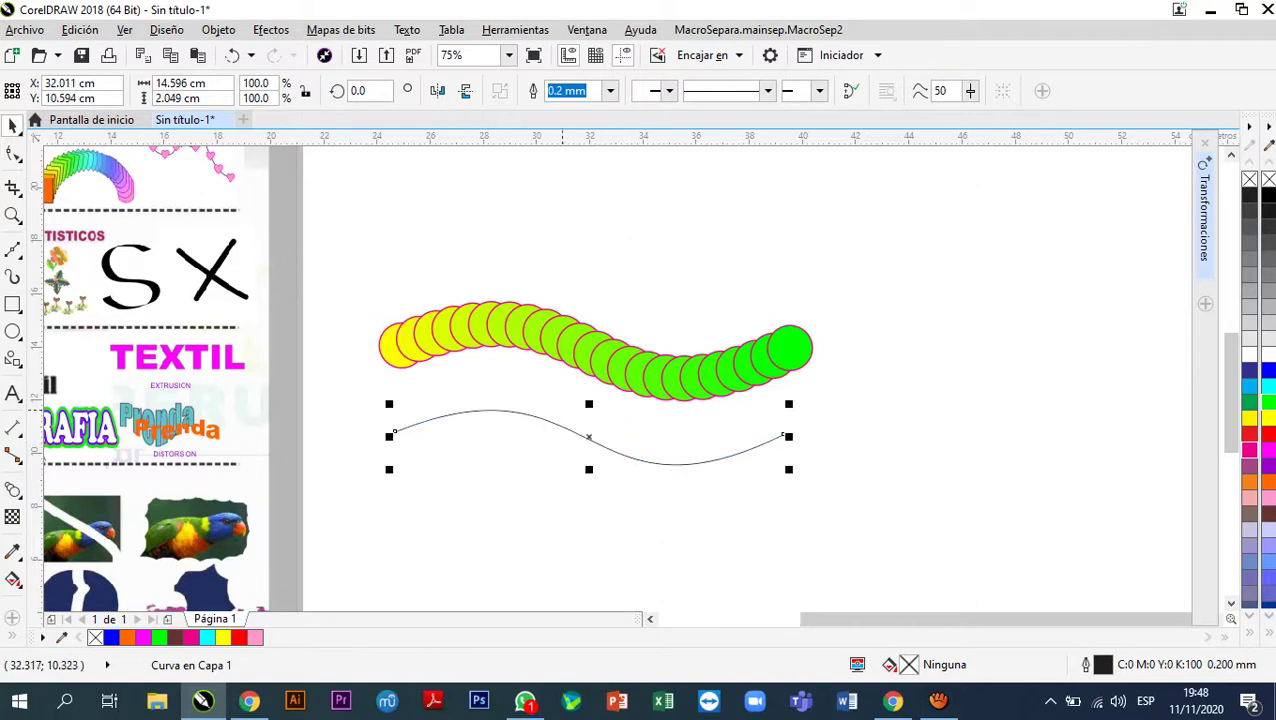
- Deselect the curve and examine the heart-covered letter A in the practice sheet's MEZCLA DE OBJETOS section
{"action": "scroll", "coordinate": [574, 322], "scroll_direction": "up", "scroll_amount": 2}
{"action": "scroll", "coordinate": [621, 321], "scroll_direction": "down", "scroll_amount": 2}
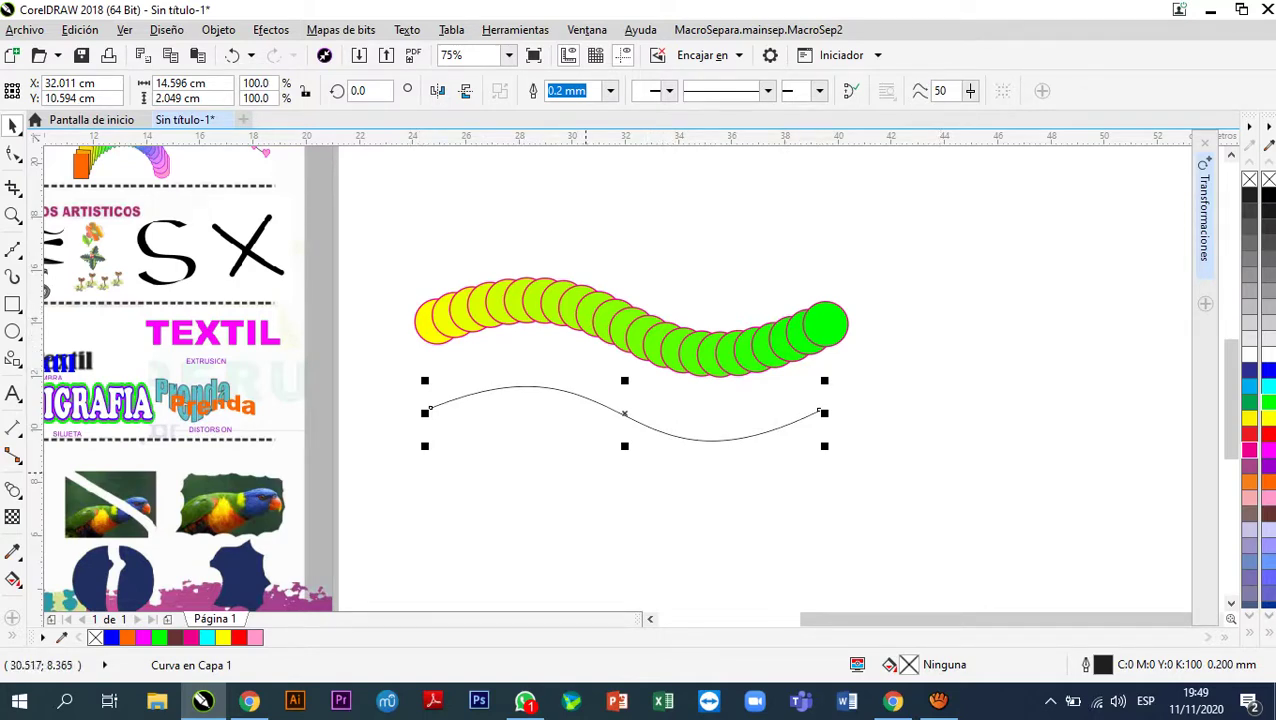
{"action": "scroll", "coordinate": [686, 464], "scroll_direction": "down", "scroll_amount": 2}
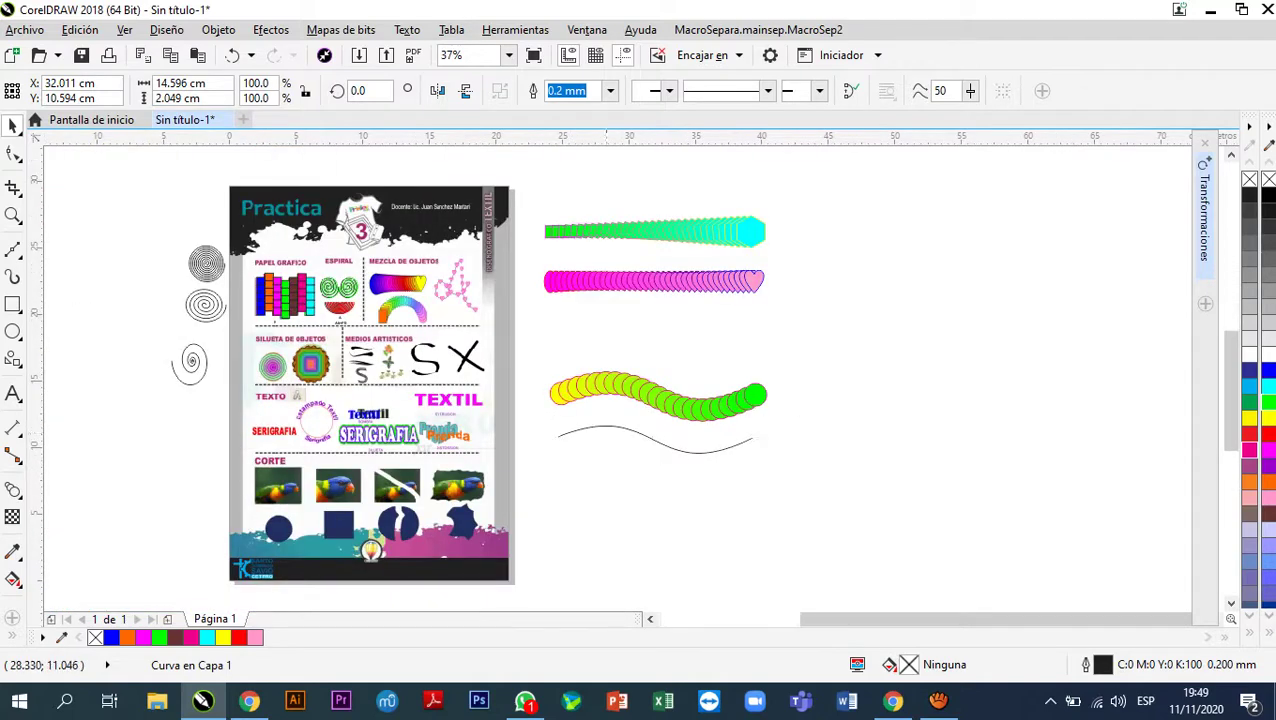
{"action": "scroll", "coordinate": [620, 440], "scroll_direction": "up", "scroll_amount": 2}
{"action": "scroll", "coordinate": [620, 440], "scroll_direction": "down", "scroll_amount": 2}
{"action": "scroll", "coordinate": [458, 287], "scroll_direction": "up", "scroll_amount": 4}
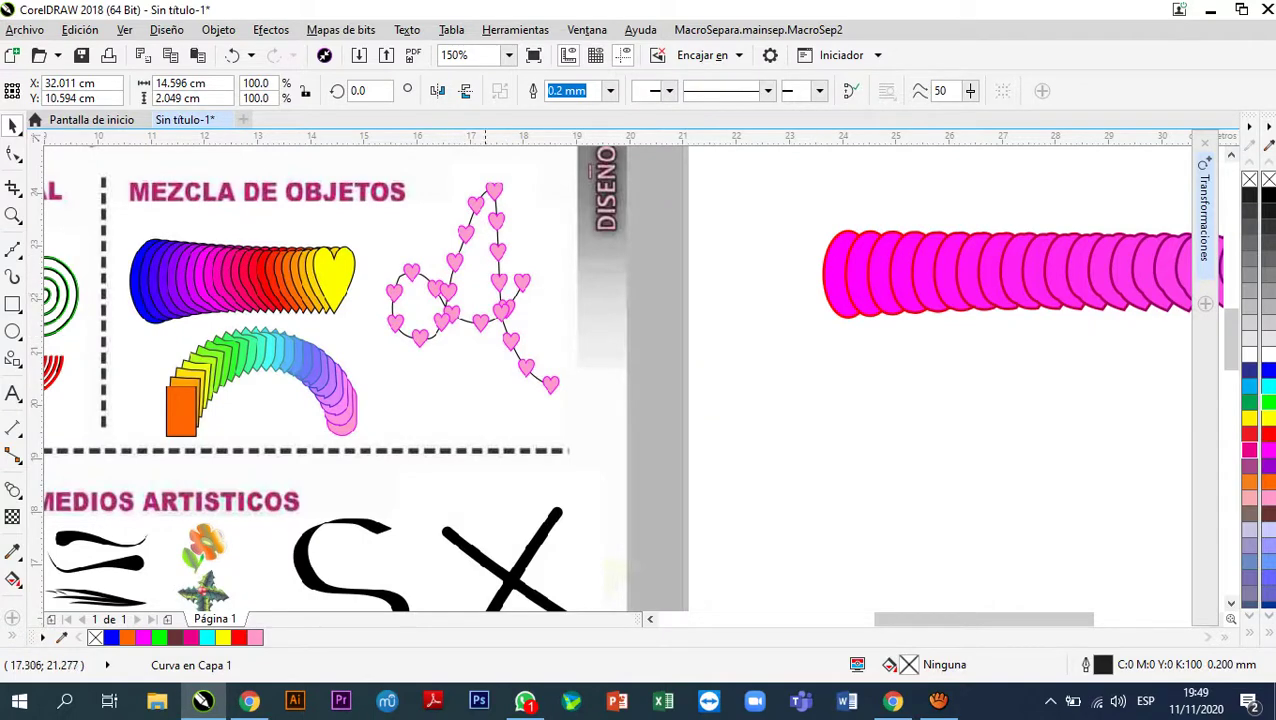
{"action": "scroll", "coordinate": [440, 282], "scroll_direction": "down", "scroll_amount": 4}
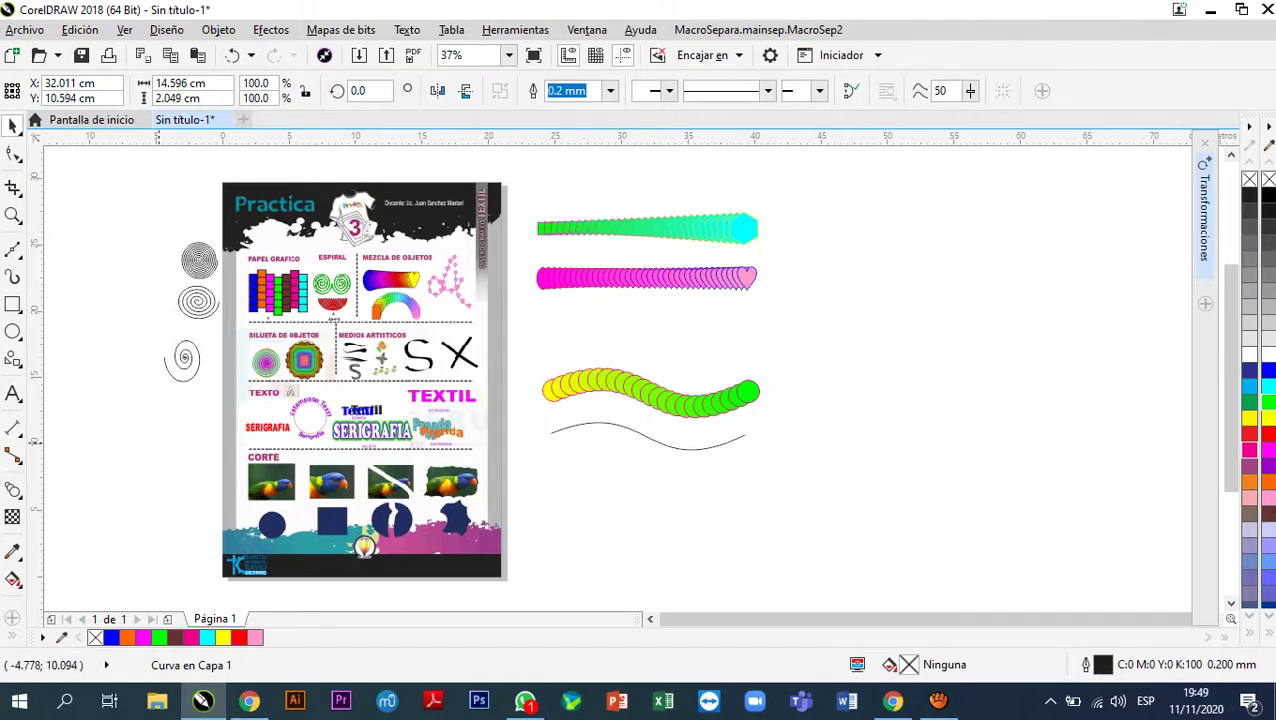
{"action": "key", "text": "Escape"}
{"action": "scroll", "coordinate": [440, 284], "scroll_direction": "up", "scroll_amount": 4}
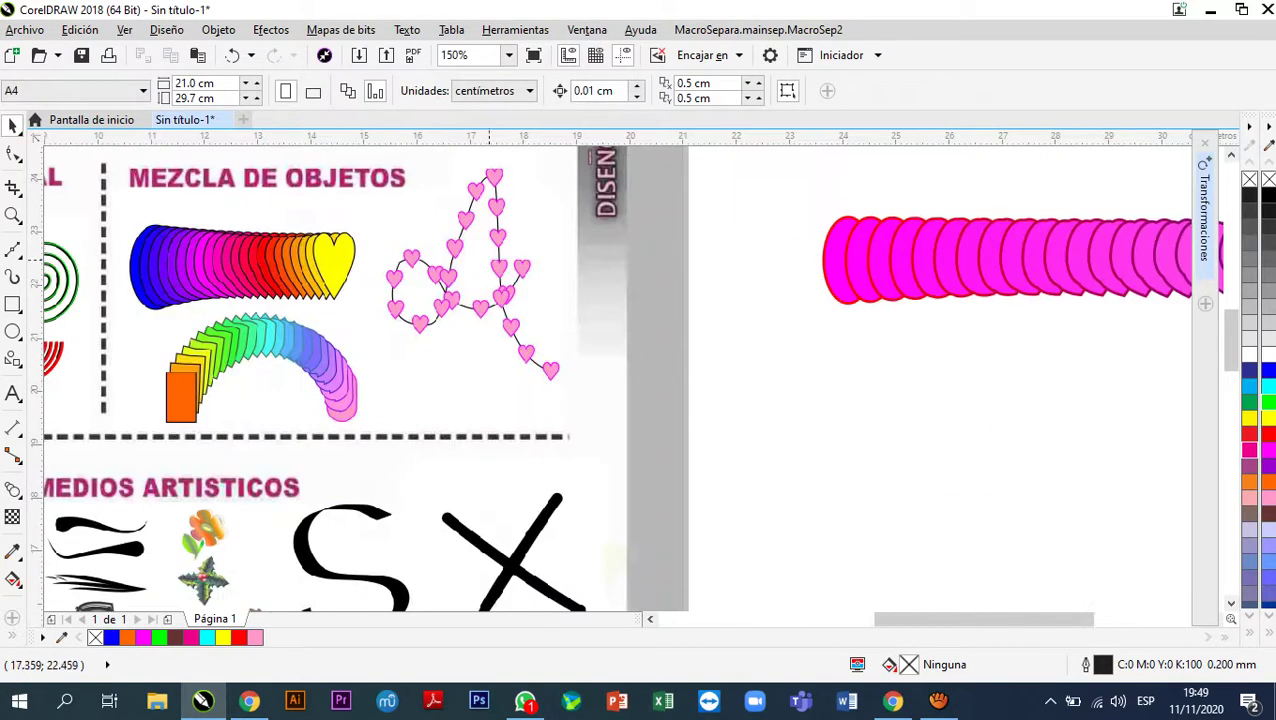
{"action": "scroll", "coordinate": [467, 270], "scroll_direction": "down", "scroll_amount": 4}
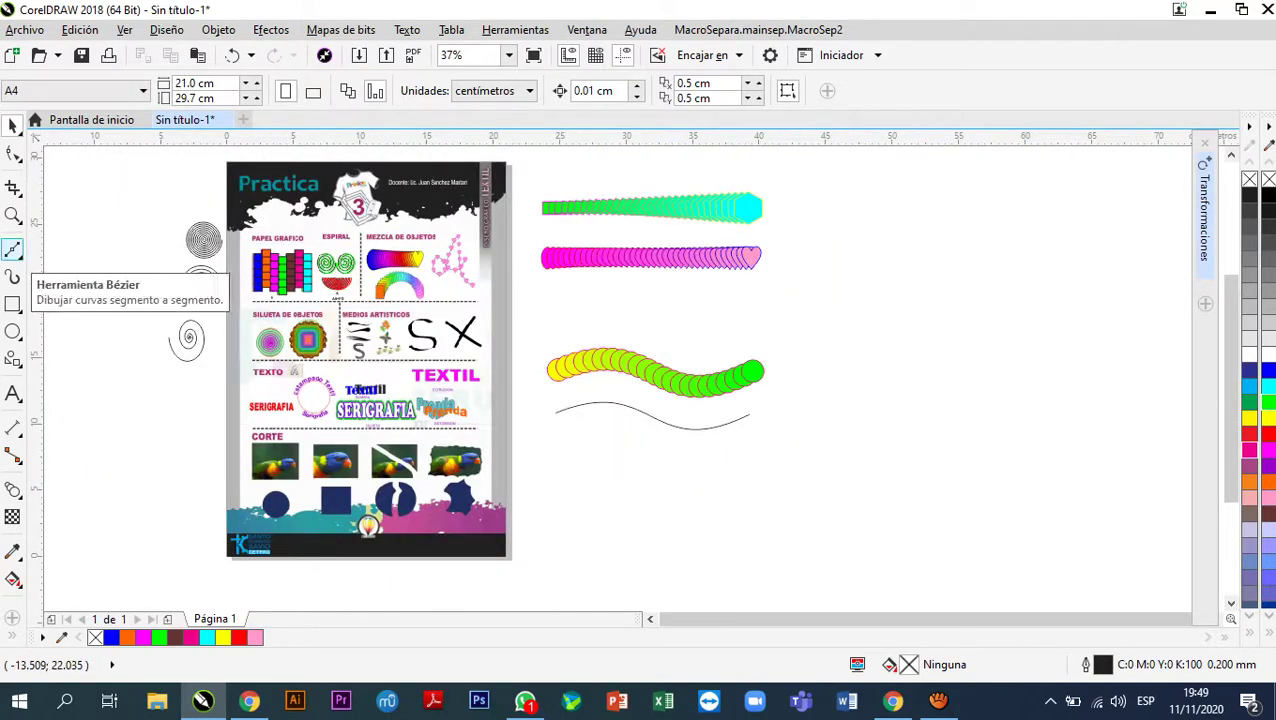
- Draw a looping cursive letter A about 13.6 by 11.2 cm with the Freehand tool beside the finished blends, and show its nodes for editing
{"action": "left_click", "coordinate": [15, 252]}
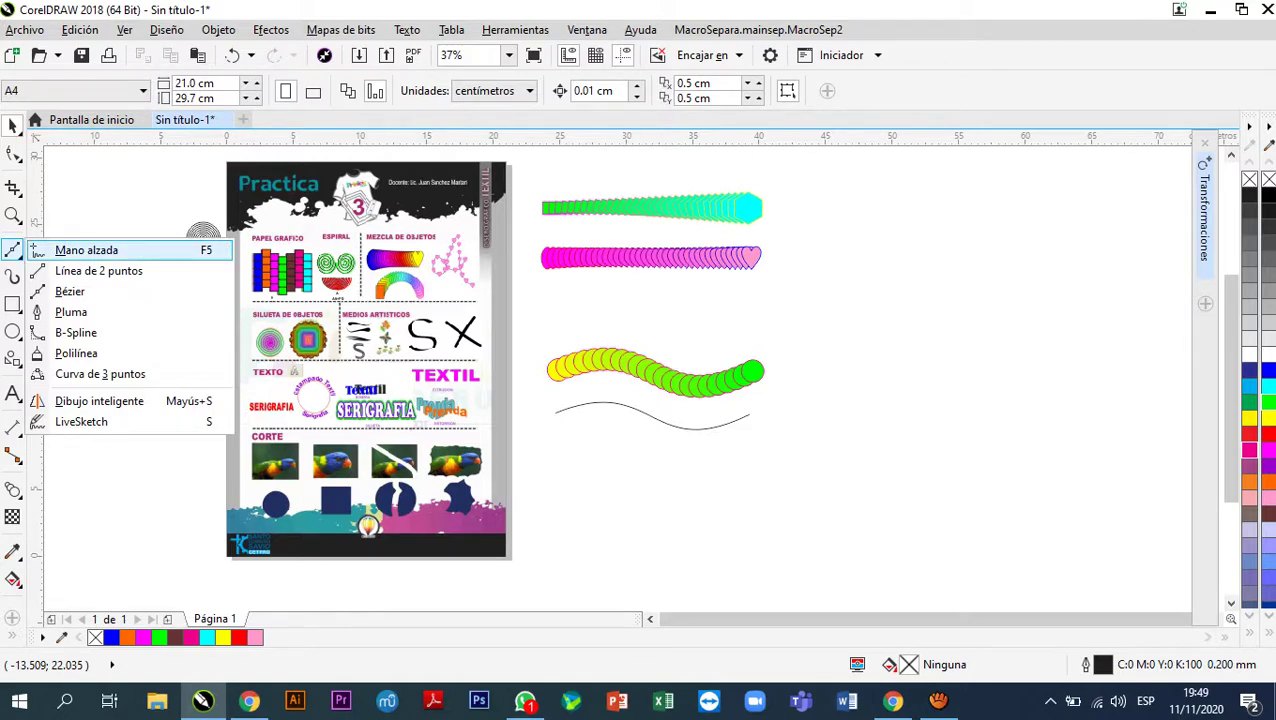
{"action": "left_click", "coordinate": [86, 250]}
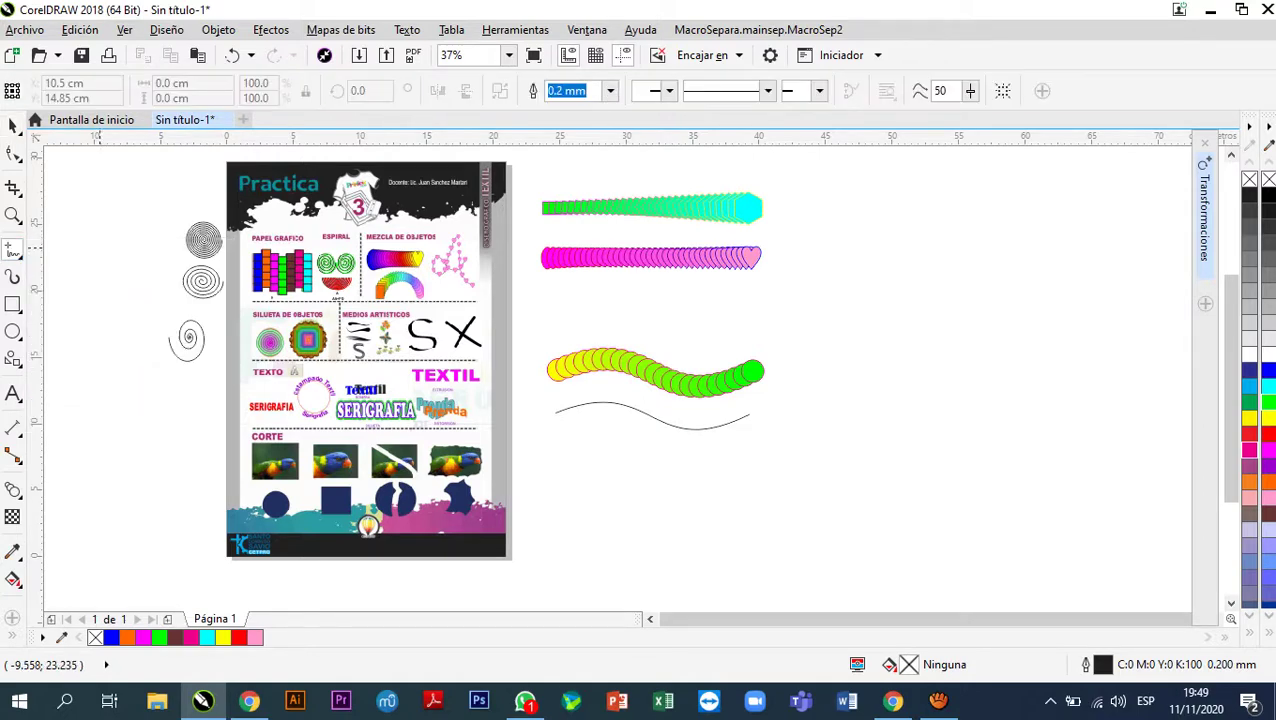
{"action": "scroll", "coordinate": [457, 245], "scroll_direction": "up", "scroll_amount": 5}
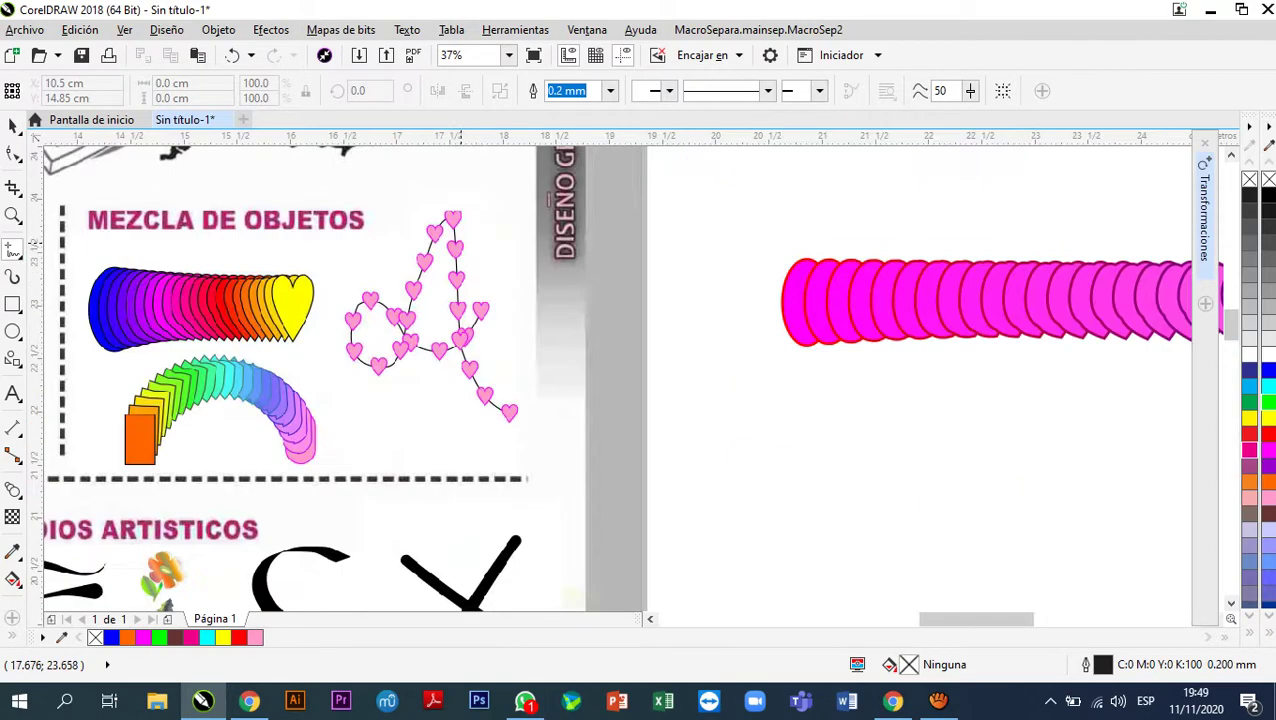
{"action": "scroll", "coordinate": [412, 302], "scroll_direction": "down", "scroll_amount": 5}
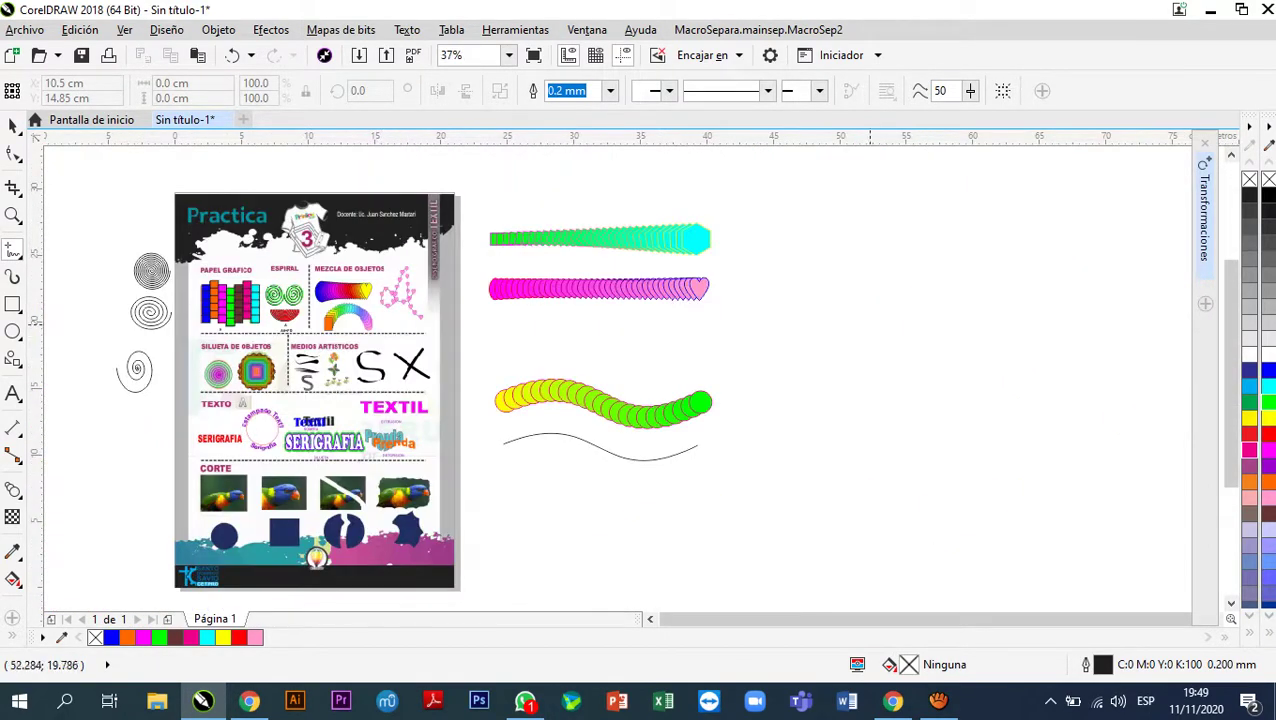
{"action": "scroll", "coordinate": [402, 293], "scroll_direction": "up", "scroll_amount": 2}
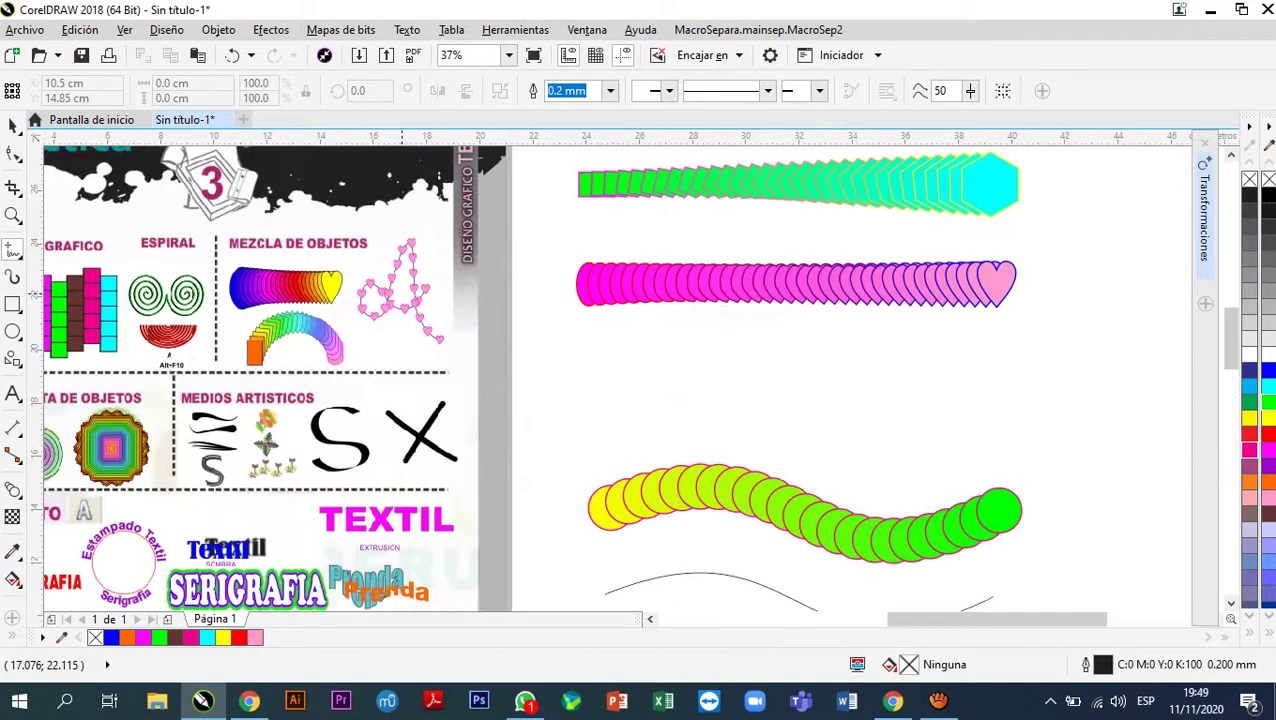
{"action": "scroll", "coordinate": [400, 293], "scroll_direction": "up", "scroll_amount": 5}
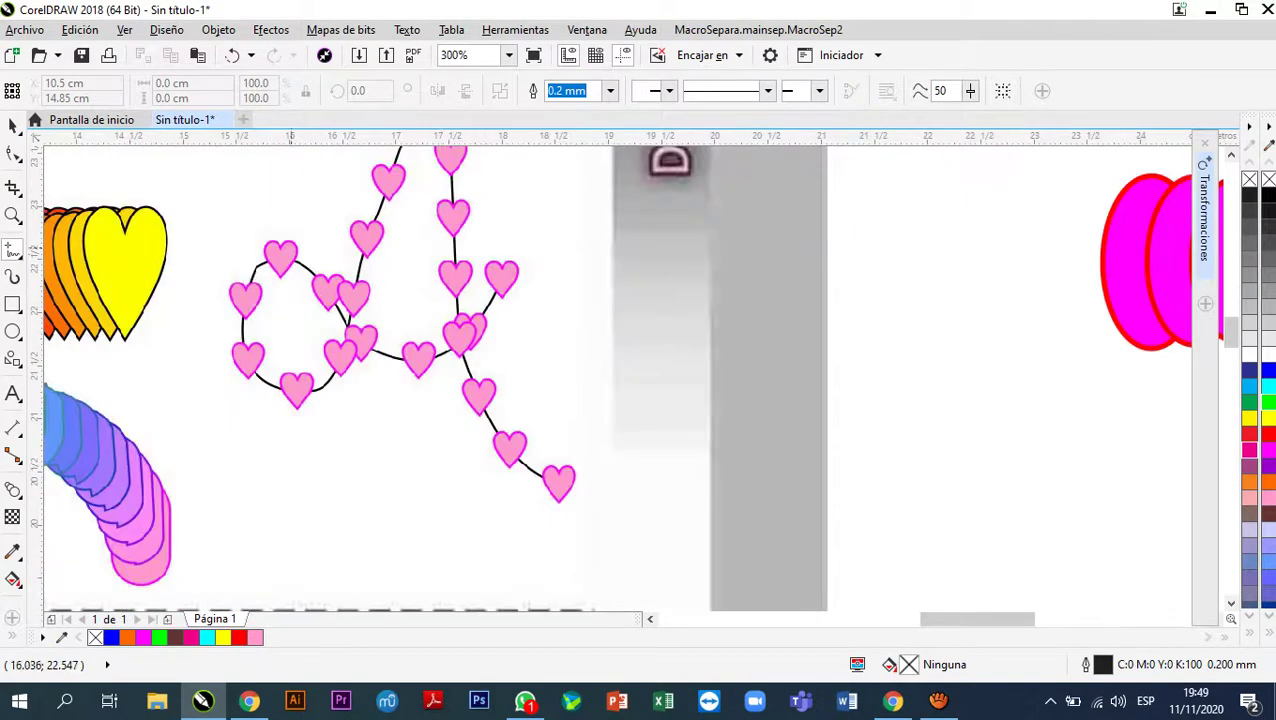
{"action": "scroll", "coordinate": [400, 293], "scroll_direction": "down", "scroll_amount": 6}
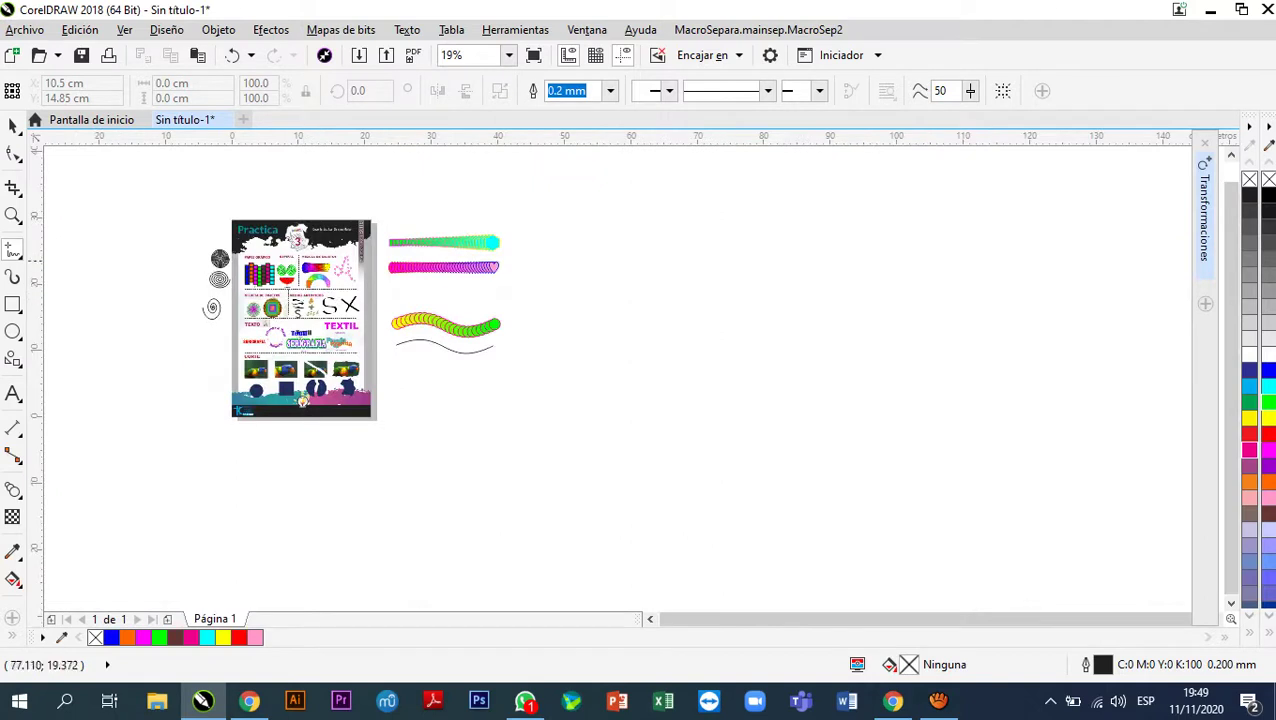
{"action": "scroll", "coordinate": [604, 250], "scroll_direction": "up", "scroll_amount": 3}
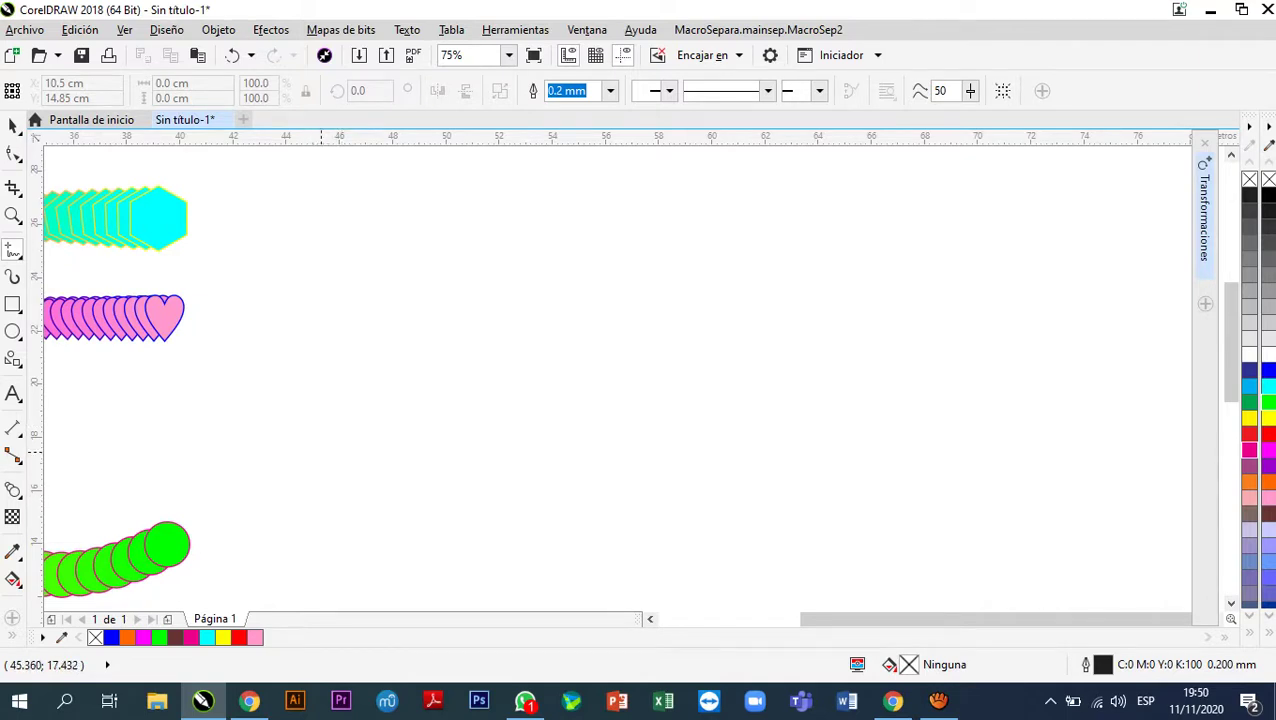
{"action": "mouse_move", "coordinate": [321, 453]}
{"action": "left_mouse_down"}
{"action": "mouse_move", "coordinate": [330, 484]}
{"action": "mouse_move", "coordinate": [391, 506]}
{"action": "mouse_move", "coordinate": [442, 497]}
{"action": "mouse_move", "coordinate": [499, 460]}
{"action": "mouse_move", "coordinate": [611, 361]}
{"action": "mouse_move", "coordinate": [650, 271]}
{"action": "mouse_move", "coordinate": [652, 226]}
{"action": "mouse_move", "coordinate": [630, 211]}
{"action": "mouse_move", "coordinate": [615, 251]}
{"action": "mouse_move", "coordinate": [677, 380]}
{"action": "mouse_move", "coordinate": [670, 452]}
{"action": "mouse_move", "coordinate": [619, 475]}
{"action": "mouse_move", "coordinate": [553, 465]}
{"action": "mouse_move", "coordinate": [448, 395]}
{"action": "left_mouse_up"}
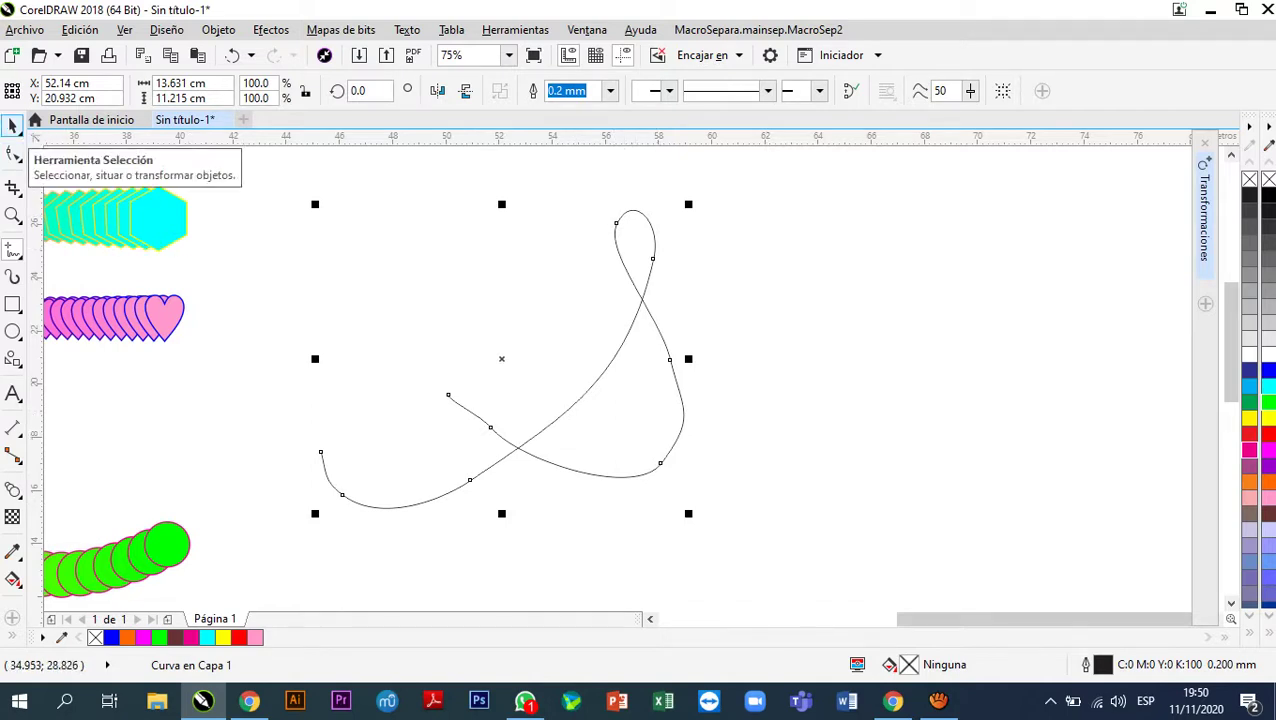
{"action": "left_click", "coordinate": [13, 152]}
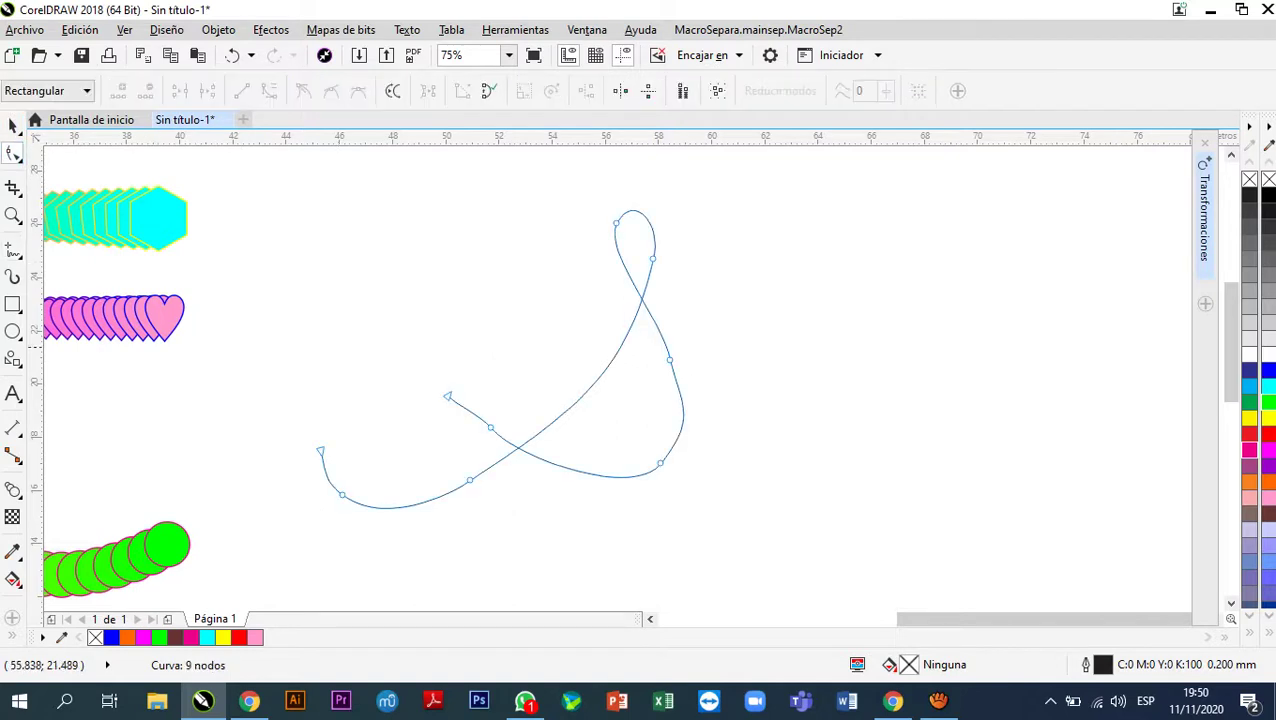
- Smooth the letter A by deleting three surplus nodes on its right stroke, inner tail and outer tail, and deselect it
{"action": "scroll", "coordinate": [668, 362], "scroll_direction": "up", "scroll_amount": 2}
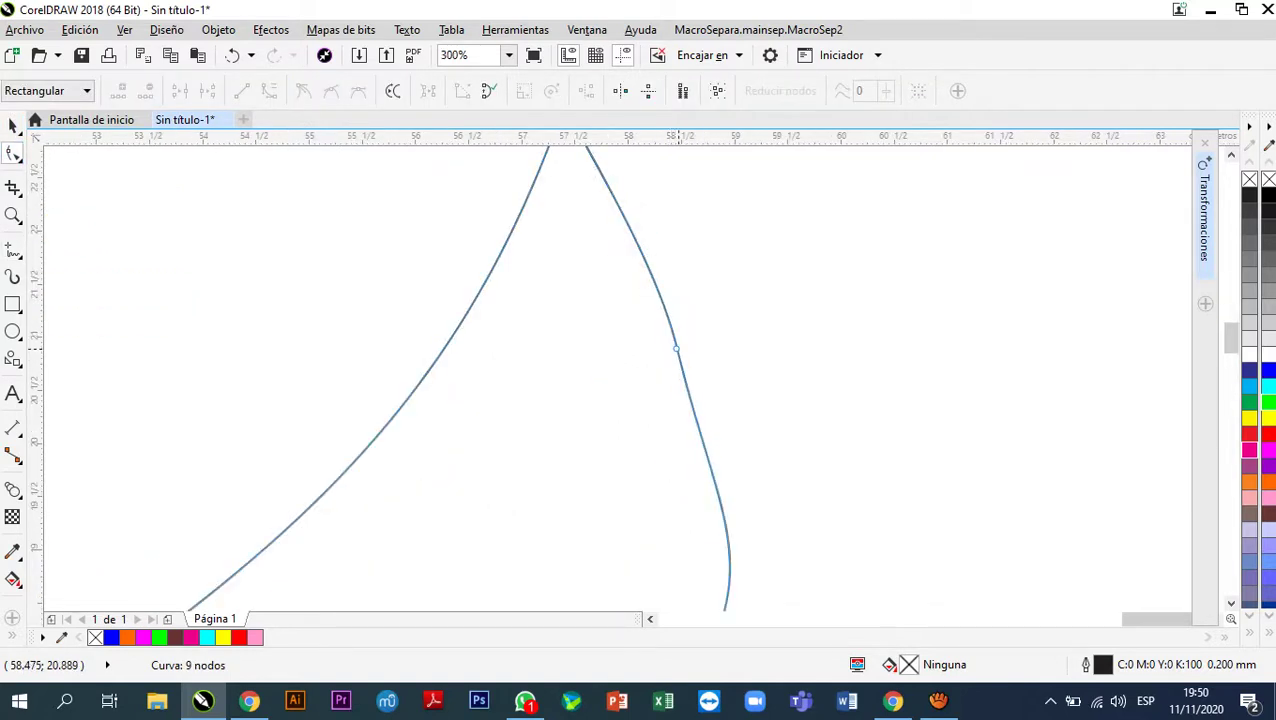
{"action": "double_click", "coordinate": [676, 349]}
{"action": "scroll", "coordinate": [677, 350], "scroll_direction": "down", "scroll_amount": 2}
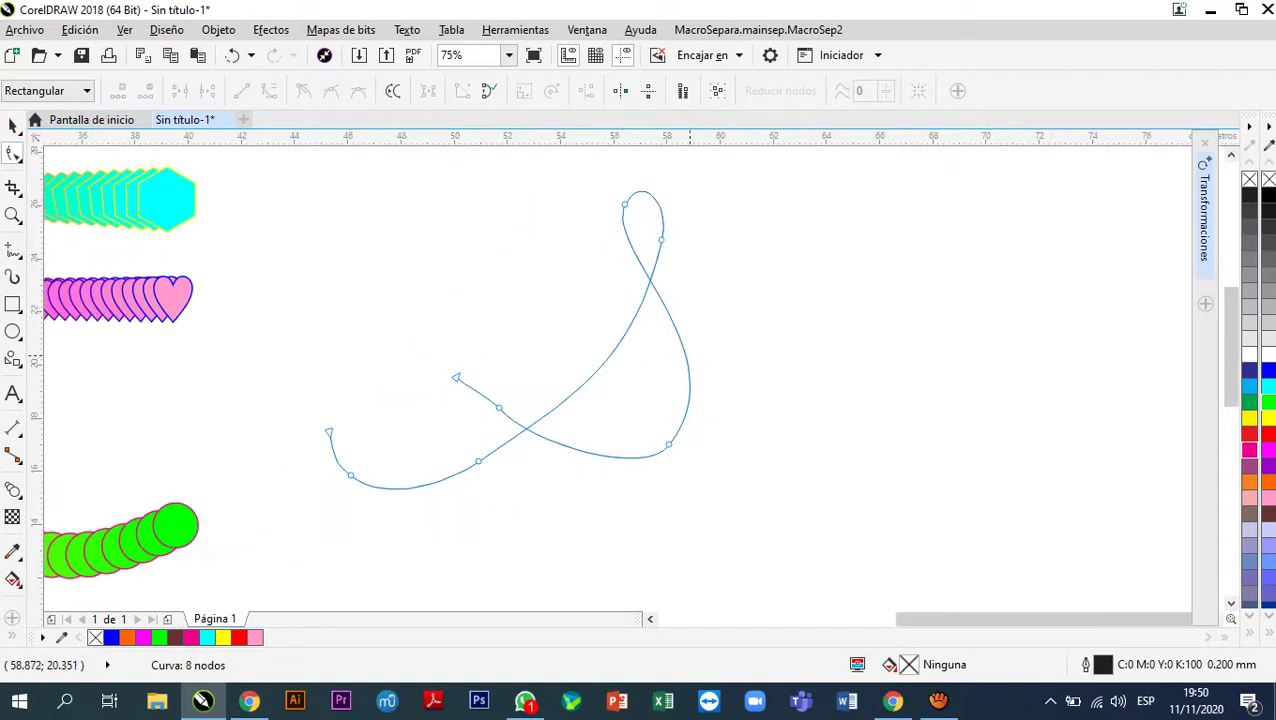
{"action": "double_click", "coordinate": [497, 407]}
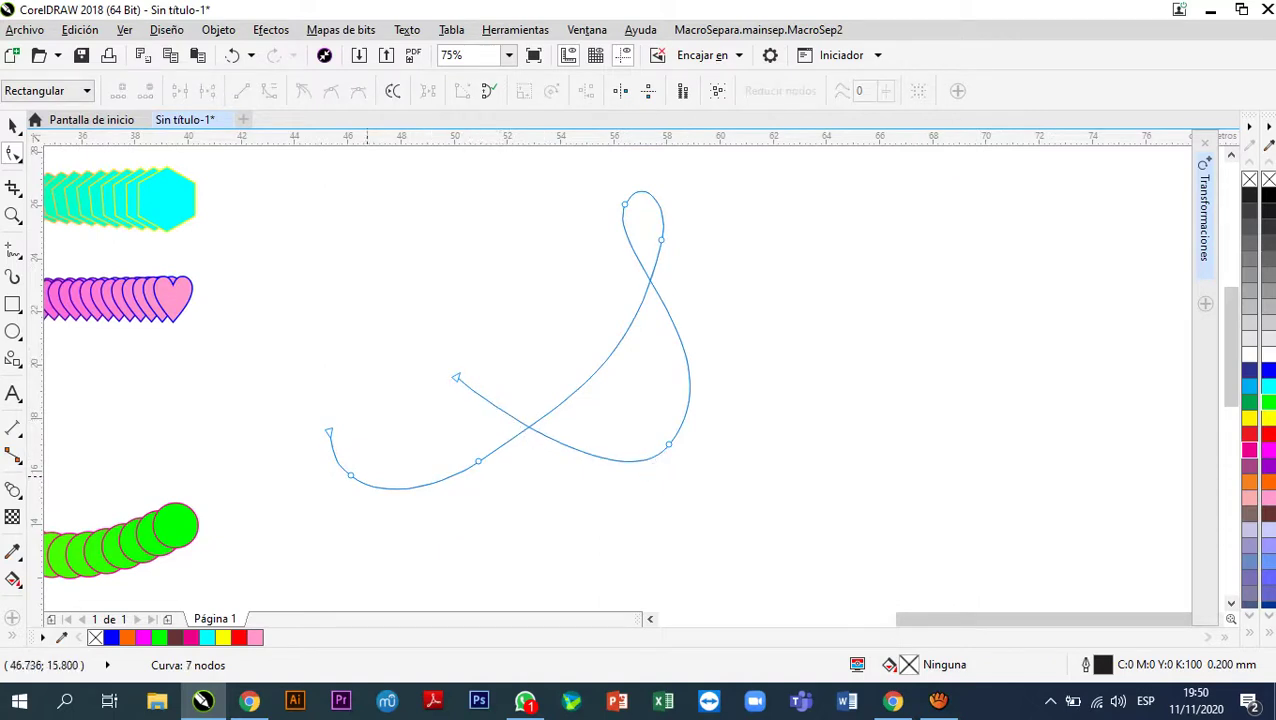
{"action": "double_click", "coordinate": [350, 475]}
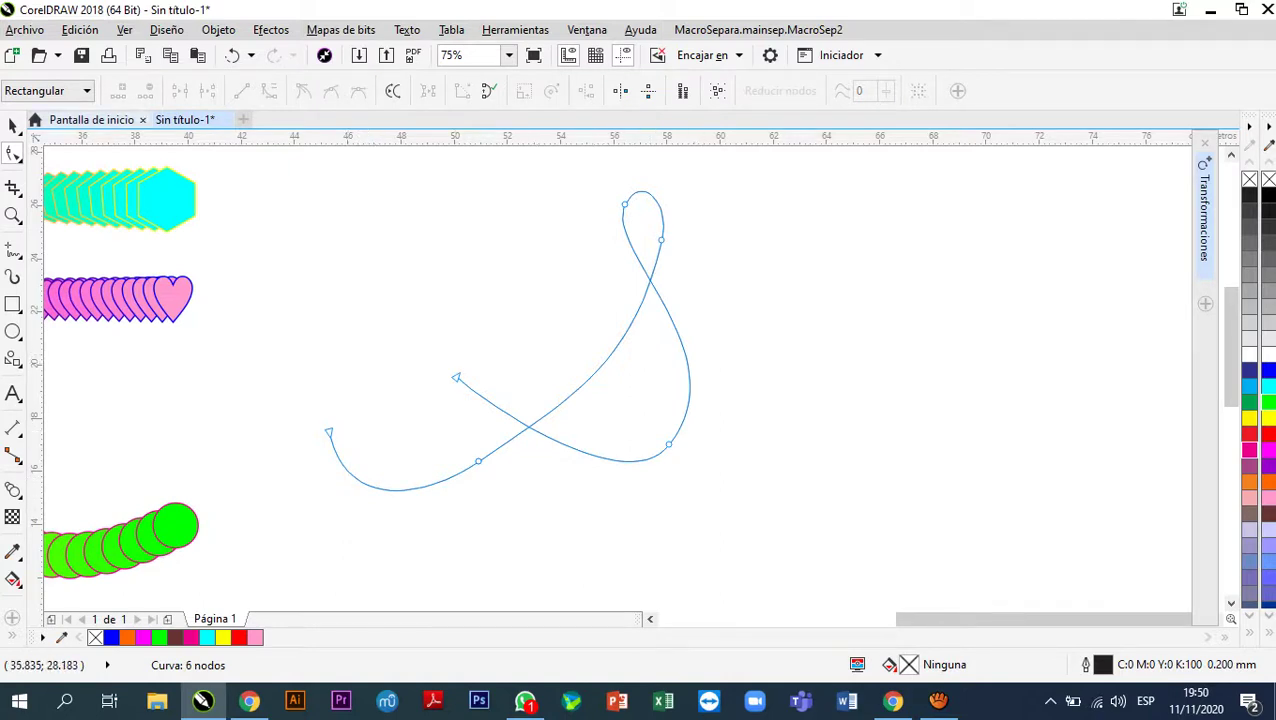
{"action": "left_click", "coordinate": [13, 124]}
{"action": "key", "text": "Escape"}
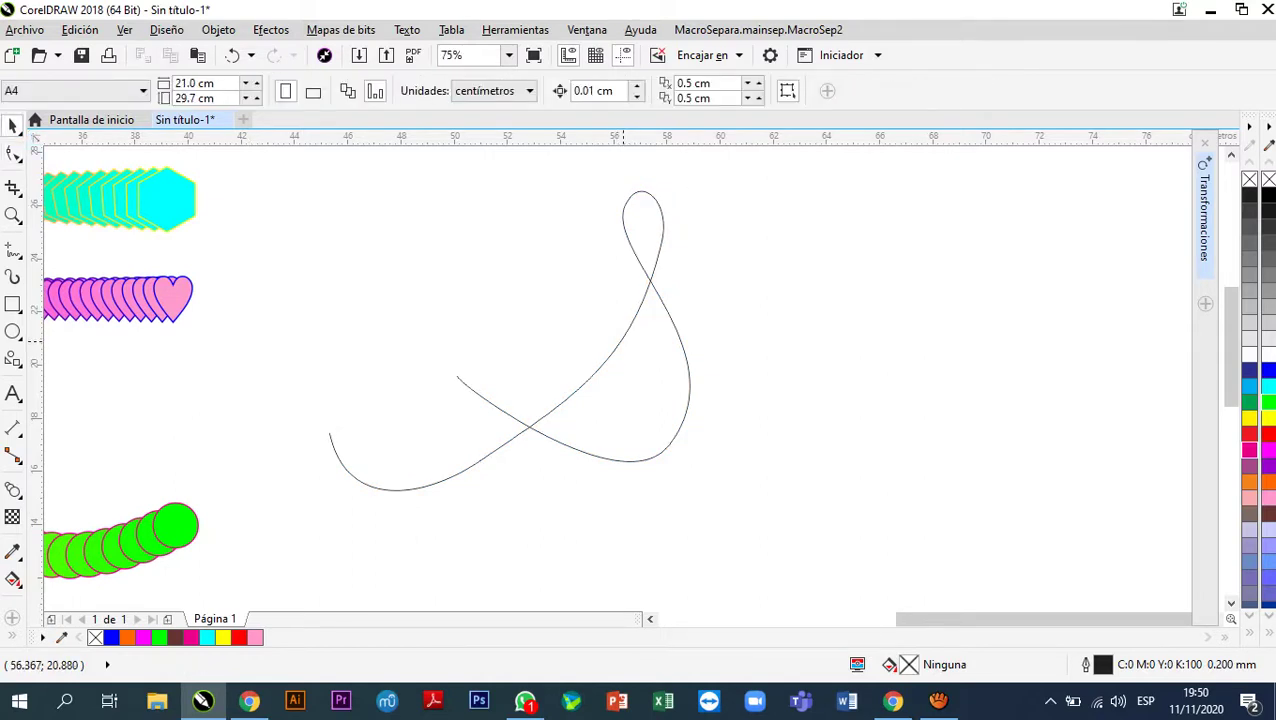
- Set the letter A curve's outline width to 0.5 mm and check its thickness with the curve deselected
{"action": "key", "text": "Tab"}
{"action": "key", "text": "alt+Down"}
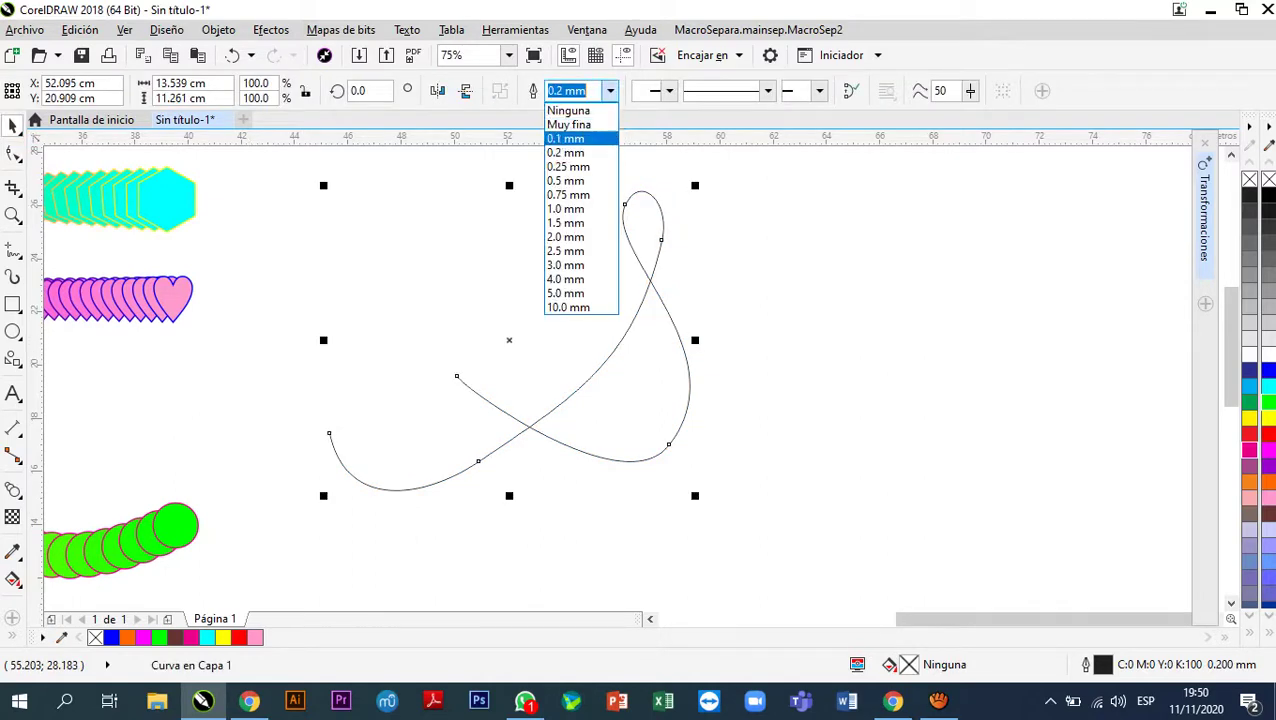
{"action": "key", "text": "Down"}
{"action": "key", "text": "Down"}
{"action": "key", "text": "Return"}
{"action": "key", "text": "Escape"}
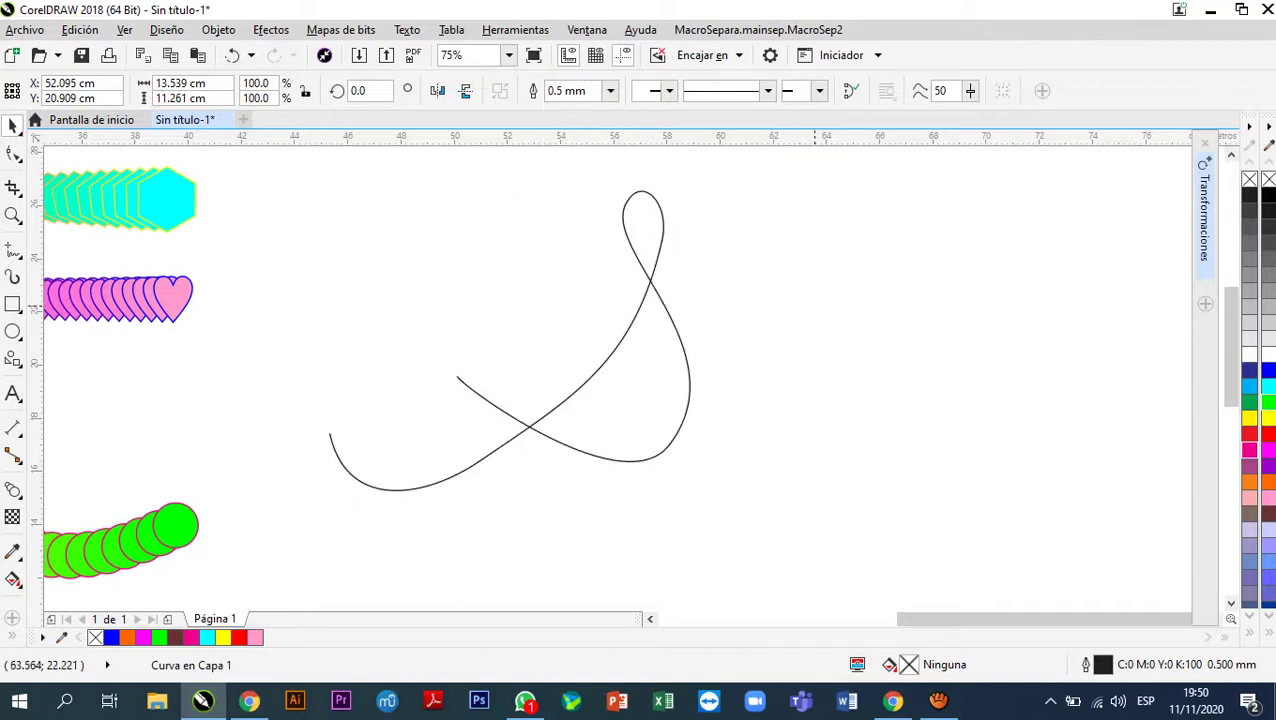
{"action": "scroll", "coordinate": [651, 330], "scroll_direction": "up", "scroll_amount": 5}
{"action": "scroll", "coordinate": [651, 330], "scroll_direction": "down", "scroll_amount": 5}
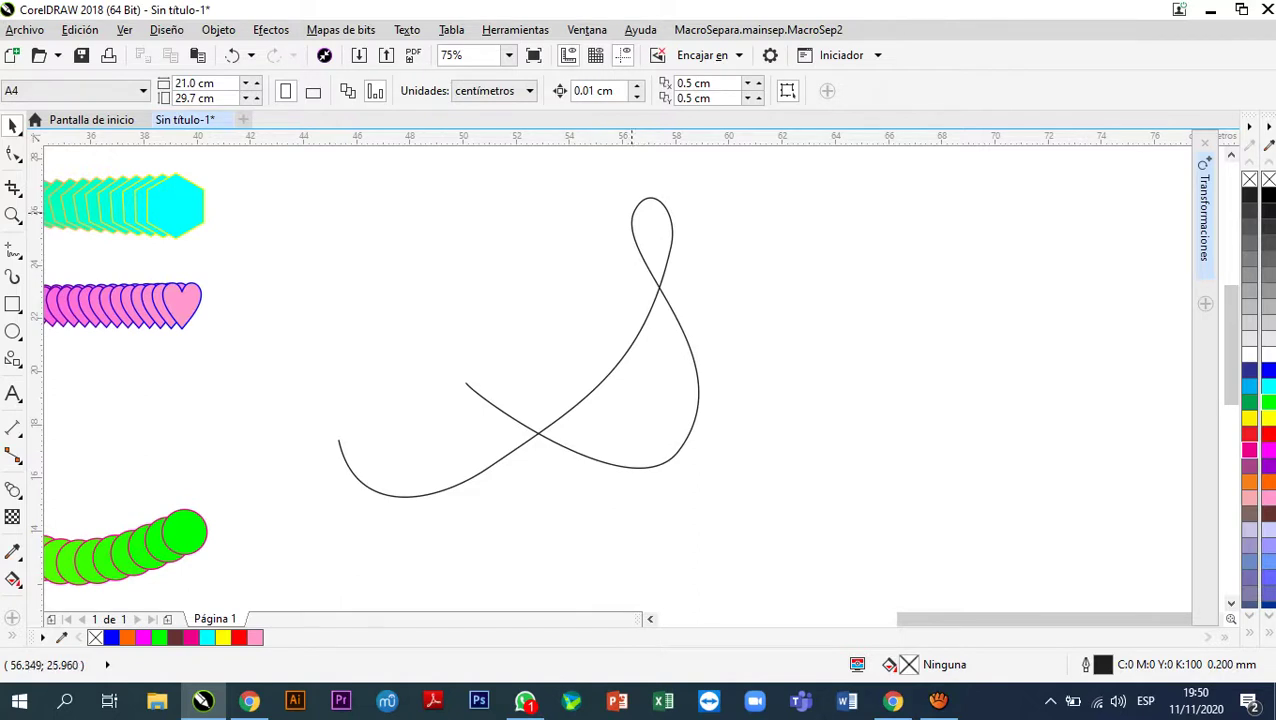
- Thicken the letter A curve's outline to 1.0 mm and deselect it
{"action": "left_click", "coordinate": [631, 213]}
{"action": "left_click", "coordinate": [610, 90]}
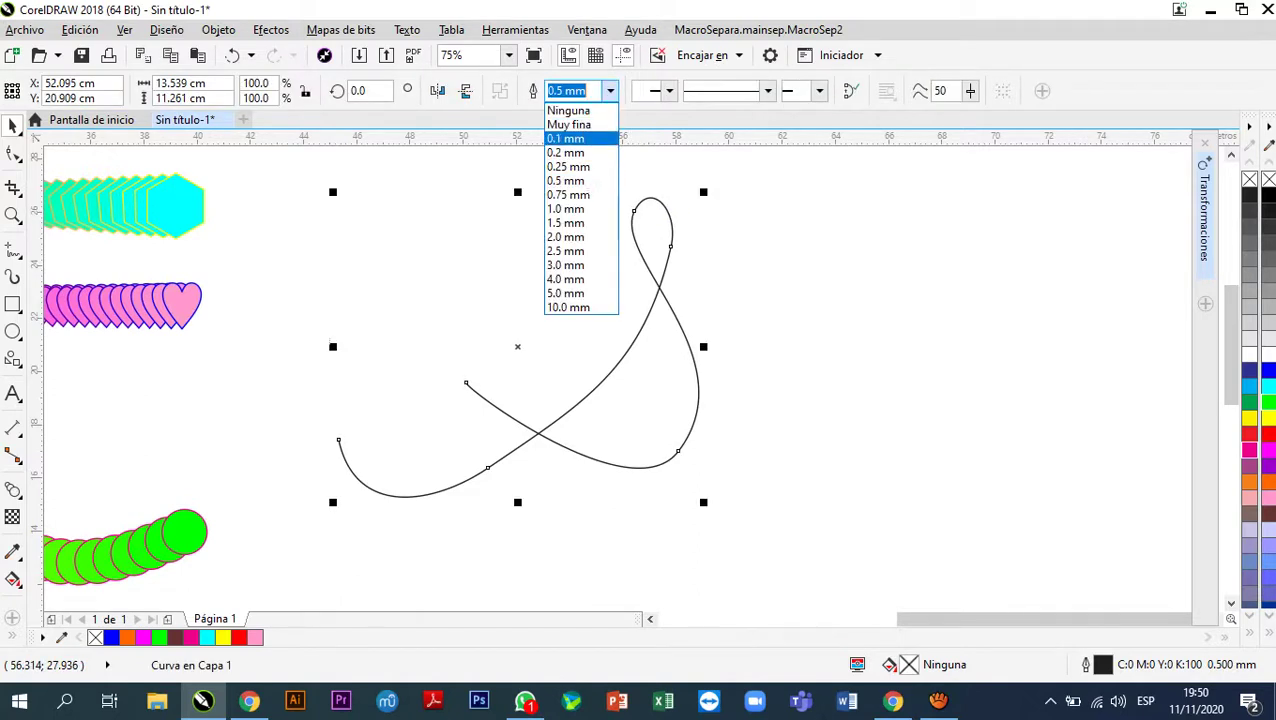
{"action": "key", "text": "Escape"}
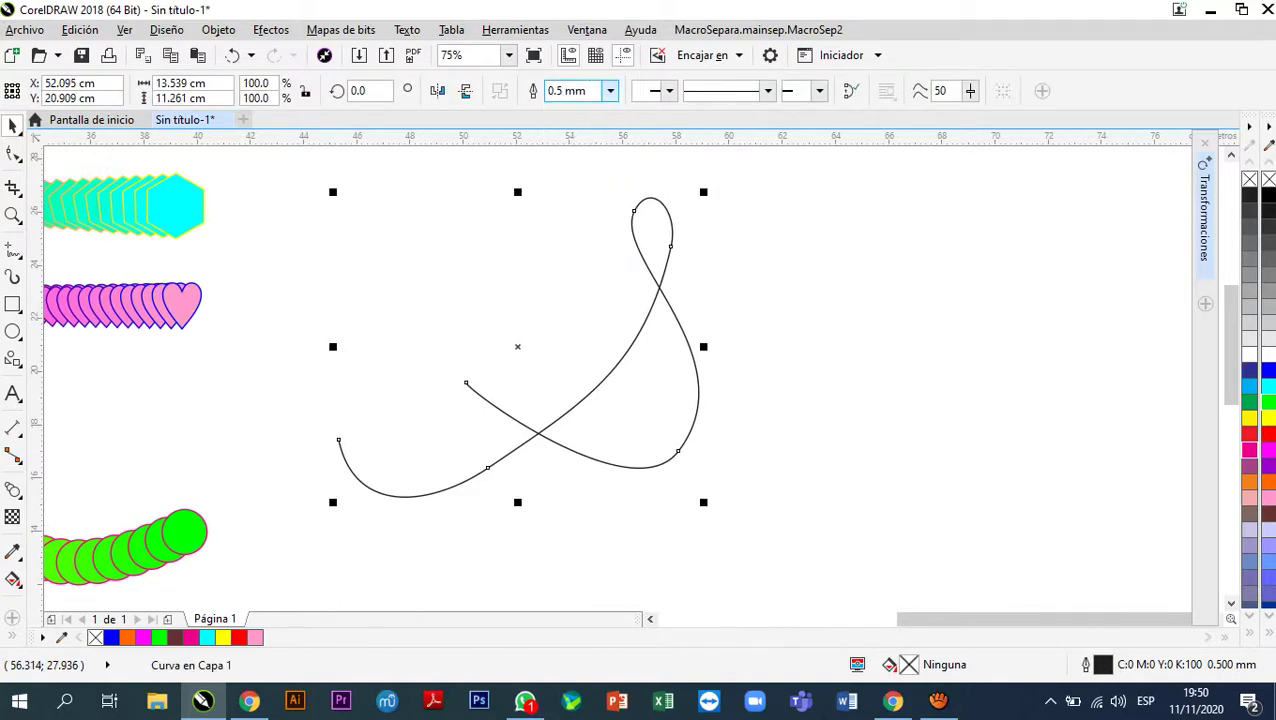
{"action": "scroll", "coordinate": [636, 298], "scroll_direction": "up", "scroll_amount": 5}
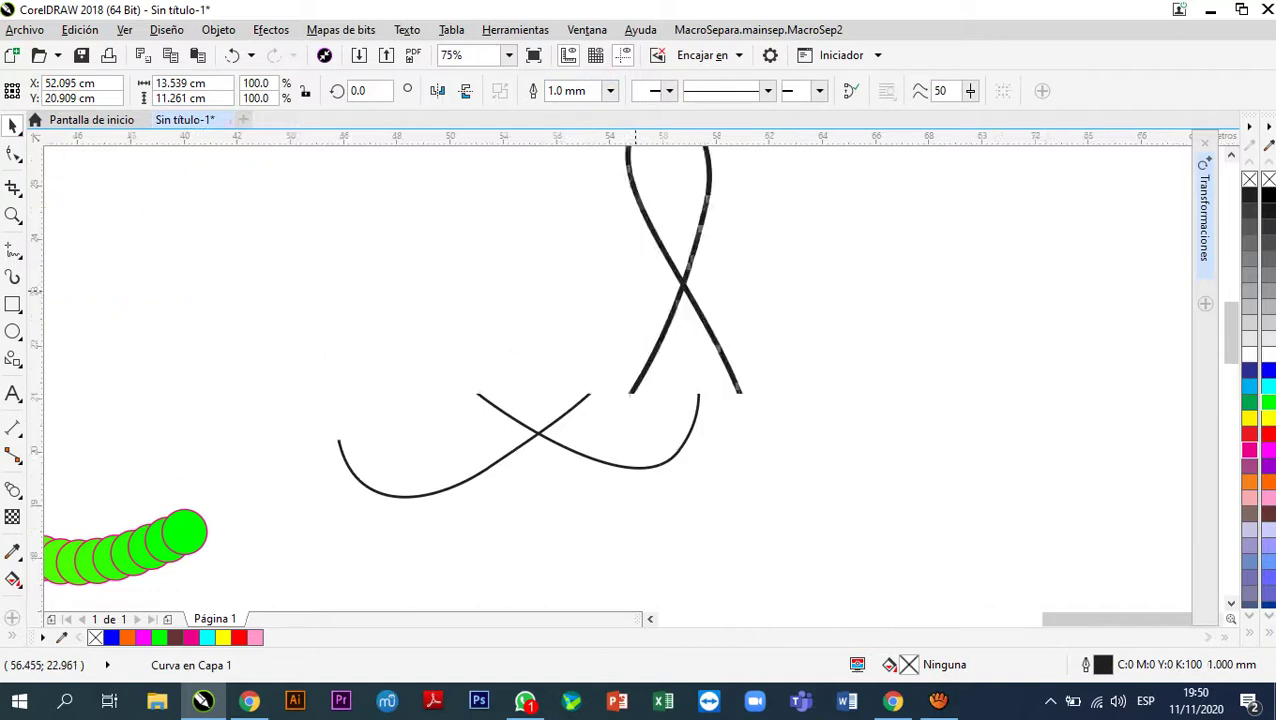
{"action": "scroll", "coordinate": [657, 310], "scroll_direction": "down", "scroll_amount": 5}
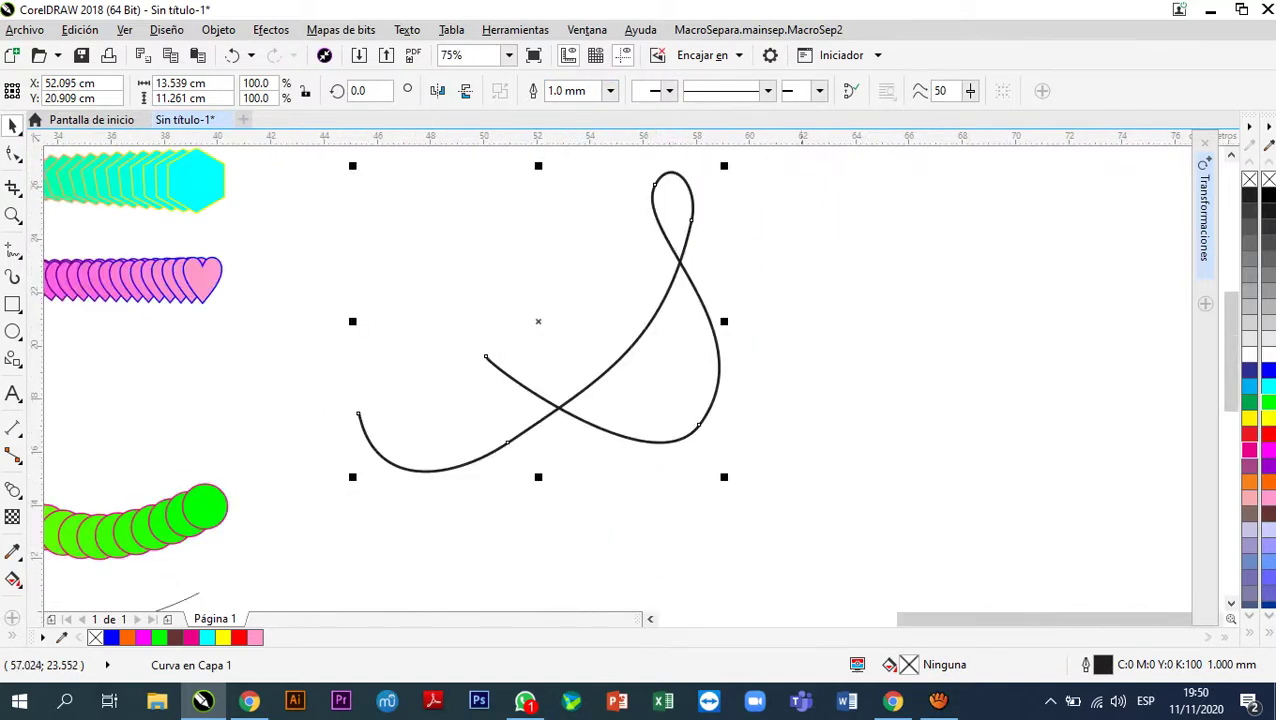
{"action": "key", "text": "Escape"}
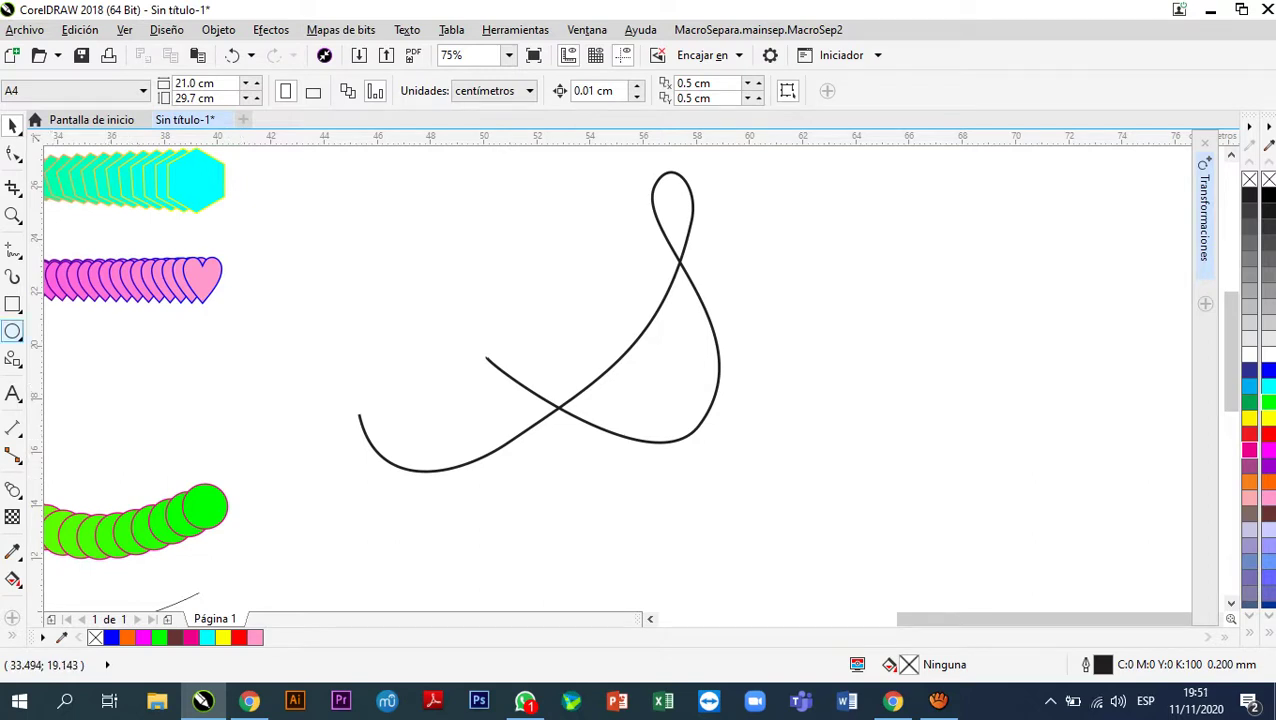
- Draw a 10-point star about 1.85 by 1.94 cm centred on the letter A's outer lower end
{"action": "left_click", "coordinate": [13, 332]}
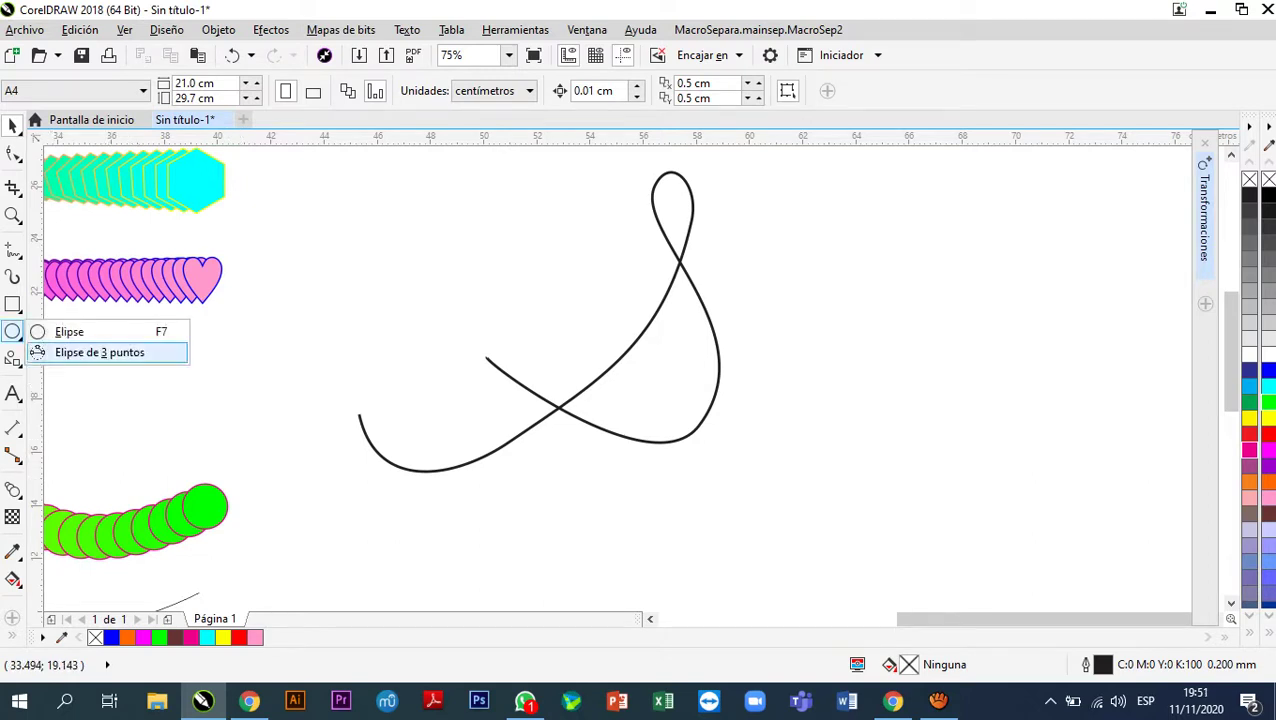
{"action": "left_click", "coordinate": [13, 360]}
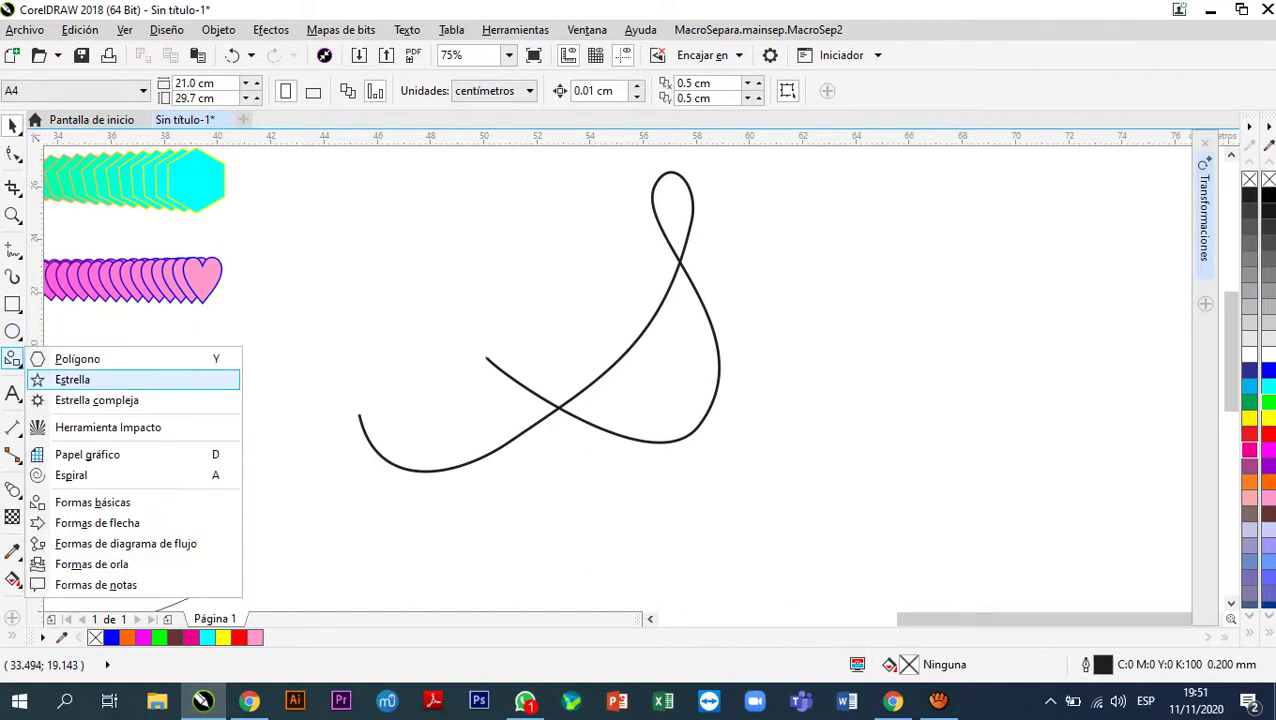
{"action": "left_click", "coordinate": [72, 379]}
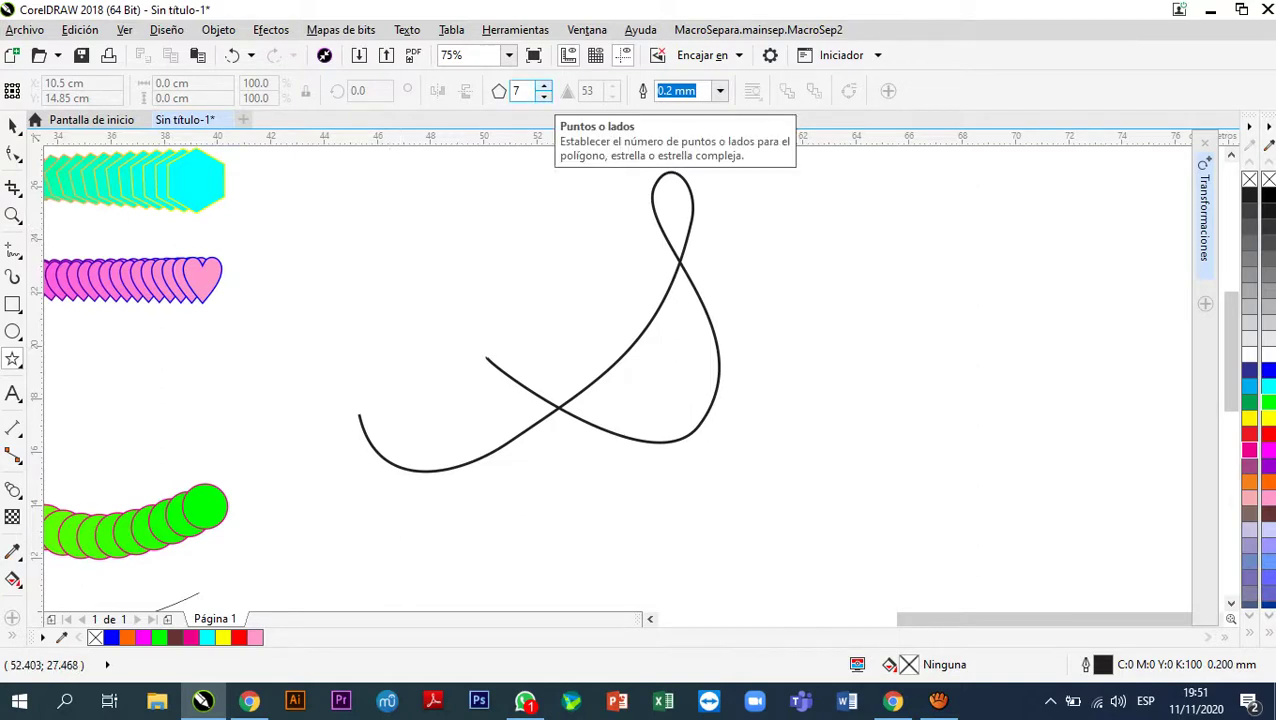
{"action": "left_click", "coordinate": [544, 86]}
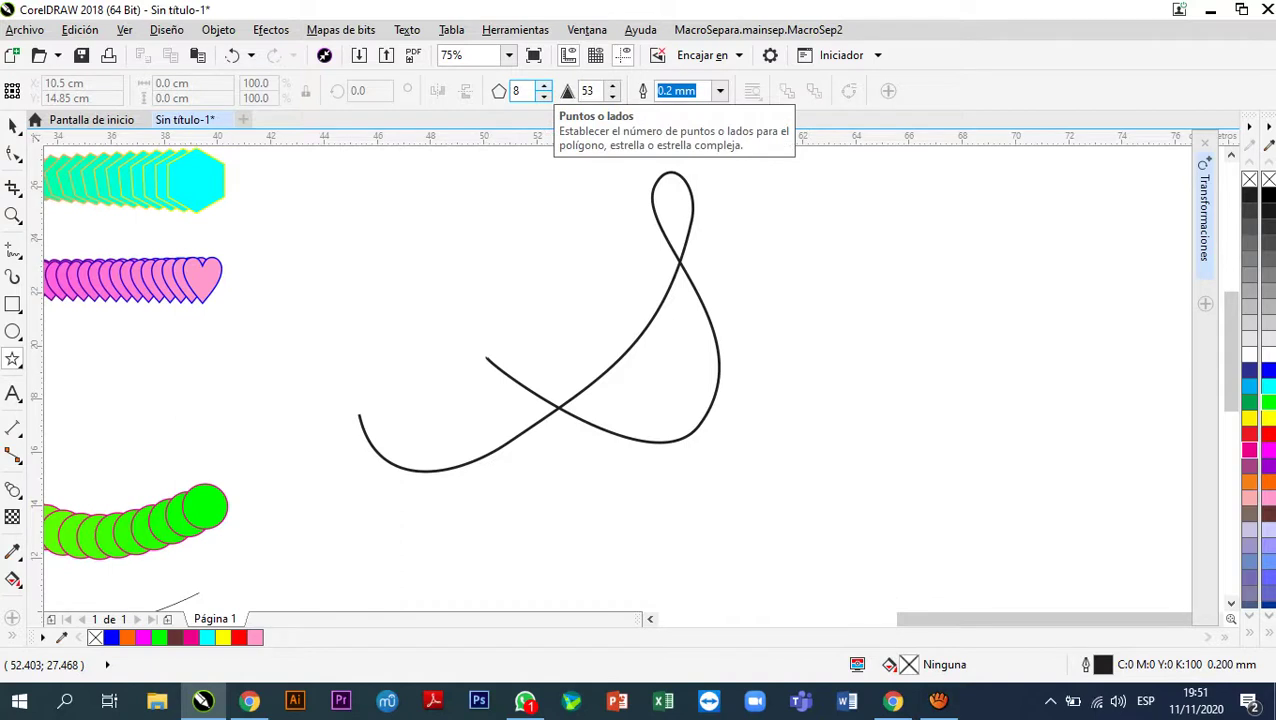
{"action": "left_click", "coordinate": [544, 86]}
{"action": "left_click", "coordinate": [544, 86]}
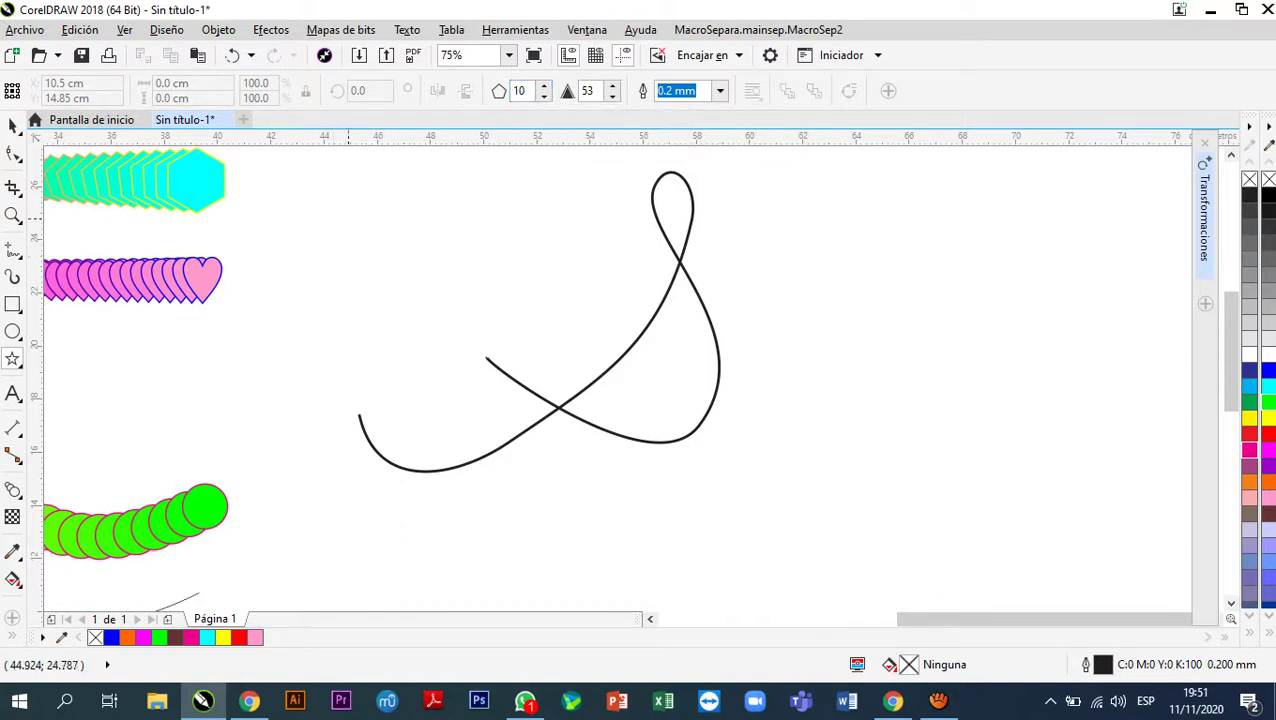
{"action": "left_click_drag", "start_coordinate": [345, 217], "coordinate": [361, 409]}
- Place a copy of the star on the letter A's inner end, at about X 50.12 cm, Y 19.58 cm, and deselect it
{"action": "left_click", "coordinate": [13, 124]}
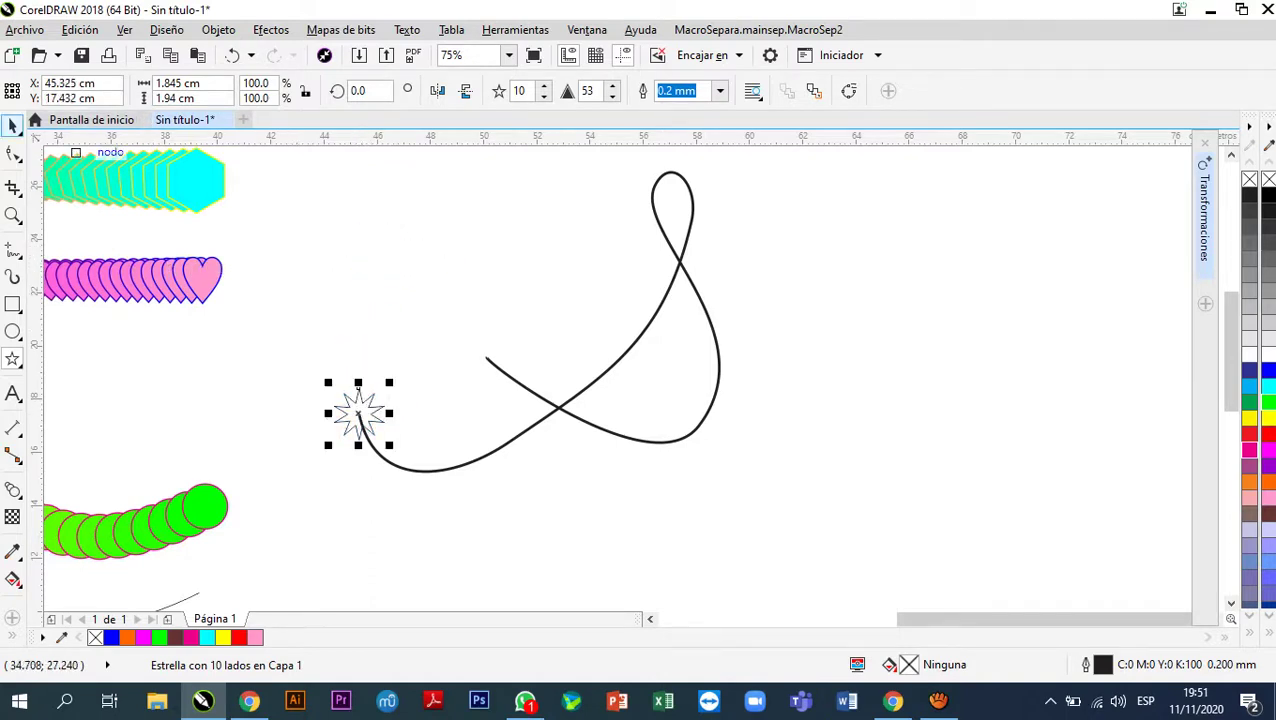
{"action": "left_click_drag", "start_coordinate": [358, 410], "coordinate": [486, 356]}
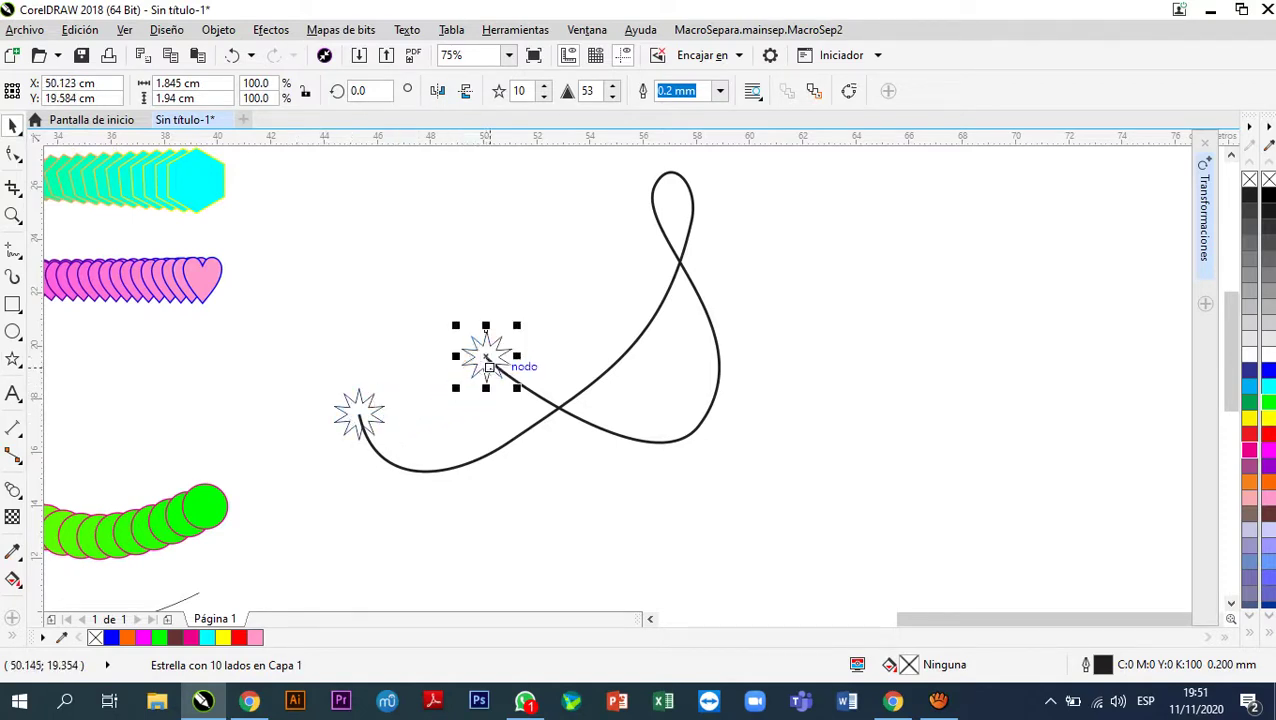
{"action": "key", "text": "Escape"}
- Fill the star on the letter A's inner end with blue #6699FF and give it a dark brown #663333 outline
{"action": "scroll", "coordinate": [435, 370], "scroll_direction": "up", "scroll_amount": 2}
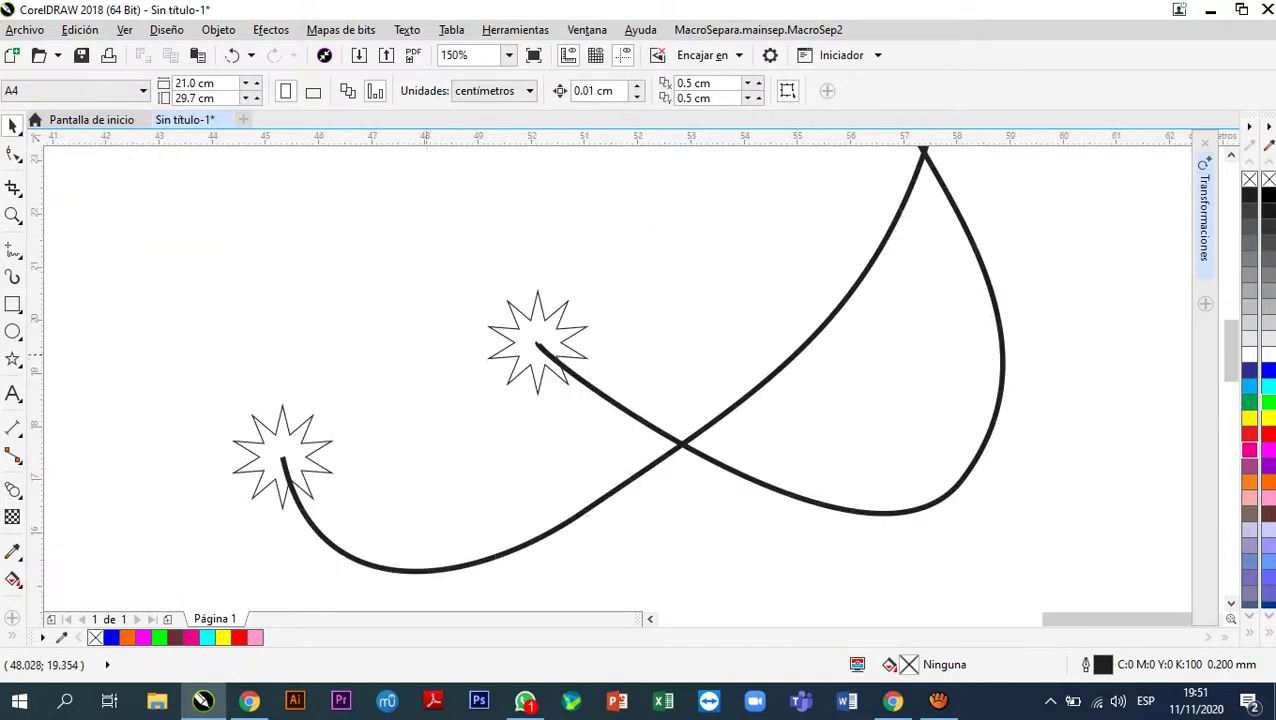
{"action": "left_click", "coordinate": [470, 355]}
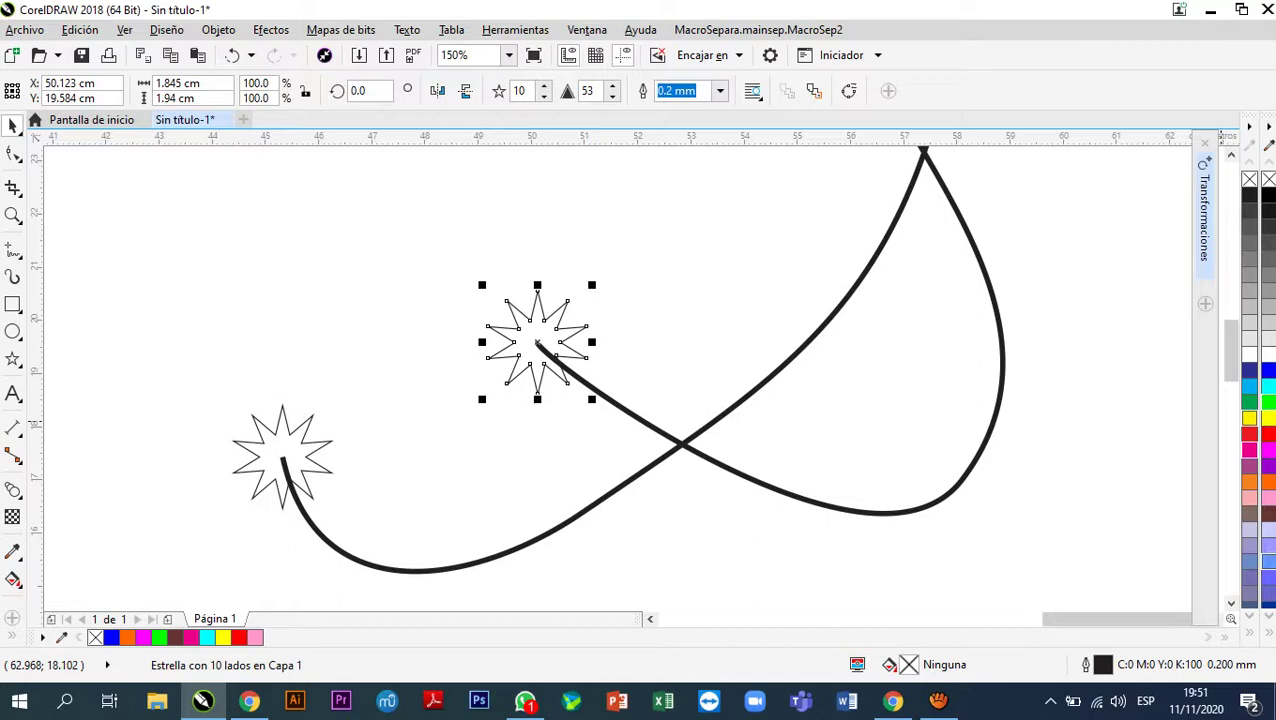
{"action": "left_click", "coordinate": [1265, 560]}
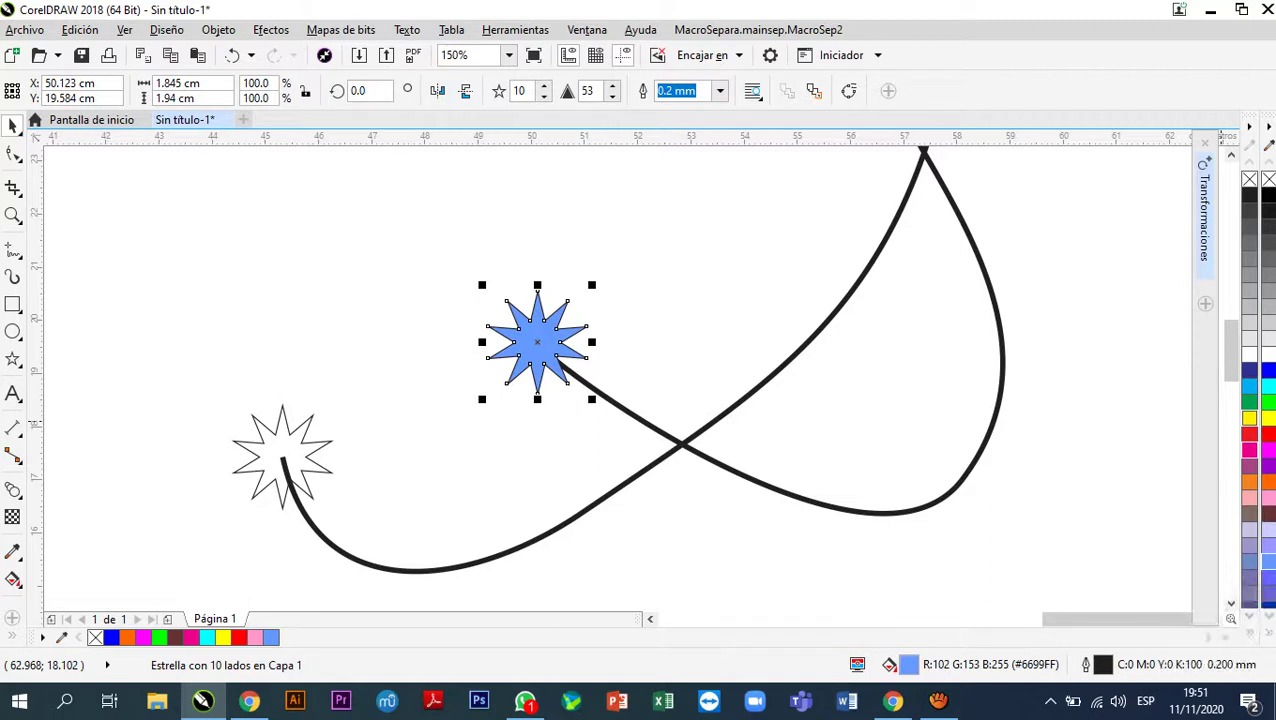
{"action": "right_click", "coordinate": [1249, 513]}
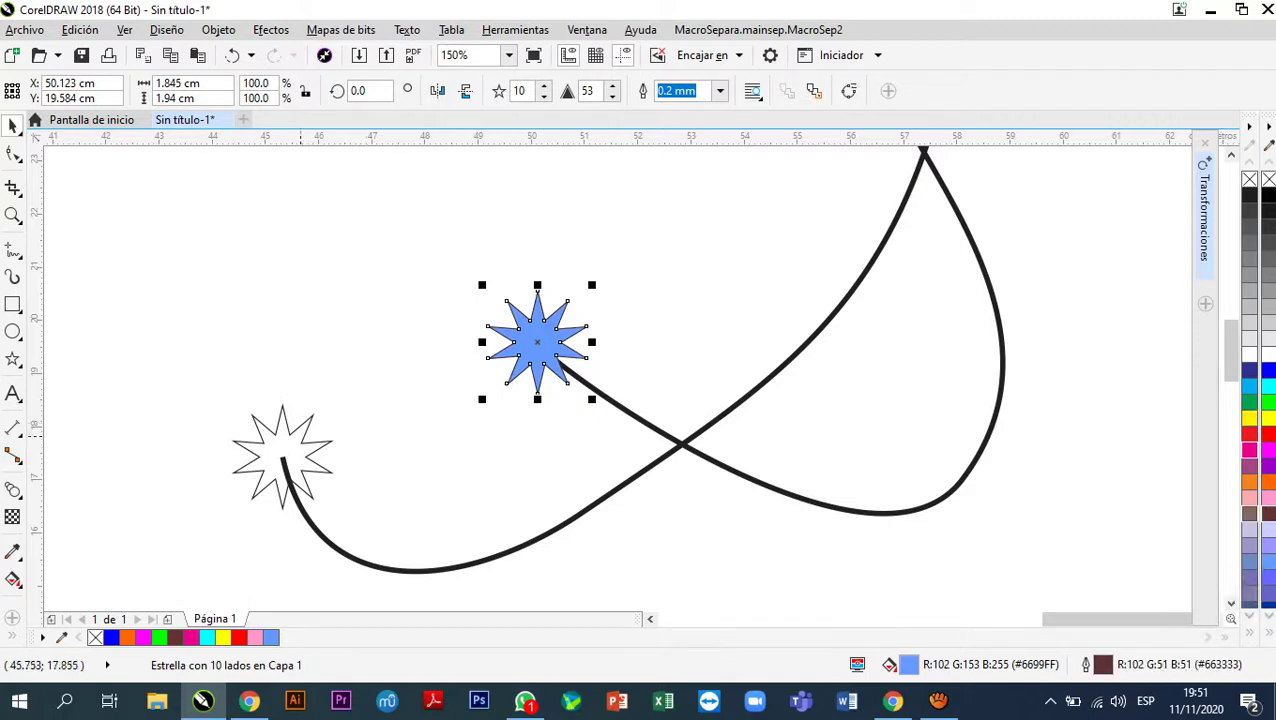
- Fill the star on the letter A's outer end with lavender #CCCCFF, outline it in magenta #FF00FF, and deselect it
{"action": "left_click", "coordinate": [298, 441]}
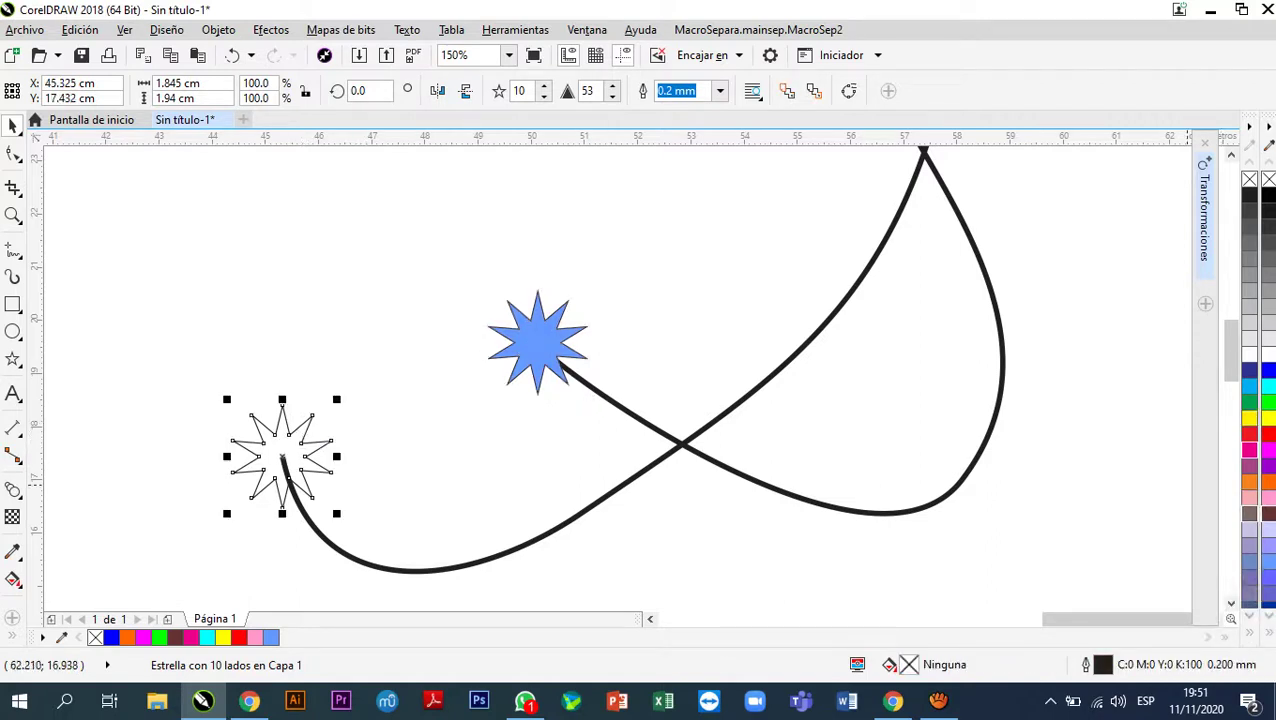
{"action": "left_click", "coordinate": [1266, 530]}
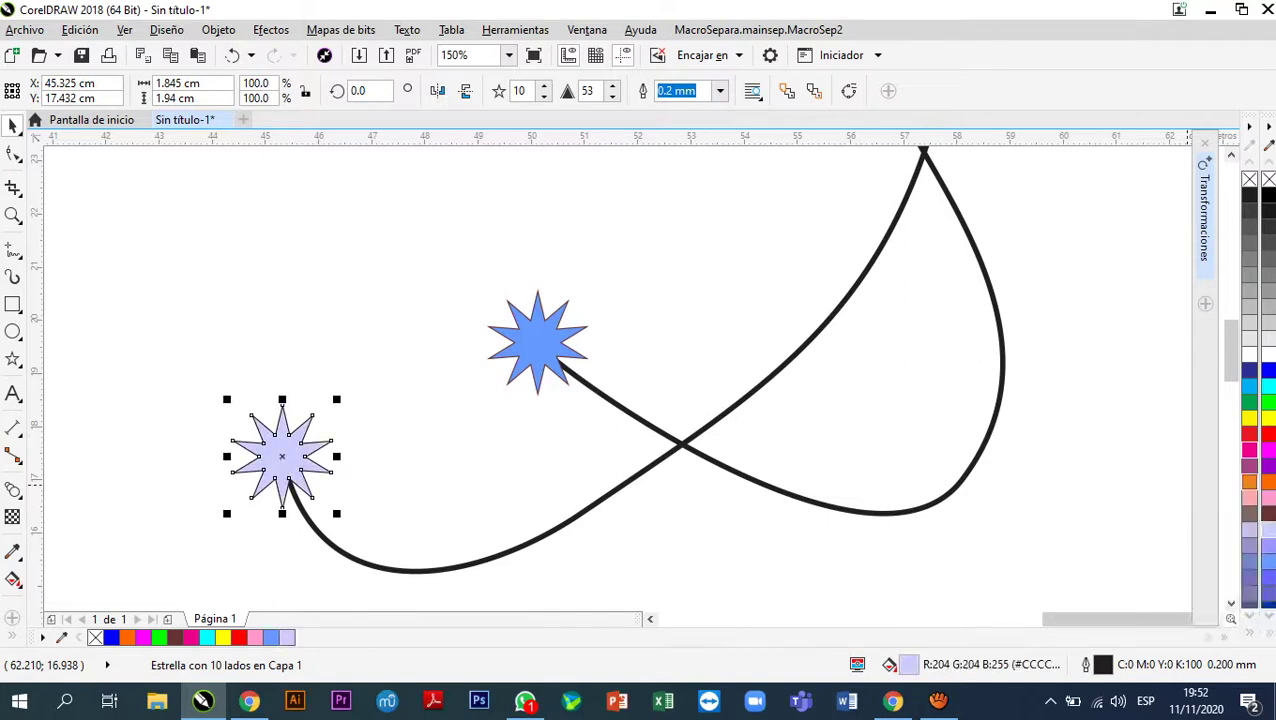
{"action": "right_click", "coordinate": [1264, 450]}
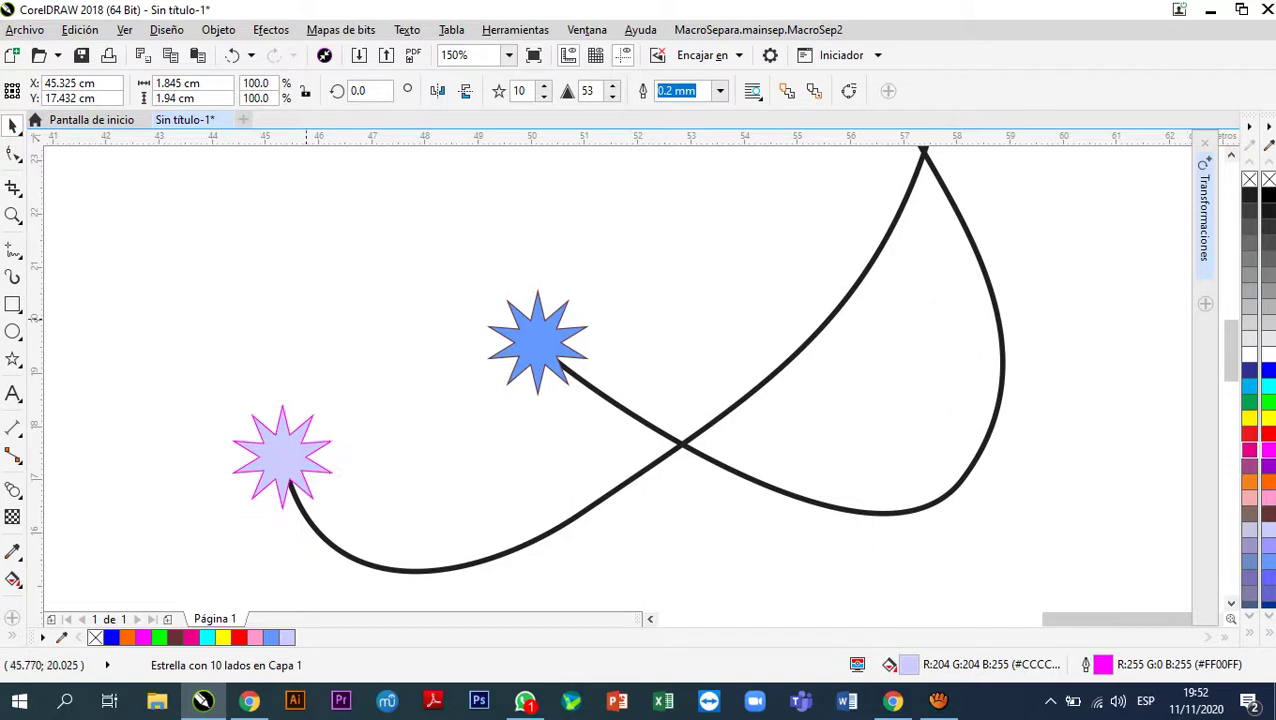
{"action": "left_click", "coordinate": [340, 339]}
- Try a cyan outline on the blue star, settle on magenta #FF00FF, and deselect it
{"action": "left_click", "coordinate": [570, 347]}
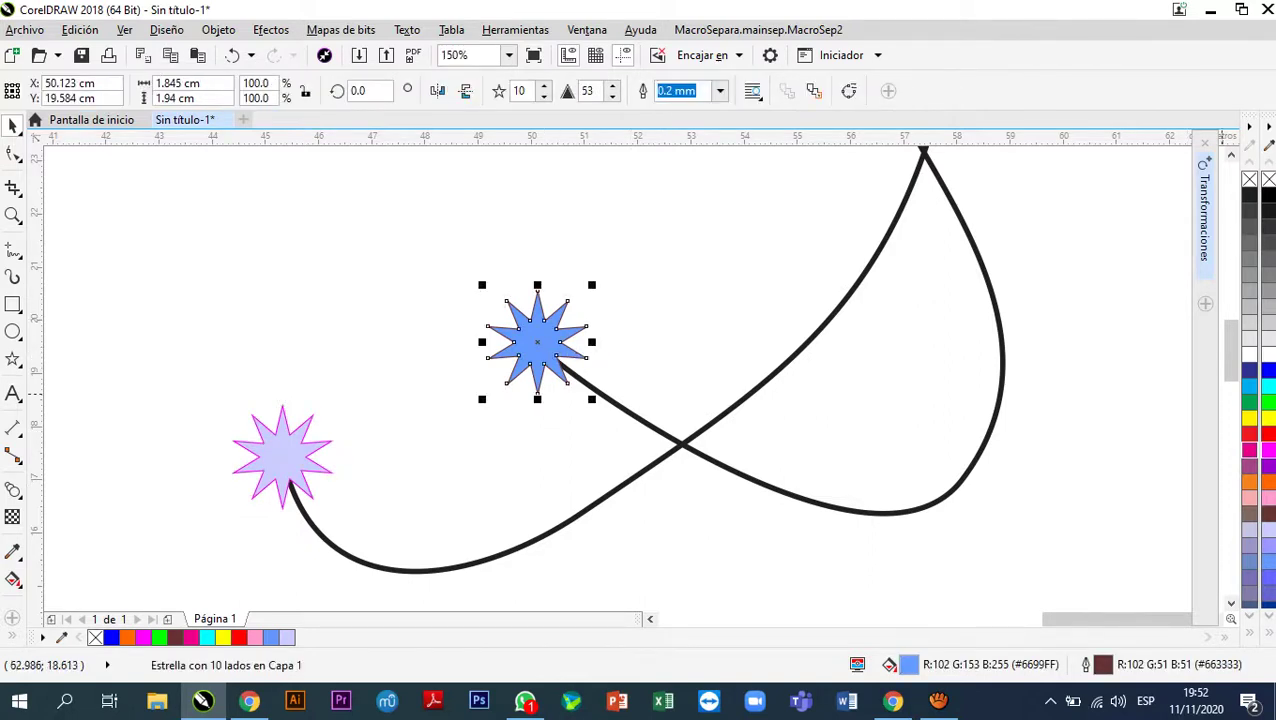
{"action": "right_click", "coordinate": [1249, 402]}
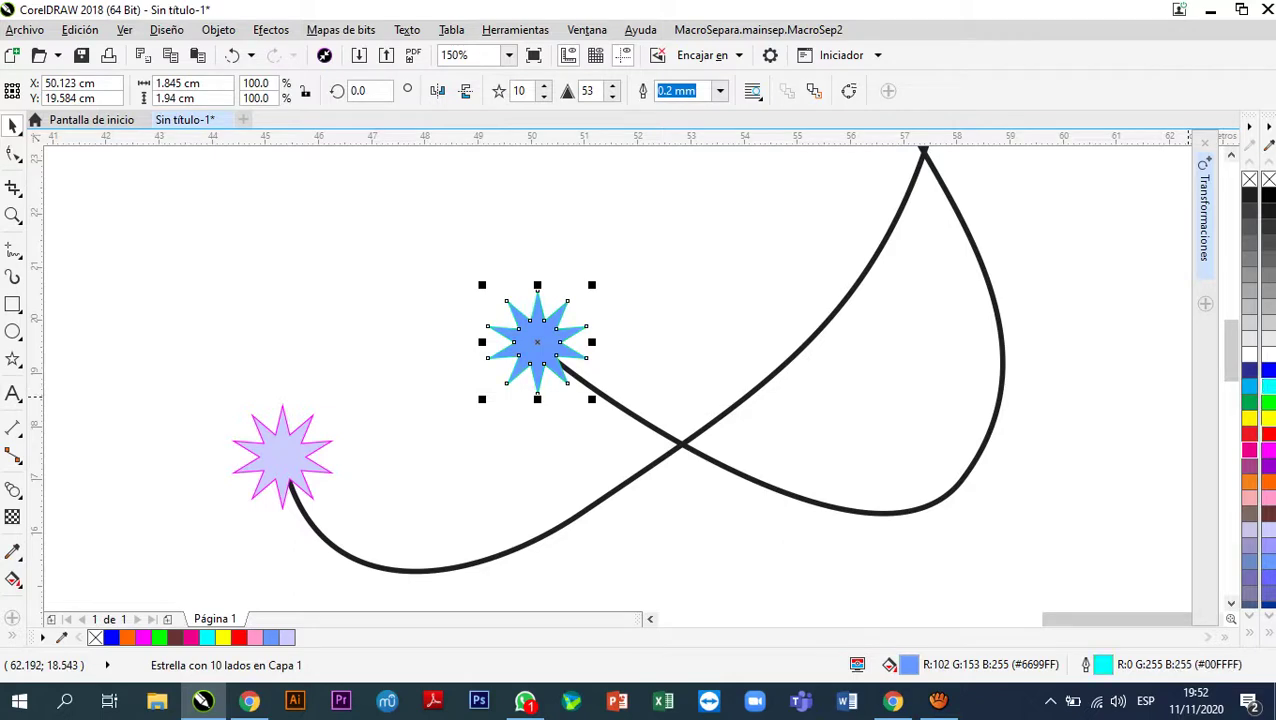
{"action": "right_click", "coordinate": [1265, 449]}
{"action": "key", "text": "Escape"}
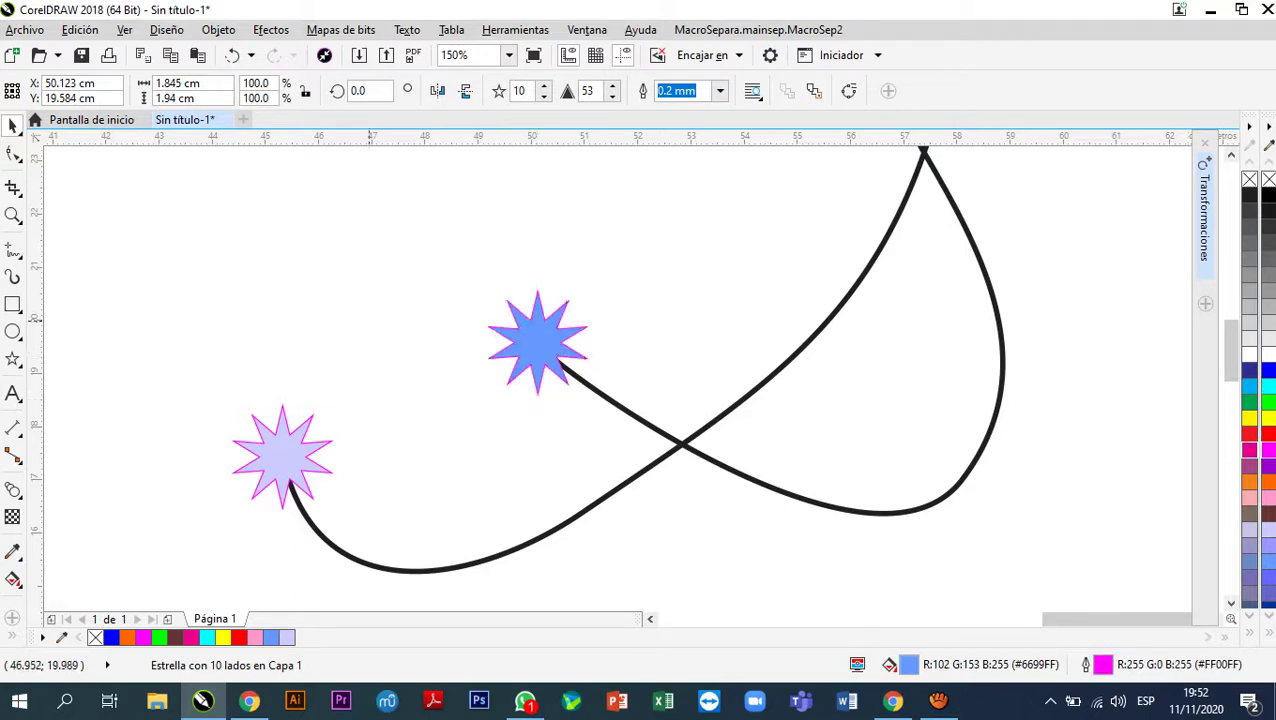
- Blend the lavender star into the blue star with 21 steps
{"action": "scroll", "coordinate": [535, 342], "scroll_direction": "up", "scroll_amount": 3}
{"action": "scroll", "coordinate": [545, 320], "scroll_direction": "down", "scroll_amount": 3}
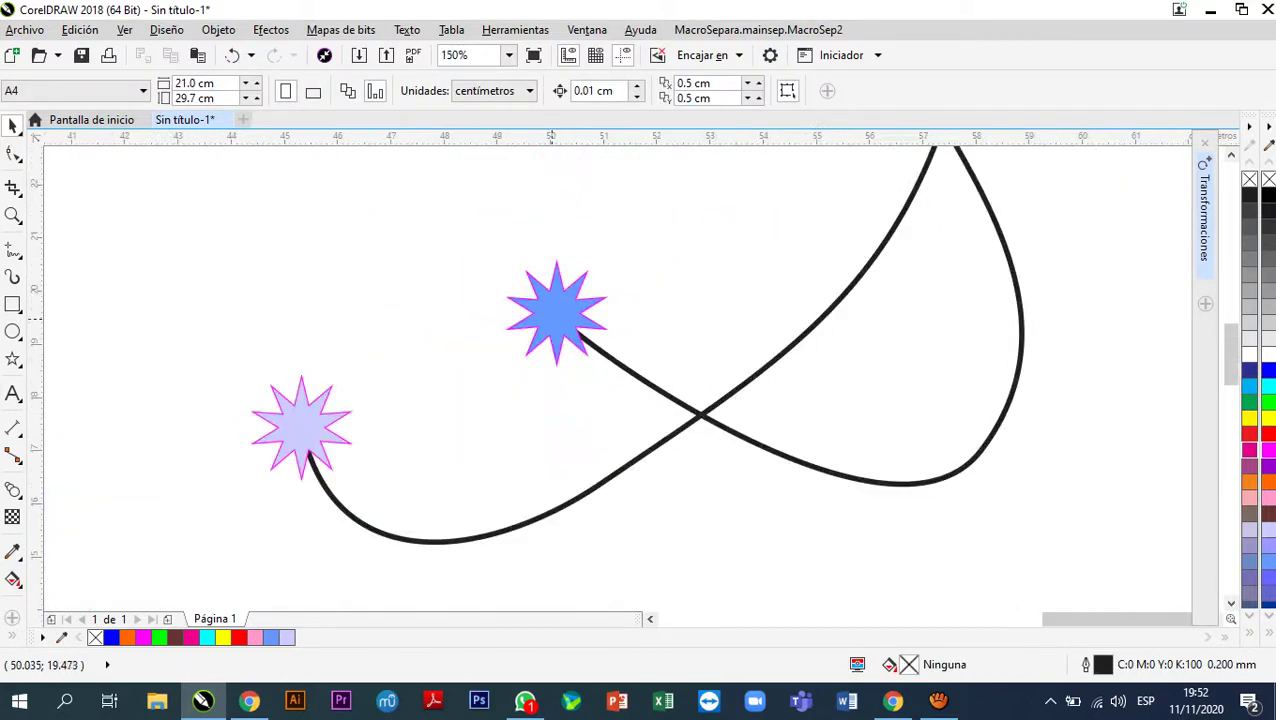
{"action": "scroll", "coordinate": [530, 315], "scroll_direction": "down", "scroll_amount": 1}
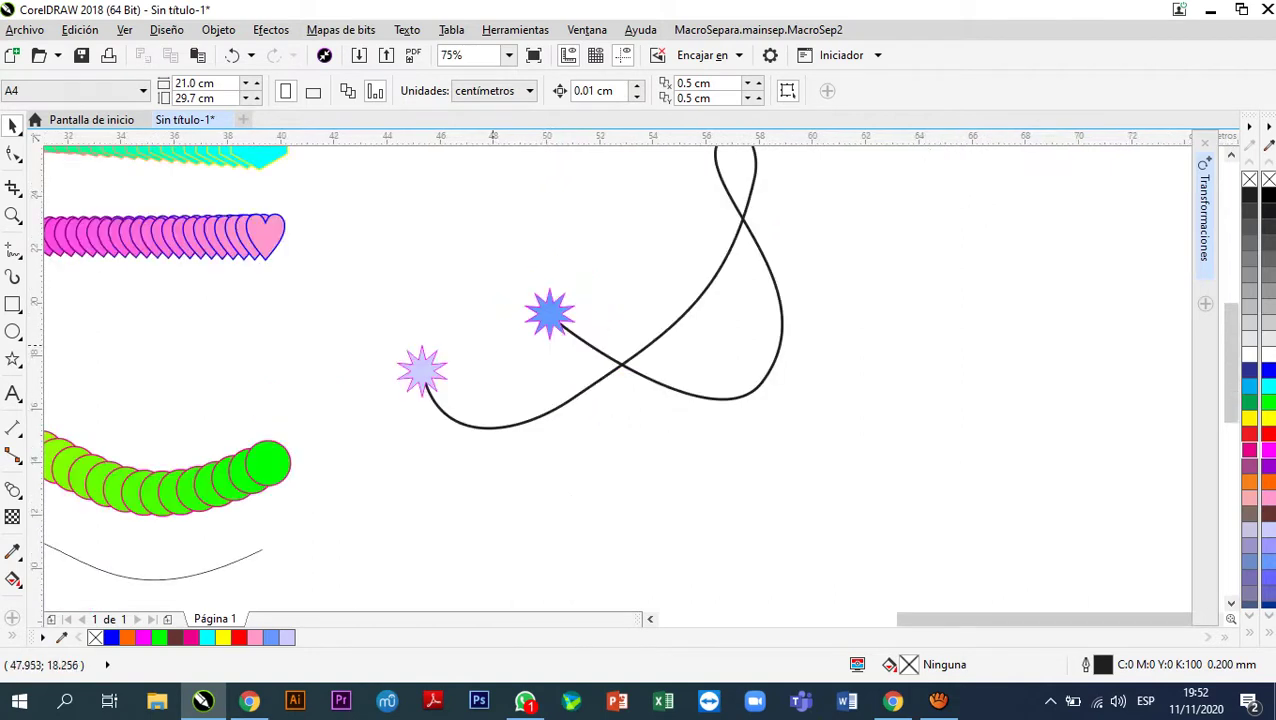
{"action": "scroll", "coordinate": [520, 320], "scroll_direction": "down", "scroll_amount": 1}
{"action": "scroll", "coordinate": [570, 291], "scroll_direction": "up", "scroll_amount": 1}
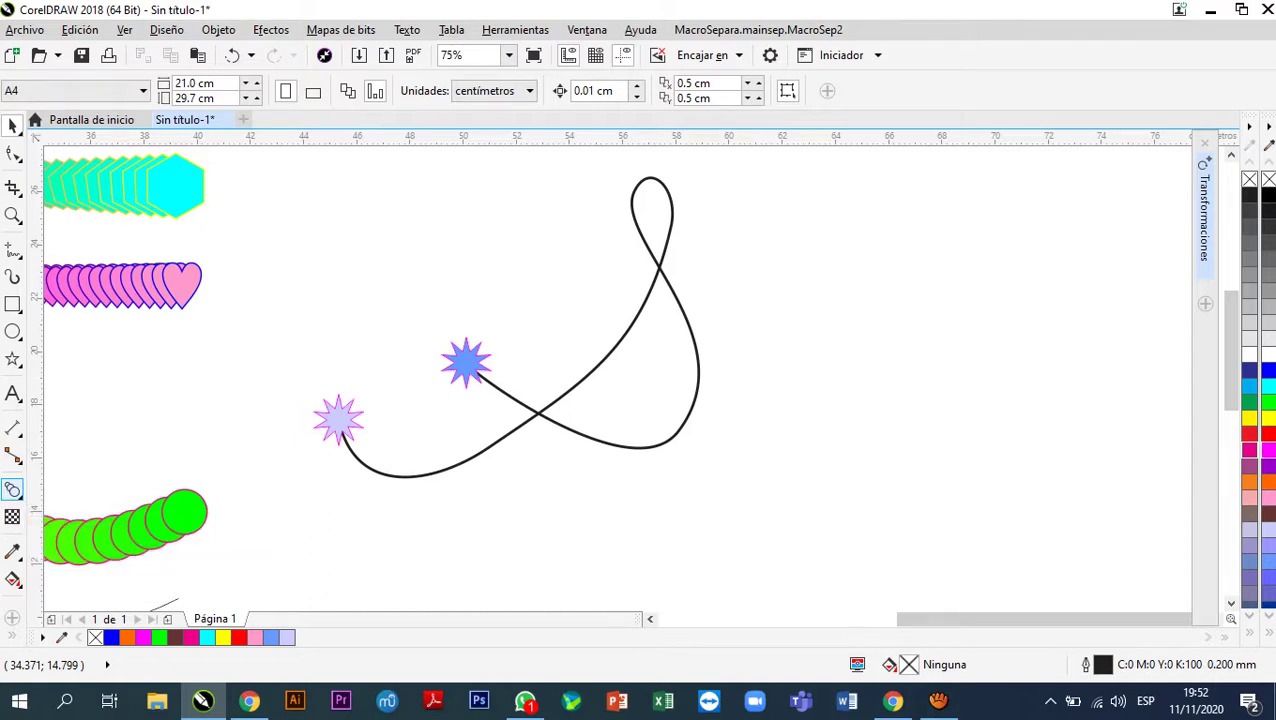
{"action": "left_click", "coordinate": [13, 489]}
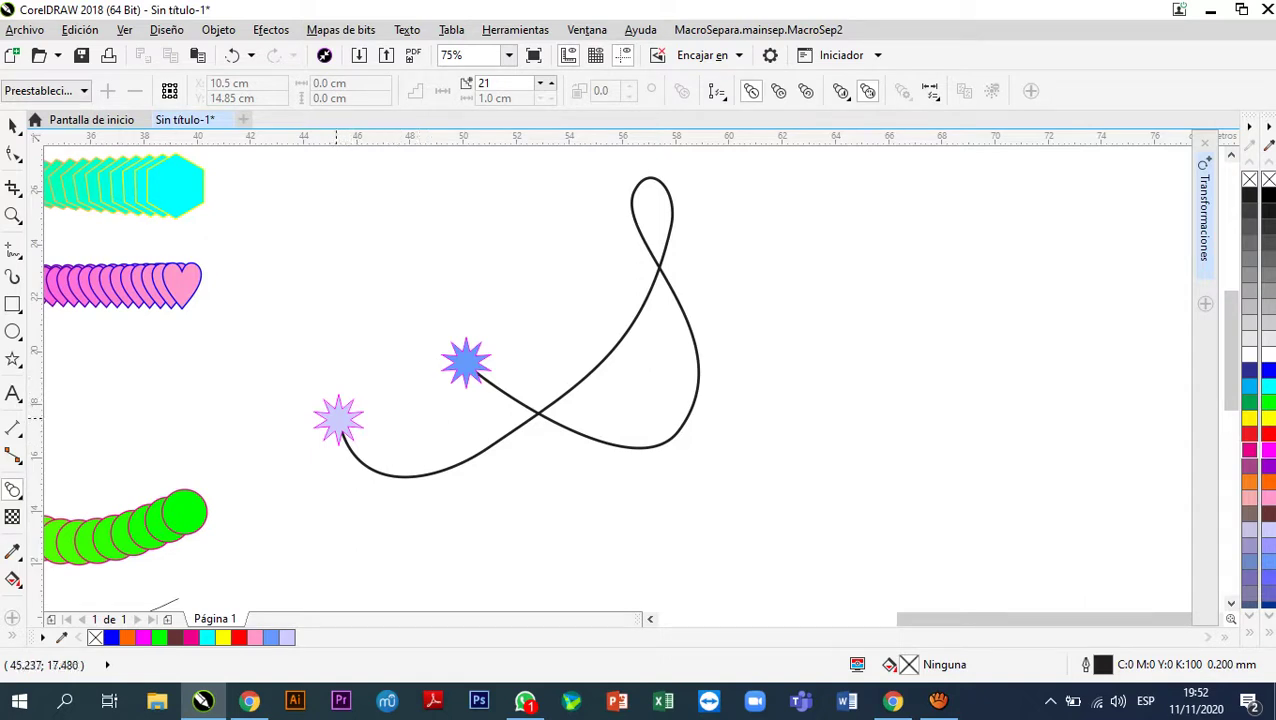
{"action": "left_click_drag", "start_coordinate": [339, 412], "coordinate": [466, 362]}
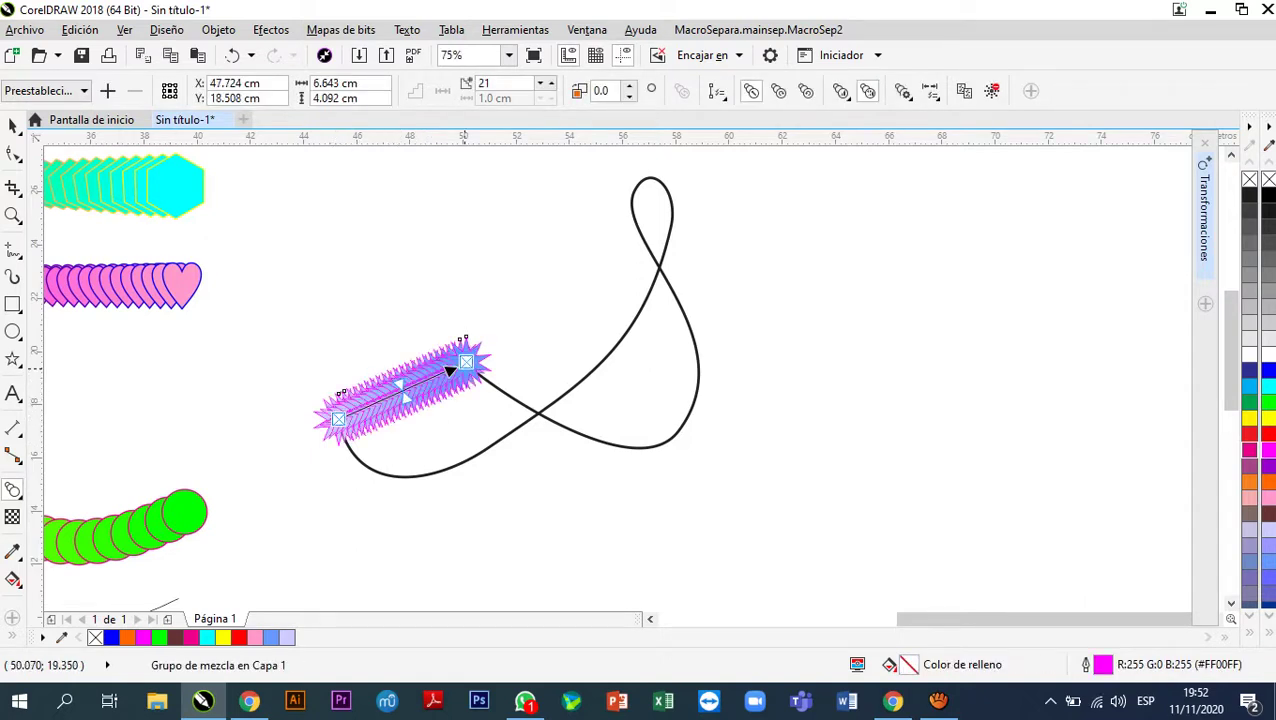
- Attach the star blend to the freehand letter A curve as its new path
{"action": "scroll", "coordinate": [368, 375], "scroll_direction": "up", "scroll_amount": 4}
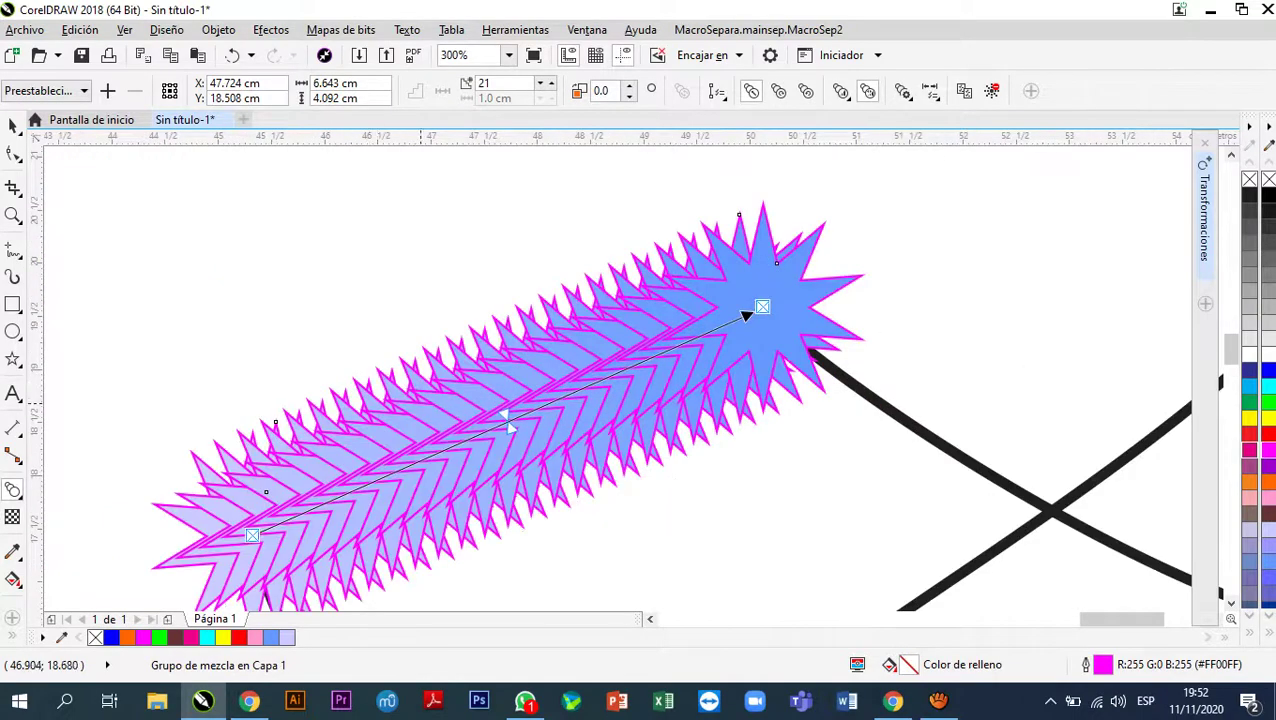
{"action": "scroll", "coordinate": [411, 390], "scroll_direction": "down", "scroll_amount": 4}
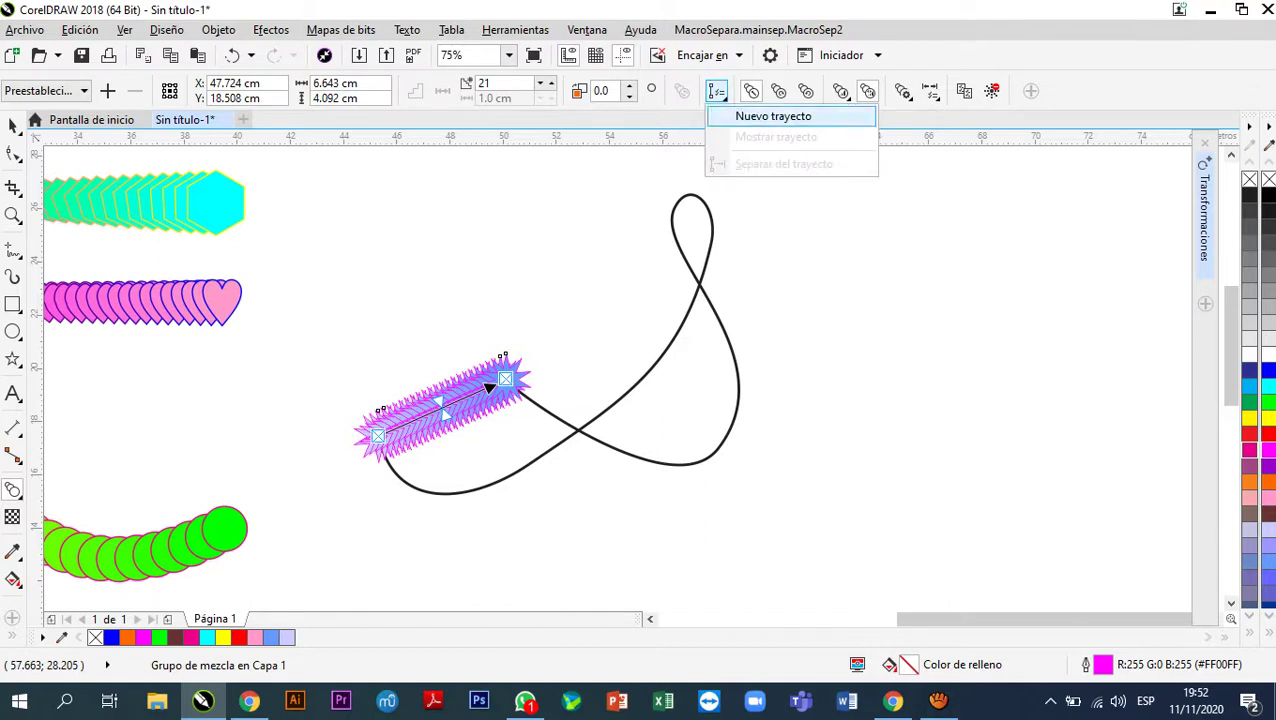
{"action": "left_click", "coordinate": [773, 116]}
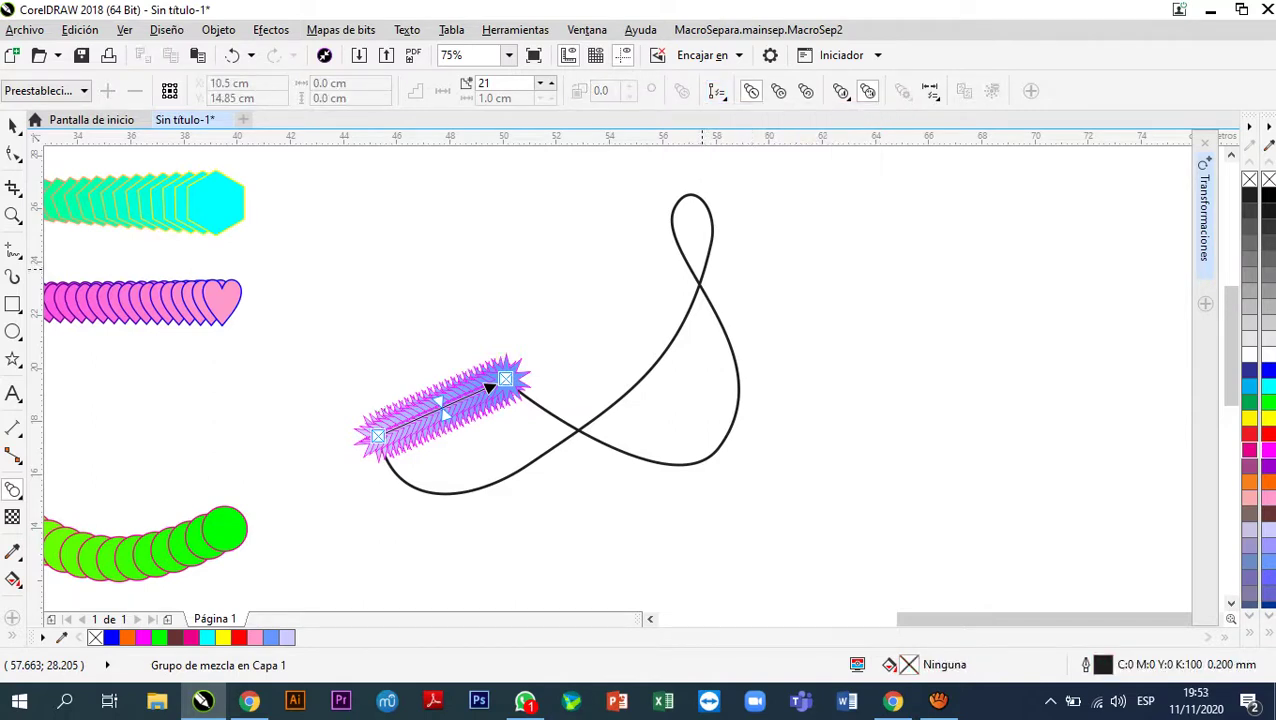
{"action": "left_click", "coordinate": [518, 388]}
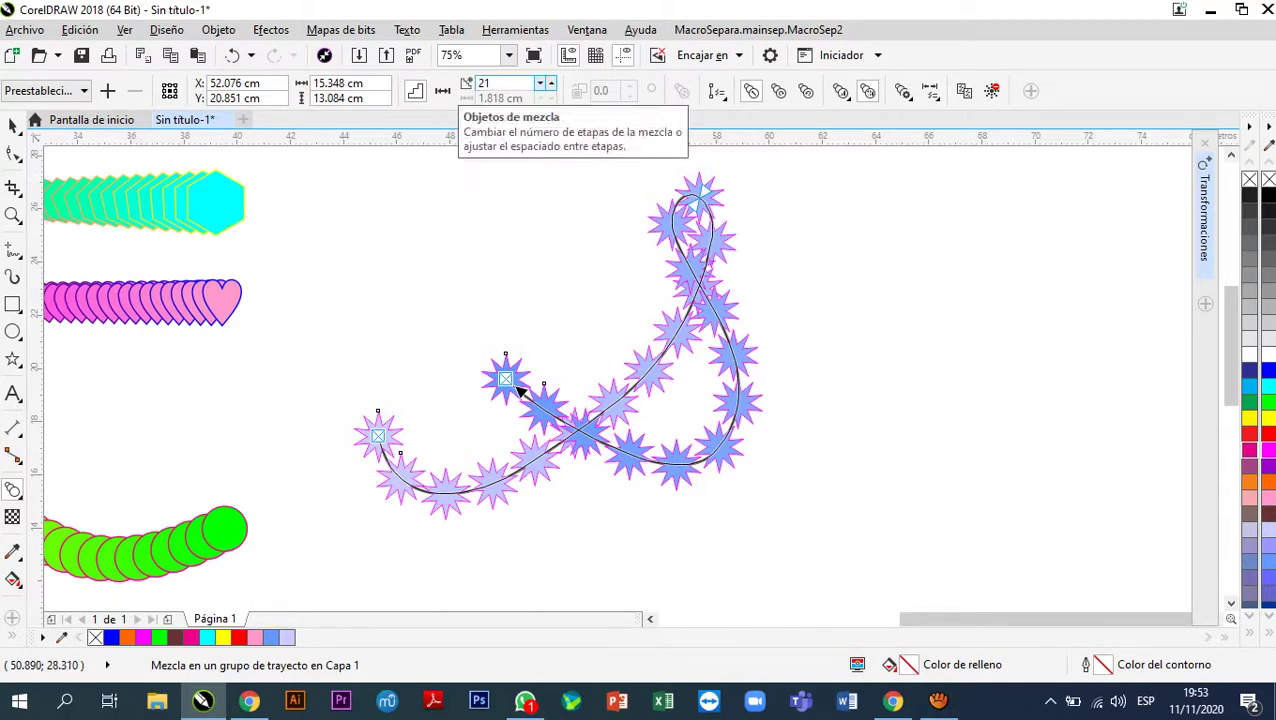
- Try reducing the star blend along the letter A to 14 steps
{"action": "double_click", "coordinate": [490, 83]}
{"action": "type", "text": "20"}
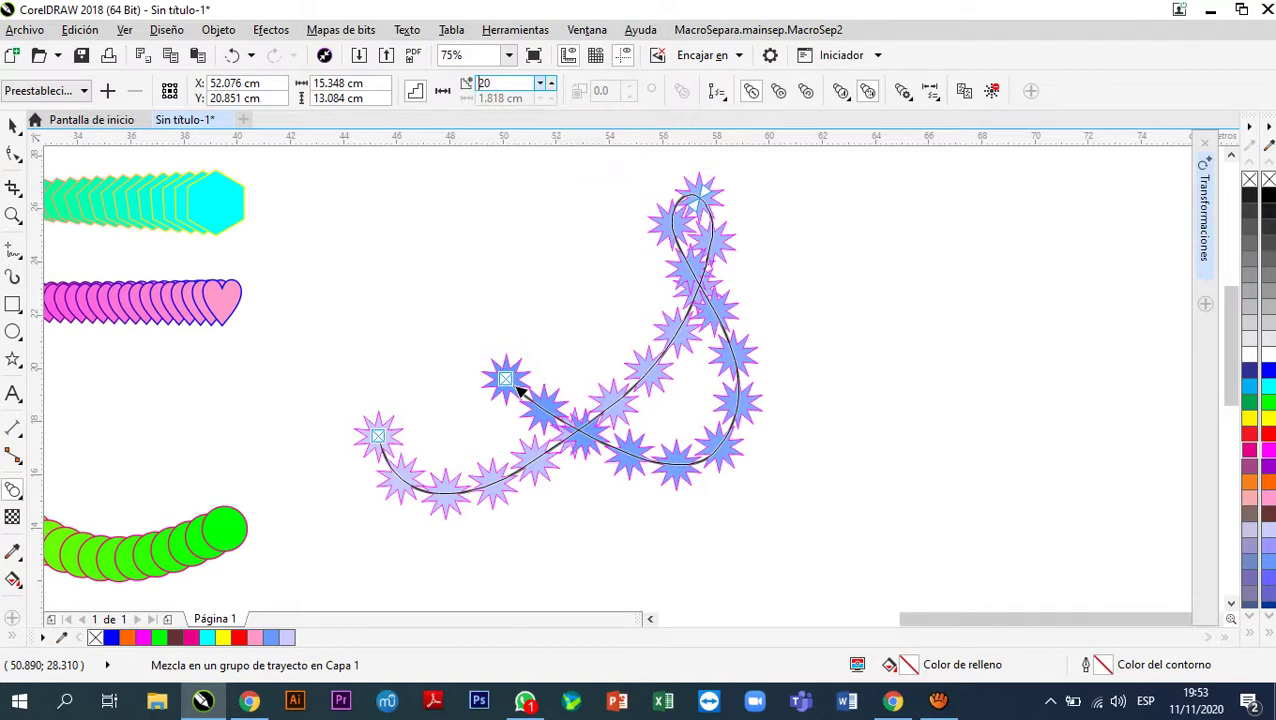
{"action": "key", "text": "Down"}
{"action": "key", "text": "Down"}
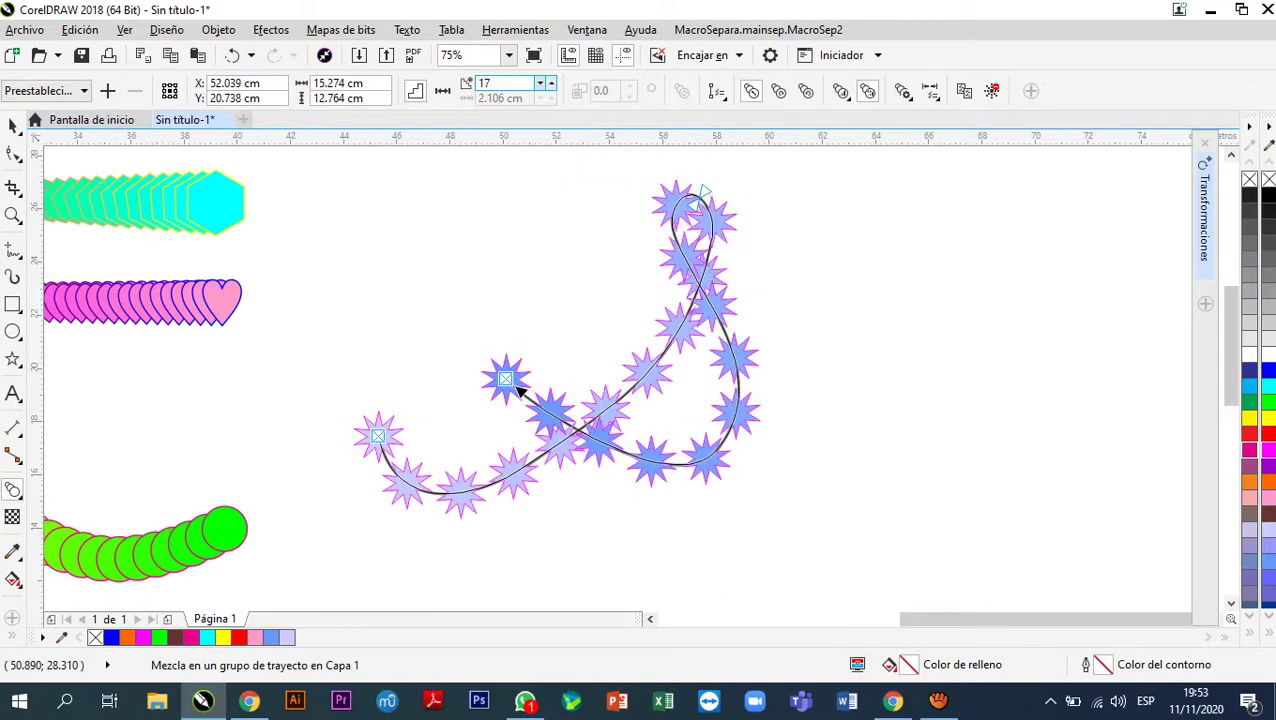
{"action": "key", "text": "Down"}
{"action": "left_click", "coordinate": [540, 83]}
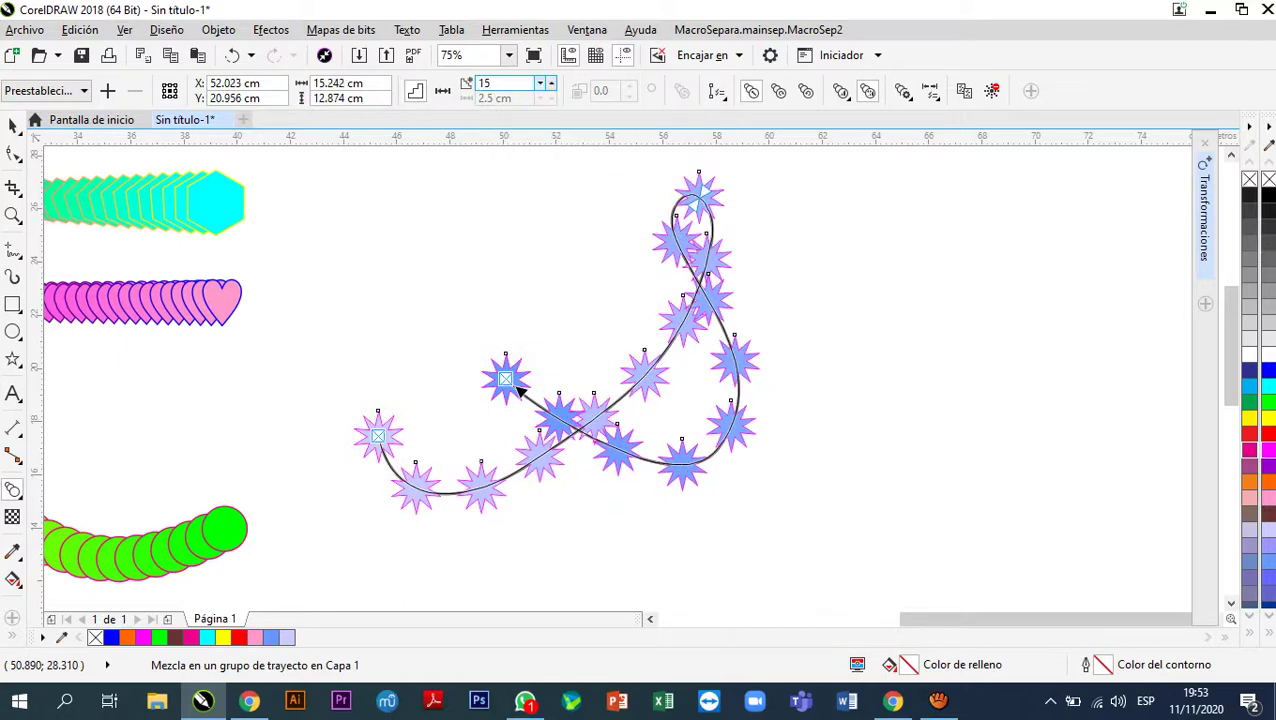
{"action": "left_click", "coordinate": [540, 83]}
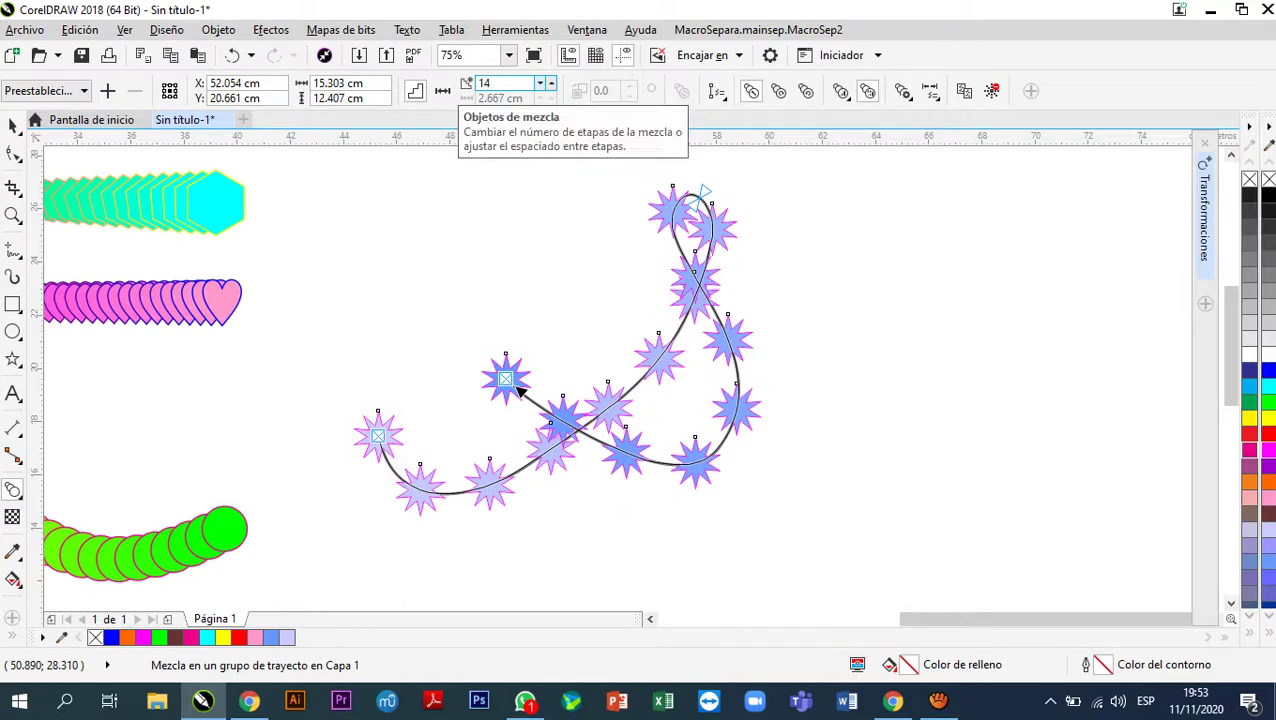
- Raise the letter A's star blend to 40 steps and deselect it
{"action": "left_click", "coordinate": [550, 83]}
{"action": "left_click", "coordinate": [550, 83]}
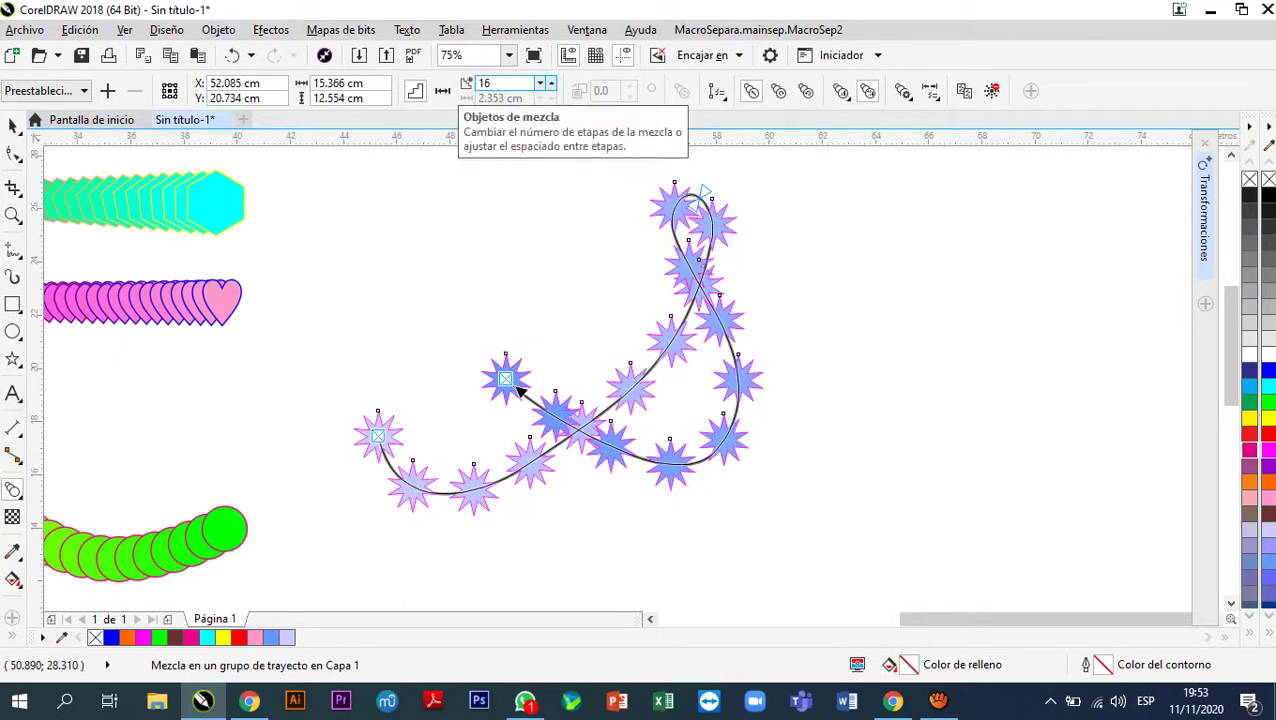
{"action": "left_click", "coordinate": [550, 83]}
{"action": "left_click", "coordinate": [550, 83]}
{"action": "left_click", "coordinate": [550, 83]}
{"action": "left_click", "coordinate": [550, 83]}
{"action": "left_click", "coordinate": [550, 83]}
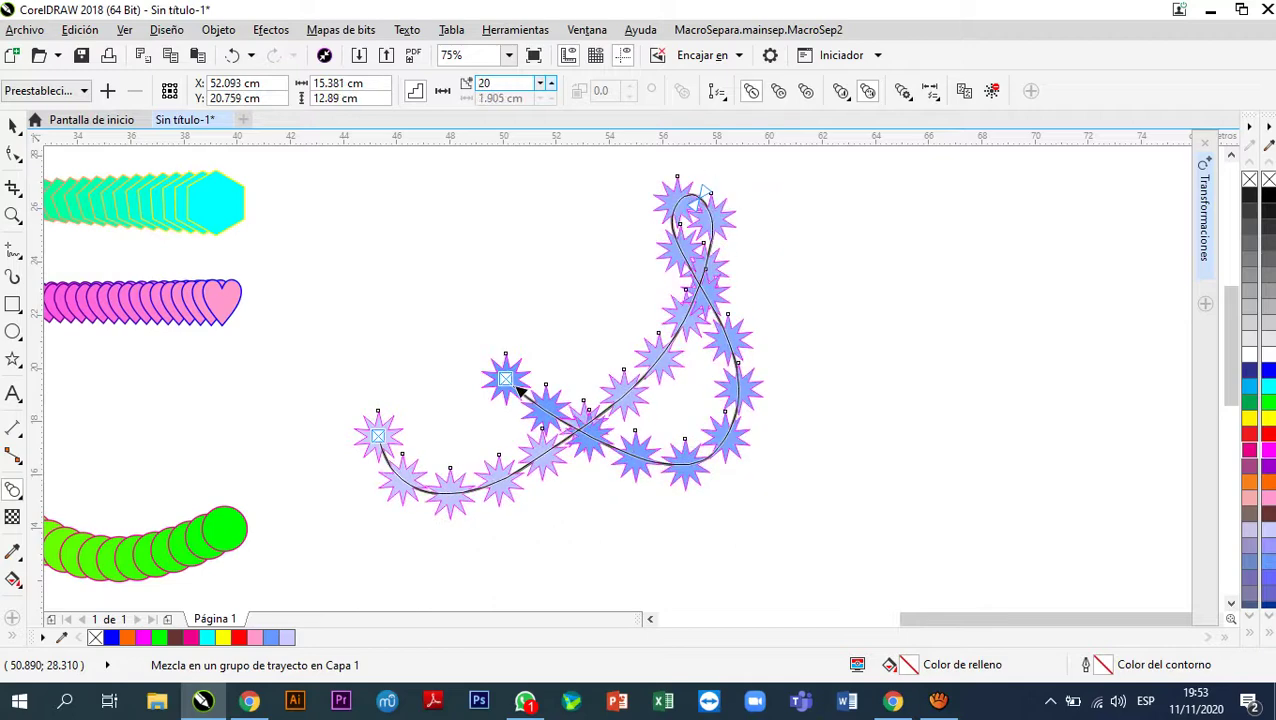
{"action": "left_click", "coordinate": [550, 83]}
{"action": "left_click", "coordinate": [550, 83]}
{"action": "key", "text": "Up"}
{"action": "key", "text": "Up"}
{"action": "key", "text": "Up"}
{"action": "key", "text": "Up"}
{"action": "key", "text": "Up"}
{"action": "key", "text": "Up"}
{"action": "key", "text": "Up"}
{"action": "key", "text": "Up"}
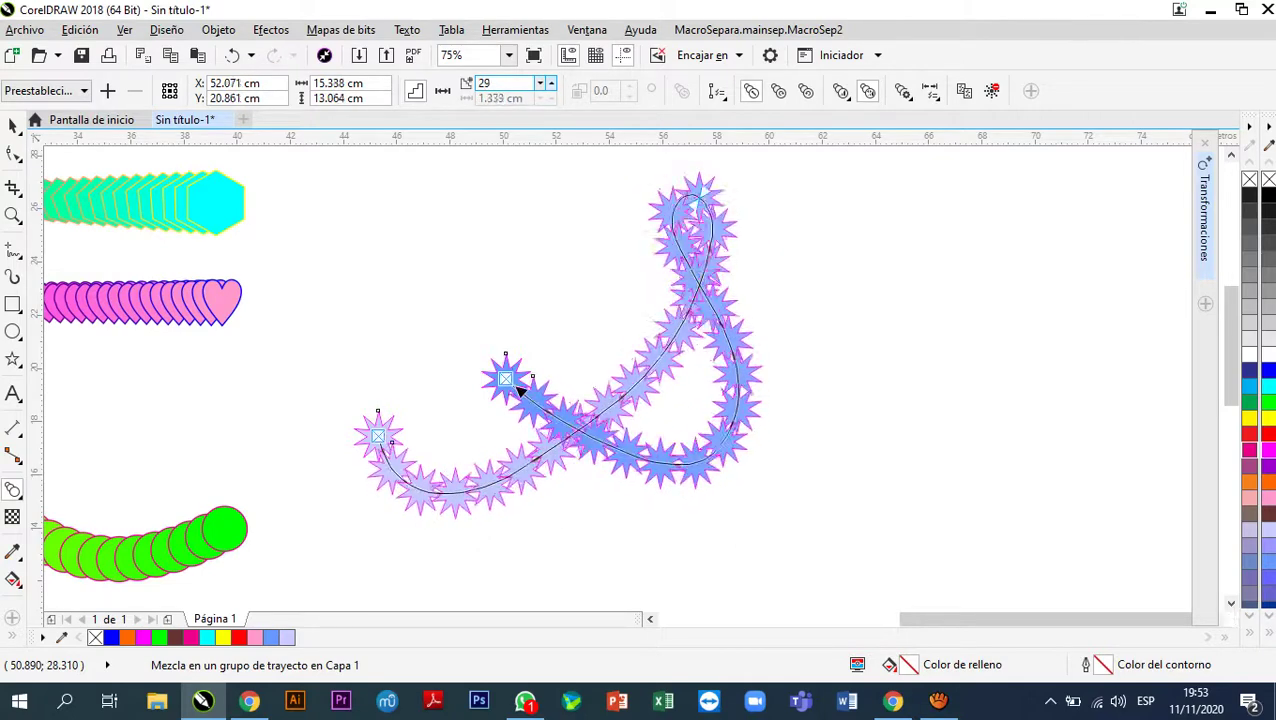
{"action": "key", "text": "Up"}
{"action": "key", "text": "Up"}
{"action": "key", "text": "Up"}
{"action": "key", "text": "Up"}
{"action": "key", "text": "Up"}
{"action": "key", "text": "Up"}
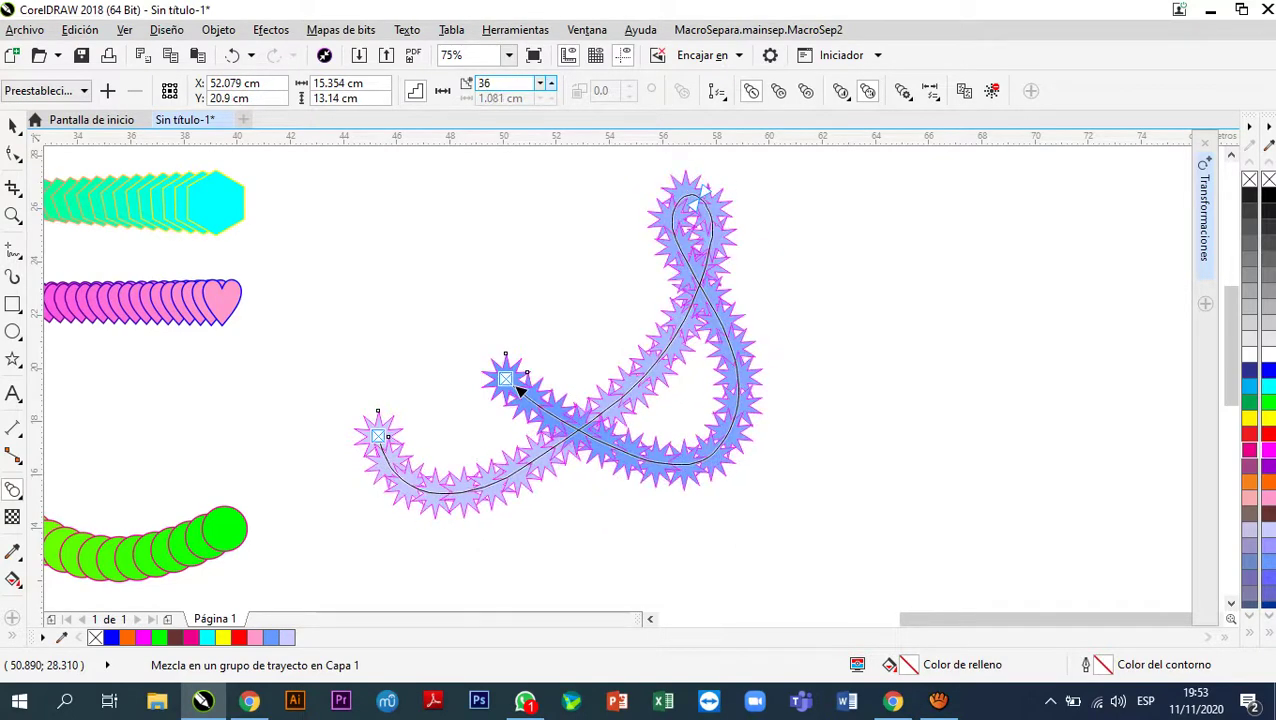
{"action": "key", "text": "Up"}
{"action": "key", "text": "Up"}
{"action": "key", "text": "Up"}
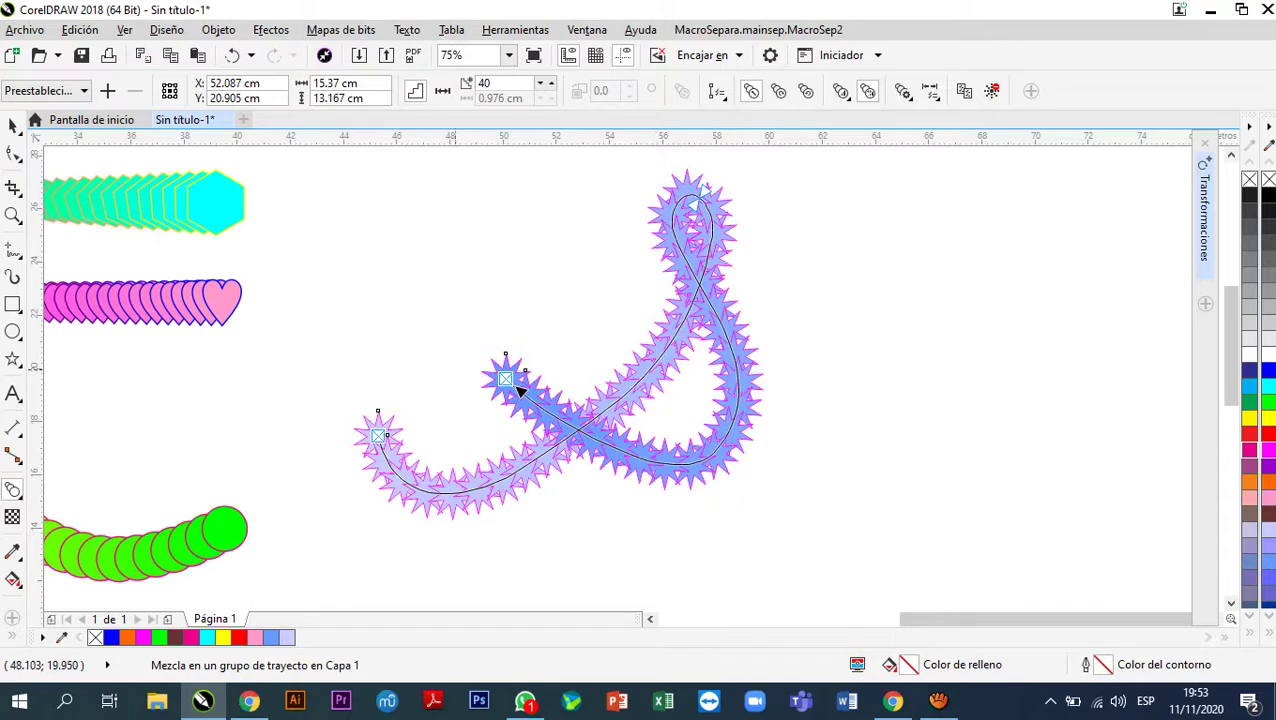
{"action": "left_click", "coordinate": [13, 124]}
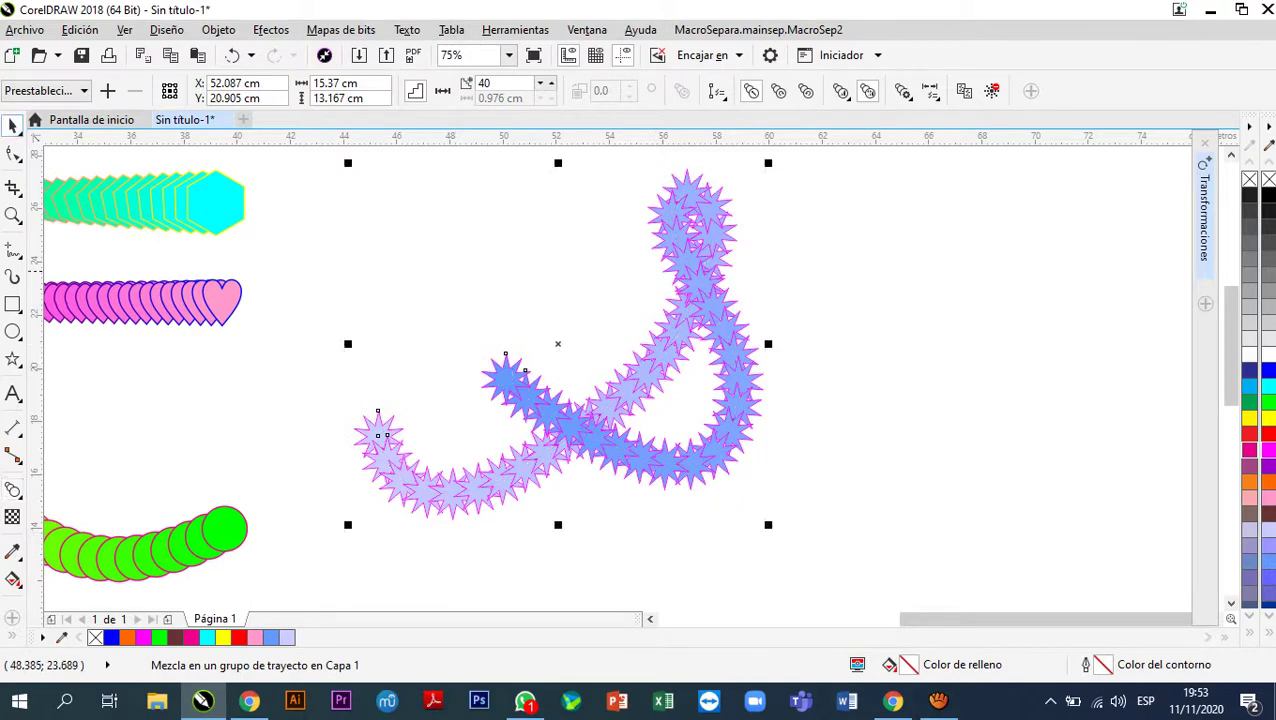
{"action": "key", "text": "Escape"}
- Break the star blend apart and move the group of intermediate stars to the right, clear of the letter A curve and its two end stars
{"action": "scroll", "coordinate": [545, 315], "scroll_direction": "down", "scroll_amount": 2}
{"action": "left_click", "coordinate": [612, 342]}
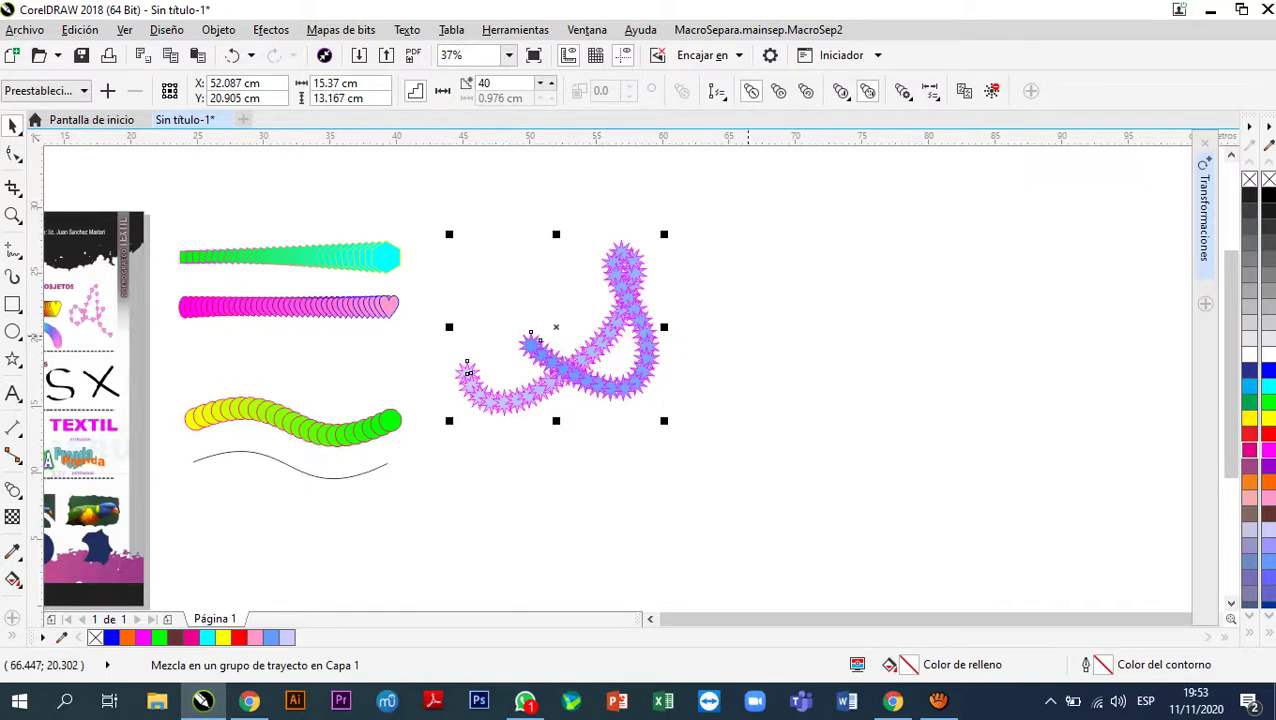
{"action": "key", "text": "ctrl+k"}
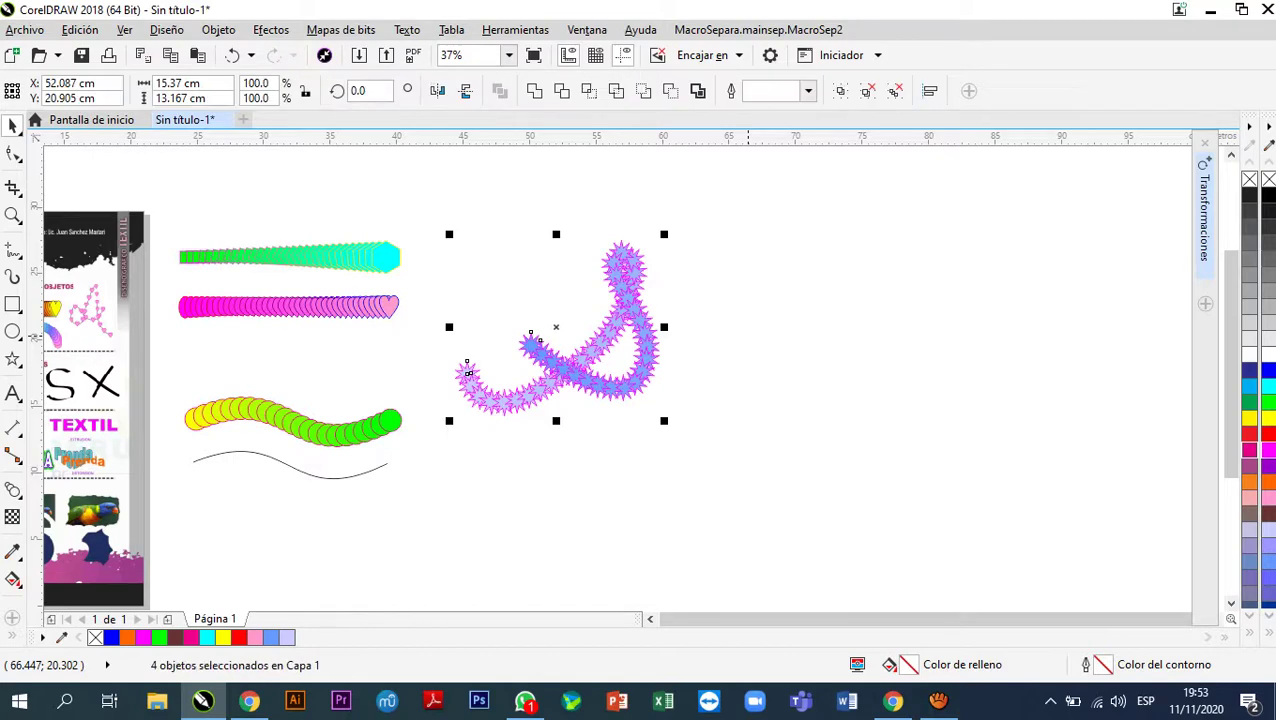
{"action": "key", "text": "Escape"}
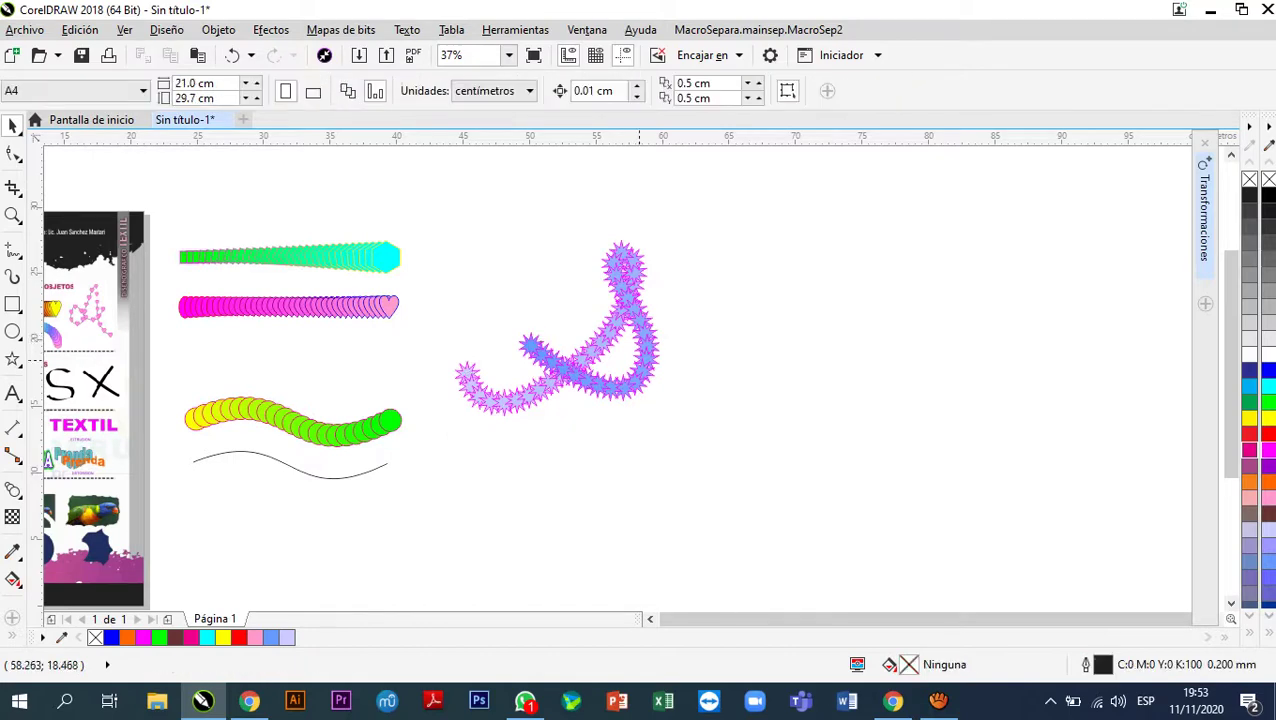
{"action": "left_click_drag", "start_coordinate": [539, 343], "coordinate": [651, 358]}
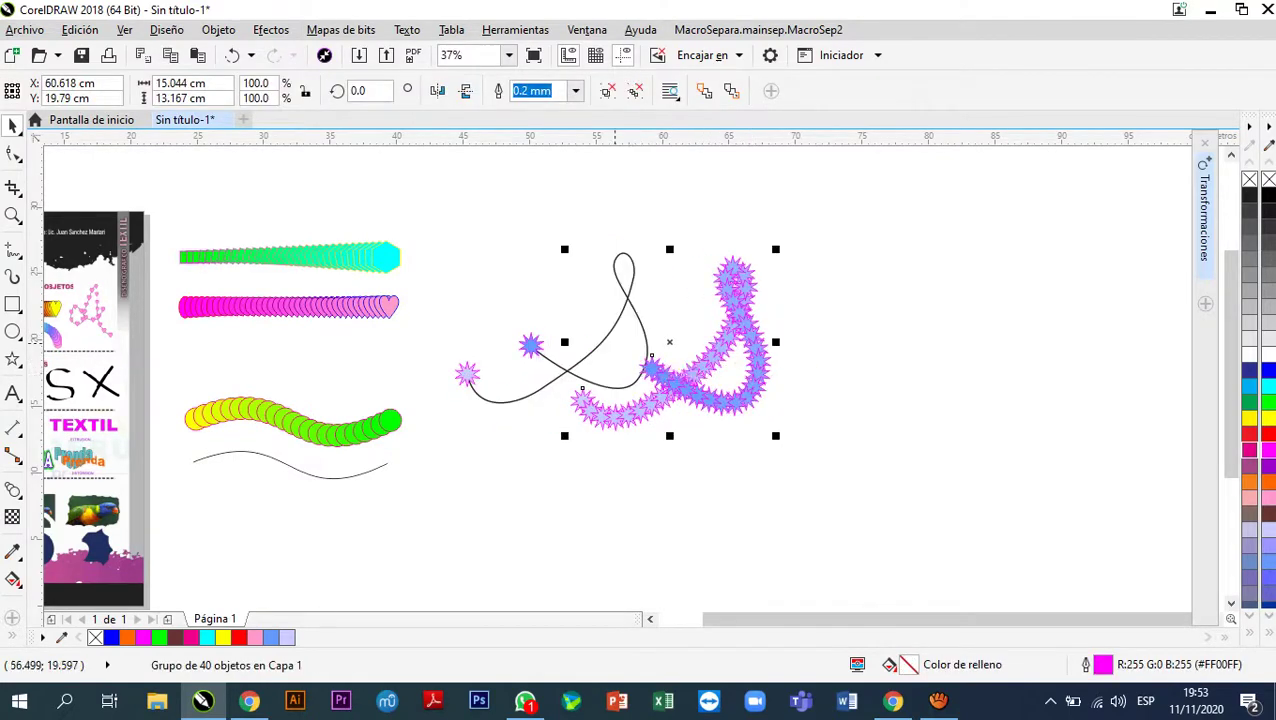
{"action": "left_click_drag", "start_coordinate": [740, 390], "coordinate": [840, 362]}
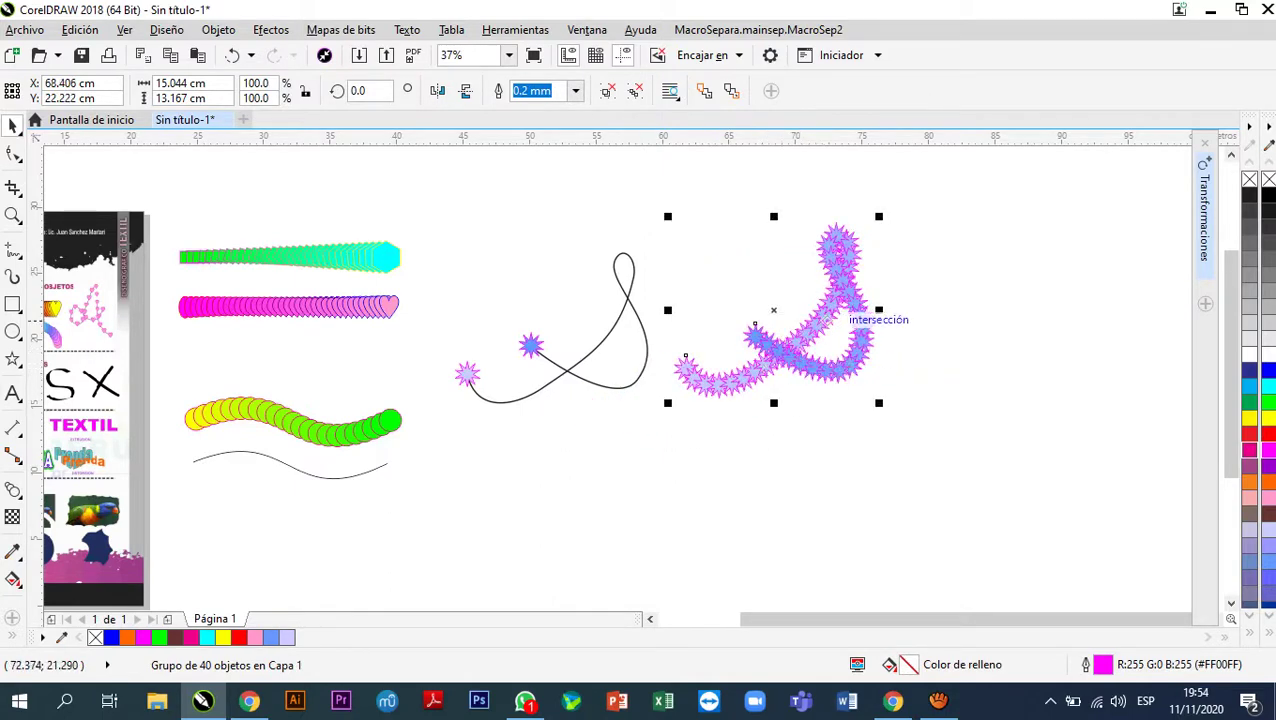
- Examine the separated stars and the bare letter A curve, and compare them with the object-blend samples on the practice sheet
{"action": "scroll", "coordinate": [853, 311], "scroll_direction": "up", "scroll_amount": 3}
{"action": "scroll", "coordinate": [853, 311], "scroll_direction": "down", "scroll_amount": 3}
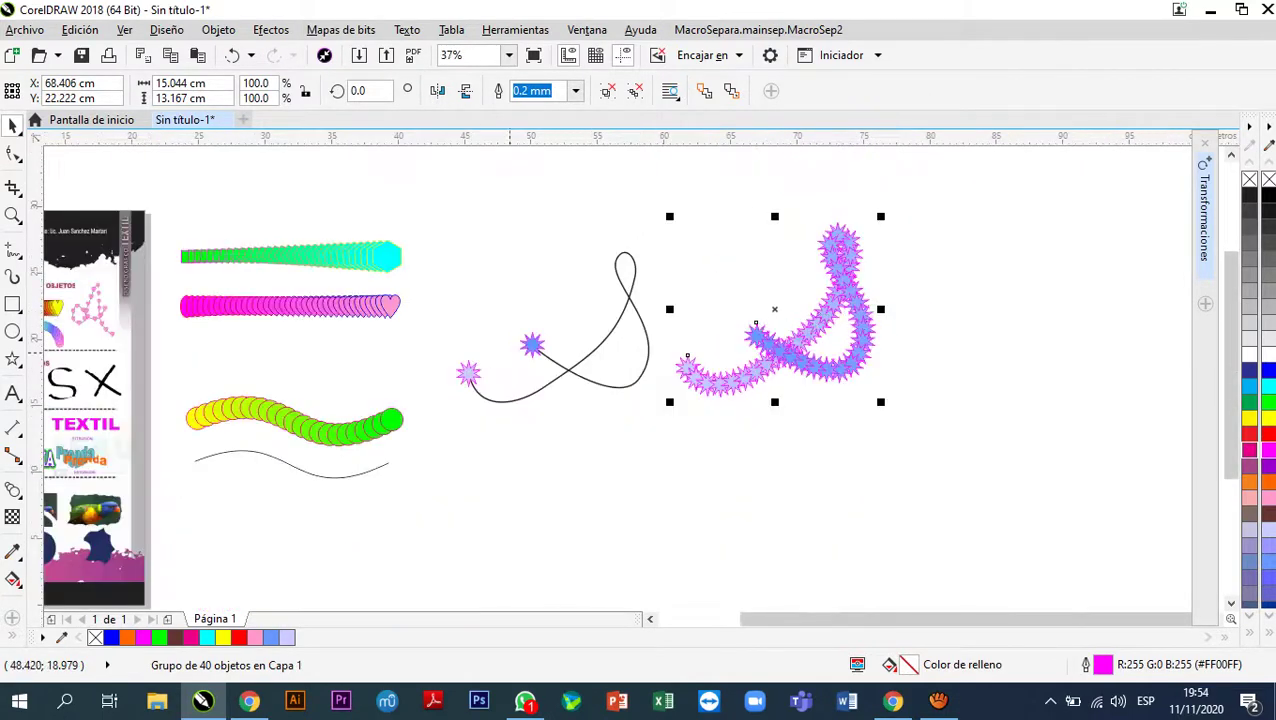
{"action": "scroll", "coordinate": [620, 391], "scroll_direction": "up", "scroll_amount": 2}
{"action": "scroll", "coordinate": [465, 395], "scroll_direction": "down", "scroll_amount": 1}
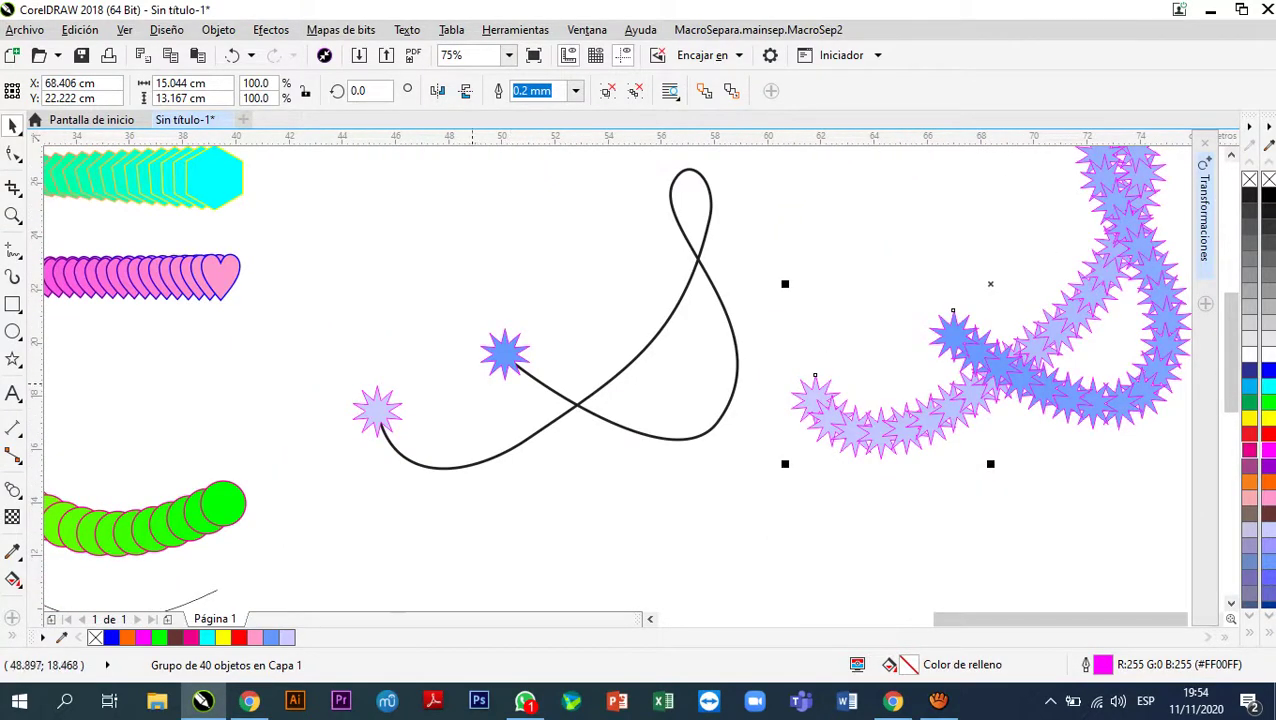
{"action": "scroll", "coordinate": [407, 363], "scroll_direction": "down", "scroll_amount": 1}
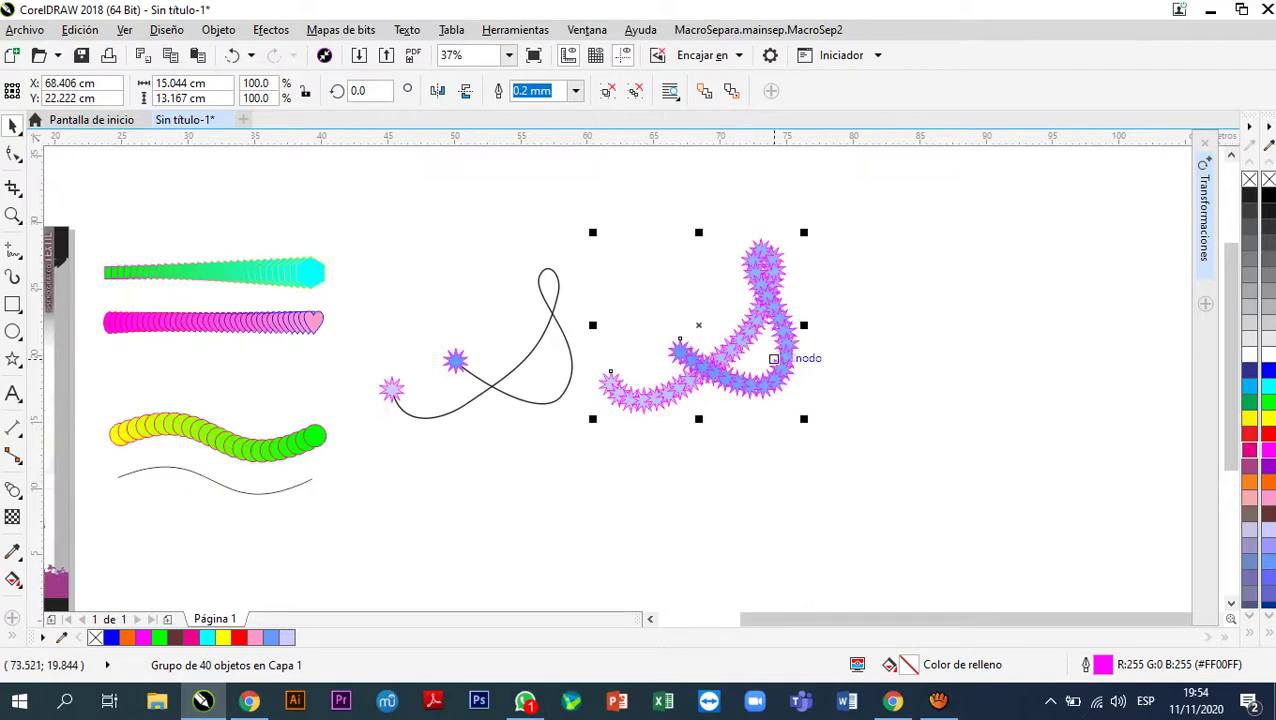
{"action": "scroll", "coordinate": [778, 328], "scroll_direction": "up", "scroll_amount": 3}
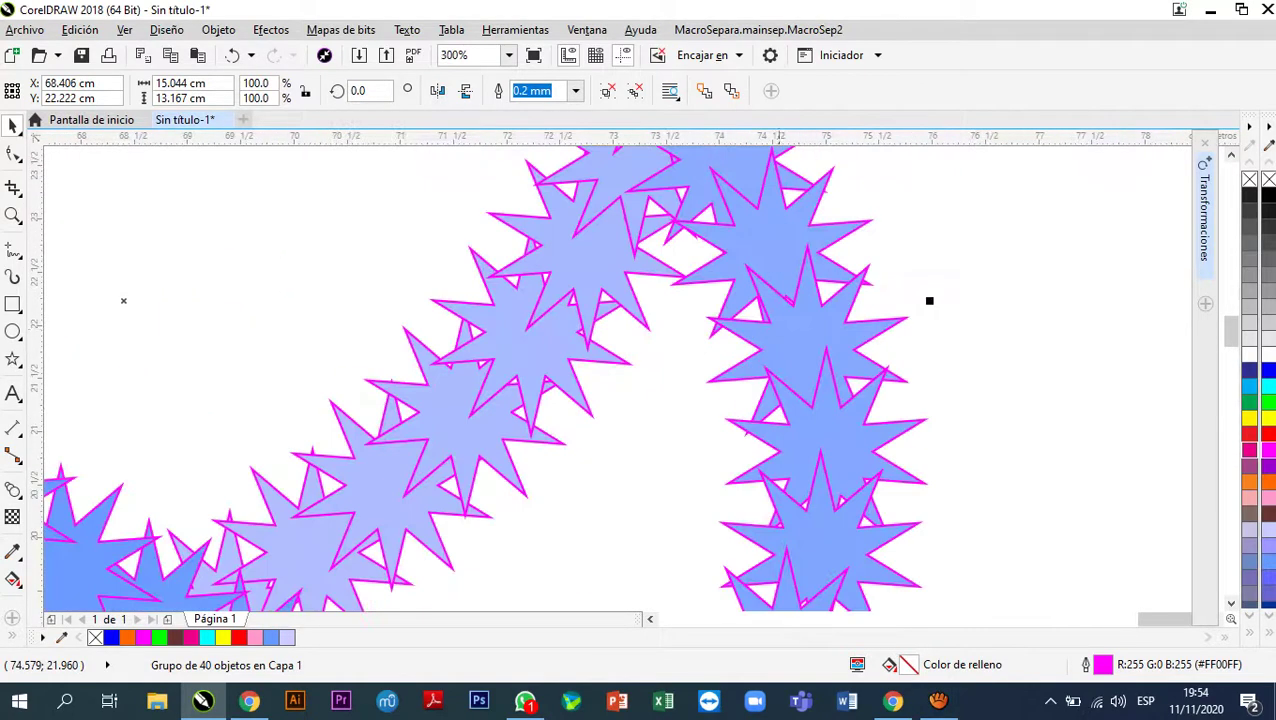
{"action": "scroll", "coordinate": [769, 330], "scroll_direction": "down", "scroll_amount": 3}
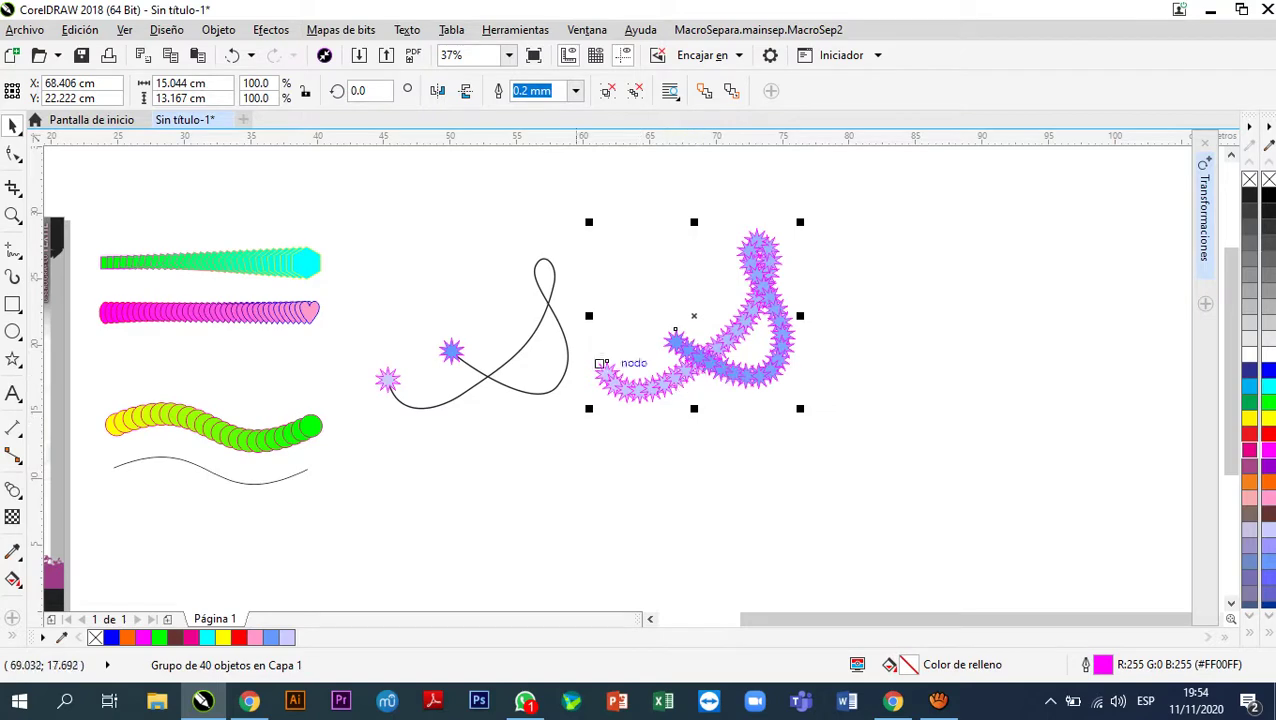
{"action": "scroll", "coordinate": [516, 388], "scroll_direction": "down", "scroll_amount": 2}
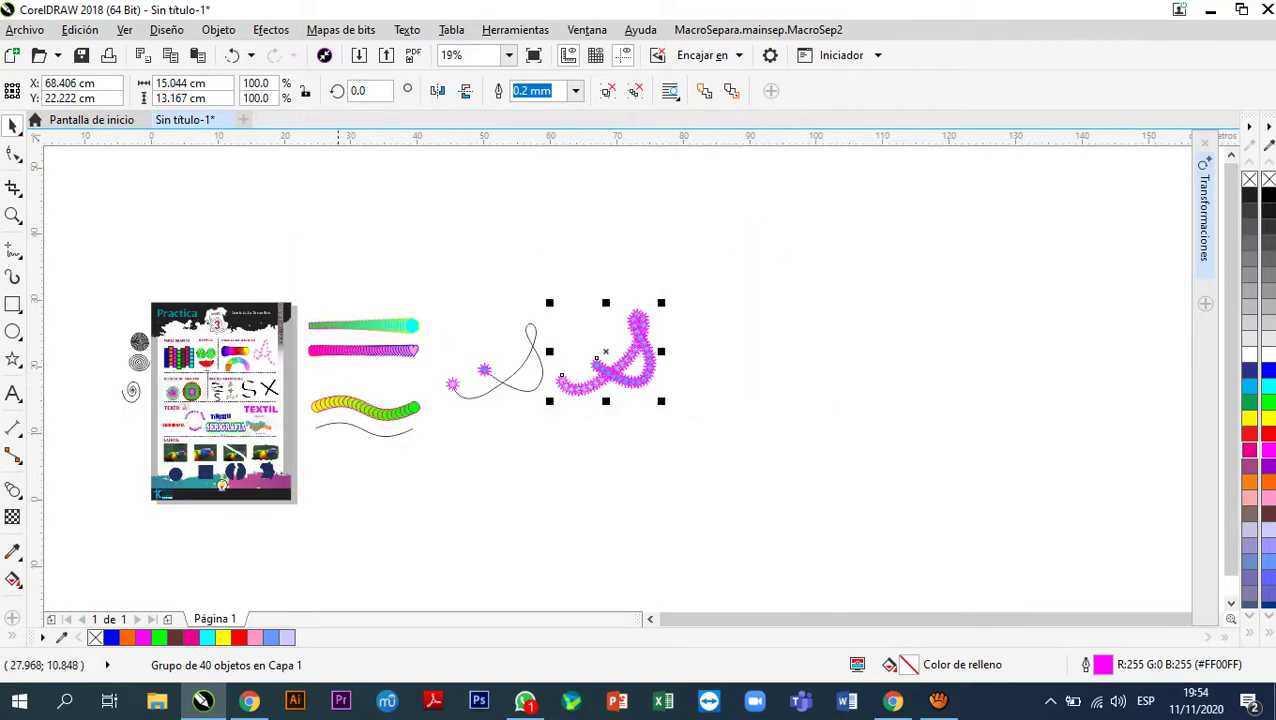
{"action": "scroll", "coordinate": [257, 352], "scroll_direction": "up", "scroll_amount": 2}
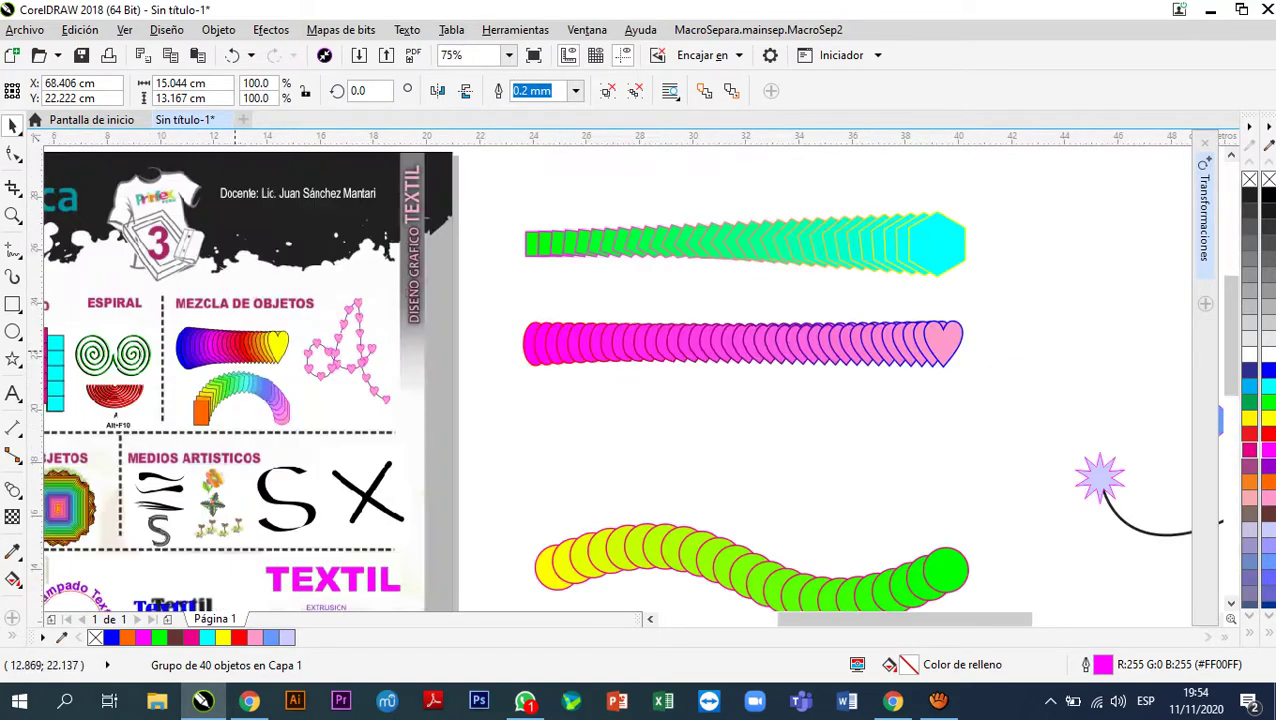
{"action": "scroll", "coordinate": [243, 352], "scroll_direction": "down", "scroll_amount": 2}
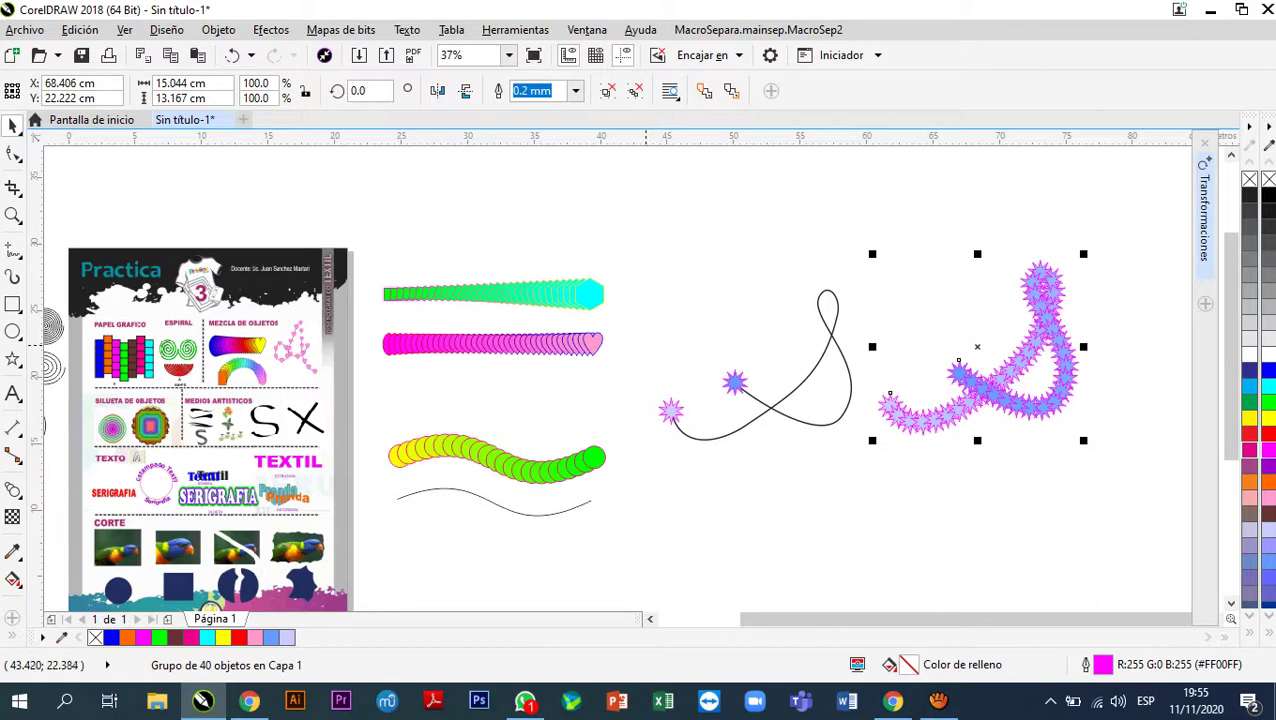
- Select all the blend exercises beside the practice sheet, scale them down together to about 18.2 × 6.7 cm, and deselect them
{"action": "scroll", "coordinate": [615, 380], "scroll_direction": "down", "scroll_amount": 2}
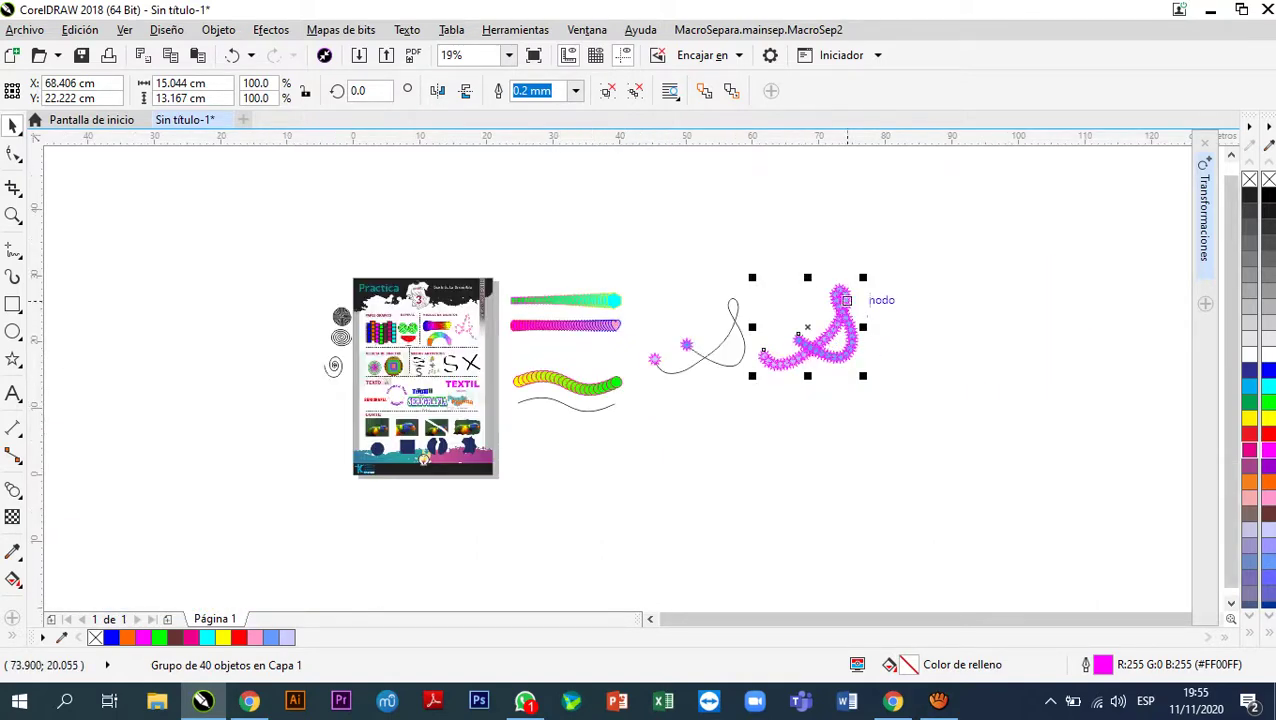
{"action": "mouse_move", "coordinate": [900, 245]}
{"action": "left_mouse_down"}
{"action": "mouse_move", "coordinate": [665, 428]}
{"action": "mouse_move", "coordinate": [498, 441]}
{"action": "left_mouse_up"}
{"action": "left_click_drag", "start_coordinate": [863, 416], "coordinate": [620, 356]}
{"action": "scroll", "coordinate": [582, 292], "scroll_direction": "up", "scroll_amount": 2}
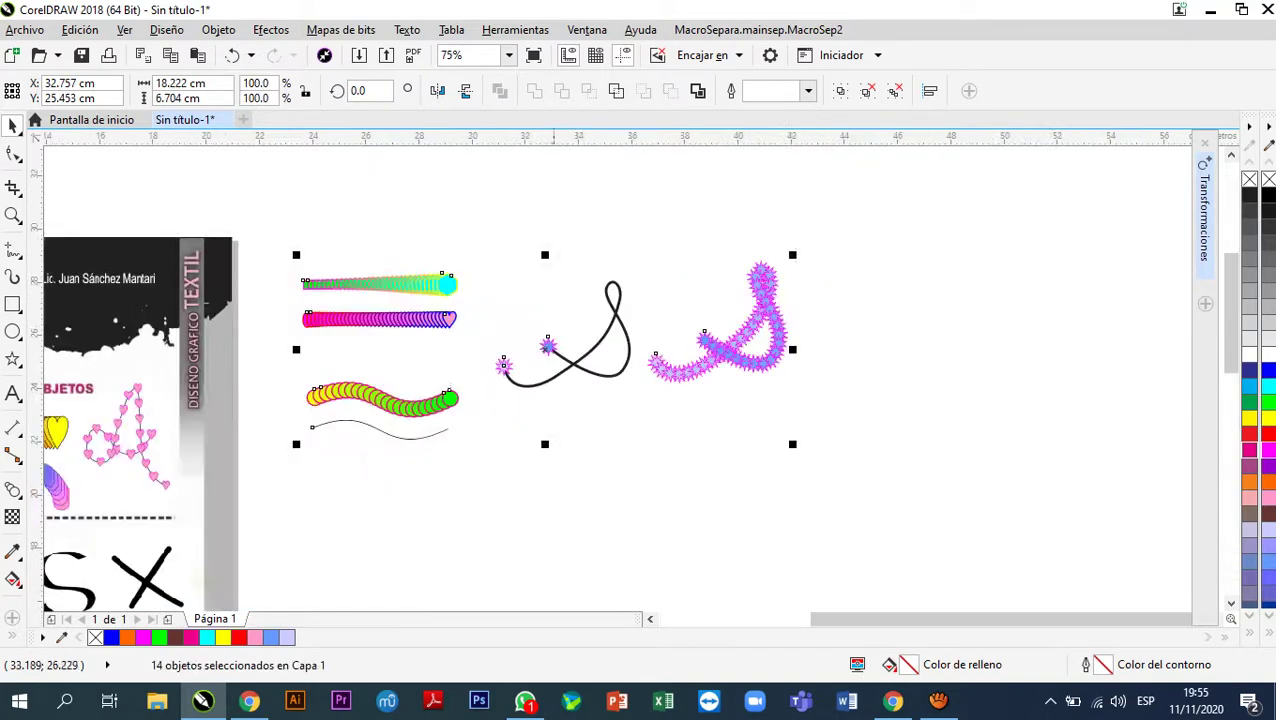
{"action": "scroll", "coordinate": [555, 341], "scroll_direction": "up", "scroll_amount": 2}
{"action": "scroll", "coordinate": [555, 341], "scroll_direction": "down", "scroll_amount": 2}
{"action": "scroll", "coordinate": [560, 341], "scroll_direction": "down", "scroll_amount": 1}
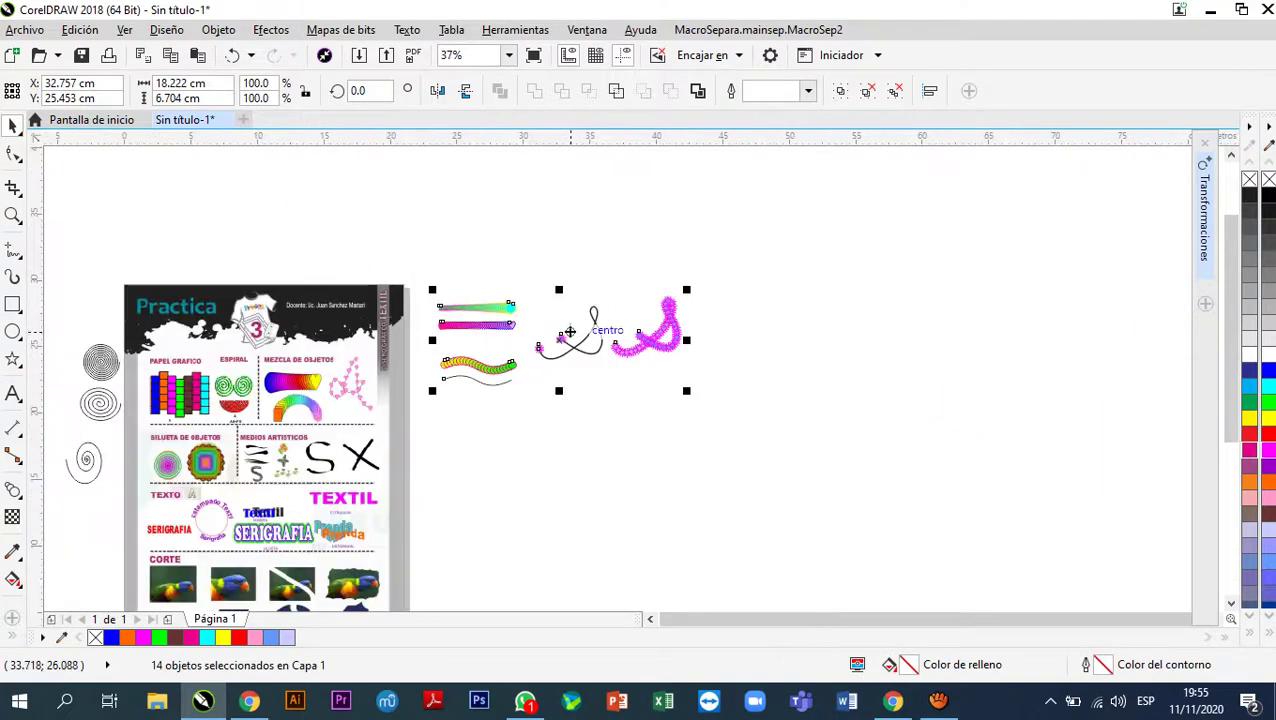
{"action": "left_click", "coordinate": [529, 452]}
- Delete the lowest of the three spirals beside the practice sheet
{"action": "scroll", "coordinate": [118, 482], "scroll_direction": "up", "scroll_amount": 1}
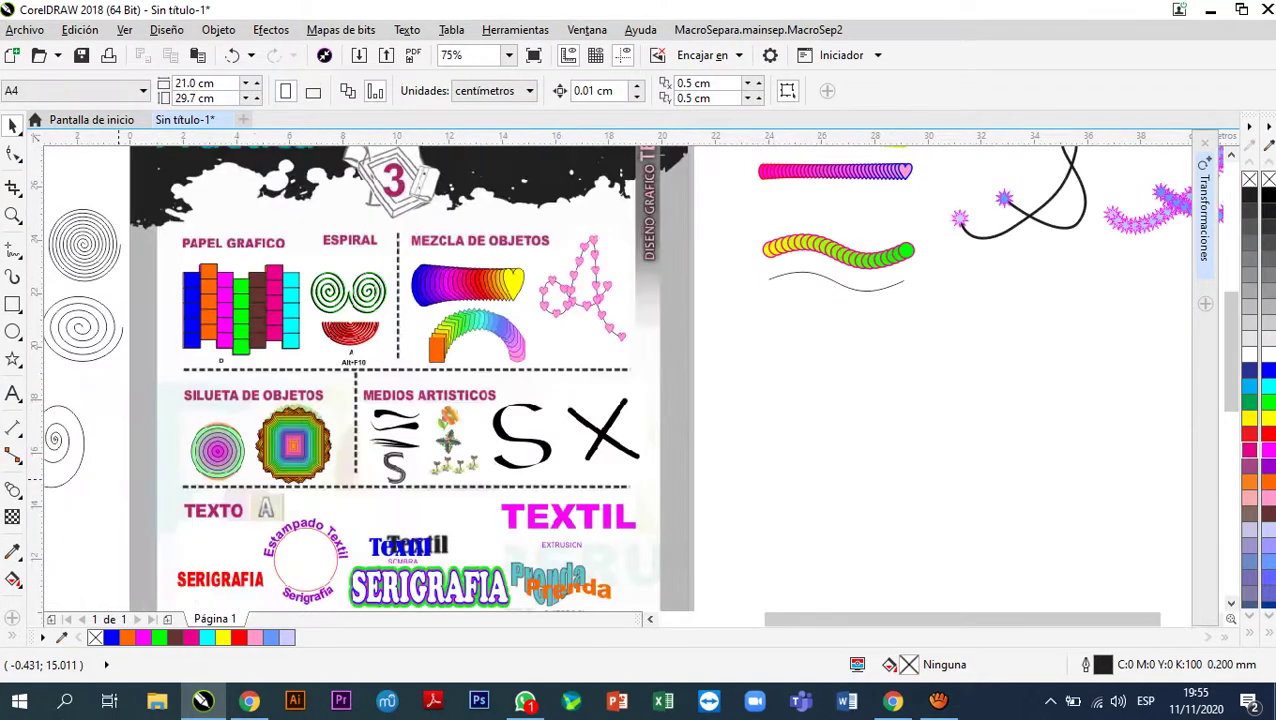
{"action": "scroll", "coordinate": [704, 452], "scroll_direction": "down", "scroll_amount": 1}
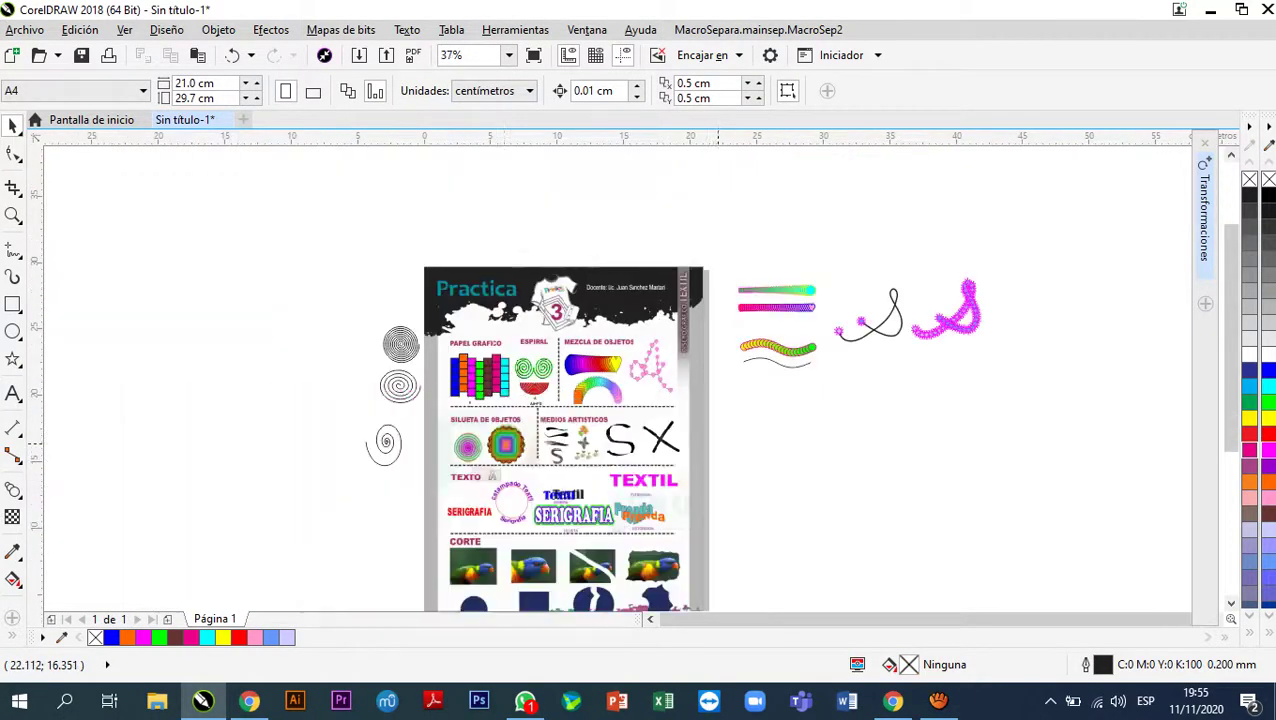
{"action": "scroll", "coordinate": [419, 433], "scroll_direction": "up", "scroll_amount": 1}
{"action": "left_click", "coordinate": [419, 430]}
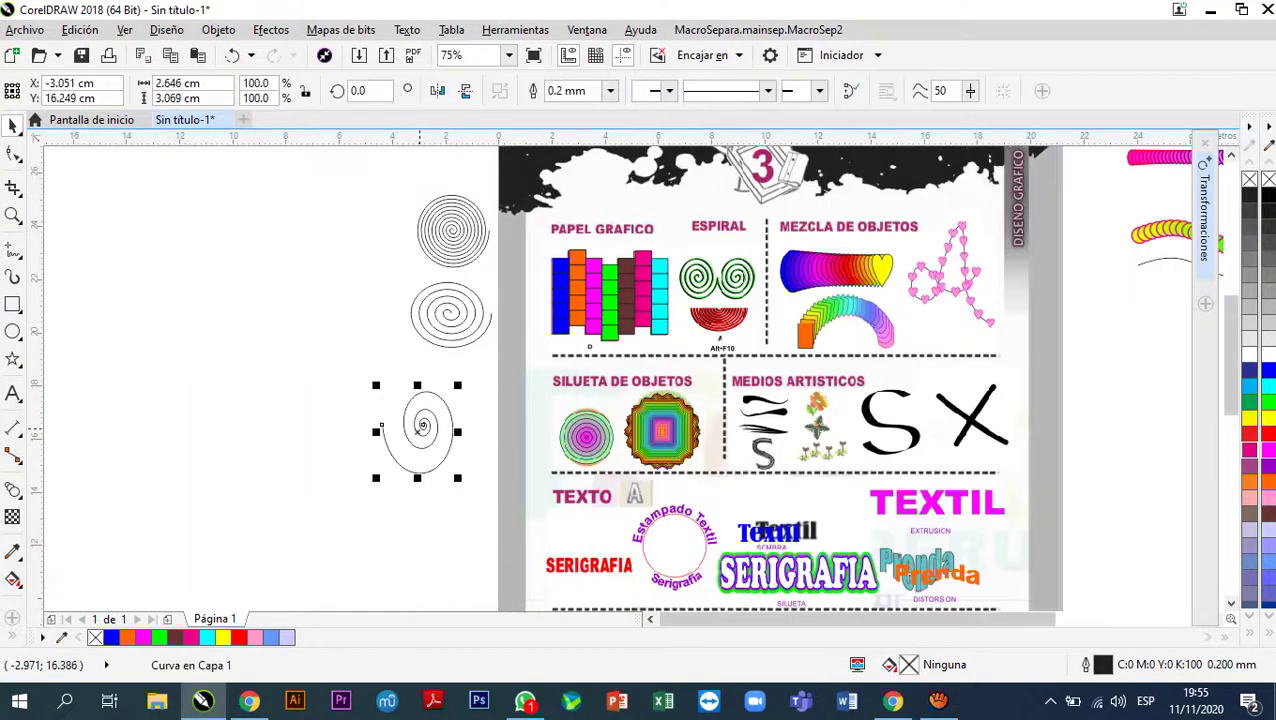
{"action": "key", "text": "Delete"}
- Delete the two remaining spirals beside the practice sheet
{"action": "scroll", "coordinate": [218, 379], "scroll_direction": "down", "scroll_amount": 1}
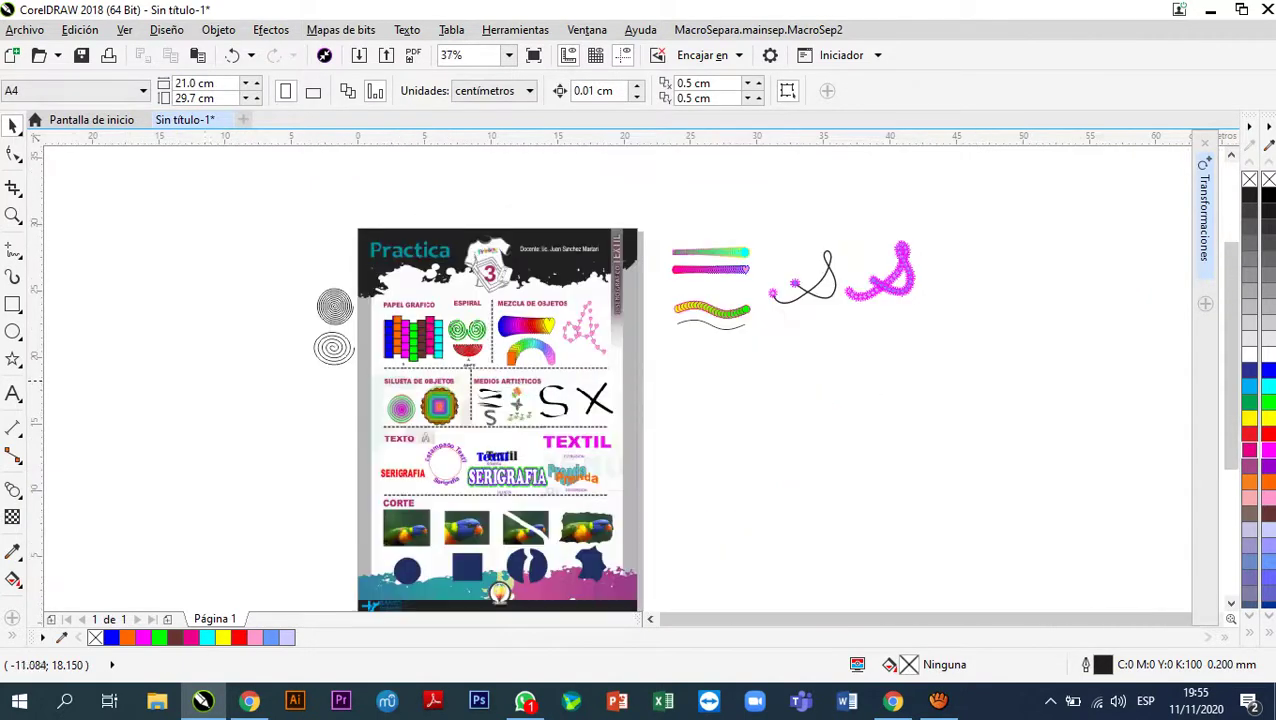
{"action": "left_click", "coordinate": [334, 348]}
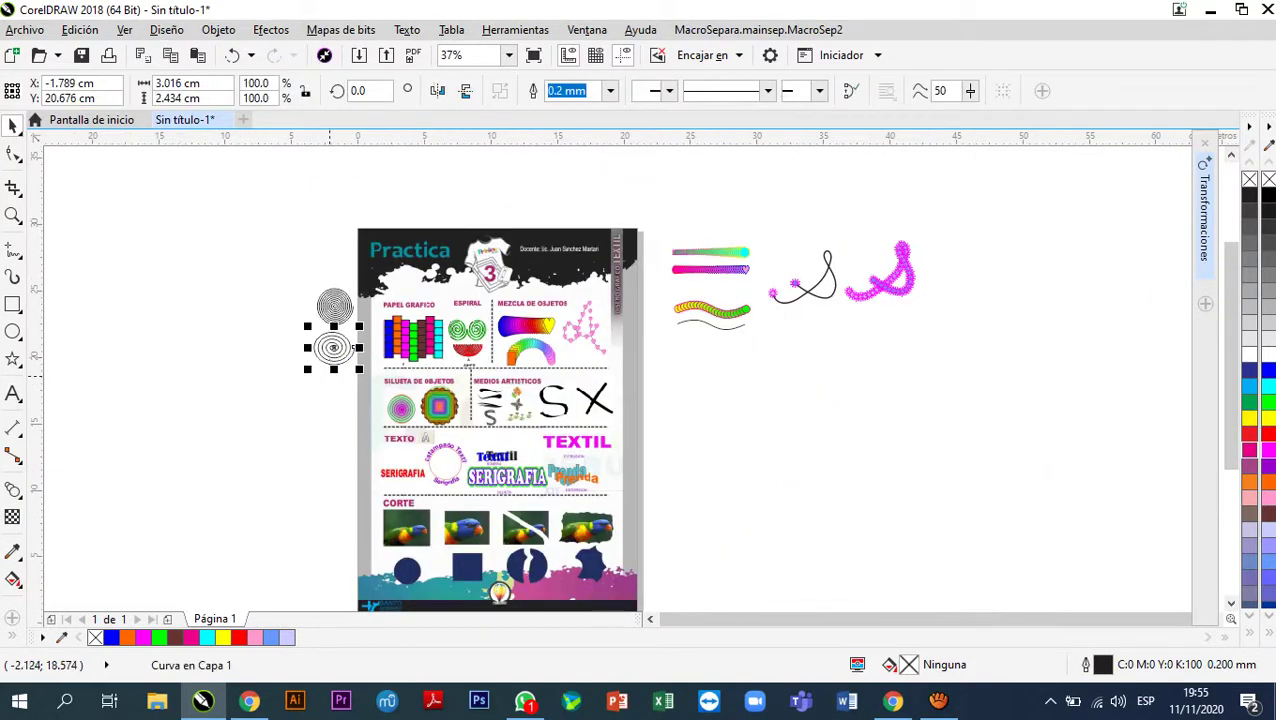
{"action": "key", "text": "Delete"}
{"action": "left_click", "coordinate": [335, 307]}
{"action": "key", "text": "Delete"}
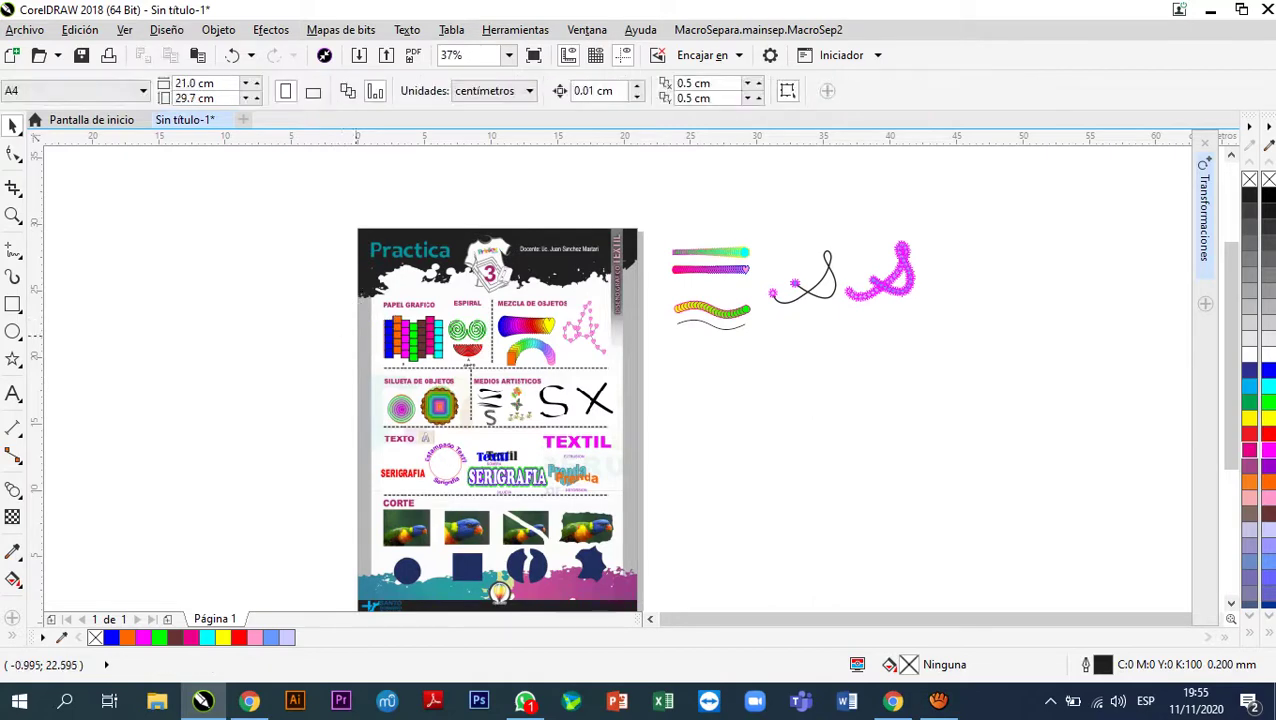
- Draw a circle about 2.36 cm in diameter outside the page, level with the sheet's object-silhouette samples
{"action": "scroll", "coordinate": [464, 402], "scroll_direction": "up", "scroll_amount": 2}
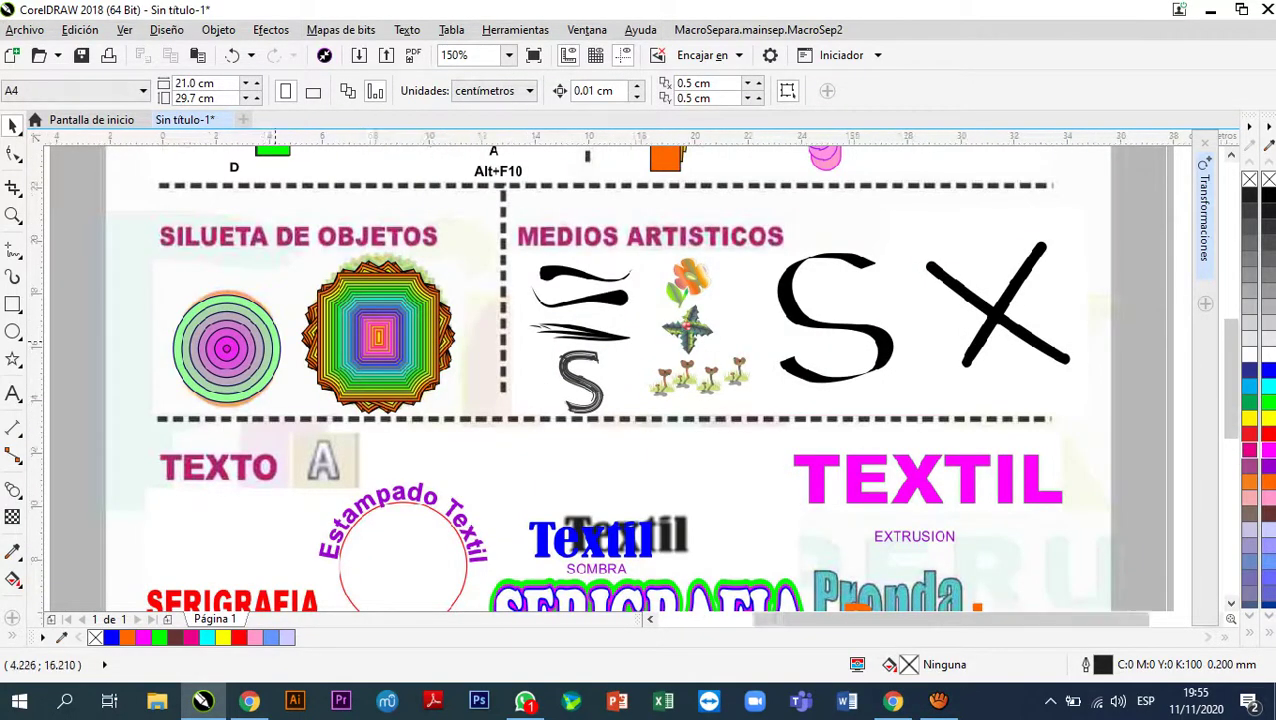
{"action": "scroll", "coordinate": [312, 352], "scroll_direction": "down", "scroll_amount": 1}
{"action": "scroll", "coordinate": [322, 348], "scroll_direction": "up", "scroll_amount": 1}
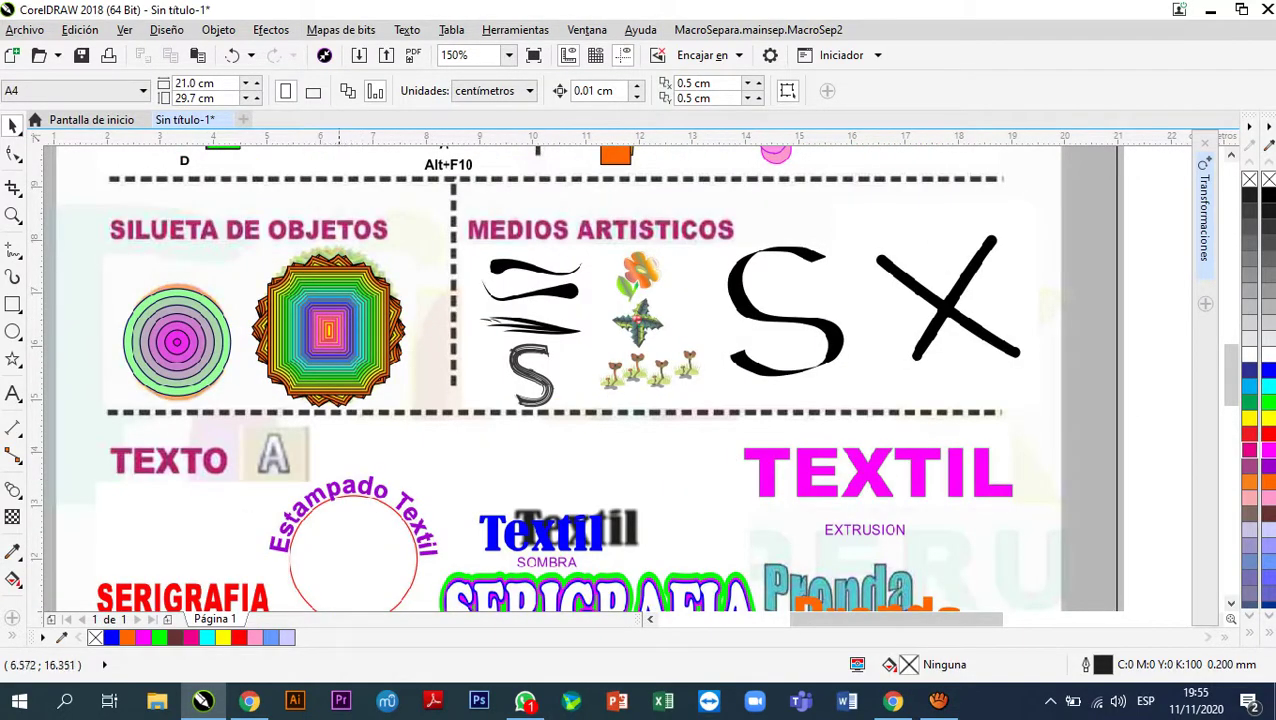
{"action": "scroll", "coordinate": [314, 305], "scroll_direction": "down", "scroll_amount": 1}
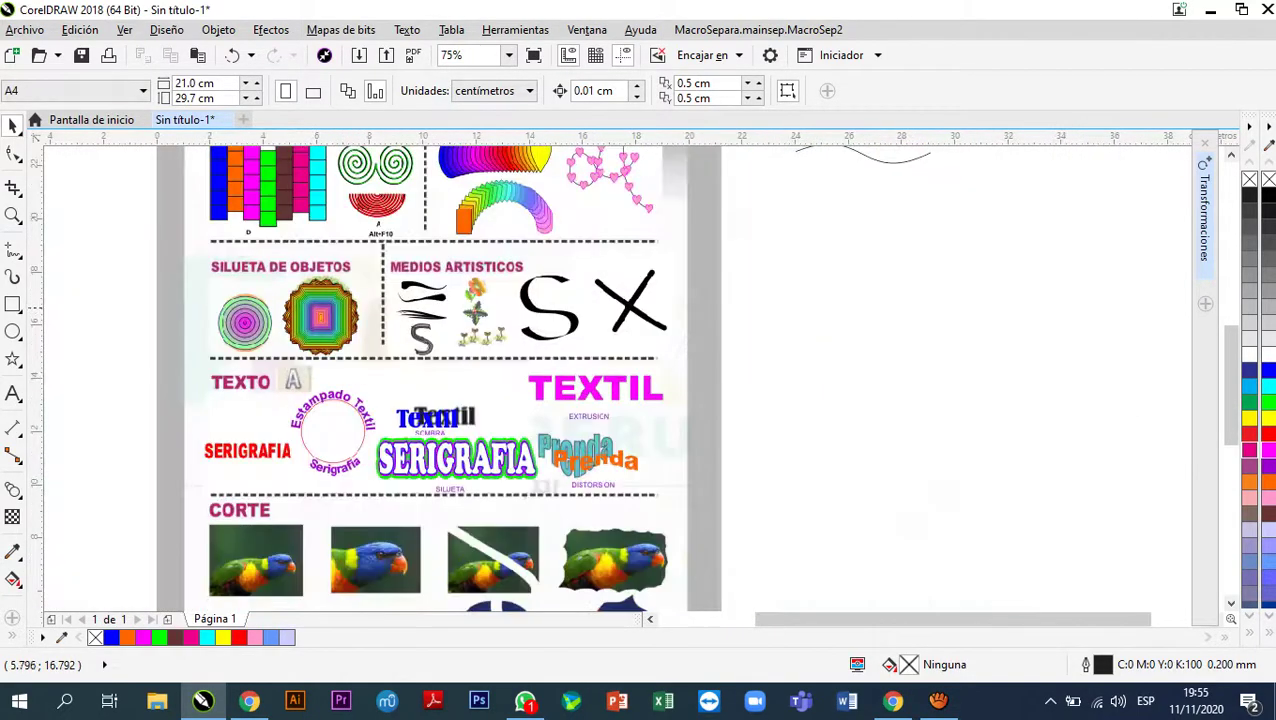
{"action": "scroll", "coordinate": [226, 320], "scroll_direction": "up", "scroll_amount": 1}
{"action": "scroll", "coordinate": [314, 296], "scroll_direction": "down", "scroll_amount": 1}
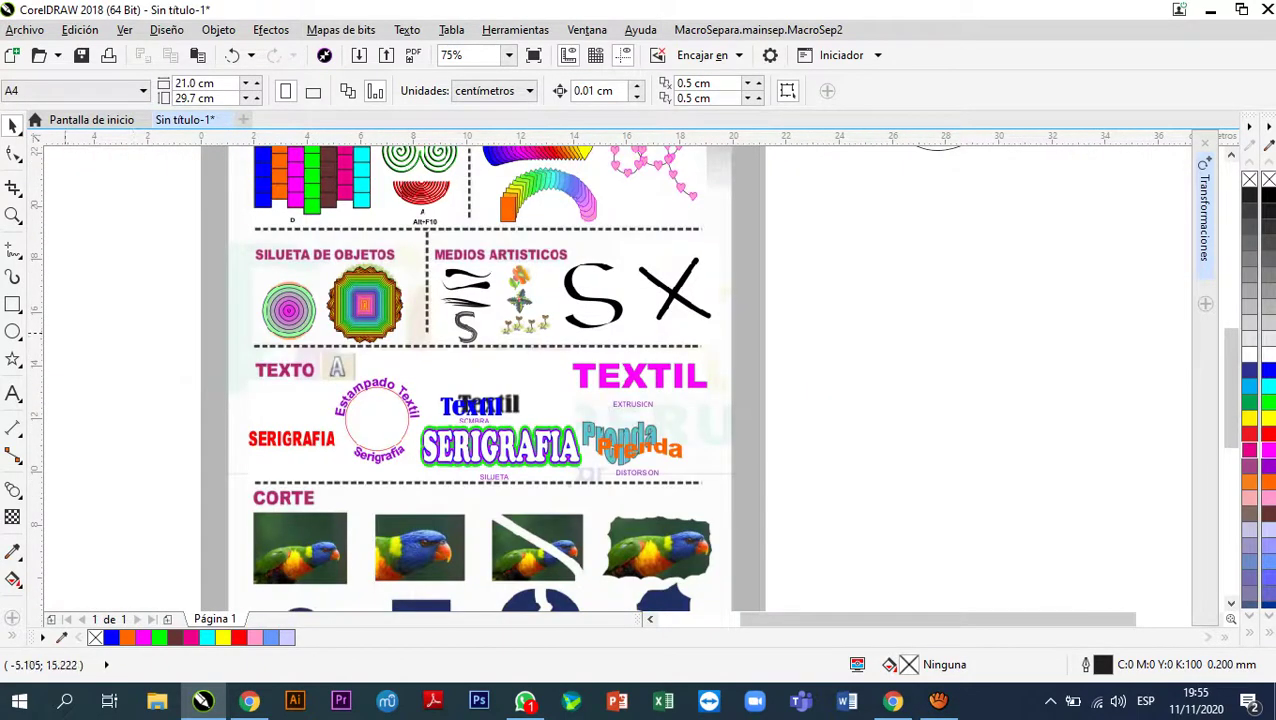
{"action": "left_click", "coordinate": [13, 331]}
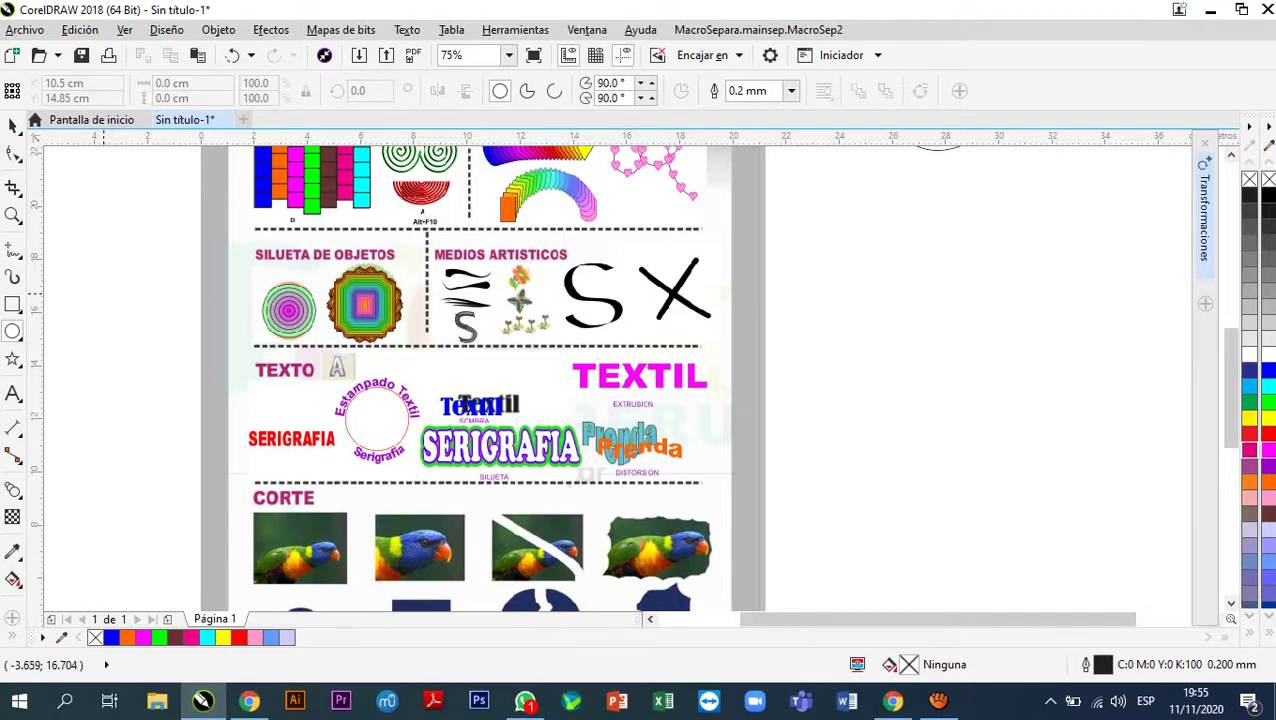
{"action": "left_click_drag", "start_coordinate": [92, 288], "coordinate": [156, 352]}
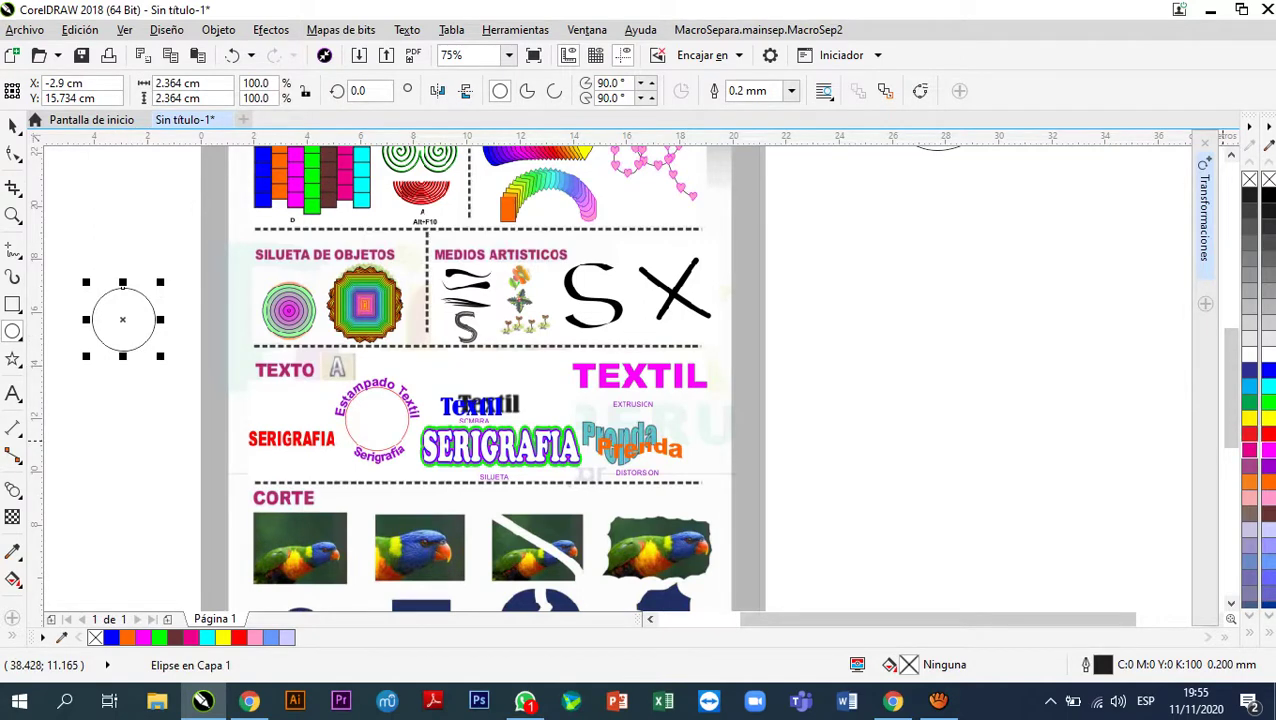
- Fill the circle with pink (RGB 255, 153, 204) and give it a bright green outline 0.5 mm wide
{"action": "right_click", "coordinate": [1249, 449]}
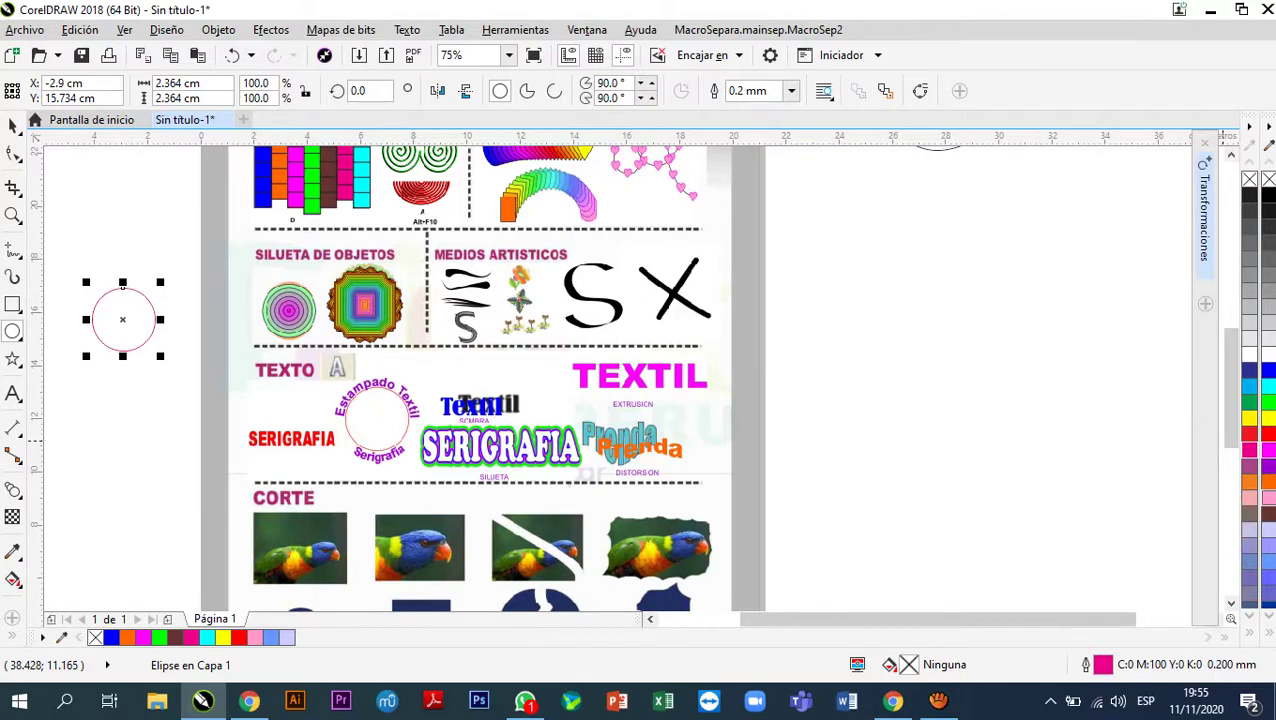
{"action": "left_click", "coordinate": [1249, 481]}
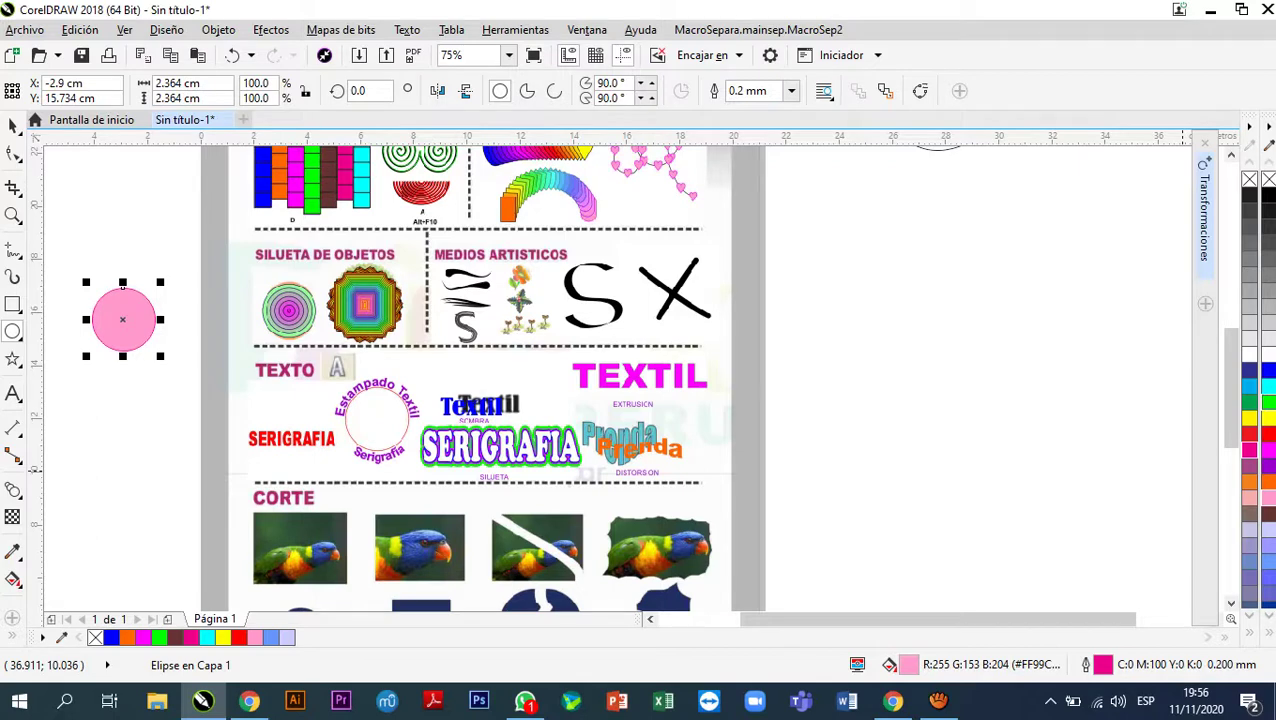
{"action": "right_click", "coordinate": [1266, 402]}
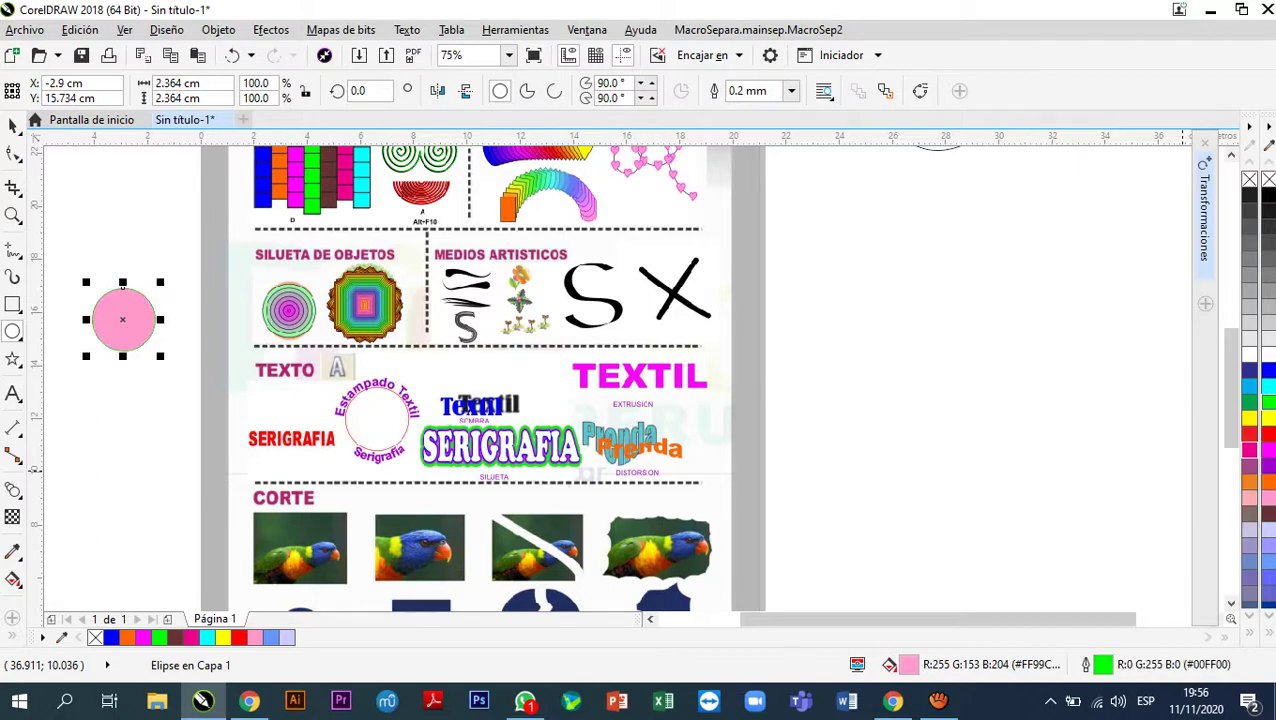
{"action": "scroll", "coordinate": [103, 317], "scroll_direction": "up", "scroll_amount": 3}
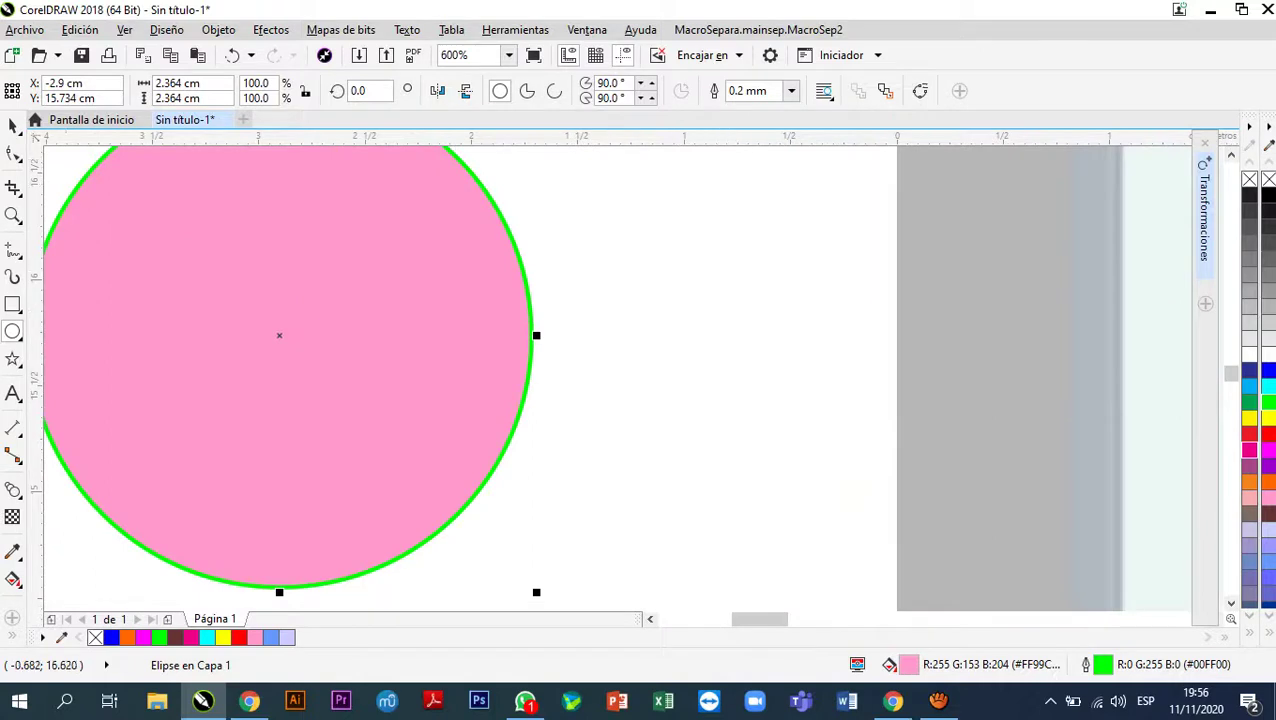
{"action": "left_click", "coordinate": [791, 91]}
{"action": "left_click", "coordinate": [746, 181]}
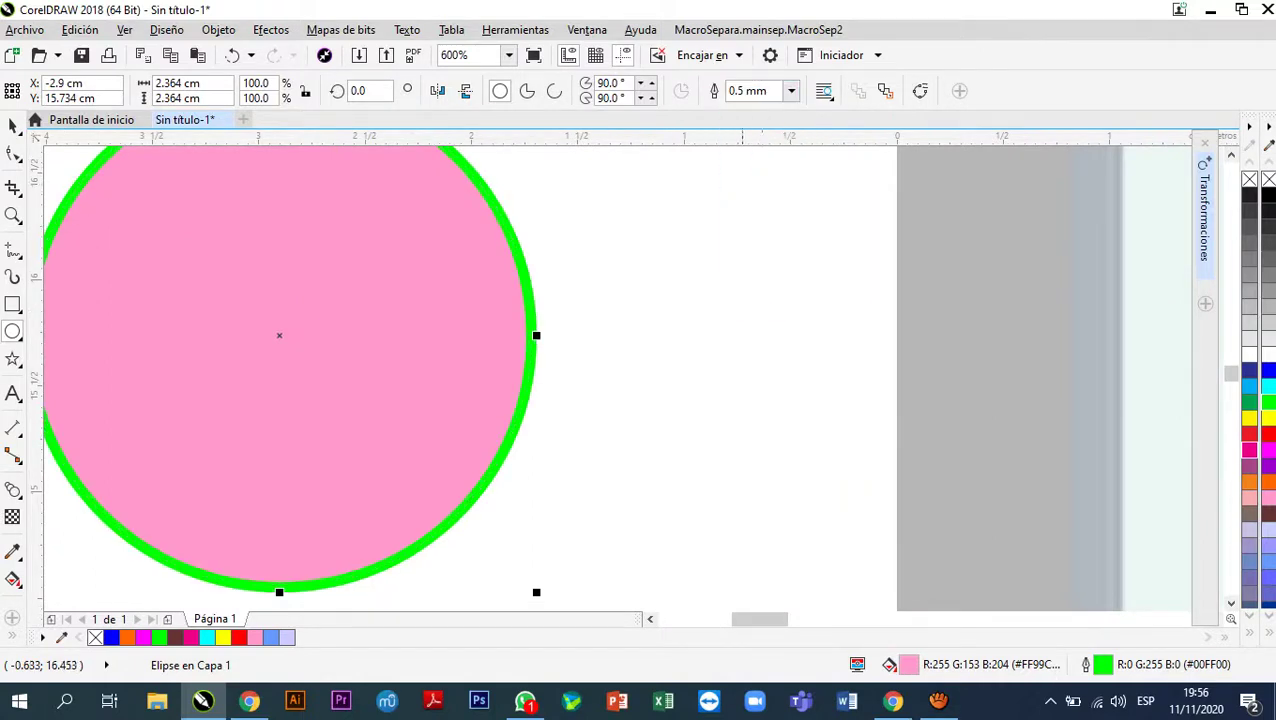
{"action": "scroll", "coordinate": [655, 286], "scroll_direction": "down", "scroll_amount": 2}
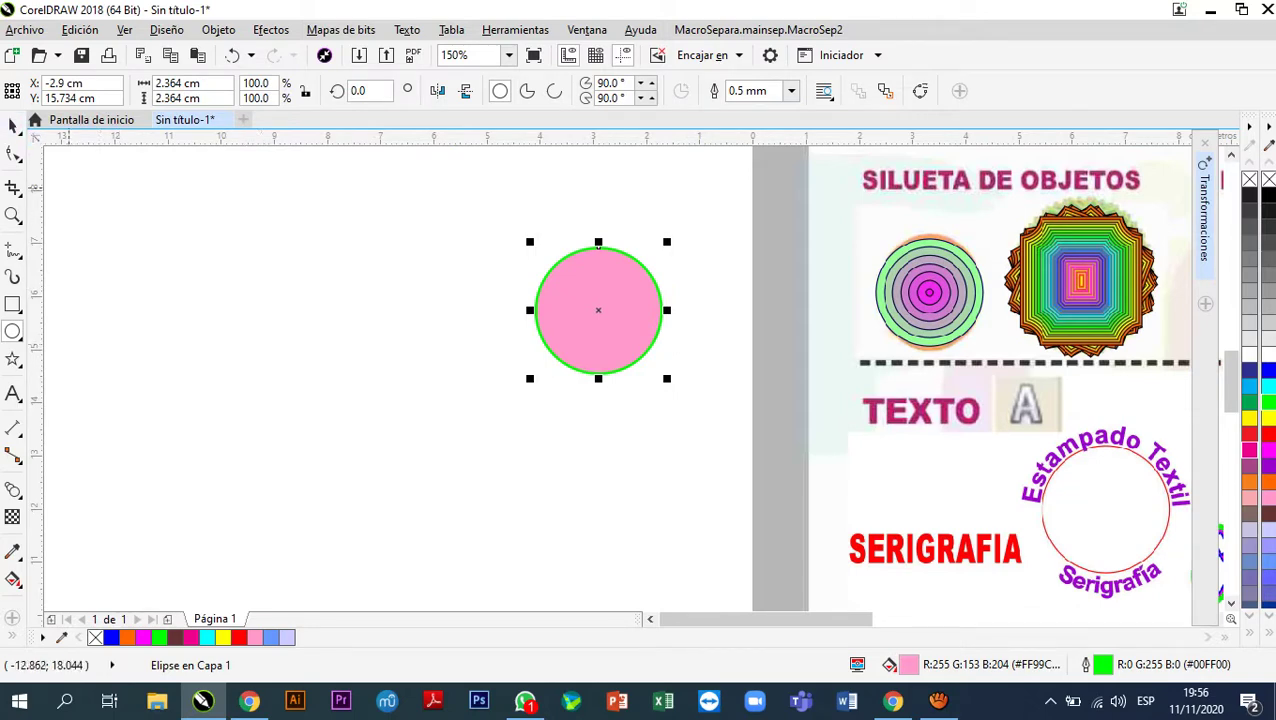
- Apply a contour (Silueta) to the inside of the pink circle with 3 steps
{"action": "left_click", "coordinate": [13, 124]}
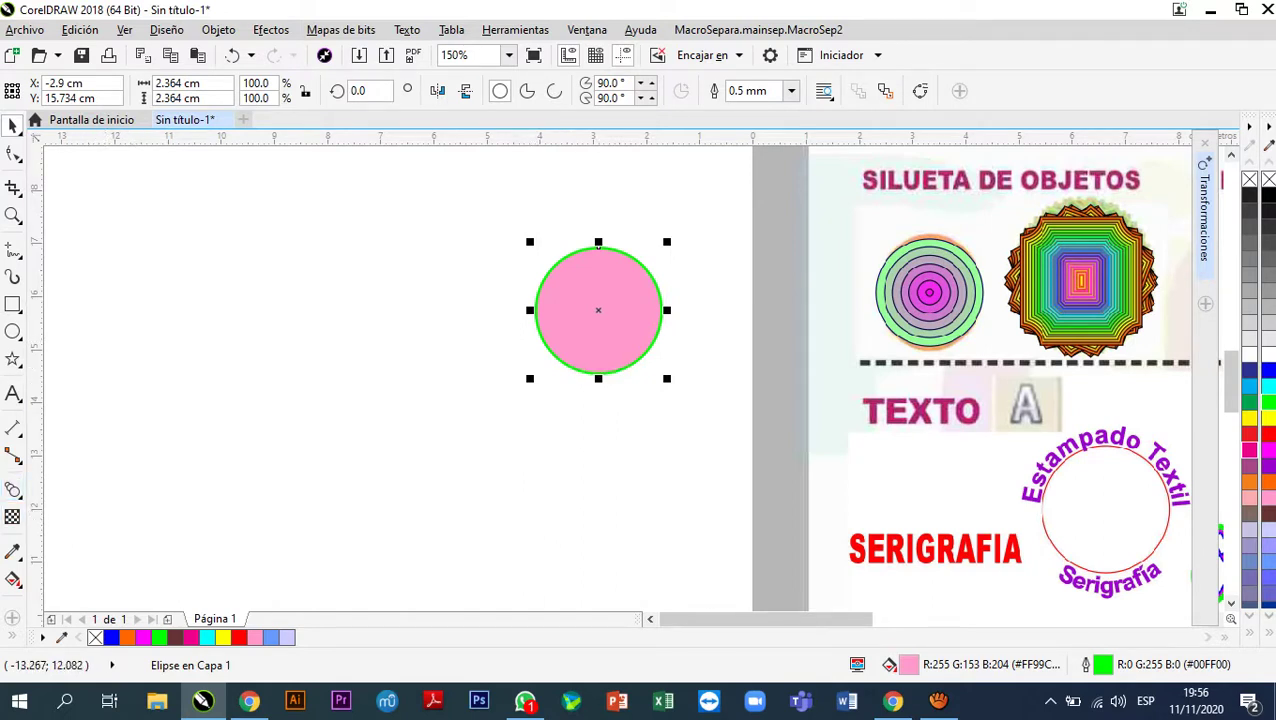
{"action": "left_click", "coordinate": [14, 490]}
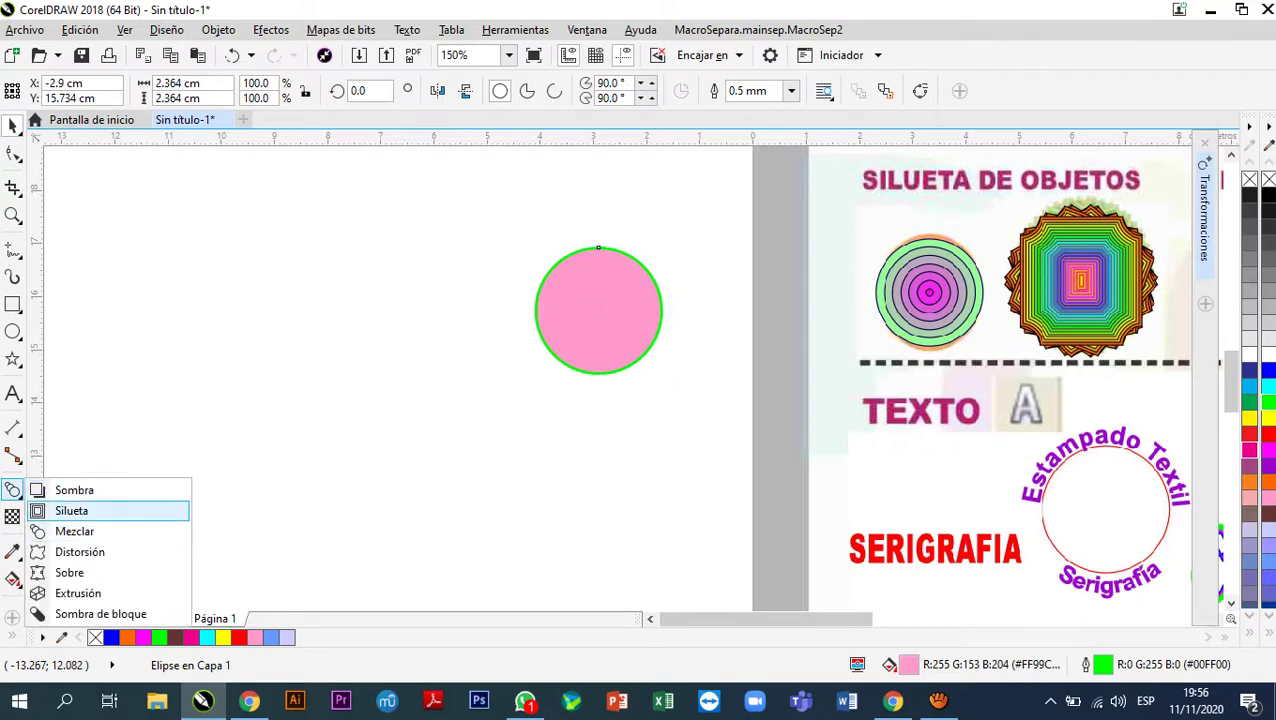
{"action": "left_click", "coordinate": [71, 510]}
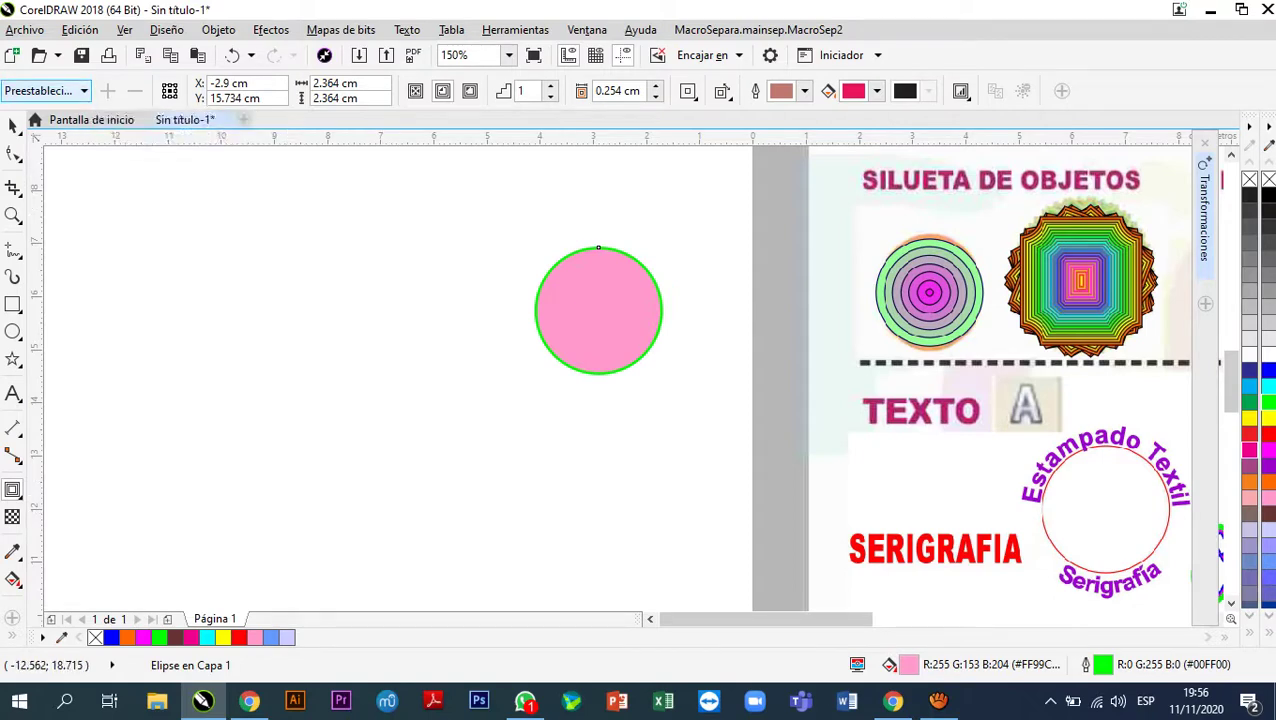
{"action": "left_click", "coordinate": [45, 91]}
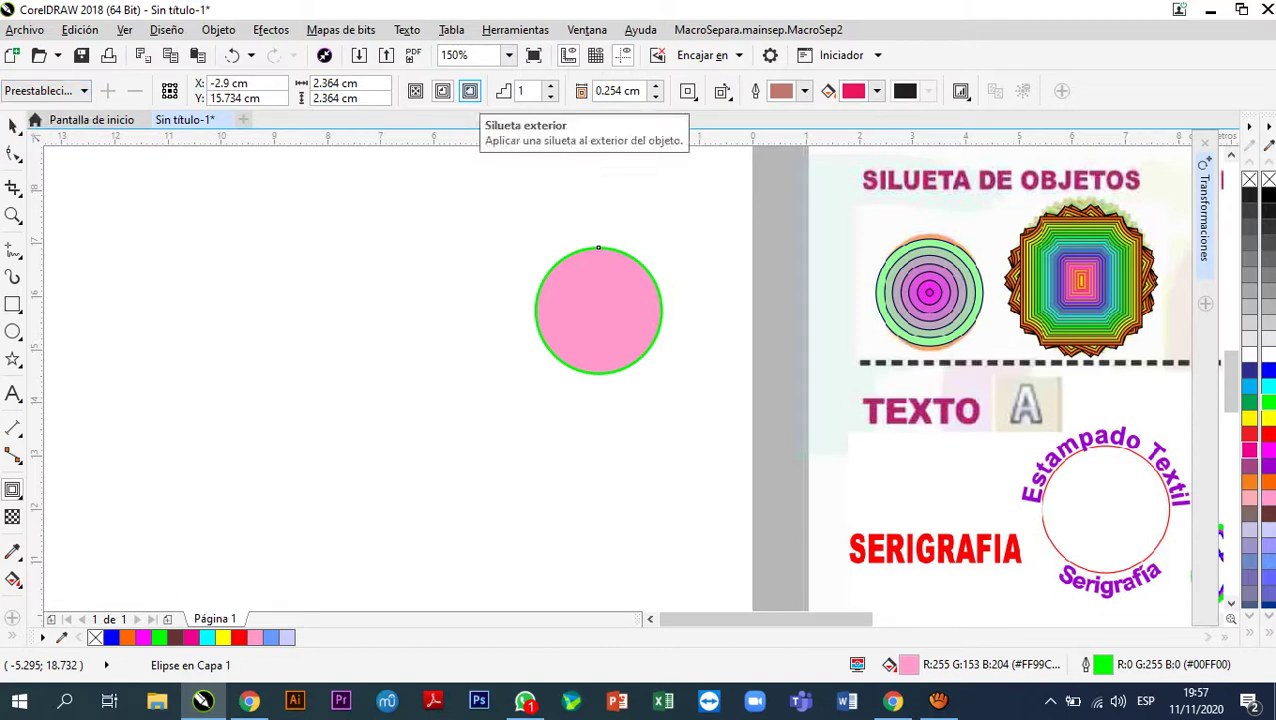
{"action": "left_click", "coordinate": [527, 91]}
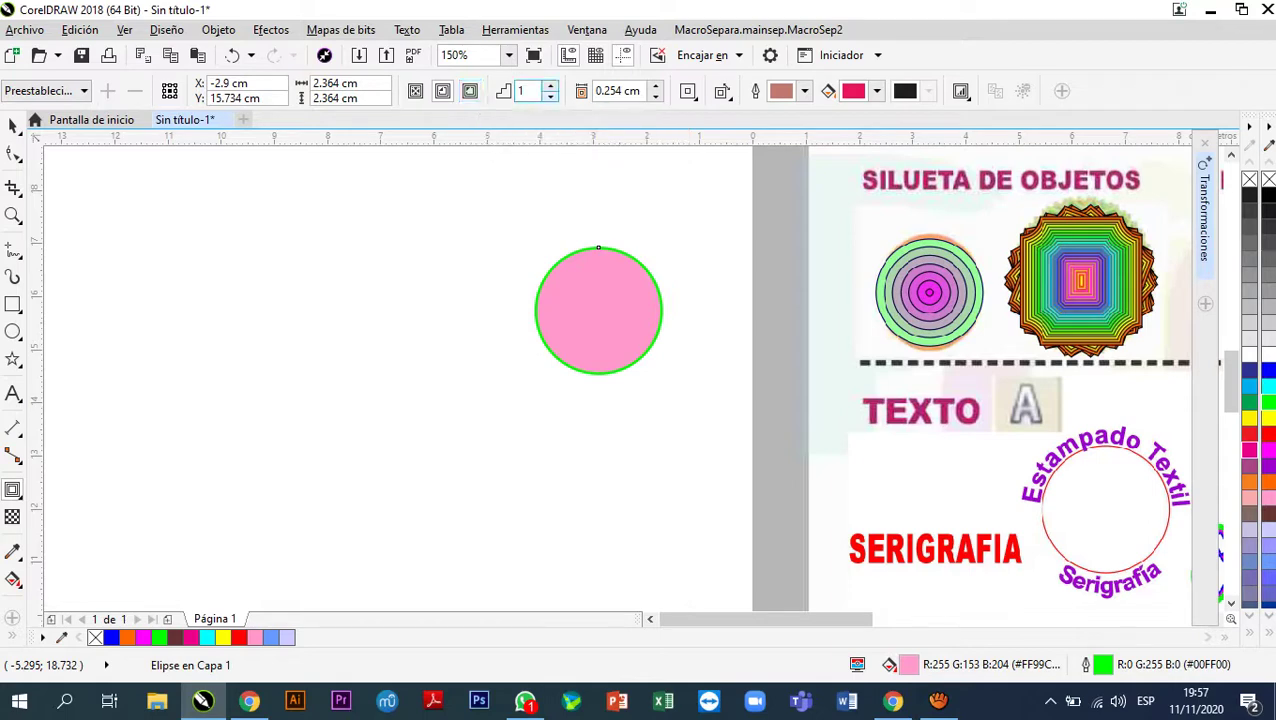
{"action": "double_click", "coordinate": [521, 91]}
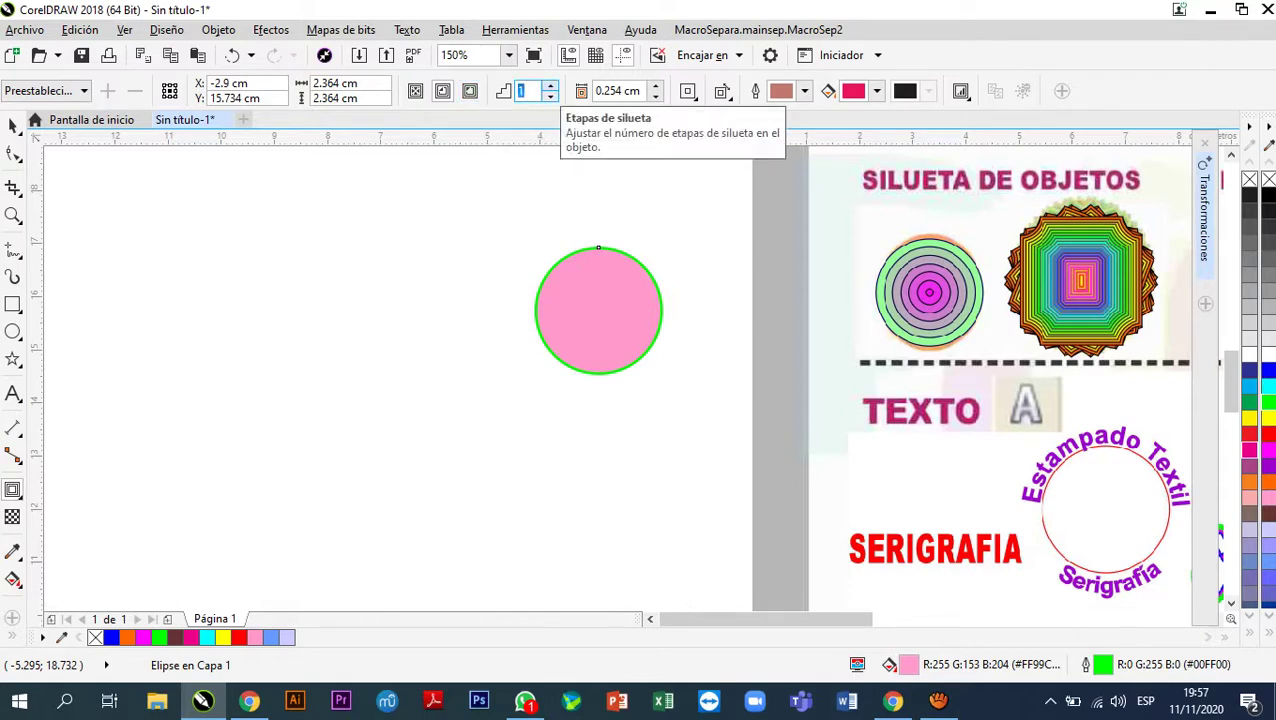
{"action": "type", "text": "2"}
{"action": "key", "text": "Return"}
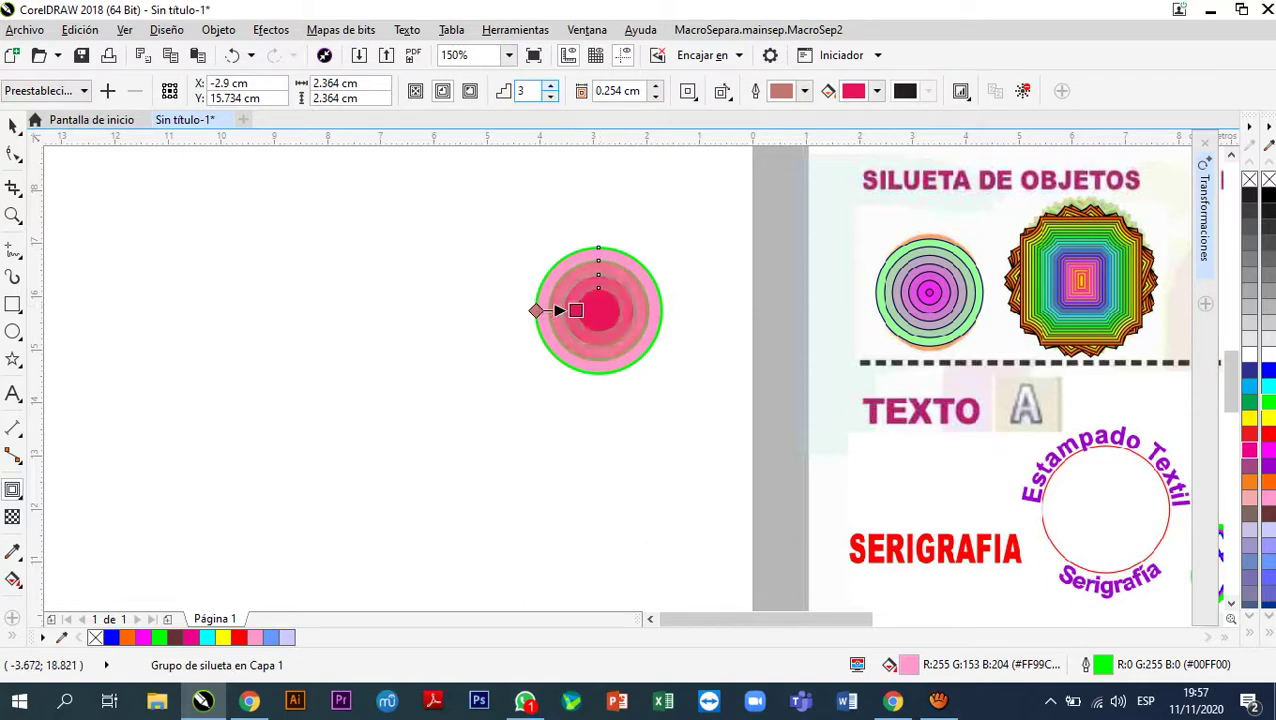
- Set the circle's inside contour to 4 steps
{"action": "double_click", "coordinate": [521, 91]}
{"action": "type", "text": "4"}
{"action": "key", "text": "Return"}
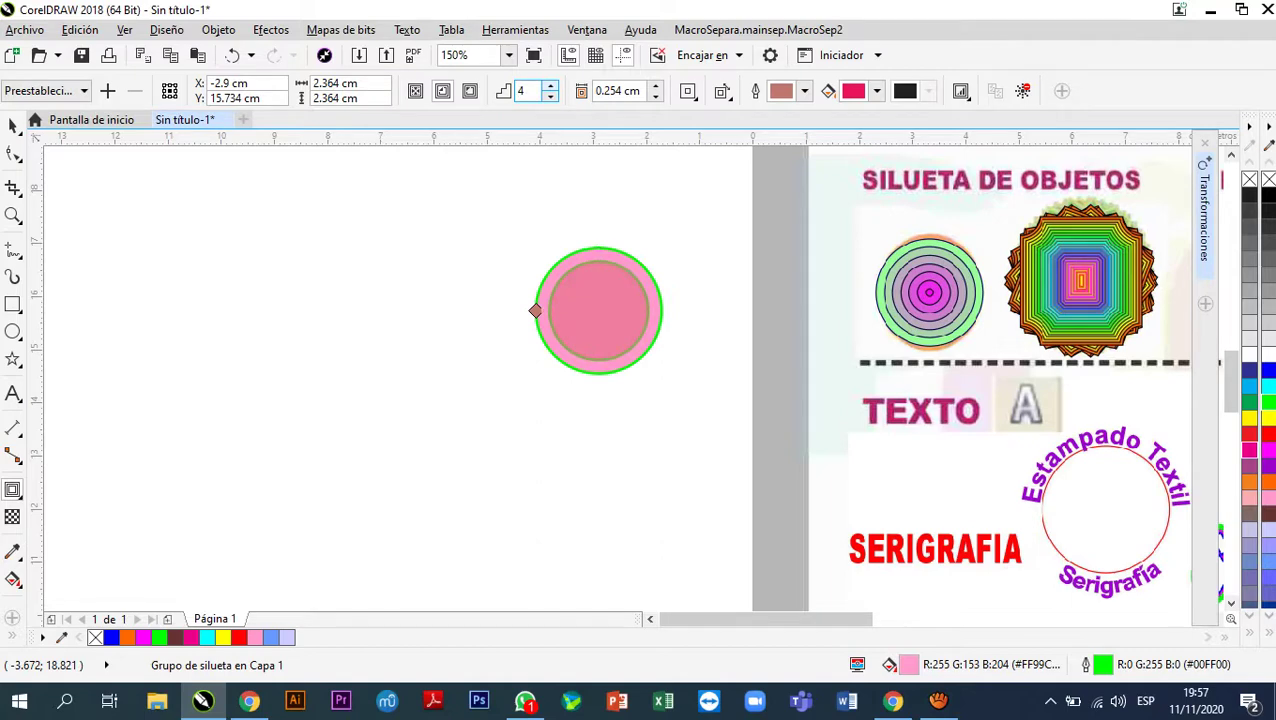
{"action": "left_click", "coordinate": [549, 96]}
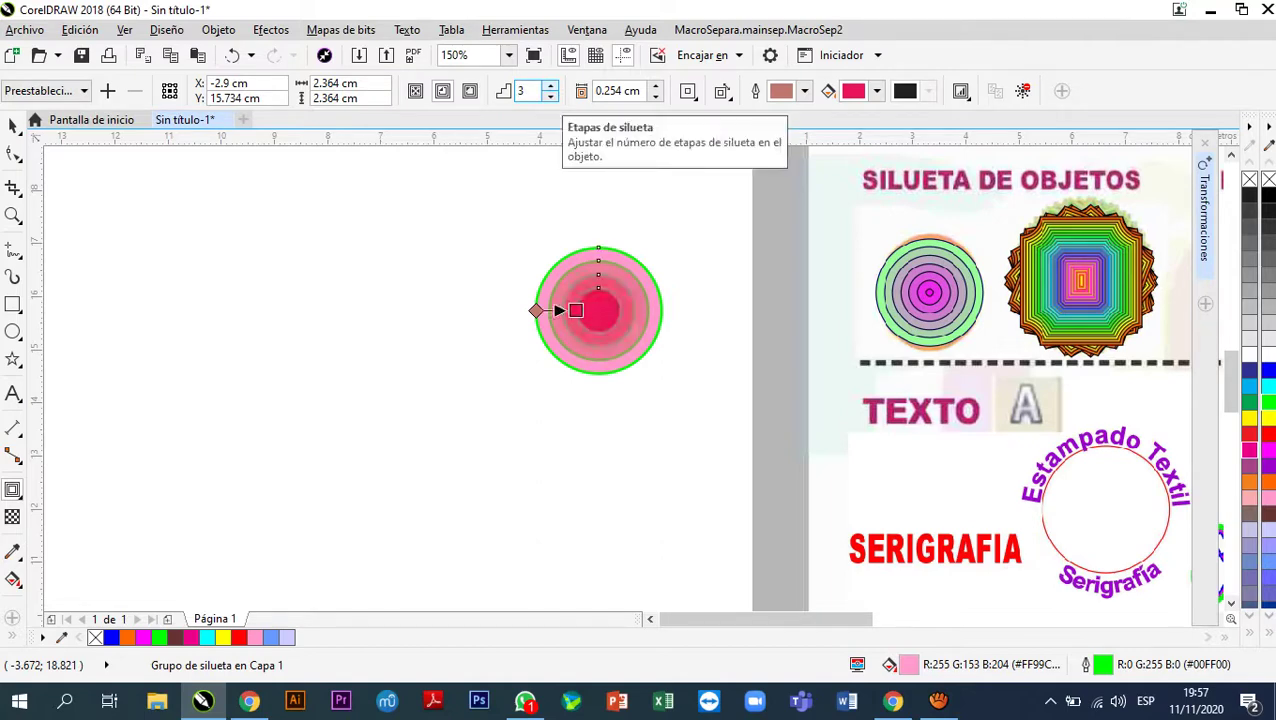
{"action": "left_click", "coordinate": [549, 86]}
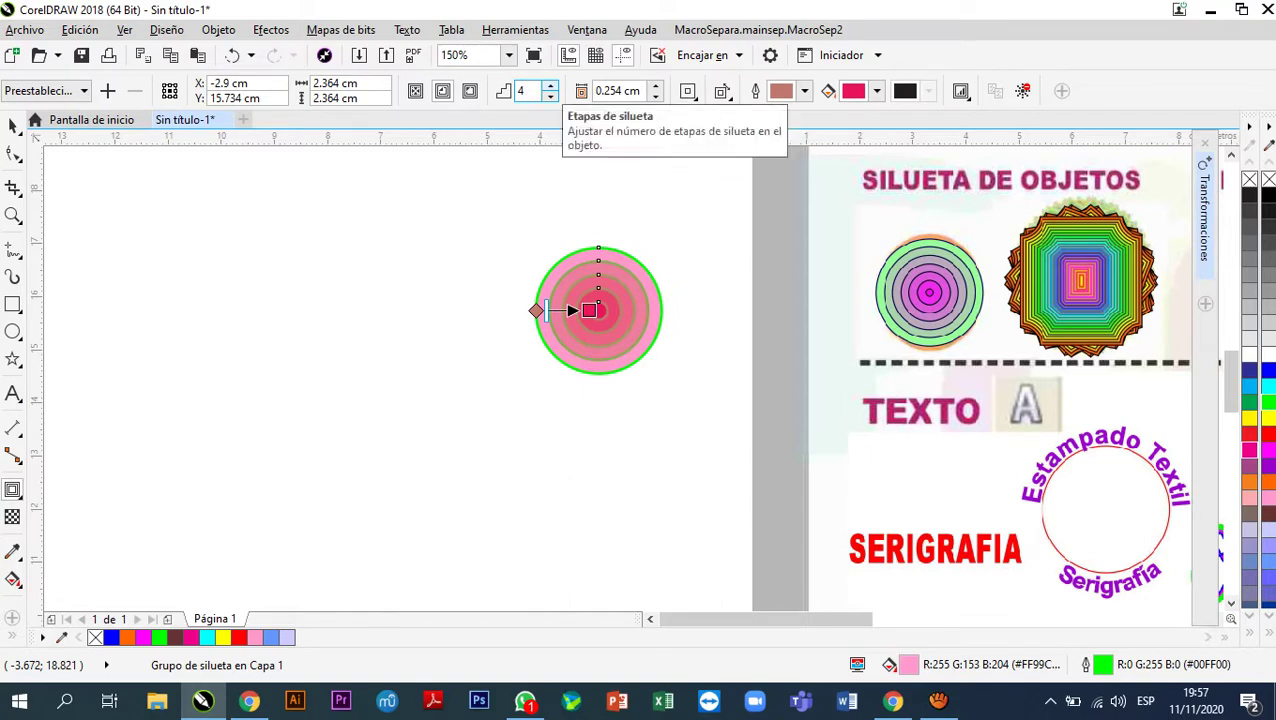
- Reduce the contour to a single step and raise it back to 4 steps to compare the rings
{"action": "scroll", "coordinate": [612, 316], "scroll_direction": "up", "scroll_amount": 4}
{"action": "scroll", "coordinate": [612, 316], "scroll_direction": "down", "scroll_amount": 1}
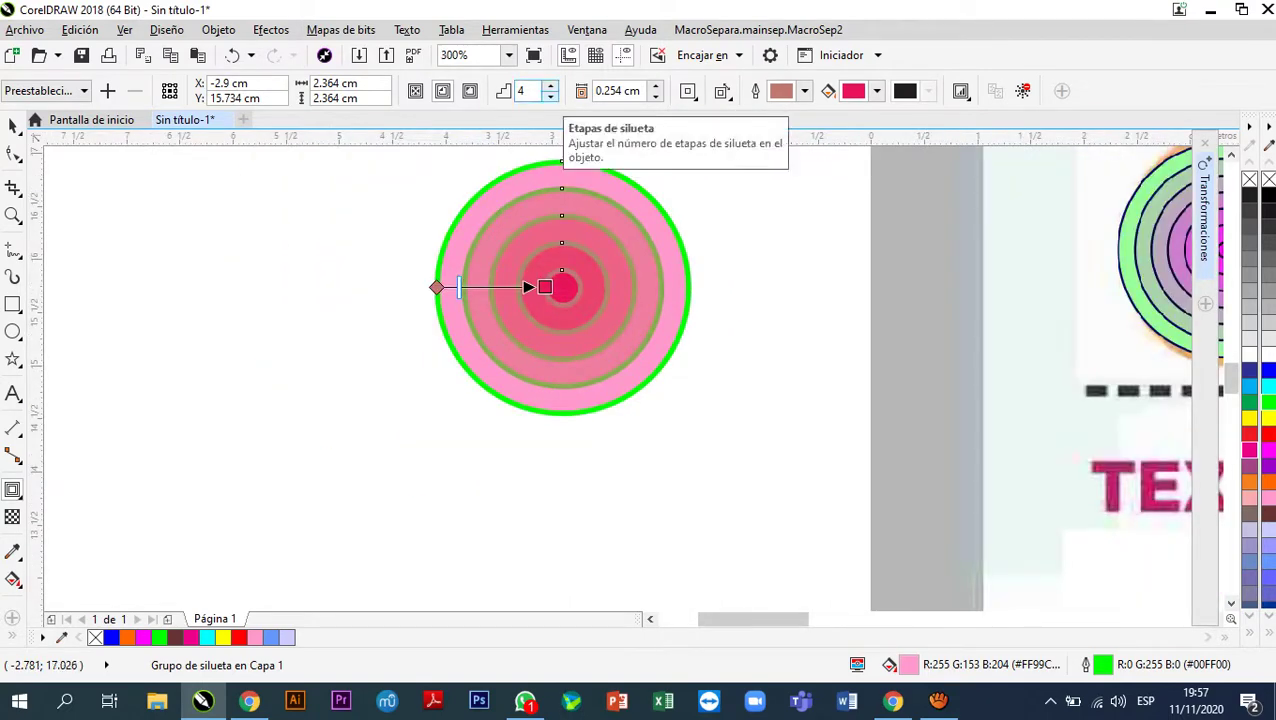
{"action": "left_click", "coordinate": [550, 96]}
{"action": "left_click", "coordinate": [550, 96]}
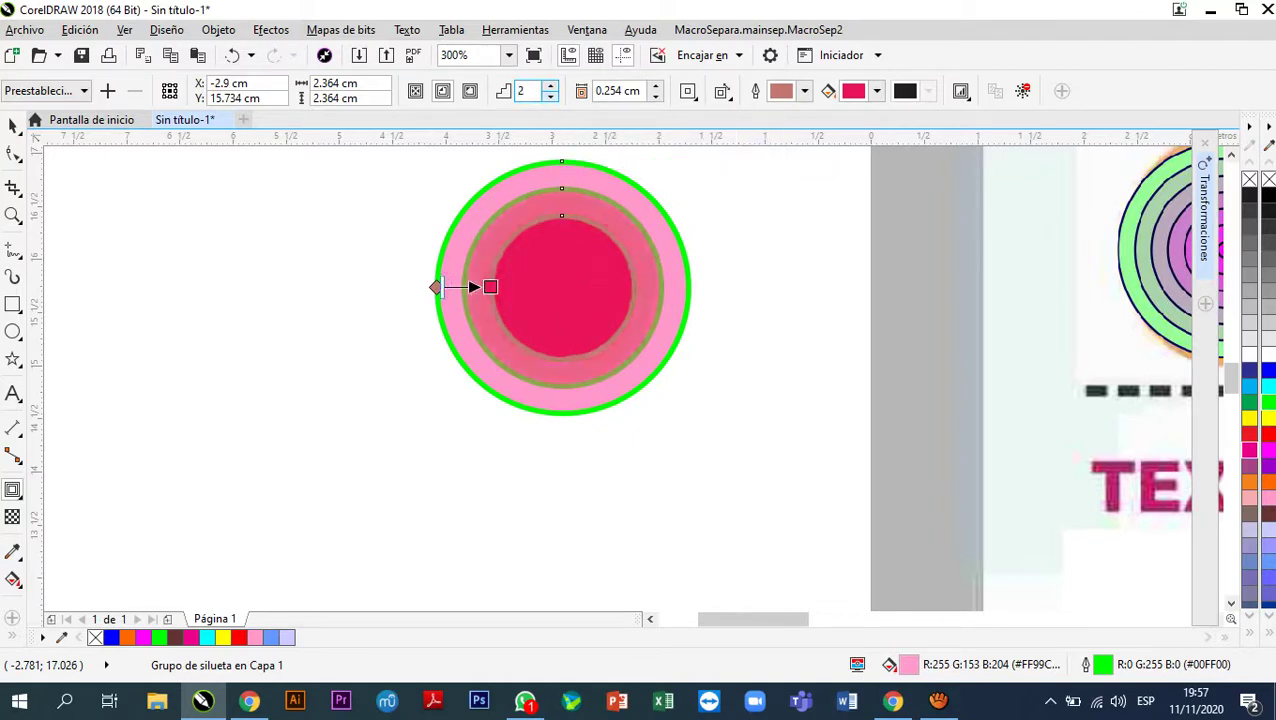
{"action": "left_click", "coordinate": [550, 96]}
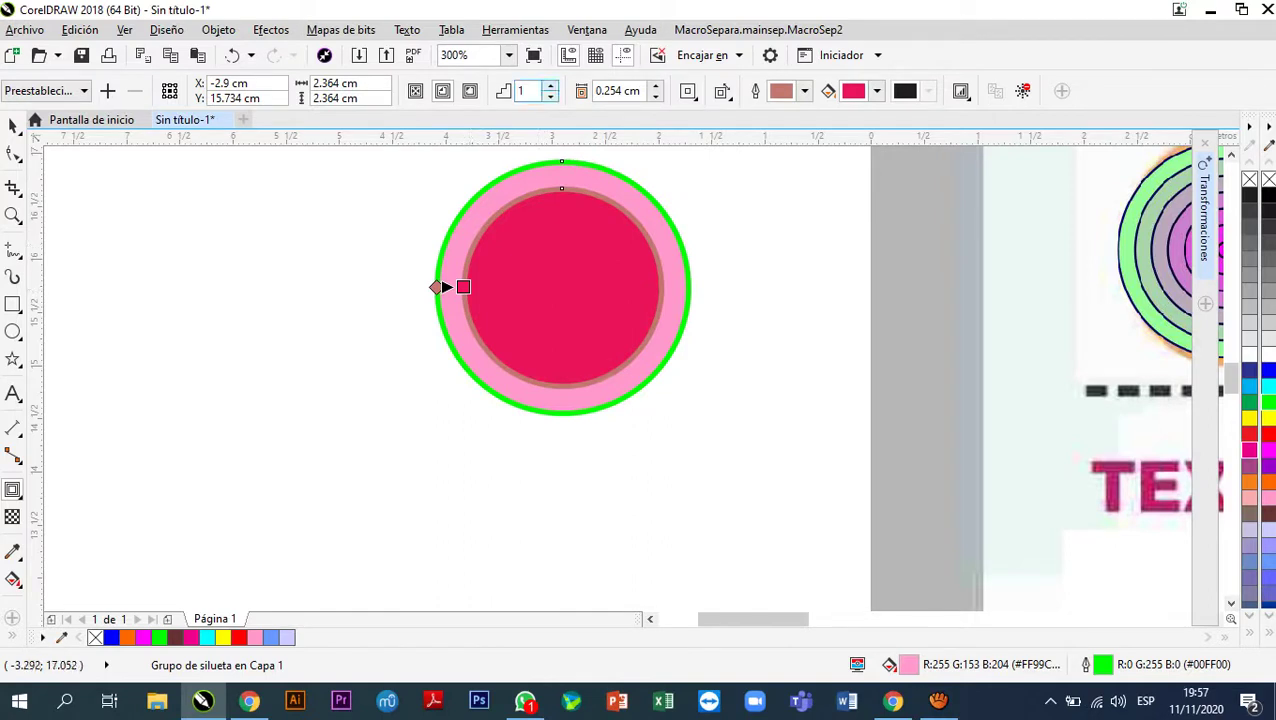
{"action": "left_click", "coordinate": [550, 86]}
{"action": "left_click", "coordinate": [550, 86]}
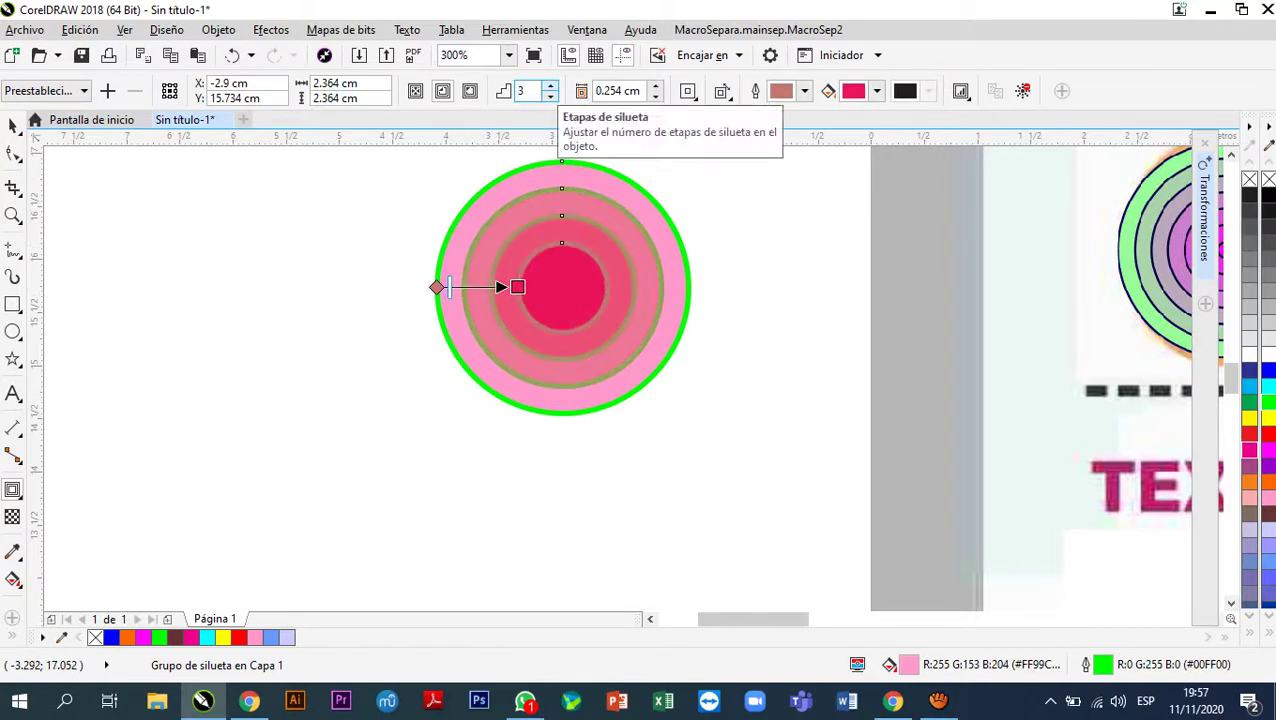
{"action": "left_click", "coordinate": [550, 86]}
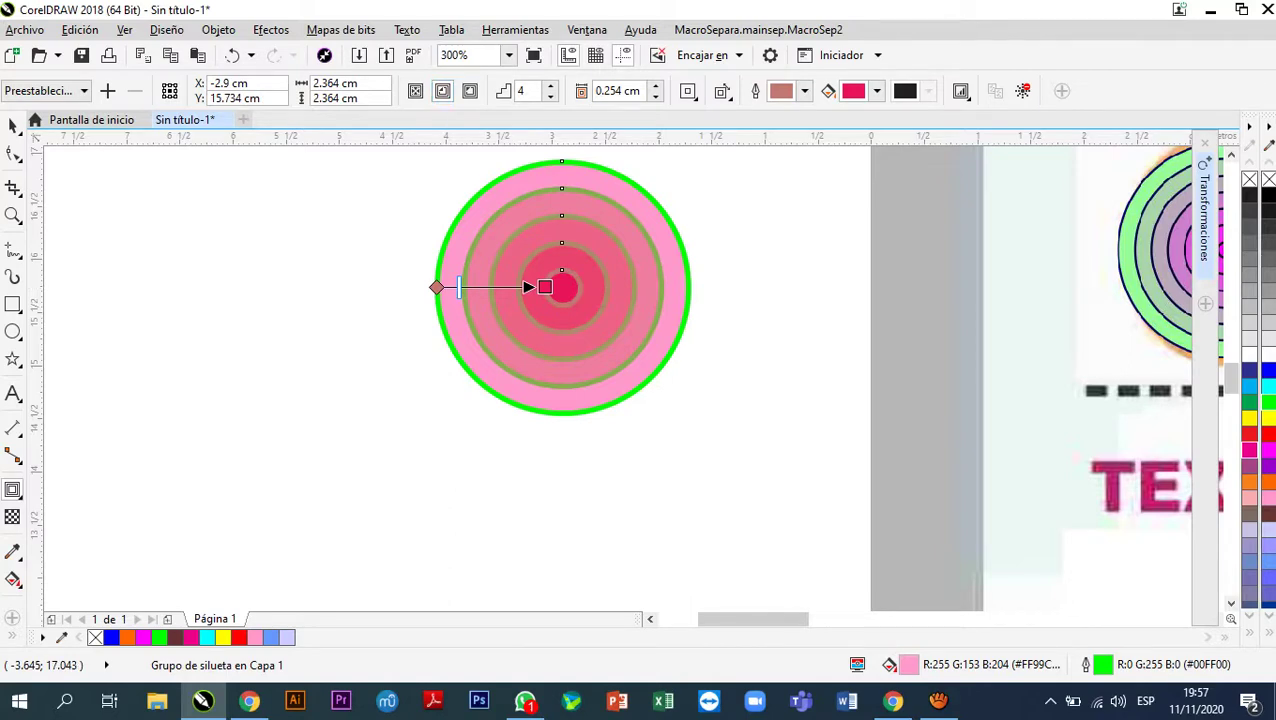
- Switch the contour to the outside of the circle, pull it back inside toward the centre, and set it to the outside again
{"action": "left_click", "coordinate": [470, 91]}
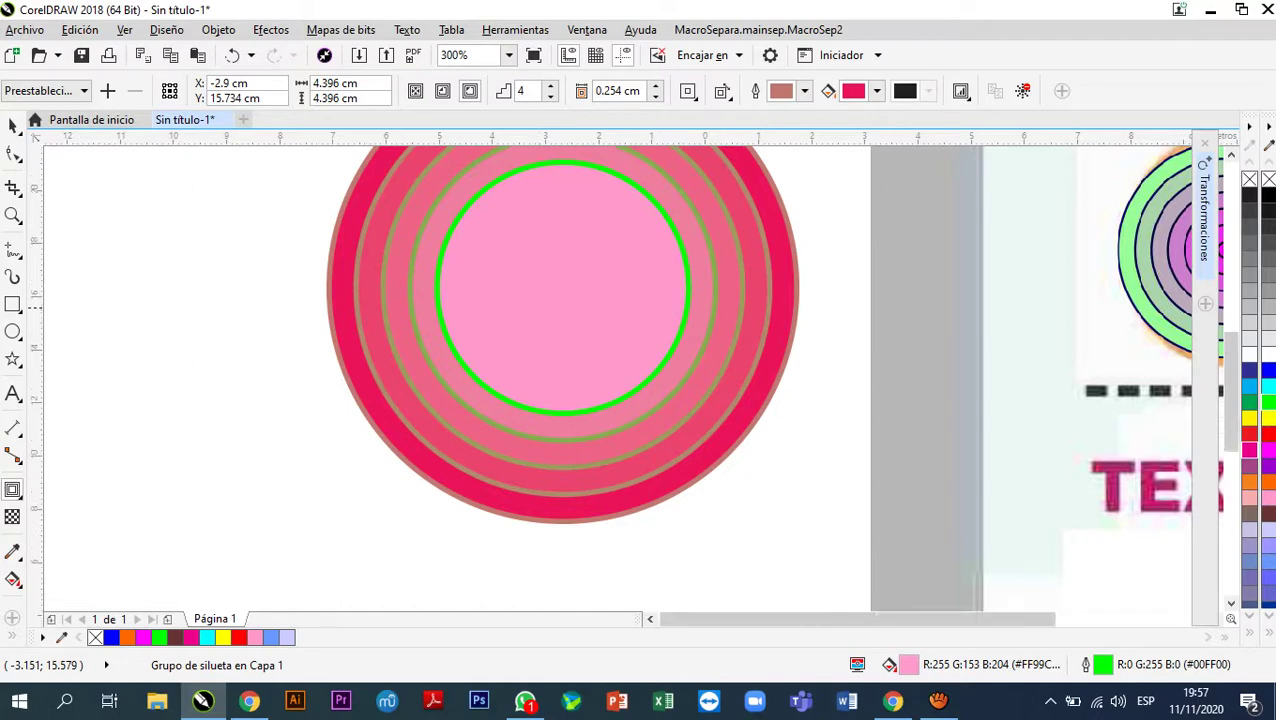
{"action": "scroll", "coordinate": [539, 308], "scroll_direction": "down", "scroll_amount": 2}
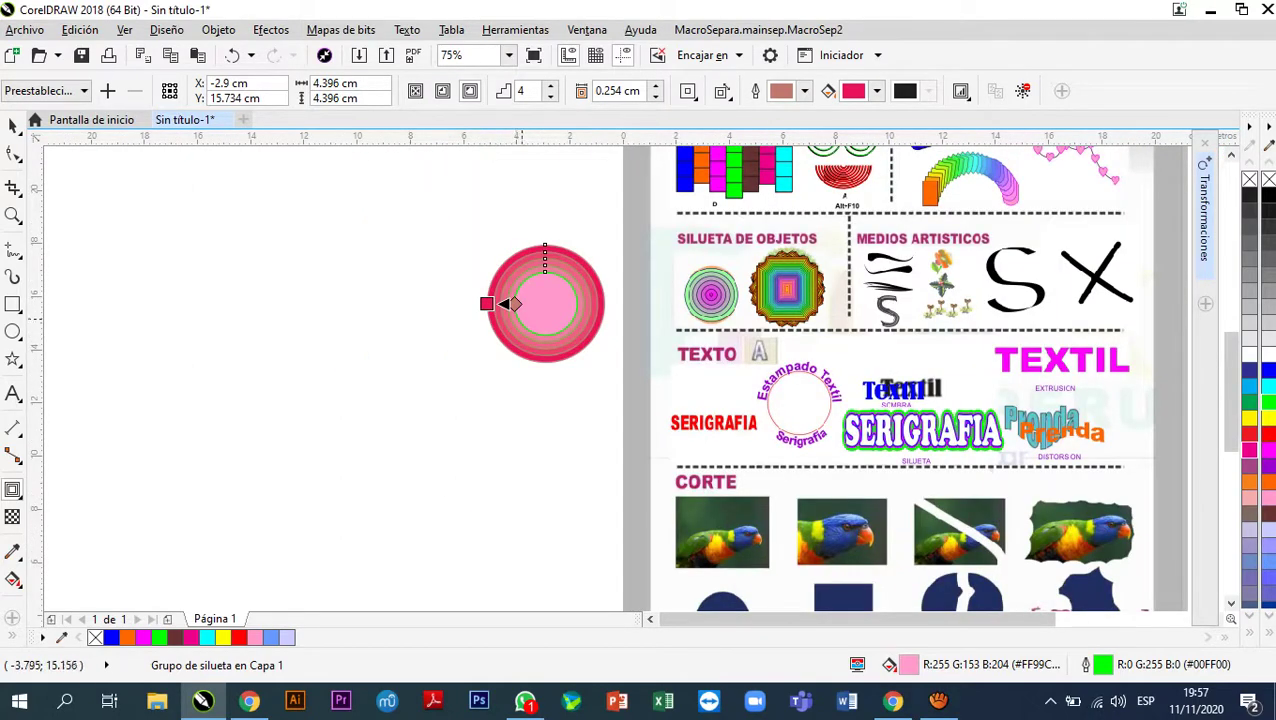
{"action": "left_click_drag", "start_coordinate": [487, 303], "coordinate": [541, 302]}
{"action": "scroll", "coordinate": [542, 304], "scroll_direction": "up", "scroll_amount": 3}
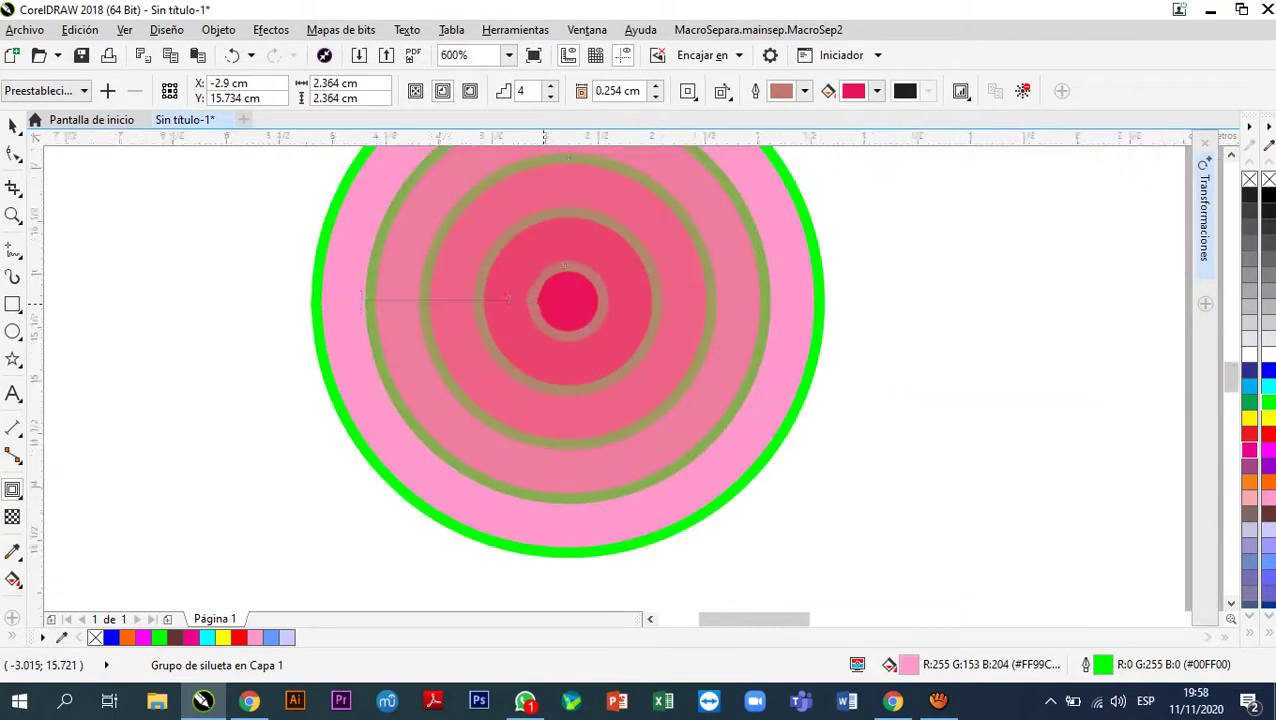
{"action": "scroll", "coordinate": [541, 303], "scroll_direction": "down", "scroll_amount": 2}
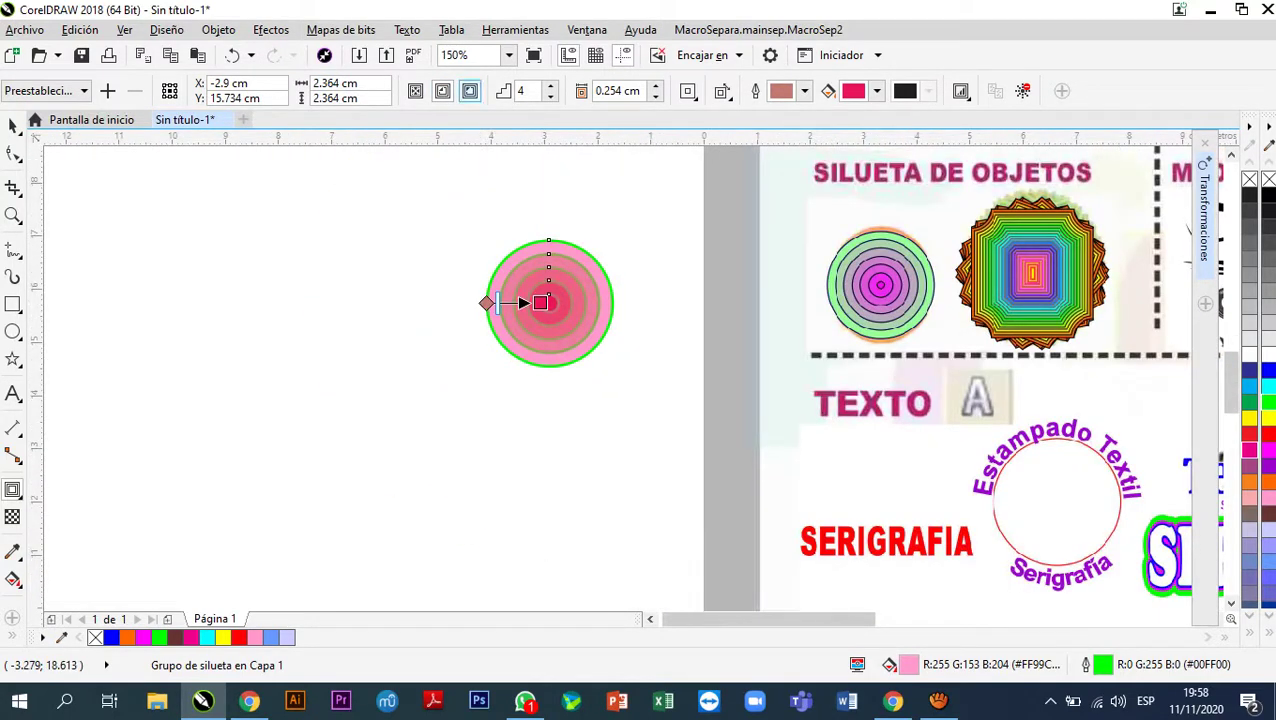
{"action": "left_click", "coordinate": [470, 91]}
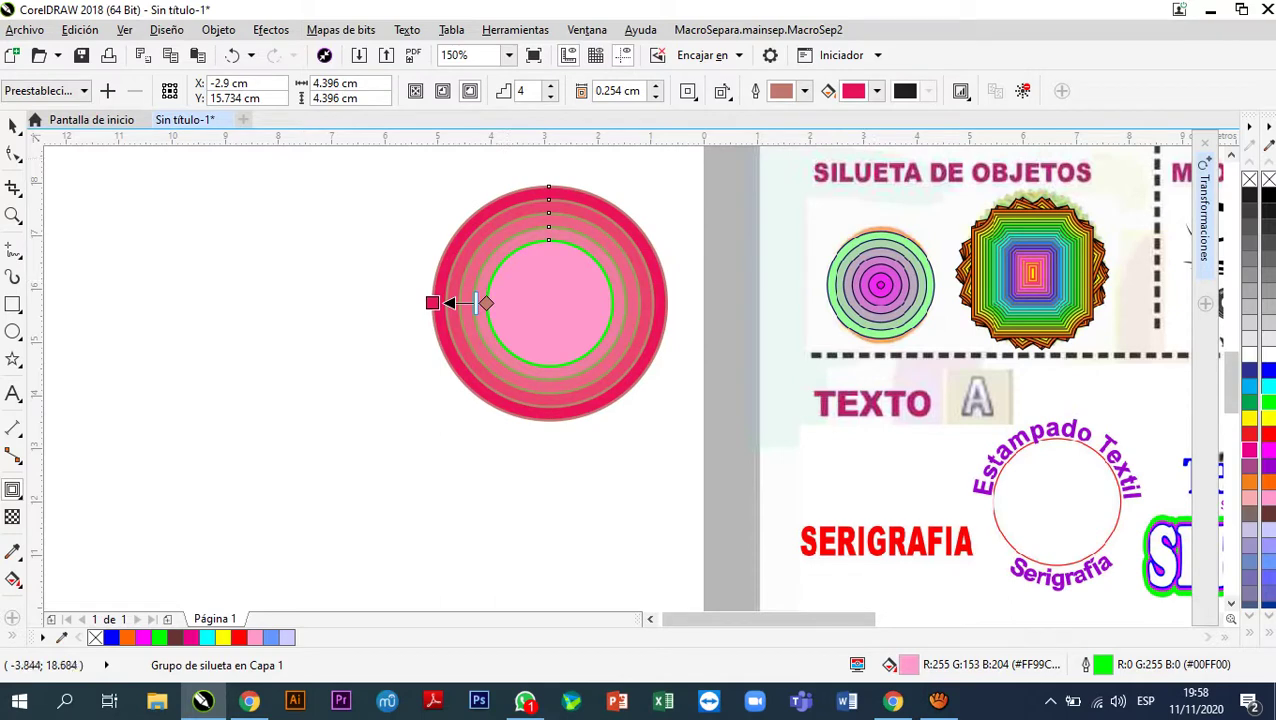
- Switch the circle's contour to the inside and move the contoured circle over the round sample under SILUETA DE OBJETOS
{"action": "left_click", "coordinate": [442, 91]}
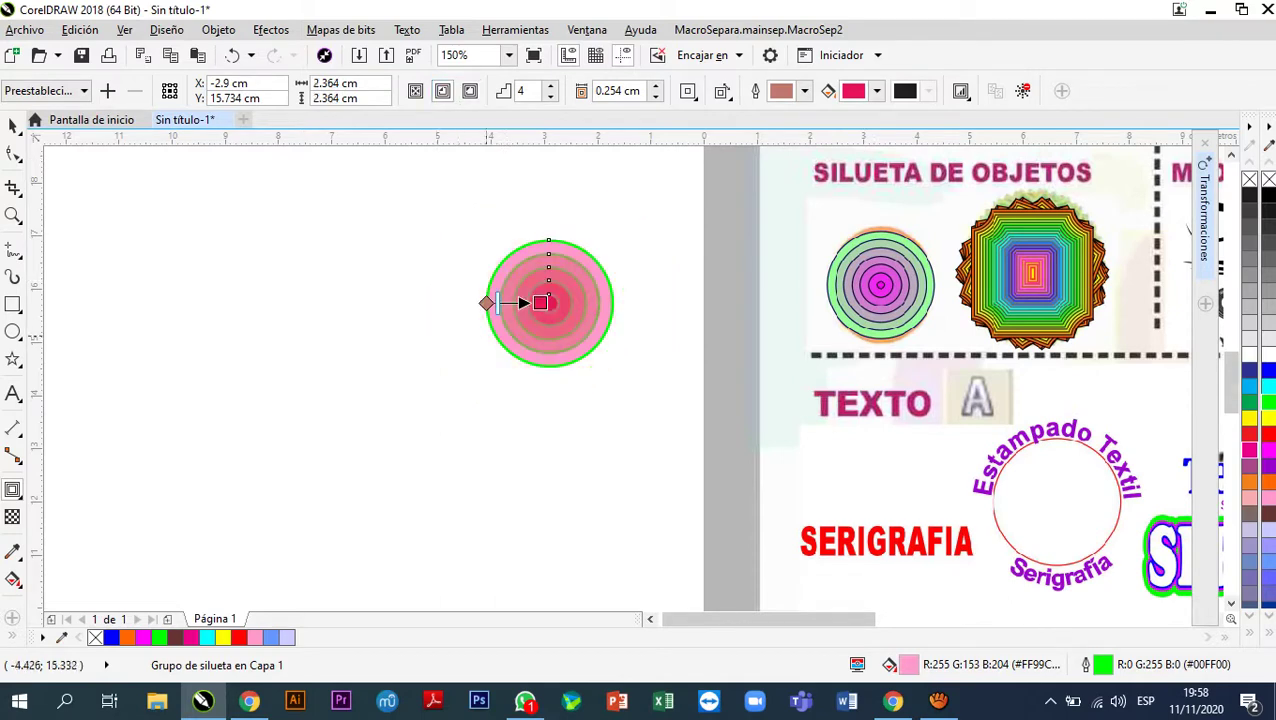
{"action": "left_click", "coordinate": [13, 125]}
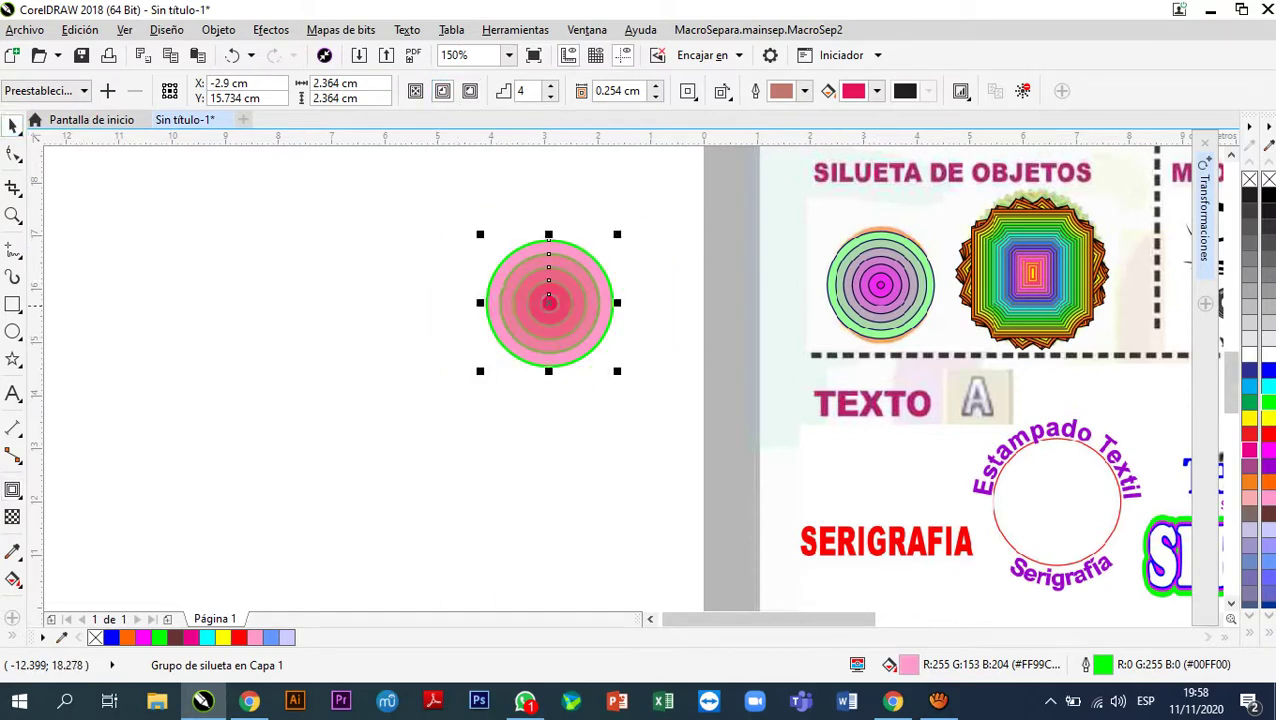
{"action": "left_click", "coordinate": [468, 387]}
{"action": "left_click_drag", "start_coordinate": [600, 316], "coordinate": [876, 304]}
{"action": "left_click", "coordinate": [367, 247]}
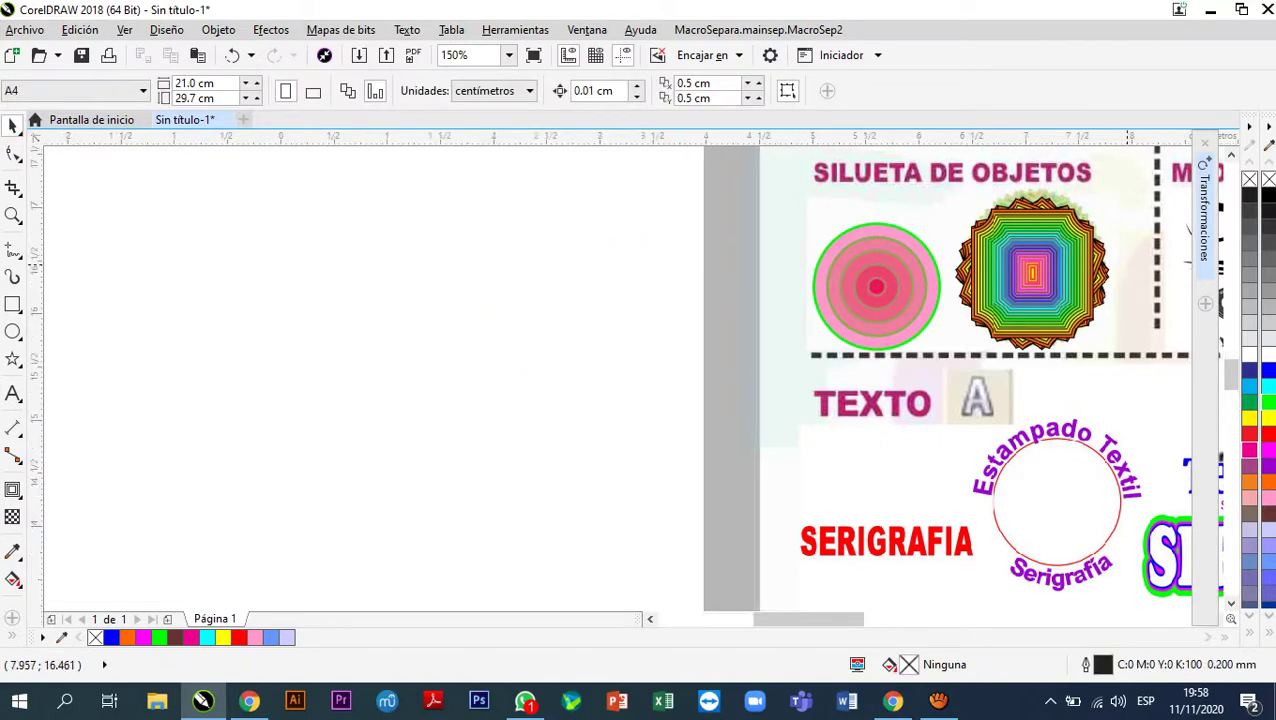
- Draw a square of about 2.575 cm per side in the empty area beside the page
{"action": "scroll", "coordinate": [1118, 264], "scroll_direction": "up", "scroll_amount": 3}
{"action": "scroll", "coordinate": [1118, 264], "scroll_direction": "down", "scroll_amount": 2}
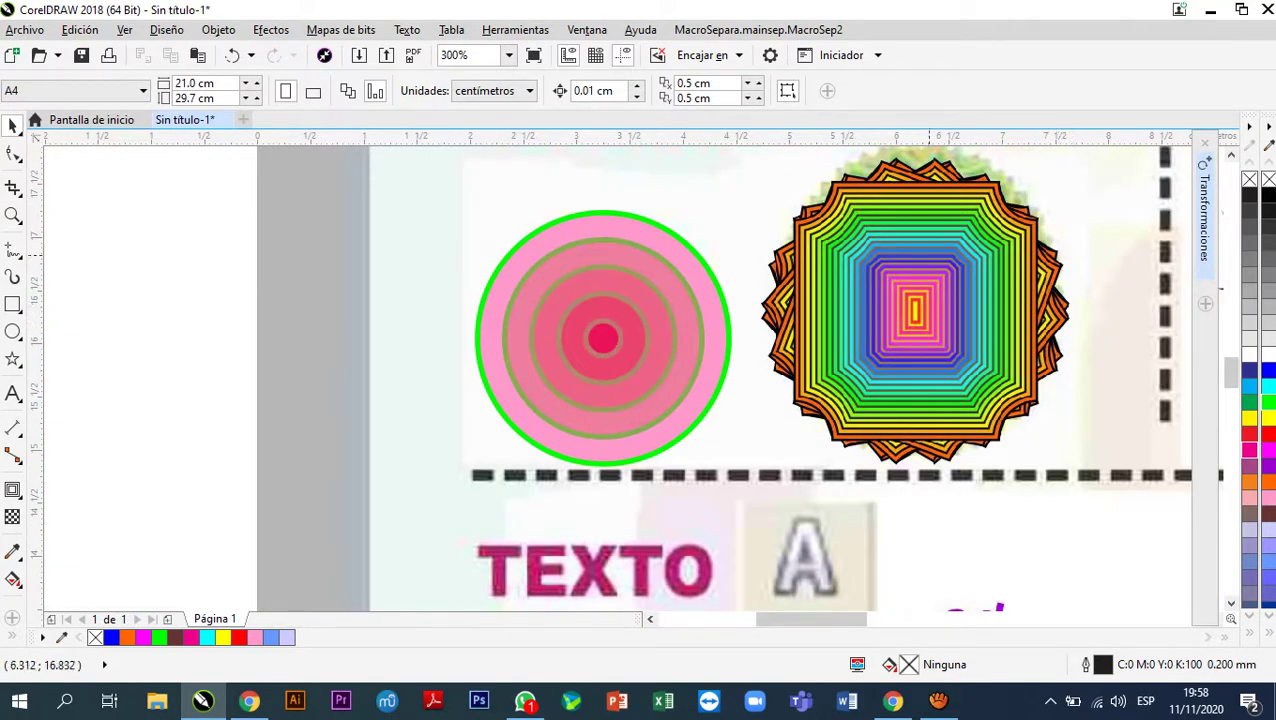
{"action": "scroll", "coordinate": [916, 310], "scroll_direction": "down", "scroll_amount": 3}
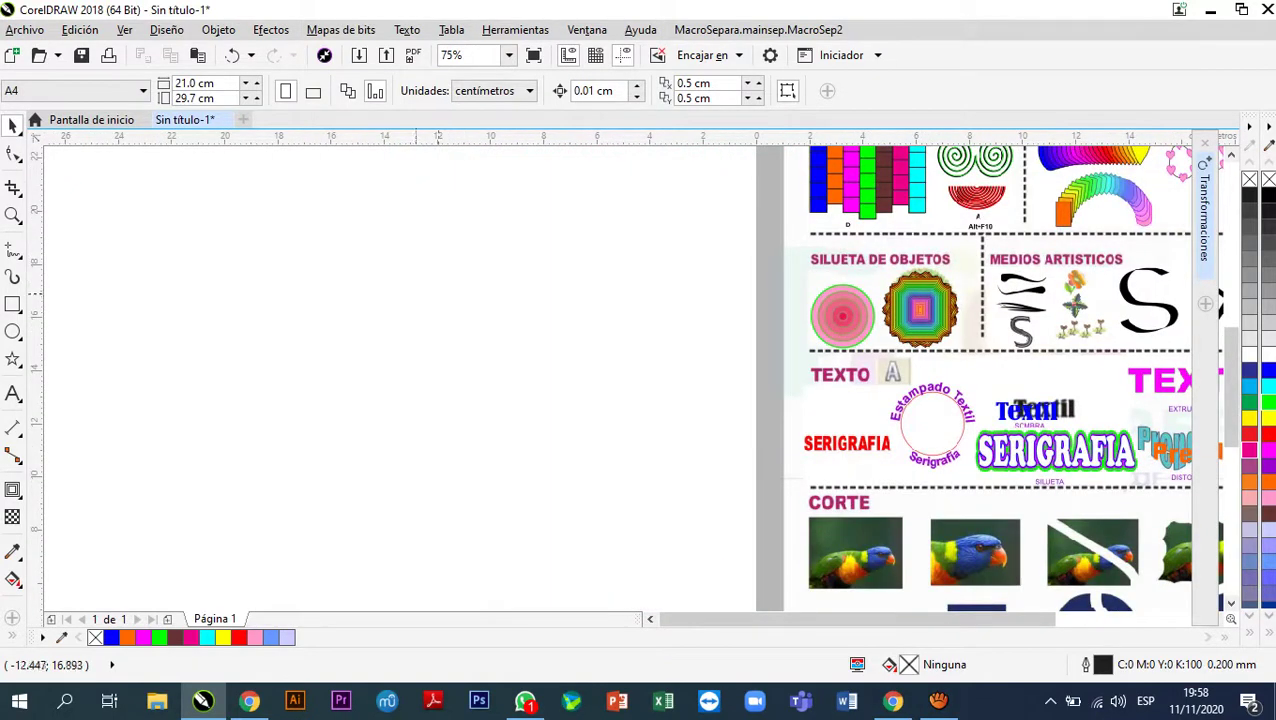
{"action": "left_click", "coordinate": [13, 304]}
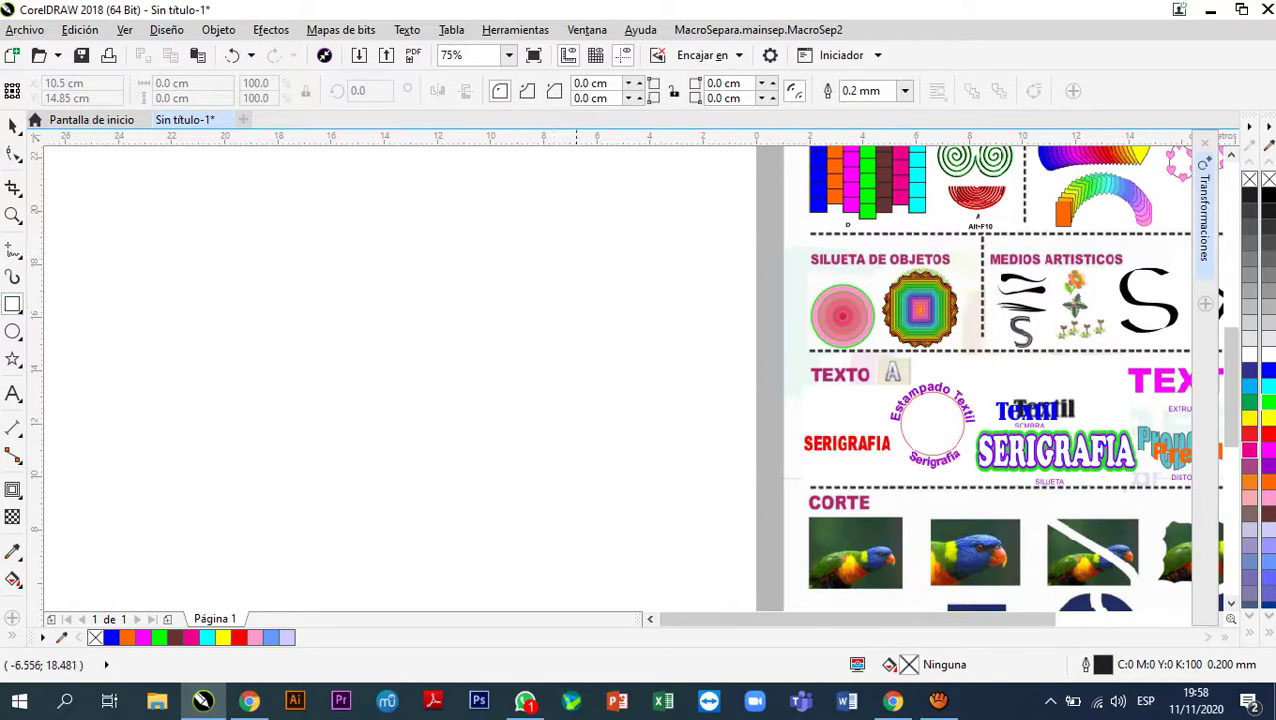
{"action": "left_click_drag", "start_coordinate": [552, 239], "coordinate": [620, 307]}
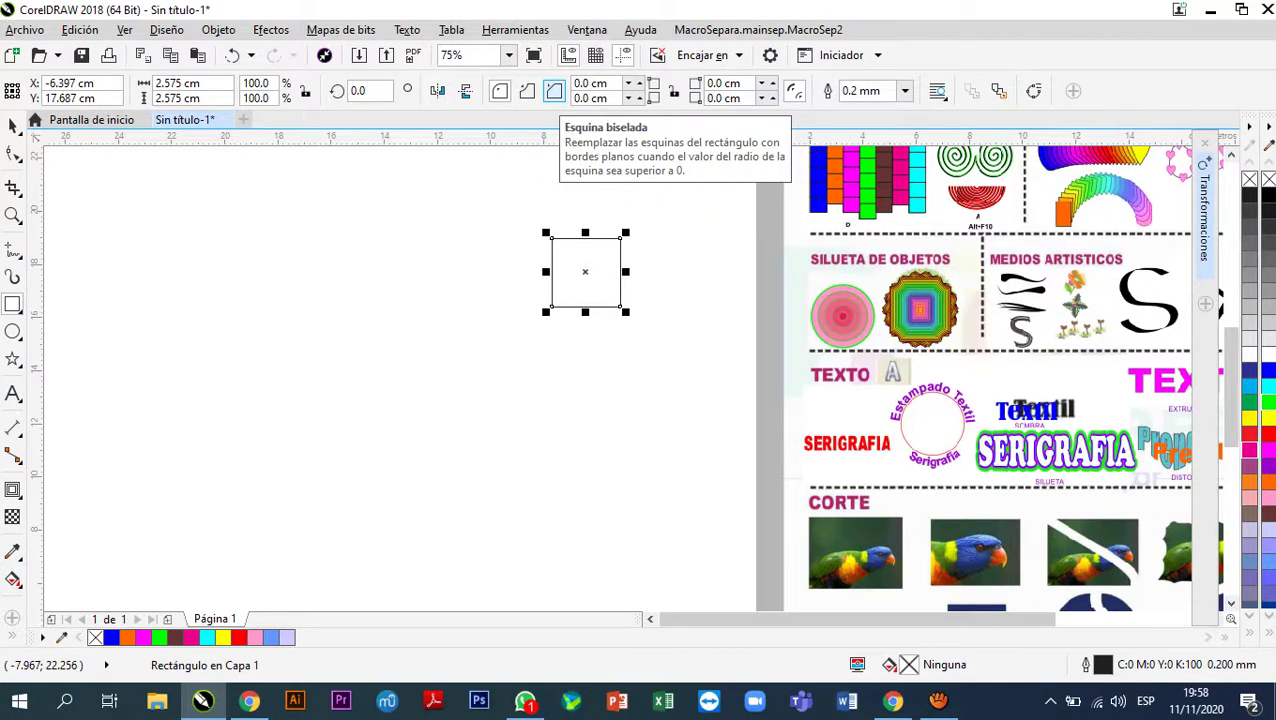
{"action": "key", "text": "Escape"}
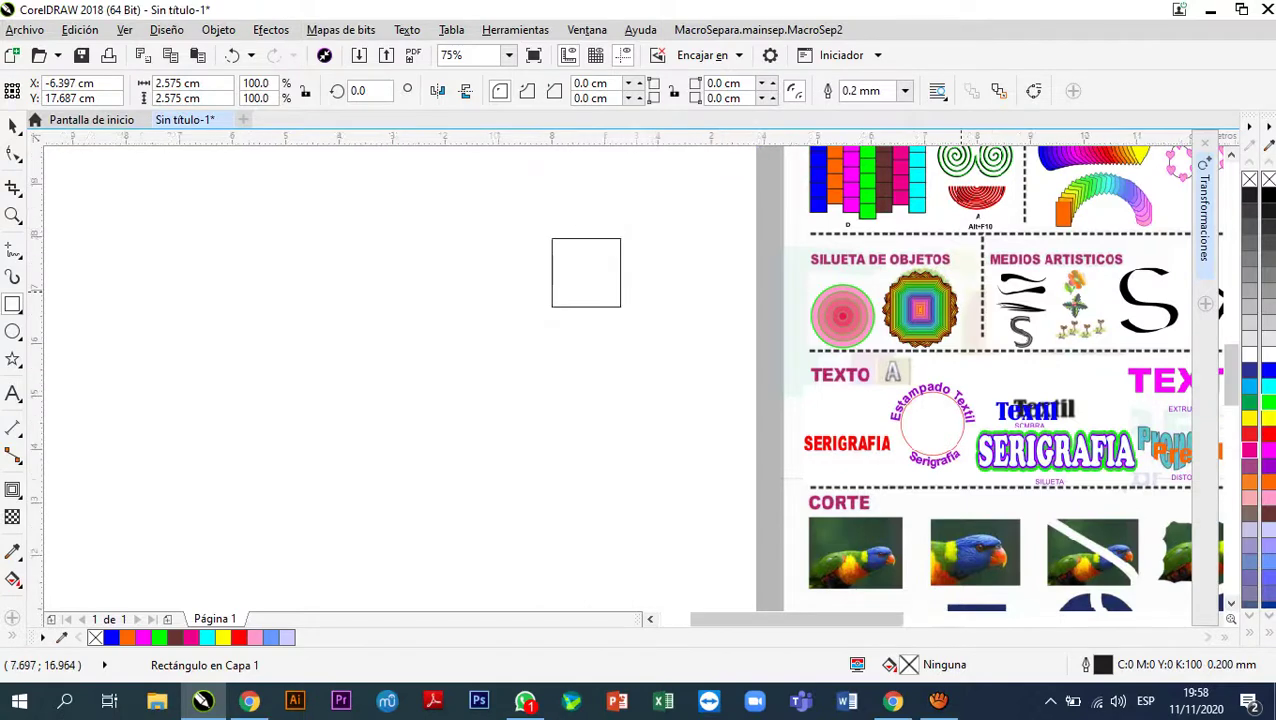
- Shape all four corners of the square into inward scallops with a radius of about 0.348 cm
{"action": "scroll", "coordinate": [955, 298], "scroll_direction": "up", "scroll_amount": 5}
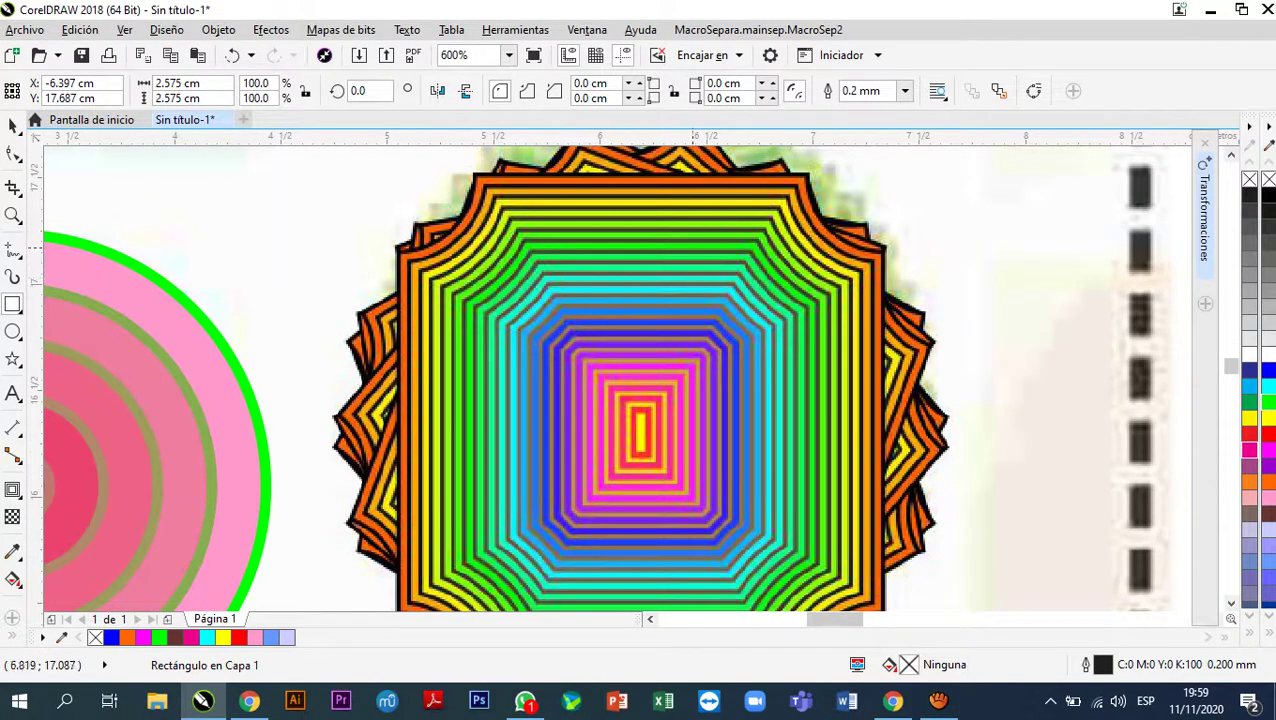
{"action": "scroll", "coordinate": [725, 275], "scroll_direction": "down", "scroll_amount": 4}
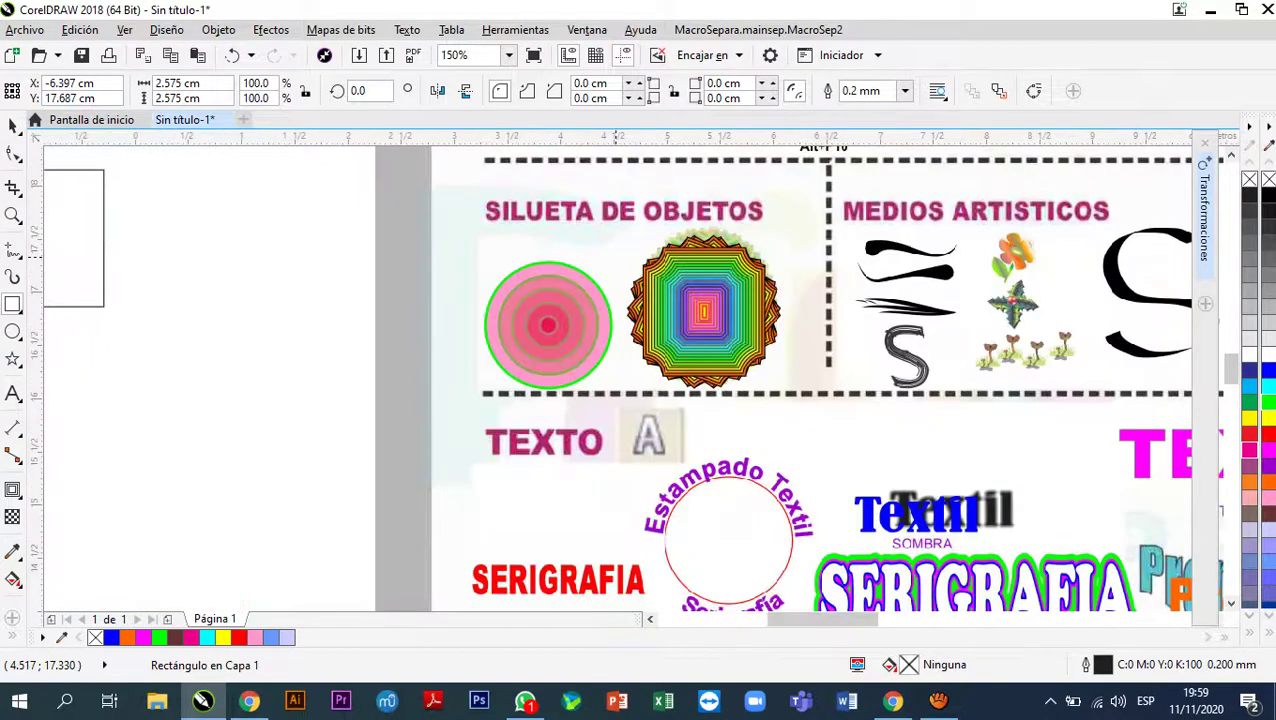
{"action": "scroll", "coordinate": [616, 256], "scroll_direction": "up", "scroll_amount": 2}
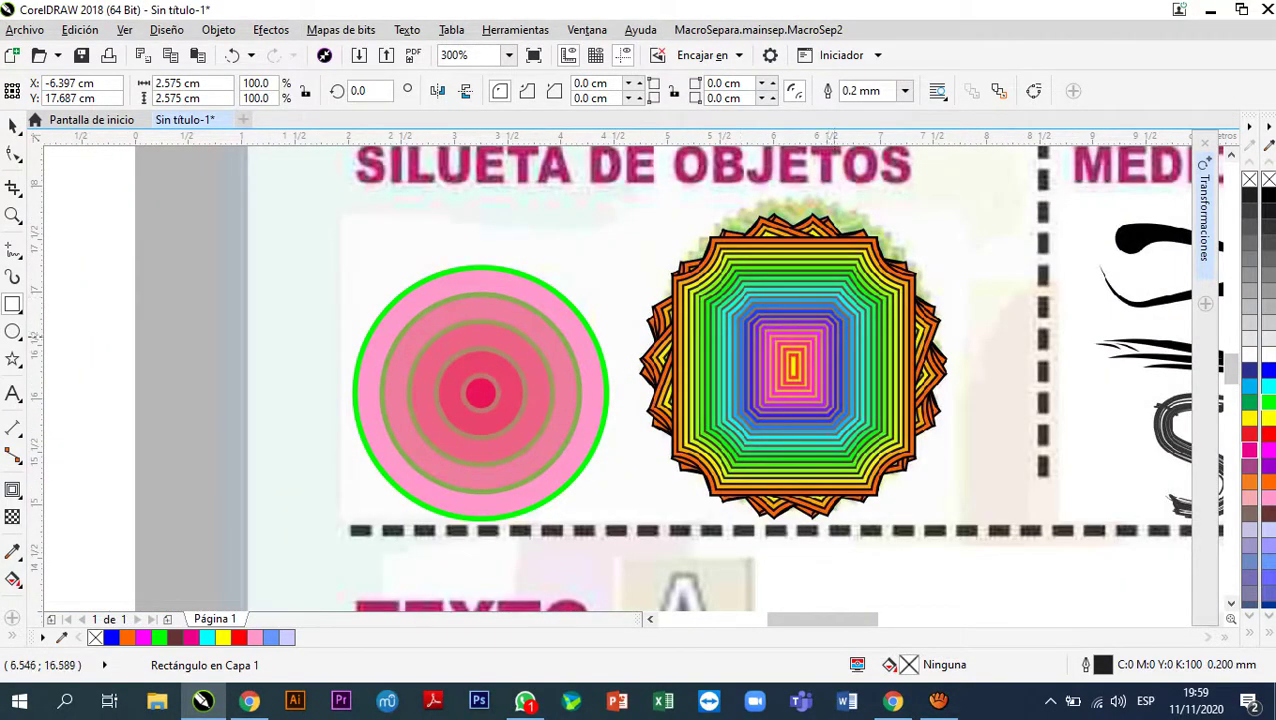
{"action": "scroll", "coordinate": [683, 326], "scroll_direction": "down", "scroll_amount": 4}
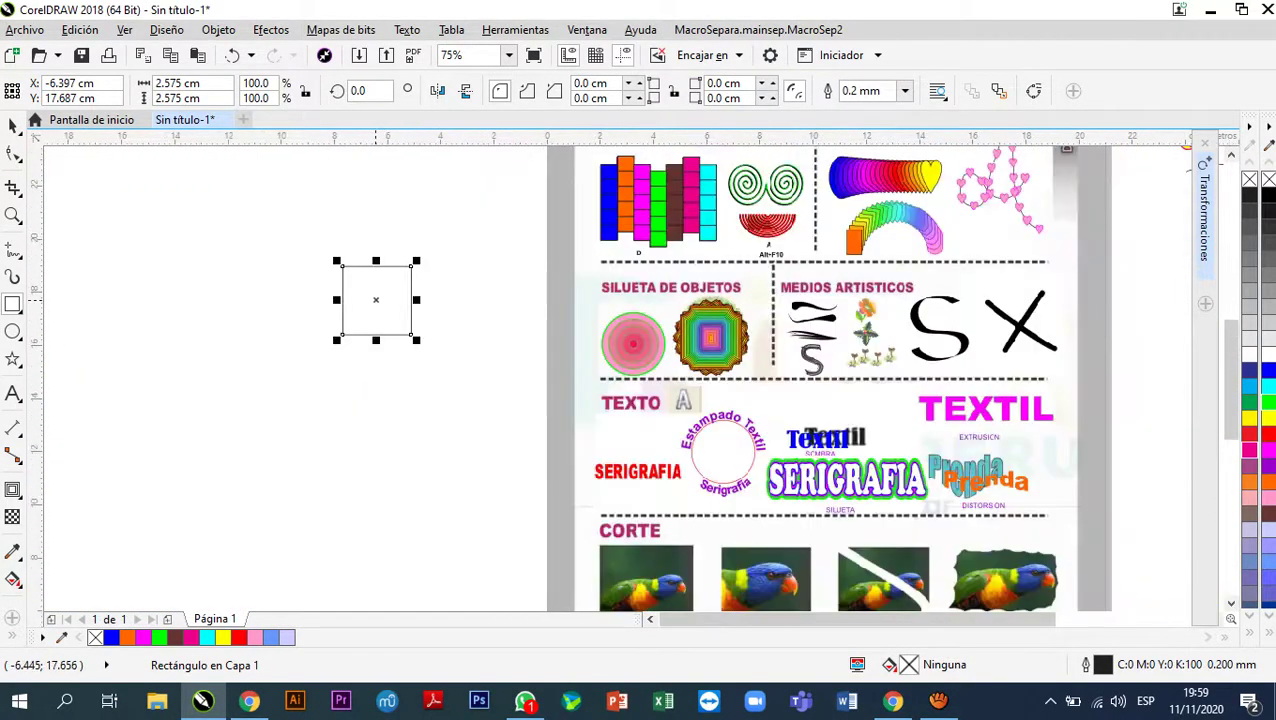
{"action": "scroll", "coordinate": [376, 300], "scroll_direction": "up", "scroll_amount": 2}
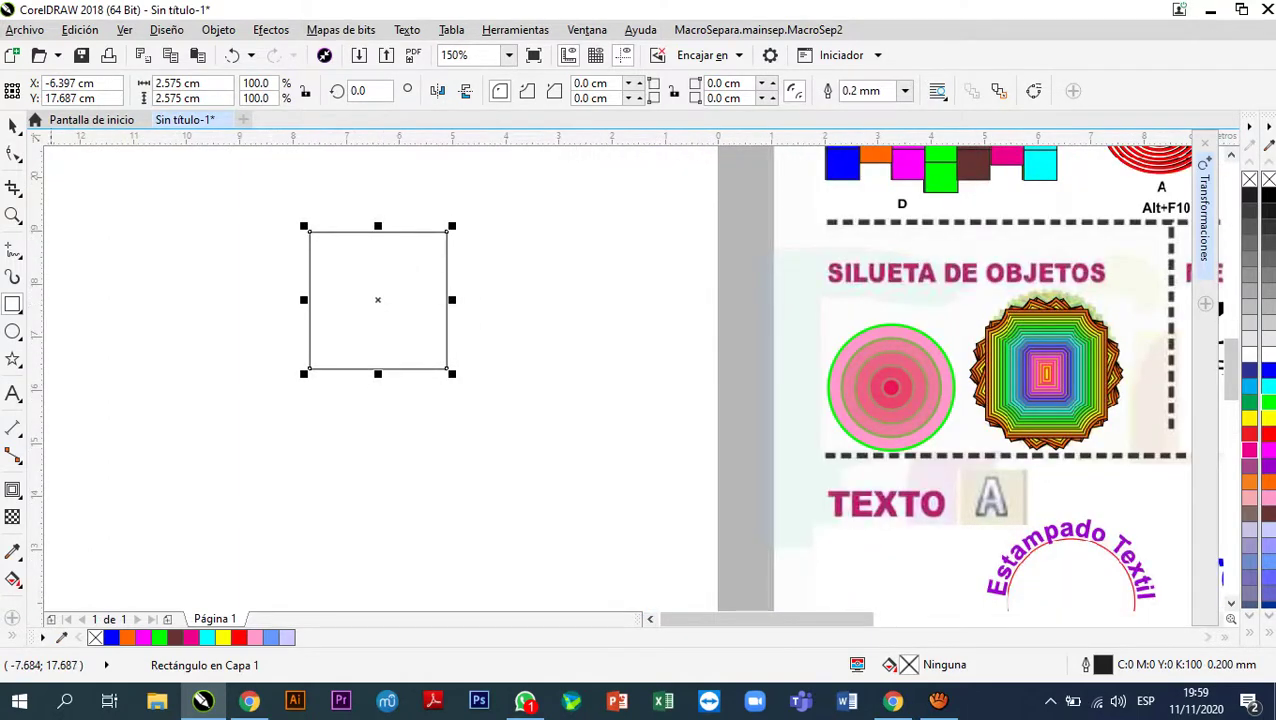
{"action": "left_click", "coordinate": [12, 152]}
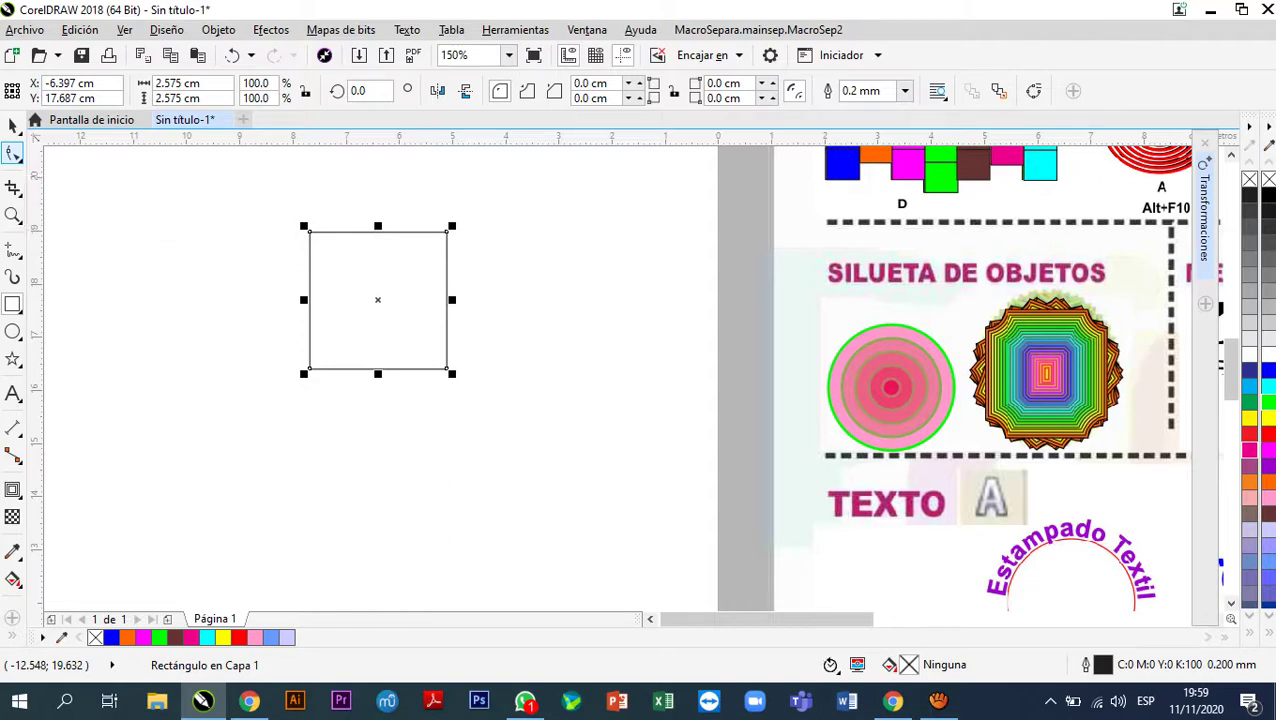
{"action": "left_click", "coordinate": [12, 150]}
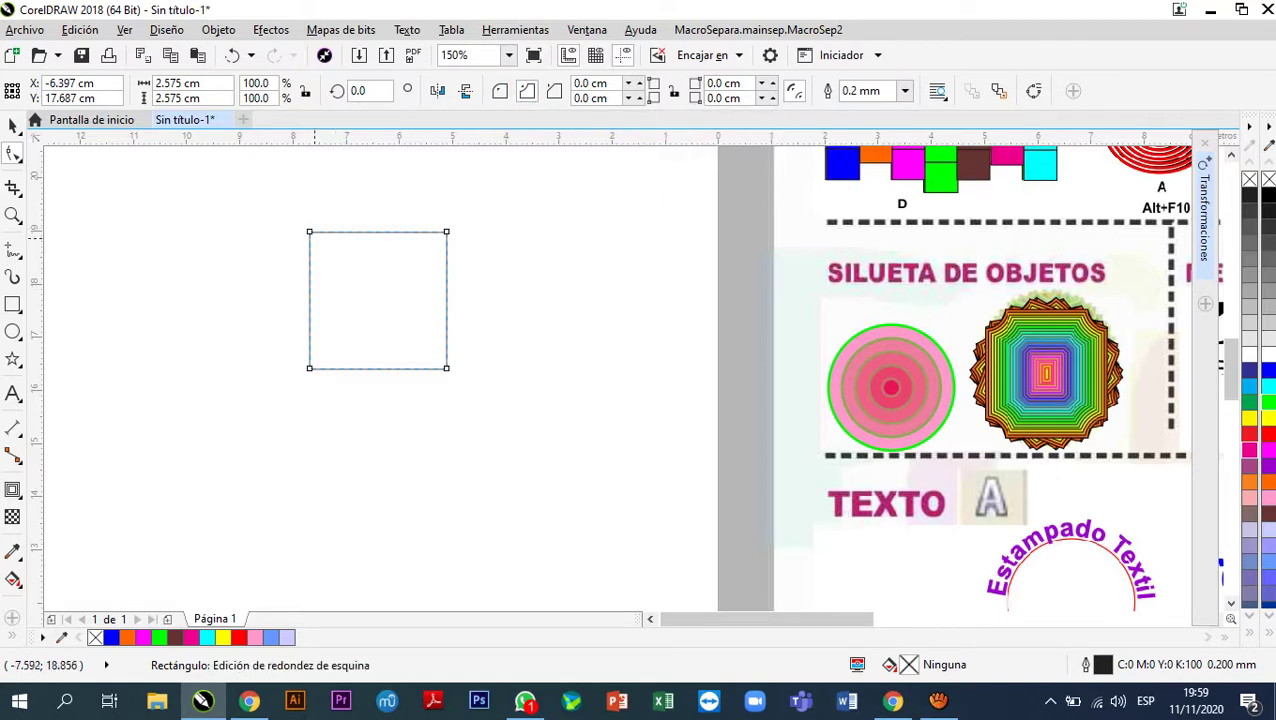
{"action": "left_click_drag", "start_coordinate": [310, 234], "coordinate": [325, 250]}
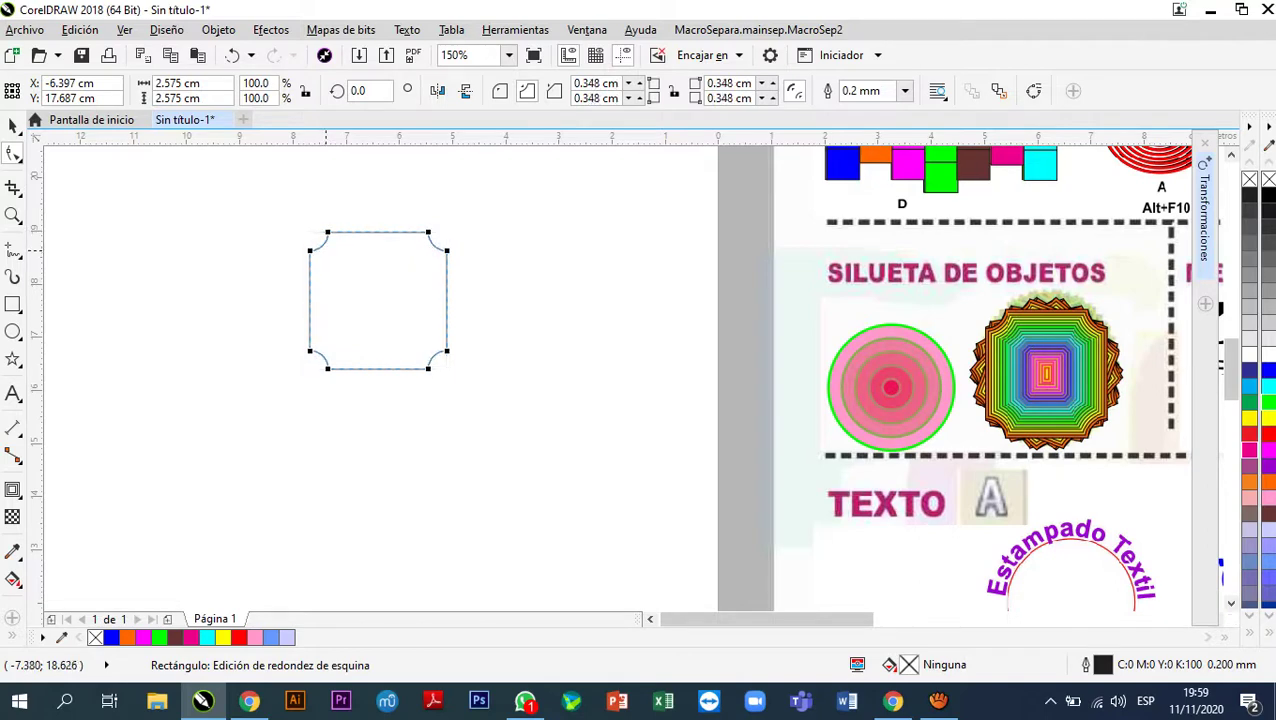
{"action": "left_click", "coordinate": [13, 125]}
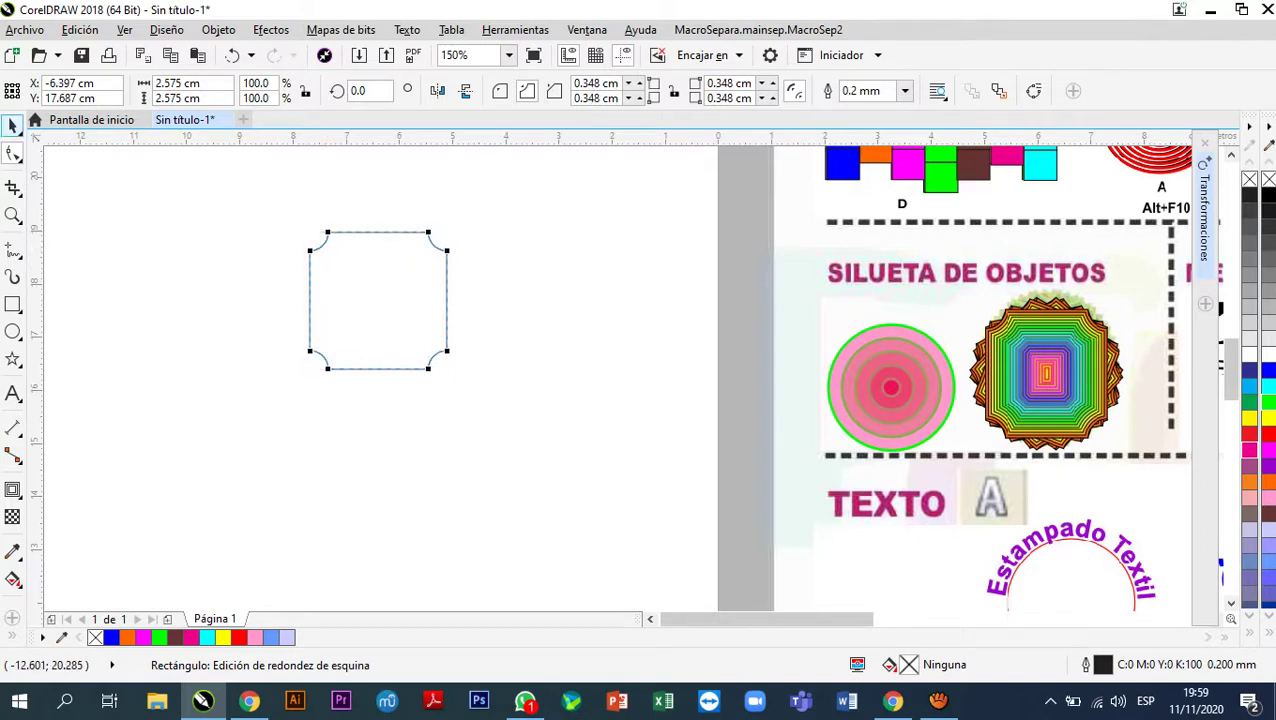
{"action": "left_click", "coordinate": [150, 275]}
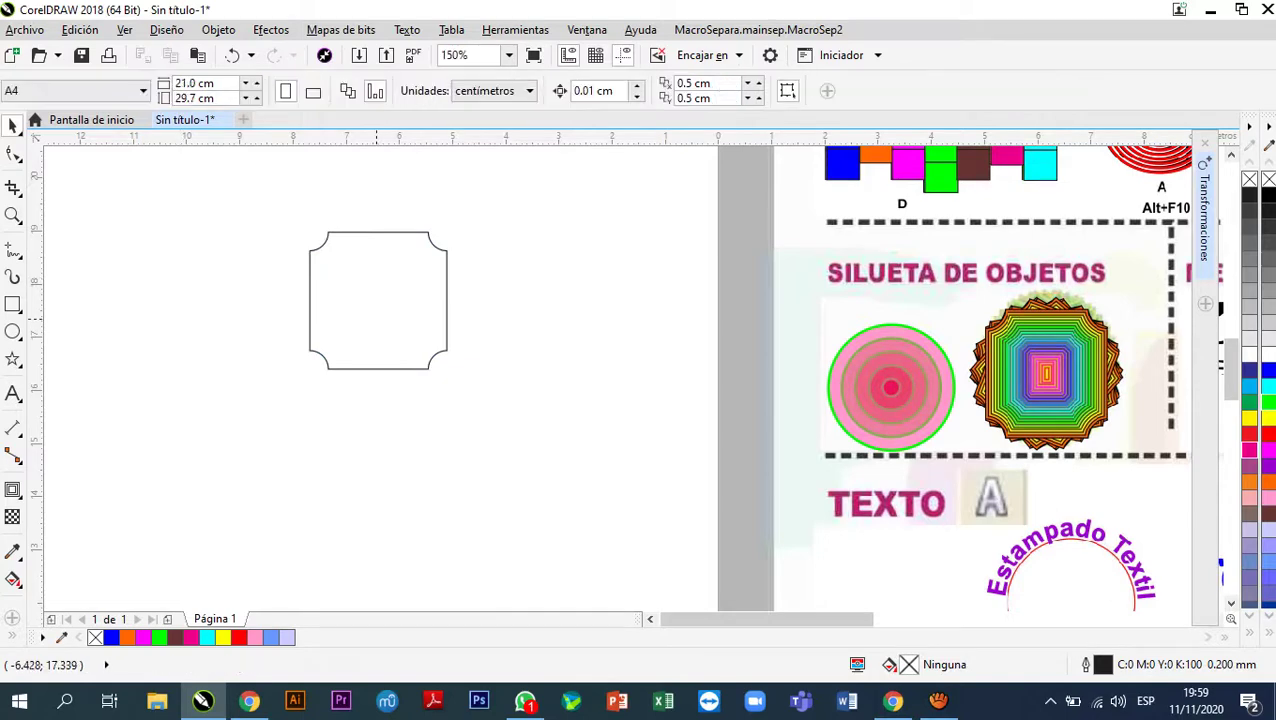
- Bring the scalloped square closer to the page and colour it with a cyan fill and a magenta outline
{"action": "scroll", "coordinate": [383, 320], "scroll_direction": "up", "scroll_amount": 2}
{"action": "scroll", "coordinate": [385, 320], "scroll_direction": "down", "scroll_amount": 2}
{"action": "left_click_drag", "start_coordinate": [385, 305], "coordinate": [499, 321]}
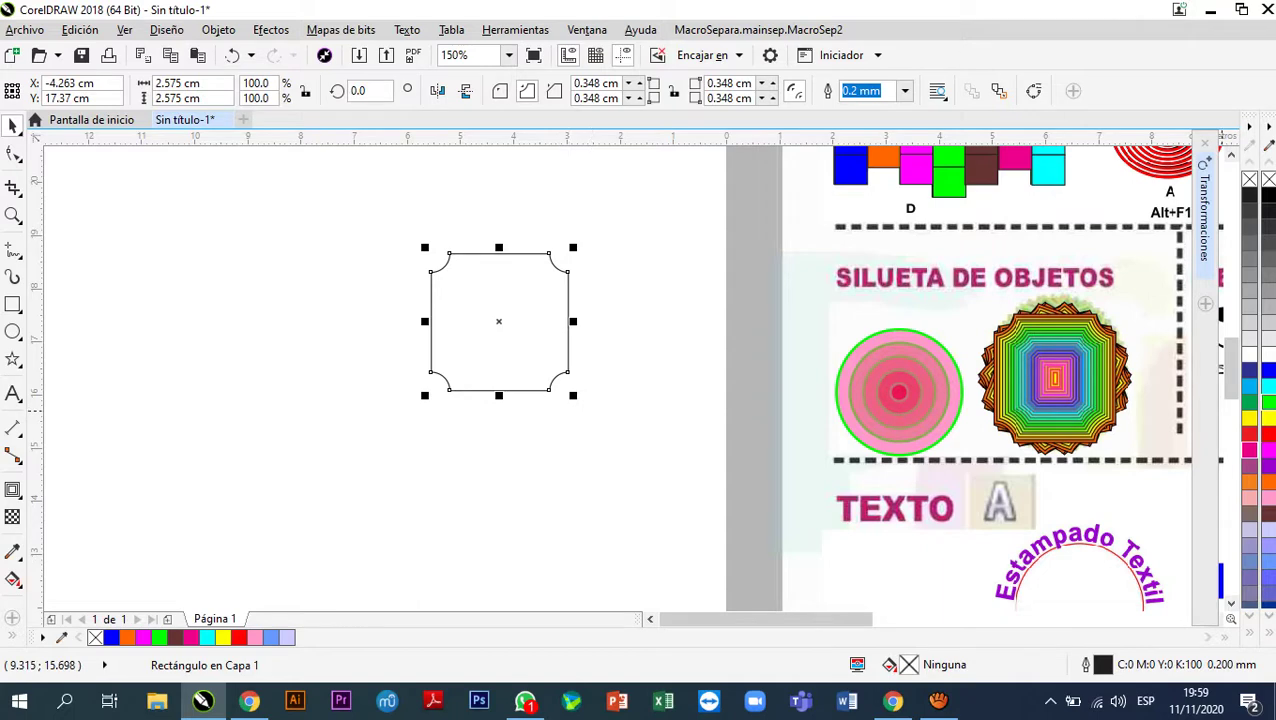
{"action": "left_click", "coordinate": [1267, 387]}
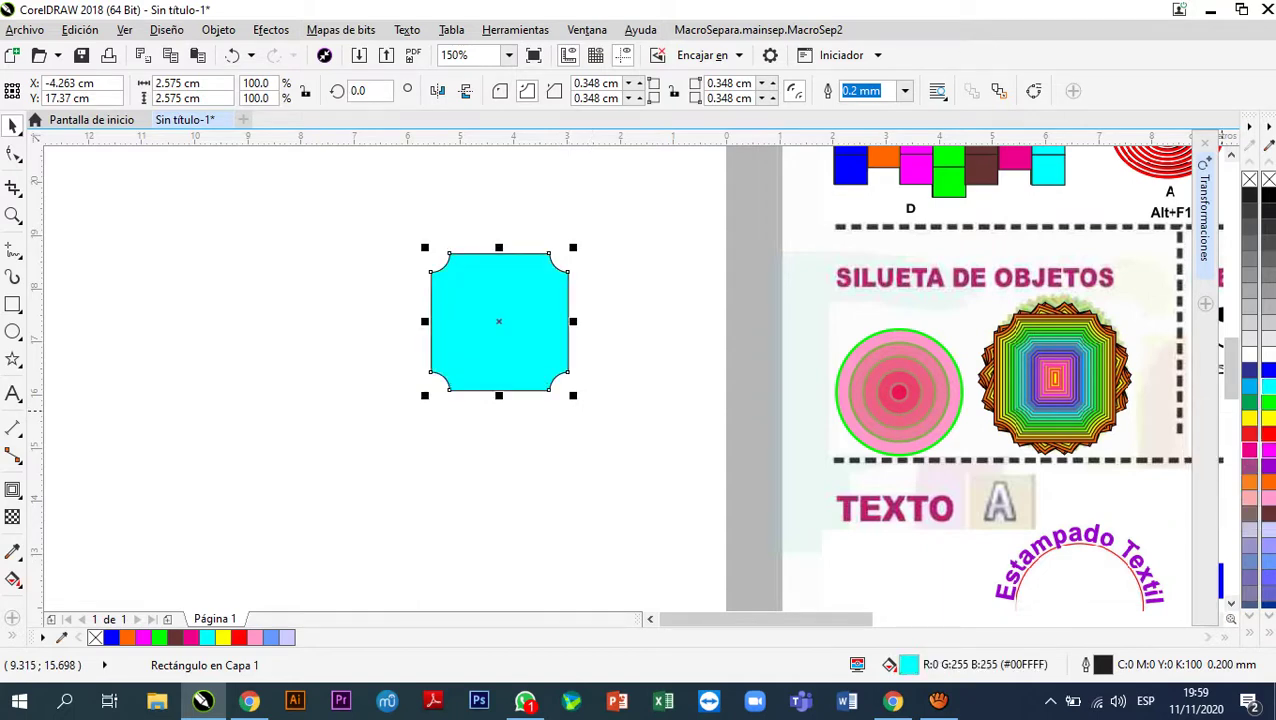
{"action": "right_click", "coordinate": [1266, 449]}
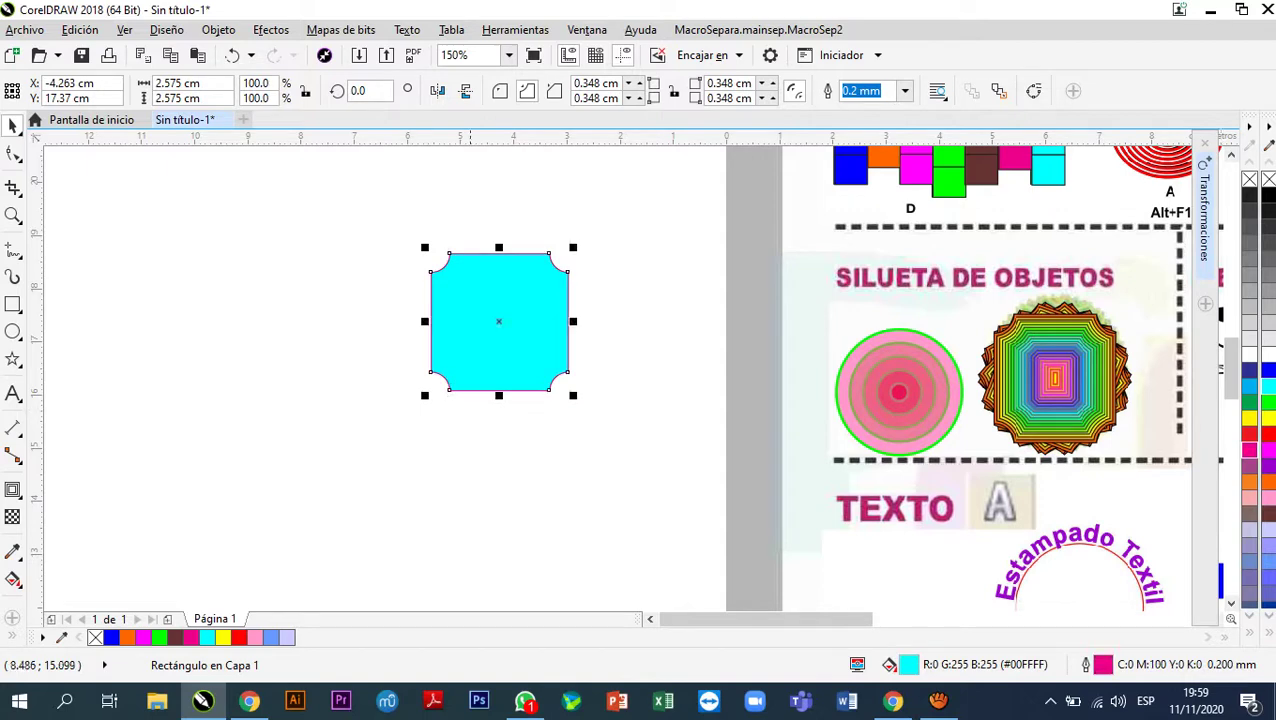
- Set the scalloped square's outline width to 0.5 mm
{"action": "scroll", "coordinate": [455, 302], "scroll_direction": "up", "scroll_amount": 2}
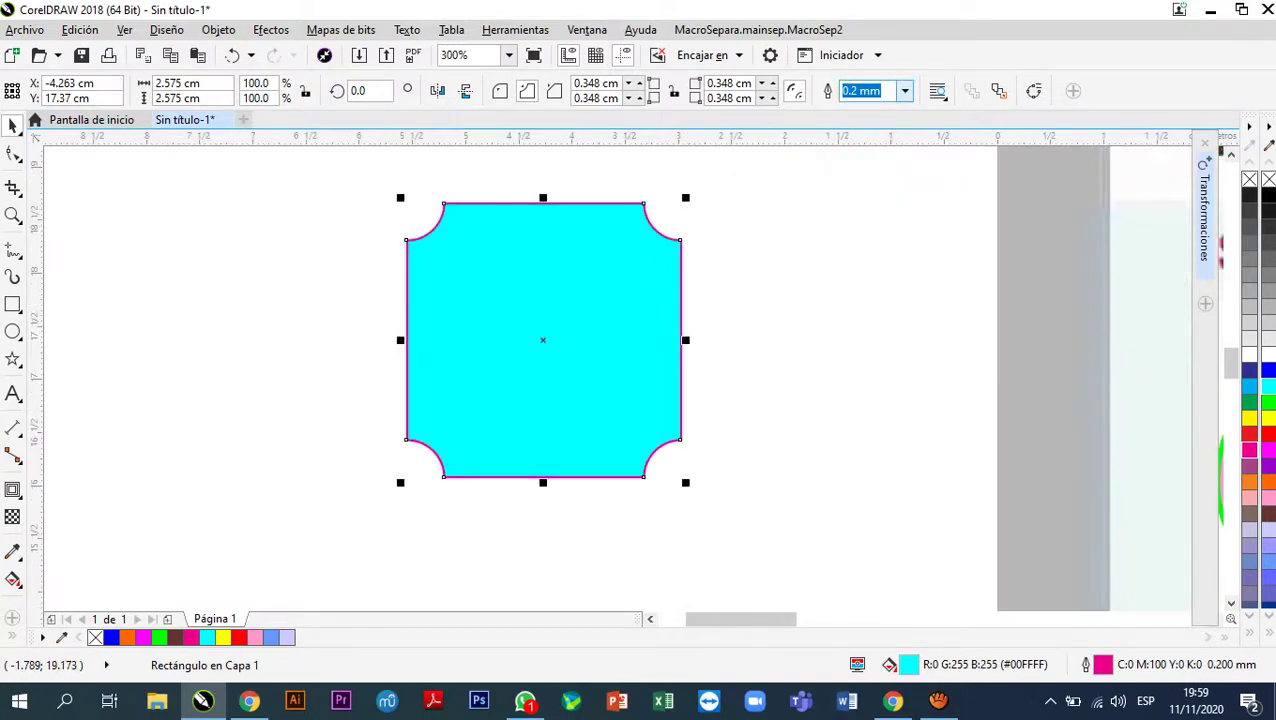
{"action": "left_click", "coordinate": [904, 91]}
{"action": "left_click", "coordinate": [860, 180]}
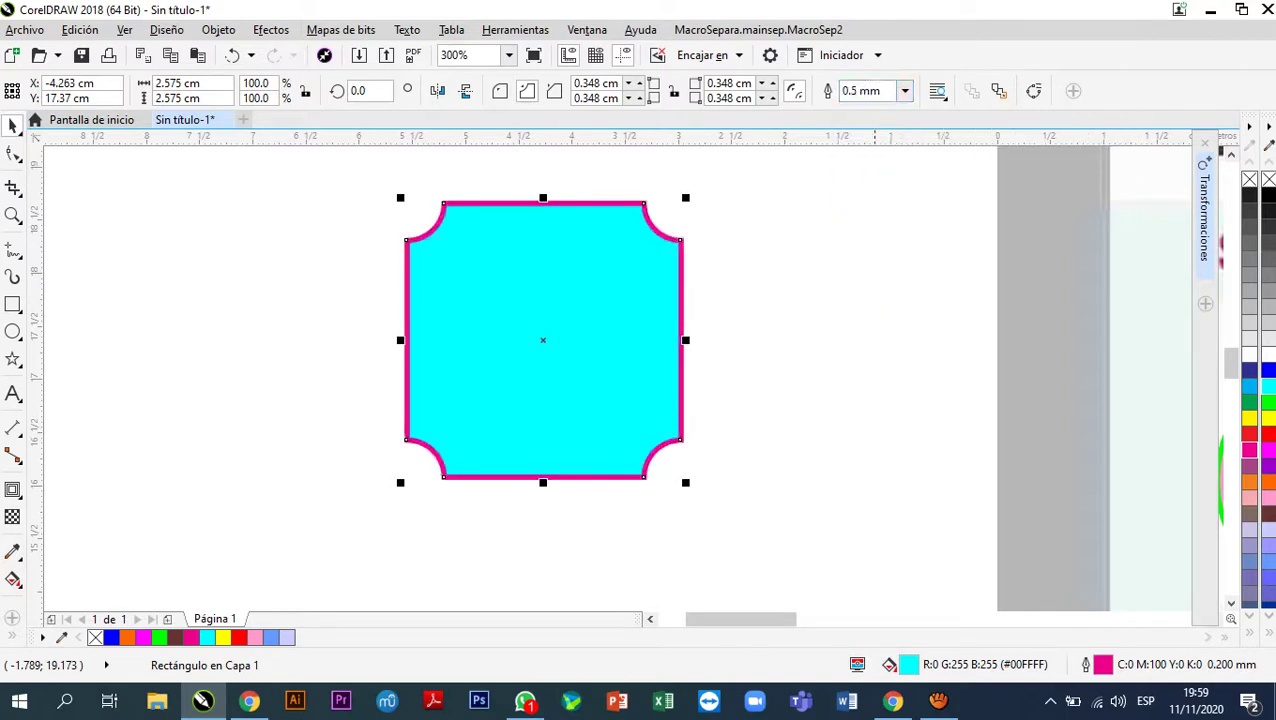
{"action": "key", "text": "Escape"}
- Apply an inside contour (Silueta interior) with 4 steps and a 0.254 cm offset to the cyan scalloped square
{"action": "scroll", "coordinate": [807, 274], "scroll_direction": "down", "scroll_amount": 4}
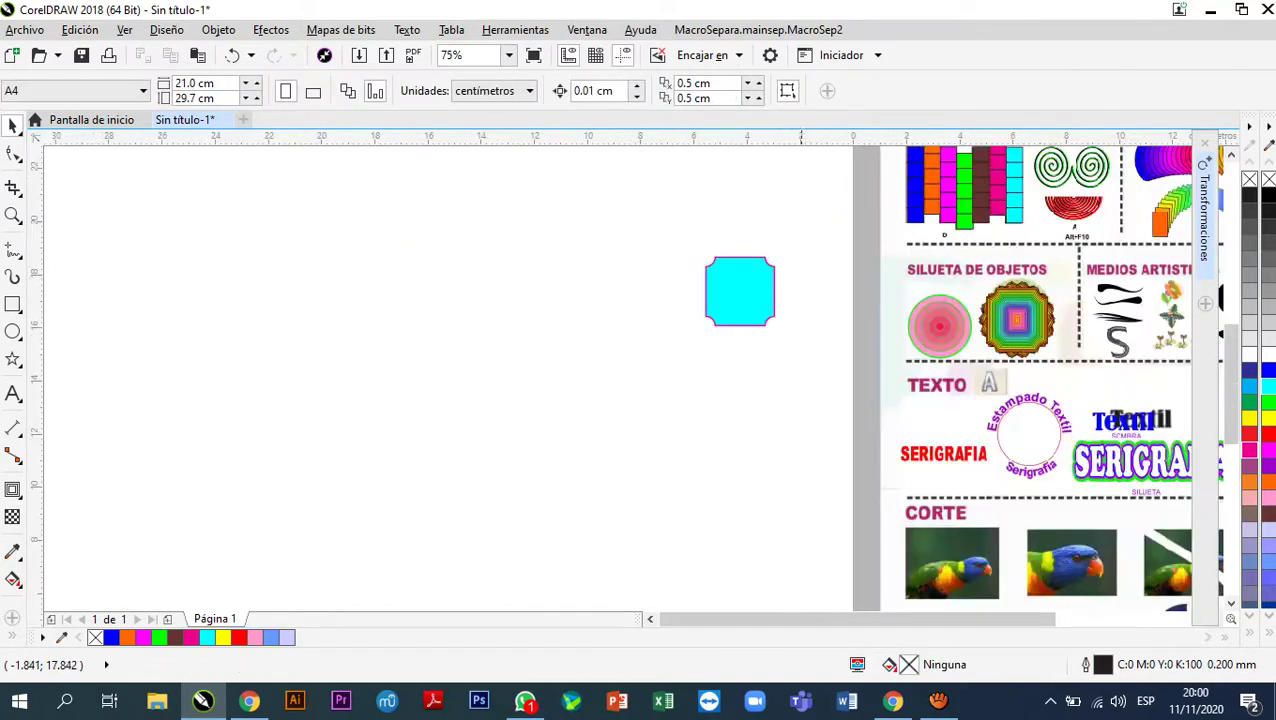
{"action": "left_click", "coordinate": [749, 295]}
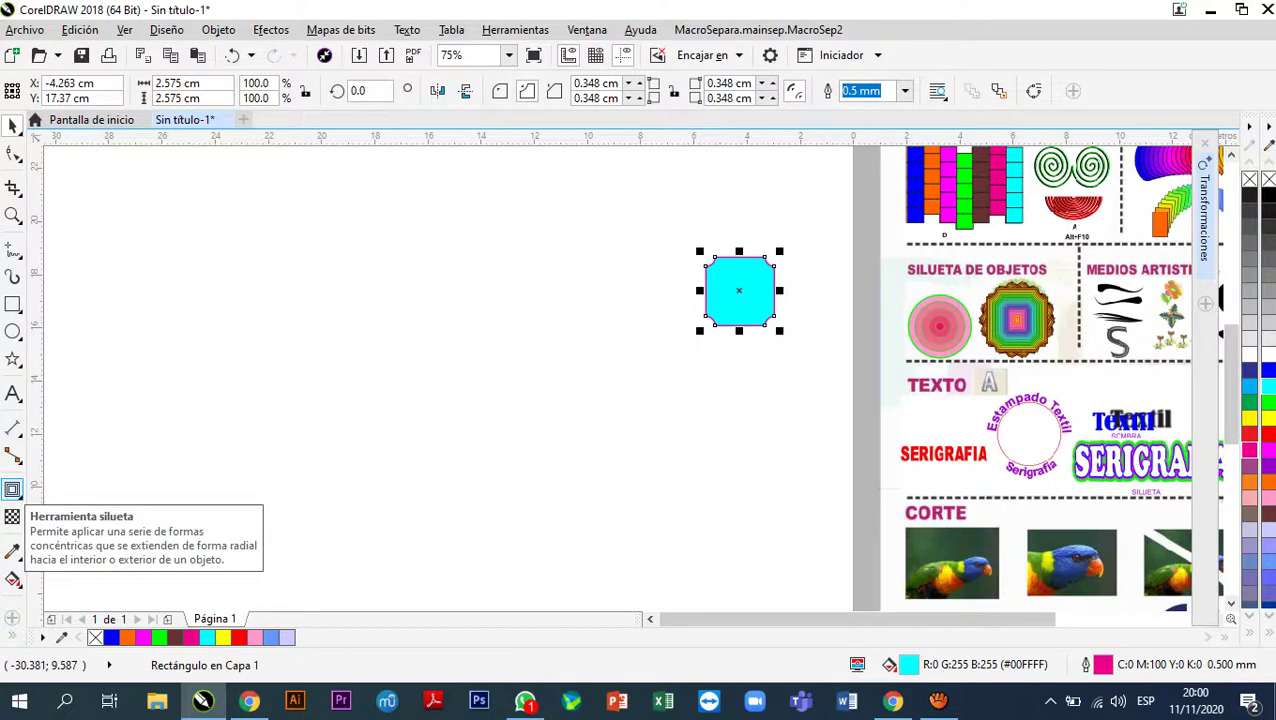
{"action": "left_click", "coordinate": [12, 489]}
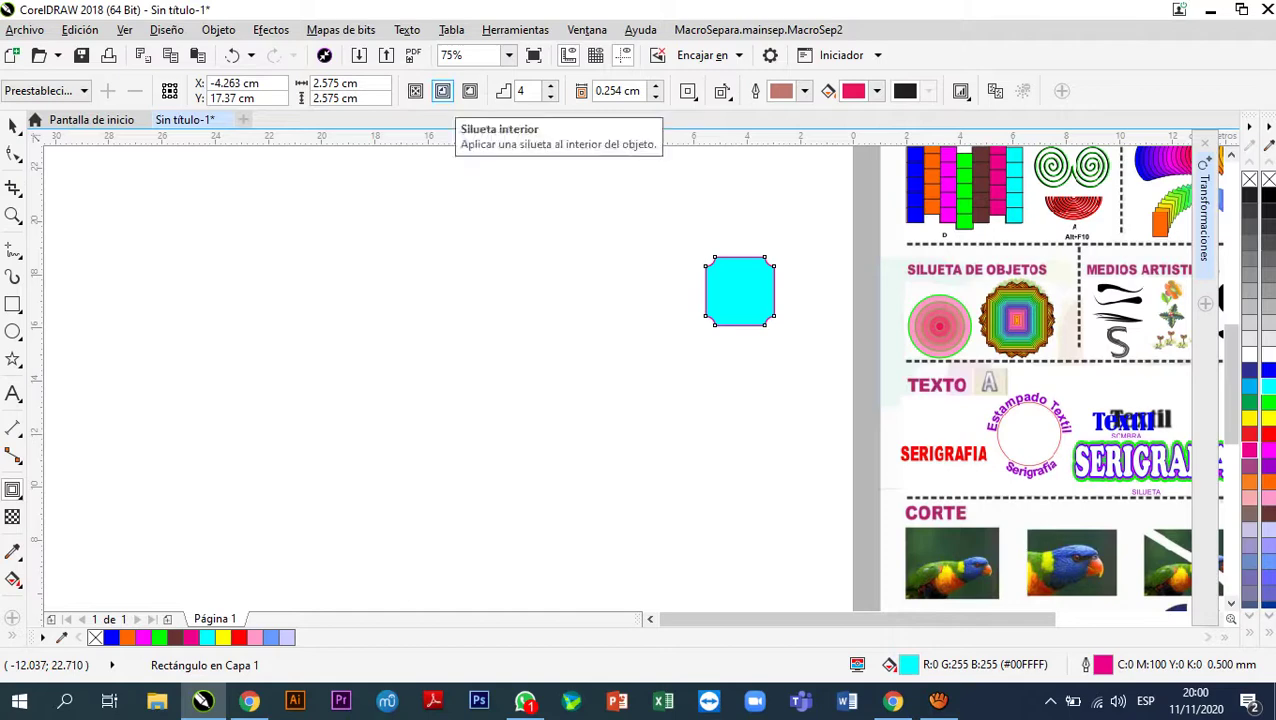
{"action": "left_click", "coordinate": [442, 91]}
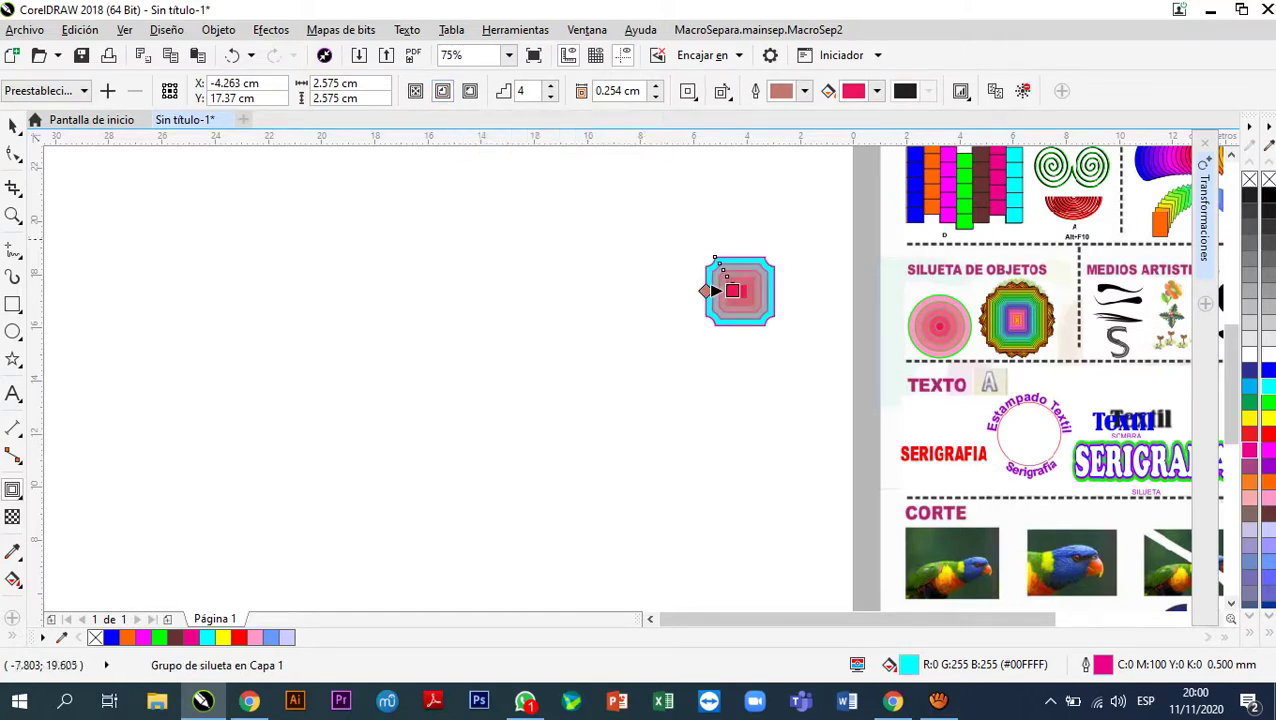
{"action": "scroll", "coordinate": [758, 283], "scroll_direction": "up", "scroll_amount": 2}
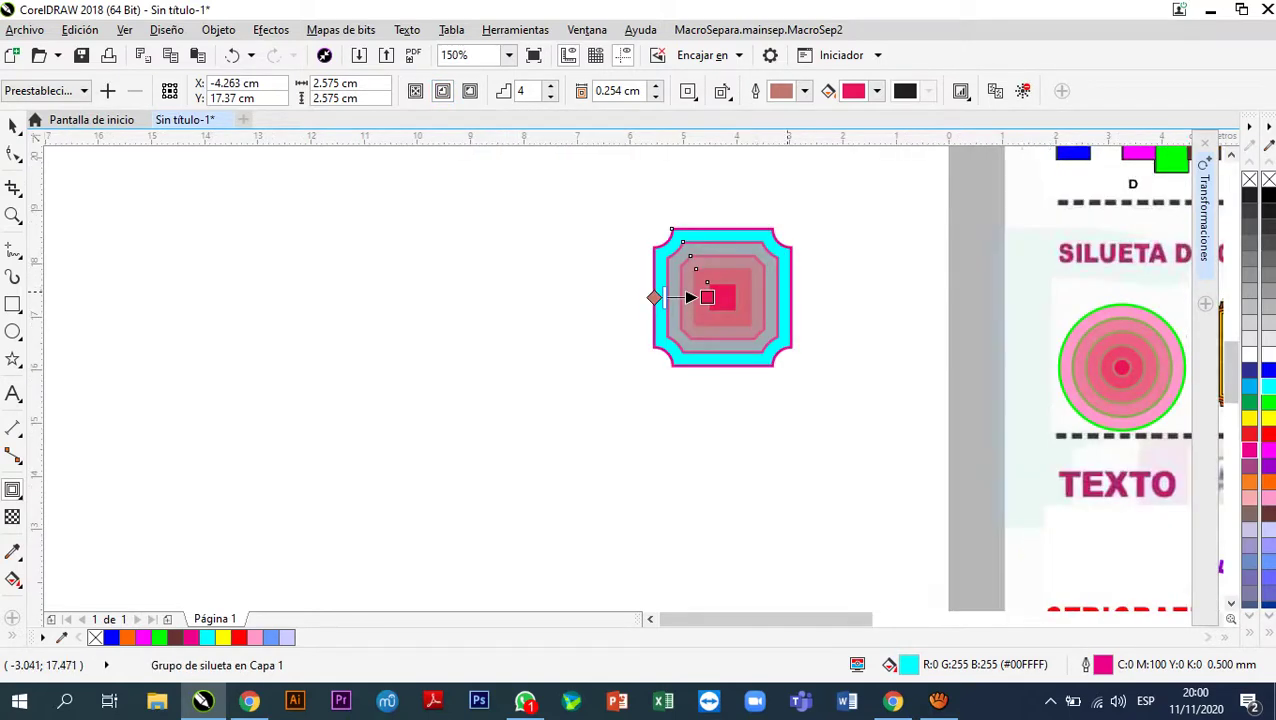
{"action": "scroll", "coordinate": [787, 292], "scroll_direction": "up", "scroll_amount": 2}
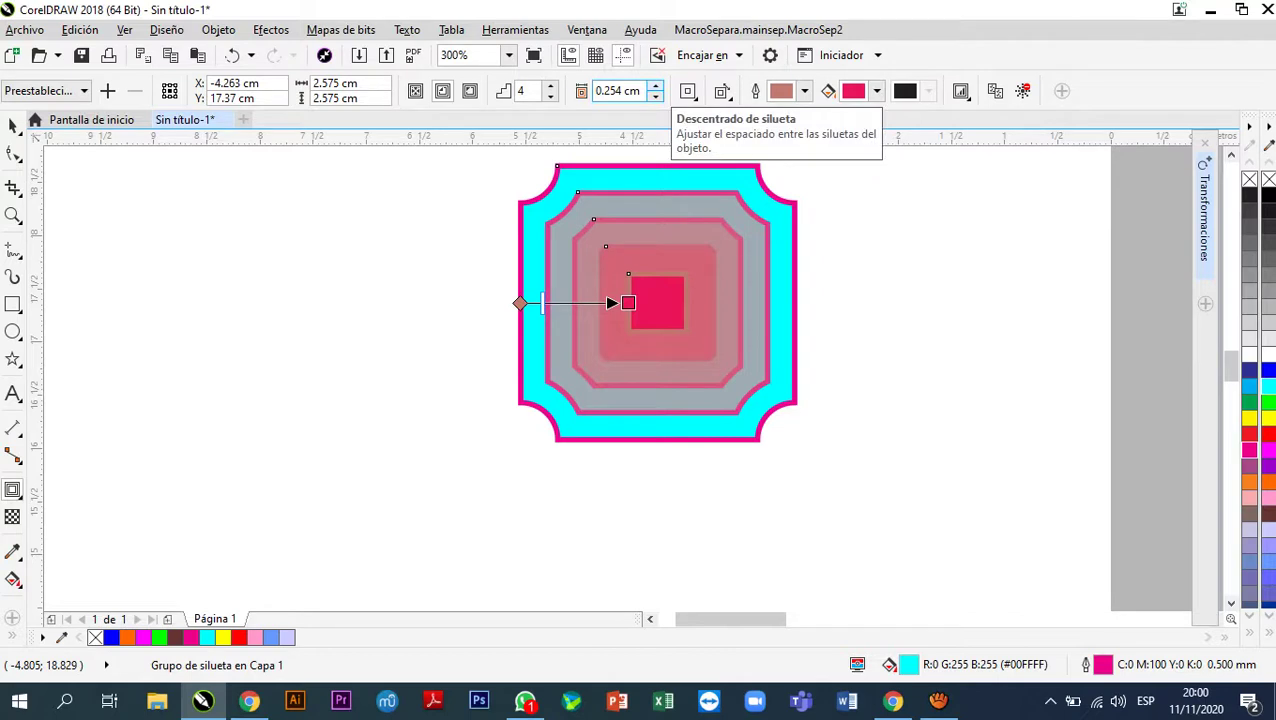
- Try contour offsets of 0.003, 0.503 and 1.003 cm on the scalloped square, ending back at 0.503 cm
{"action": "left_click", "coordinate": [655, 96]}
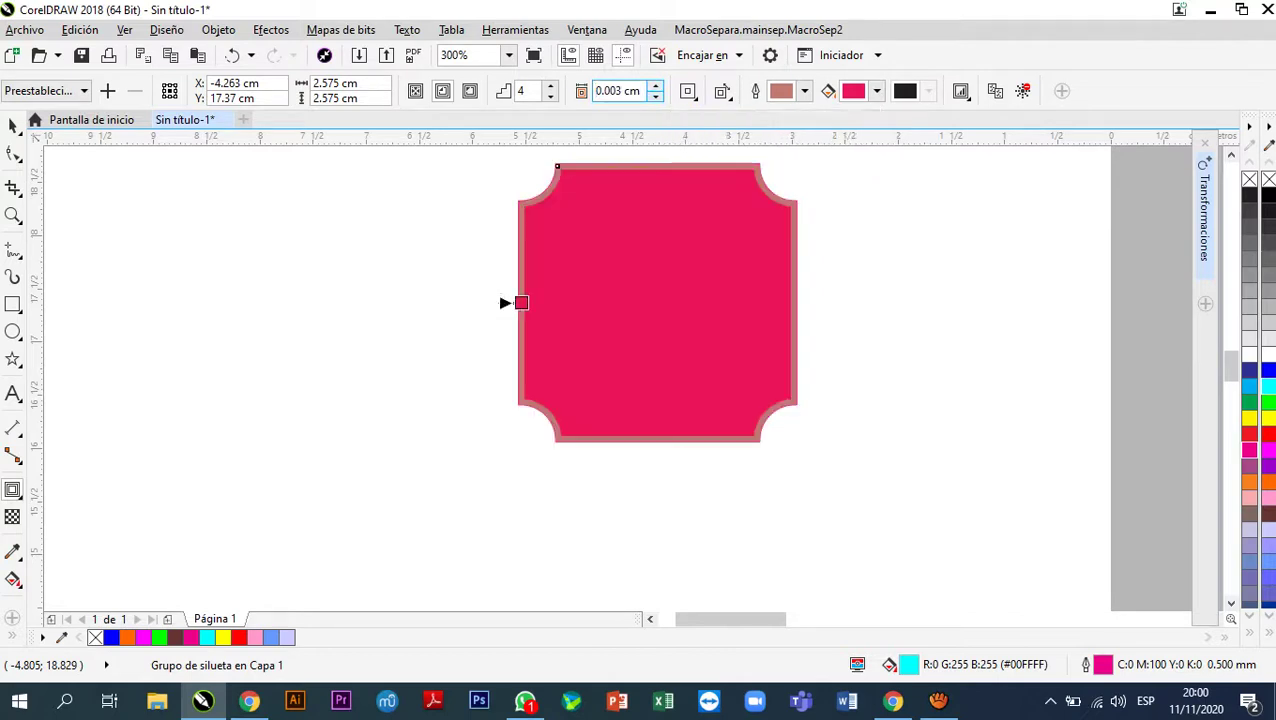
{"action": "left_click", "coordinate": [655, 86]}
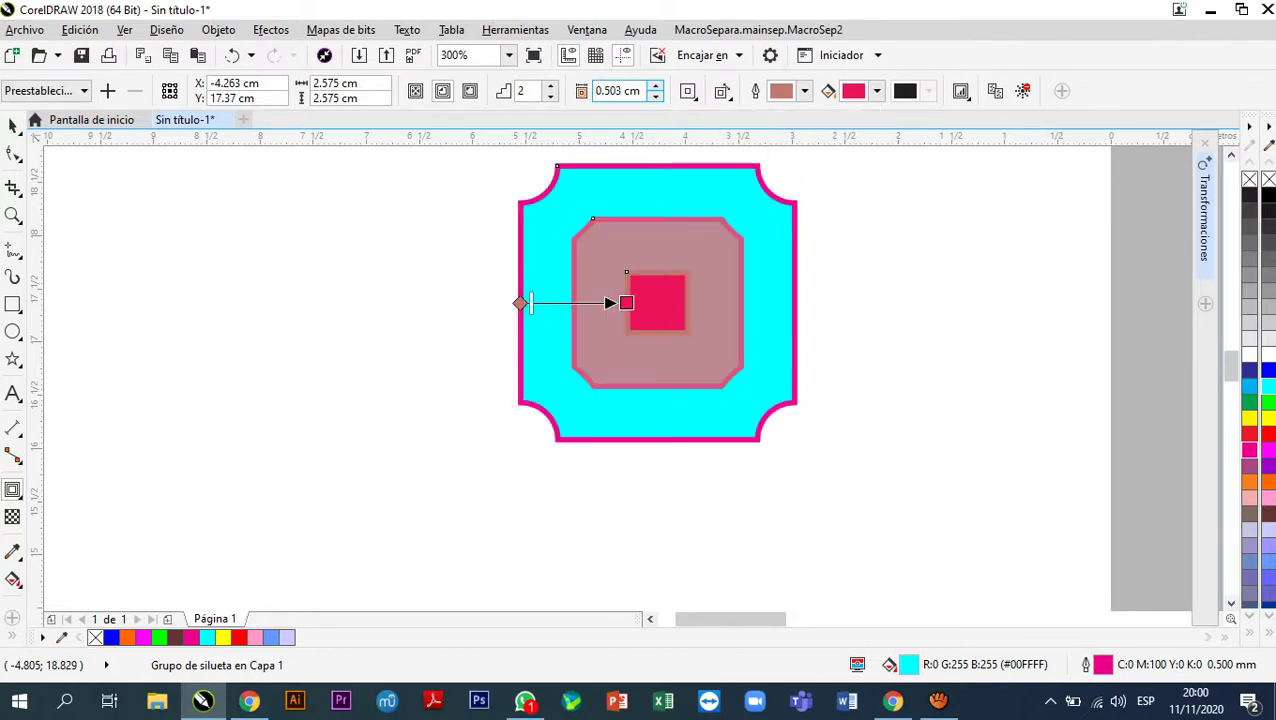
{"action": "left_click", "coordinate": [655, 86]}
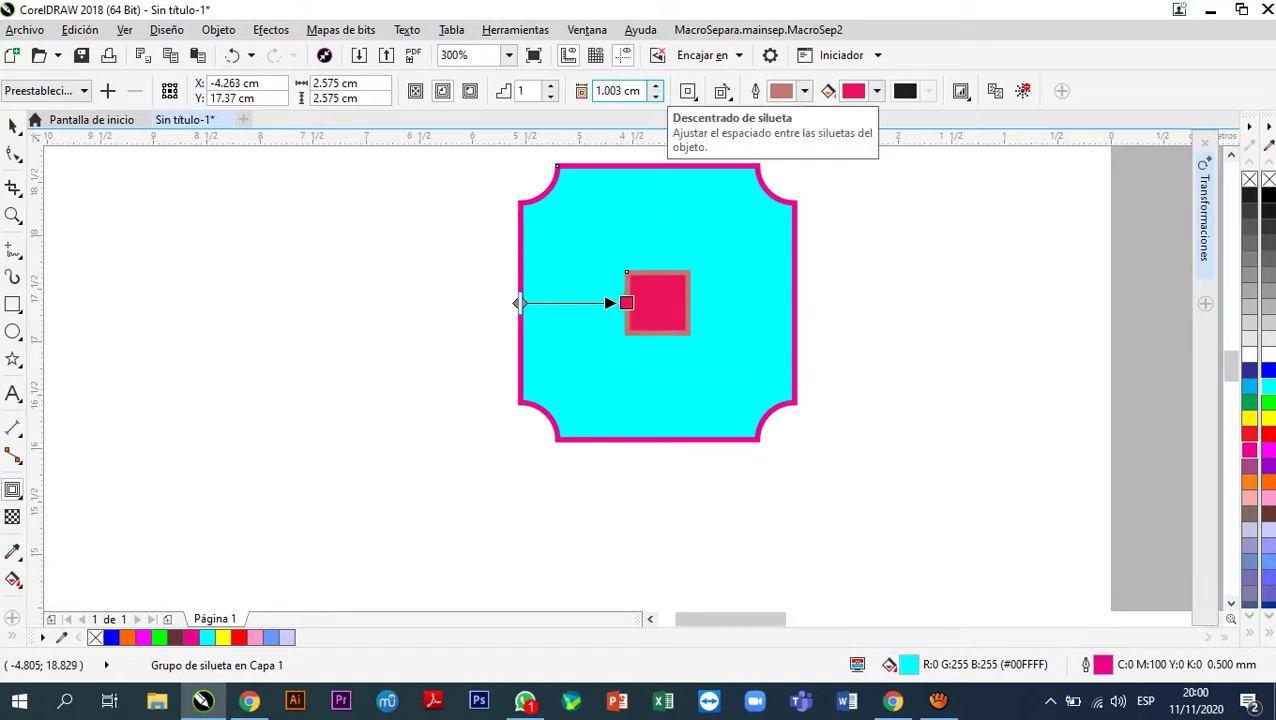
{"action": "left_click", "coordinate": [655, 96]}
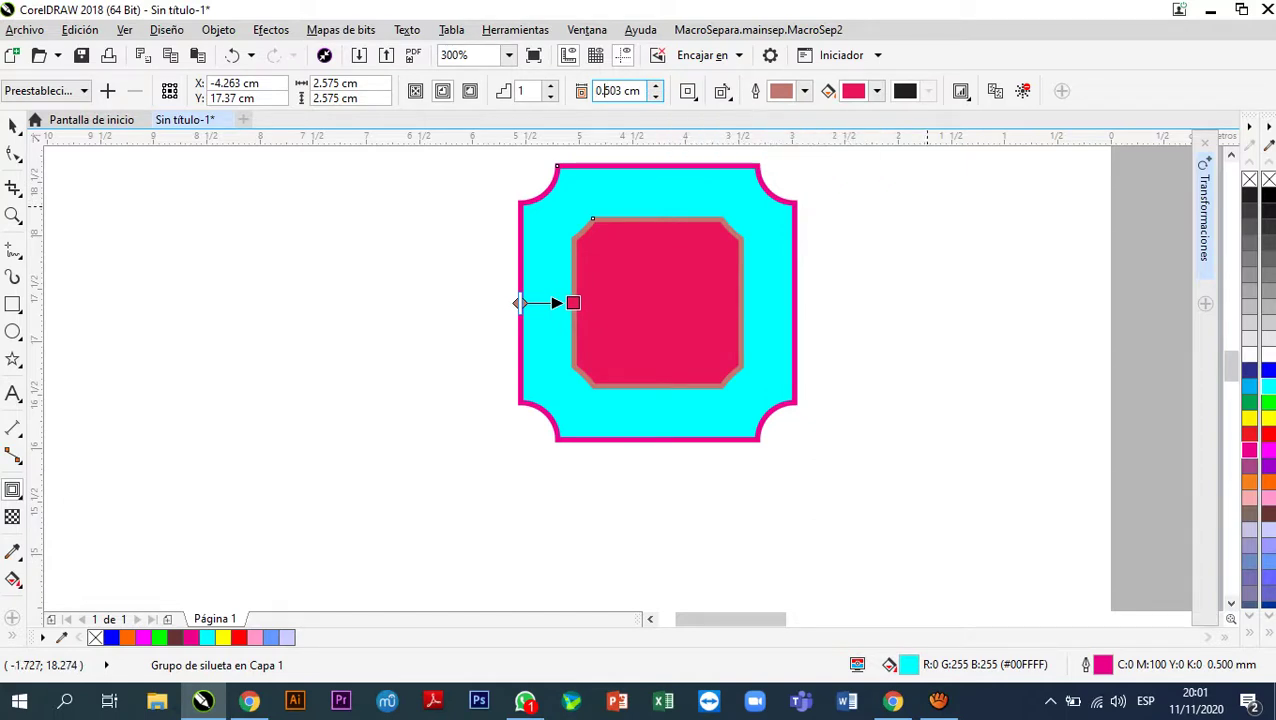
- Set the square's contour offset to 0.2 cm and adjust it freehand to about 0.243 cm
{"action": "key", "text": "shift+End"}
{"action": "type", "text": "23"}
{"action": "key", "text": "Return"}
{"action": "key", "text": "BackSpace"}
{"action": "key", "text": "Return"}
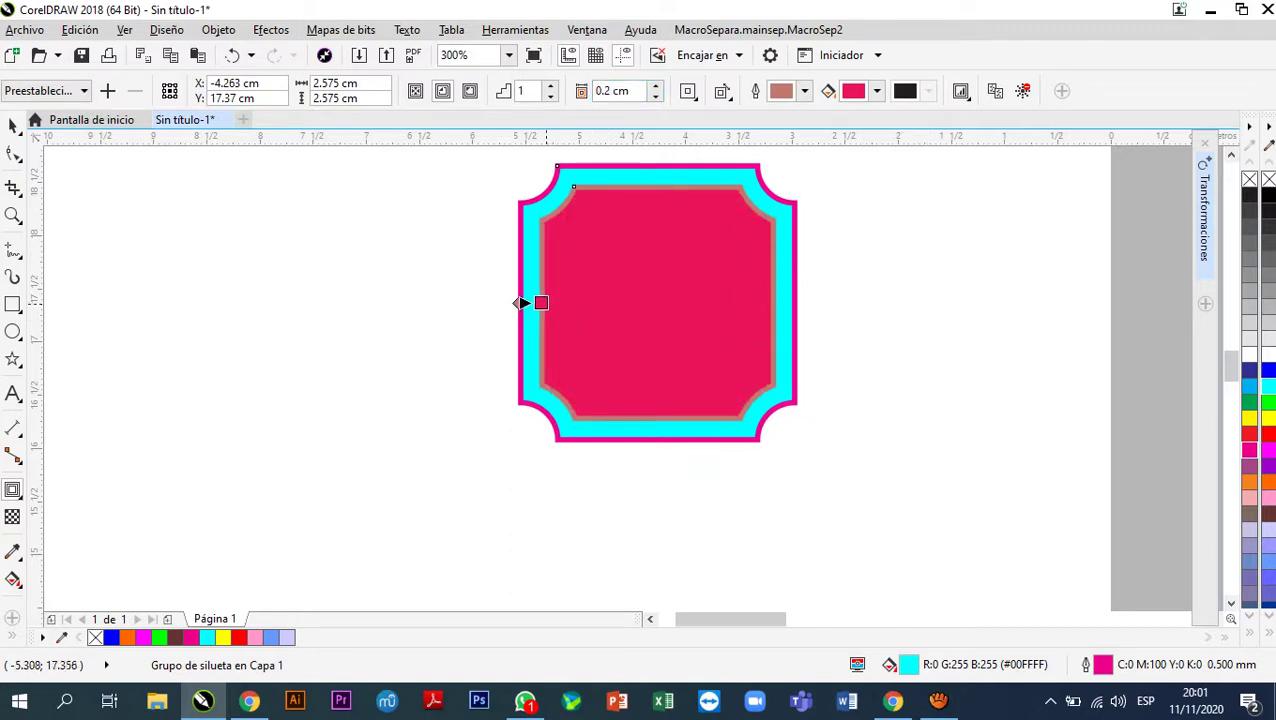
{"action": "mouse_move", "coordinate": [545, 303]}
{"action": "left_mouse_down"}
{"action": "mouse_move", "coordinate": [632, 303]}
{"action": "mouse_move", "coordinate": [545, 303]}
{"action": "left_mouse_up"}
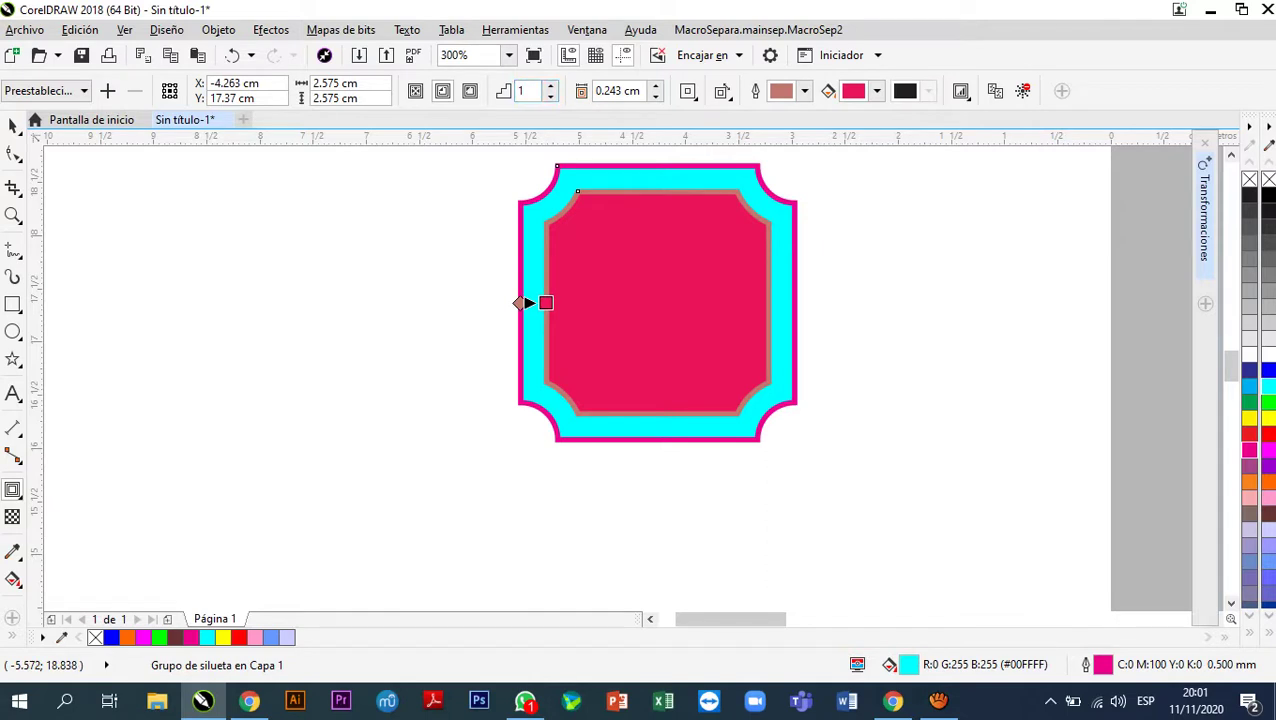
- Set the scalloped square's contour to 5 steps and reduce its offset freehand to about 0.15 cm
{"action": "left_click", "coordinate": [550, 86]}
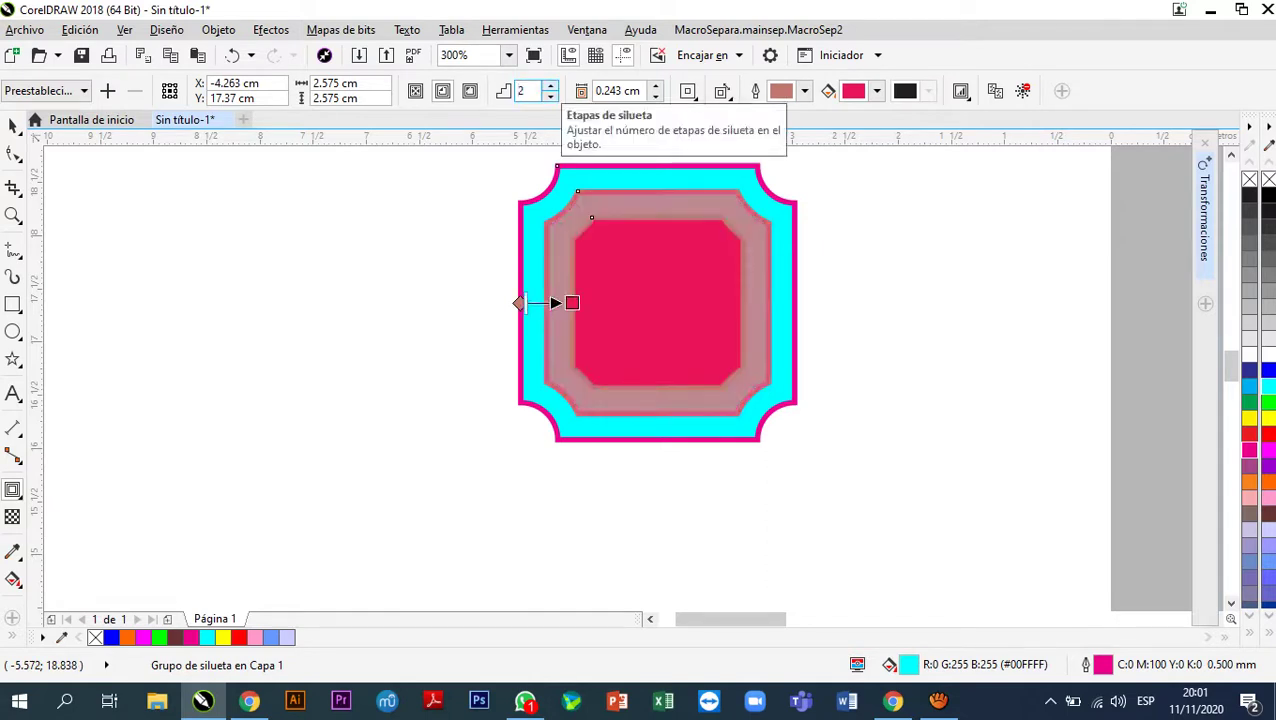
{"action": "left_click", "coordinate": [550, 86]}
{"action": "left_click", "coordinate": [550, 86]}
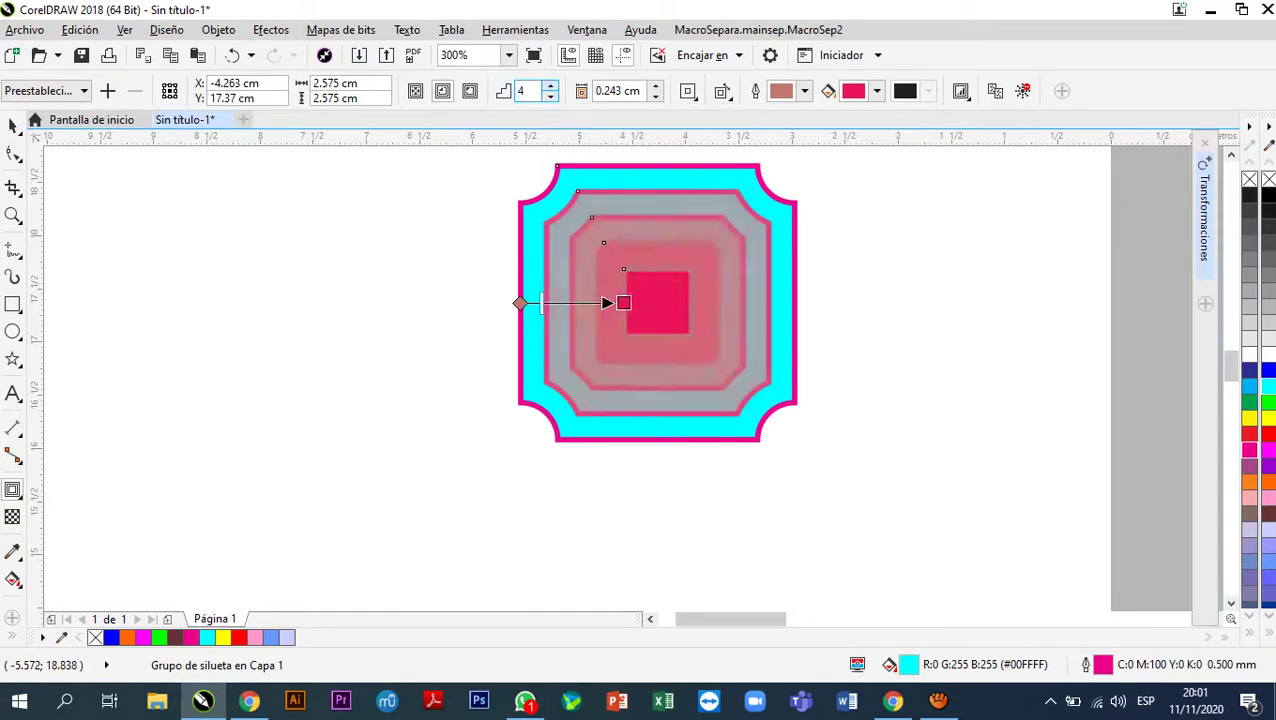
{"action": "left_click", "coordinate": [550, 86]}
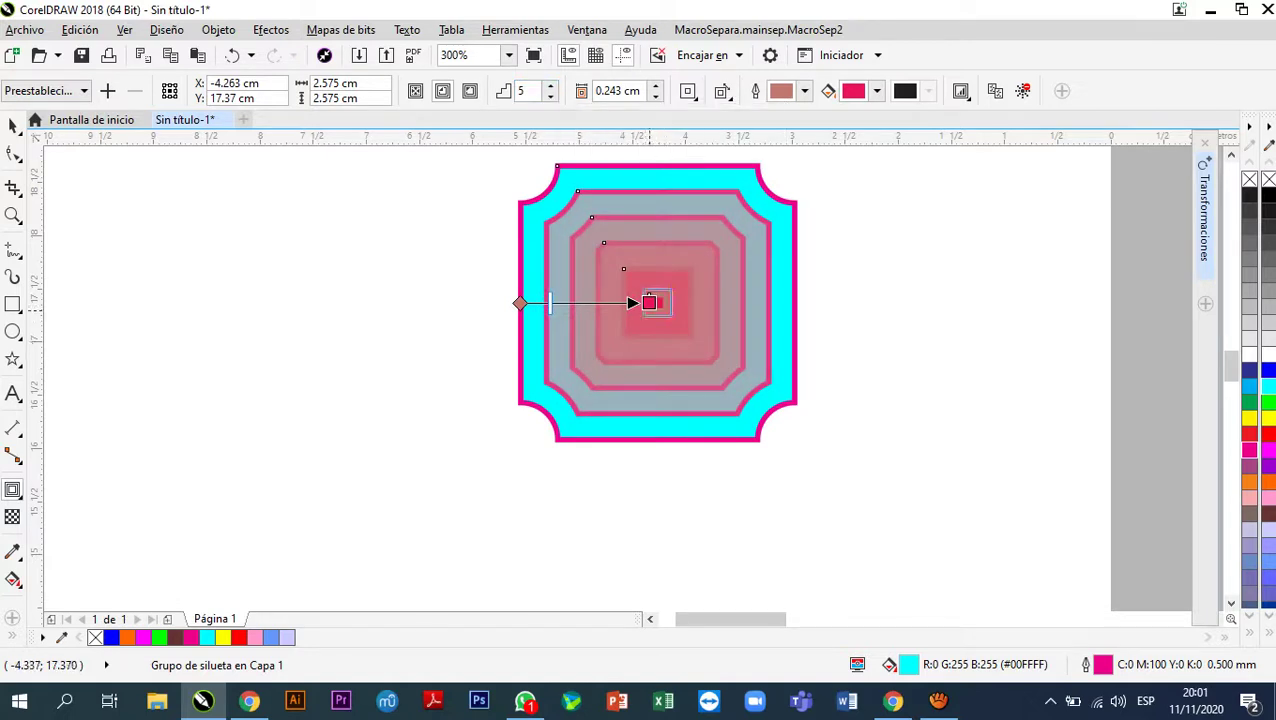
{"action": "left_click_drag", "start_coordinate": [650, 302], "coordinate": [599, 302]}
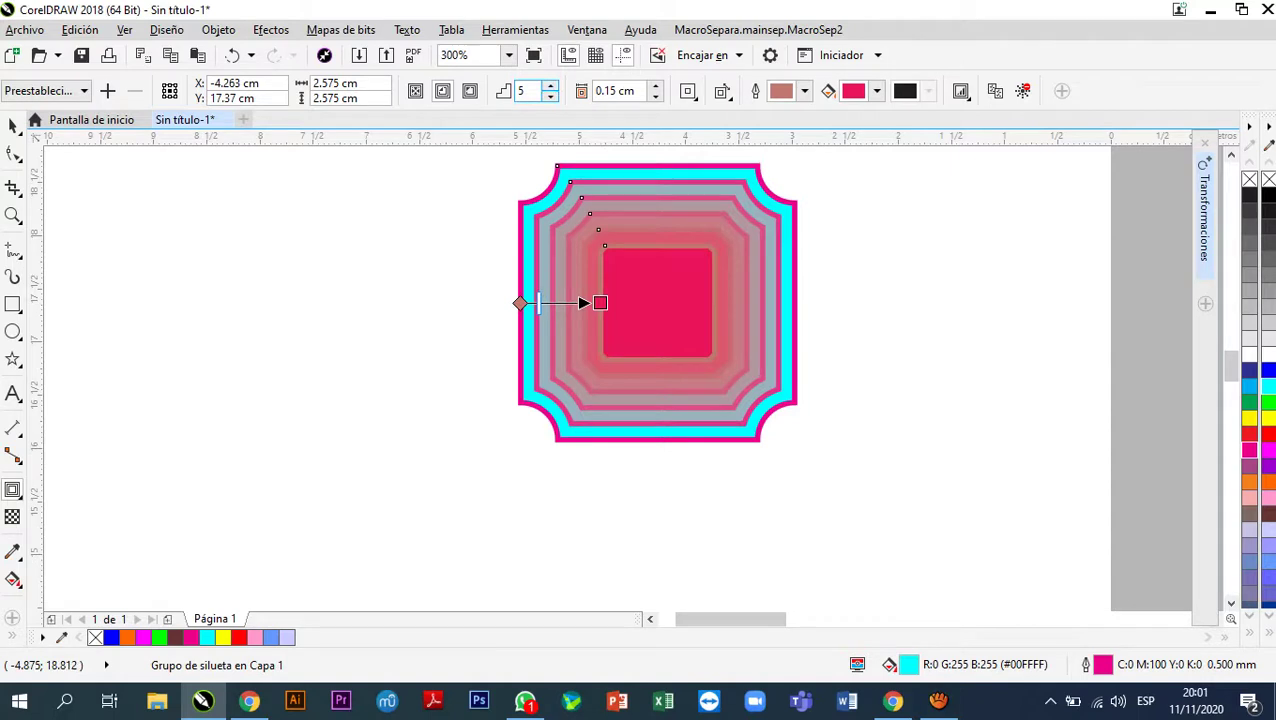
- Raise the square's contour to 7 steps and tighten its offset freehand to about 0.1 cm
{"action": "left_click", "coordinate": [550, 86]}
{"action": "left_click", "coordinate": [550, 86]}
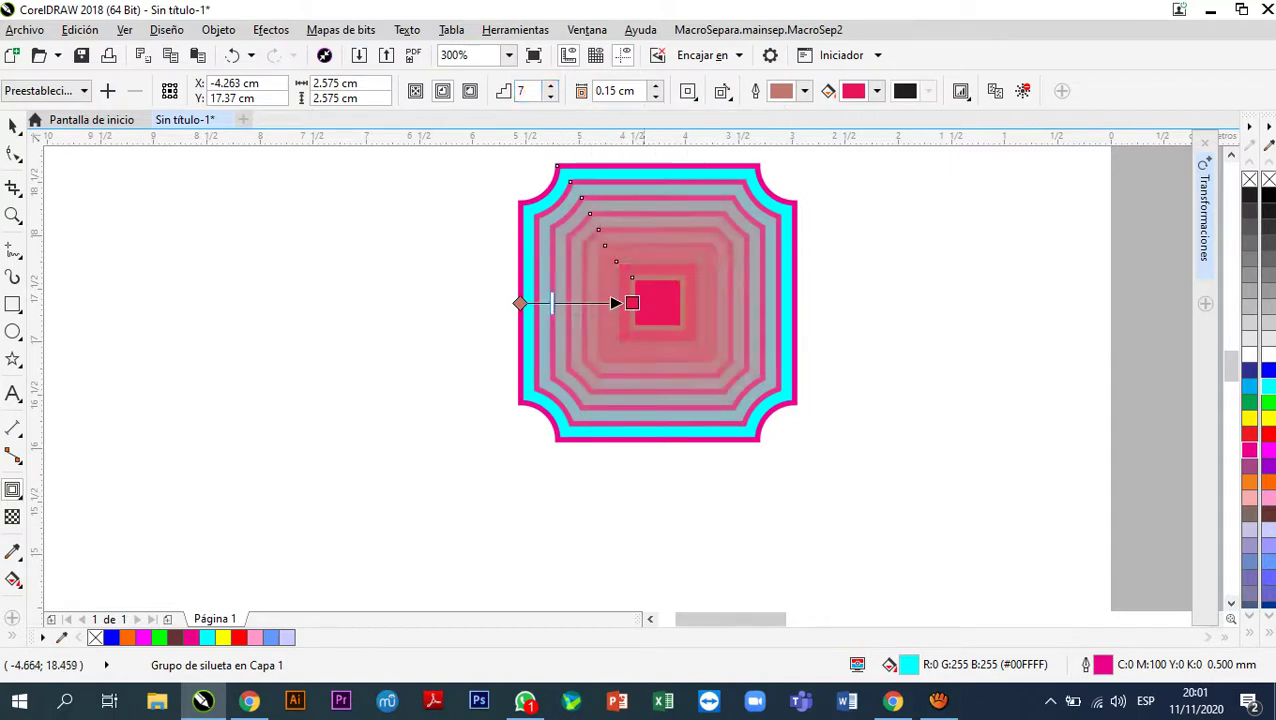
{"action": "scroll", "coordinate": [612, 308], "scroll_direction": "up", "scroll_amount": 2}
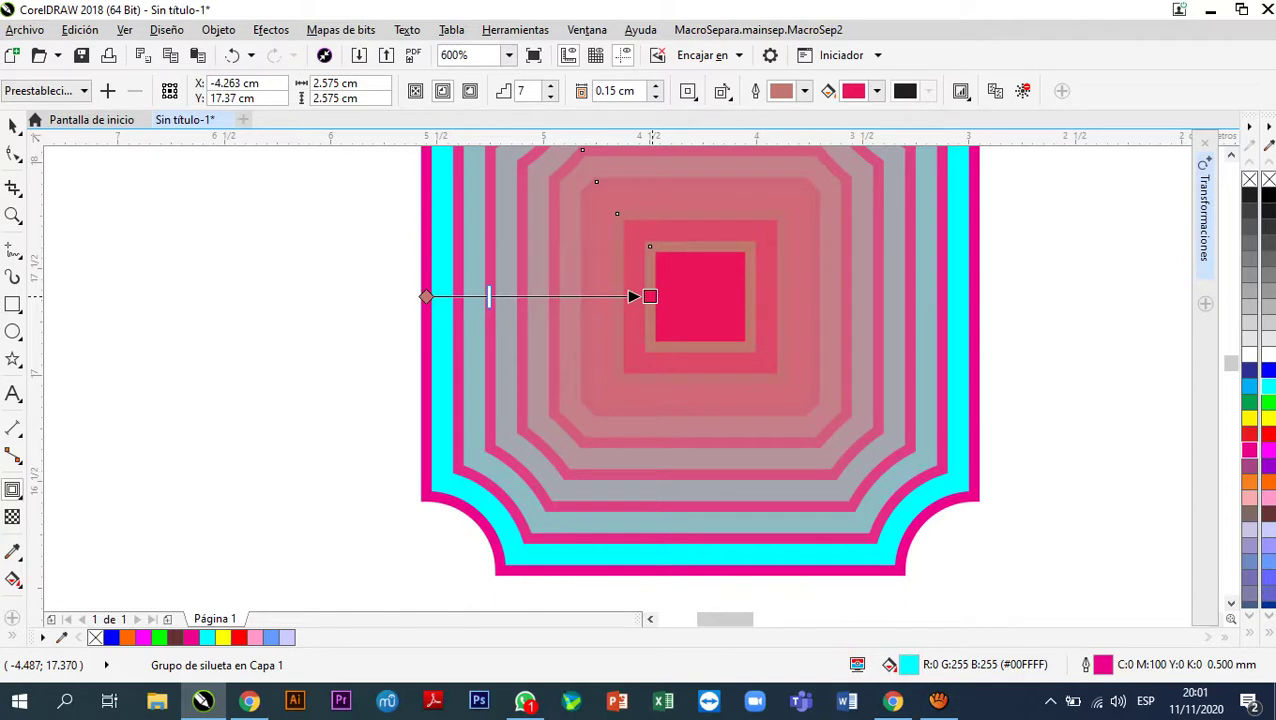
{"action": "left_click_drag", "start_coordinate": [650, 296], "coordinate": [573, 296]}
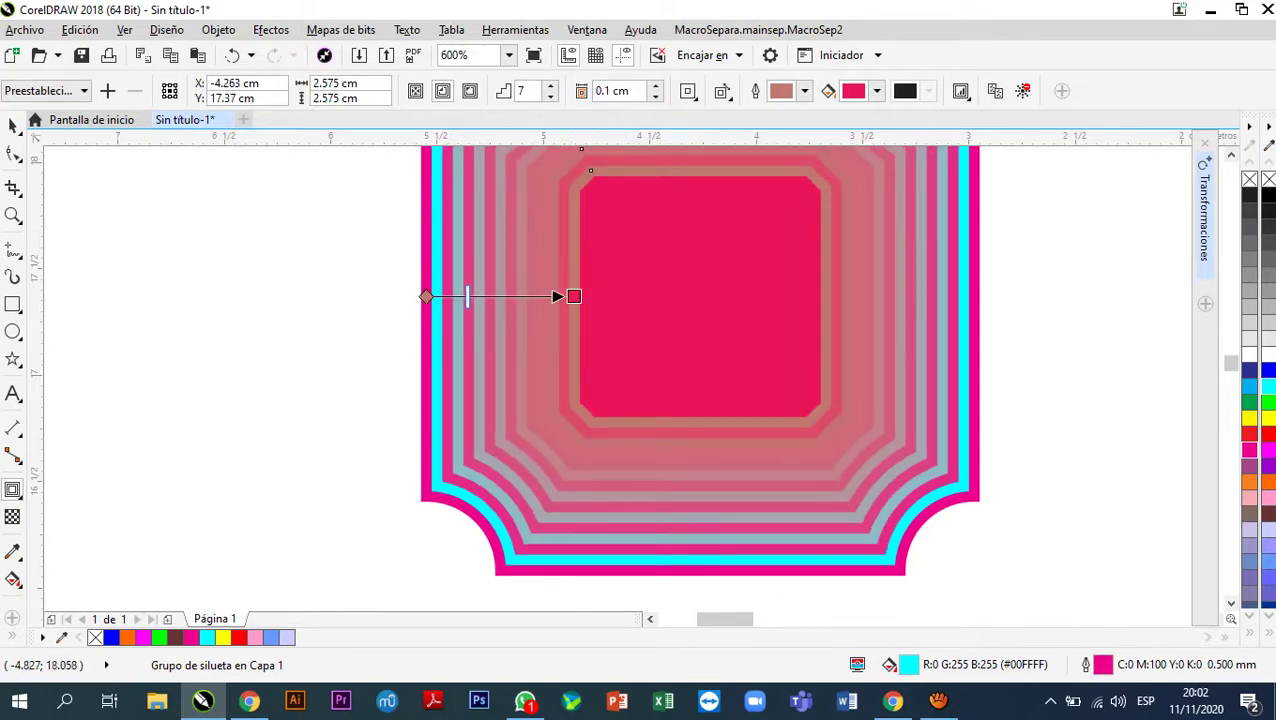
- Increase the scalloped square's contour to 12 steps so the rings fill its centre
{"action": "left_click", "coordinate": [550, 86]}
{"action": "left_click", "coordinate": [550, 86]}
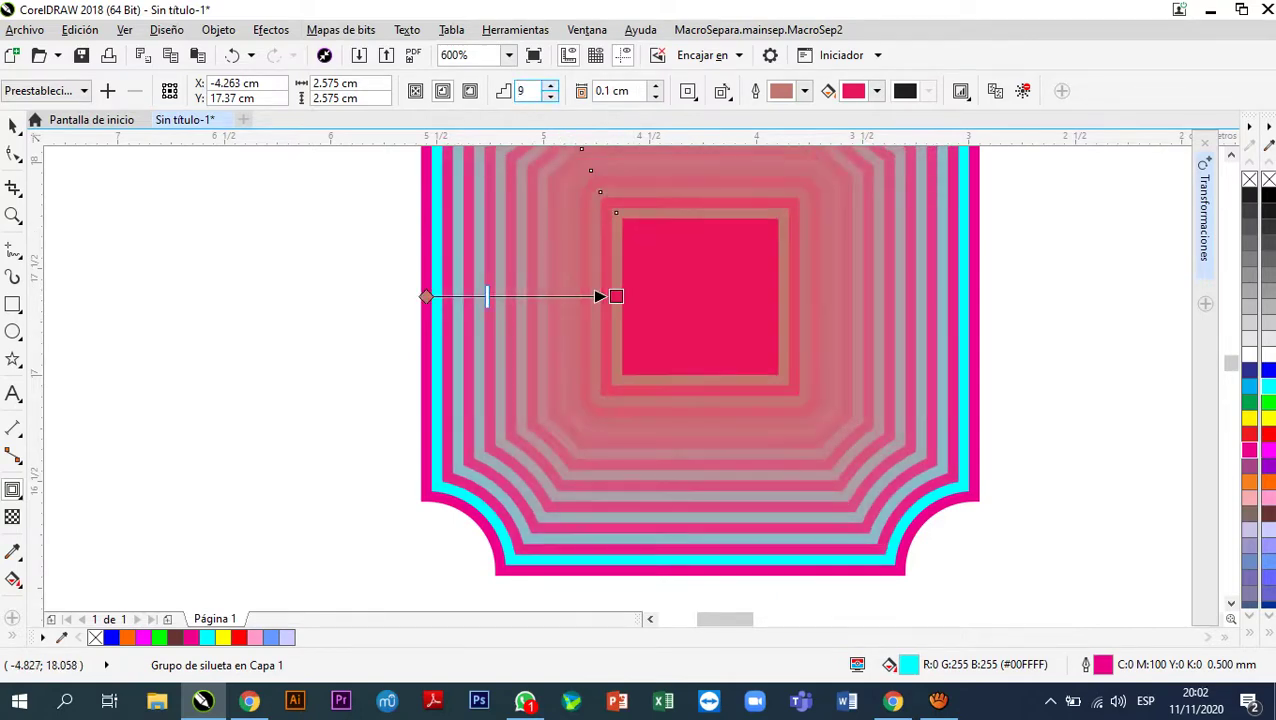
{"action": "left_click", "coordinate": [550, 86]}
{"action": "left_click", "coordinate": [550, 86]}
{"action": "left_click", "coordinate": [550, 86]}
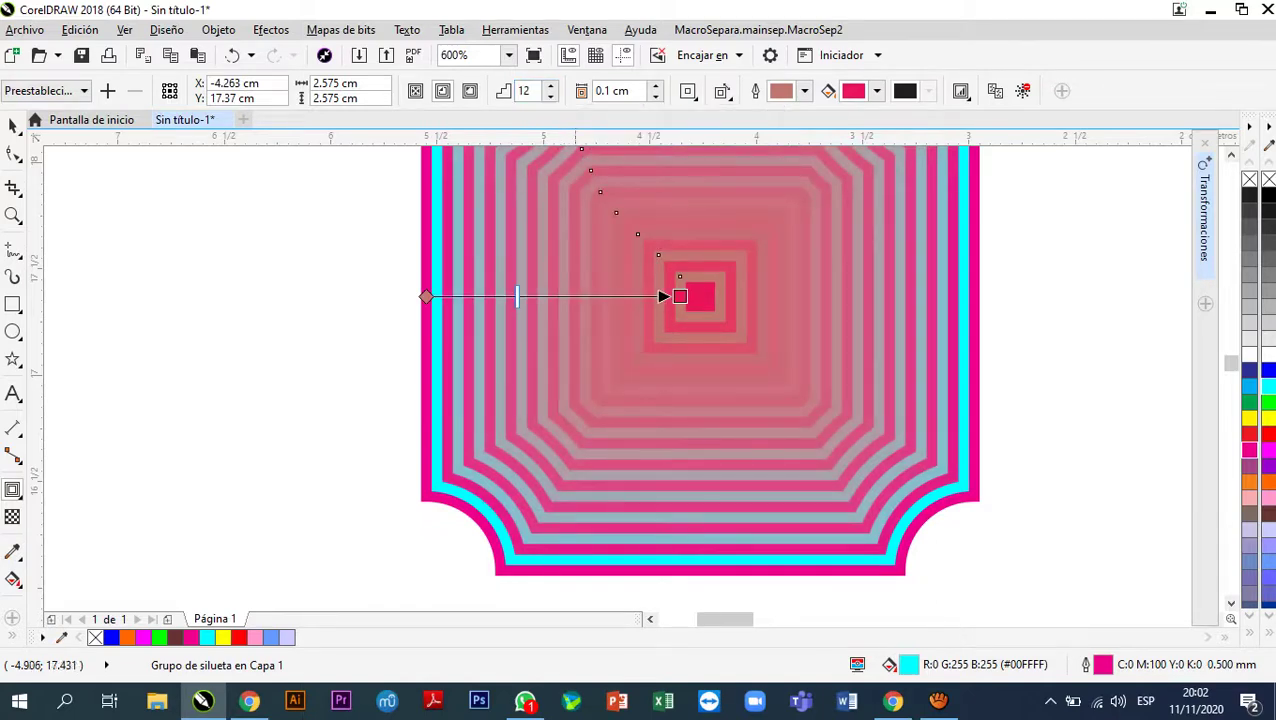
{"action": "scroll", "coordinate": [590, 346], "scroll_direction": "down", "scroll_amount": 2}
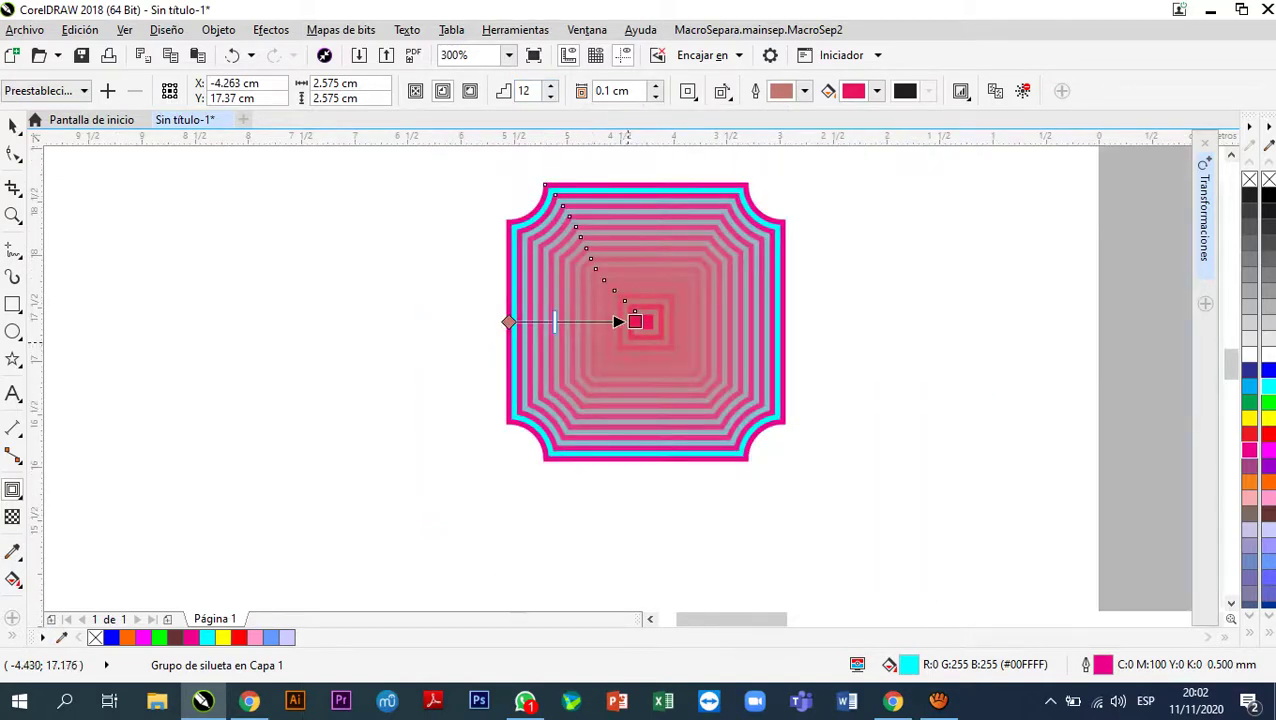
- Move the contoured scalloped square onto the matching sample beside the circle in the SILUETA DE OBJETOS section
{"action": "left_click", "coordinate": [13, 124]}
{"action": "key", "text": "Escape"}
{"action": "scroll", "coordinate": [501, 352], "scroll_direction": "down", "scroll_amount": 1}
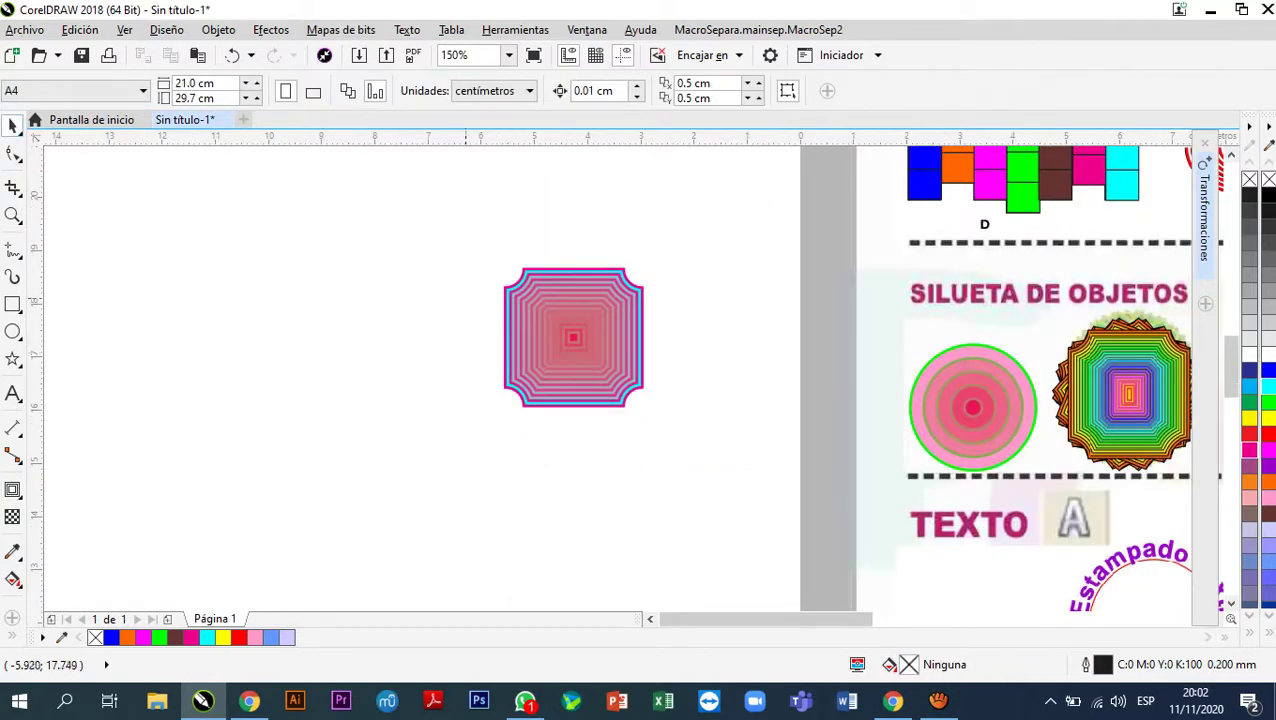
{"action": "scroll", "coordinate": [486, 323], "scroll_direction": "down", "scroll_amount": 1}
{"action": "left_click_drag", "start_coordinate": [510, 314], "coordinate": [819, 348]}
{"action": "scroll", "coordinate": [803, 342], "scroll_direction": "up", "scroll_amount": 2}
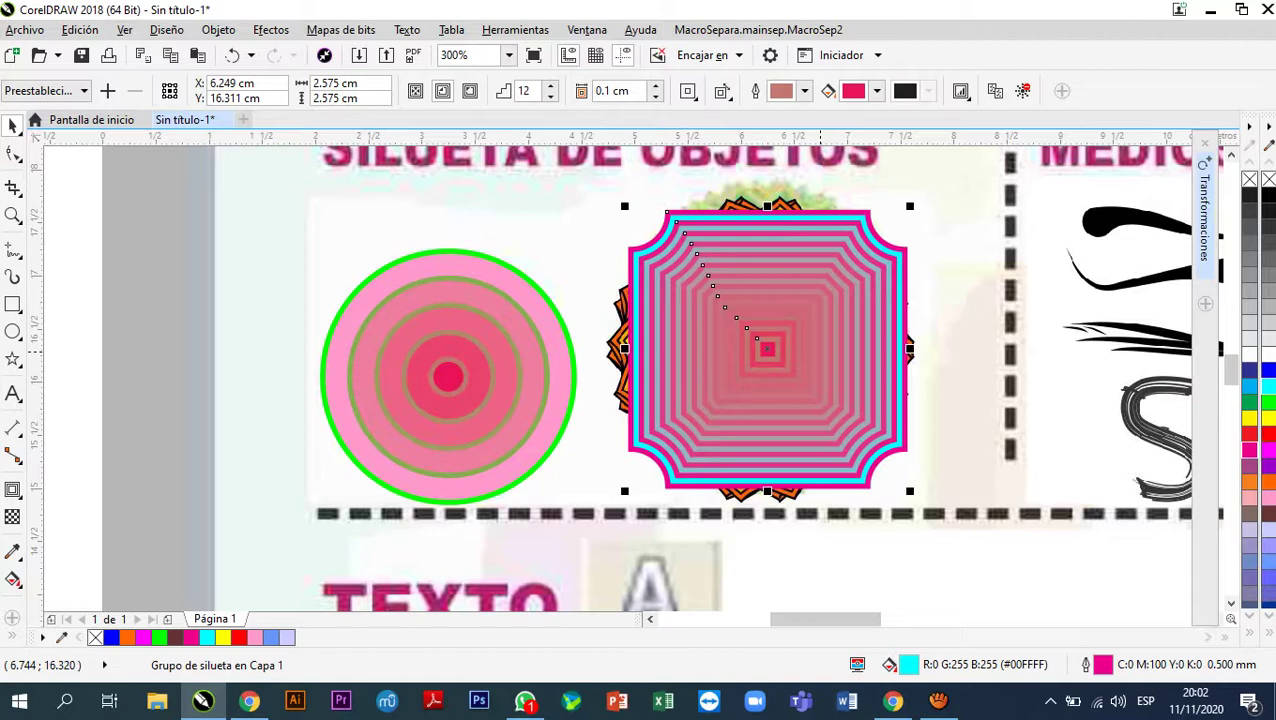
{"action": "key", "text": "alt"}
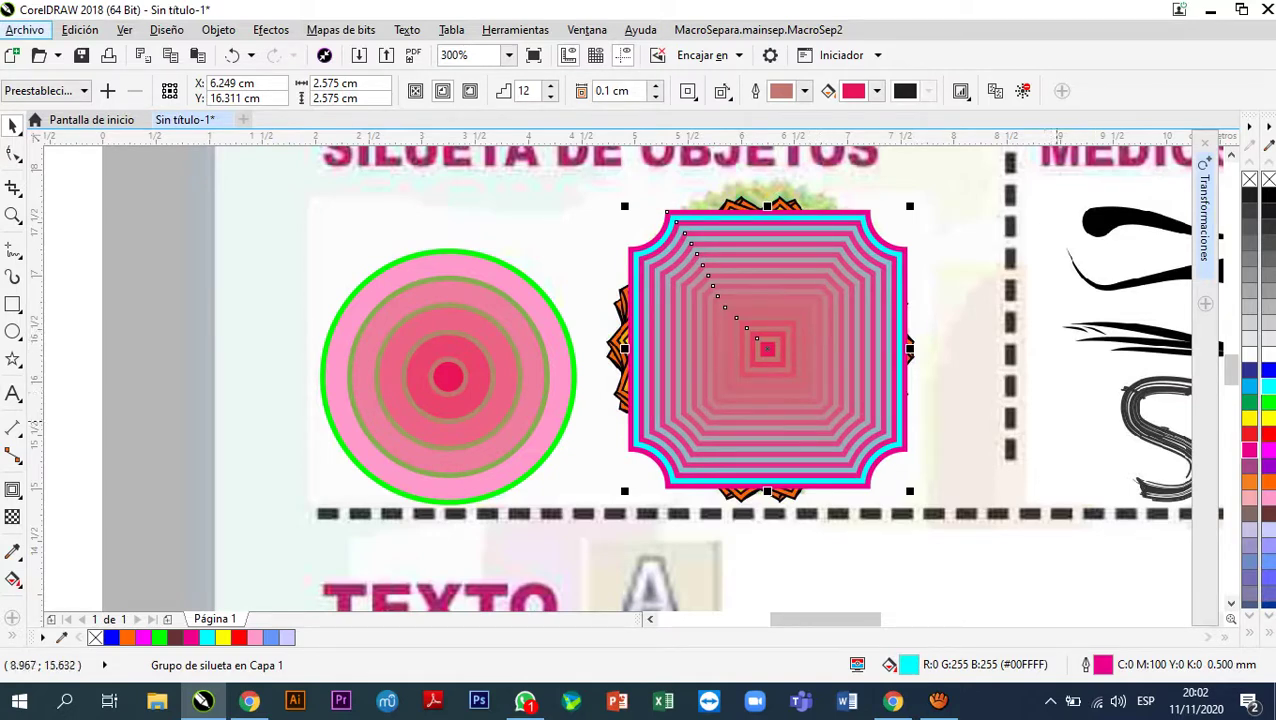
{"action": "key", "text": "Escape"}
{"action": "key", "text": "Escape"}
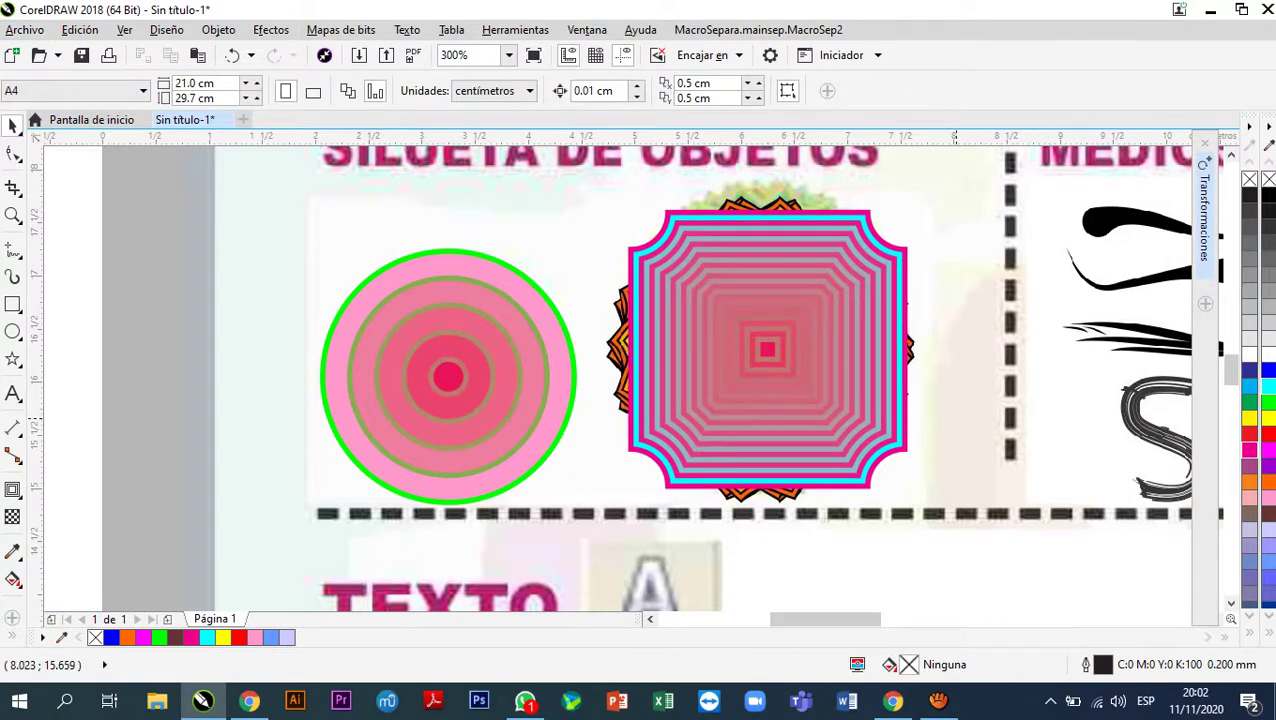
{"action": "key", "text": "alt"}
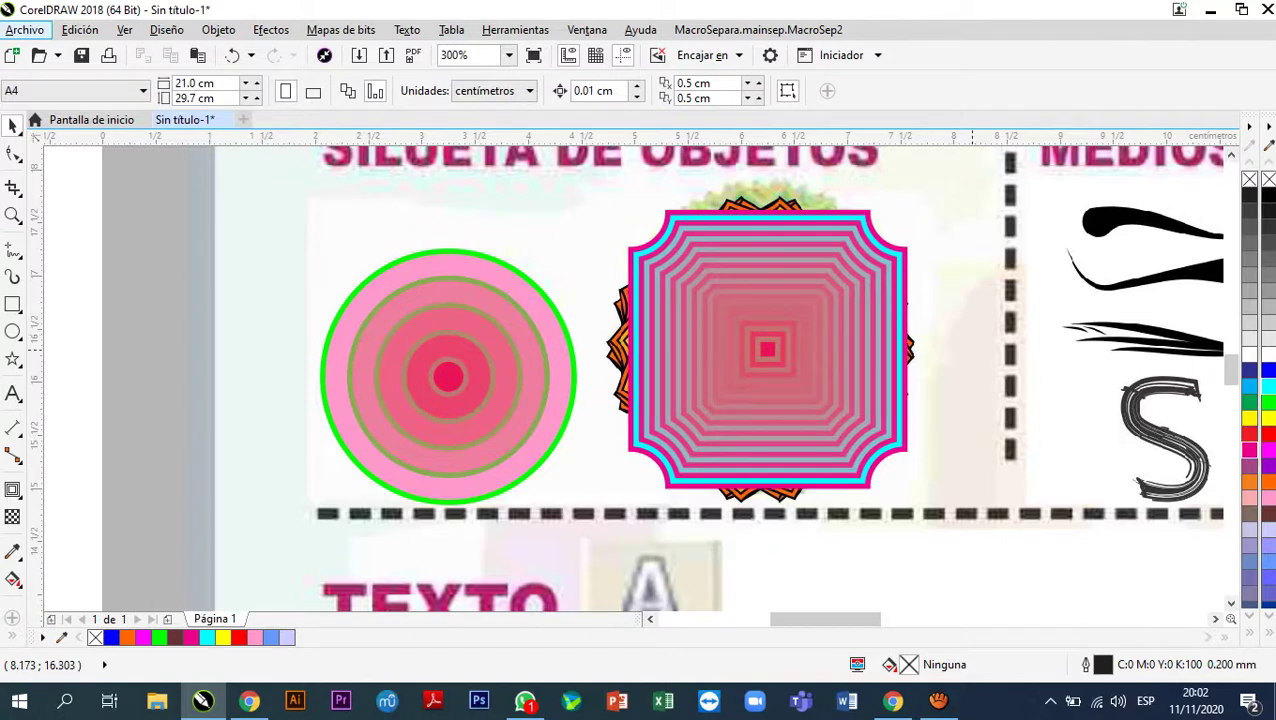
{"action": "key", "text": "alt"}
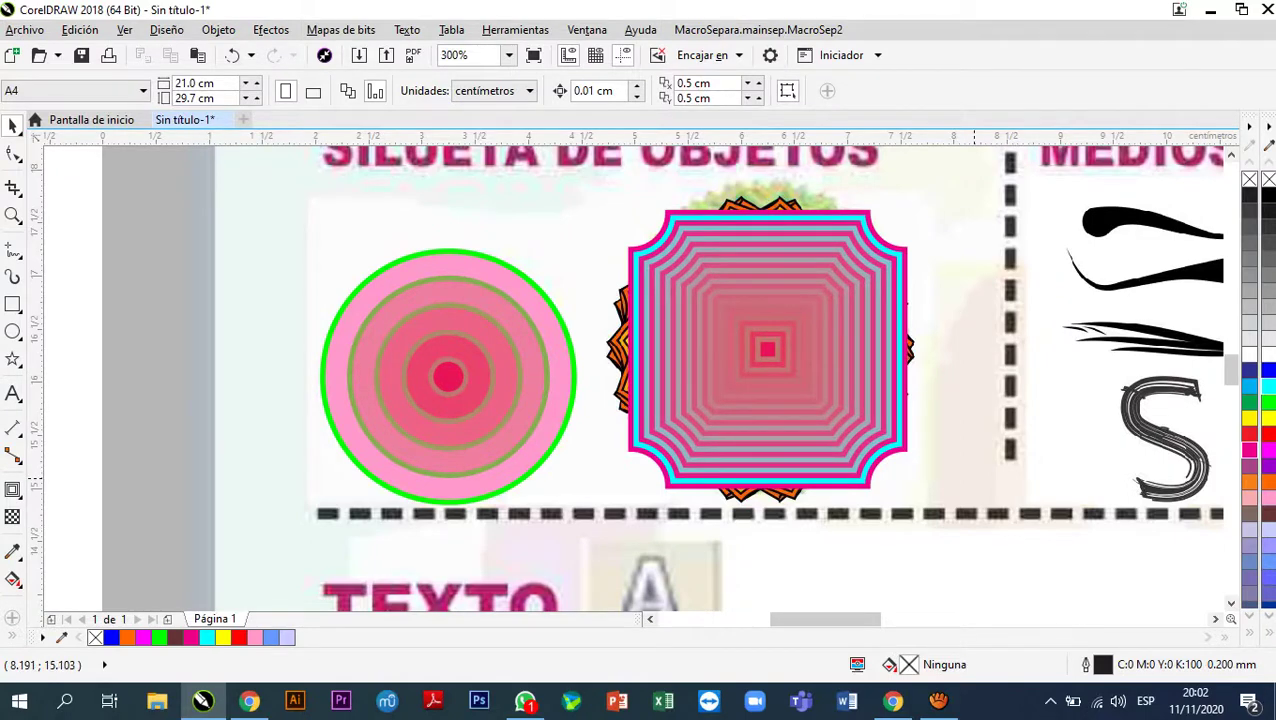
- Open the Transformaciones docker at its rotation options
{"action": "key", "text": "alt+F10"}
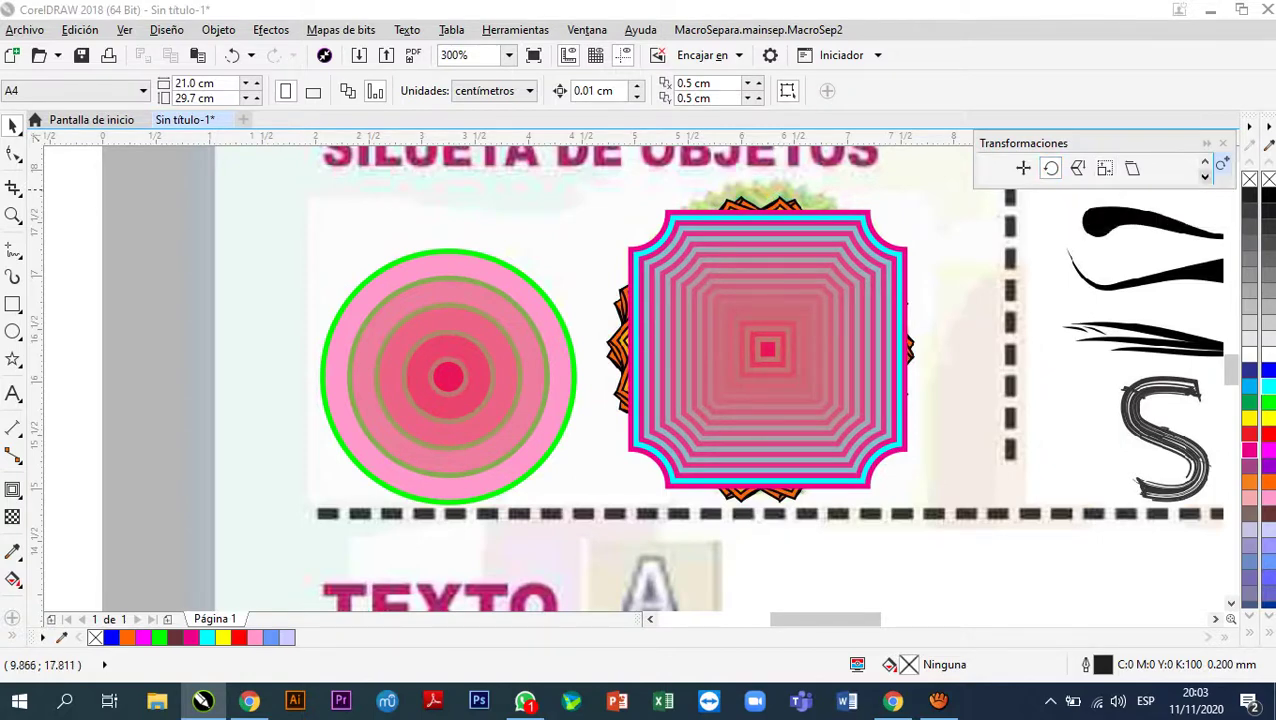
{"action": "left_click", "coordinate": [1205, 176]}
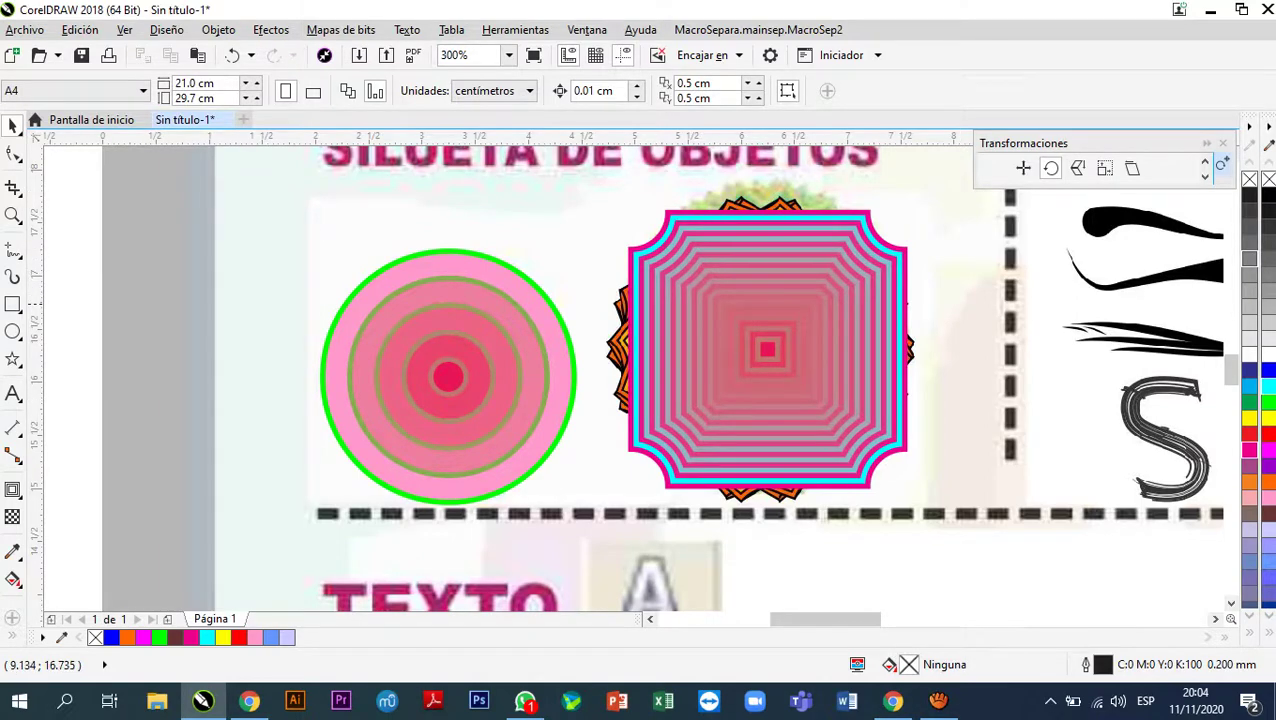
{"action": "right_click", "coordinate": [1076, 300]}
{"action": "key", "text": "Escape"}
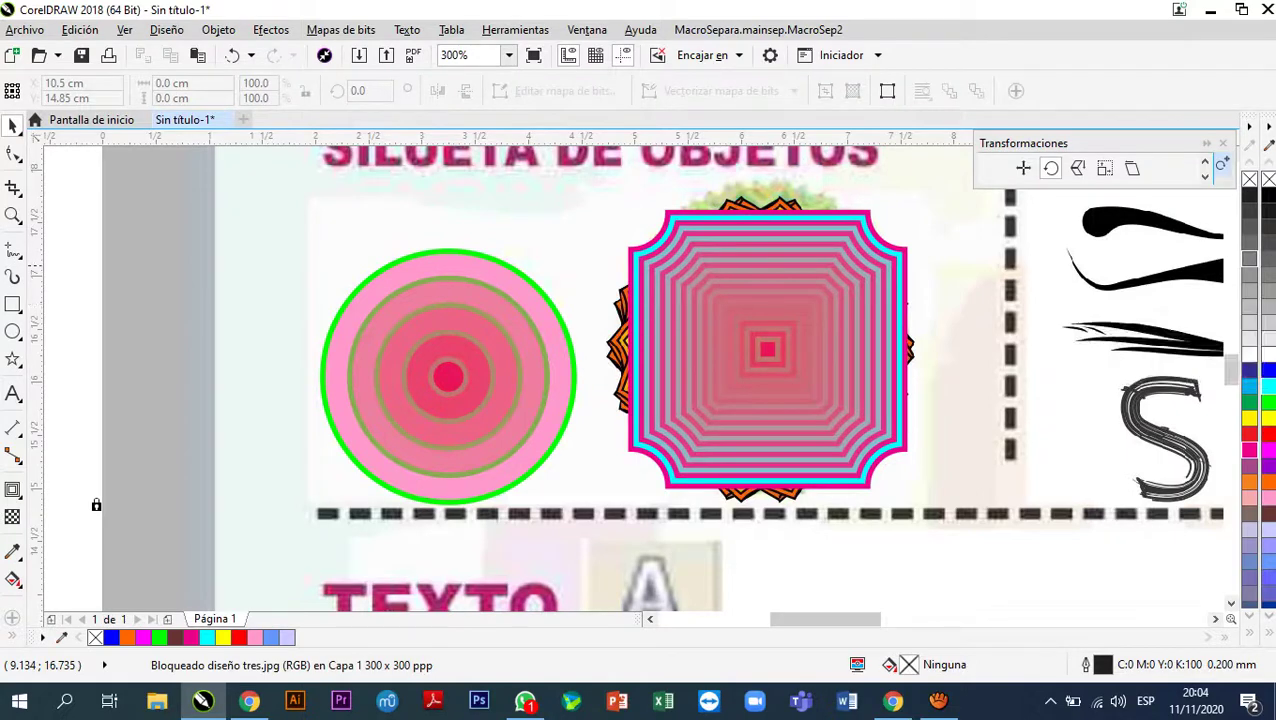
{"action": "key", "text": "Escape"}
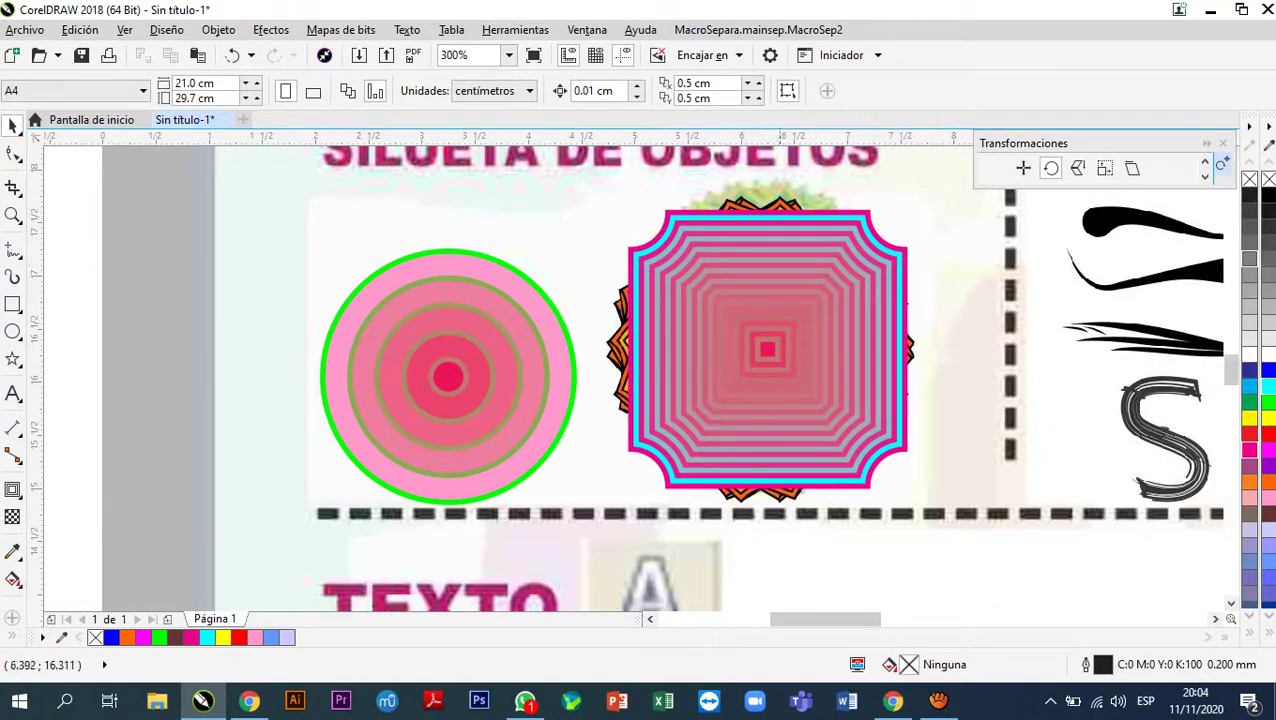
- Create progressively rotated duplicates of the contoured scalloped square about its own centre
{"action": "left_click", "coordinate": [792, 352]}
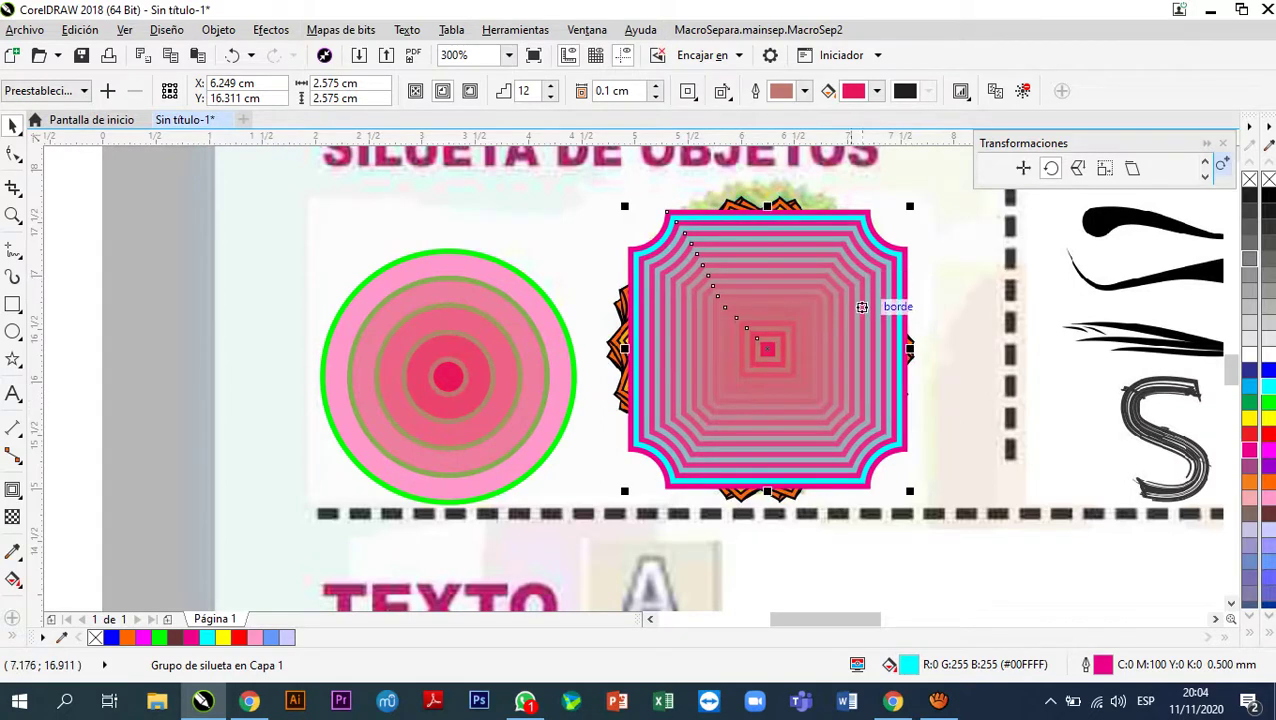
{"action": "left_click", "coordinate": [816, 330]}
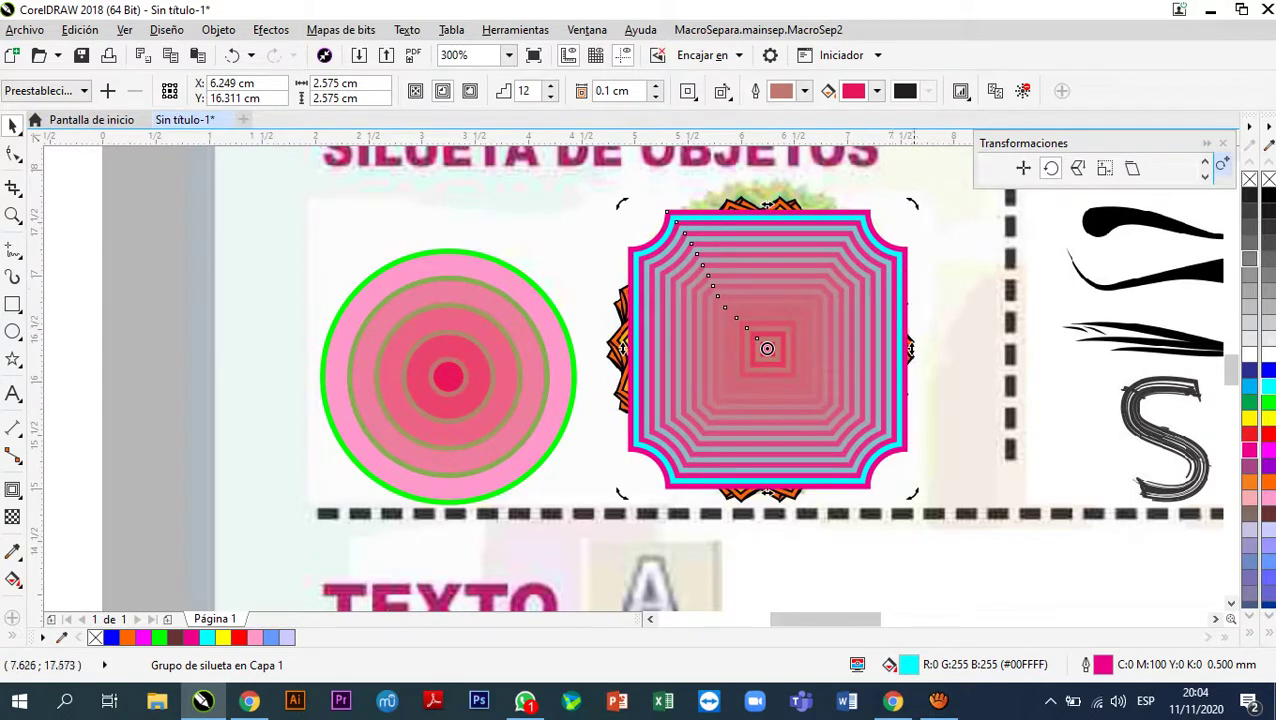
{"action": "left_click_drag", "start_coordinate": [767, 348], "coordinate": [765, 346]}
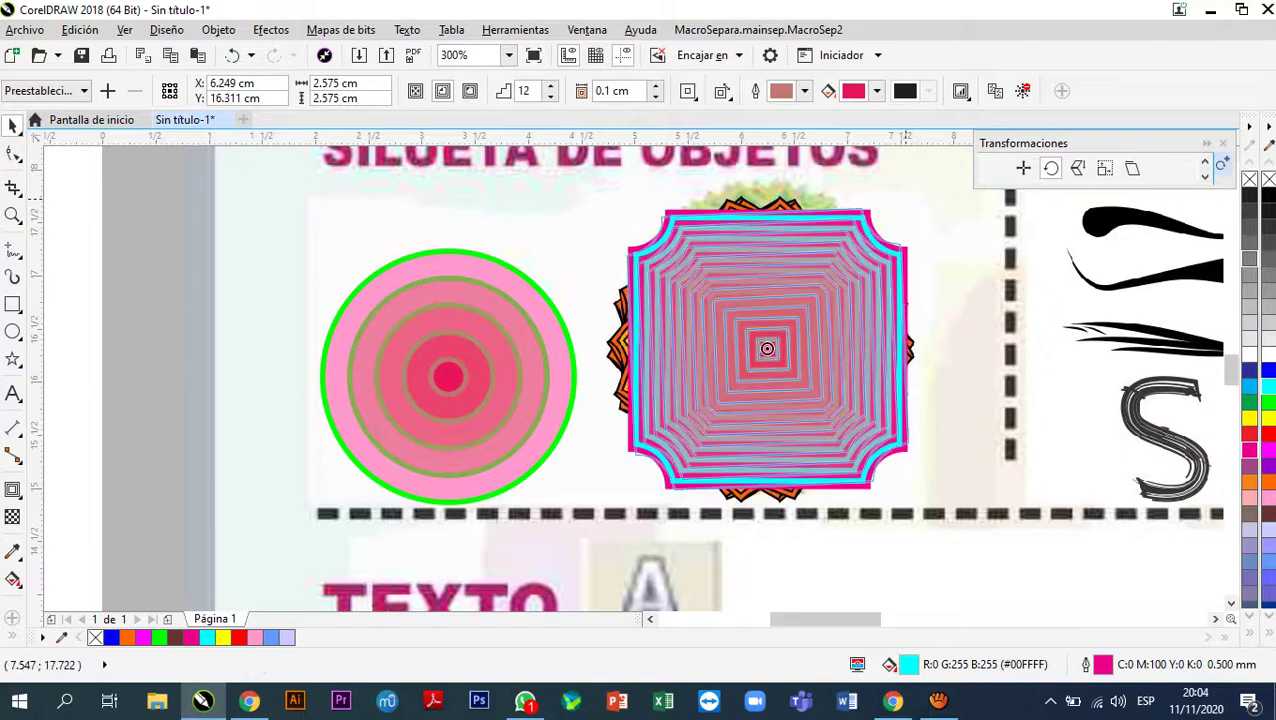
{"action": "left_click_drag", "start_coordinate": [906, 193], "coordinate": [865, 175]}
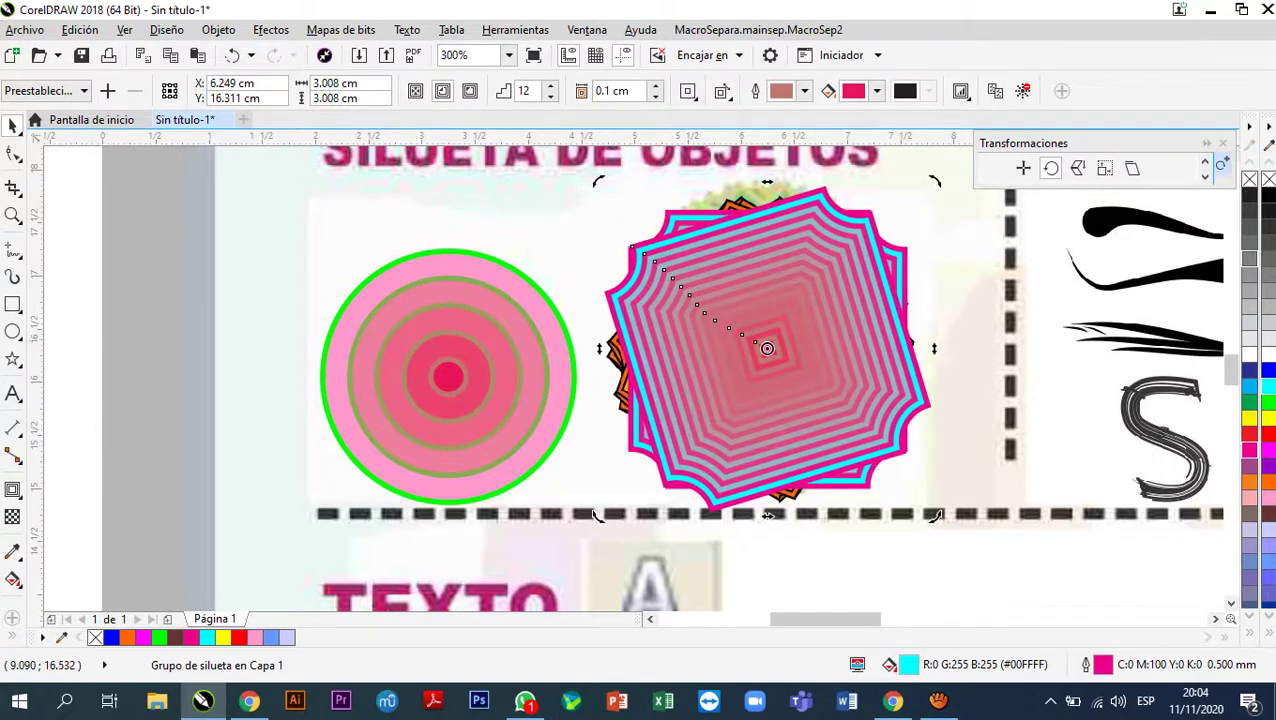
{"action": "key", "text": "Escape"}
{"action": "left_click_drag", "start_coordinate": [938, 362], "coordinate": [909, 383]}
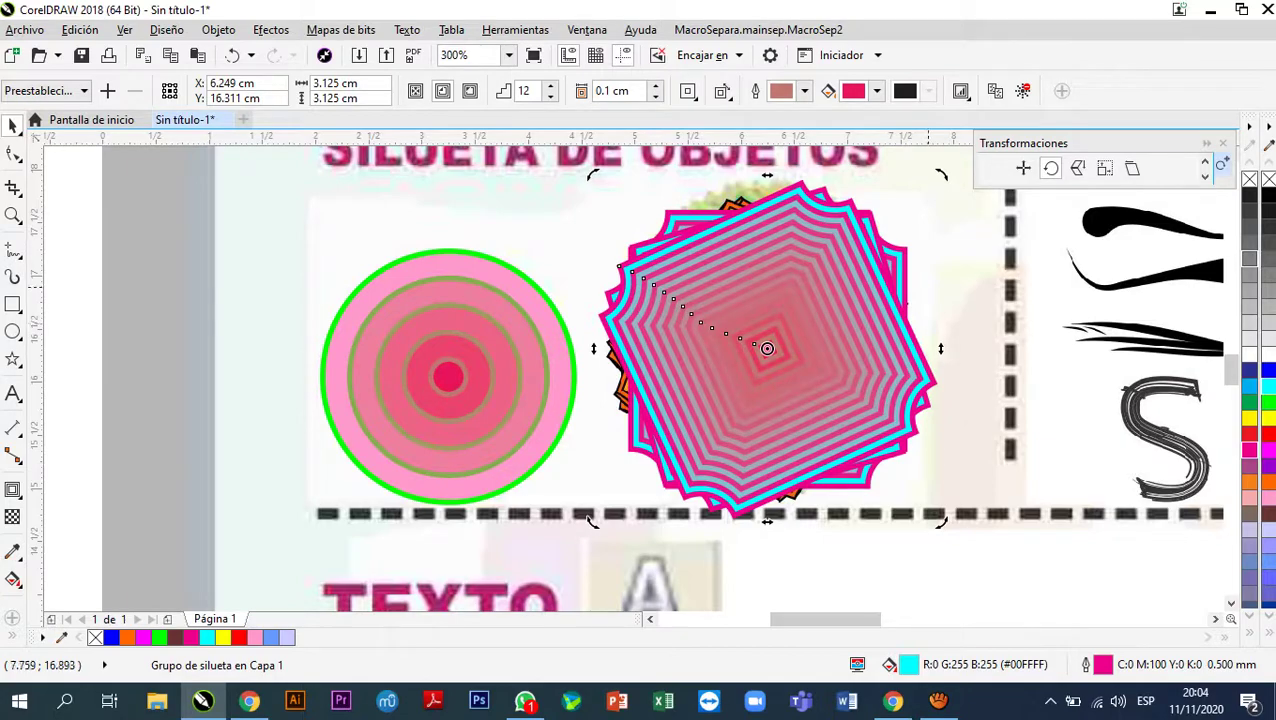
{"action": "left_click_drag", "start_coordinate": [940, 348], "coordinate": [890, 341]}
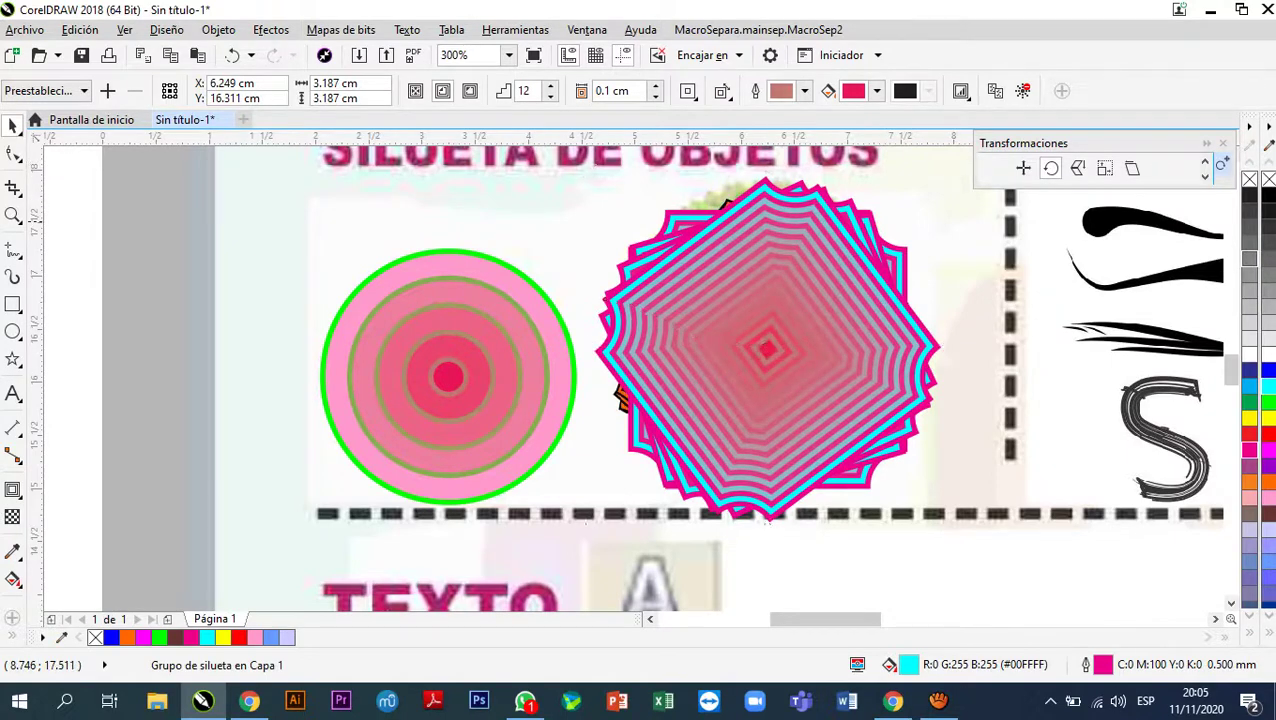
- Add further rotated duplicates around the same centre to complete the rosette, leaving nothing selected
{"action": "left_click_drag", "start_coordinate": [767, 348], "coordinate": [767, 413]}
{"action": "scroll", "coordinate": [767, 348], "scroll_direction": "up", "scroll_amount": 1}
{"action": "scroll", "coordinate": [767, 413], "scroll_direction": "up", "scroll_amount": 1}
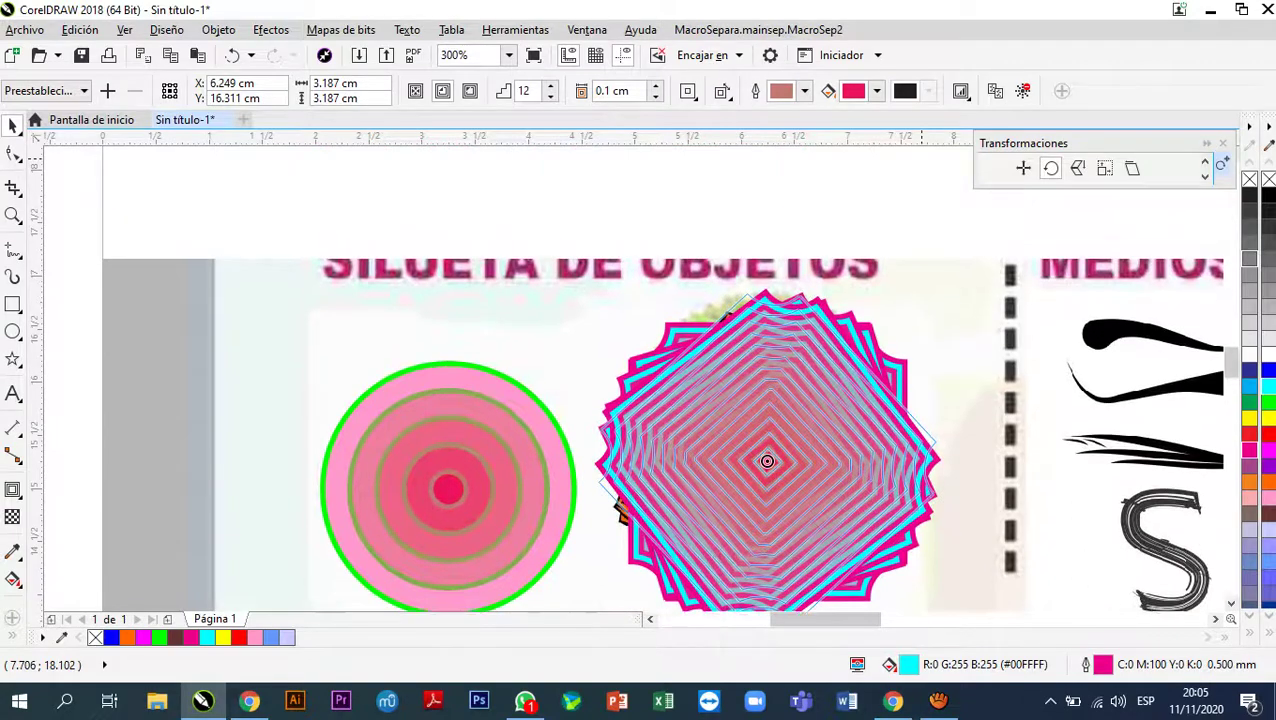
{"action": "left_click_drag", "start_coordinate": [767, 461], "coordinate": [767, 461]}
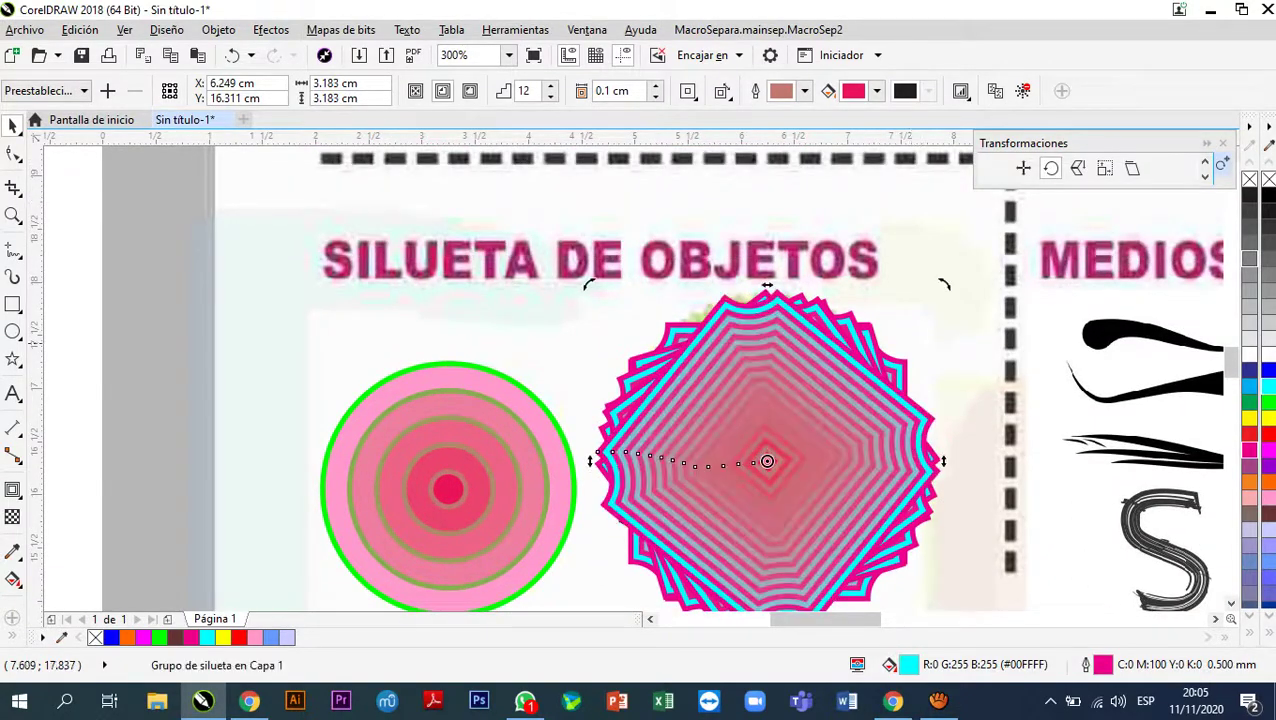
{"action": "scroll", "coordinate": [826, 406], "scroll_direction": "down", "scroll_amount": 1}
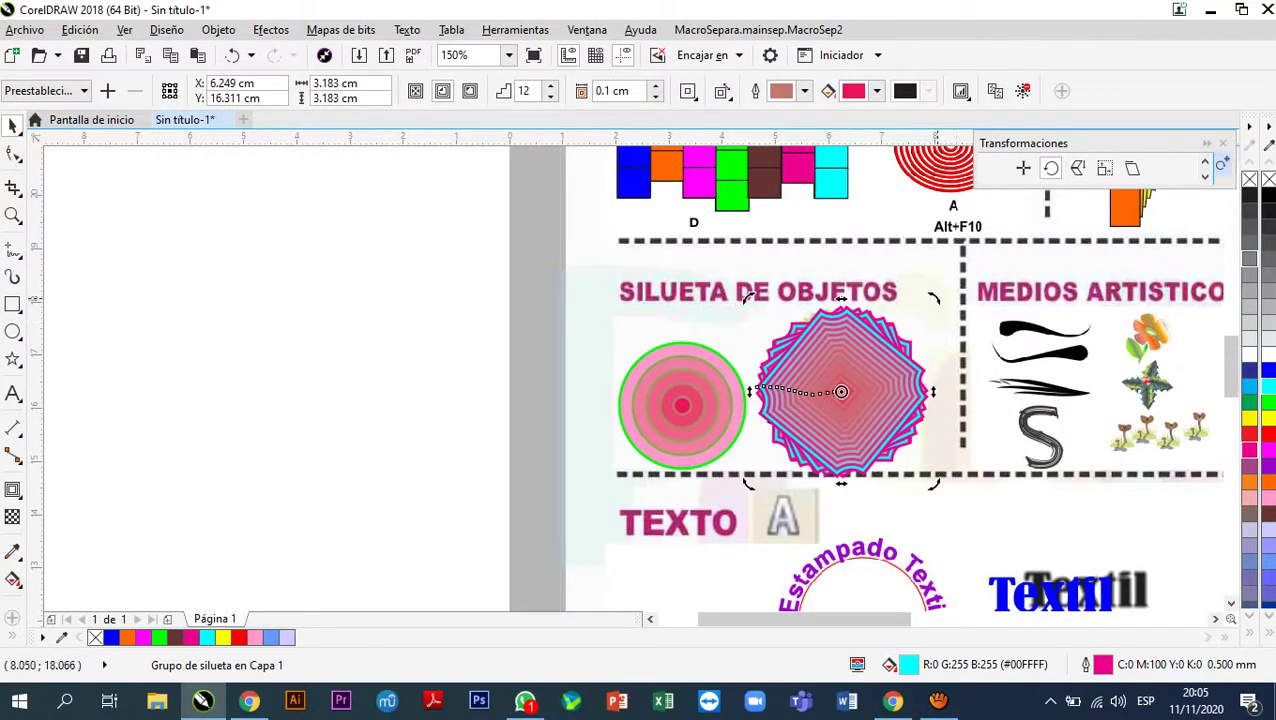
{"action": "left_click_drag", "start_coordinate": [938, 296], "coordinate": [914, 269]}
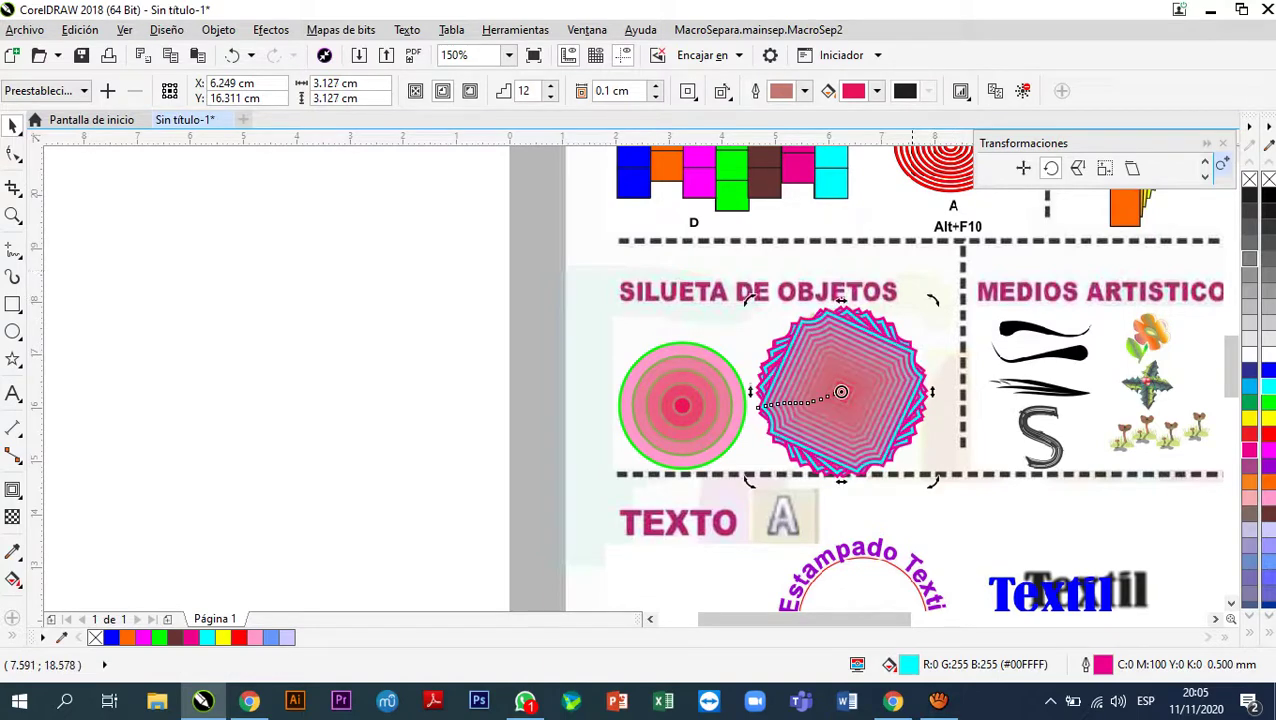
{"action": "key", "text": "Escape"}
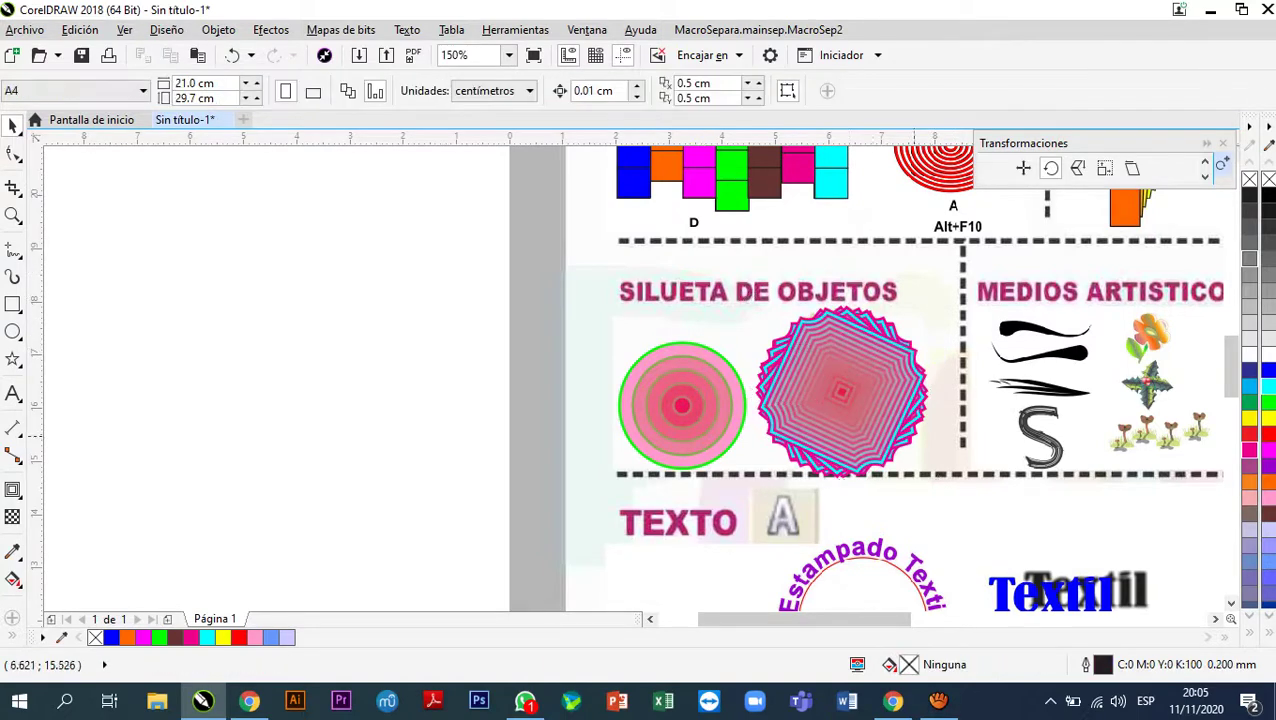
{"action": "scroll", "coordinate": [862, 430], "scroll_direction": "up", "scroll_amount": 4}
{"action": "scroll", "coordinate": [860, 425], "scroll_direction": "down", "scroll_amount": 3}
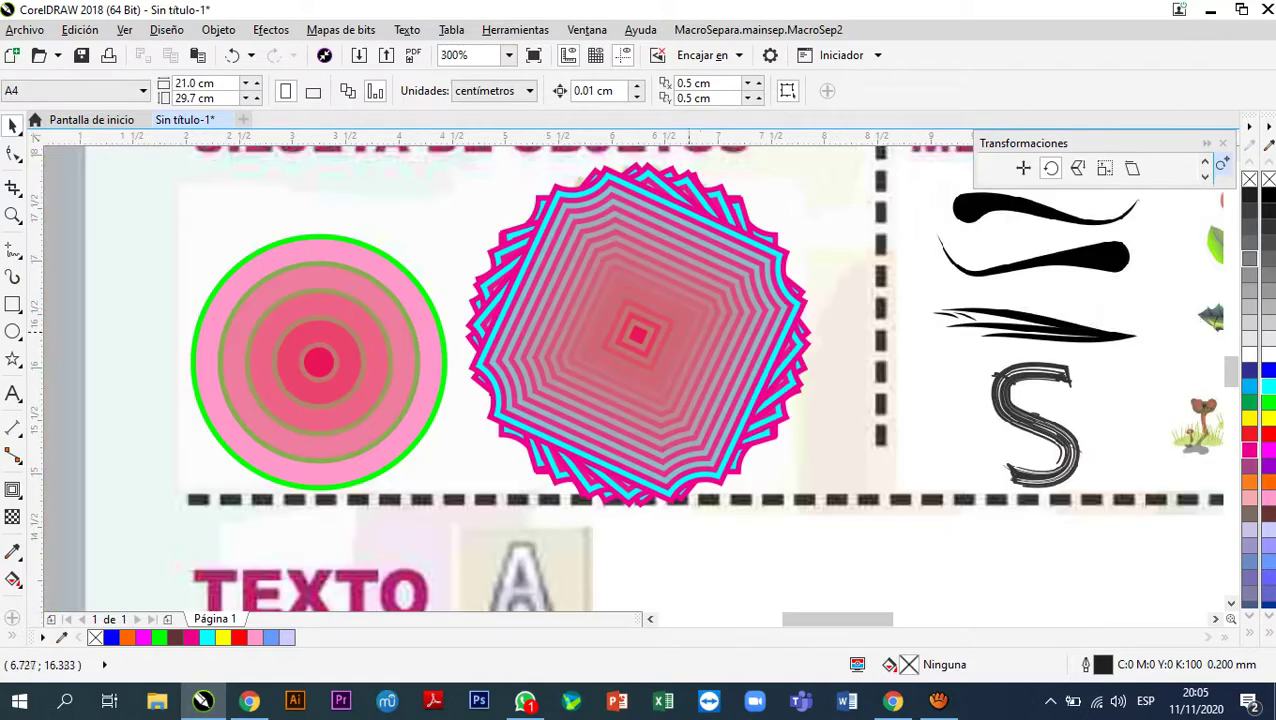
{"action": "scroll", "coordinate": [686, 330], "scroll_direction": "down", "scroll_amount": 1}
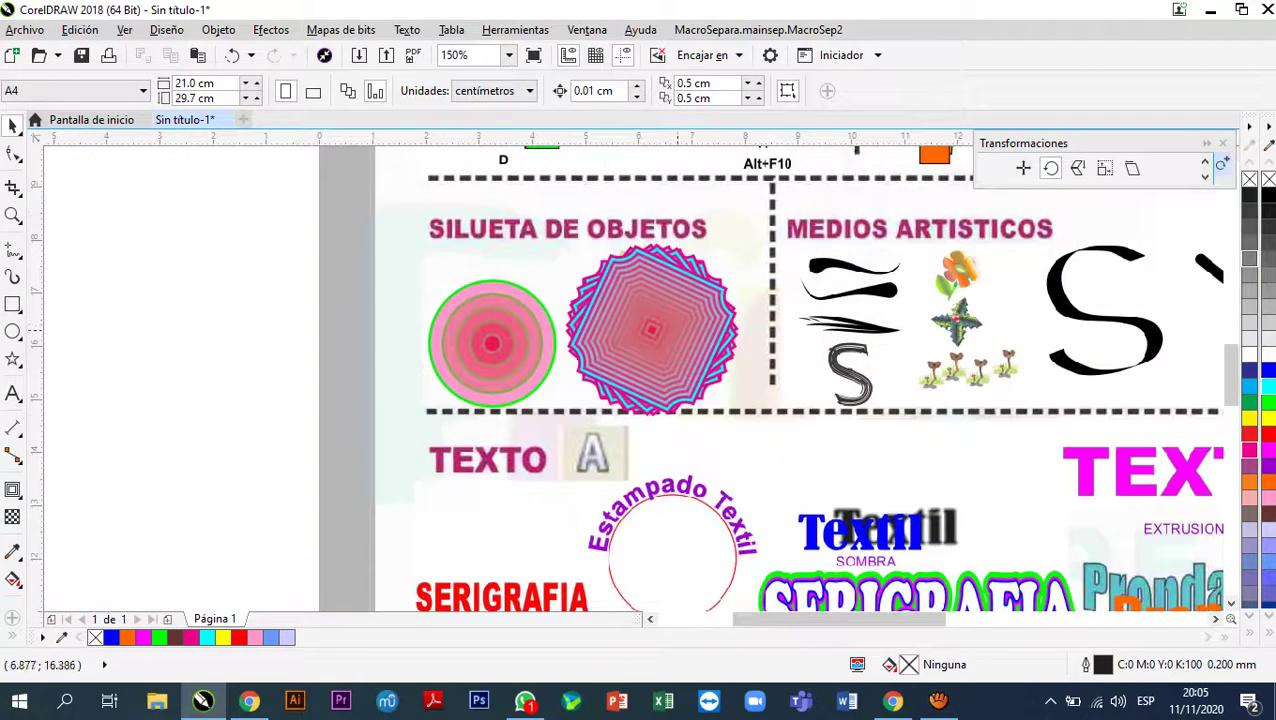
{"action": "scroll", "coordinate": [605, 294], "scroll_direction": "down", "scroll_amount": 2}
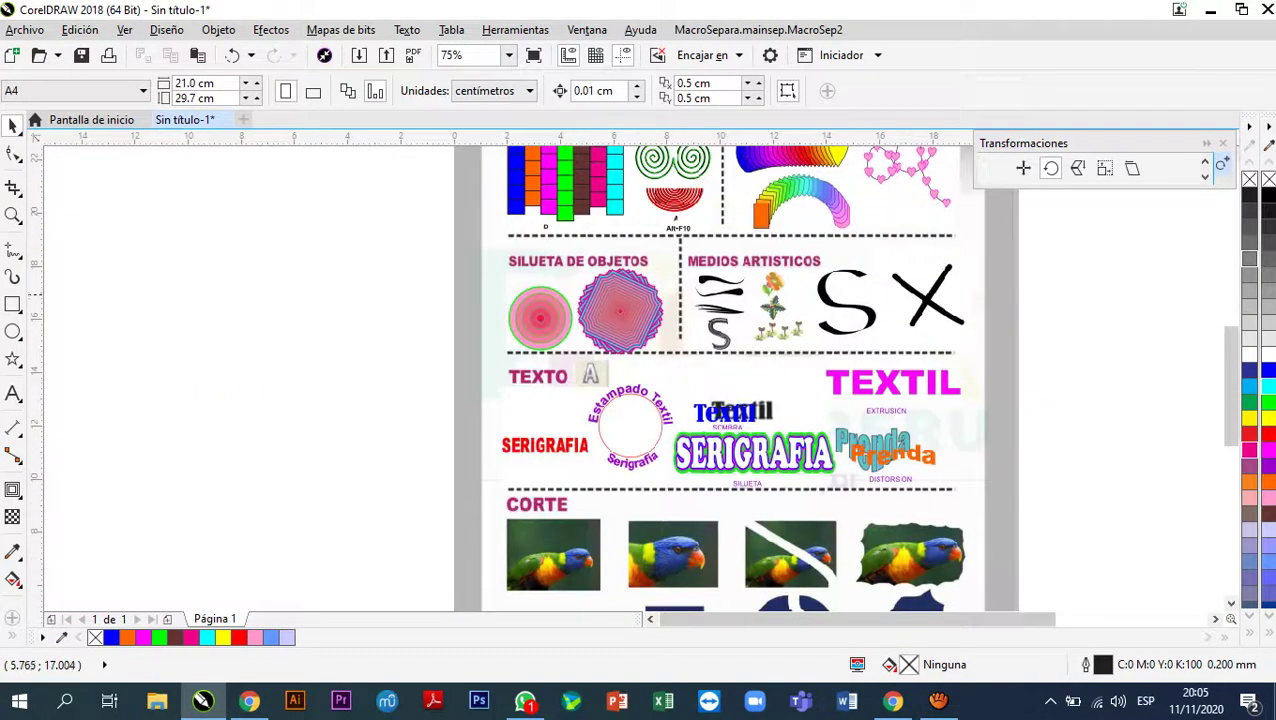
{"action": "scroll", "coordinate": [633, 293], "scroll_direction": "up", "scroll_amount": 1}
{"action": "scroll", "coordinate": [716, 300], "scroll_direction": "down", "scroll_amount": 1}
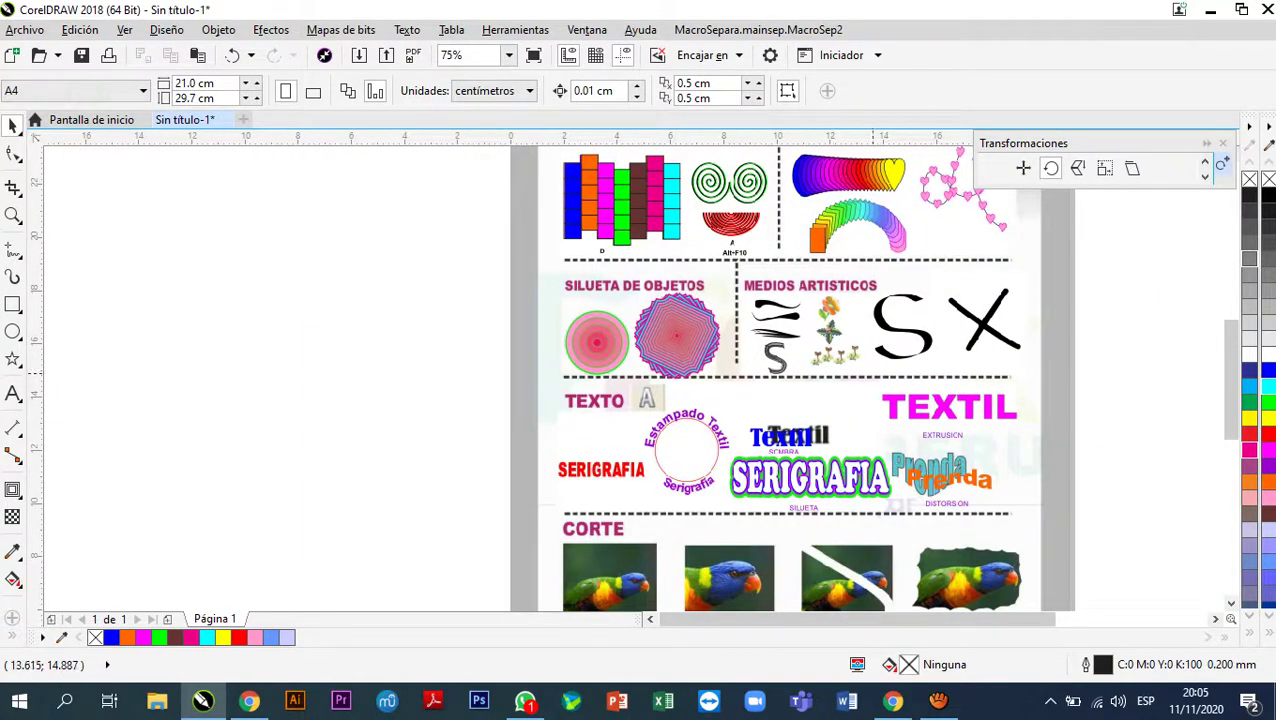
- Examine the finished contoured circle and rotated rosette in the SILUETA DE OBJETOS section, up close and within the surrounding sheet
{"action": "scroll", "coordinate": [645, 312], "scroll_direction": "up", "scroll_amount": 1}
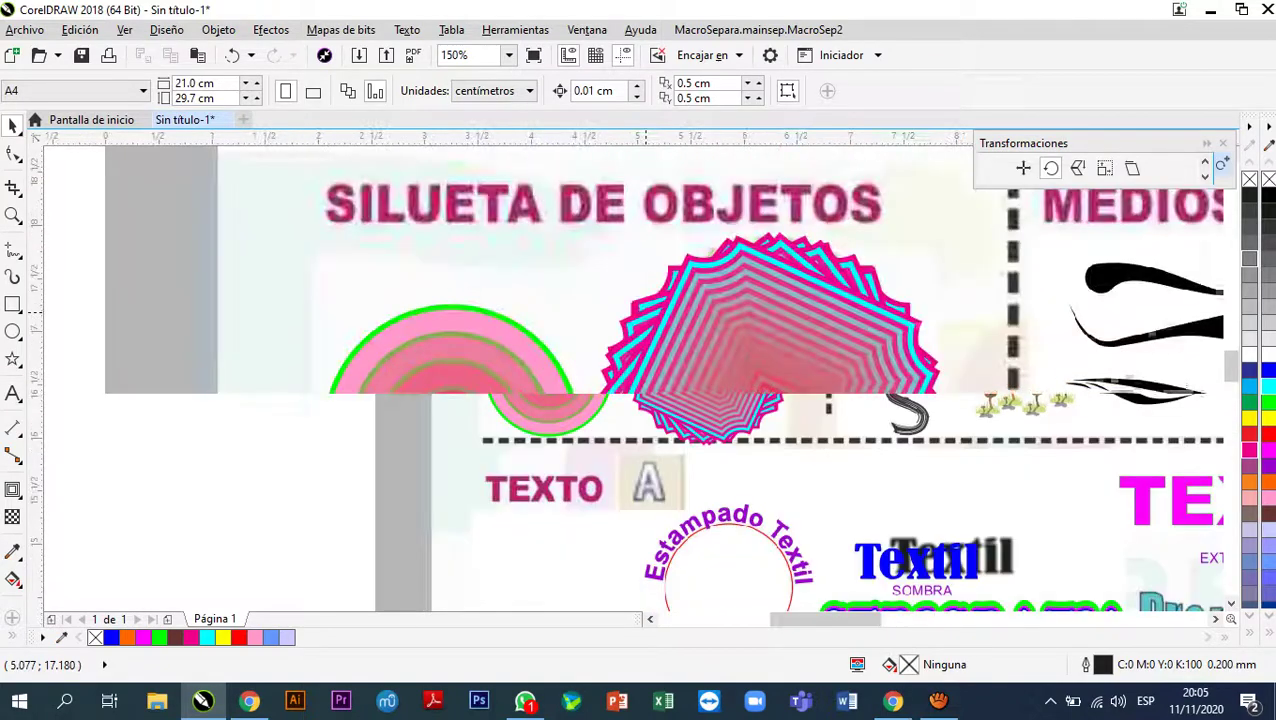
{"action": "scroll", "coordinate": [800, 340], "scroll_direction": "down", "scroll_amount": 1}
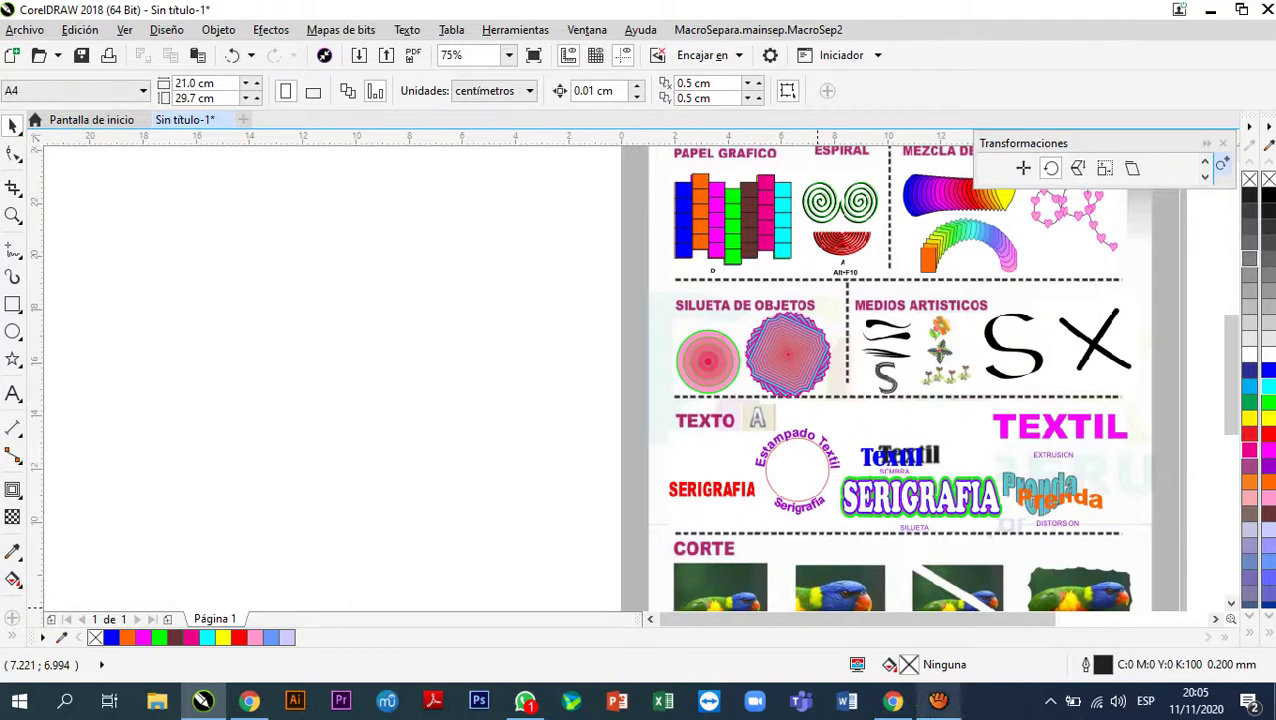
{"action": "mouse_move", "coordinate": [938, 702]}
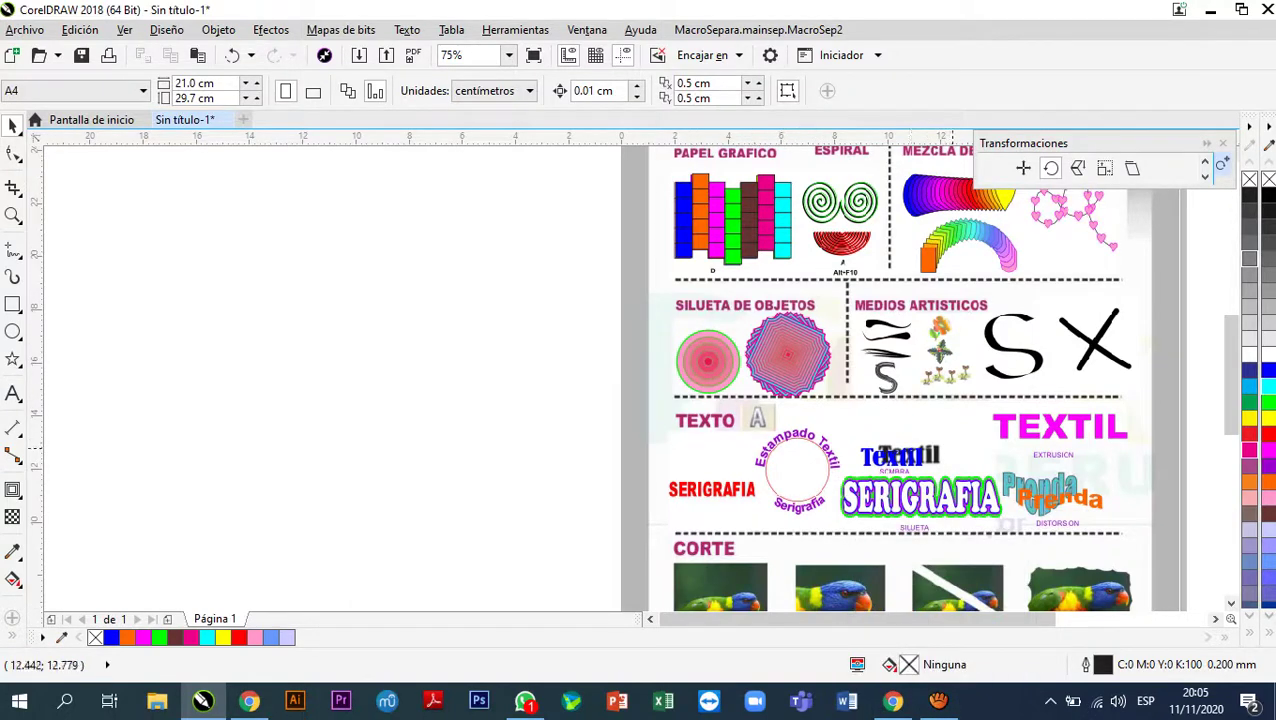
{"action": "scroll", "coordinate": [815, 322], "scroll_direction": "up", "scroll_amount": 2}
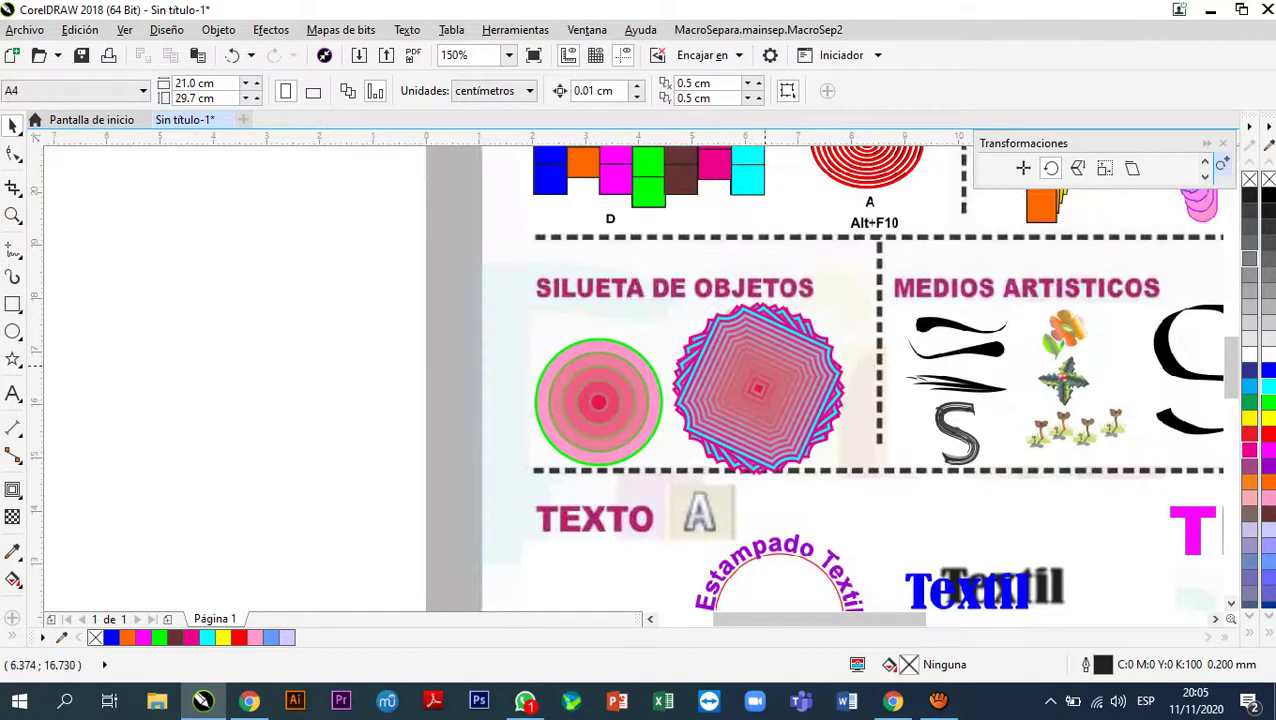
{"action": "scroll", "coordinate": [632, 313], "scroll_direction": "down", "scroll_amount": 2}
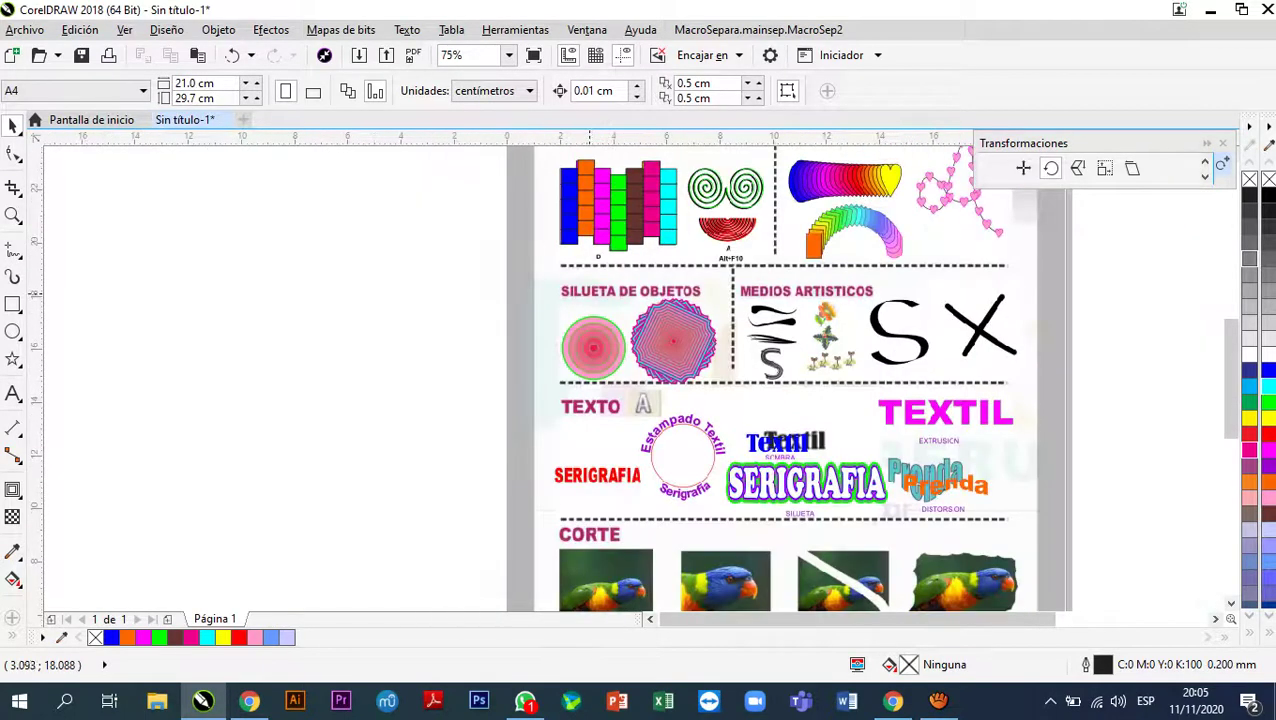
{"action": "scroll", "coordinate": [837, 313], "scroll_direction": "up", "scroll_amount": 1}
{"action": "scroll", "coordinate": [837, 410], "scroll_direction": "up", "scroll_amount": 1}
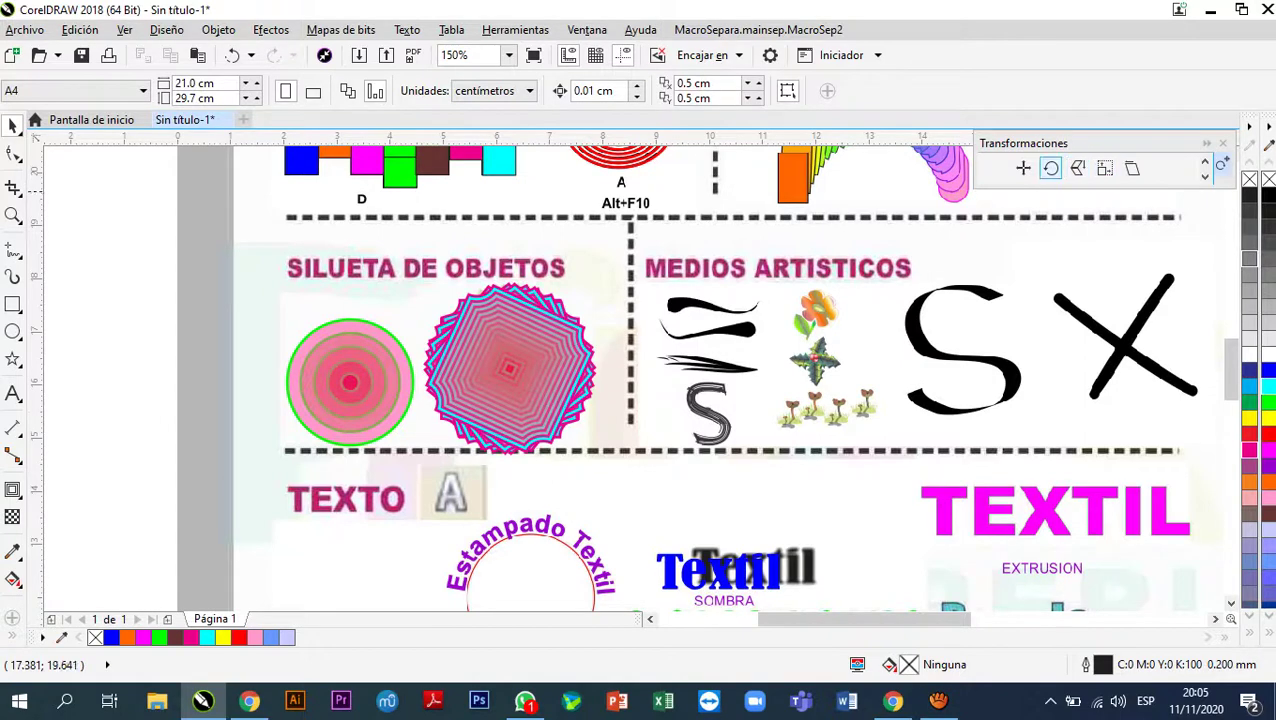
{"action": "left_click", "coordinate": [1023, 168]}
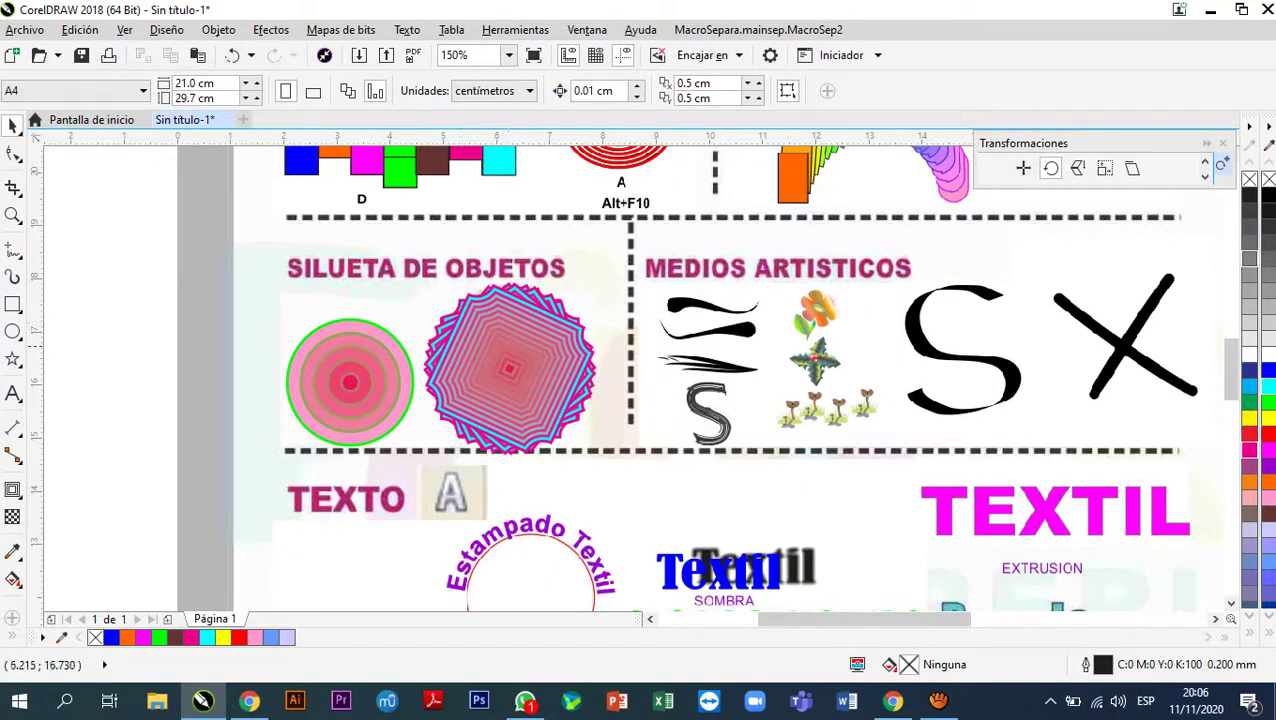
{"action": "scroll", "coordinate": [446, 324], "scroll_direction": "up", "scroll_amount": 1}
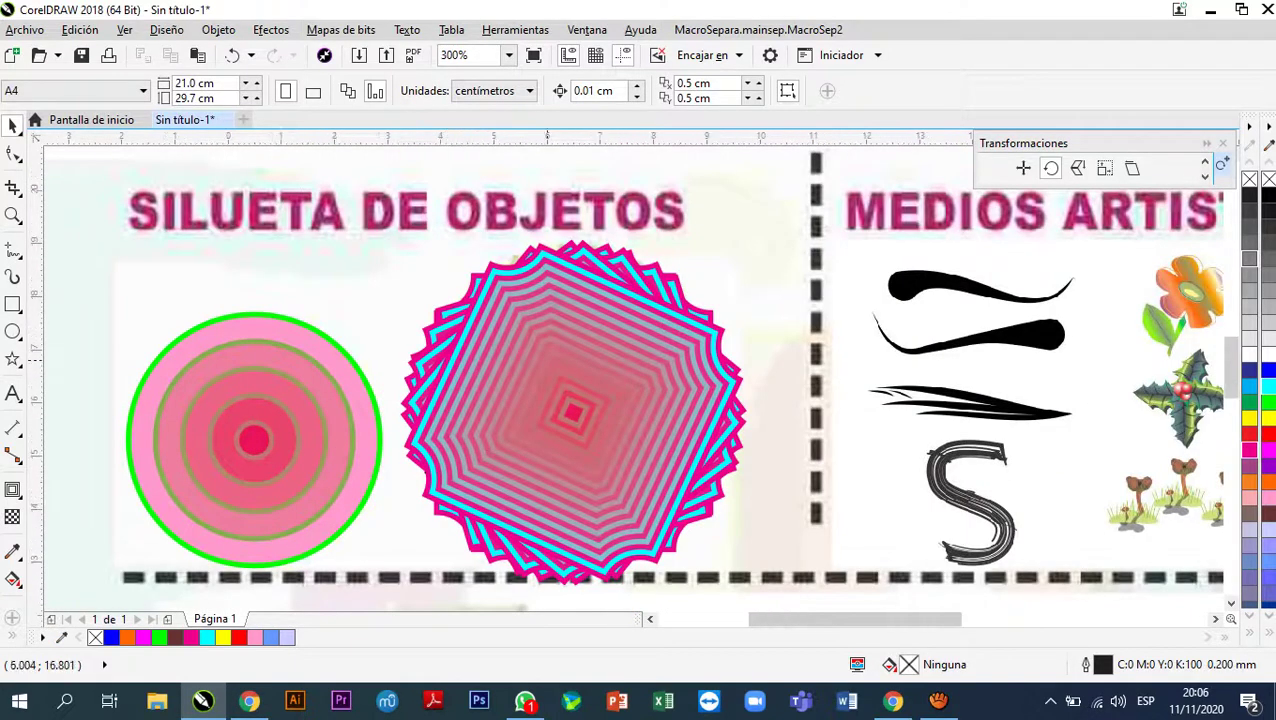
{"action": "scroll", "coordinate": [547, 361], "scroll_direction": "down", "scroll_amount": 1}
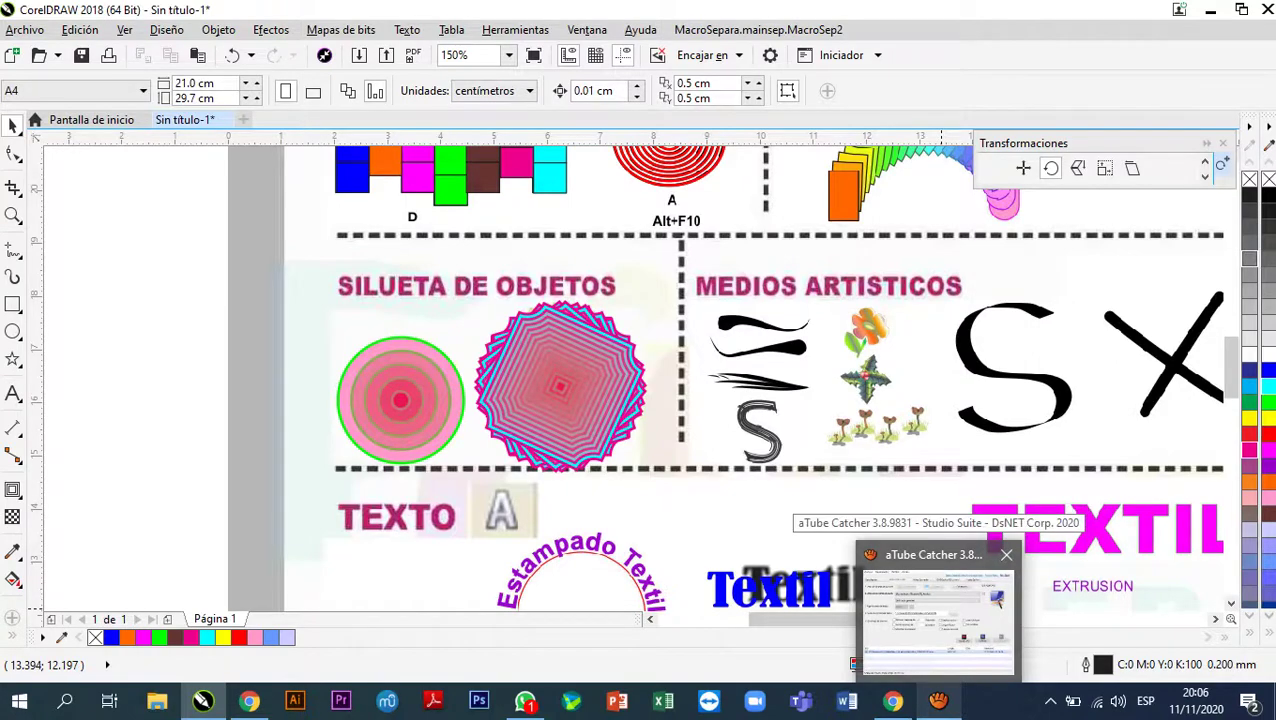
{"action": "left_click", "coordinate": [937, 610]}
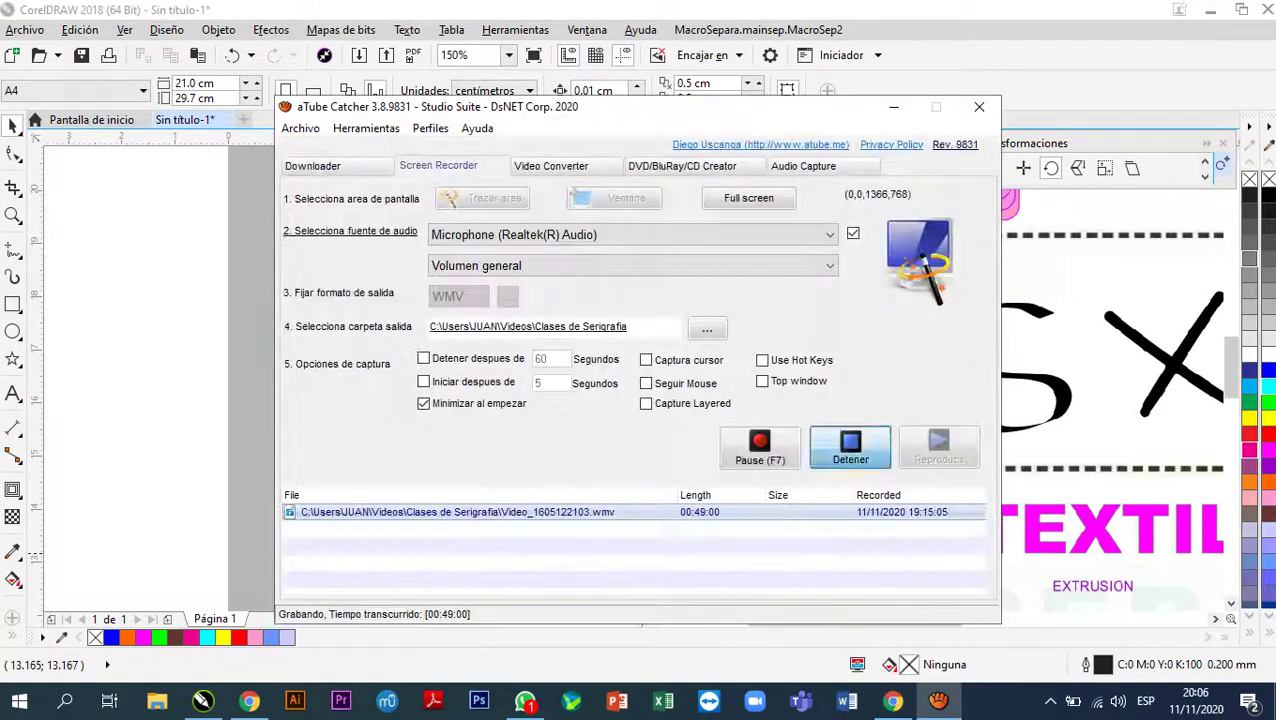